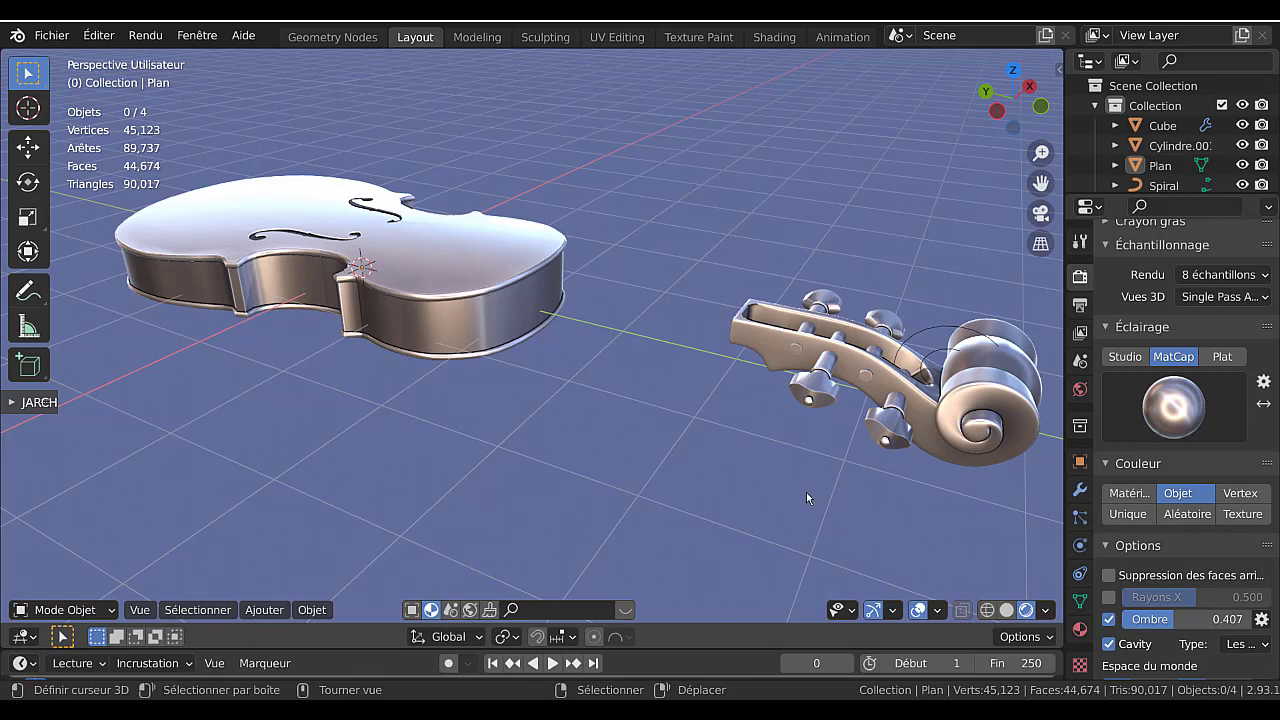
# Switch to the guitar scene and change its viewport MatCap to the grey metallic sphere with the bright ring.
pyautogui.click(664, 660)
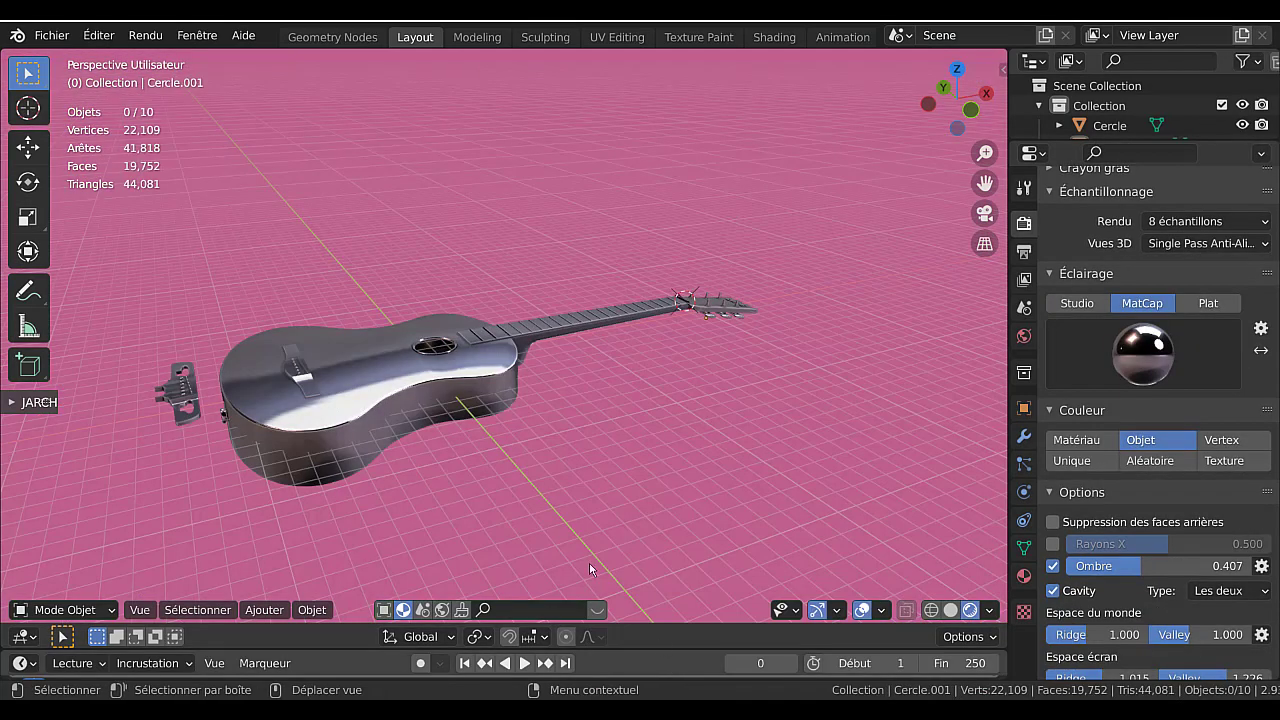
pyautogui.moveTo(609, 403); pyautogui.dragTo(470, 337, button='middle')
pyautogui.moveTo(687, 366); pyautogui.dragTo(596, 426, button='middle')
pyautogui.click(1124, 362)
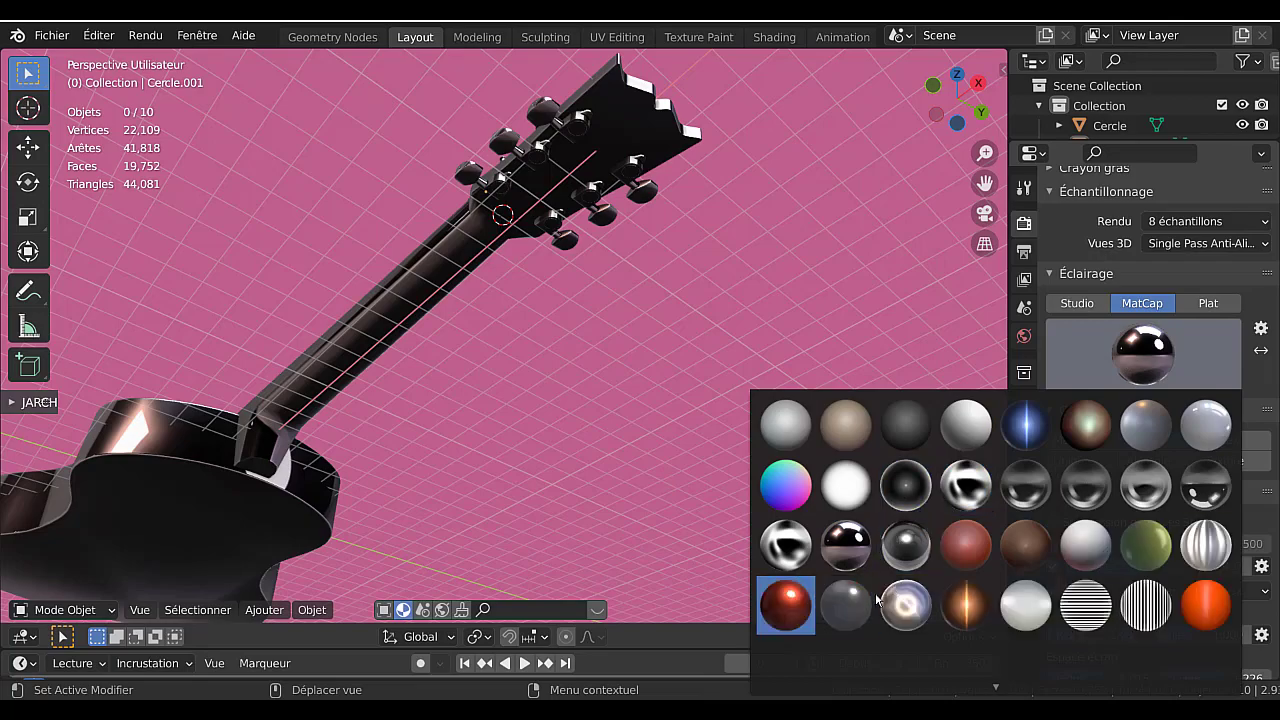
pyautogui.click(890, 600)
pyautogui.moveTo(660, 270); pyautogui.dragTo(651, 371, button='middle')
pyautogui.scroll(4, 630, 390)
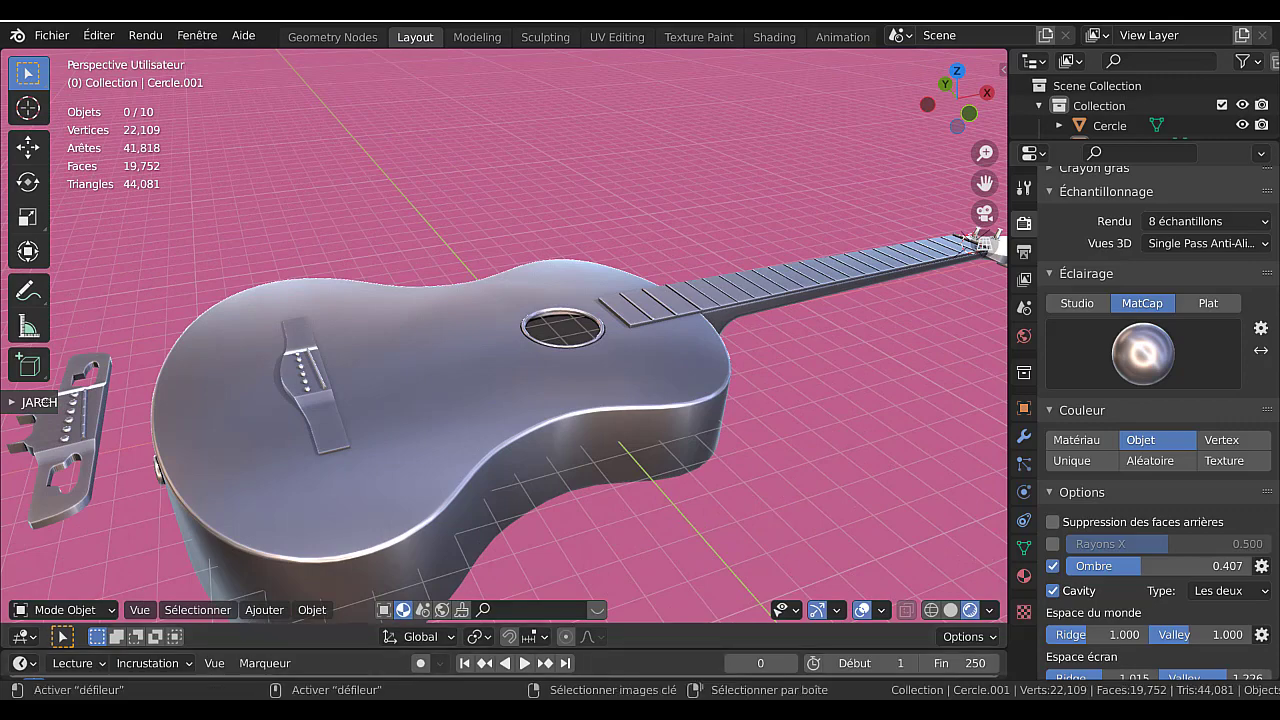
# Switch back to the violin scene, widen the 3D viewport and inspect the body and head.
pyautogui.click(788, 680)
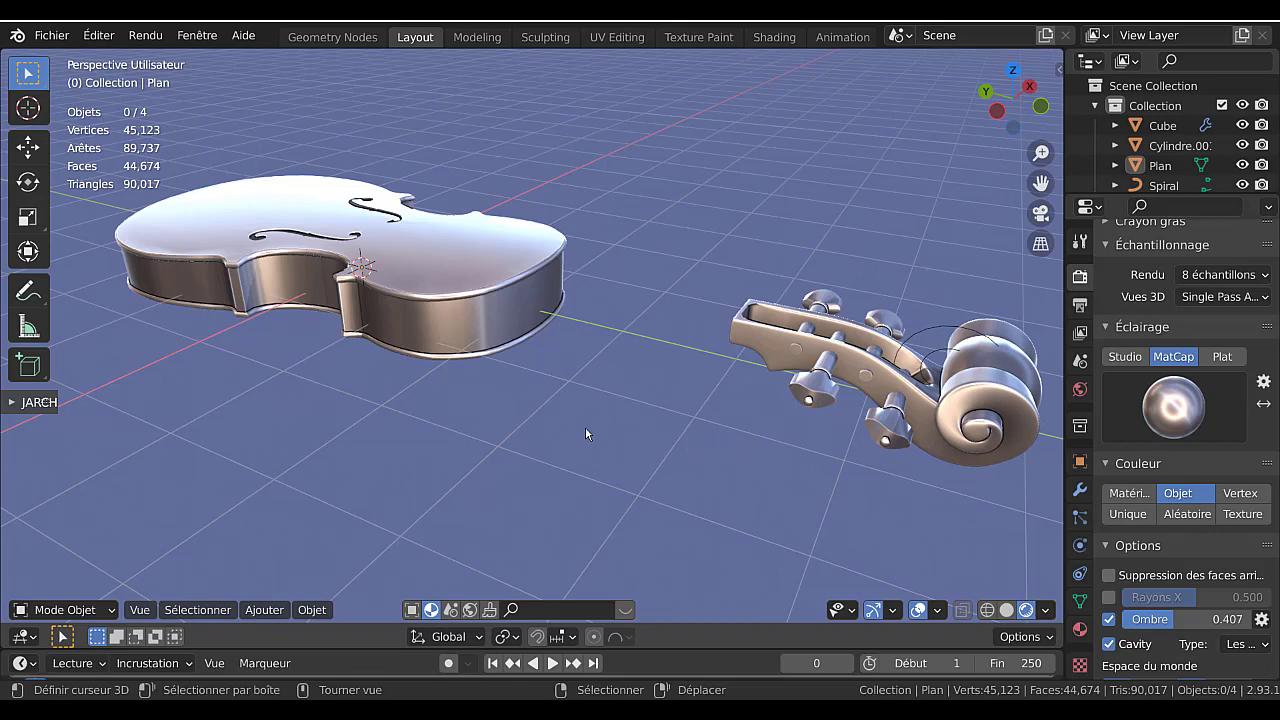
pyautogui.moveTo(585, 426); pyautogui.dragTo(812, 429, button='middle')
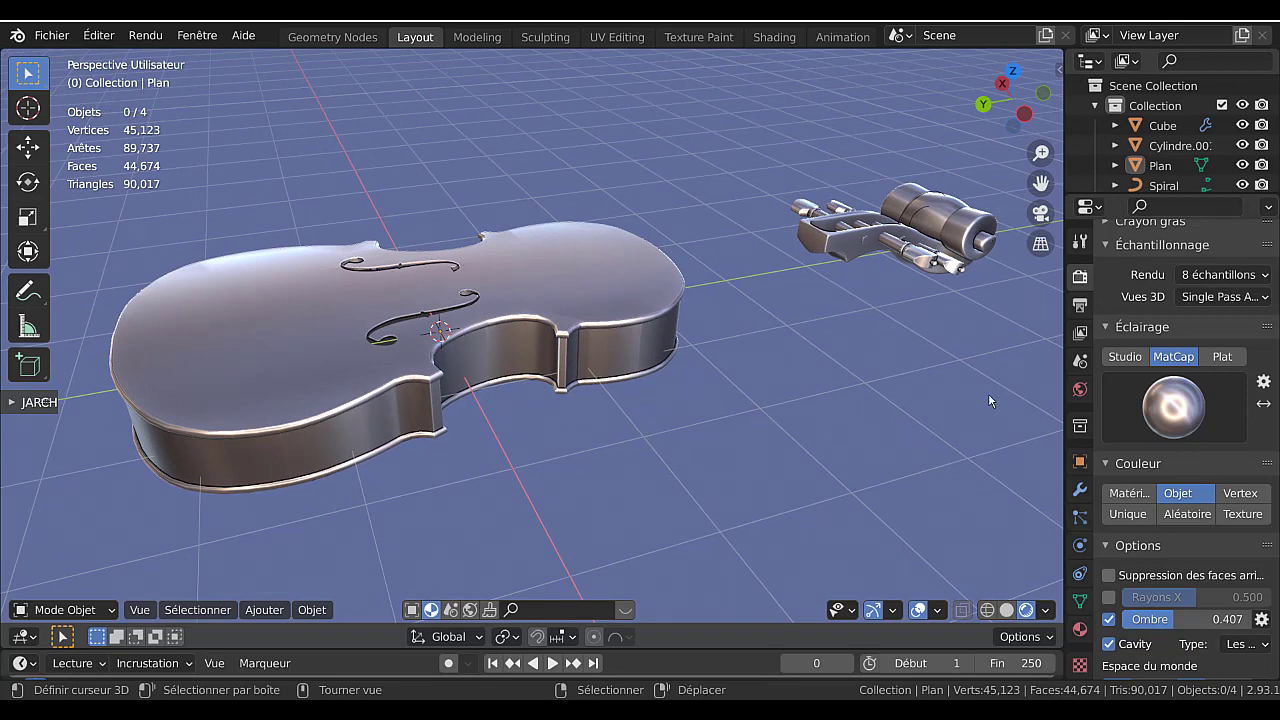
pyautogui.moveTo(1065, 373); pyautogui.dragTo(1155, 373)
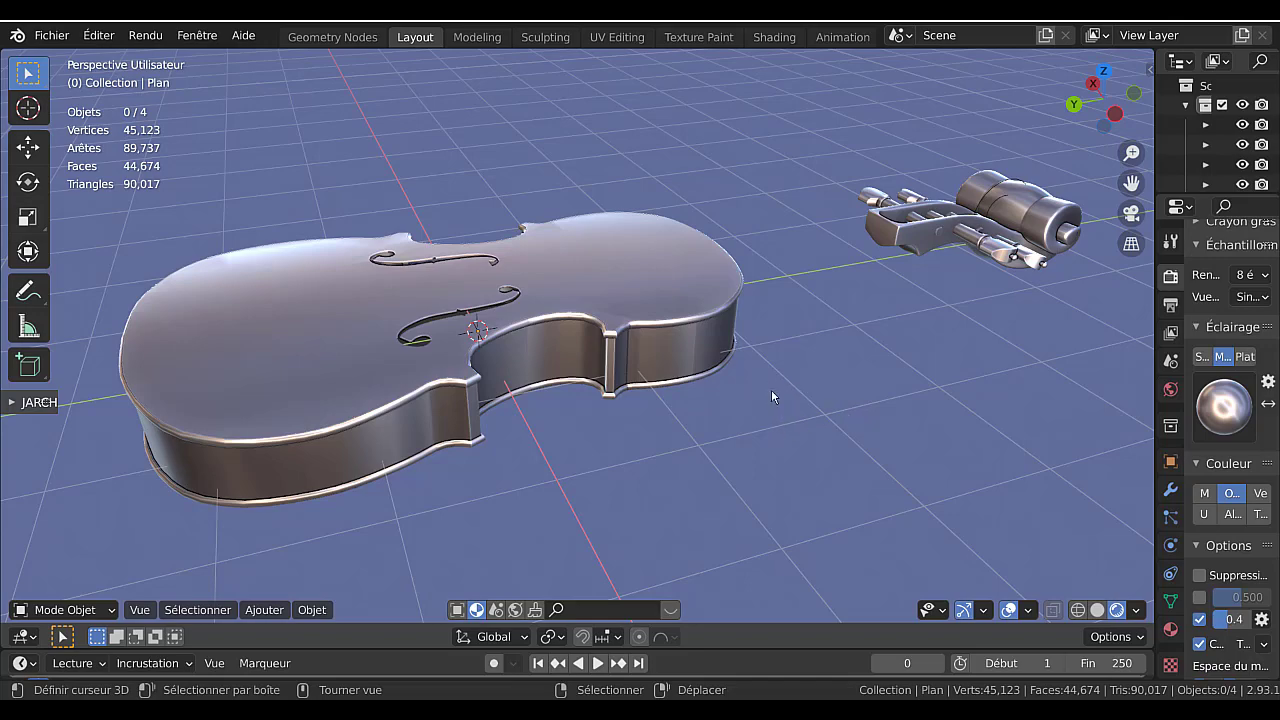
pyautogui.moveTo(792, 394)
pyautogui.mouseDown(button='middle')
pyautogui.moveTo(720, 389)
pyautogui.moveTo(744, 396)
pyautogui.moveTo(742, 415)
pyautogui.moveTo(760, 400)
pyautogui.moveTo(799, 404)
pyautogui.moveTo(802, 386)
pyautogui.moveTo(811, 398)
pyautogui.mouseUp(button='middle')
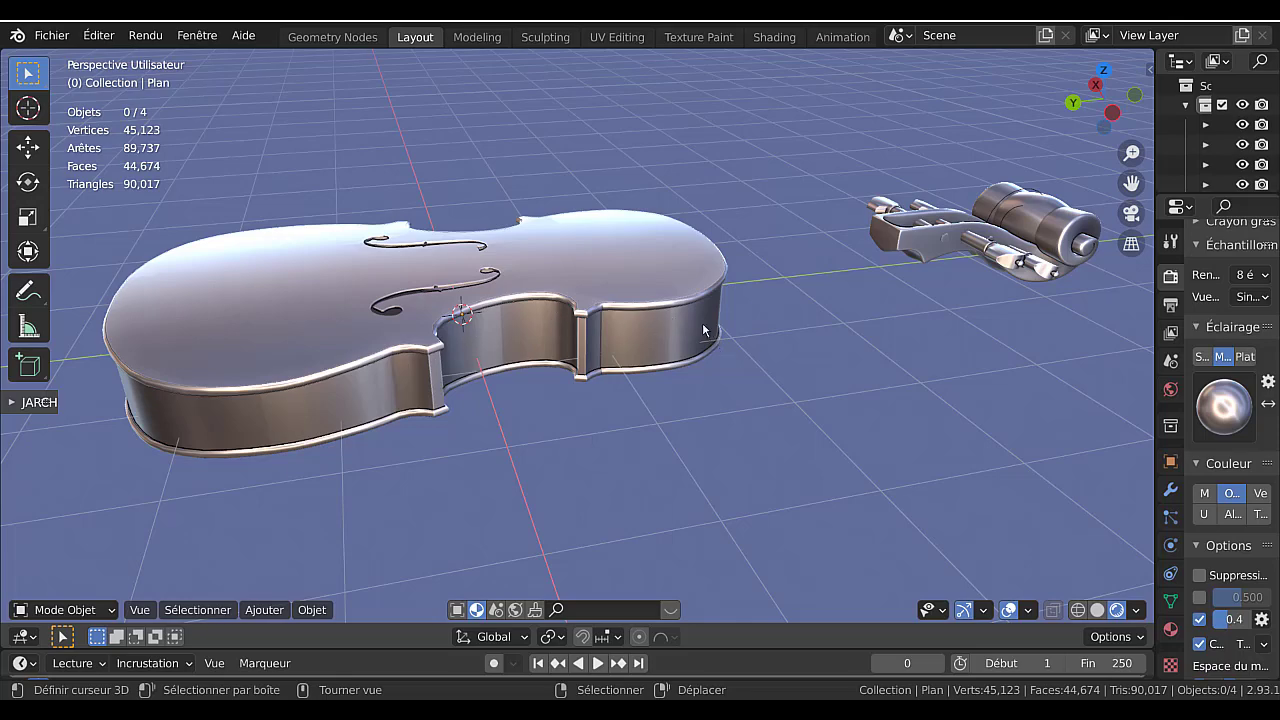
pyautogui.moveTo(745, 352); pyautogui.dragTo(540, 315, button='middle')
# Inspect the mesh structure of the violin body and of the scroll head in Edit Mode.
pyautogui.press('Tab')
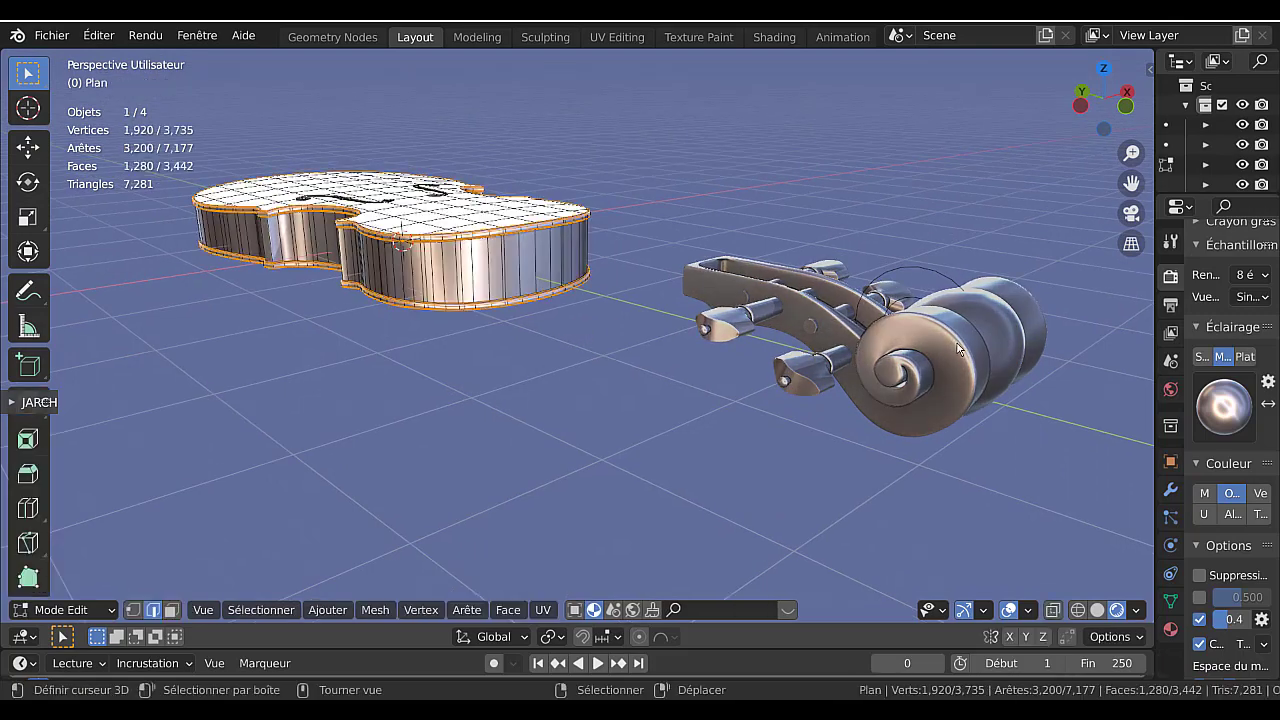
pyautogui.press('Tab')
pyautogui.click(958, 344)
pyautogui.press('Tab')
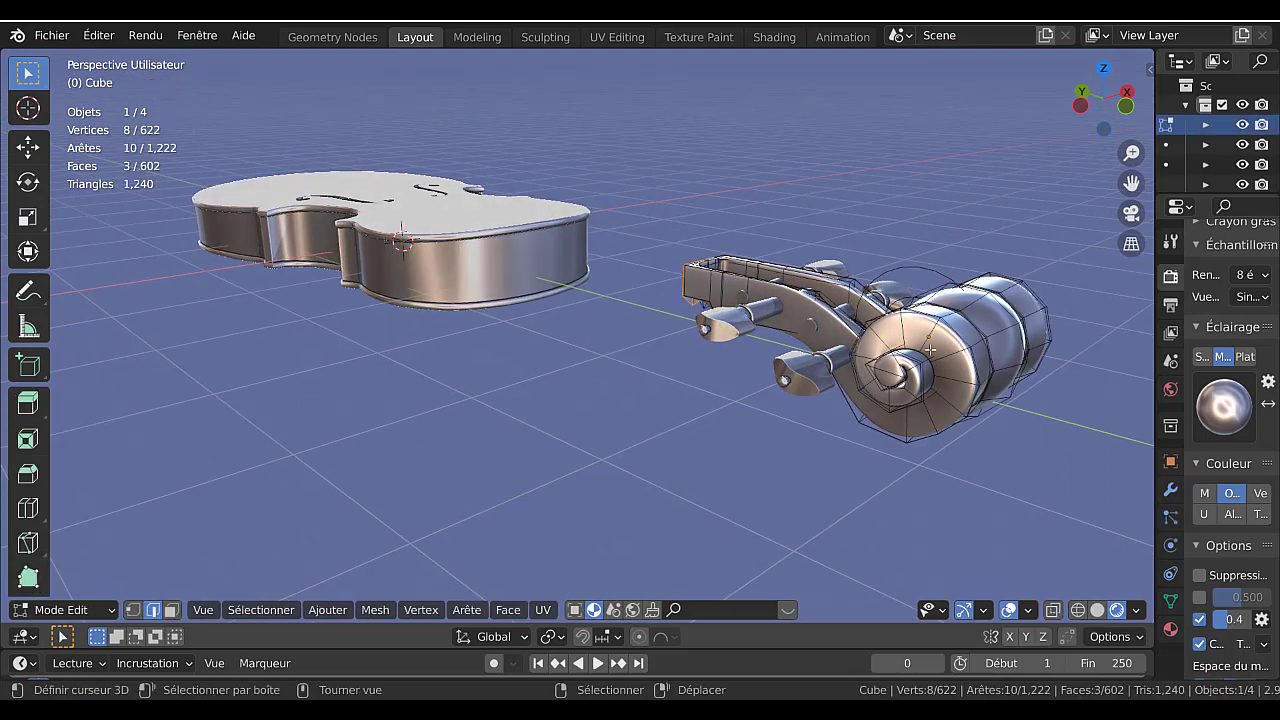
pyautogui.moveTo(929, 348)
pyautogui.mouseDown(button='middle')
pyautogui.moveTo(905, 392)
pyautogui.moveTo(907, 338)
pyautogui.mouseUp(button='middle')
pyautogui.press('Tab')
# Examine the violin body's ribs, f-holes and edges and the separate head from several angles.
pyautogui.moveTo(721, 340); pyautogui.dragTo(784, 368, button='middle')
pyautogui.scroll(4, 733, 372)
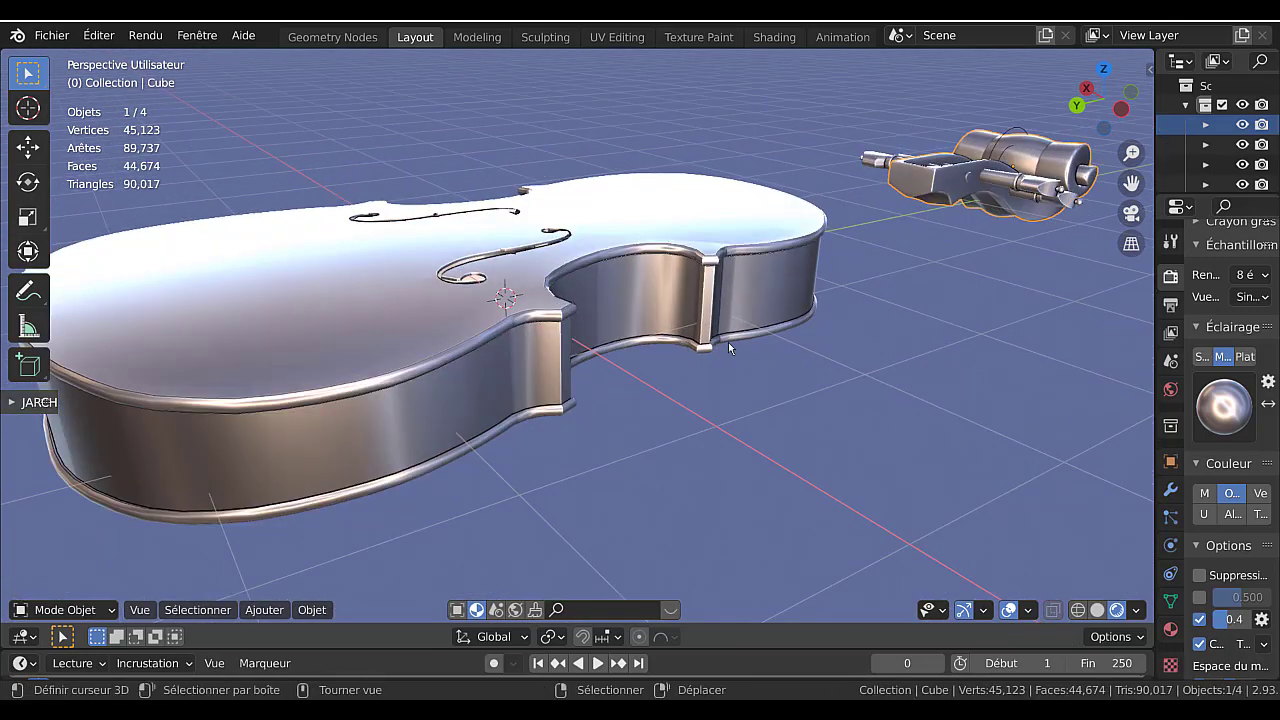
pyautogui.moveTo(800, 345); pyautogui.dragTo(690, 343, button='middle')
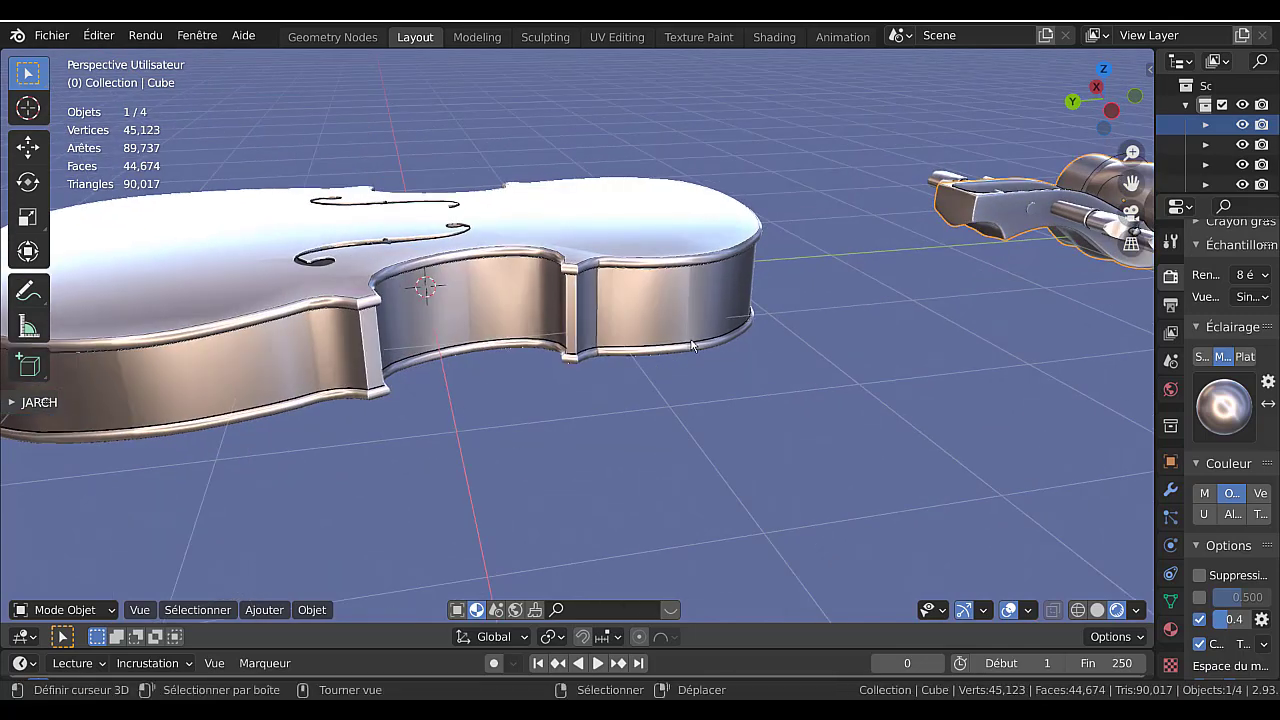
pyautogui.scroll(-4, 690, 343)
pyautogui.click(766, 330)
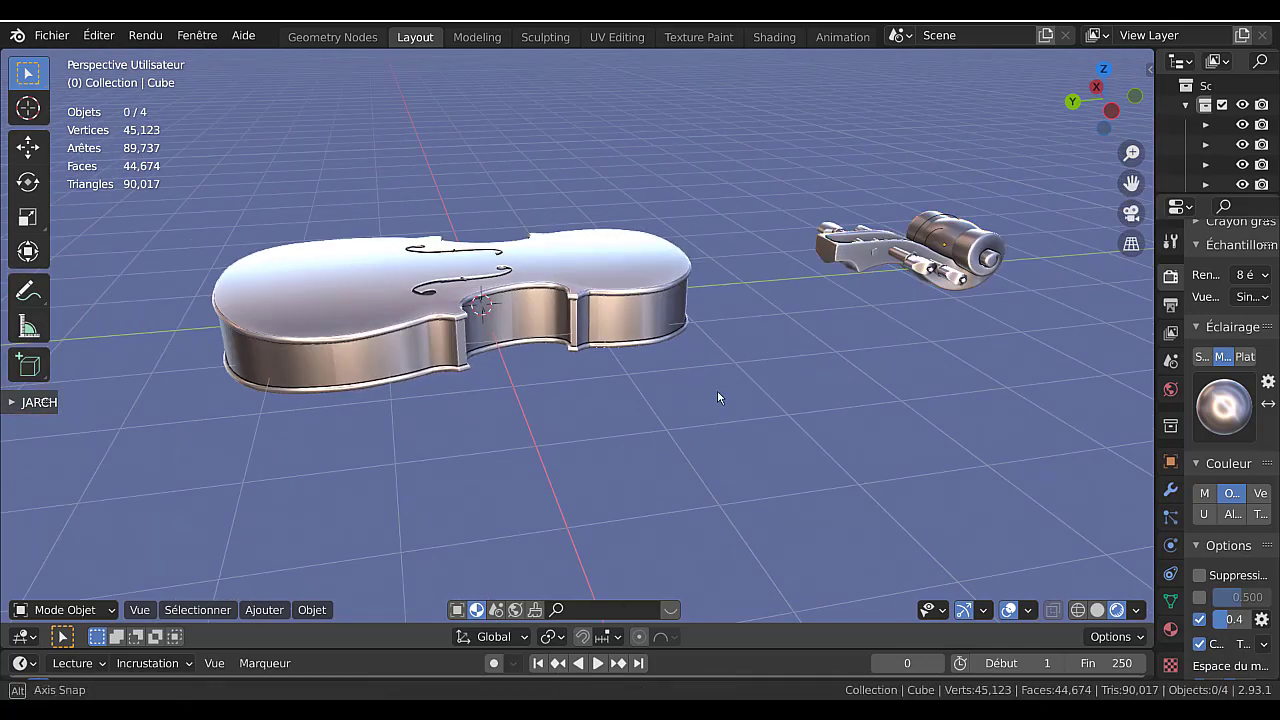
pyautogui.moveTo(717, 390); pyautogui.dragTo(738, 403, button='middle')
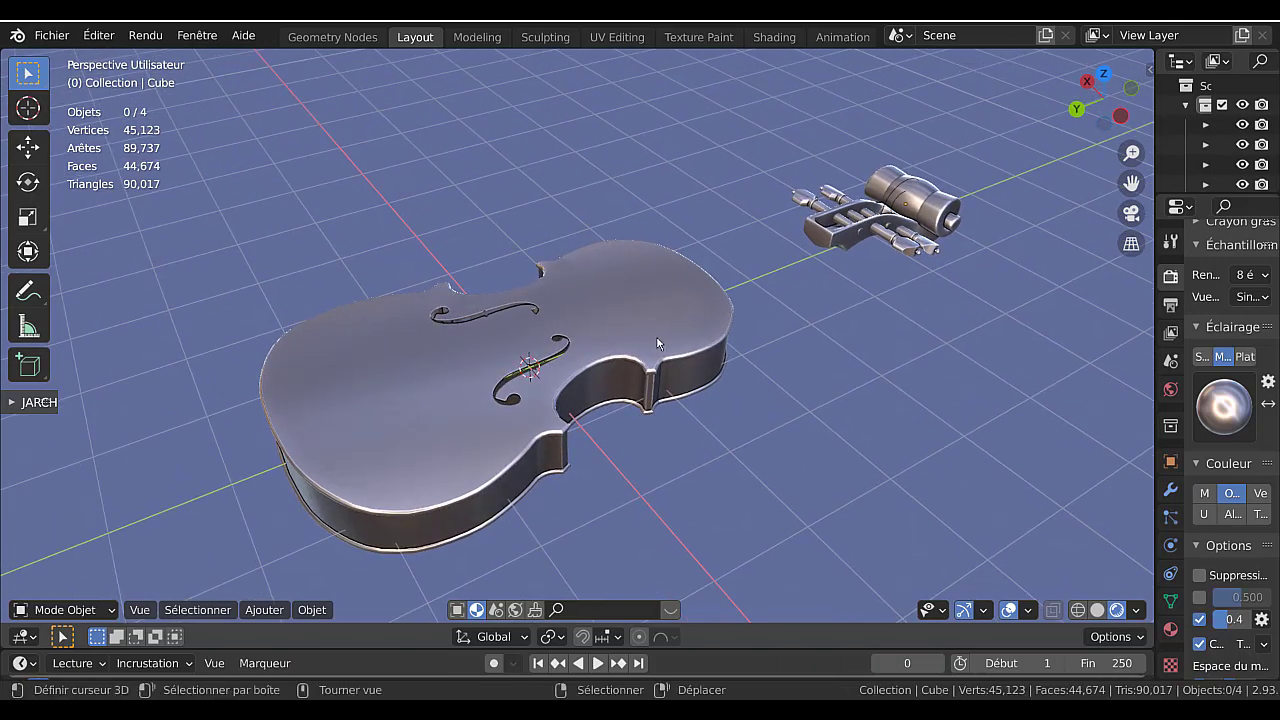
pyautogui.moveTo(732, 403); pyautogui.dragTo(659, 387, button='middle')
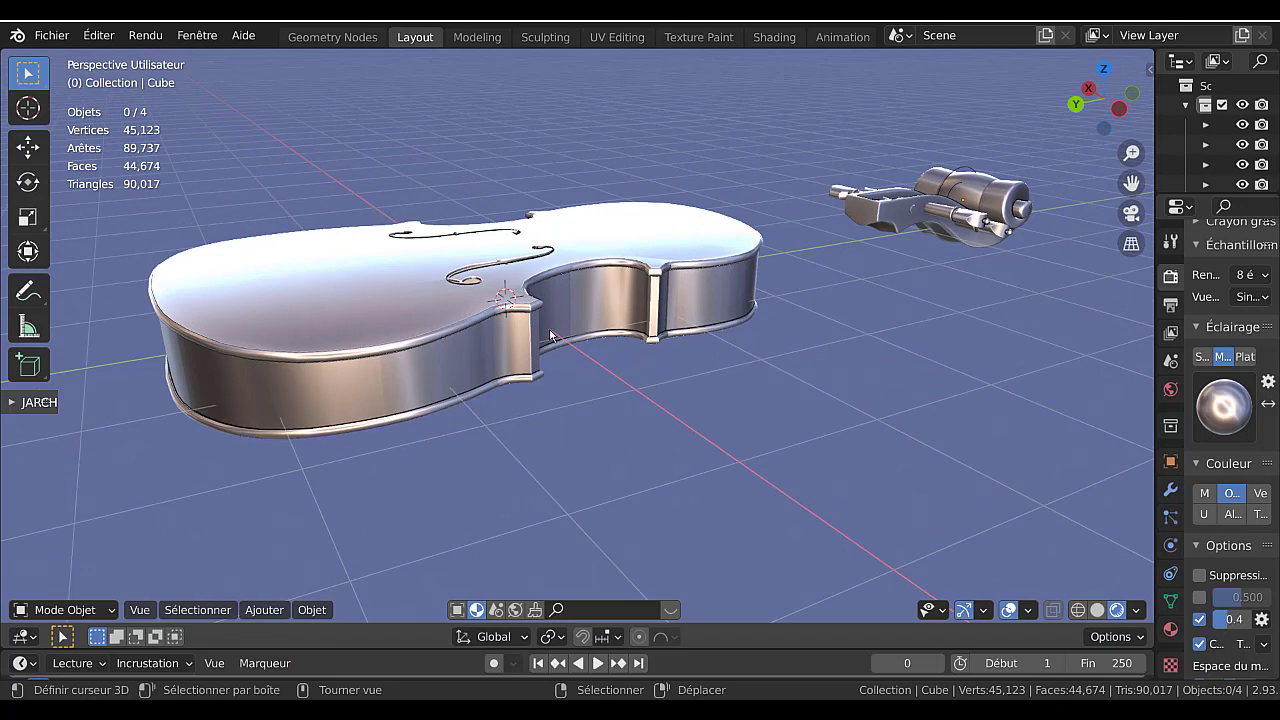
pyautogui.moveTo(557, 331); pyautogui.dragTo(586, 337, button='middle')
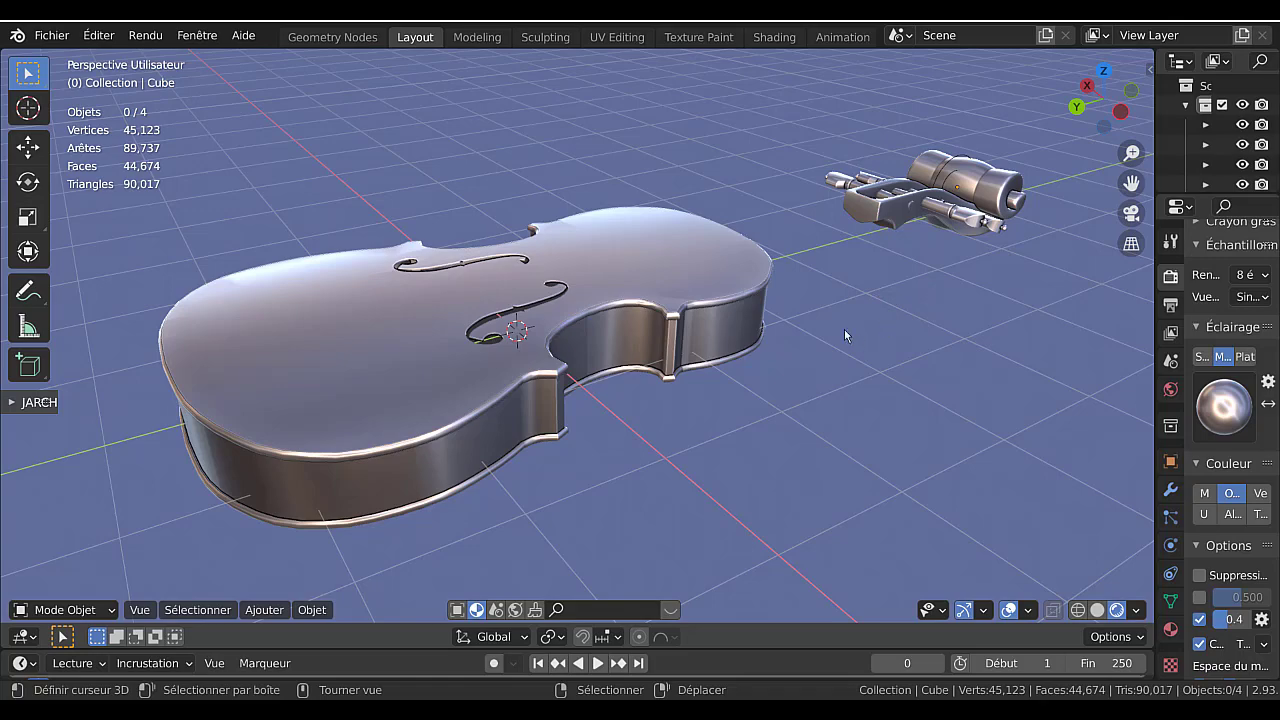
pyautogui.moveTo(844, 329)
pyautogui.mouseDown(button='middle')
pyautogui.moveTo(812, 313)
pyautogui.moveTo(772, 242)
pyautogui.moveTo(831, 336)
pyautogui.moveTo(822, 342)
pyautogui.mouseUp(button='middle')
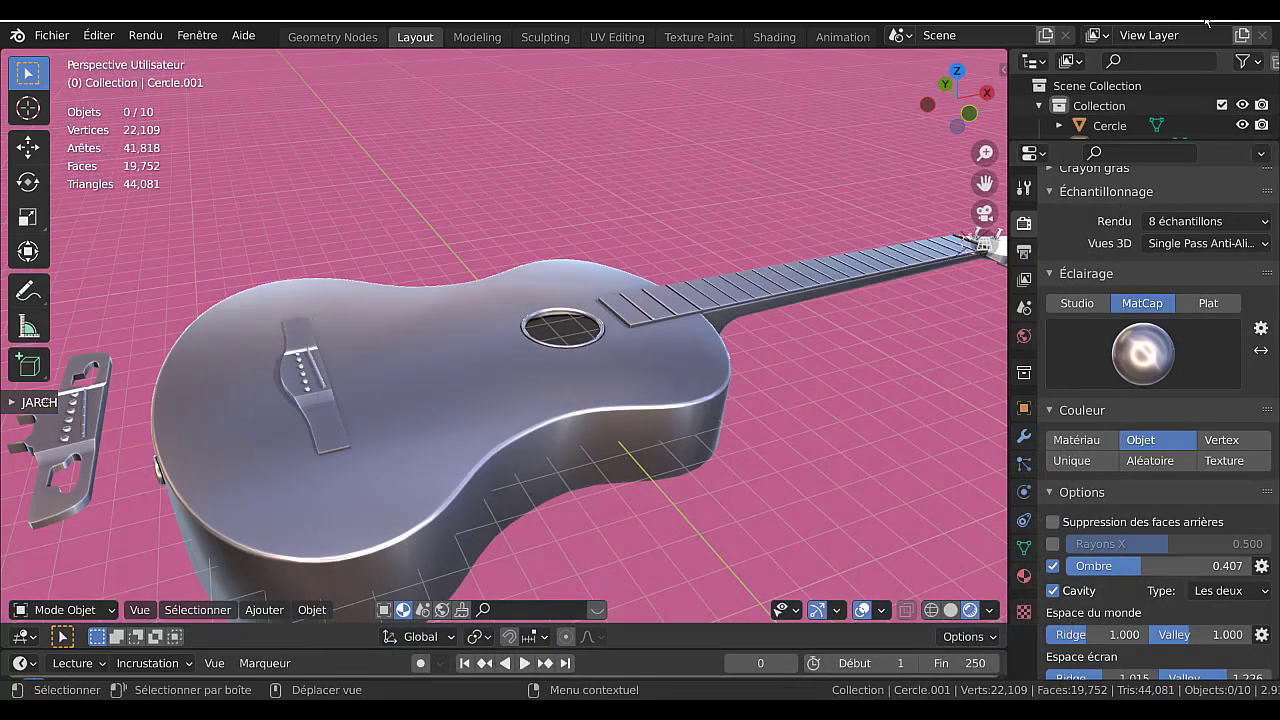
# Switch to the desktop and open the violin picture 6452583_orig to view the reference.
pyautogui.click(1207, 20)
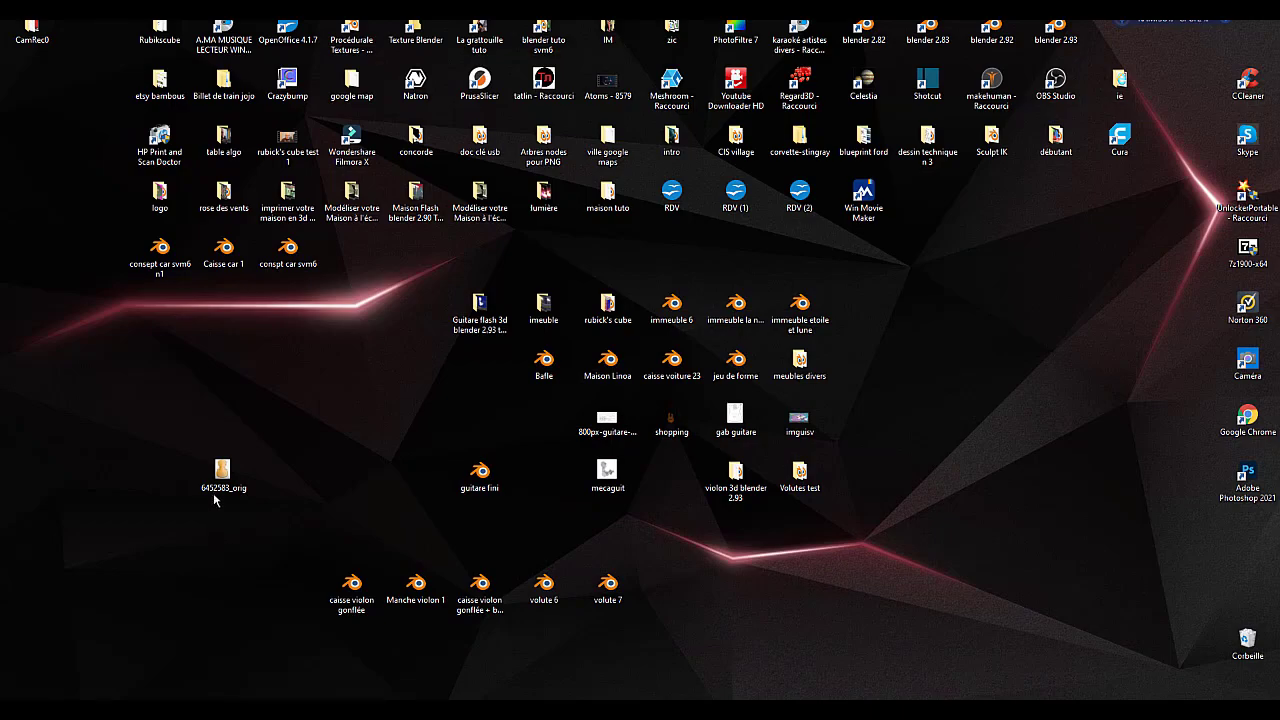
pyautogui.click(220, 487)
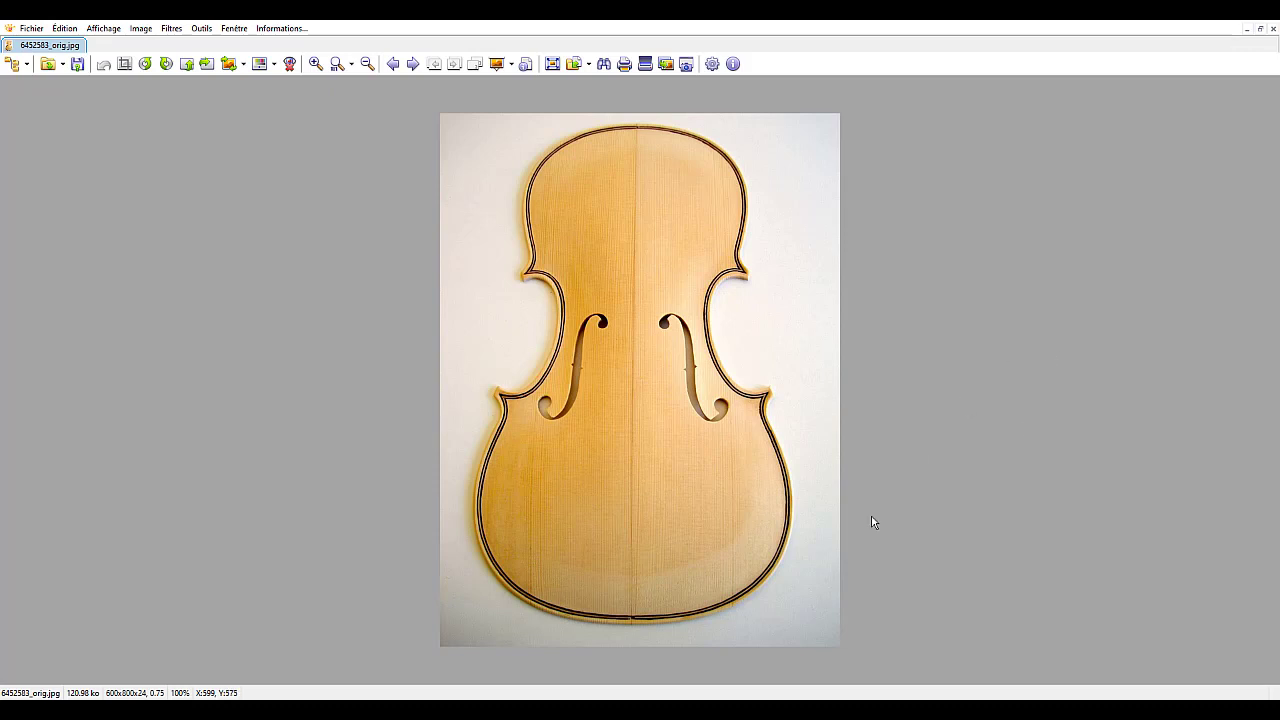
pyautogui.moveTo(755, 705)
# Return to the desktop, launch Blender 2.93 and dismiss its splash screen.
pyautogui.click(1201, 21)
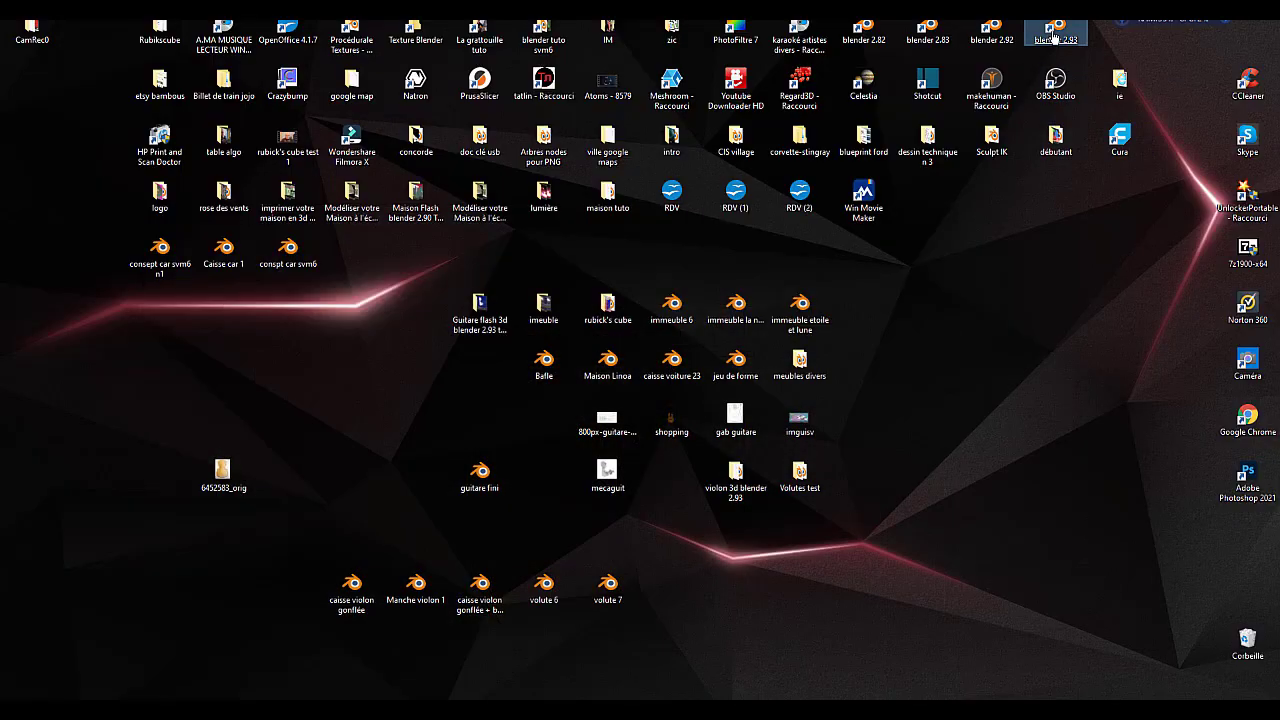
pyautogui.doubleClick(1054, 35)
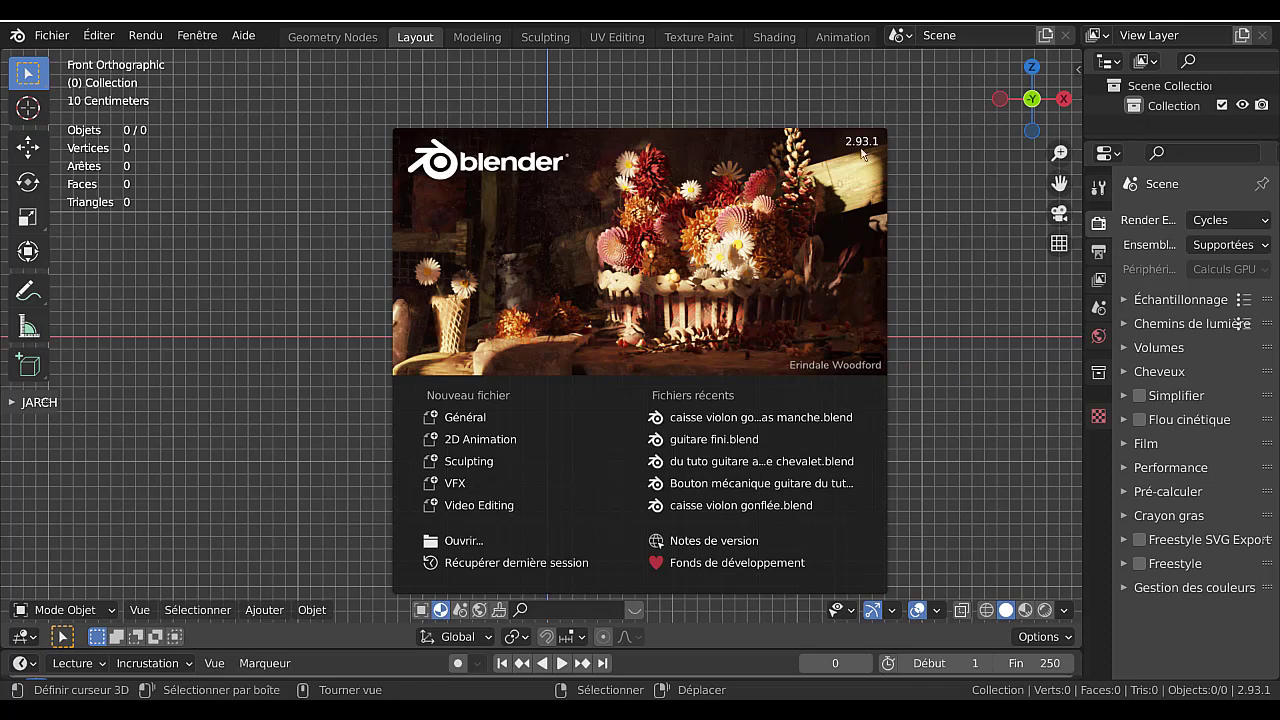
pyautogui.click(1002, 314)
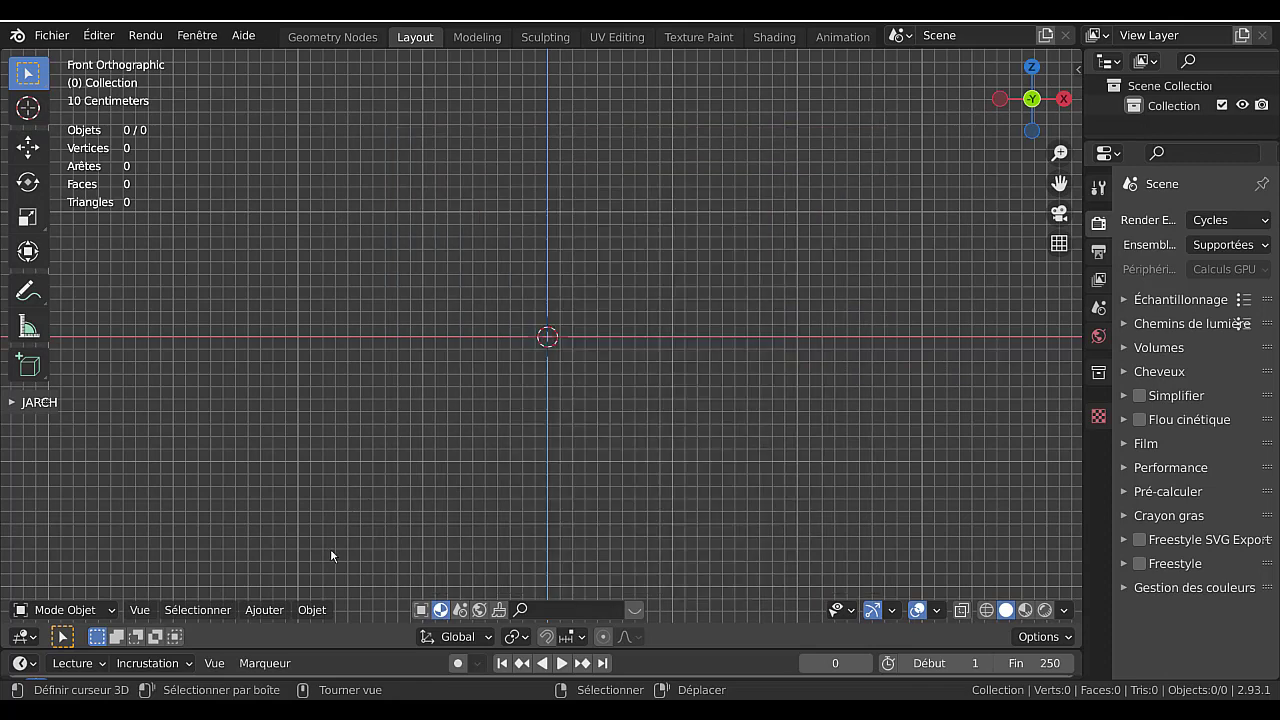
# Add the picture 6452583_orig.jpg from the Desktop folder as a reference image in the front view.
pyautogui.click(312, 610)
pyautogui.moveTo(266, 612)
pyautogui.moveTo(265, 590)
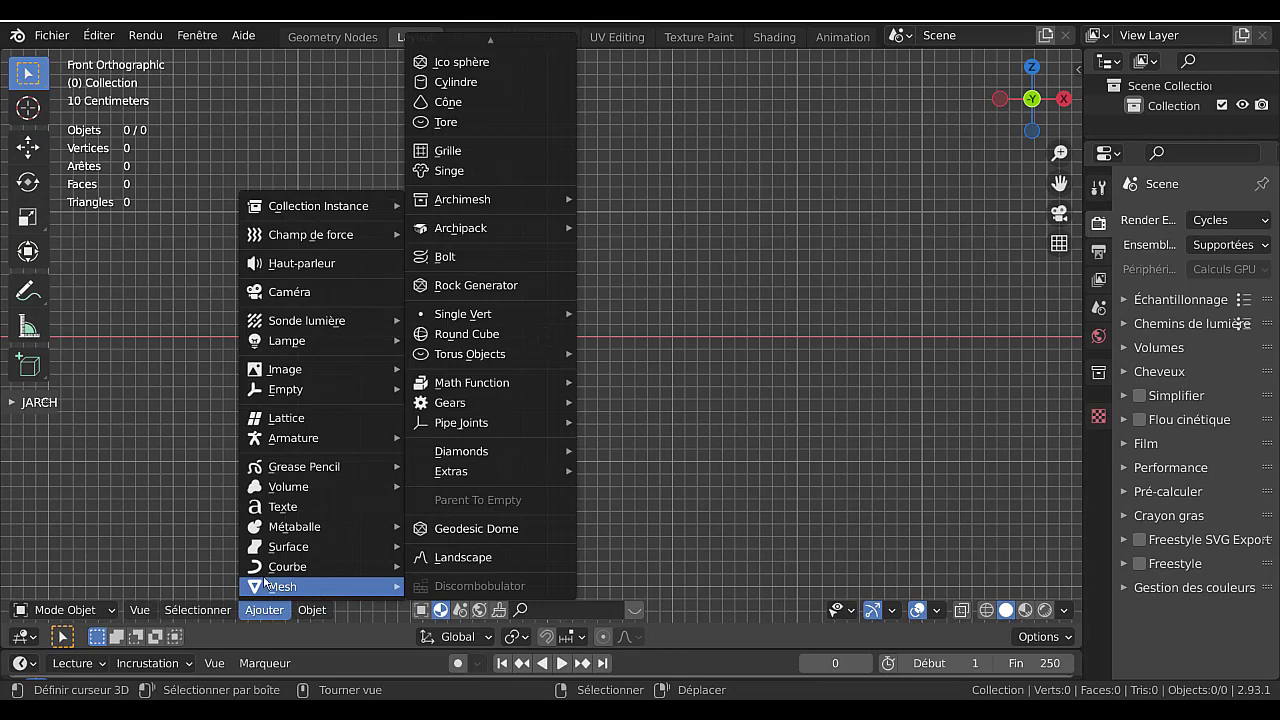
pyautogui.moveTo(274, 370)
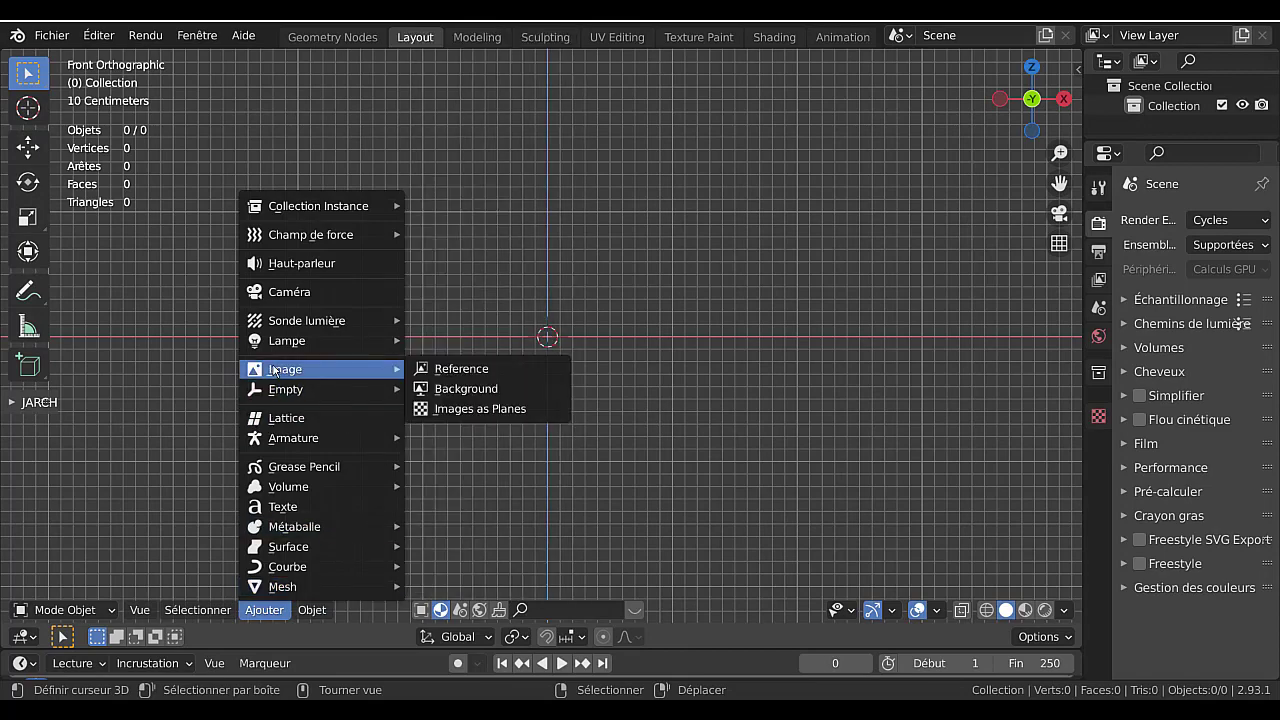
pyautogui.click(452, 368)
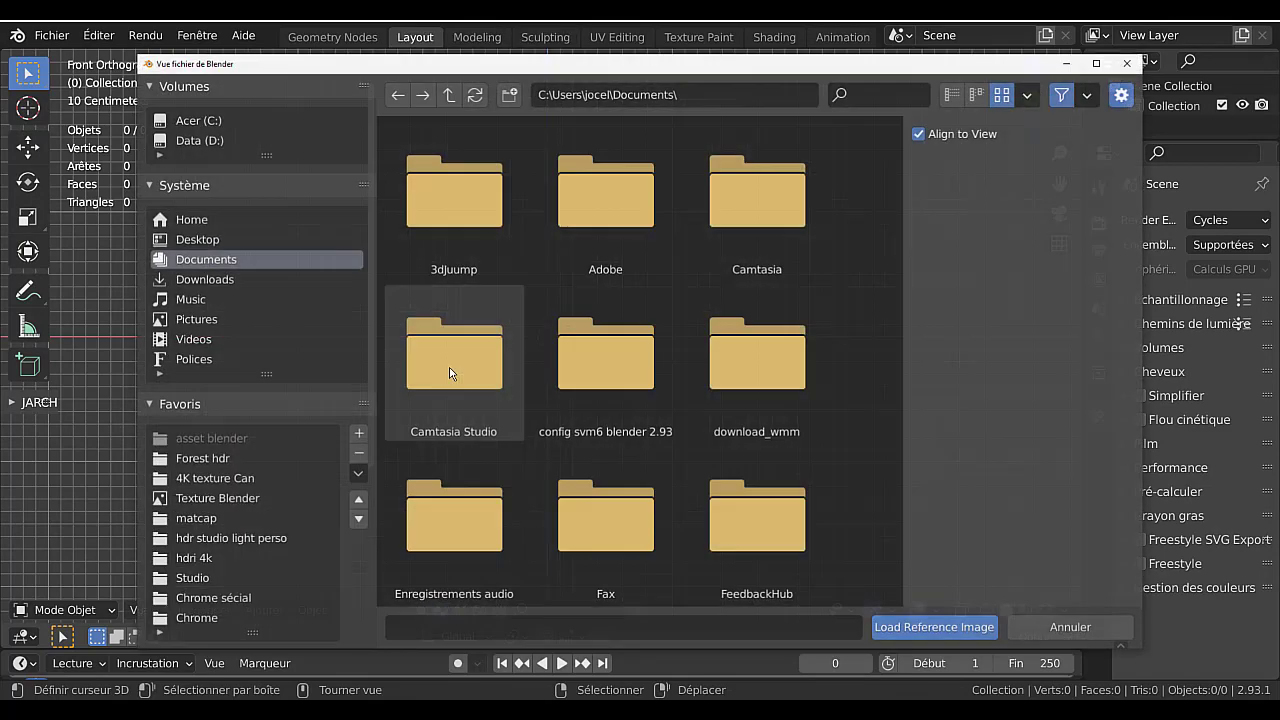
pyautogui.click(201, 239)
pyautogui.moveTo(898, 188); pyautogui.dragTo(896, 561)
pyautogui.click(747, 279)
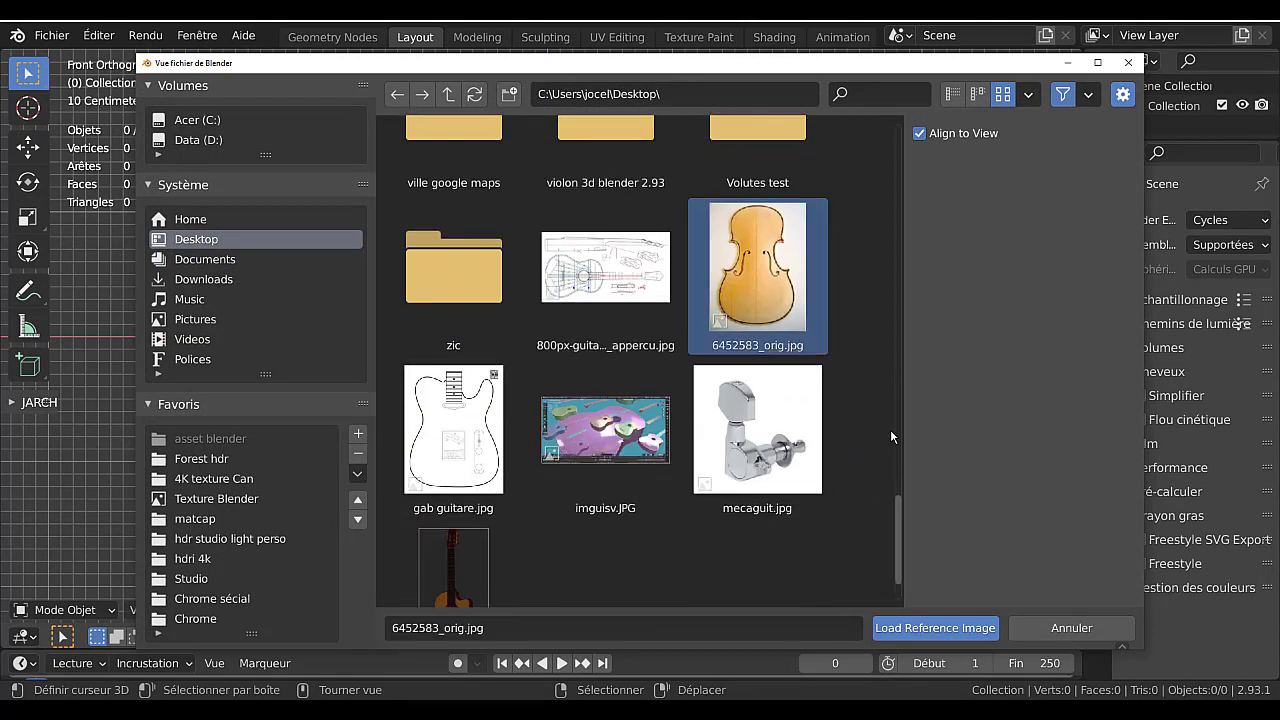
pyautogui.click(933, 628)
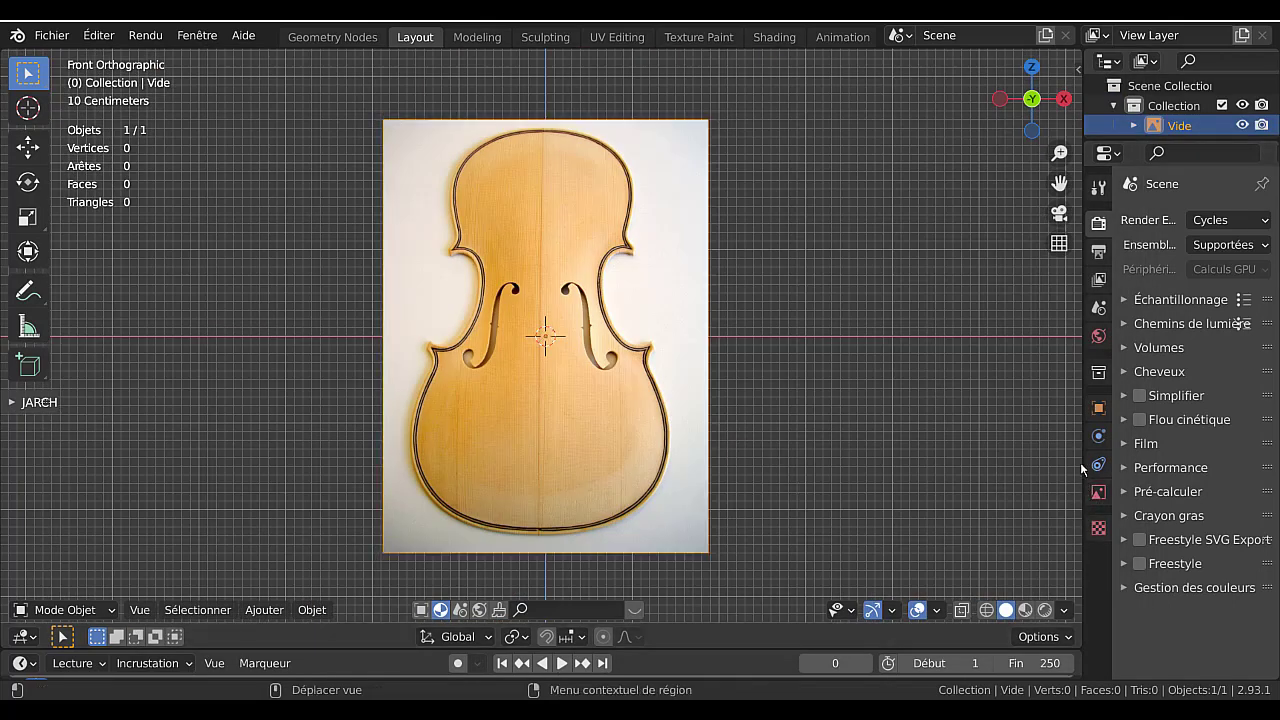
# Enable opacity on the violin reference image and set it to 0.390, then widen the 3D viewport again.
pyautogui.moveTo(1081, 462); pyautogui.dragTo(1004, 470)
pyautogui.click(1018, 493)
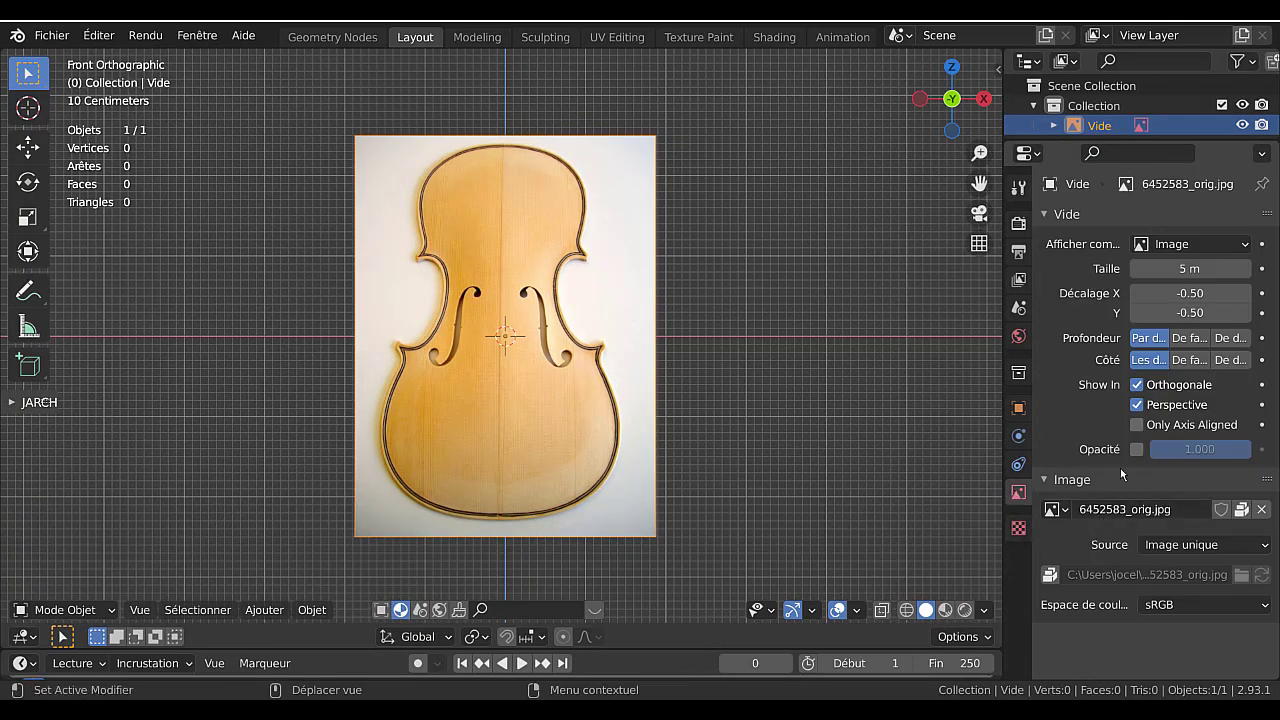
pyautogui.click(1137, 449)
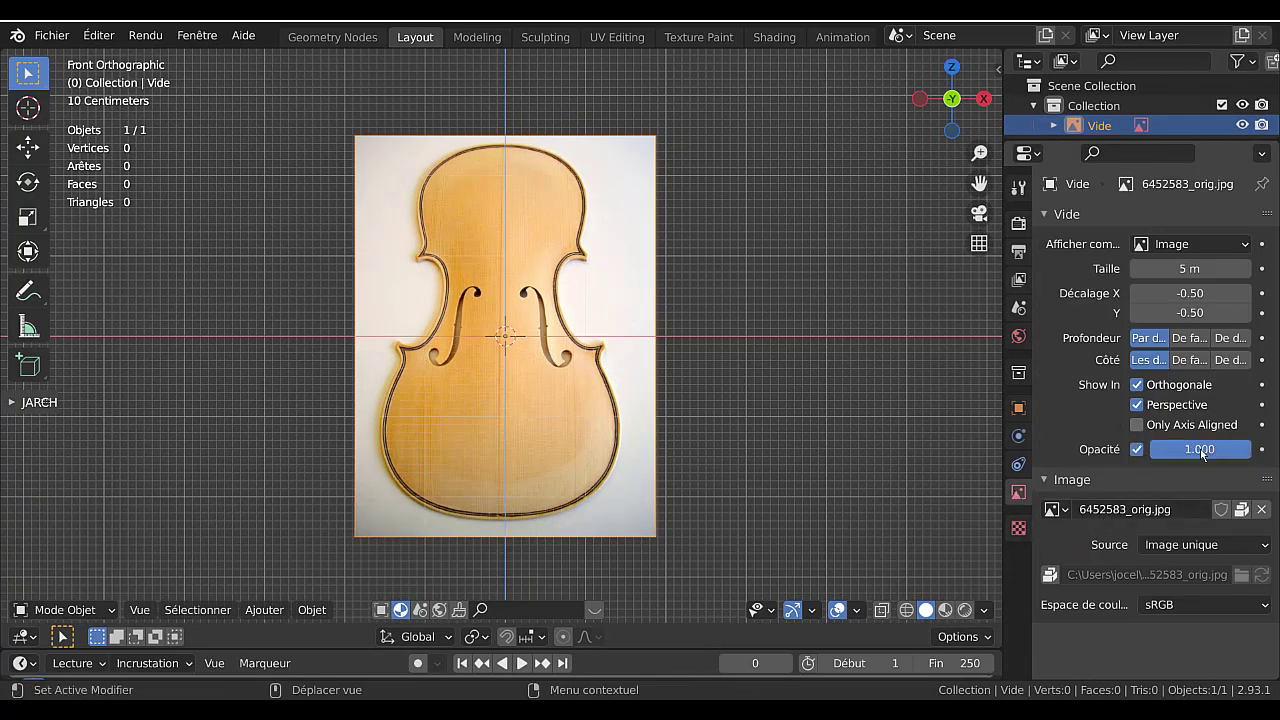
pyautogui.moveTo(1200, 449)
pyautogui.mouseDown()
pyautogui.moveTo(1178, 449)
pyautogui.moveTo(1212, 449)
pyautogui.moveTo(1181, 449)
pyautogui.moveTo(1192, 449)
pyautogui.mouseUp()
pyautogui.scroll(2, 817, 414)
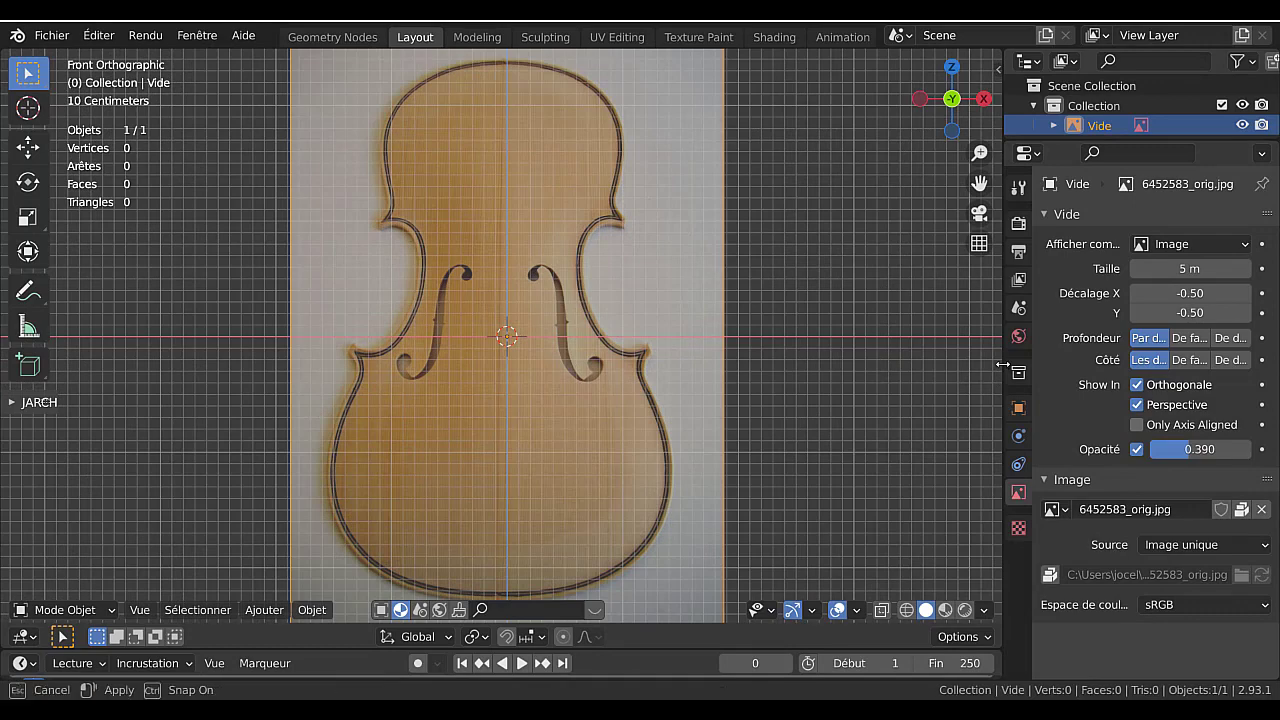
pyautogui.moveTo(1003, 368); pyautogui.dragTo(1101, 362)
pyautogui.scroll(2, 777, 352)
pyautogui.scroll(-4, 778, 354)
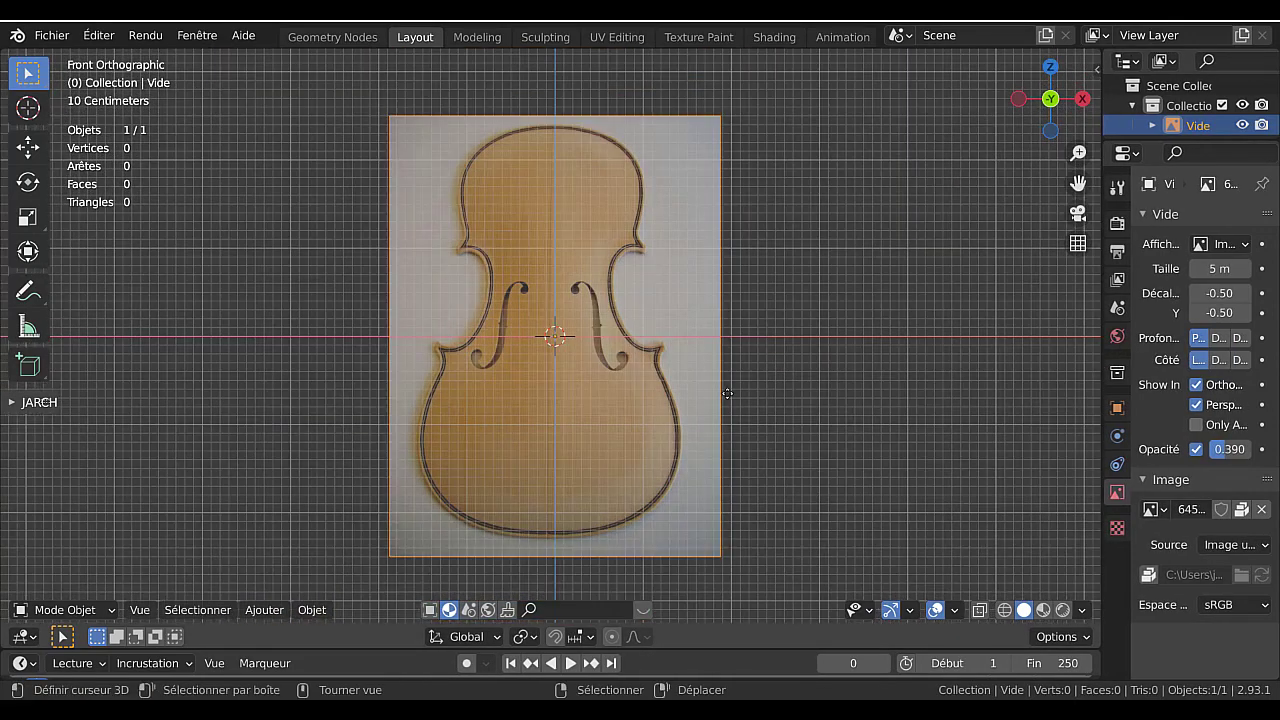
pyautogui.click(273, 609)
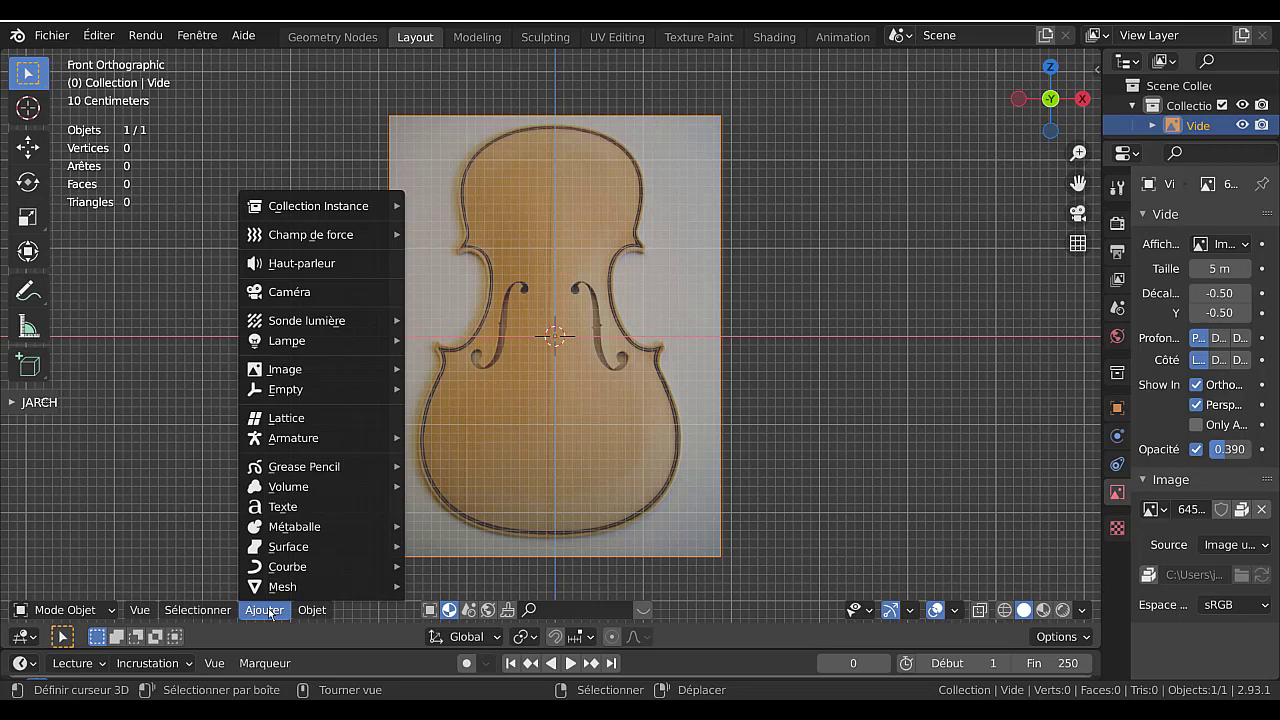
pyautogui.moveTo(277, 570)
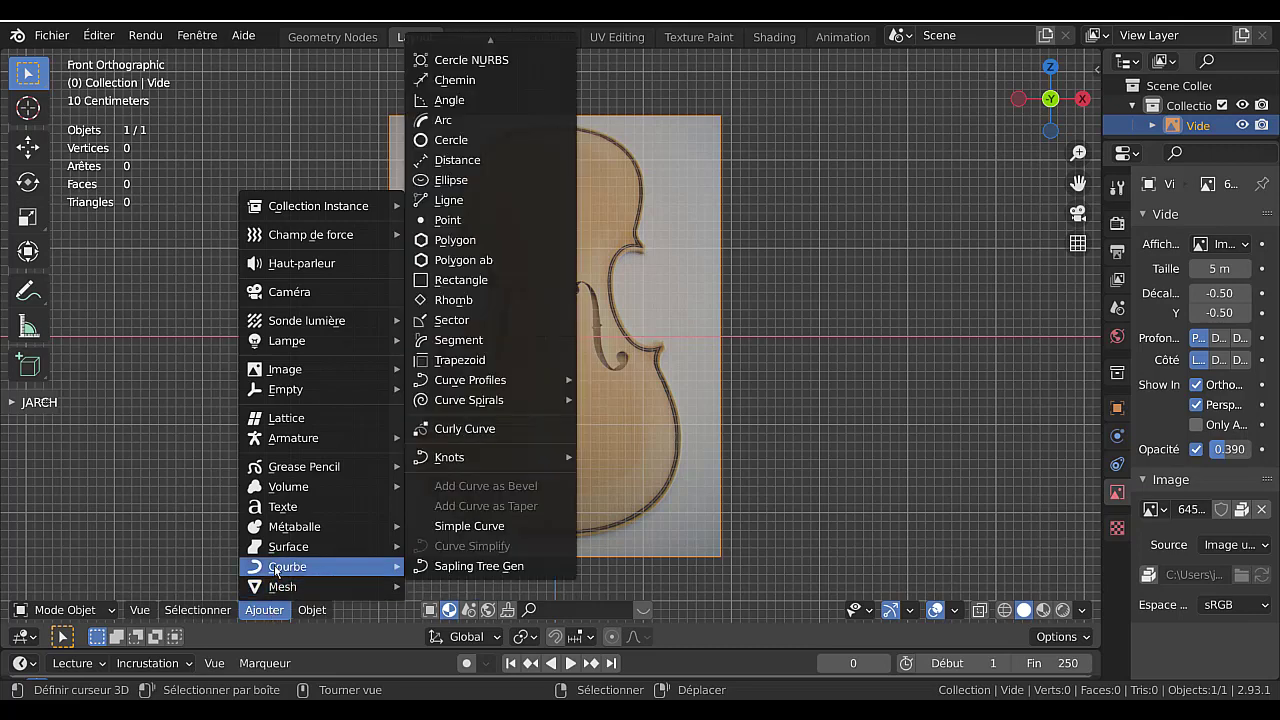
pyautogui.moveTo(279, 537)
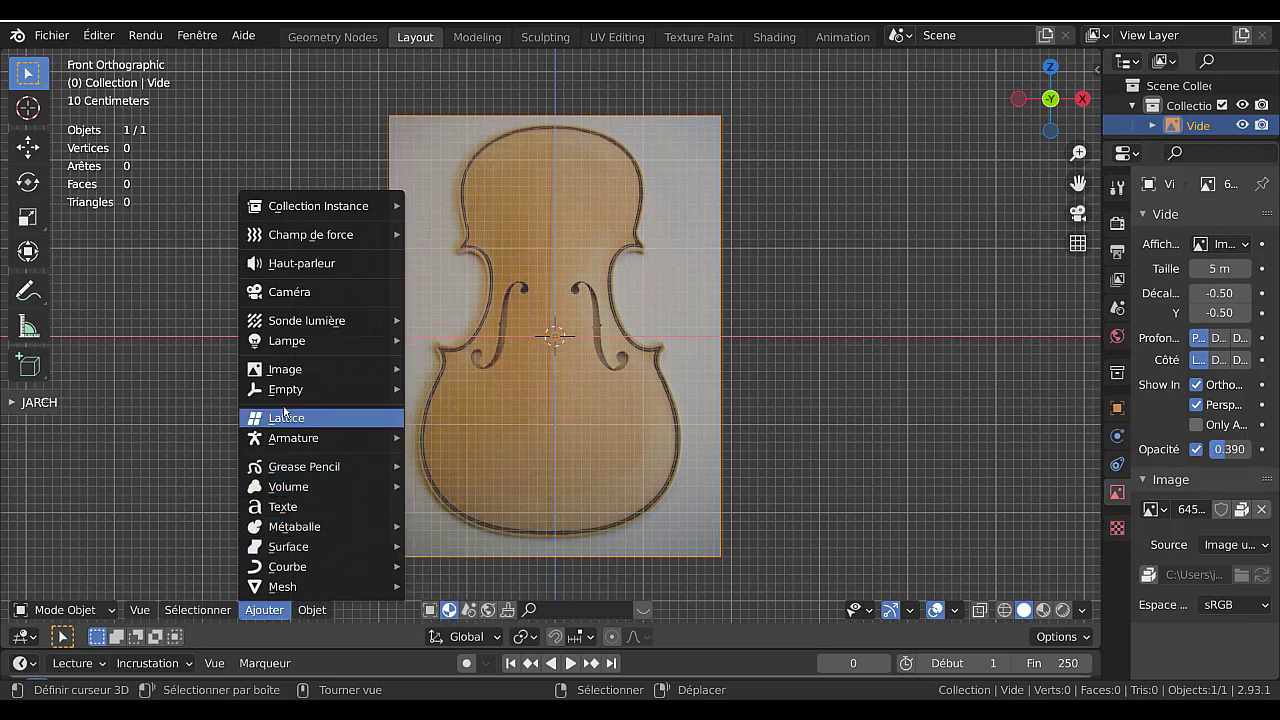
pyautogui.moveTo(279, 394)
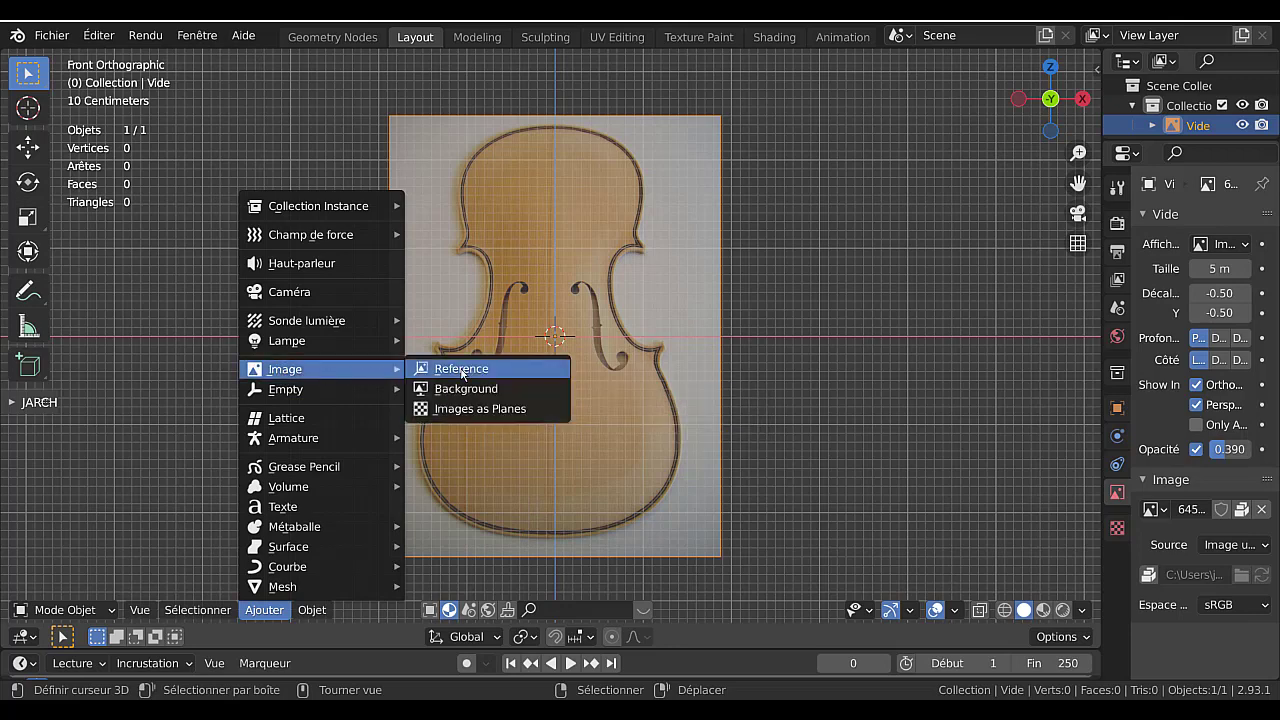
pyautogui.click(461, 370)
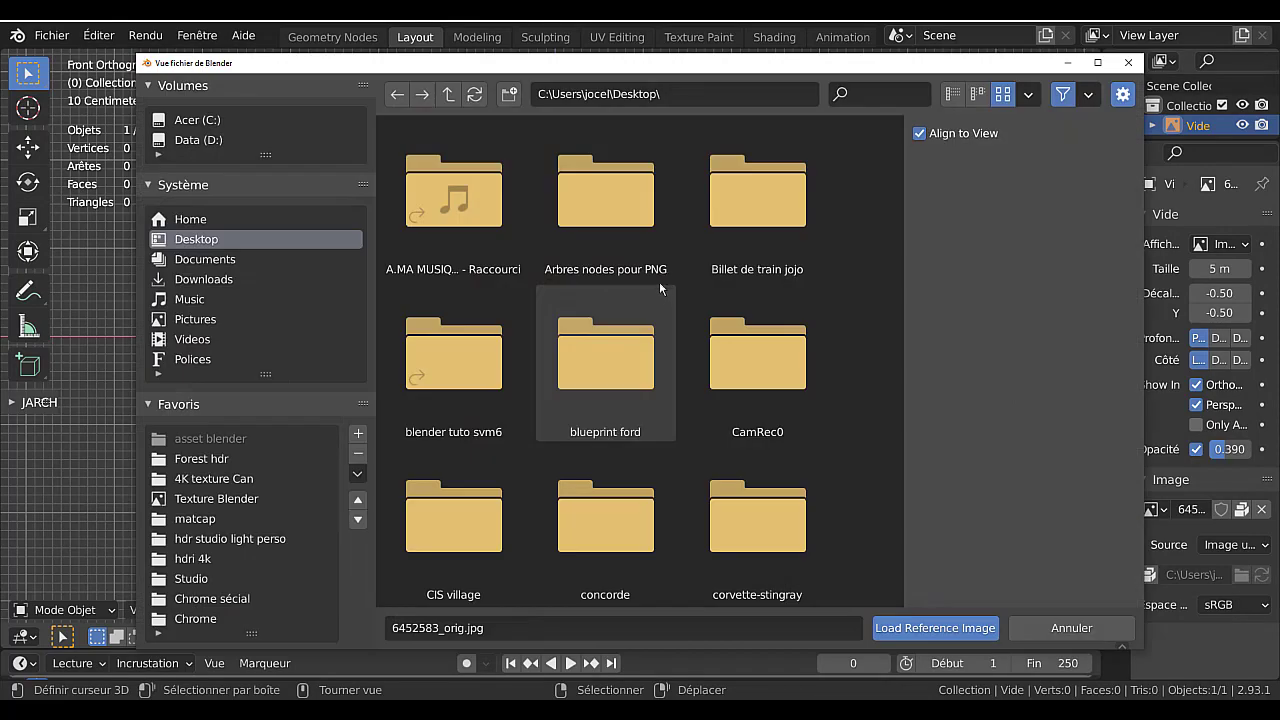
pyautogui.click(1129, 64)
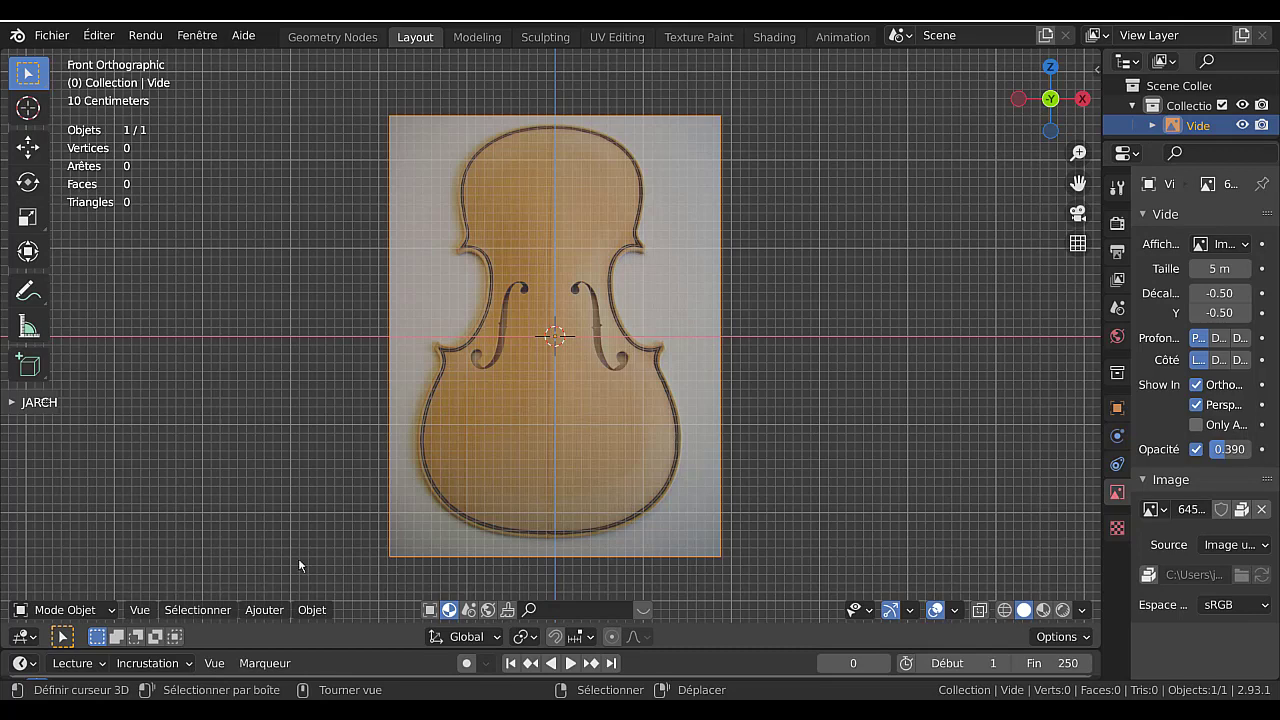
# Add a single-vertex mesh object to the scene with Add Single Vert.
pyautogui.click(310, 613)
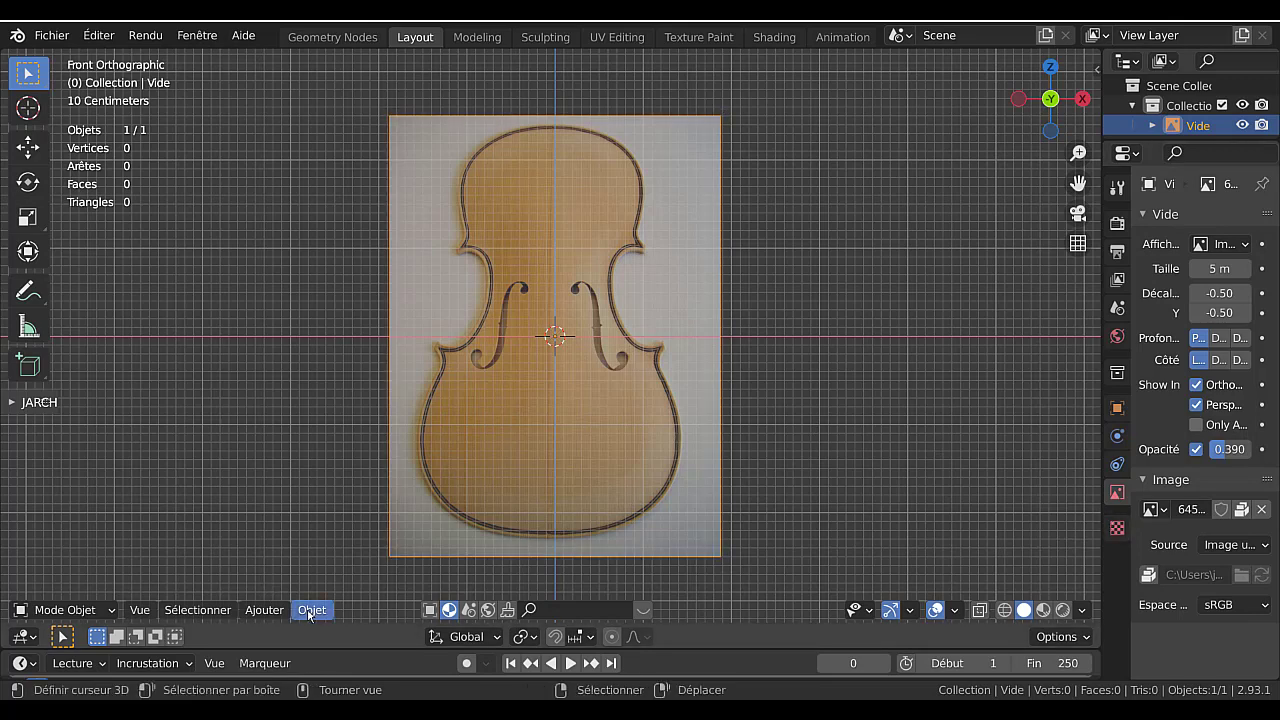
pyautogui.moveTo(264, 610)
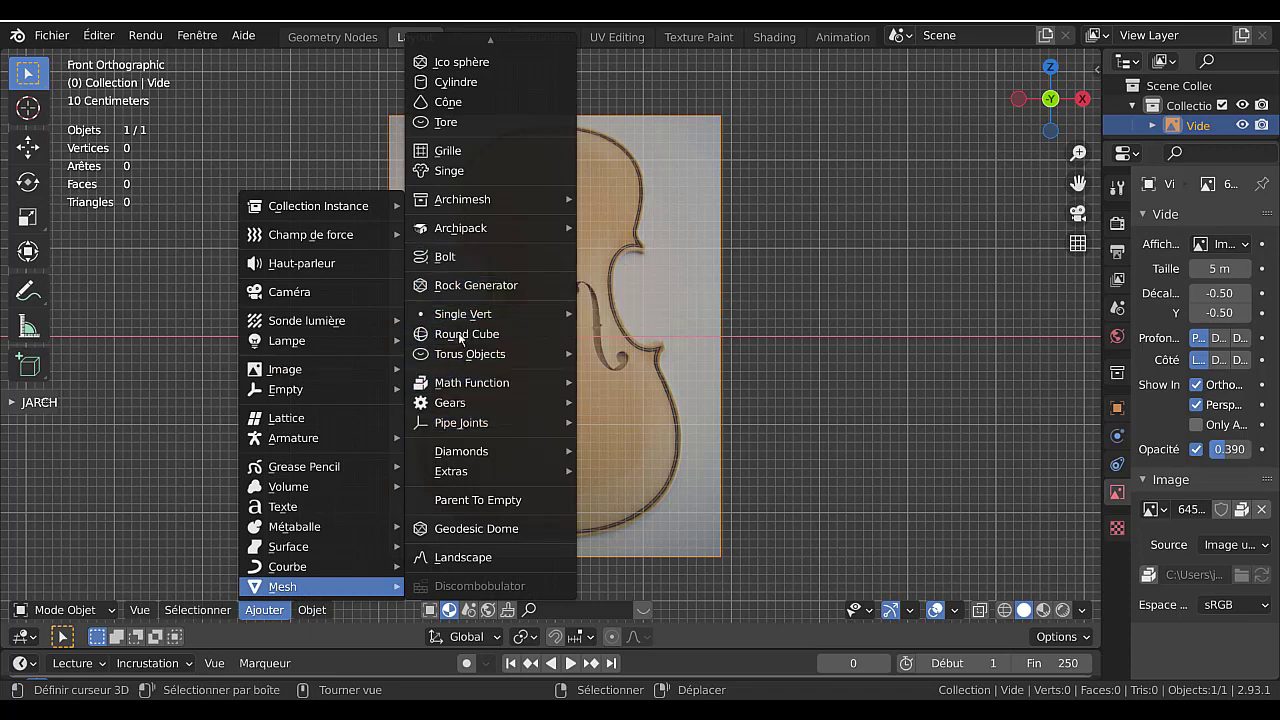
pyautogui.moveTo(465, 471)
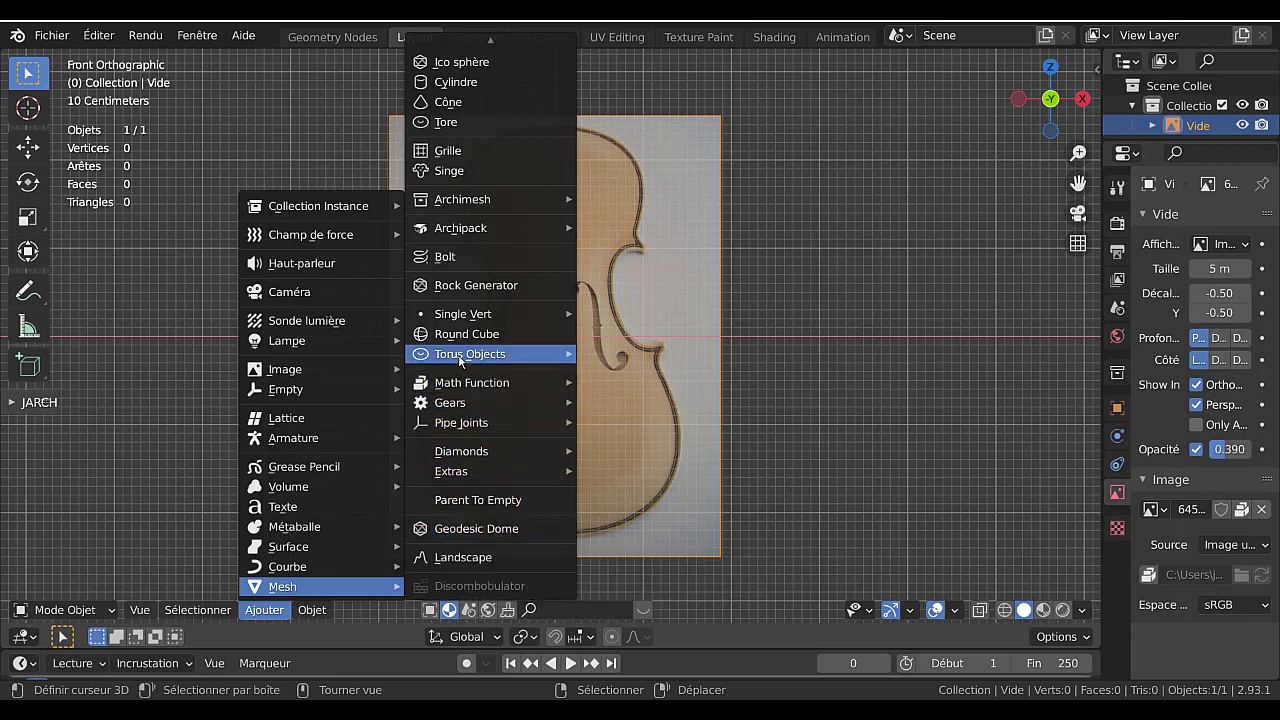
pyautogui.moveTo(460, 316)
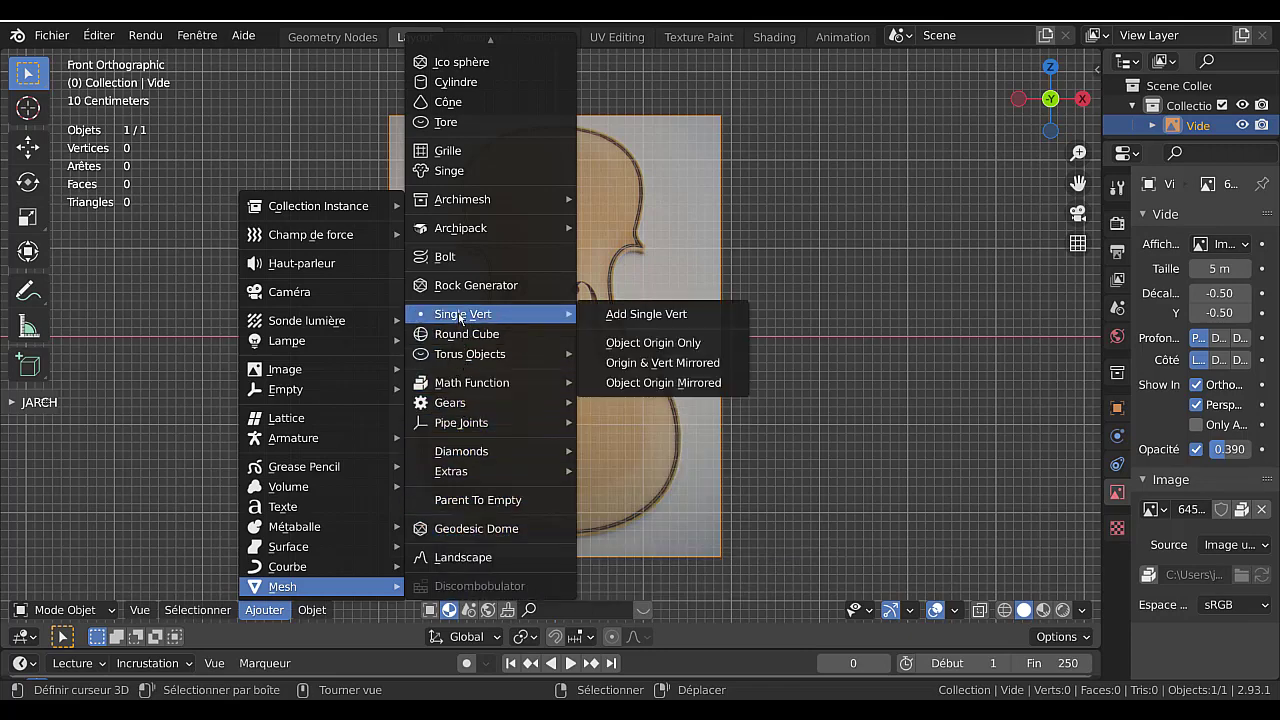
pyautogui.click(664, 318)
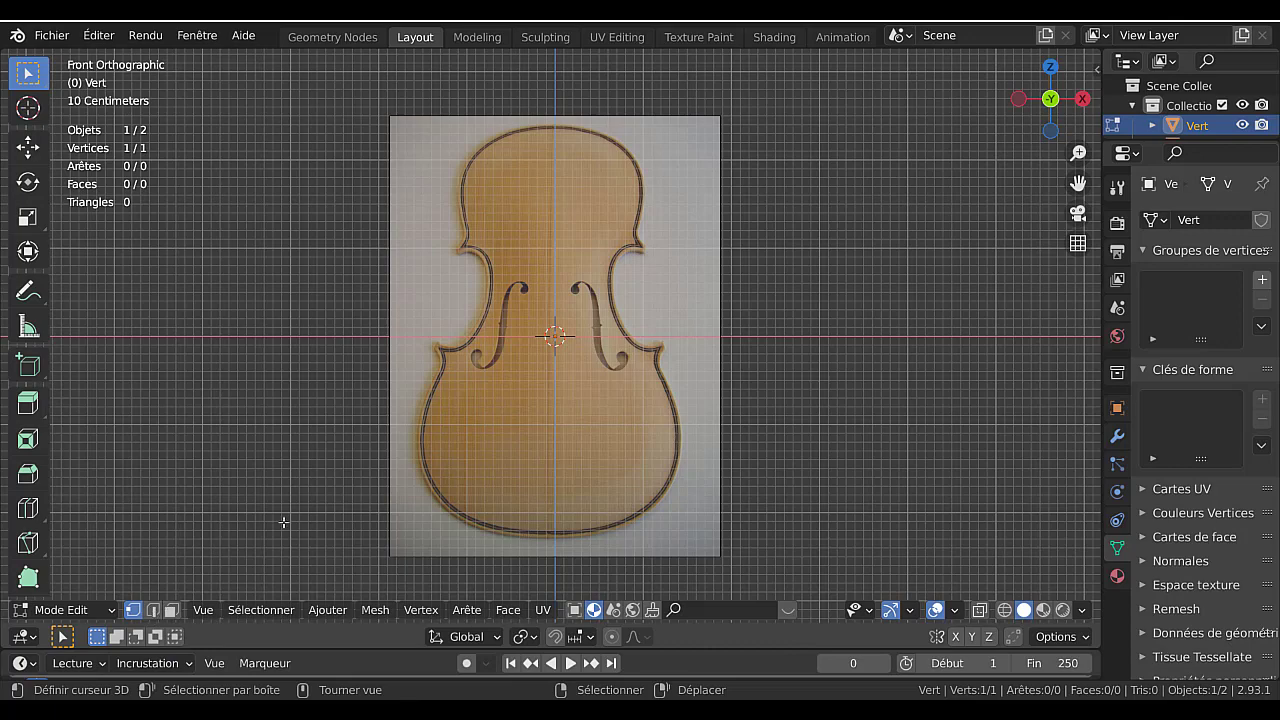
# Extrude a second vertex from the single vertex and place the pair on the violin's right waist contour.
pyautogui.scroll(2, 674, 362)
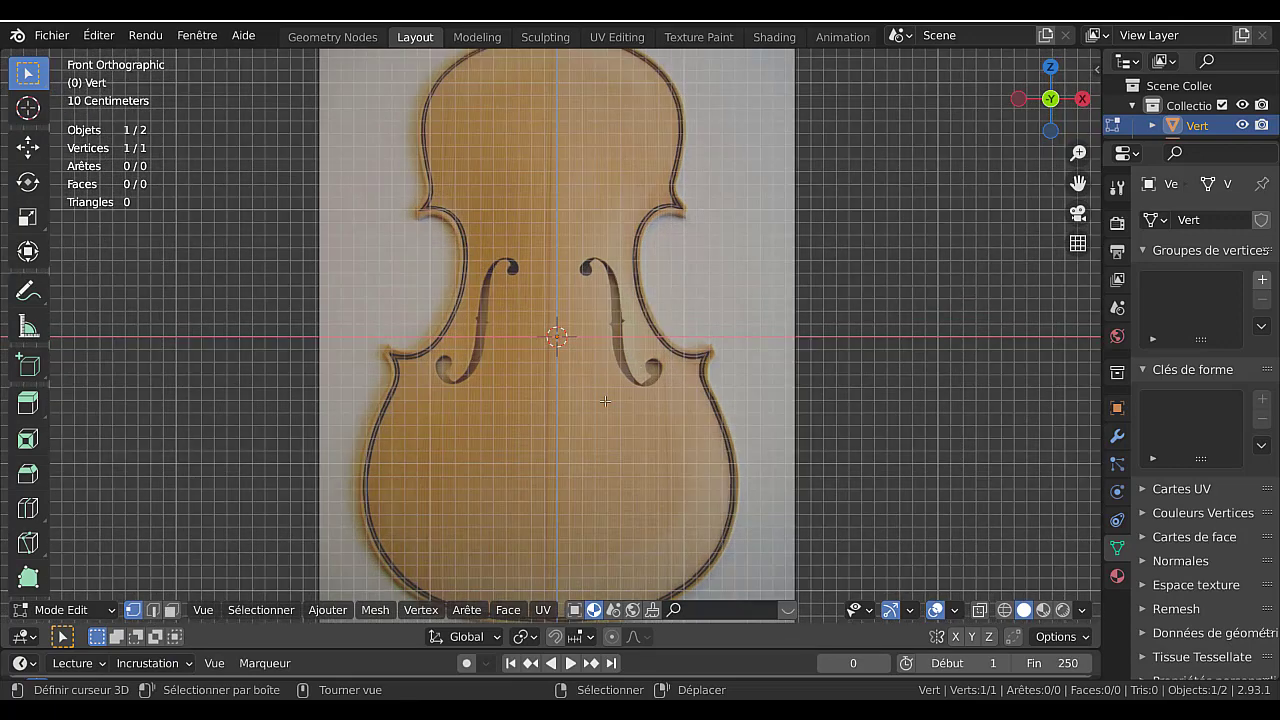
pyautogui.press('e')
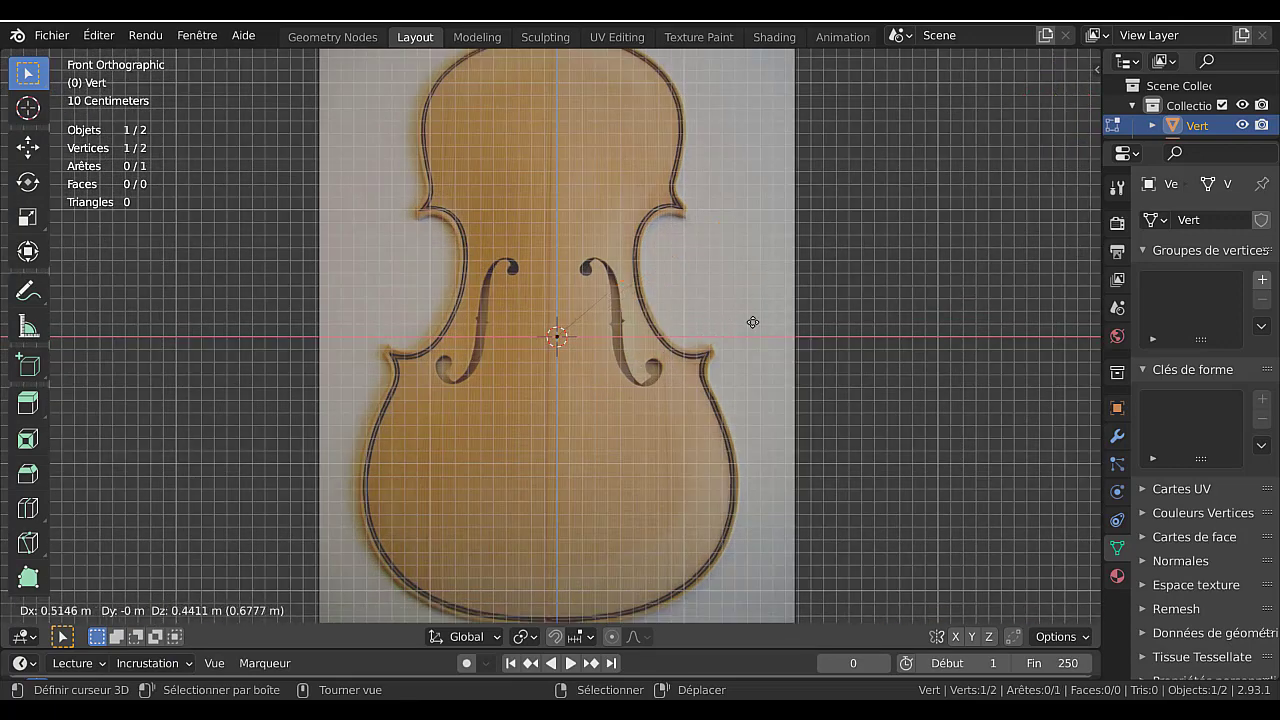
pyautogui.click(695, 347)
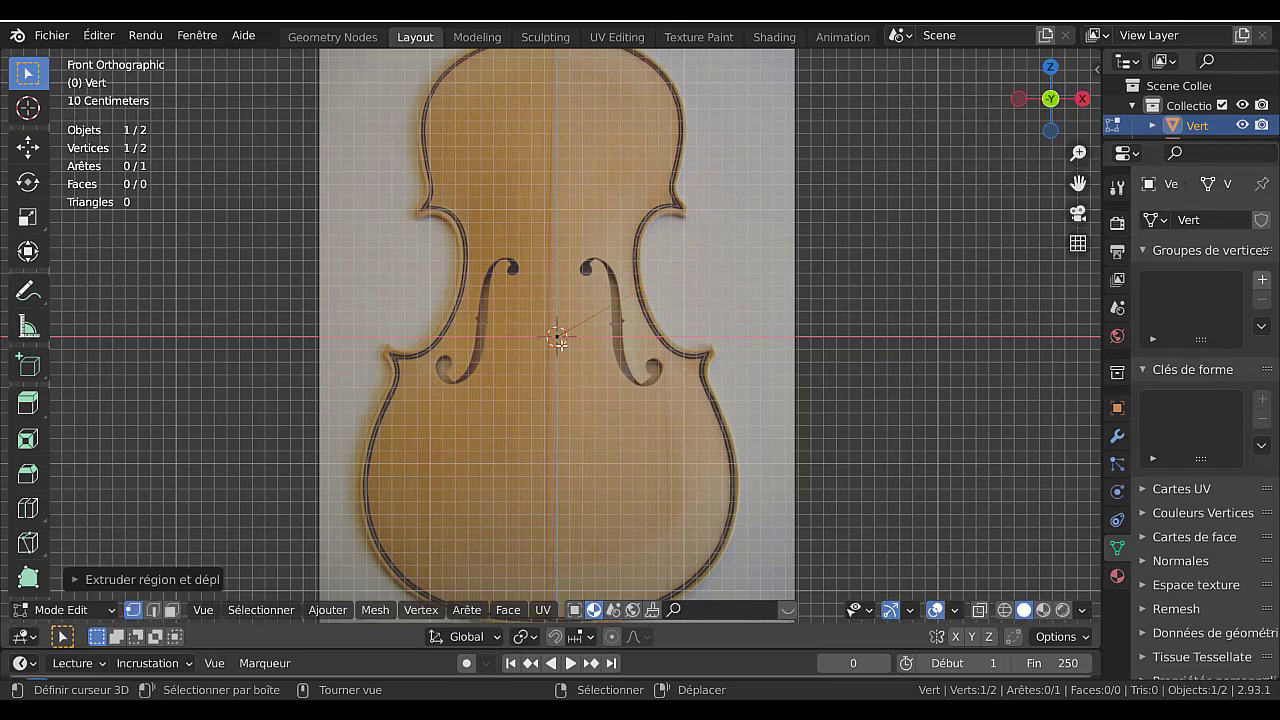
pyautogui.press('e')
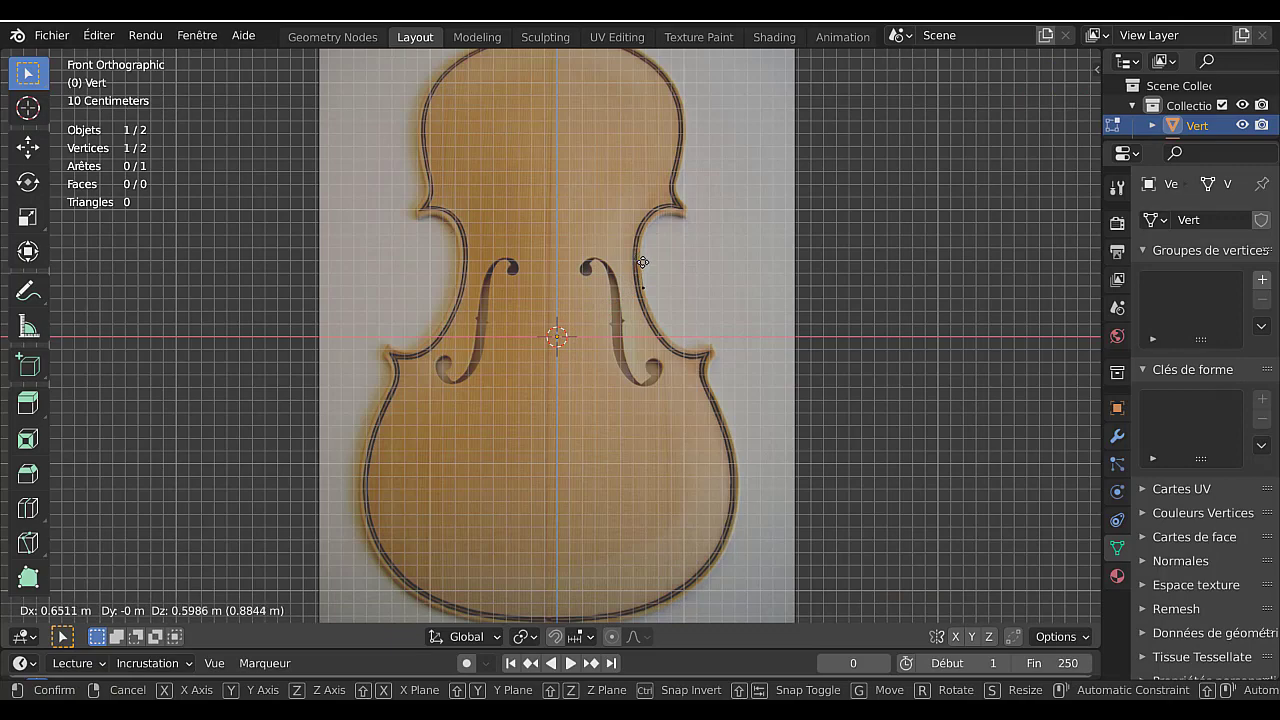
pyautogui.click(643, 262)
# Extrude five more vertices upward along the right waist curve to the lower tip of the upper corner.
pyautogui.scroll(3, 640, 362)
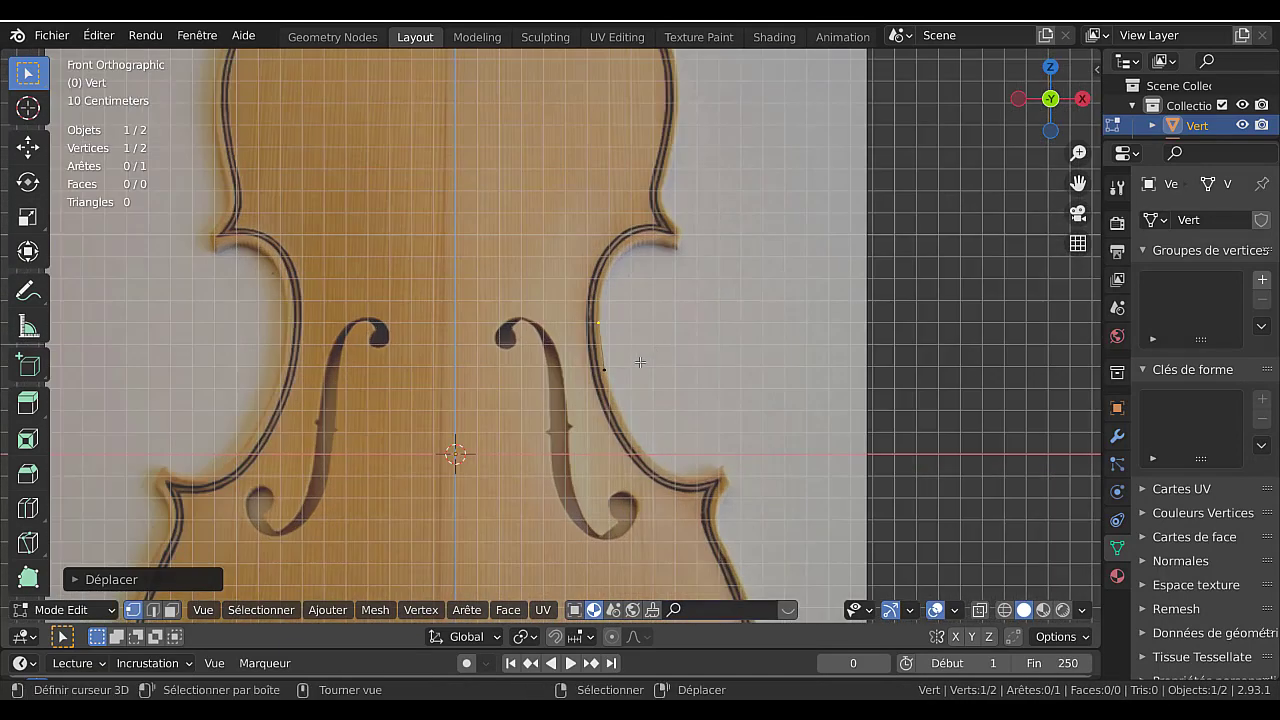
pyautogui.scroll(2, 628, 357)
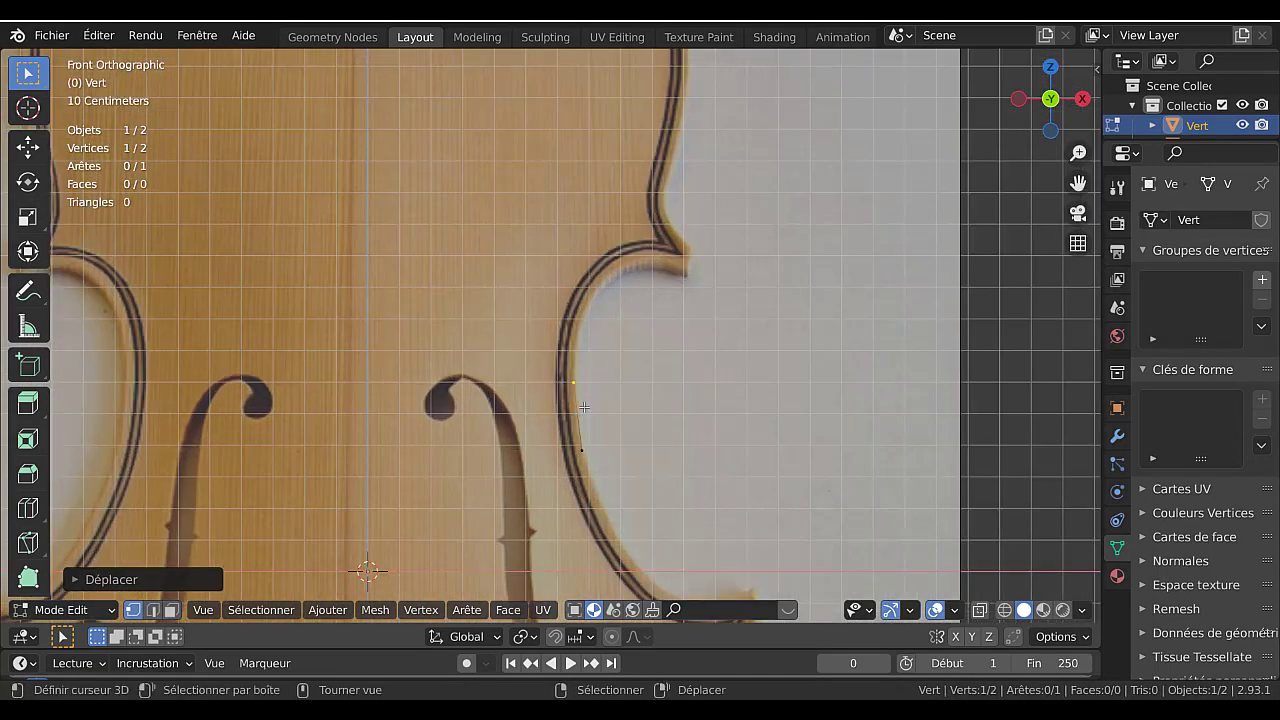
pyautogui.scroll(-4, 584, 407)
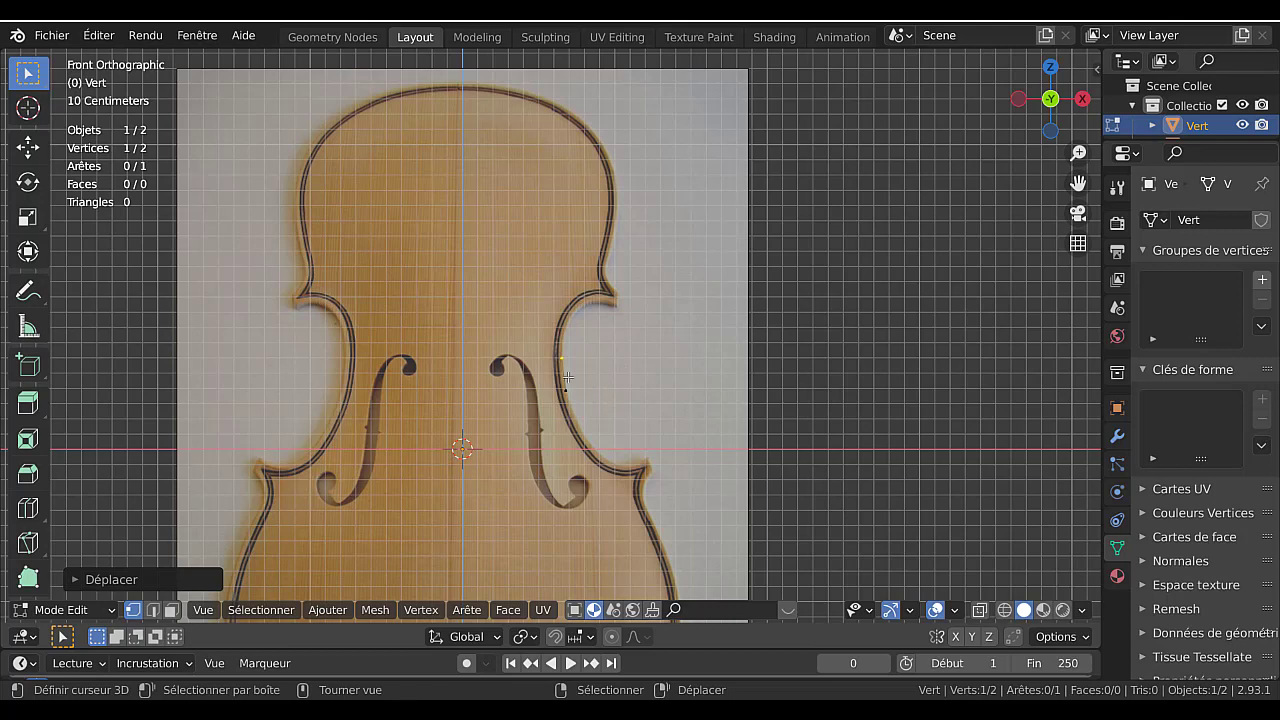
pyautogui.press('e')
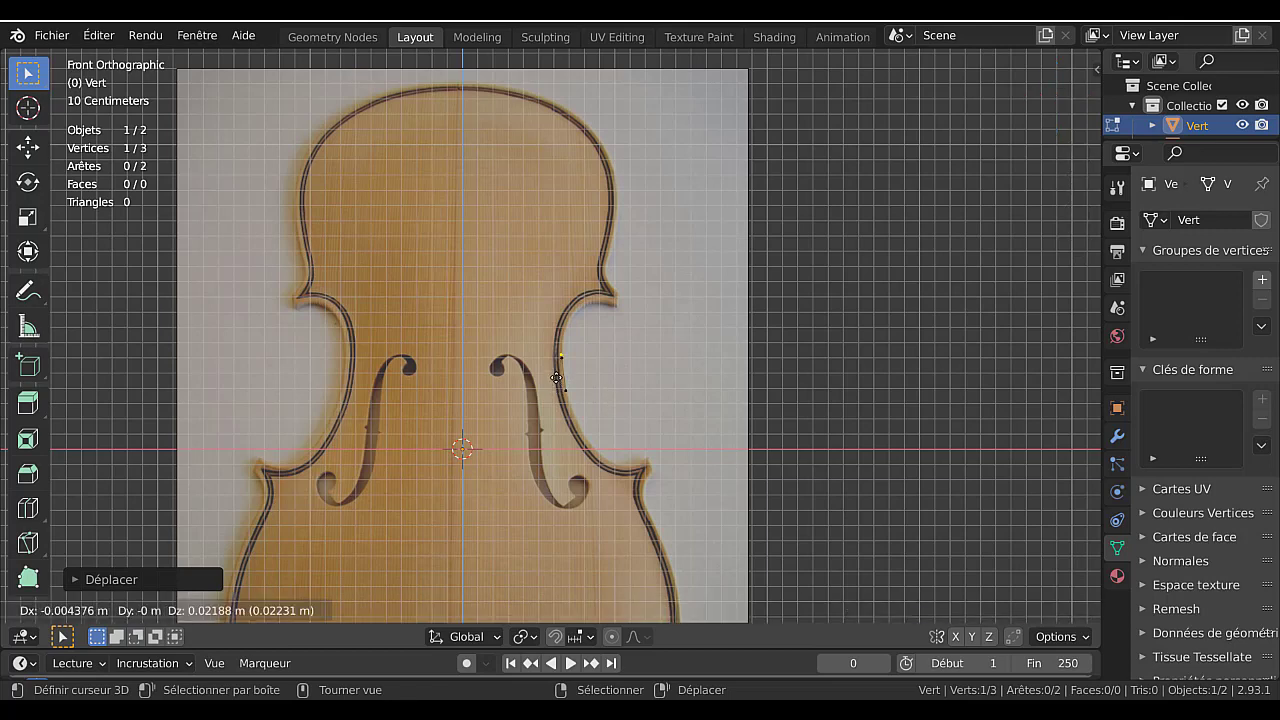
pyautogui.click(559, 361)
pyautogui.press('e')
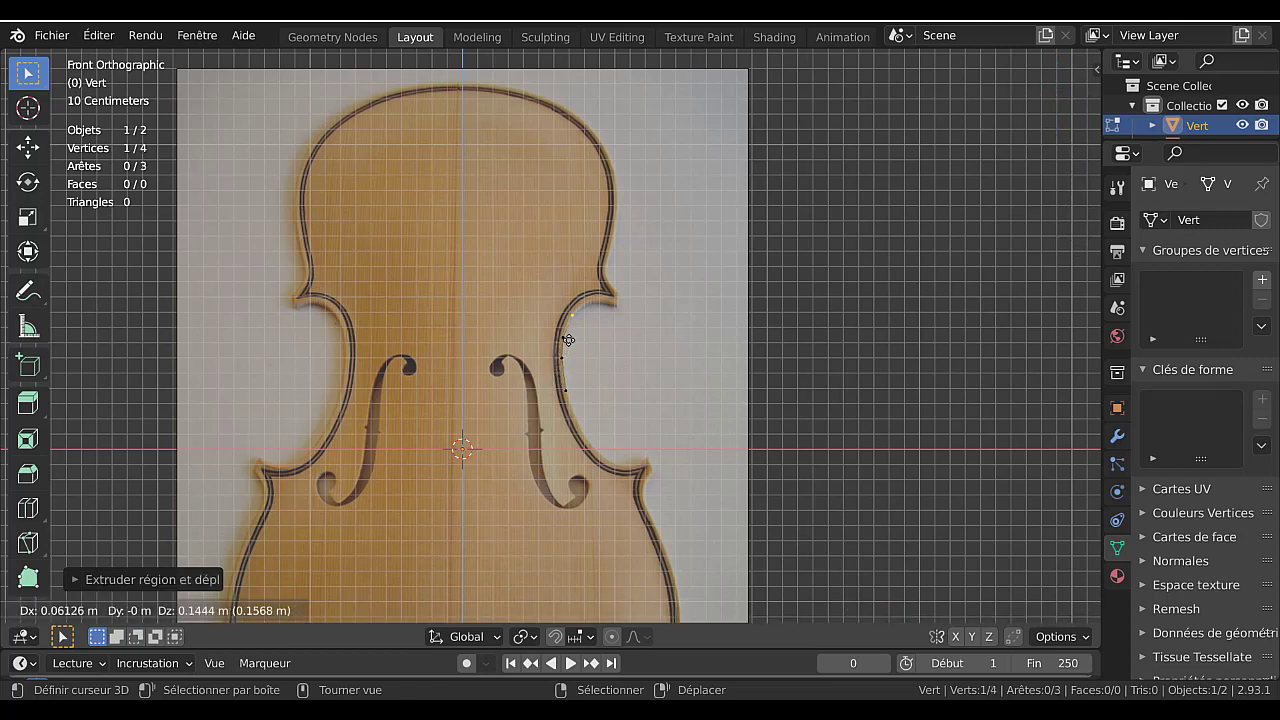
pyautogui.click(574, 331)
pyautogui.press('e')
pyautogui.click(590, 321)
pyautogui.press('e')
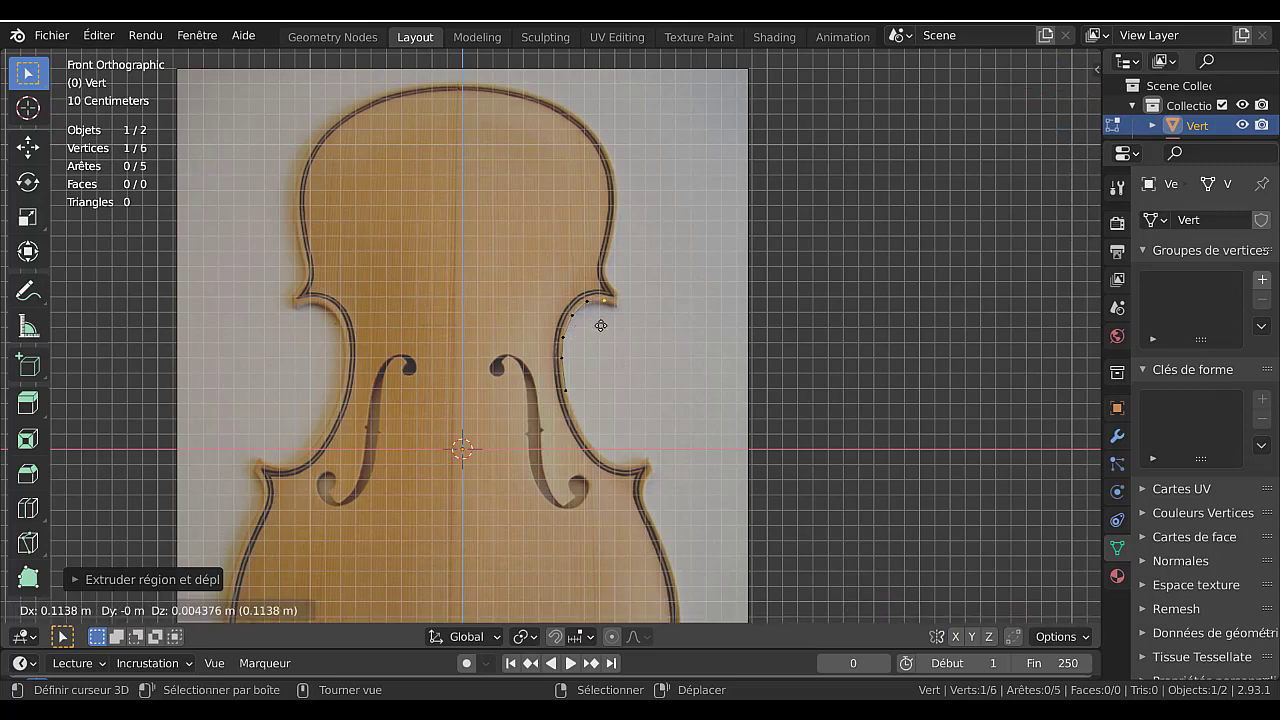
pyautogui.click(603, 322)
pyautogui.press('e')
pyautogui.click(613, 332)
# Extrude three vertices around the tip of the violin's upper right corner to the base of the upper bout.
pyautogui.press('e')
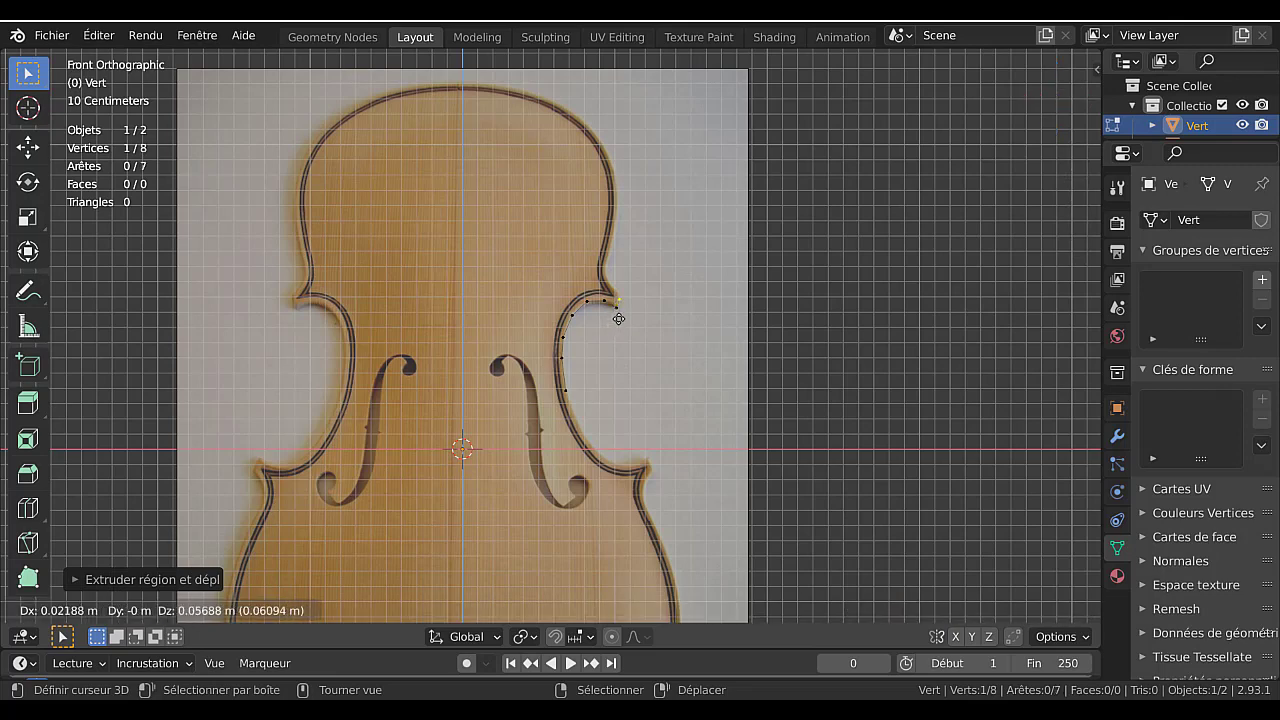
pyautogui.click(618, 319)
pyautogui.press('e')
pyautogui.click(607, 305)
pyautogui.press('e')
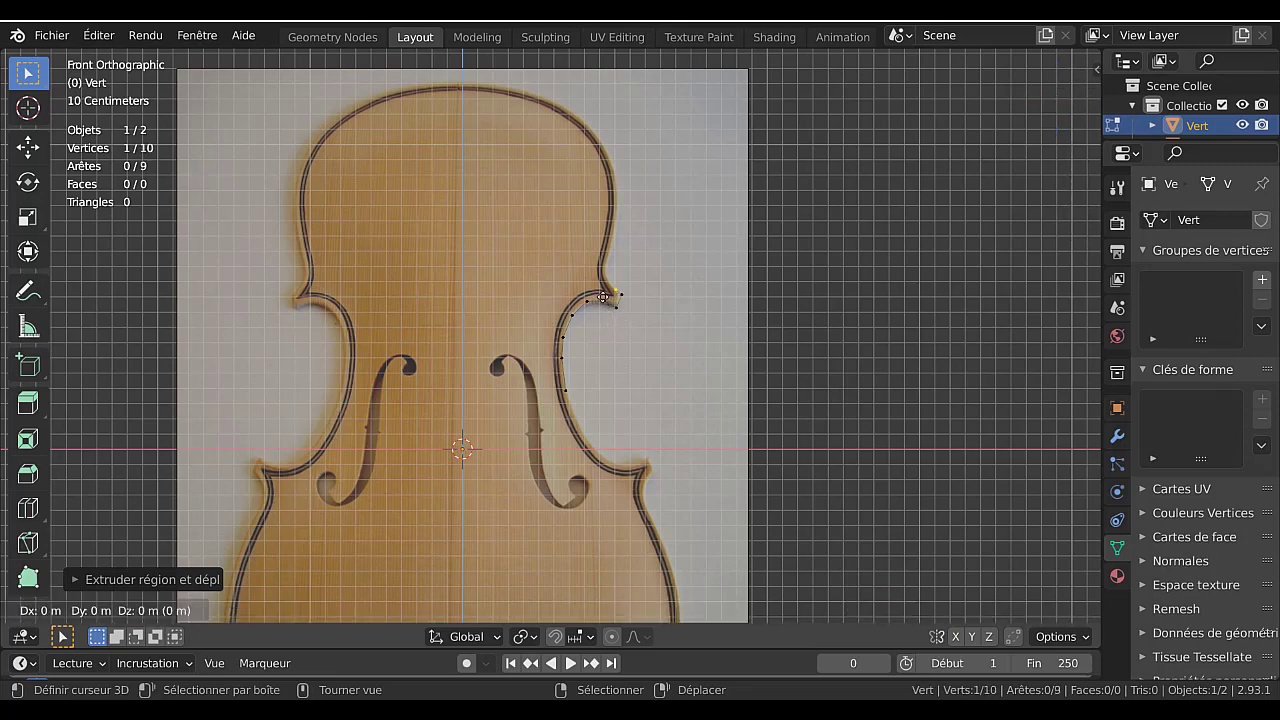
pyautogui.click(597, 290)
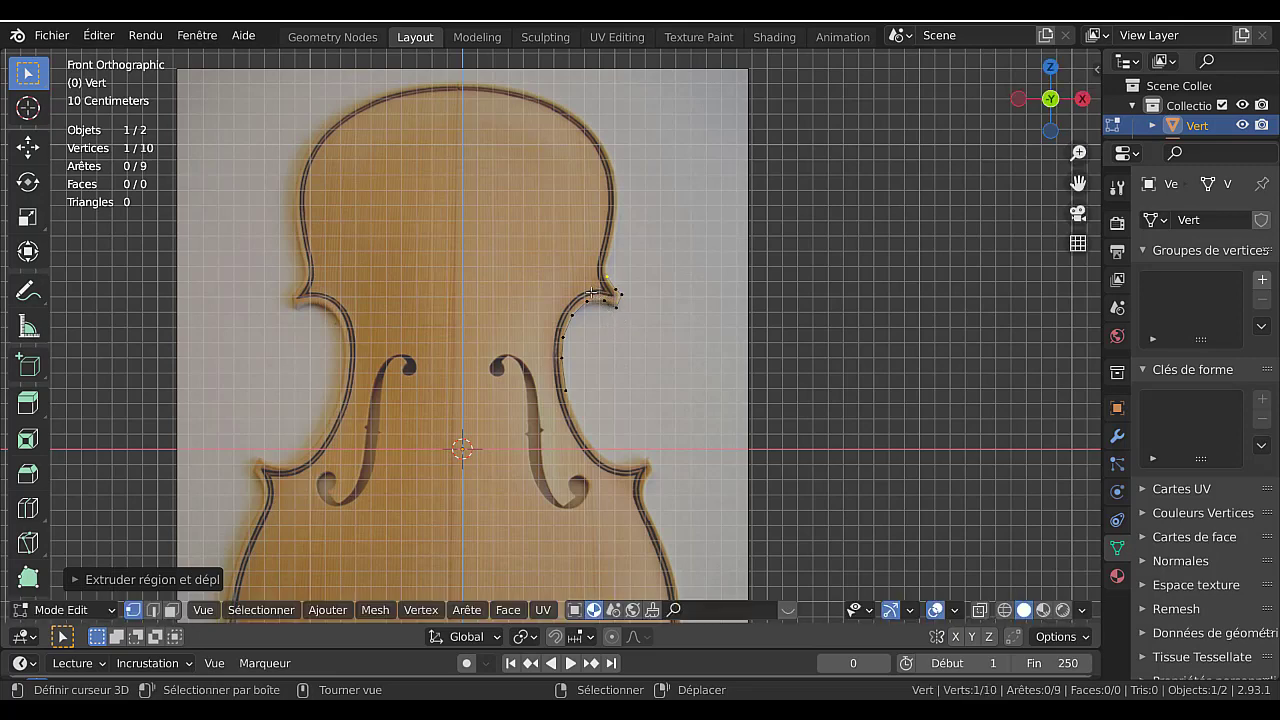
# Extrude five vertices up the right side of the upper bout, following the outer edge of the violin.
pyautogui.press('e')
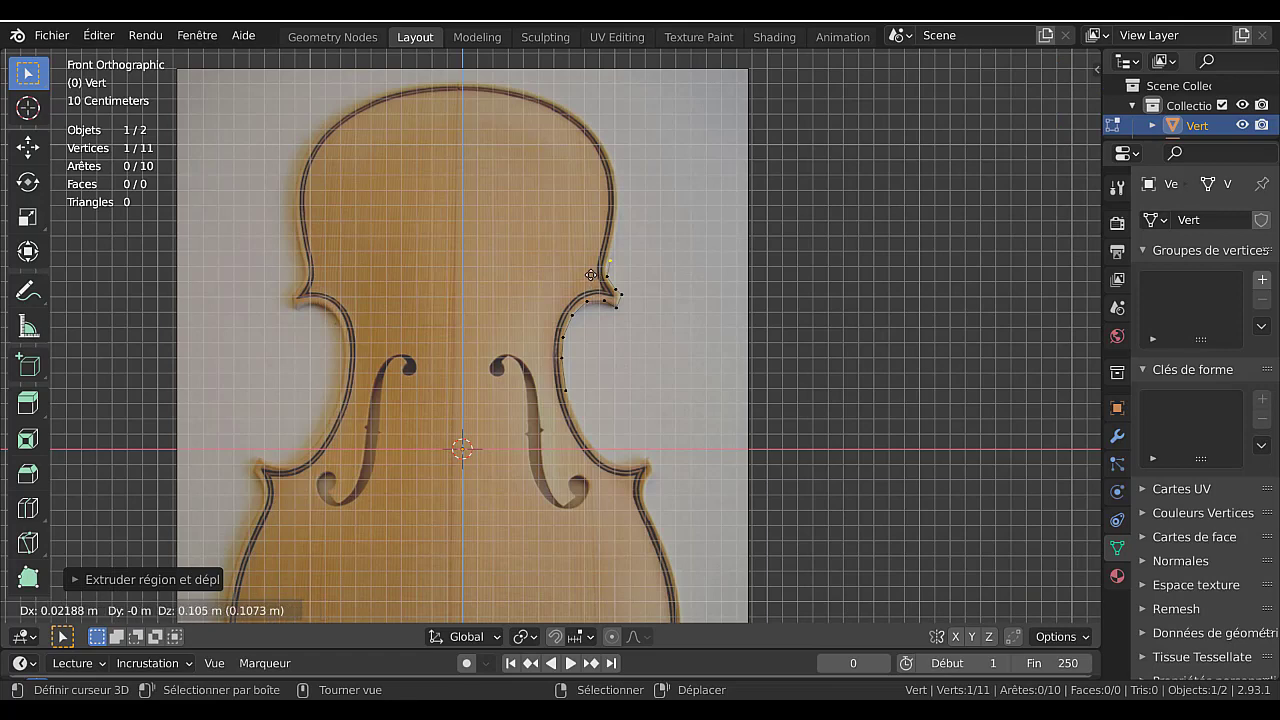
pyautogui.click(595, 275)
pyautogui.press('e')
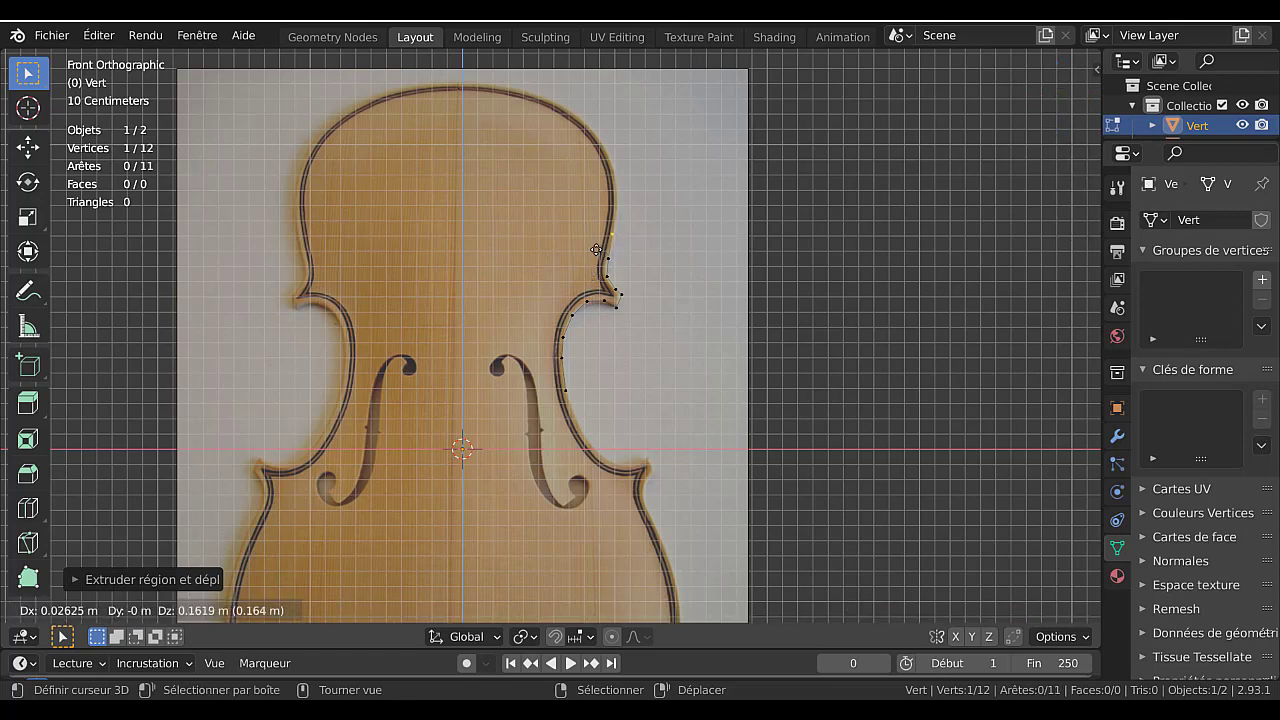
pyautogui.click(598, 249)
pyautogui.press('e')
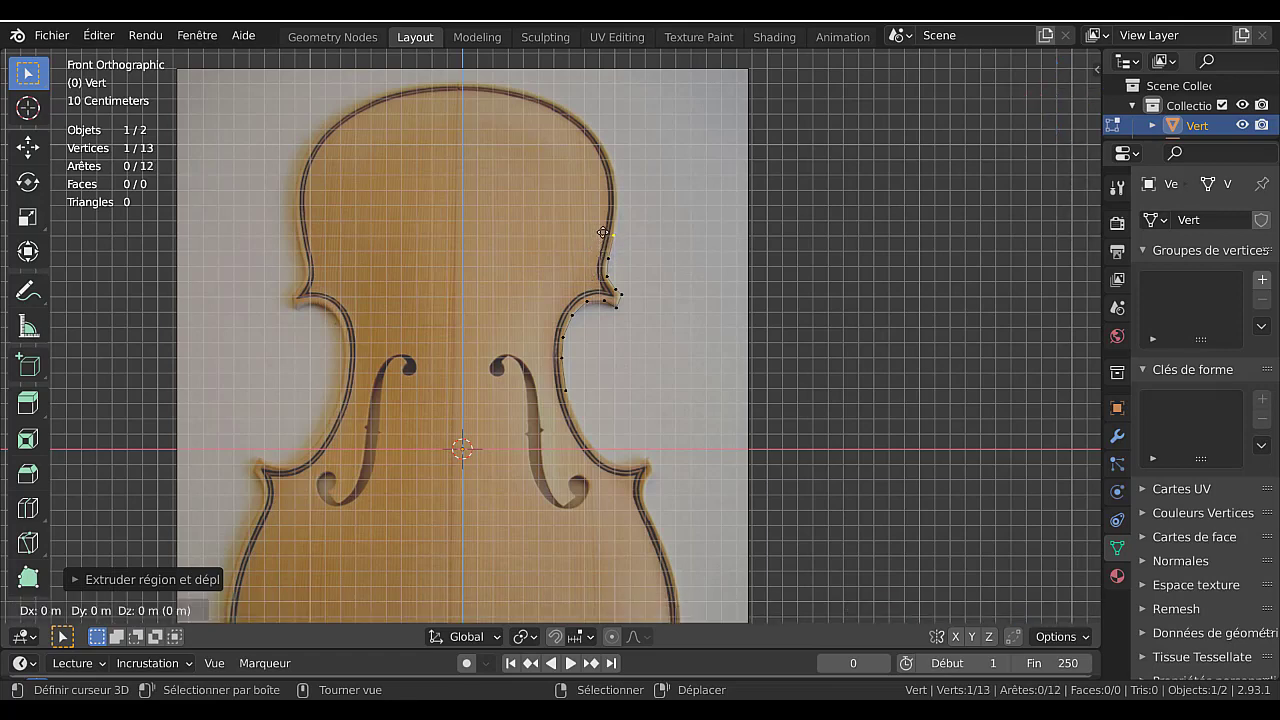
pyautogui.click(602, 230)
pyautogui.press('e')
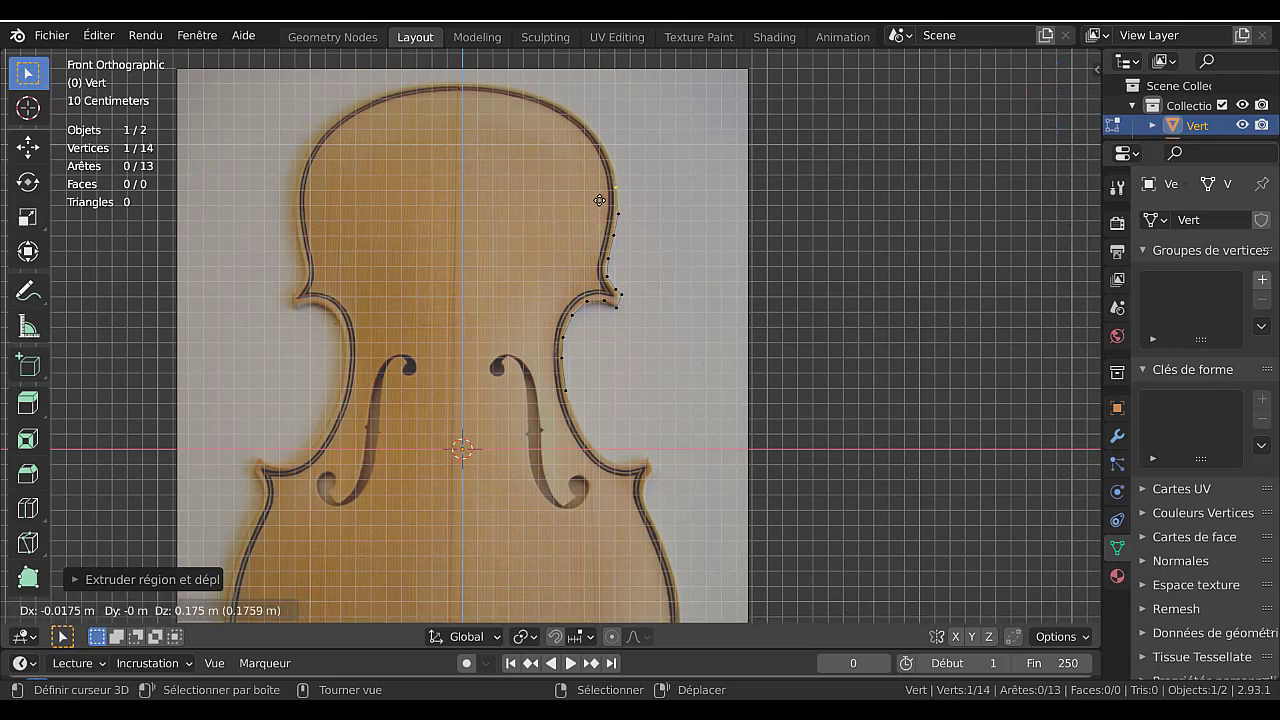
pyautogui.click(600, 196)
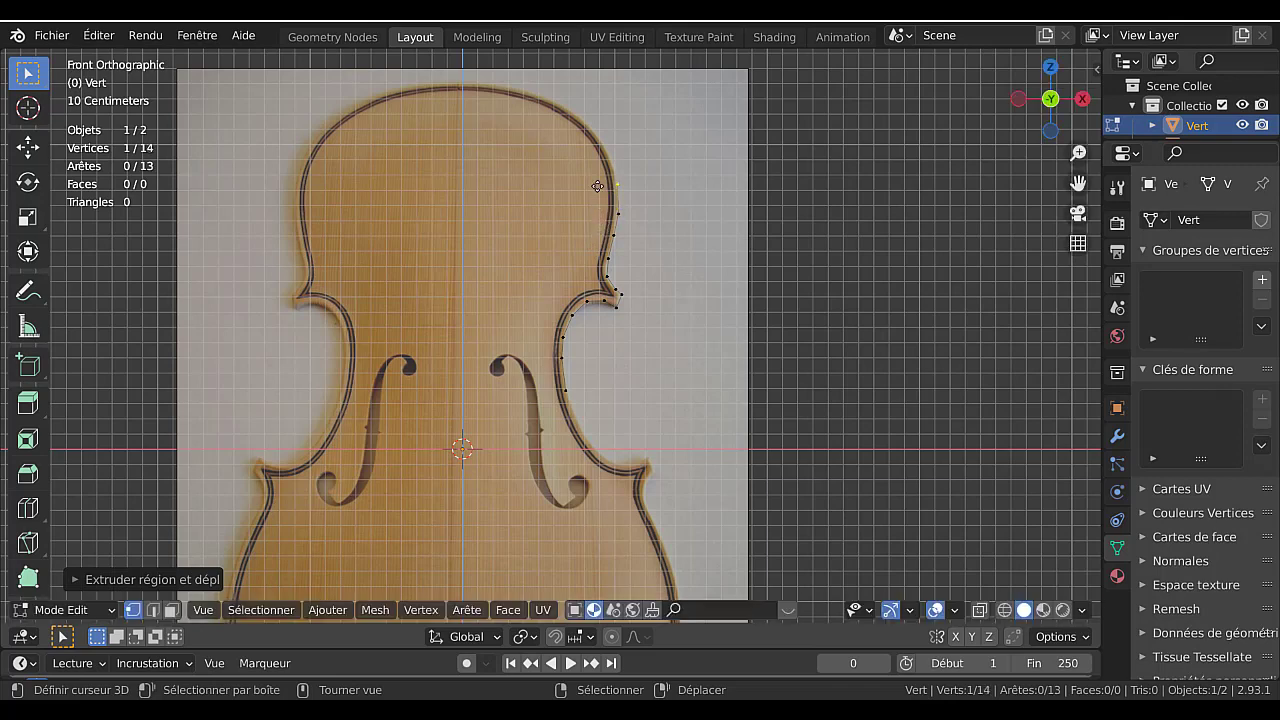
pyautogui.press('e')
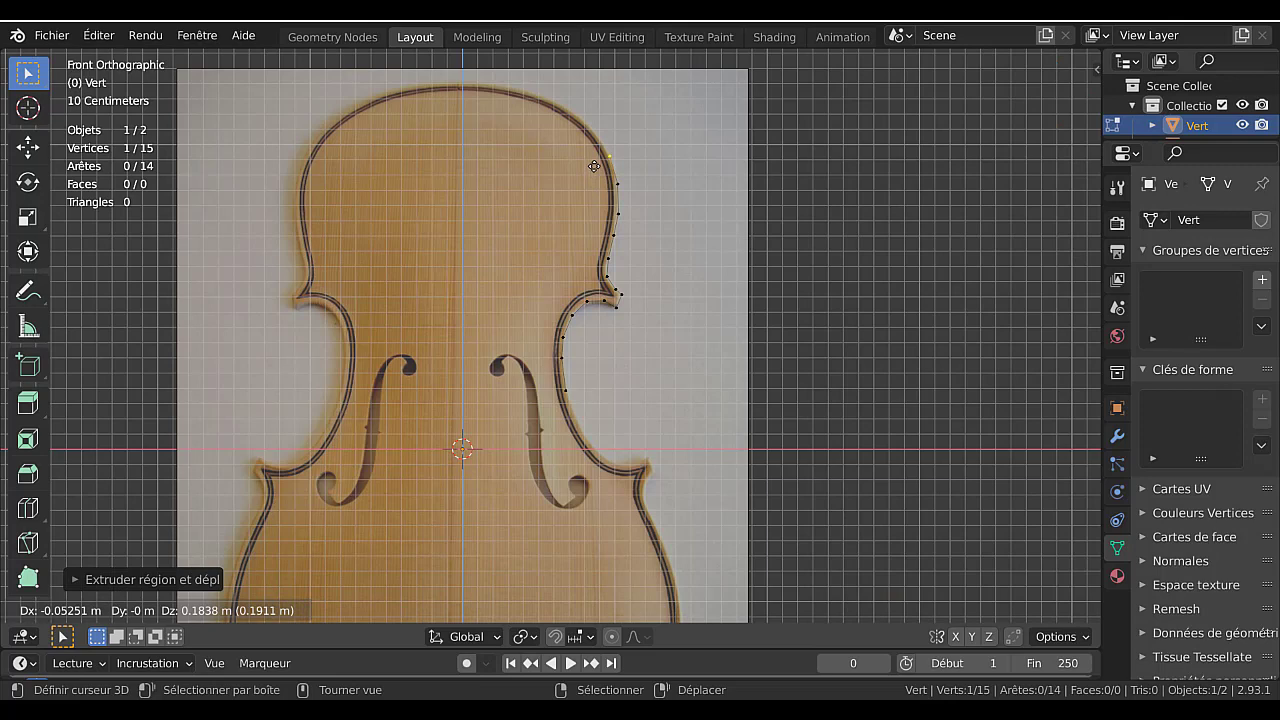
pyautogui.click(594, 163)
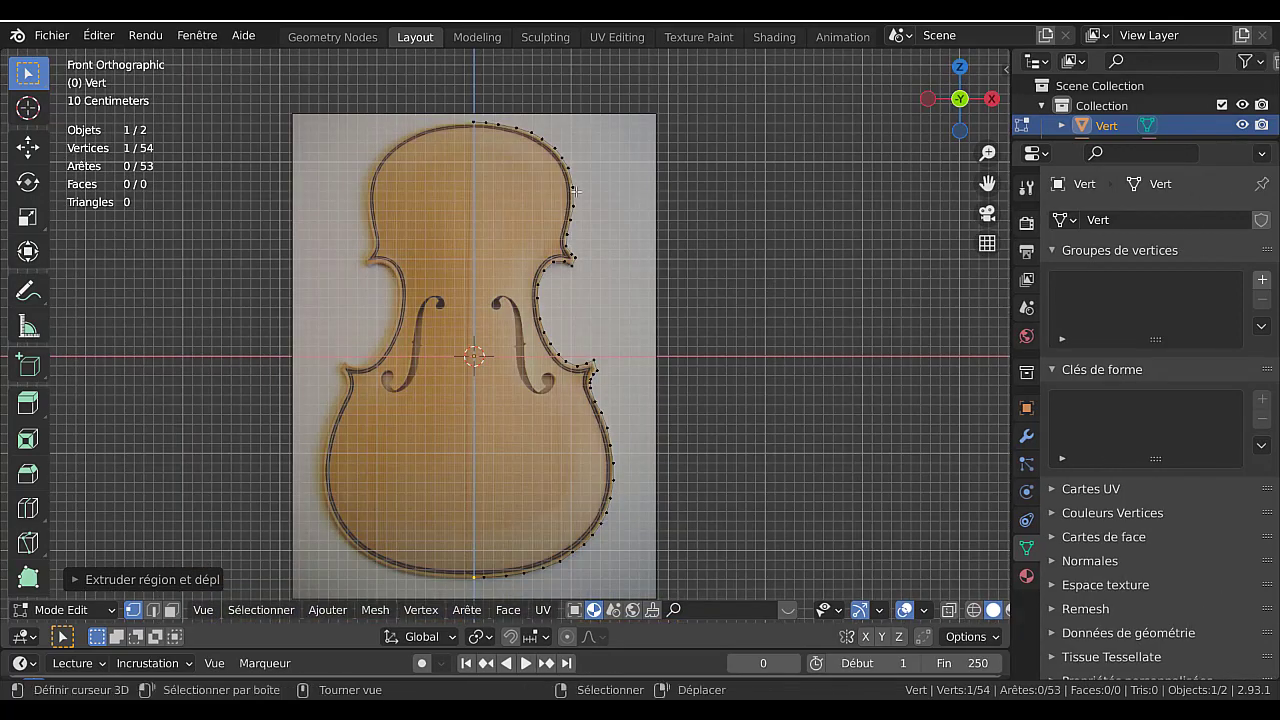
# Select the contour vertices from the top centre down to just above the upper right corner and smooth them with LoopTools Relax.
pyautogui.keyDown('shift'); pyautogui.moveTo(751, 285); pyautogui.dragTo(817, 386, button='middle'); pyautogui.keyUp('shift')
pyautogui.scroll(2, 686, 266)
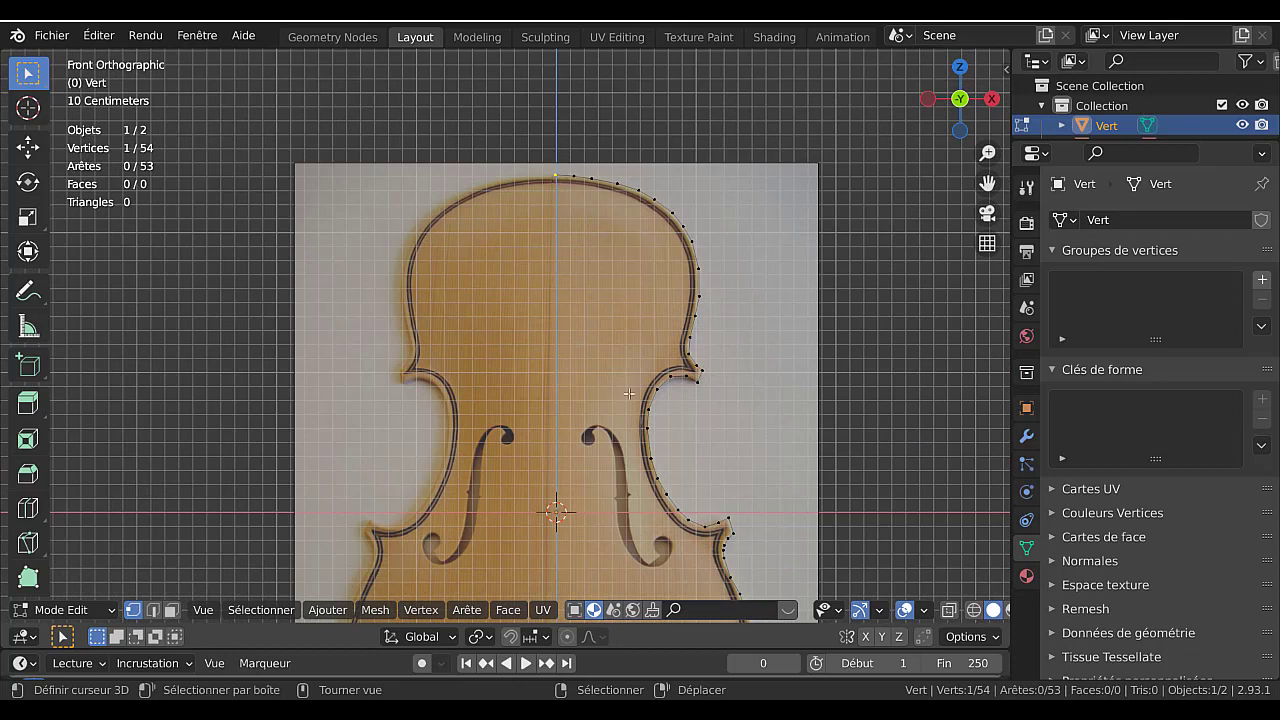
pyautogui.keyDown('ctrl'); pyautogui.click(692, 336); pyautogui.keyUp('ctrl')
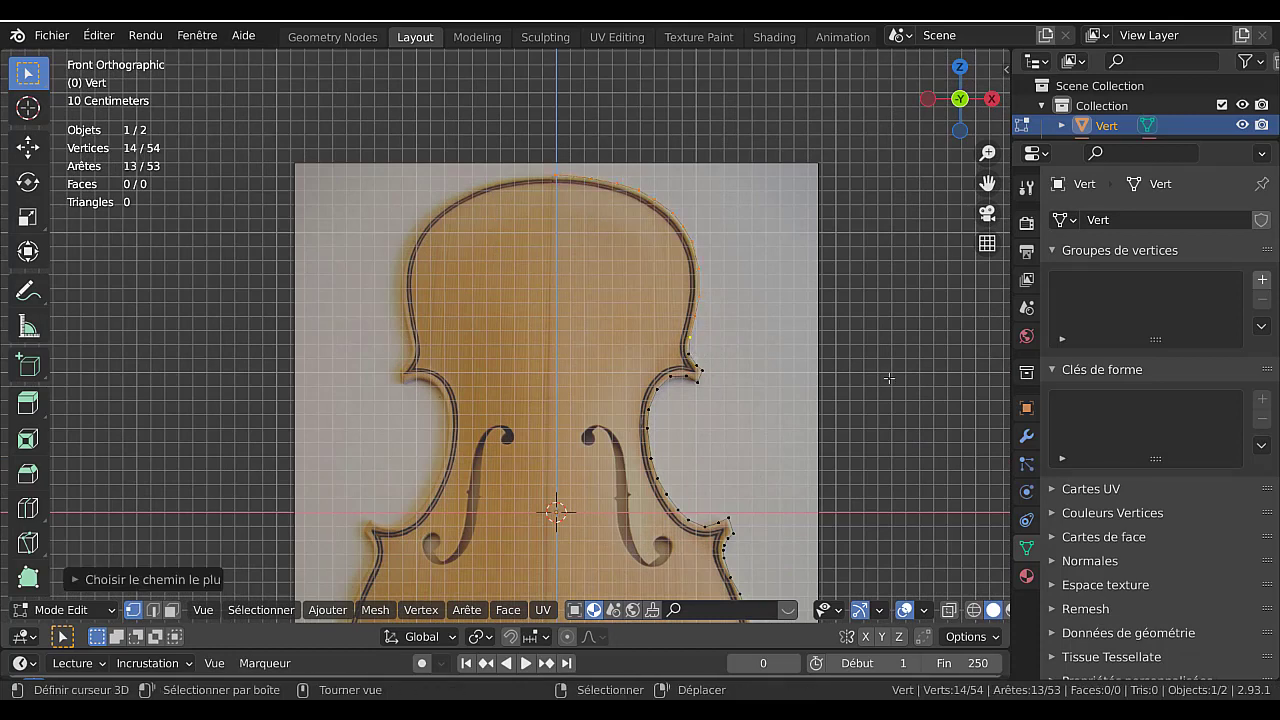
pyautogui.press('q')
pyautogui.moveTo(865, 427)
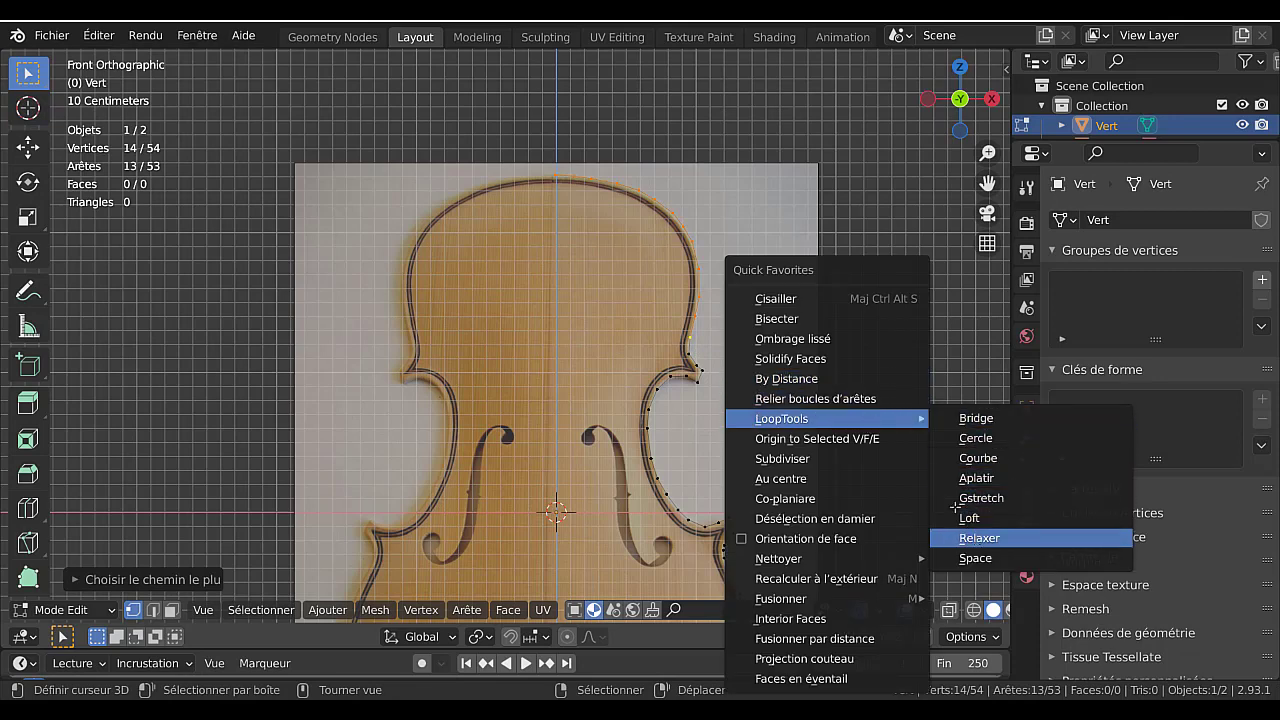
pyautogui.click(970, 538)
pyautogui.keyDown('shift'); pyautogui.moveTo(762, 352); pyautogui.dragTo(737, 229, button='middle'); pyautogui.keyUp('shift')
pyautogui.scroll(1, 728, 221)
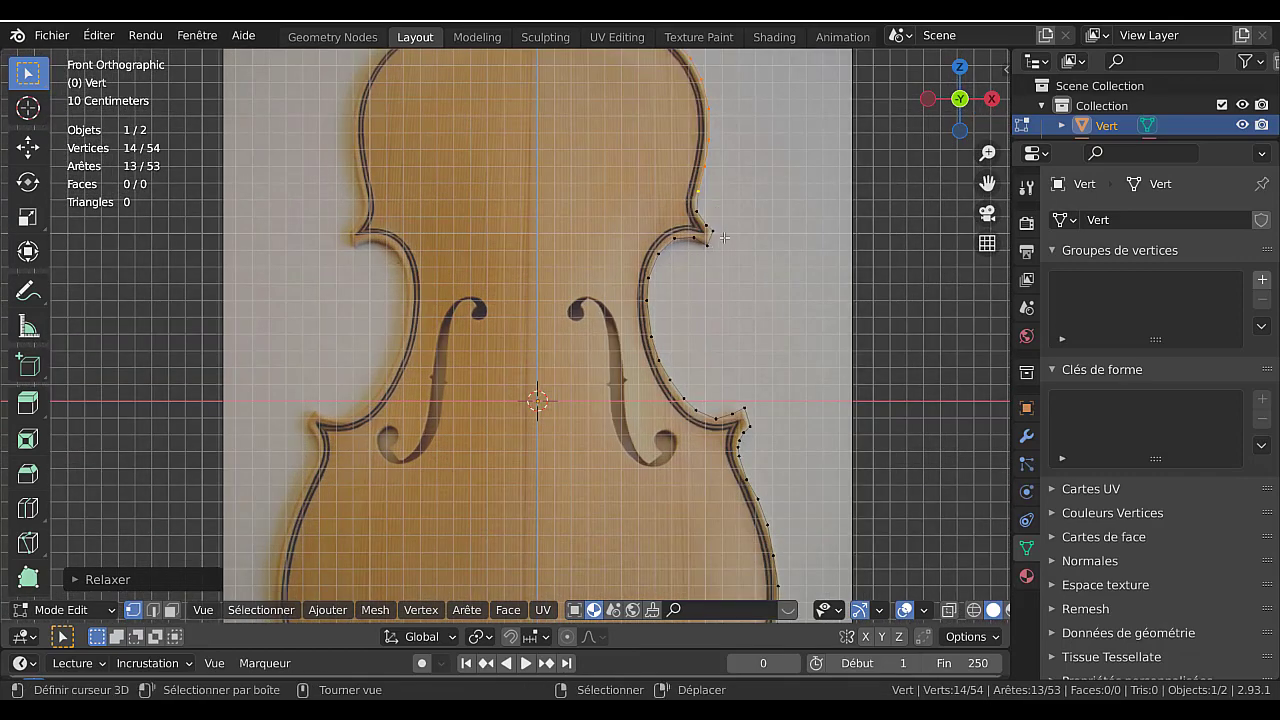
# Select the right waist contour between the upper and lower corners and smooth it with LoopTools Relax.
pyautogui.click(693, 236)
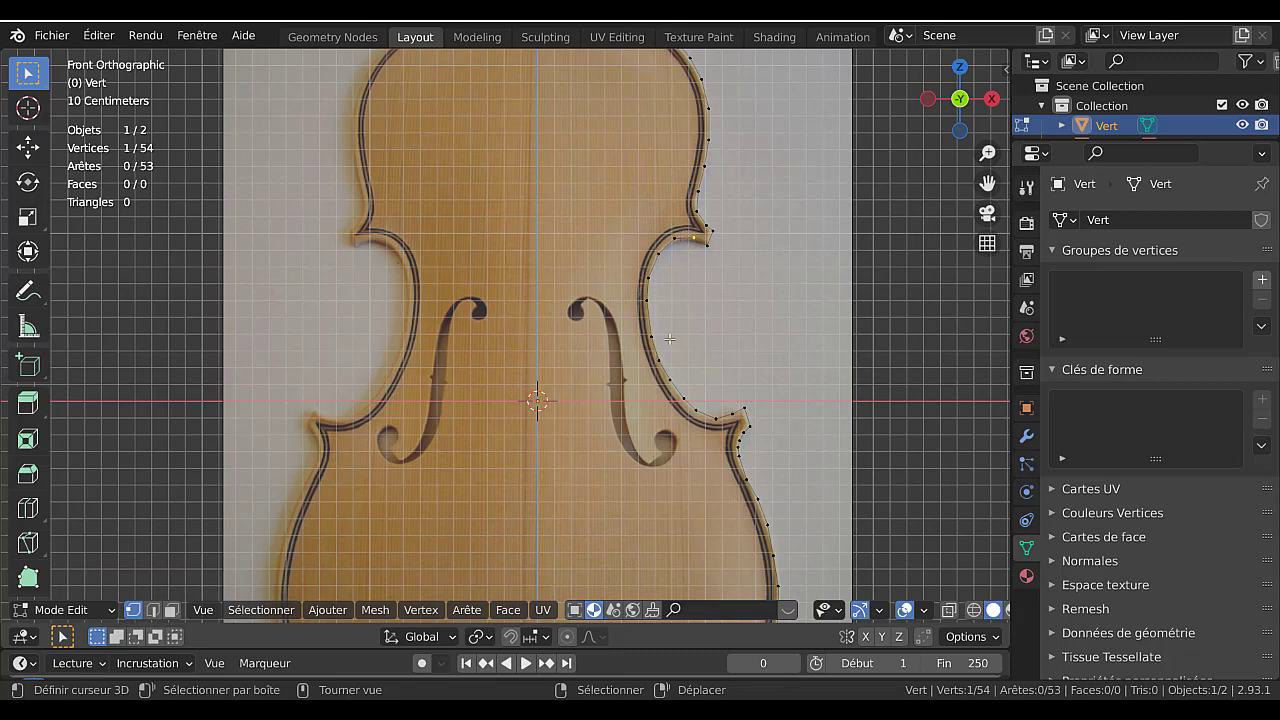
pyautogui.keyDown('ctrl'); pyautogui.click(728, 413); pyautogui.keyUp('ctrl')
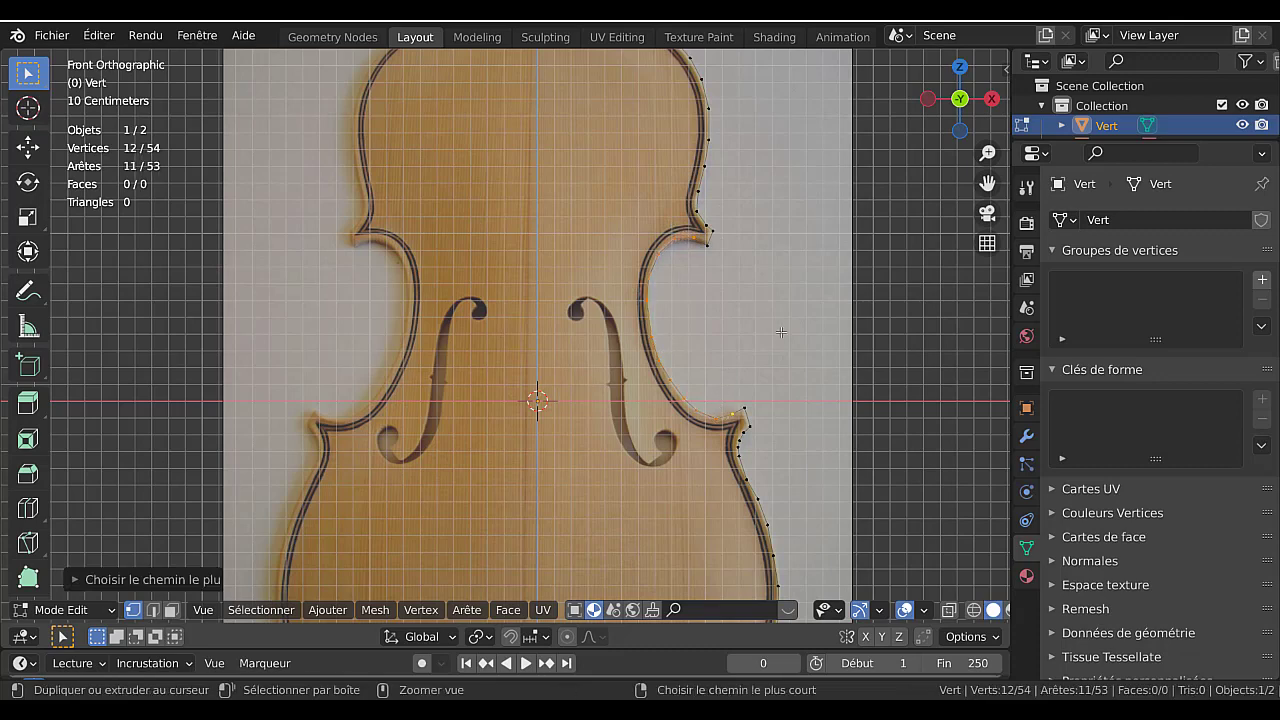
pyautogui.press('q')
pyautogui.moveTo(796, 293)
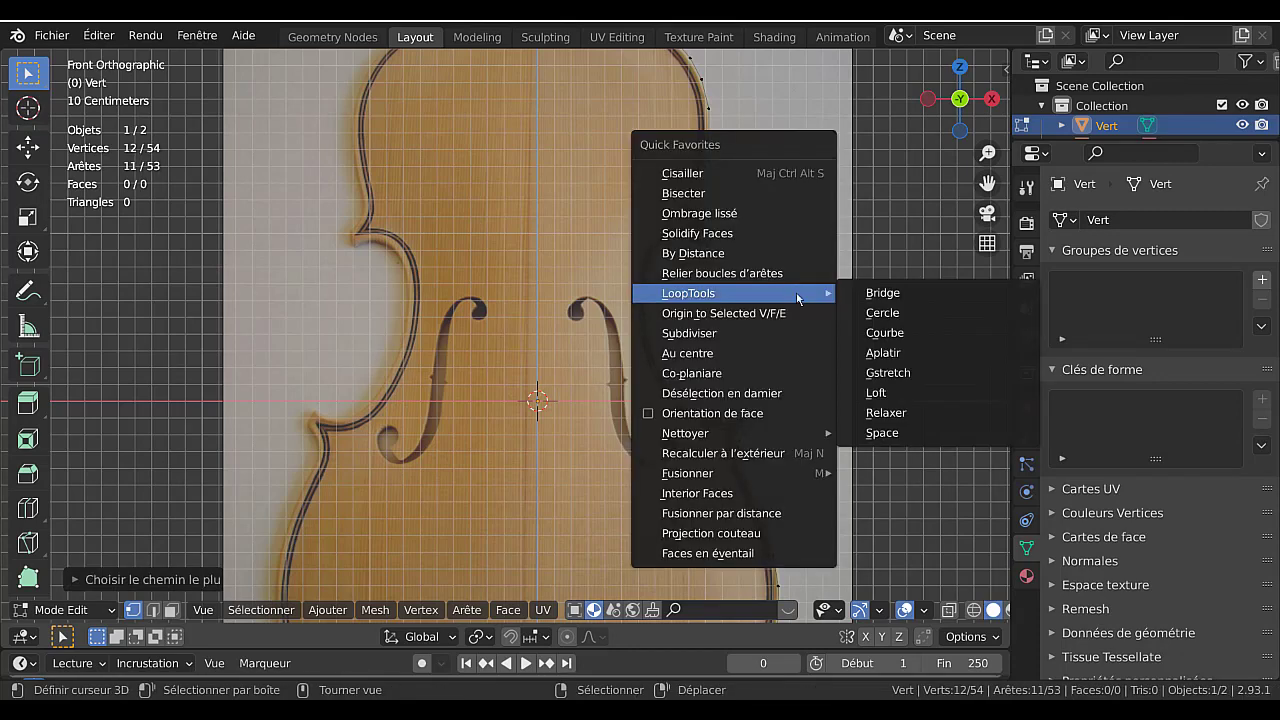
pyautogui.click(886, 413)
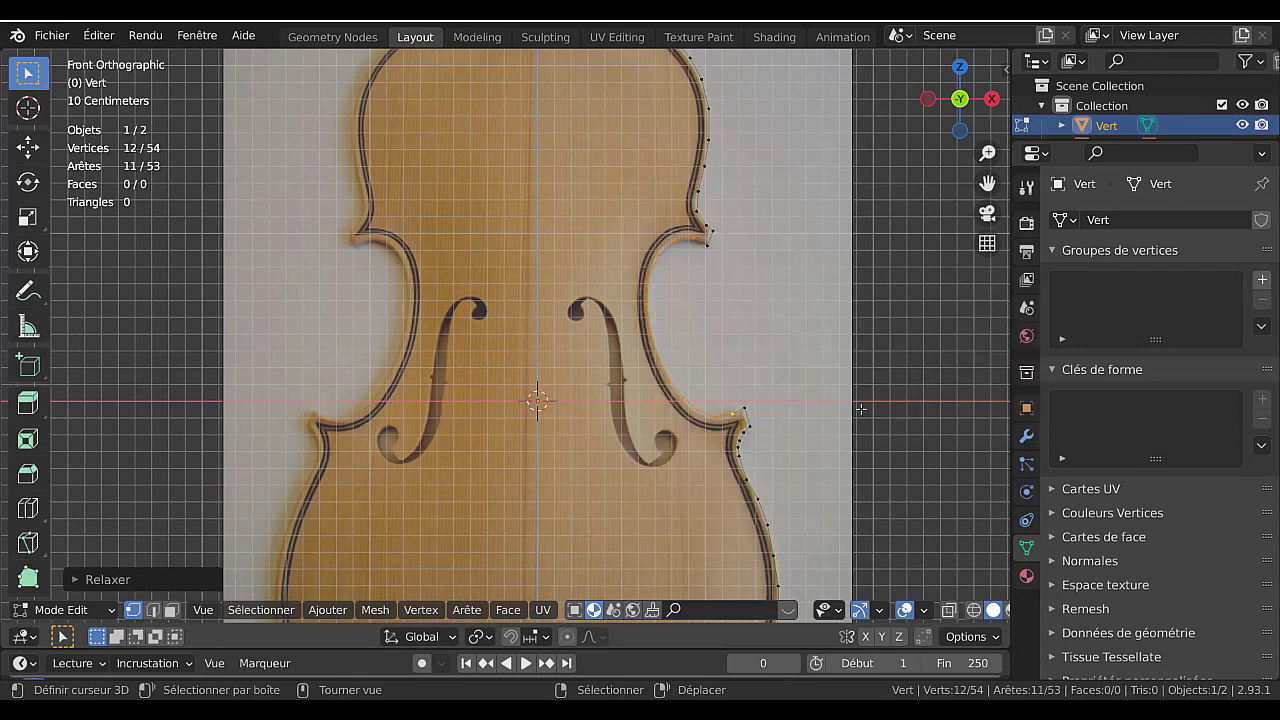
# Select the lower bout contour from below the lower right corner to the bottom centre vertex and smooth it with LoopTools Relax.
pyautogui.keyDown('shift'); pyautogui.moveTo(782, 316); pyautogui.dragTo(752, 191, button='middle'); pyautogui.keyUp('shift')
pyautogui.keyDown('shift'); pyautogui.scroll(-5, 752, 191); pyautogui.keyUp('shift')
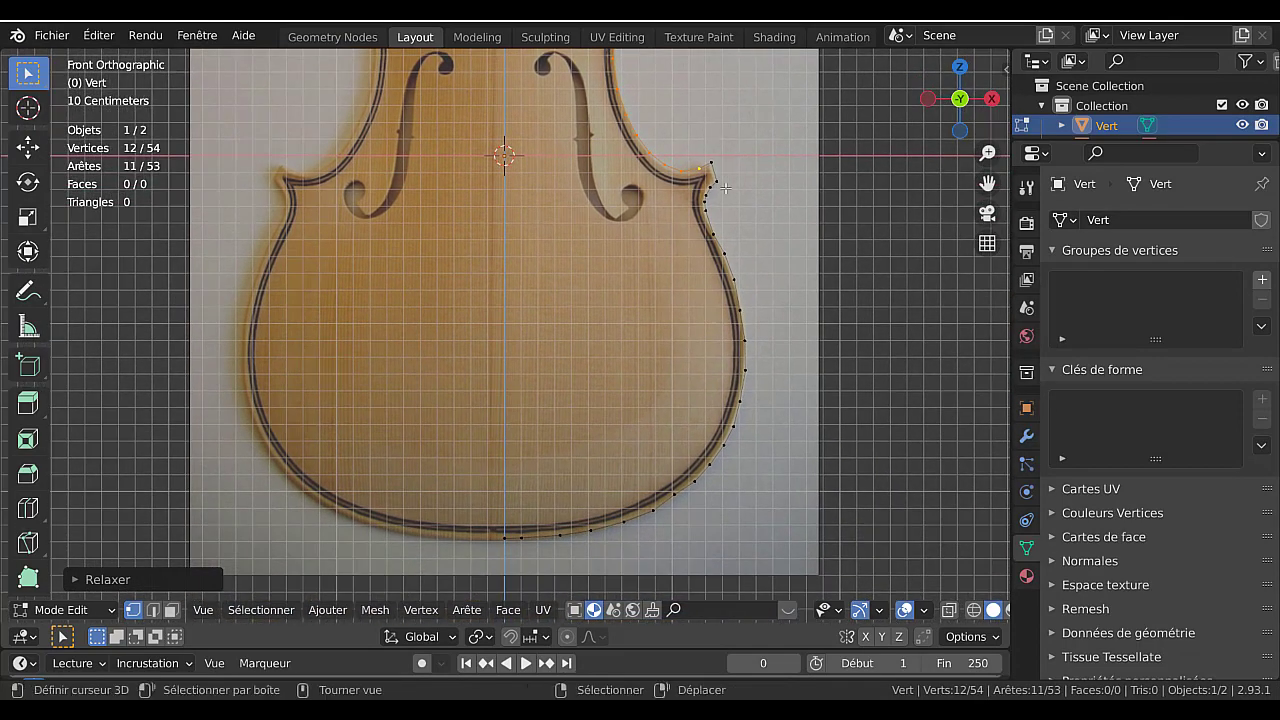
pyautogui.click(707, 211)
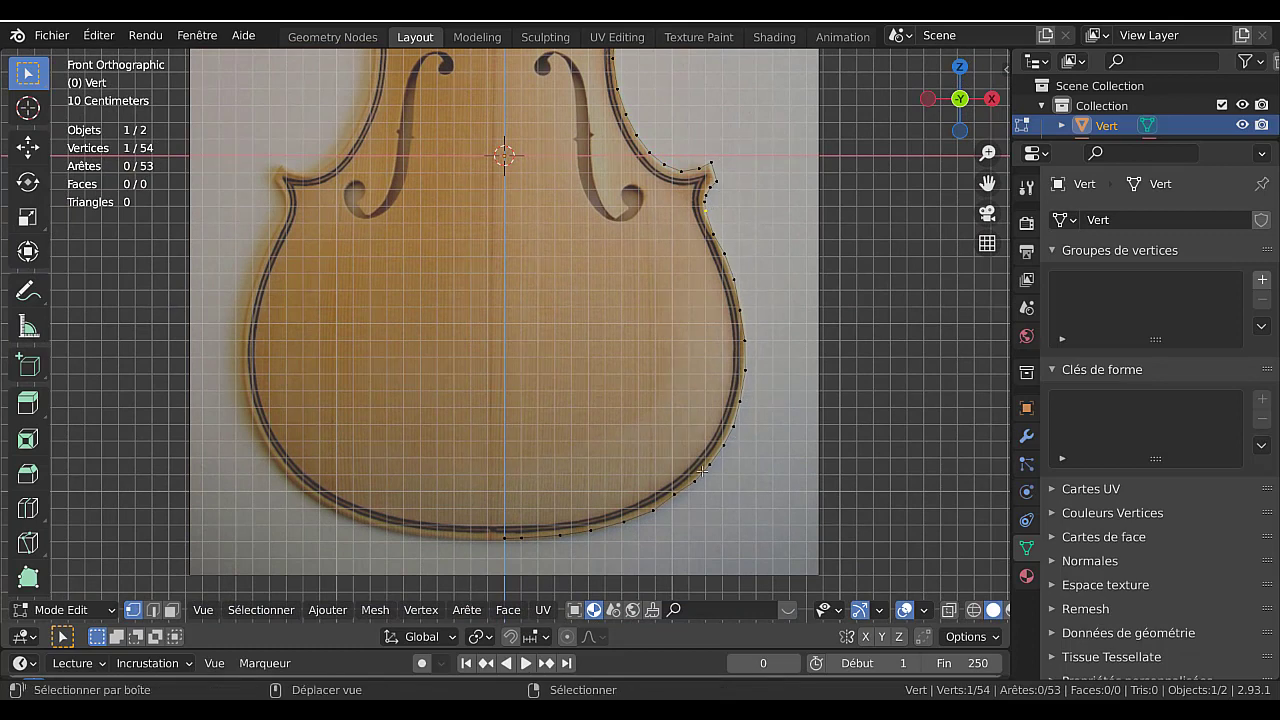
pyautogui.keyDown('ctrl'); pyautogui.click(501, 537); pyautogui.keyUp('ctrl')
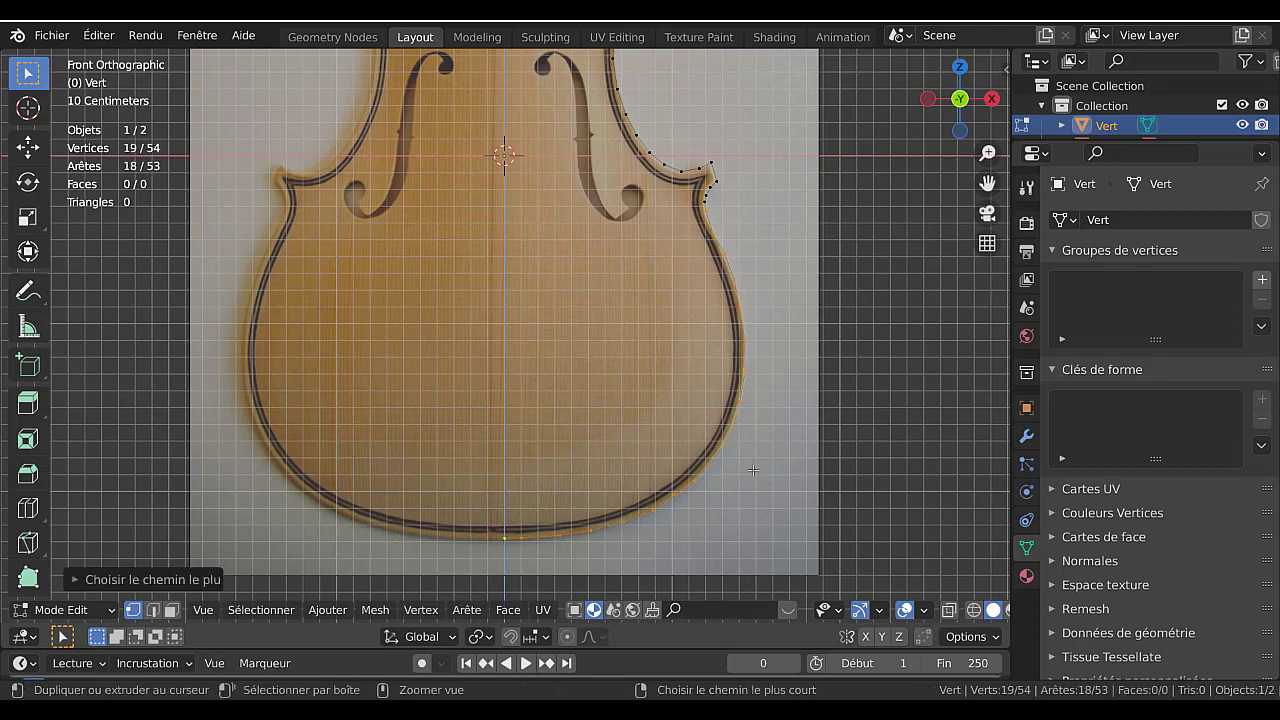
pyautogui.press('q')
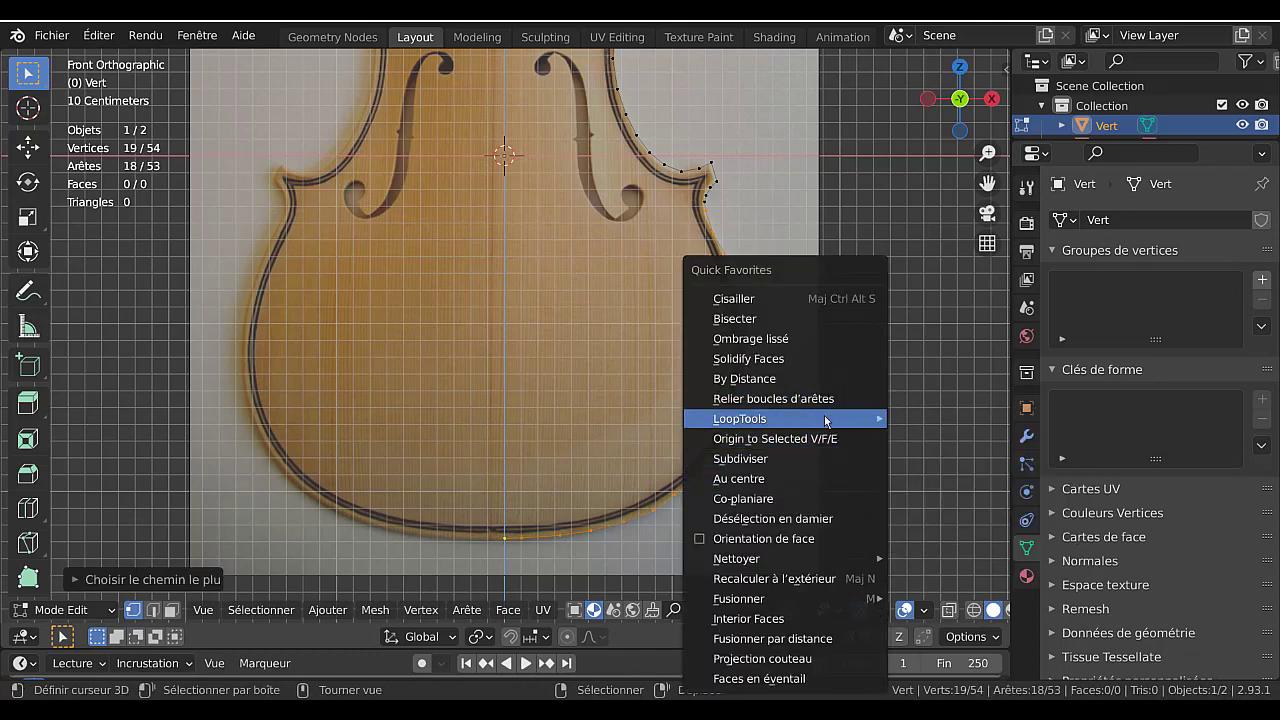
pyautogui.moveTo(826, 416)
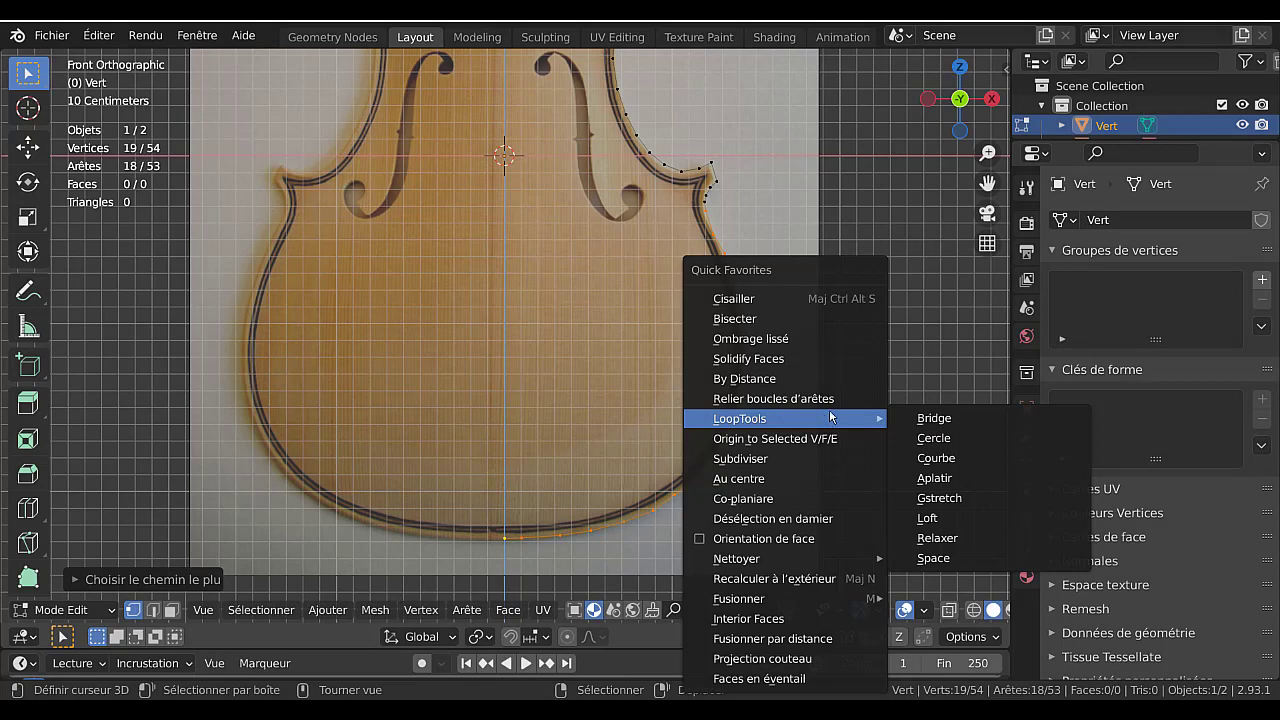
pyautogui.click(937, 538)
# Add a Mirror (Miroir) modifier on the X axis to the half contour and enable its clipping option (Troncature).
pyautogui.scroll(-2, 858, 484)
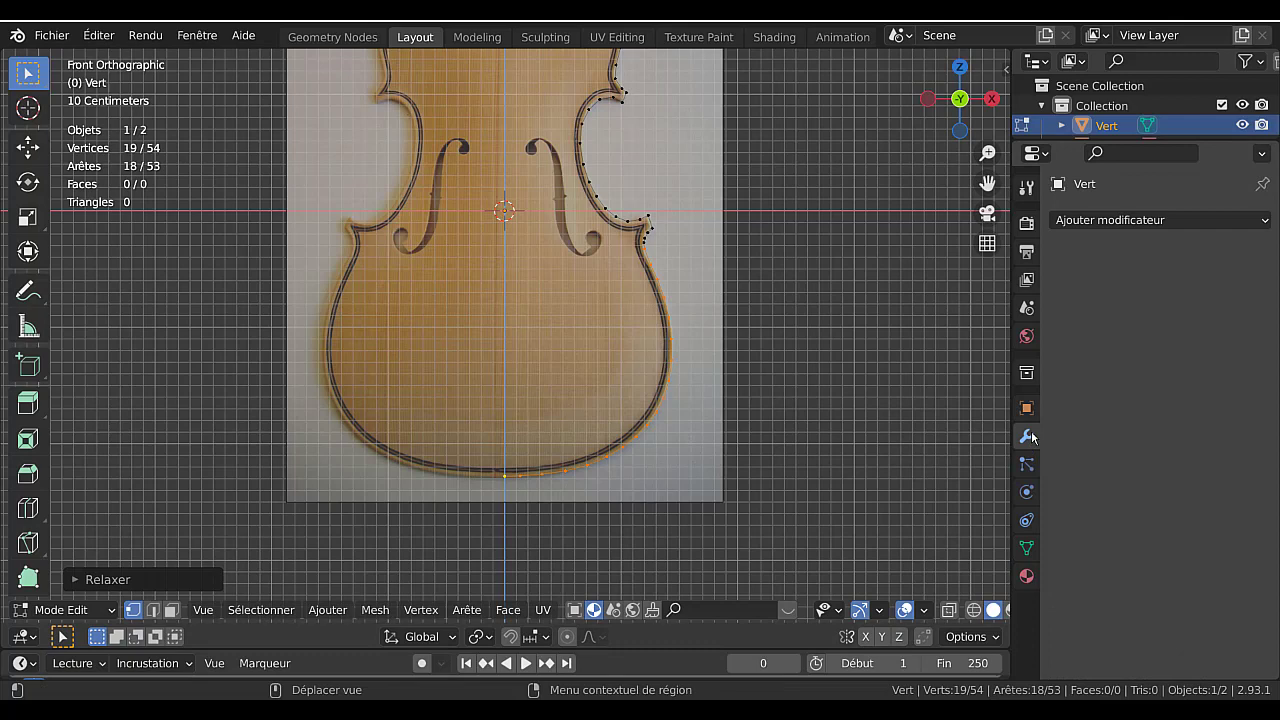
pyautogui.click(1129, 221)
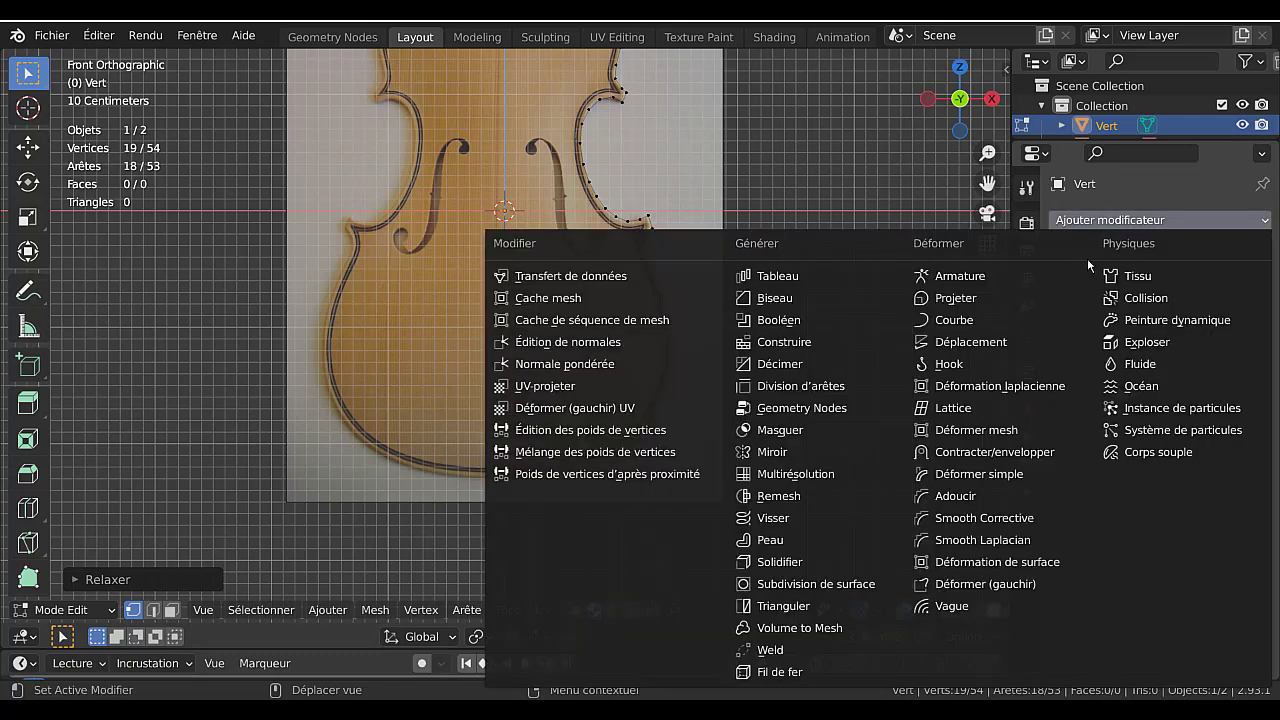
pyautogui.click(770, 452)
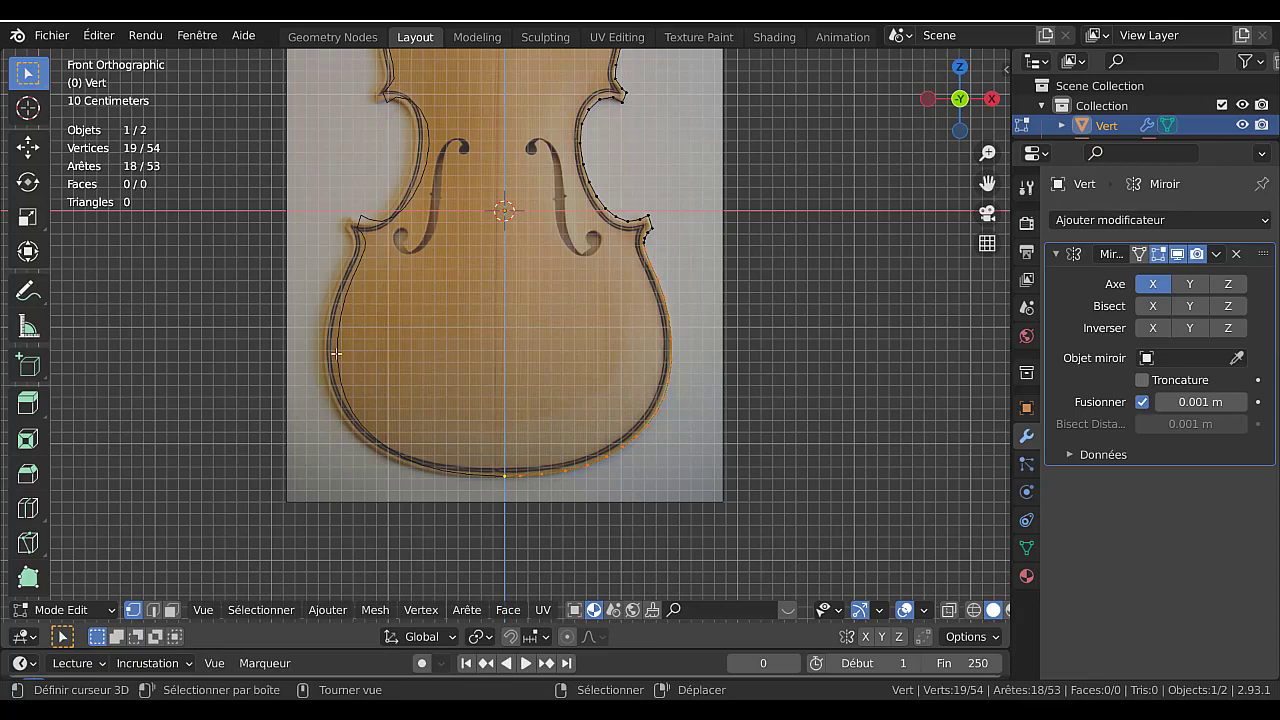
pyautogui.scroll(-1, 860, 273)
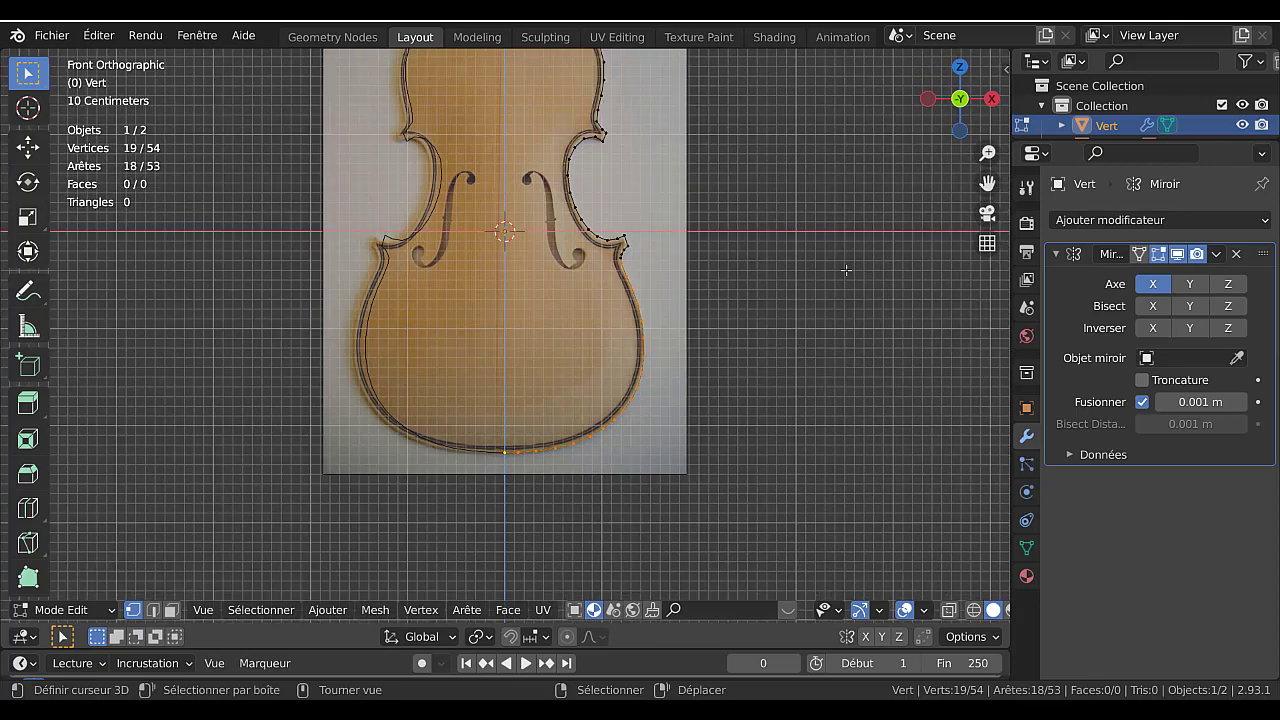
pyautogui.keyDown('shift'); pyautogui.moveTo(838, 249); pyautogui.dragTo(857, 343, button='middle'); pyautogui.keyUp('shift')
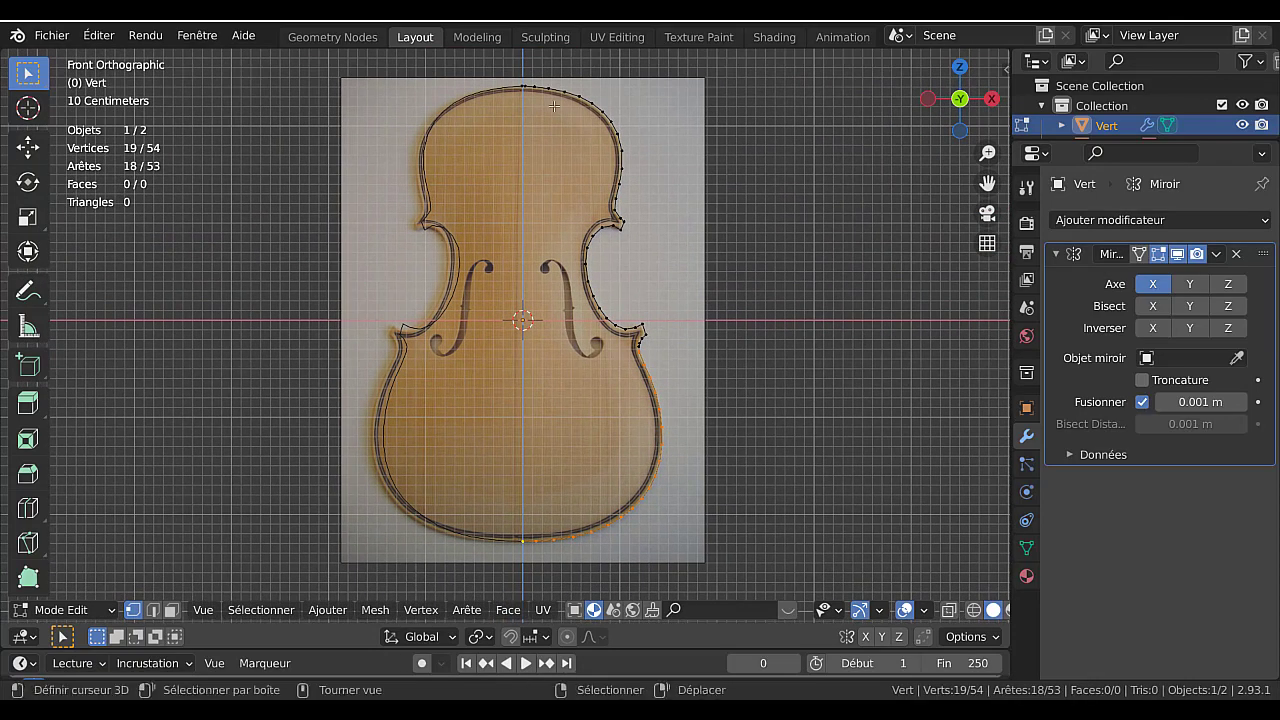
pyautogui.keyDown('shift'); pyautogui.moveTo(563, 140); pyautogui.dragTo(597, 303, button='middle'); pyautogui.keyUp('shift')
pyautogui.scroll(2, 904, 366)
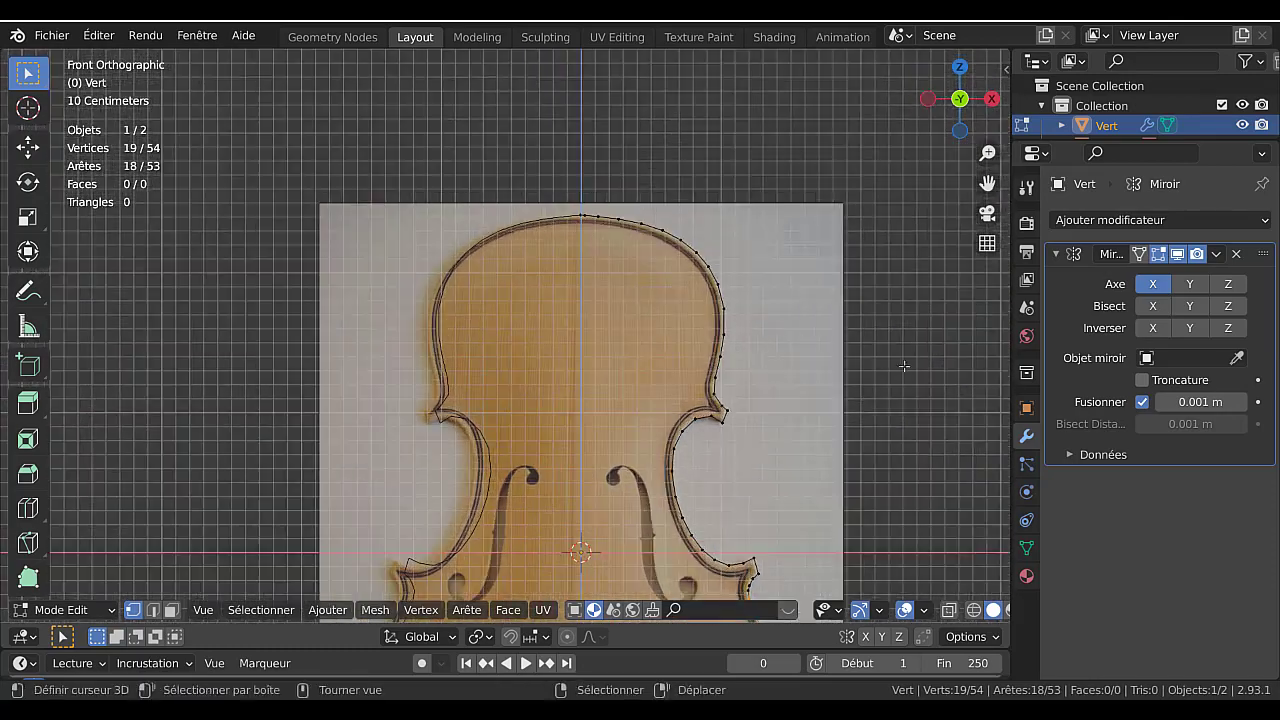
pyautogui.click(1142, 380)
pyautogui.scroll(1, 672, 165)
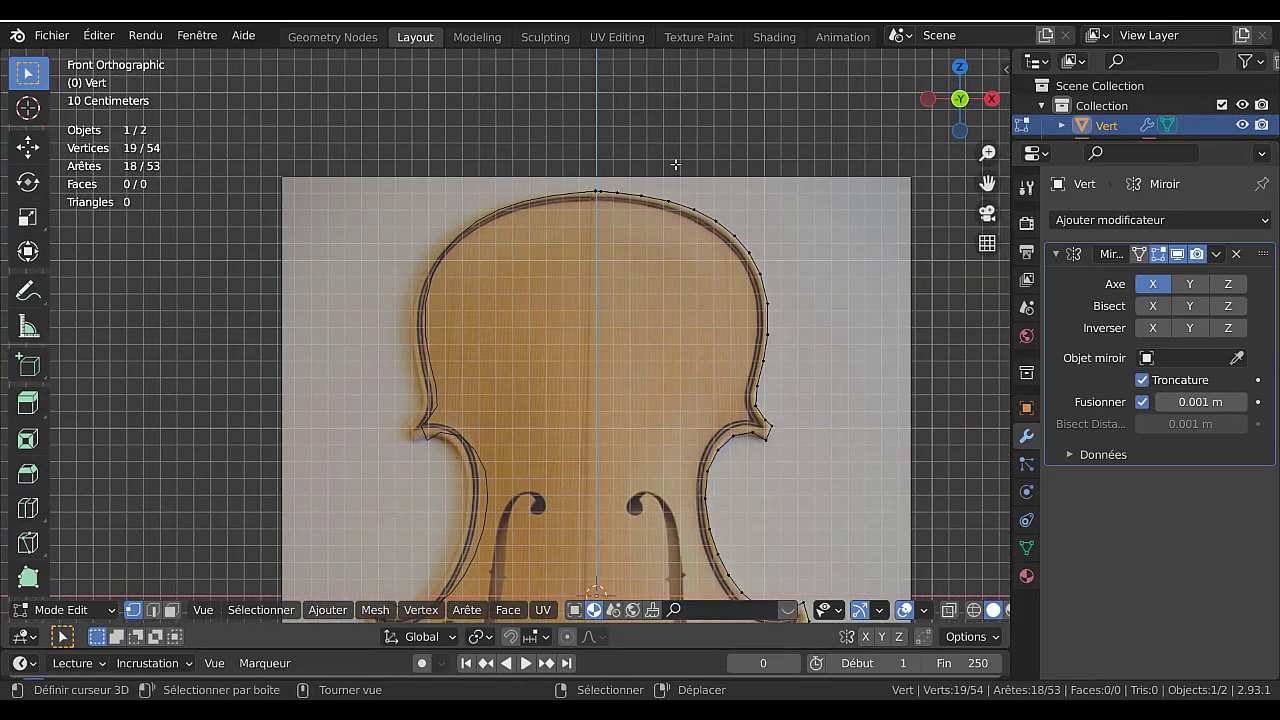
# Select the entire half contour and move it slightly along the X axis with the mirror clipping active.
pyautogui.scroll(-1, 686, 172)
pyautogui.keyDown('shift'); pyautogui.moveTo(764, 482); pyautogui.dragTo(695, 299, button='middle'); pyautogui.keyUp('shift')
pyautogui.scroll(-2, 695, 299)
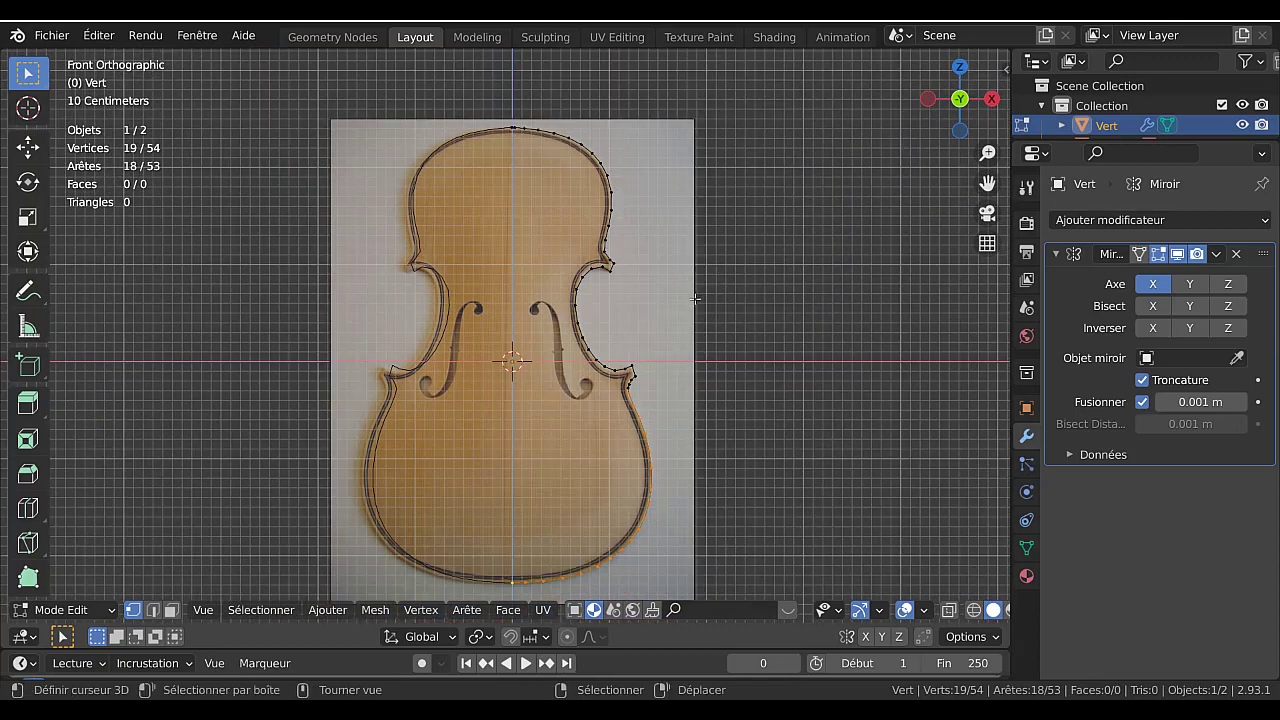
pyautogui.press('a')
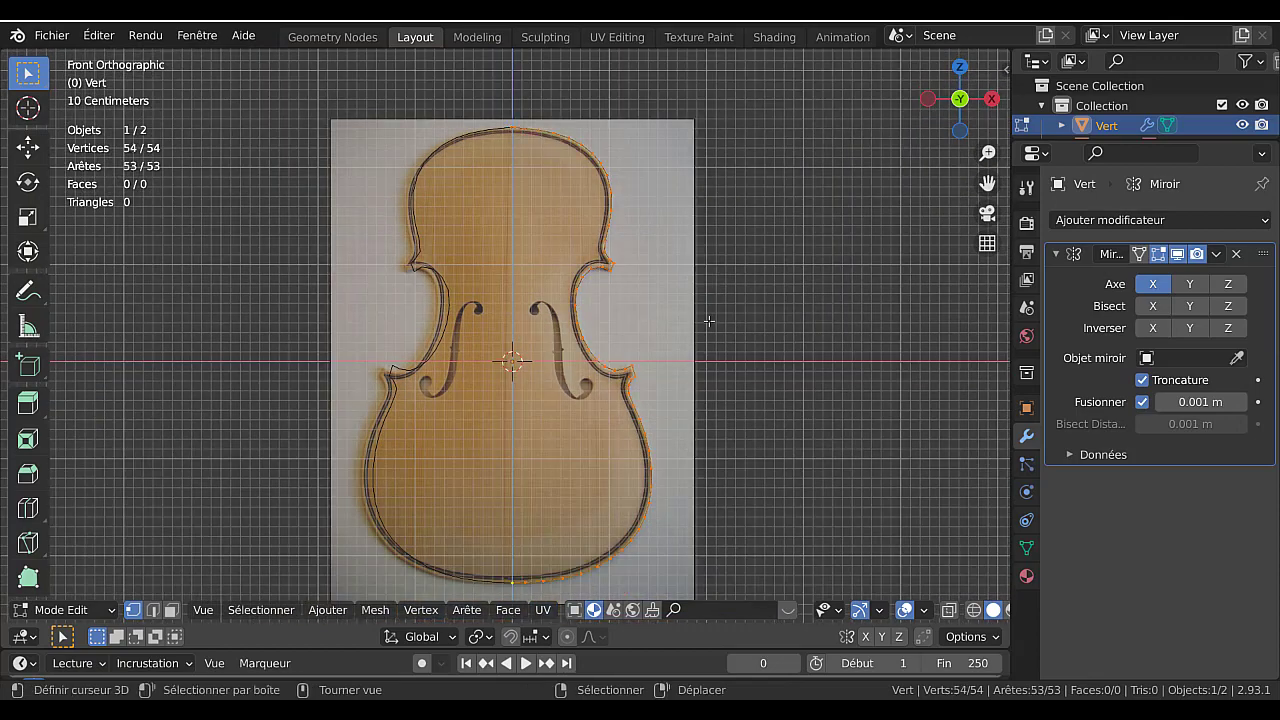
pyautogui.press('g')
pyautogui.press('x')
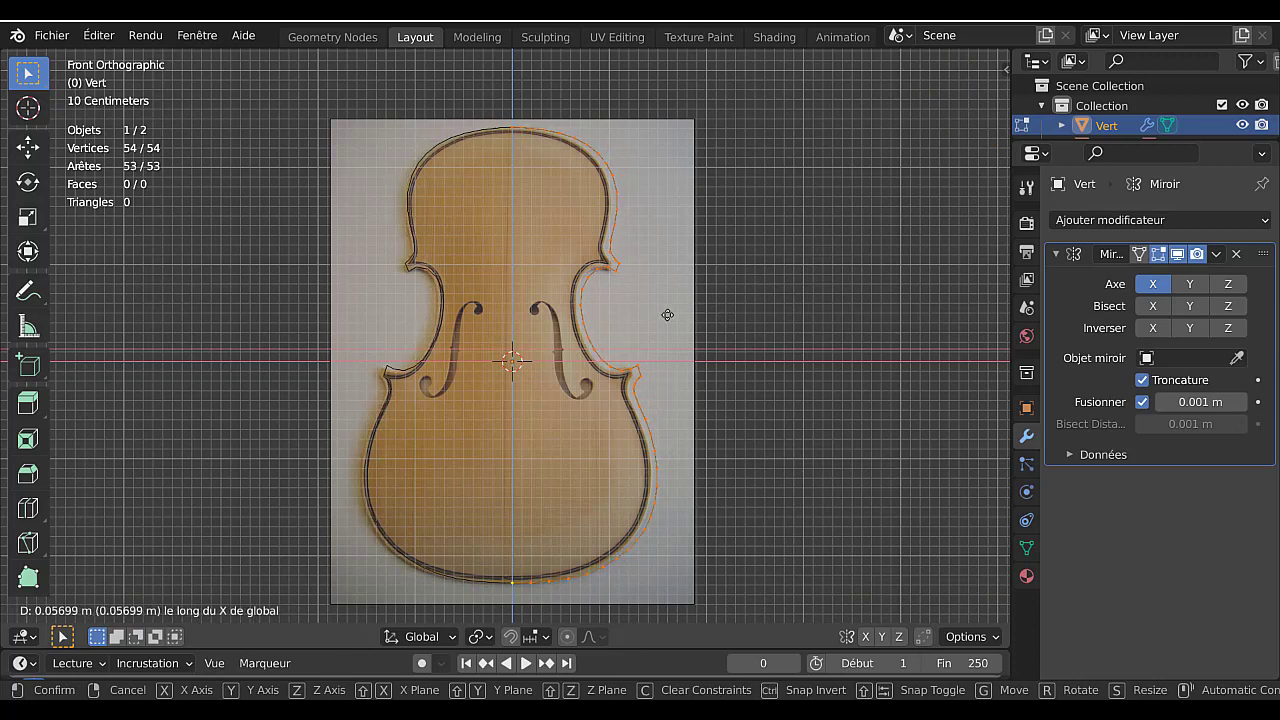
pyautogui.click(607, 308)
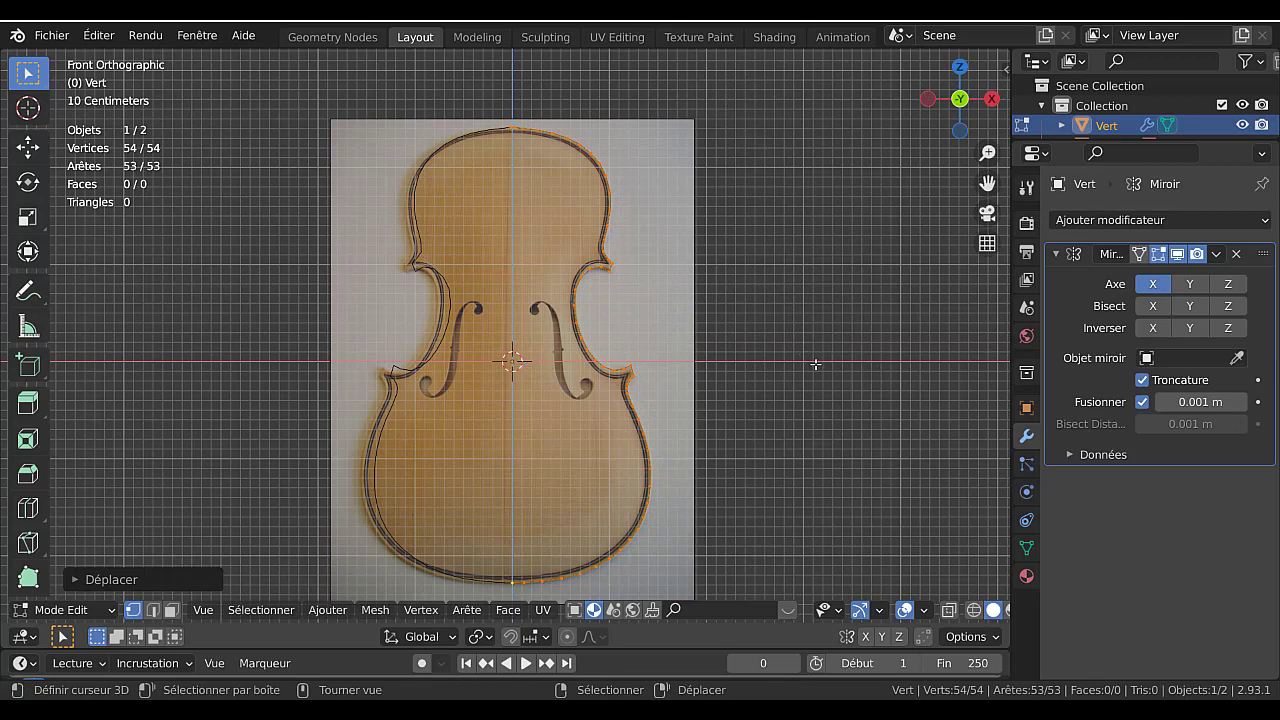
# Hide the reference image Vide to inspect the mirrored violin outline in perspective, and show the image again in front view.
pyautogui.press('Tab')
pyautogui.press('Tab')
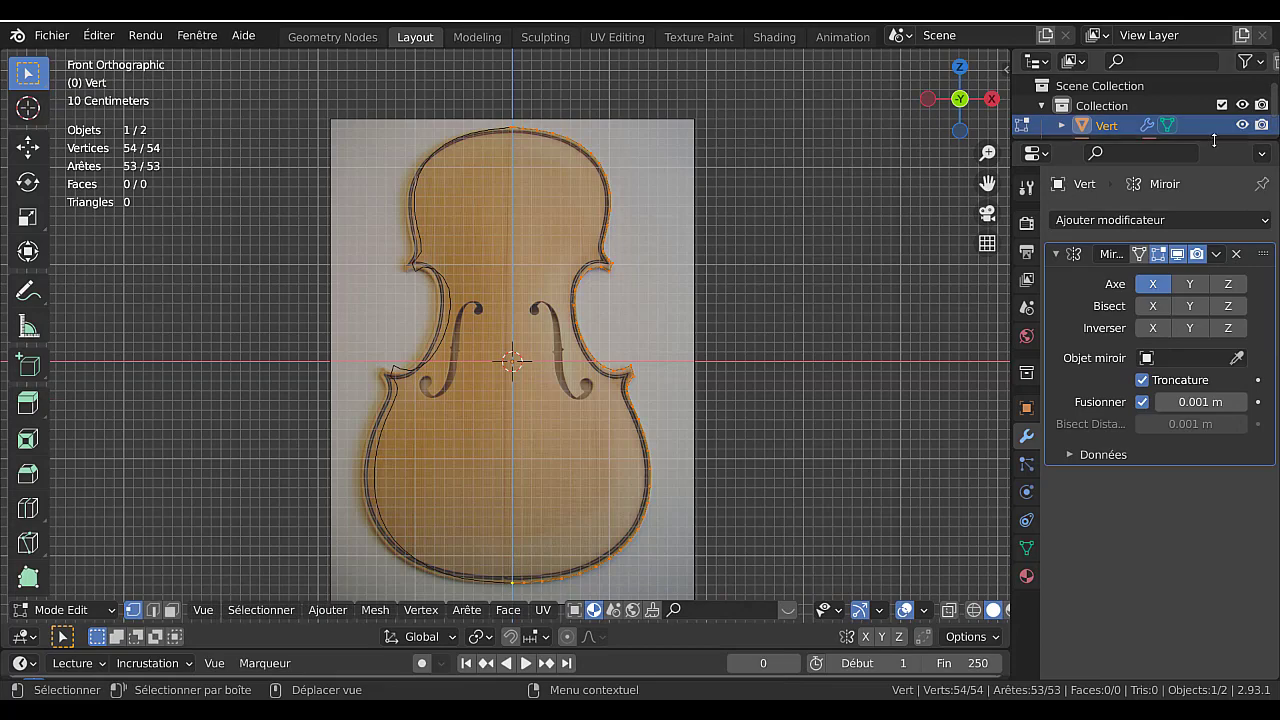
pyautogui.moveTo(1216, 142); pyautogui.dragTo(1222, 252)
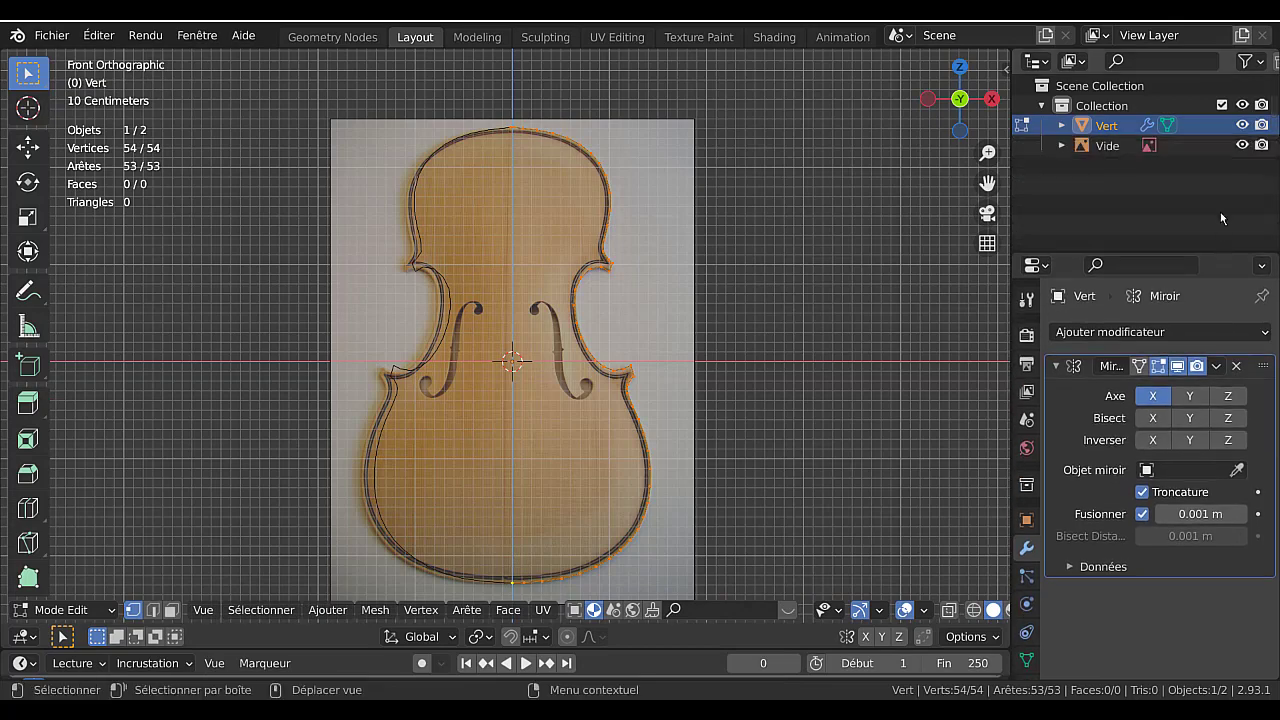
pyautogui.click(1242, 145)
pyautogui.press('Tab')
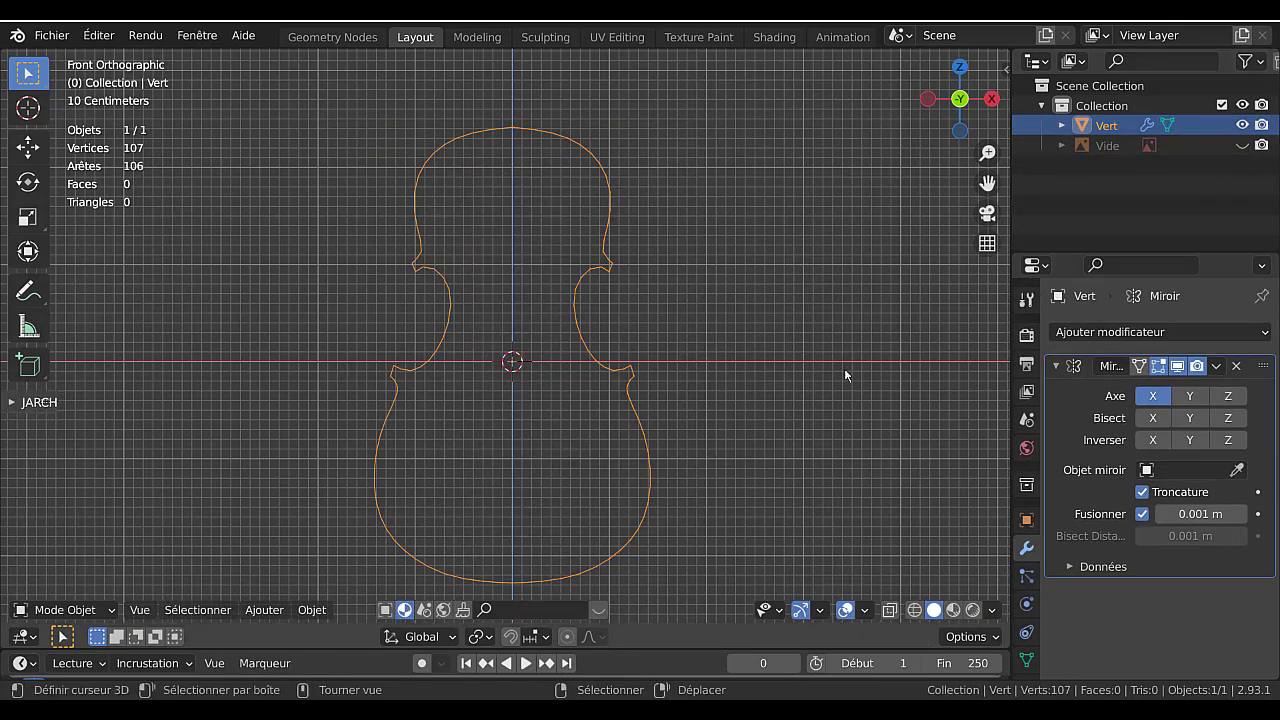
pyautogui.moveTo(843, 371); pyautogui.dragTo(816, 418, button='middle')
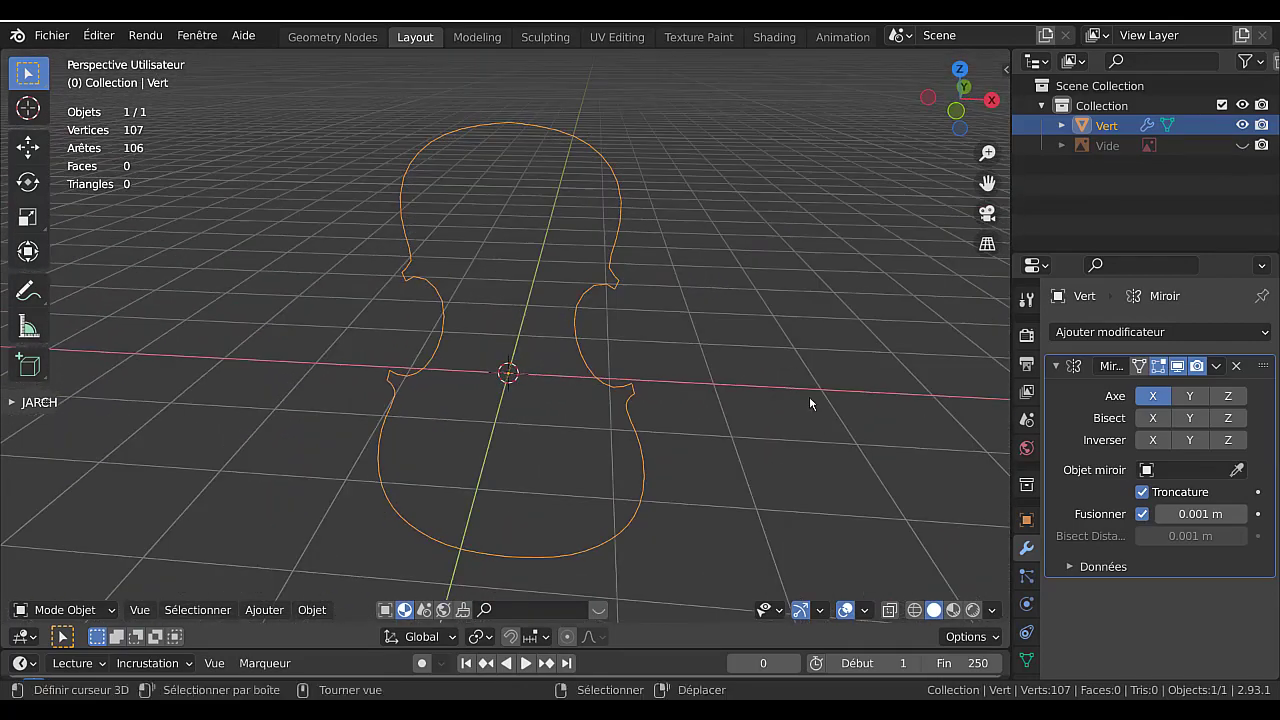
pyautogui.press('Tab')
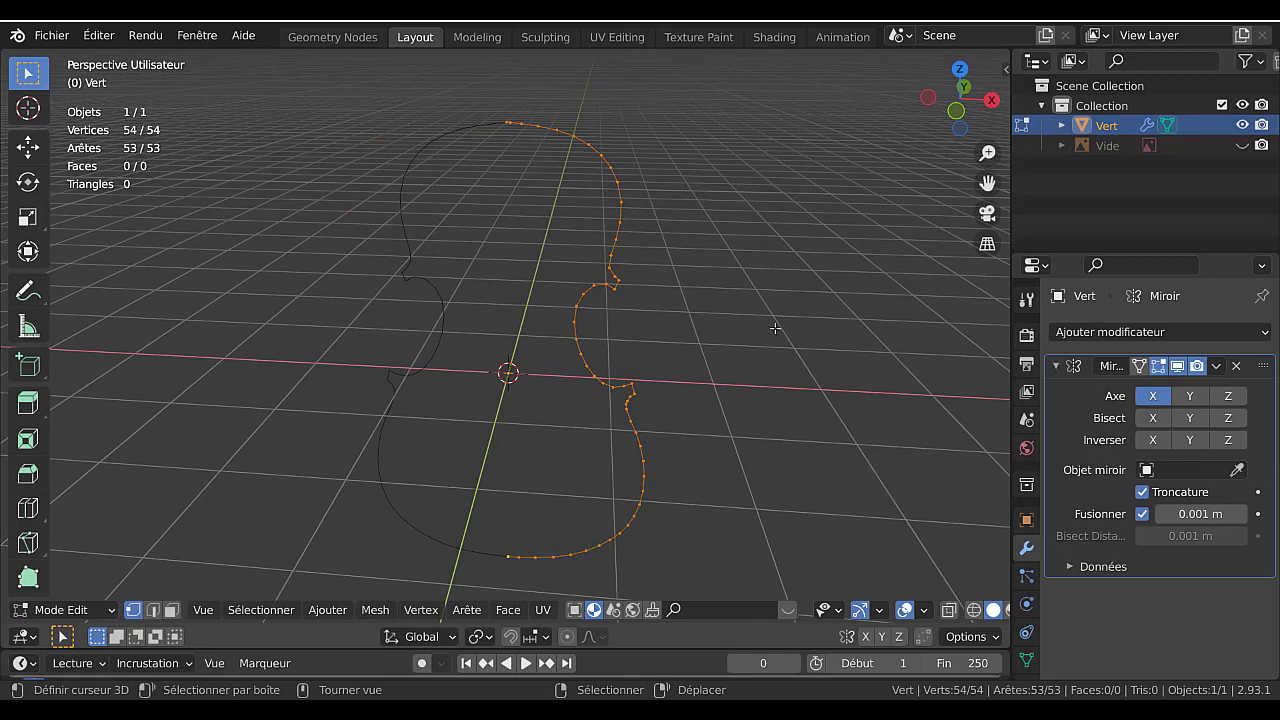
pyautogui.moveTo(754, 374)
pyautogui.mouseDown(button='middle')
pyautogui.moveTo(751, 343)
pyautogui.moveTo(752, 357)
pyautogui.mouseUp(button='middle')
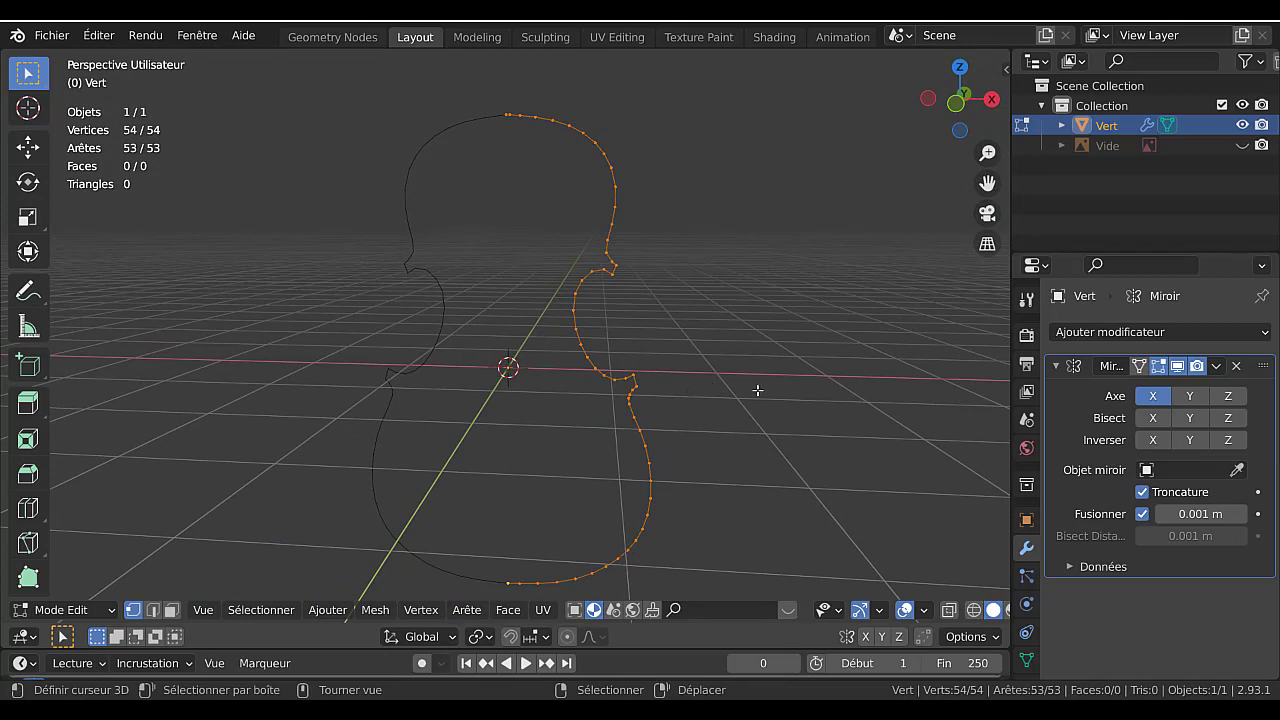
pyautogui.press('KP_1')
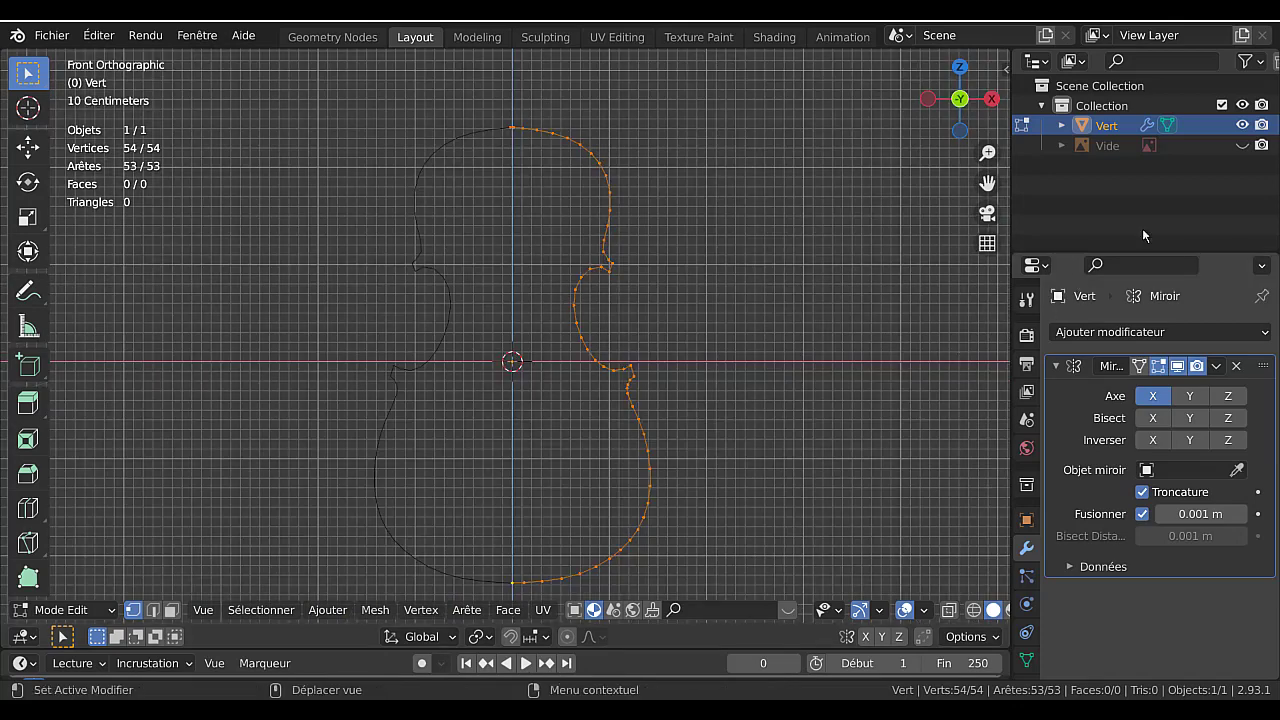
pyautogui.click(1242, 145)
# Duplicate a vertex of the right waist contour and place the copy on the inner edge of the right f-hole's upper round end.
pyautogui.scroll(5, 640, 340)
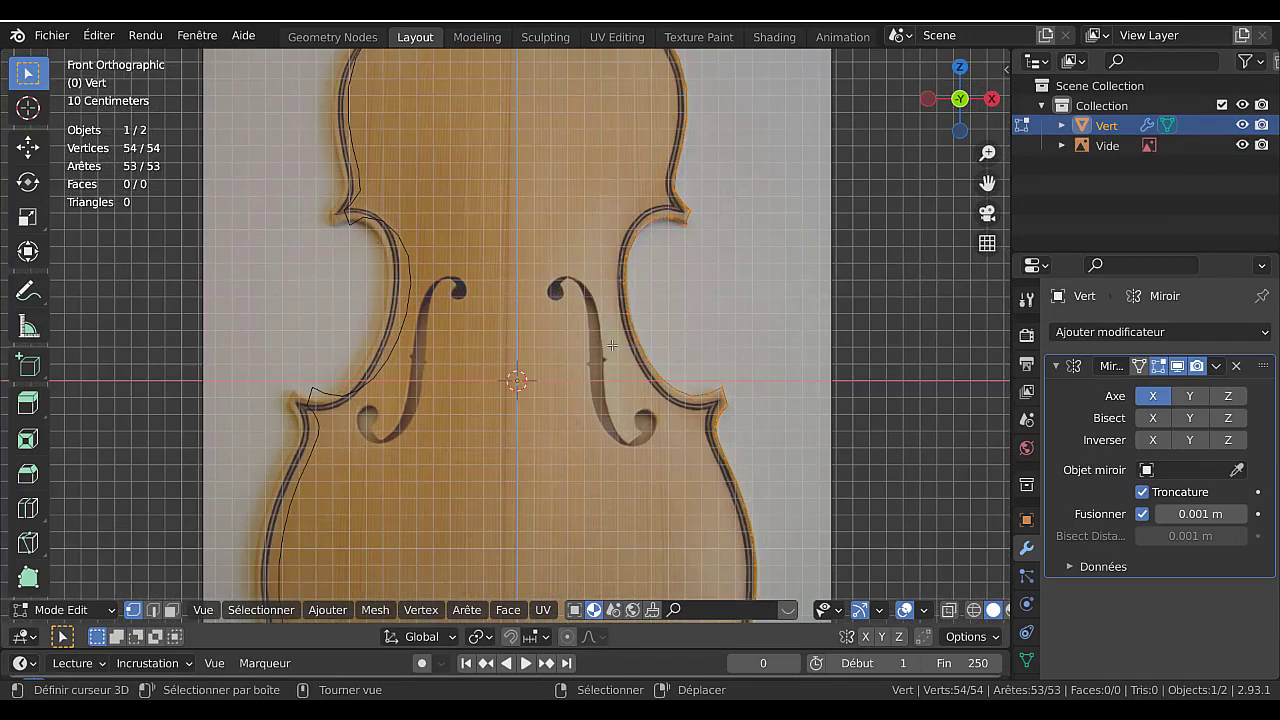
pyautogui.keyDown('shift'); pyautogui.moveTo(657, 345); pyautogui.dragTo(587, 378, button='middle'); pyautogui.keyUp('shift')
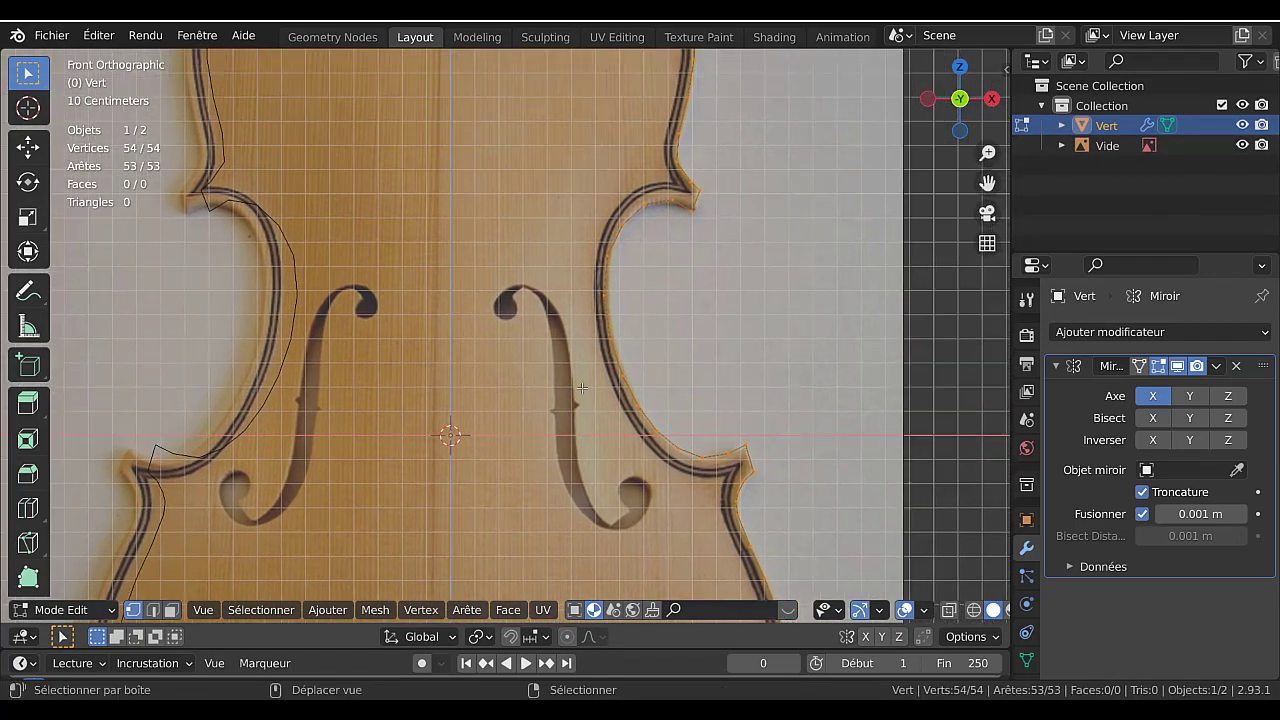
pyautogui.scroll(2, 591, 360)
pyautogui.click(648, 279)
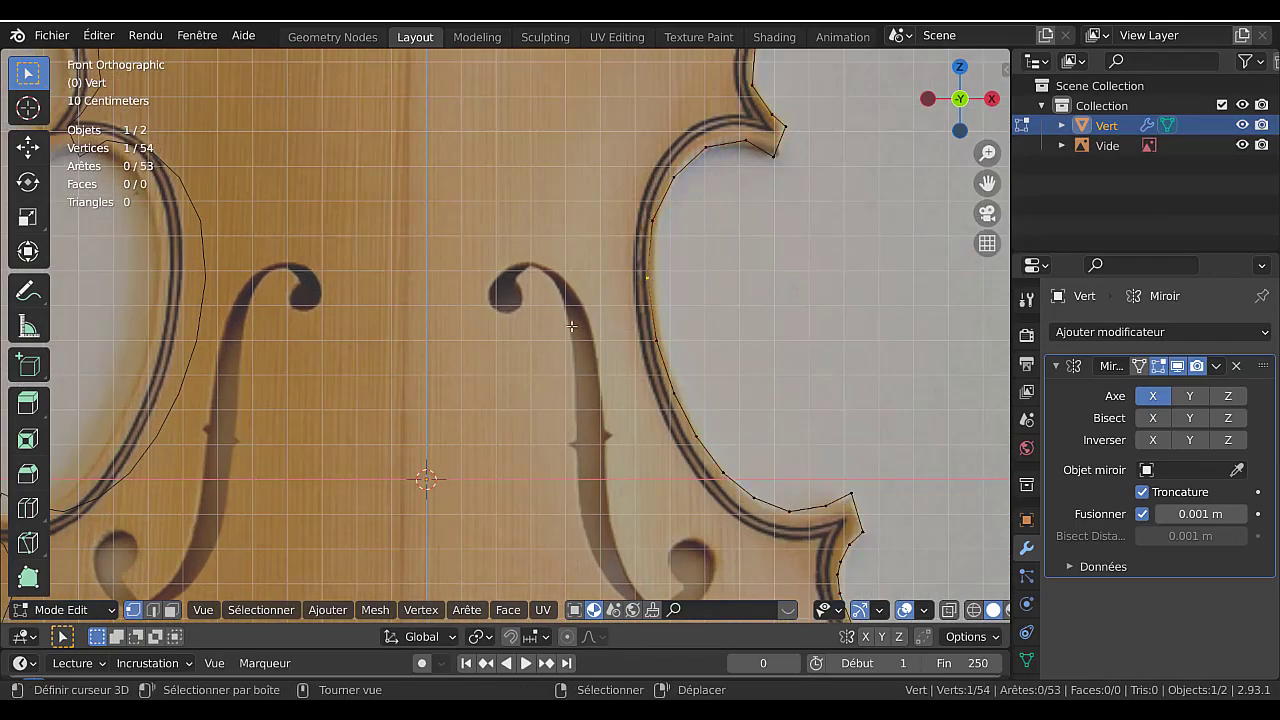
pyautogui.press('e')
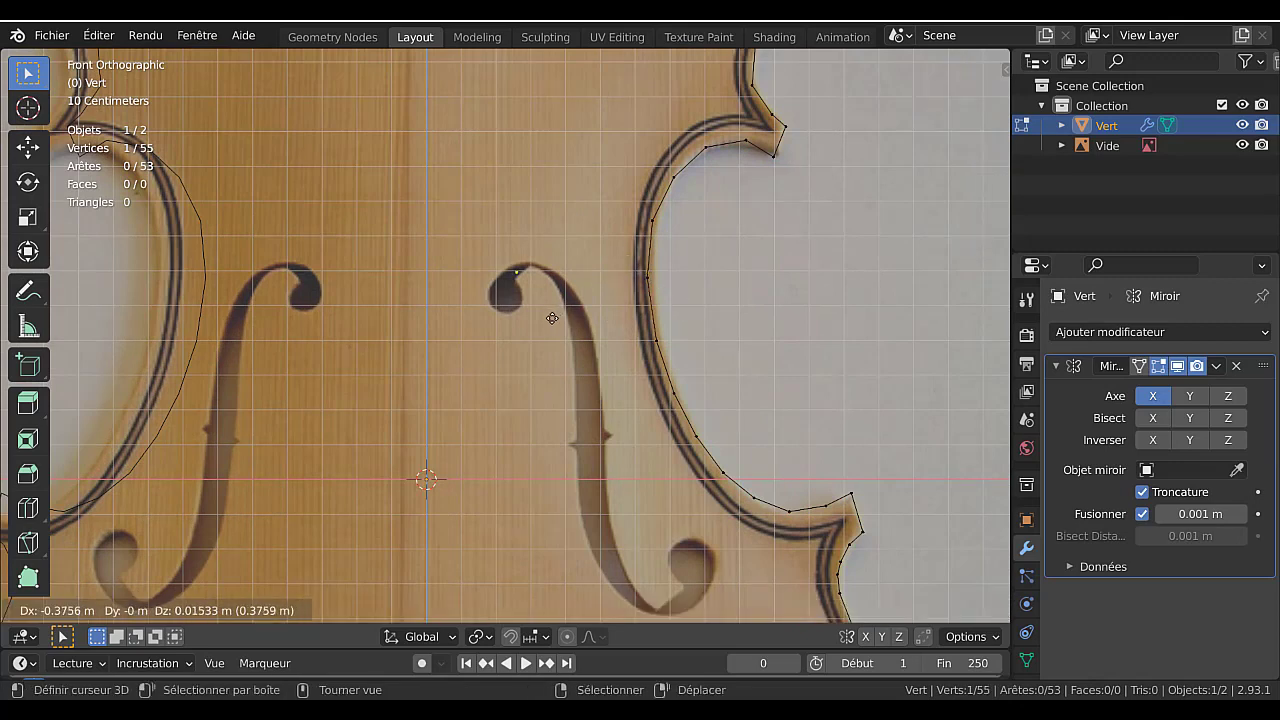
pyautogui.click(555, 321)
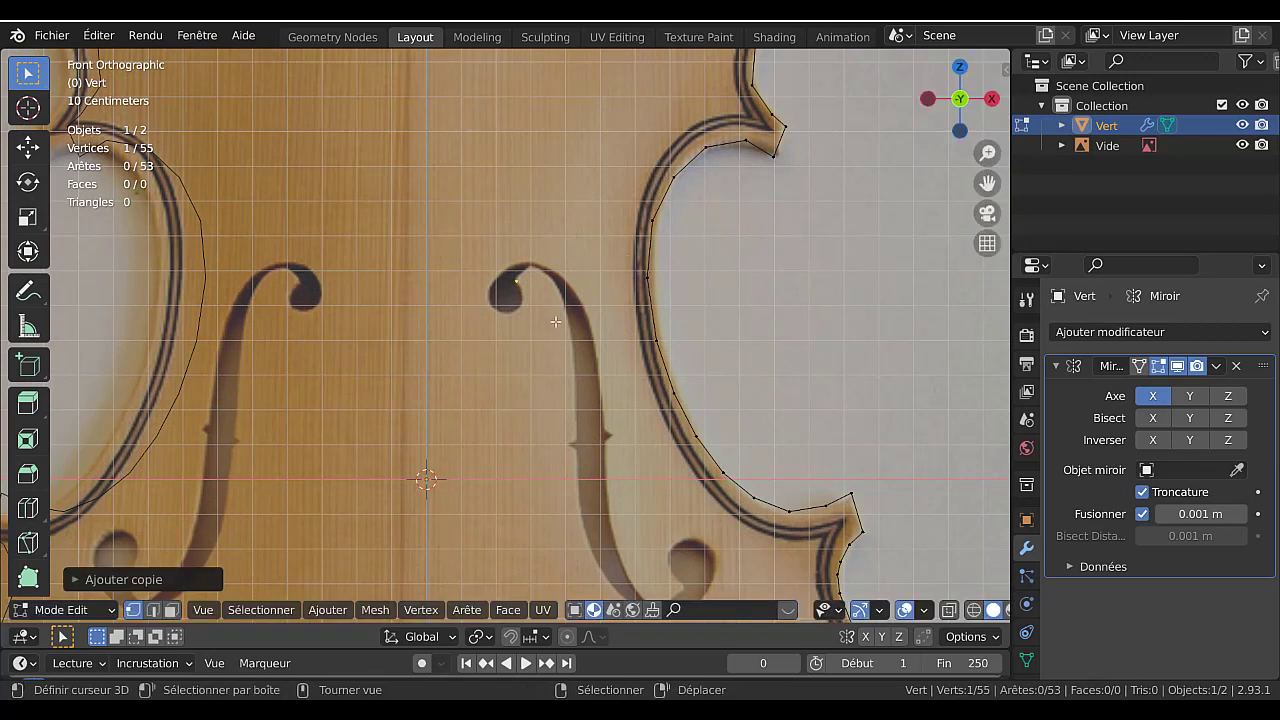
# Extrude the start vertex into a chain of seven vertices around the upper round end of the right f-hole.
pyautogui.scroll(2, 555, 321)
pyautogui.press('e')
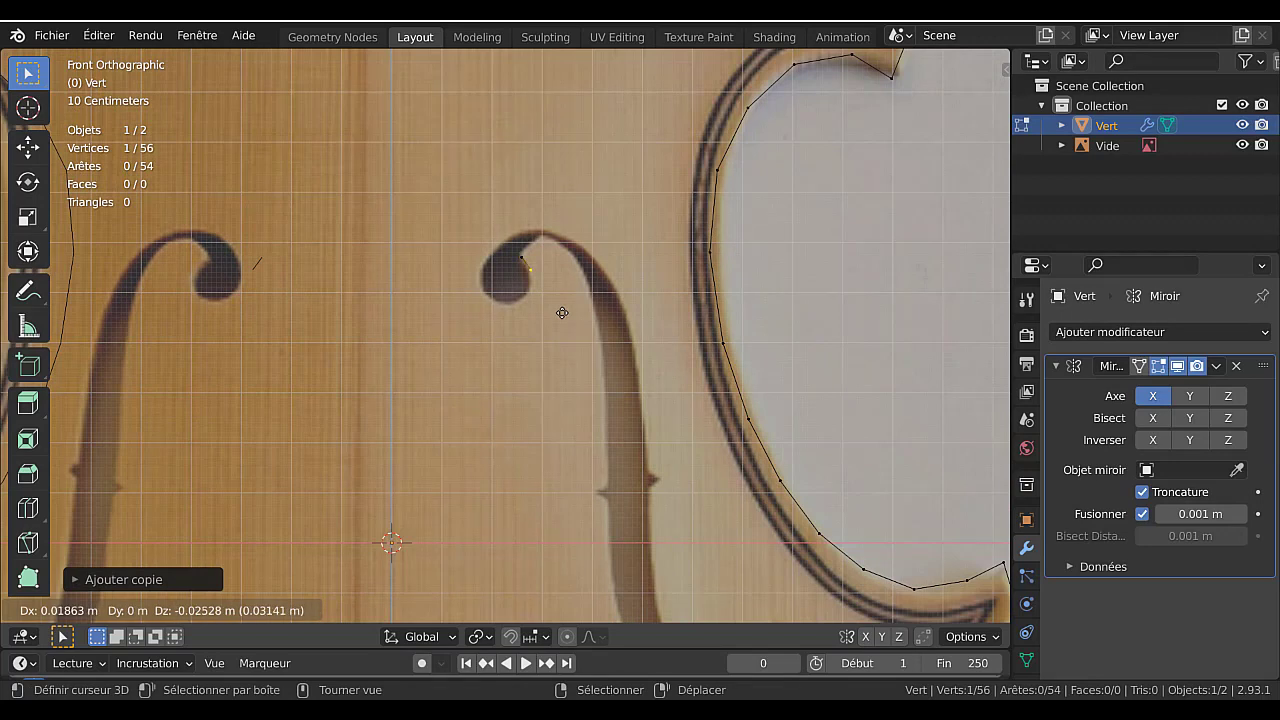
pyautogui.click(563, 320)
pyautogui.press('e')
pyautogui.click(562, 331)
pyautogui.press('e')
pyautogui.click(551, 343)
pyautogui.press('e')
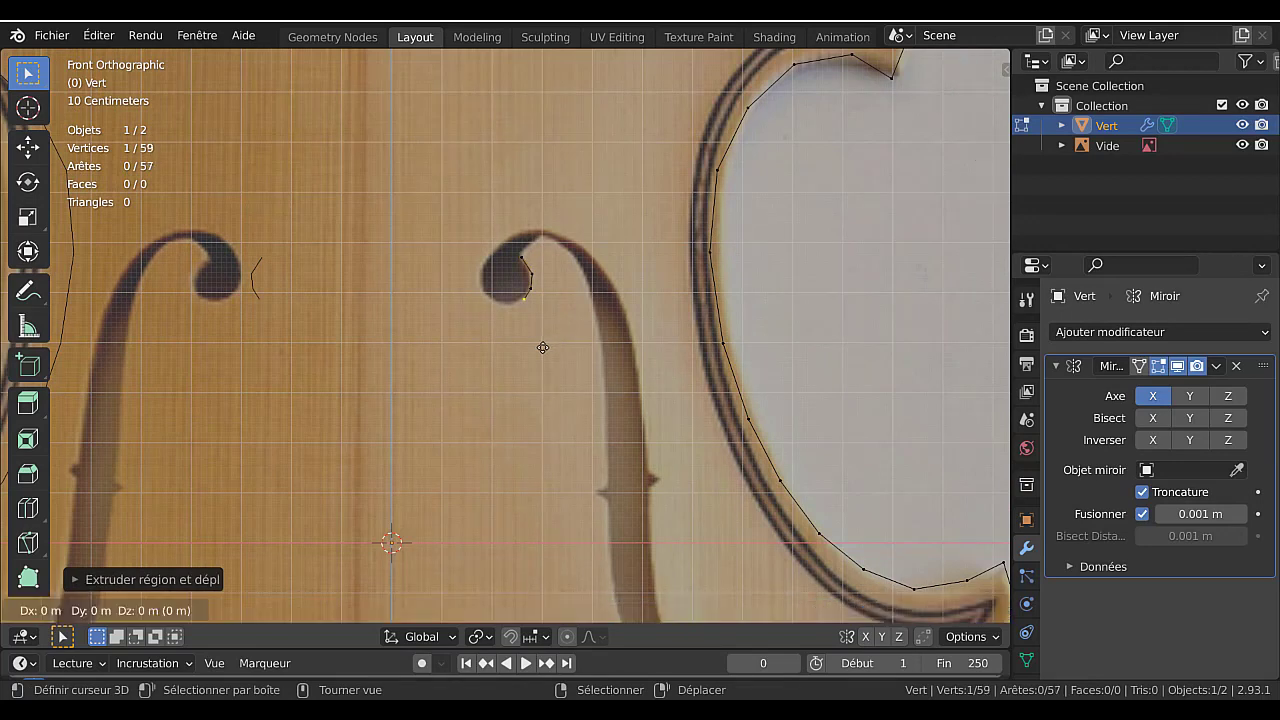
pyautogui.click(540, 345)
pyautogui.press('e')
pyautogui.click(519, 345)
pyautogui.press('e')
pyautogui.click(511, 335)
pyautogui.press('e')
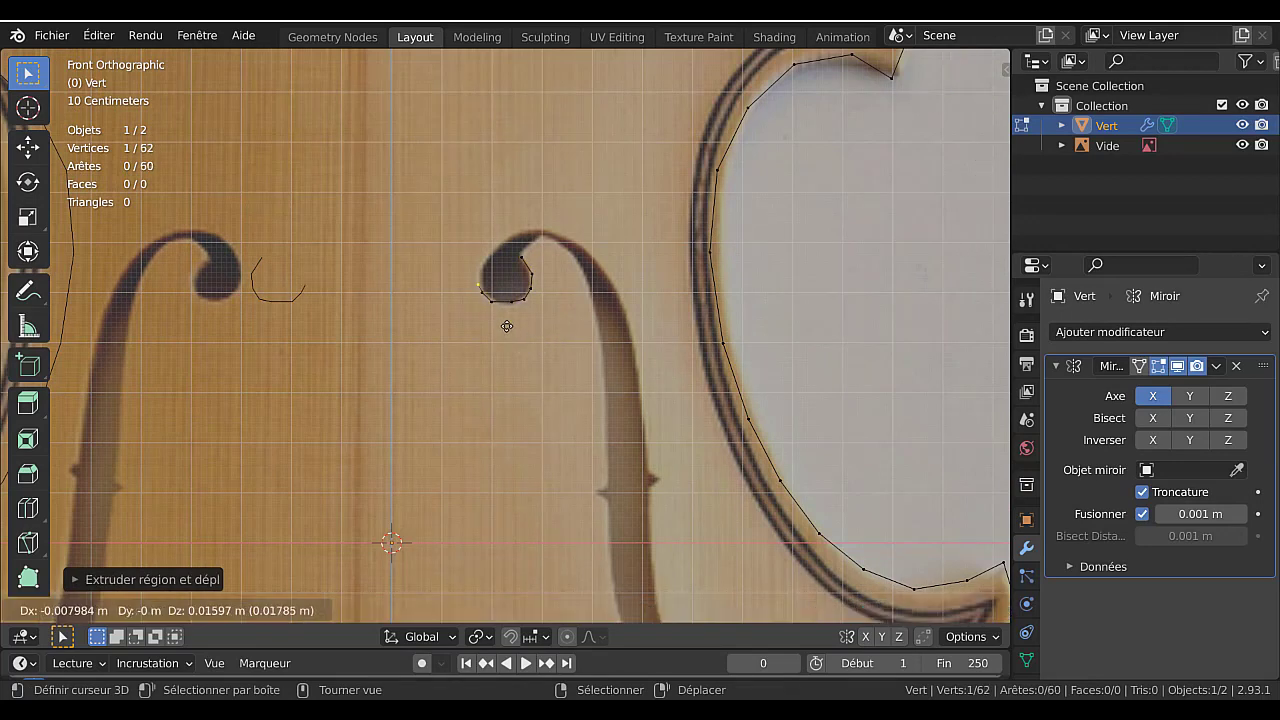
pyautogui.click(509, 322)
# Extend the chain with four extruded vertices up the inner side and over the crest of the right f-hole's upper curl.
pyautogui.press('e')
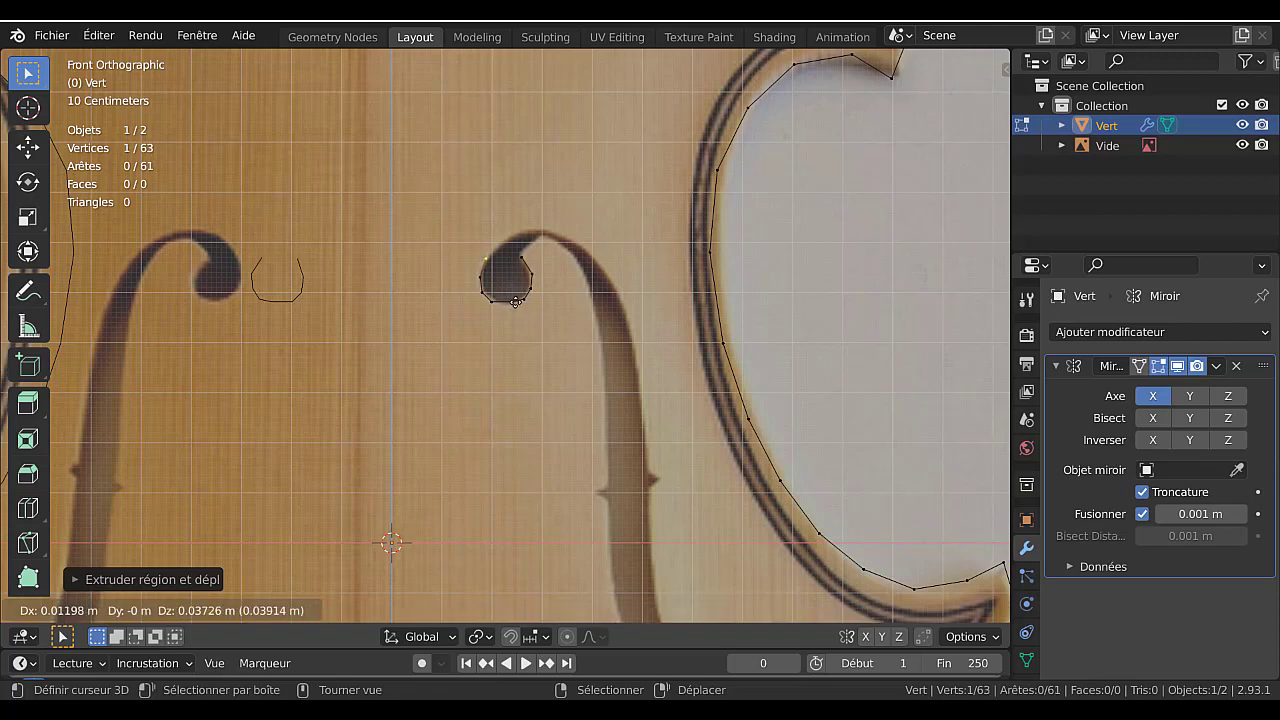
pyautogui.click(511, 304)
pyautogui.press('e')
pyautogui.click(529, 288)
pyautogui.press('e')
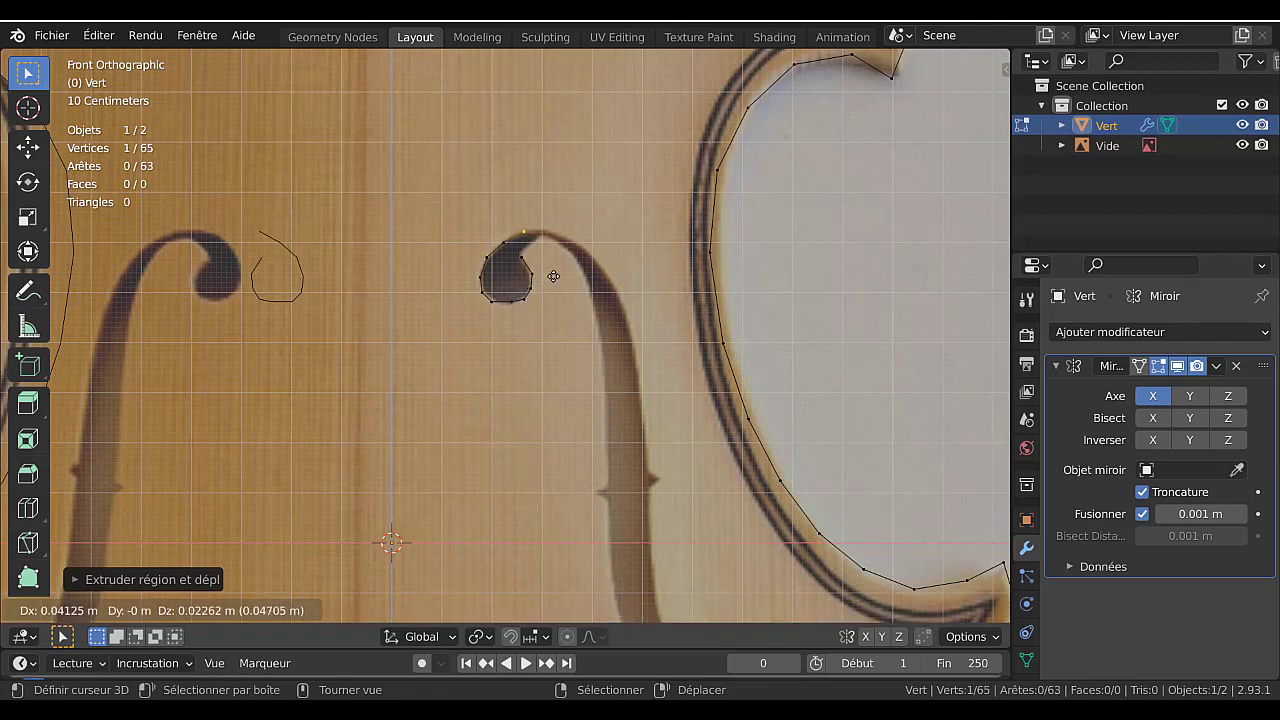
pyautogui.click(554, 276)
pyautogui.press('e')
pyautogui.click(583, 274)
# Extrude five more vertices from the crest down the outer edge of the right f-hole's stem.
pyautogui.press('e')
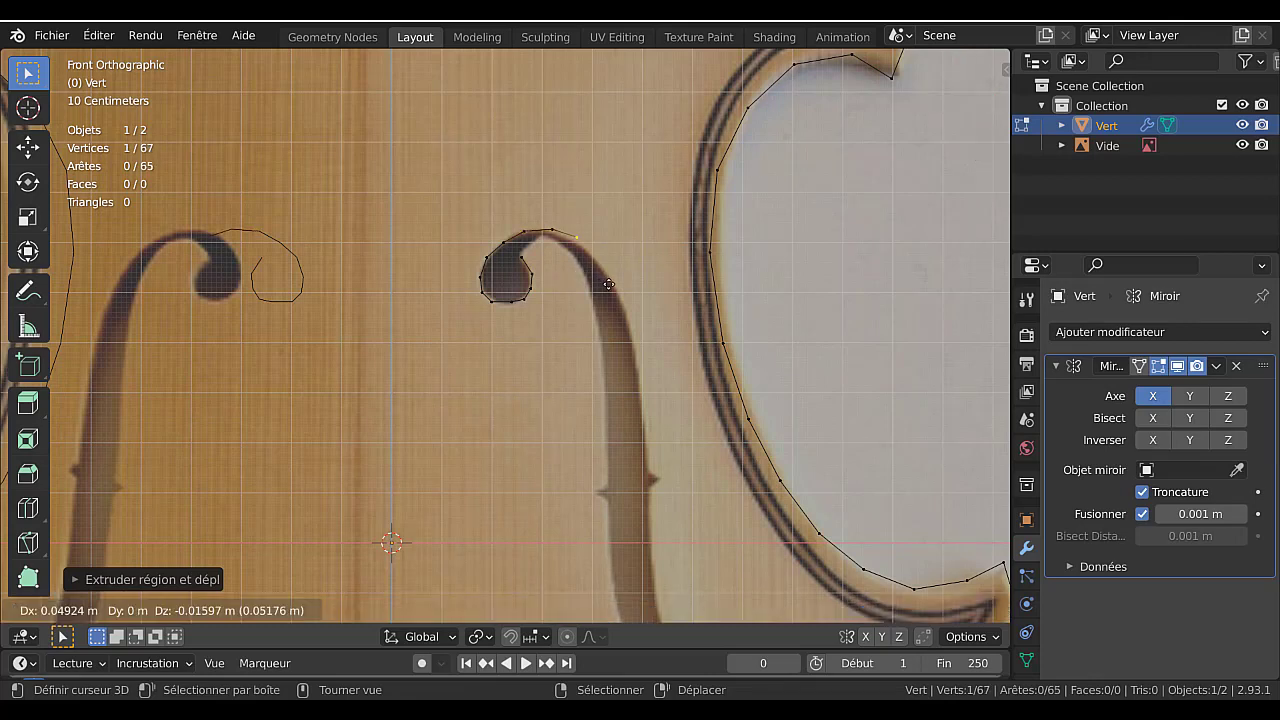
pyautogui.click(617, 297)
pyautogui.press('e')
pyautogui.click(646, 330)
pyautogui.press('e')
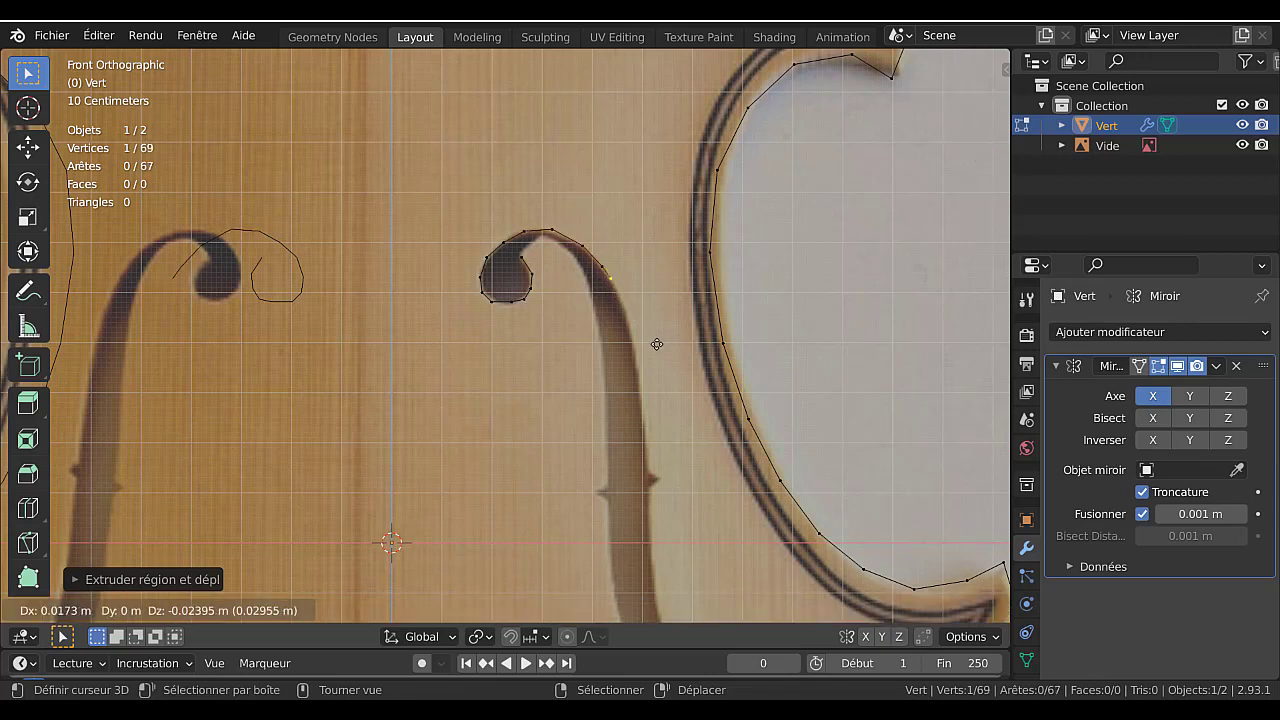
pyautogui.click(664, 362)
pyautogui.press('e')
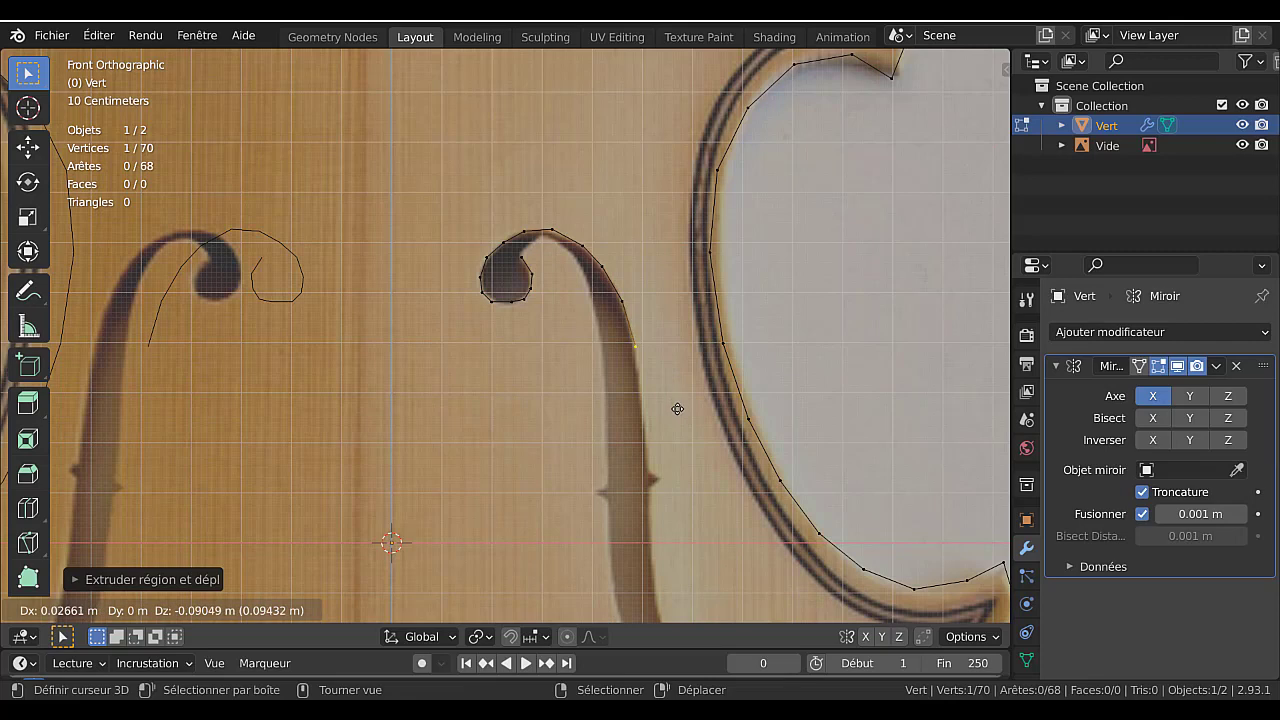
pyautogui.click(677, 409)
pyautogui.press('e')
pyautogui.click(682, 461)
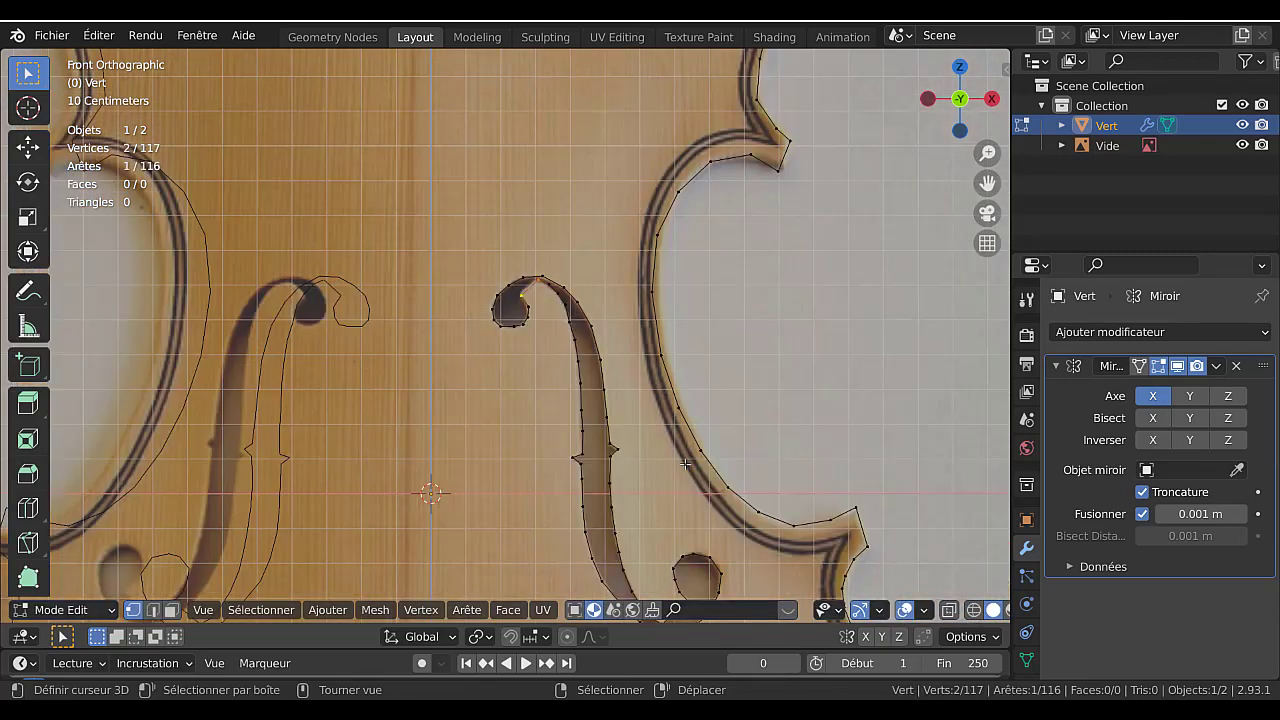
# Select the right f-hole's outer edge path from the top of the curl to the outer middle notch and smooth it with LoopTools Relaxer.
pyautogui.scroll(2, 645, 446)
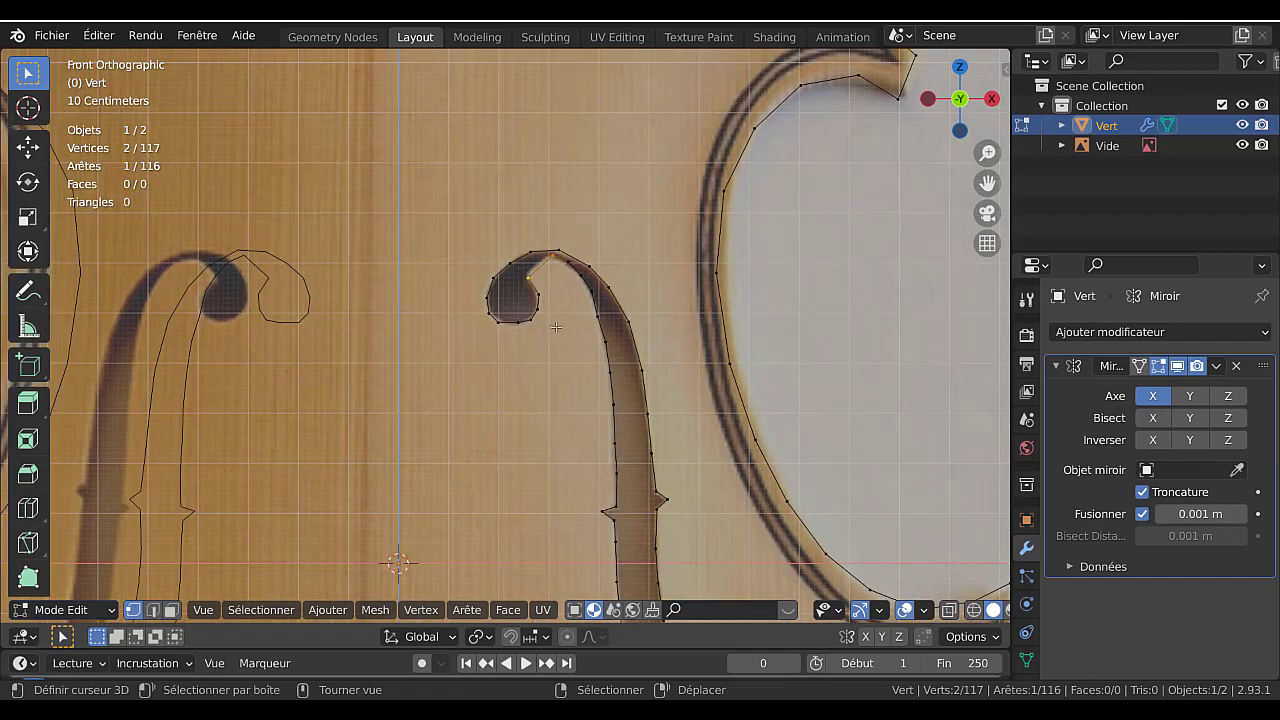
pyautogui.click(529, 249)
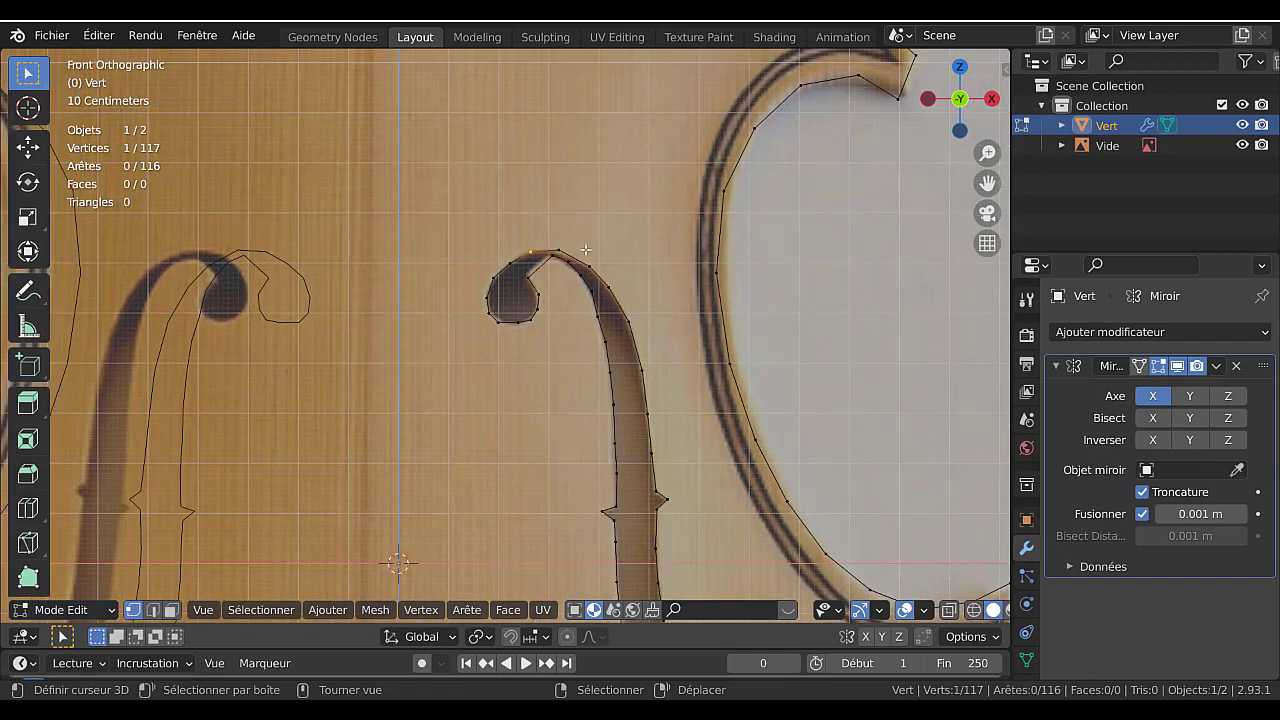
pyautogui.keyDown('ctrl'); pyautogui.click(661, 487); pyautogui.keyUp('ctrl')
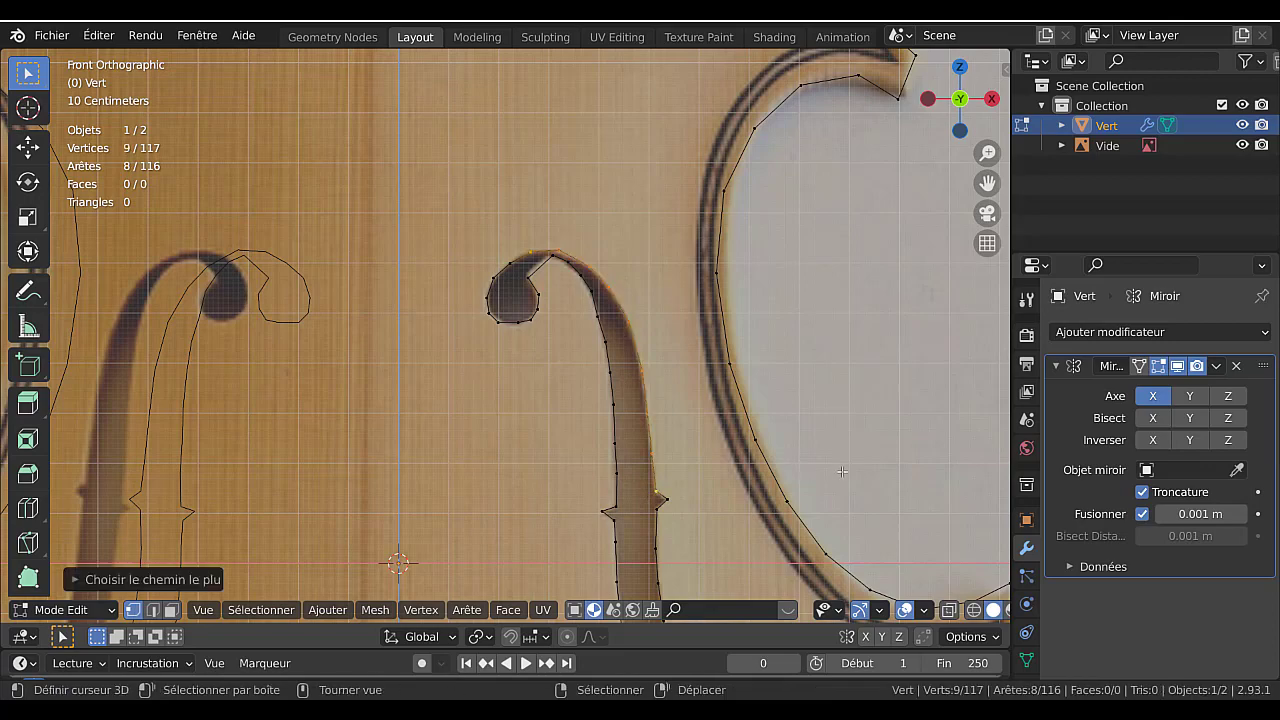
pyautogui.scroll(3, 842, 471)
pyautogui.scroll(-4, 846, 531)
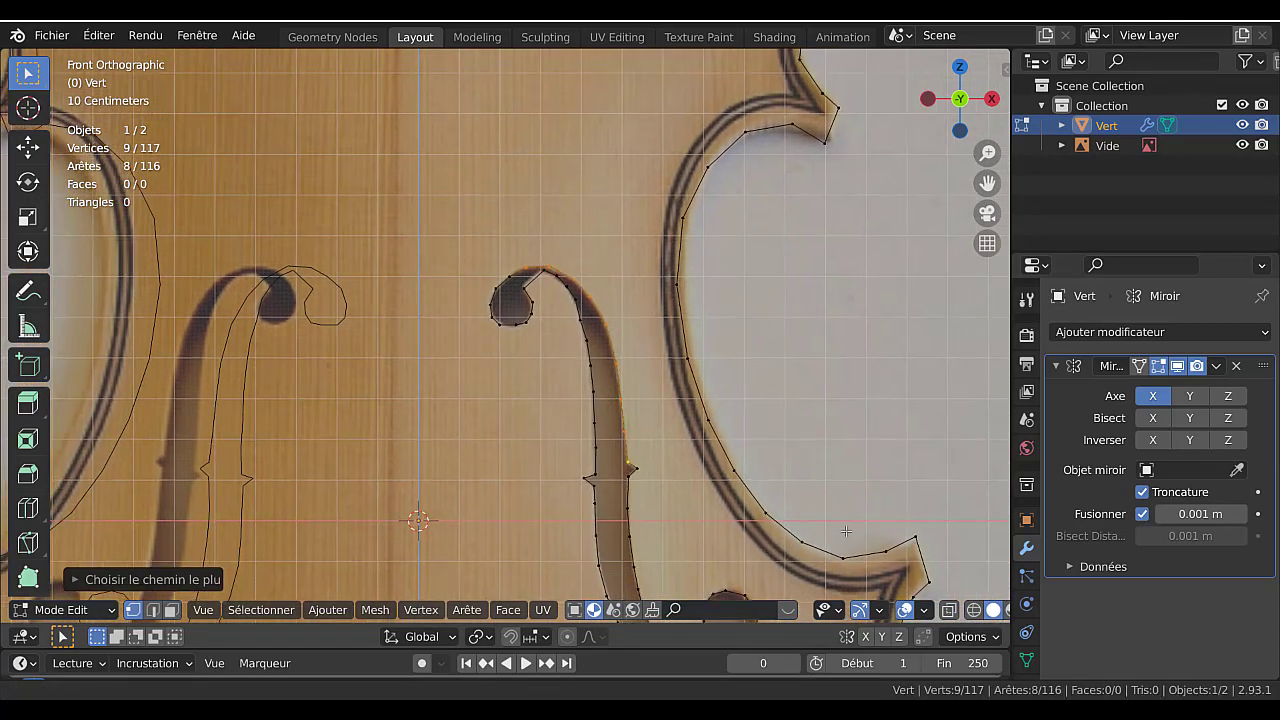
pyautogui.keyDown('ctrl'); pyautogui.moveTo(846, 531); pyautogui.dragTo(791, 406, button='middle'); pyautogui.keyUp('ctrl')
pyautogui.press('q')
pyautogui.moveTo(794, 412)
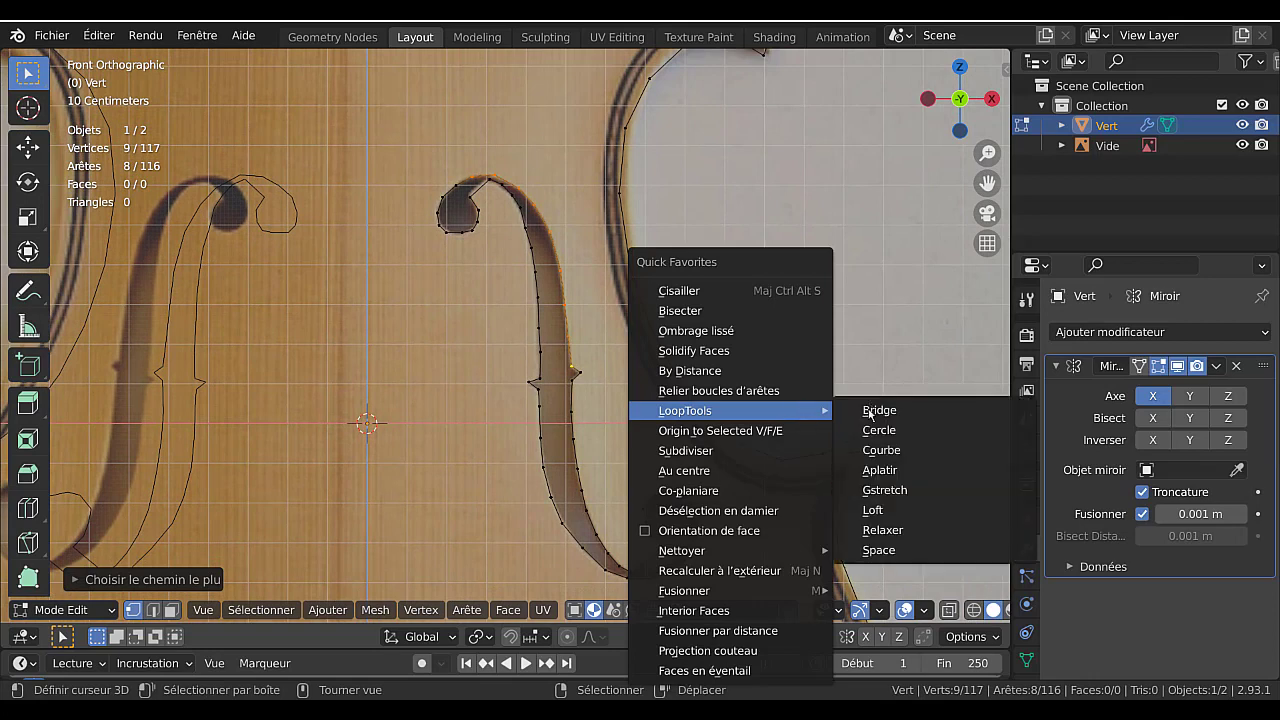
pyautogui.click(884, 528)
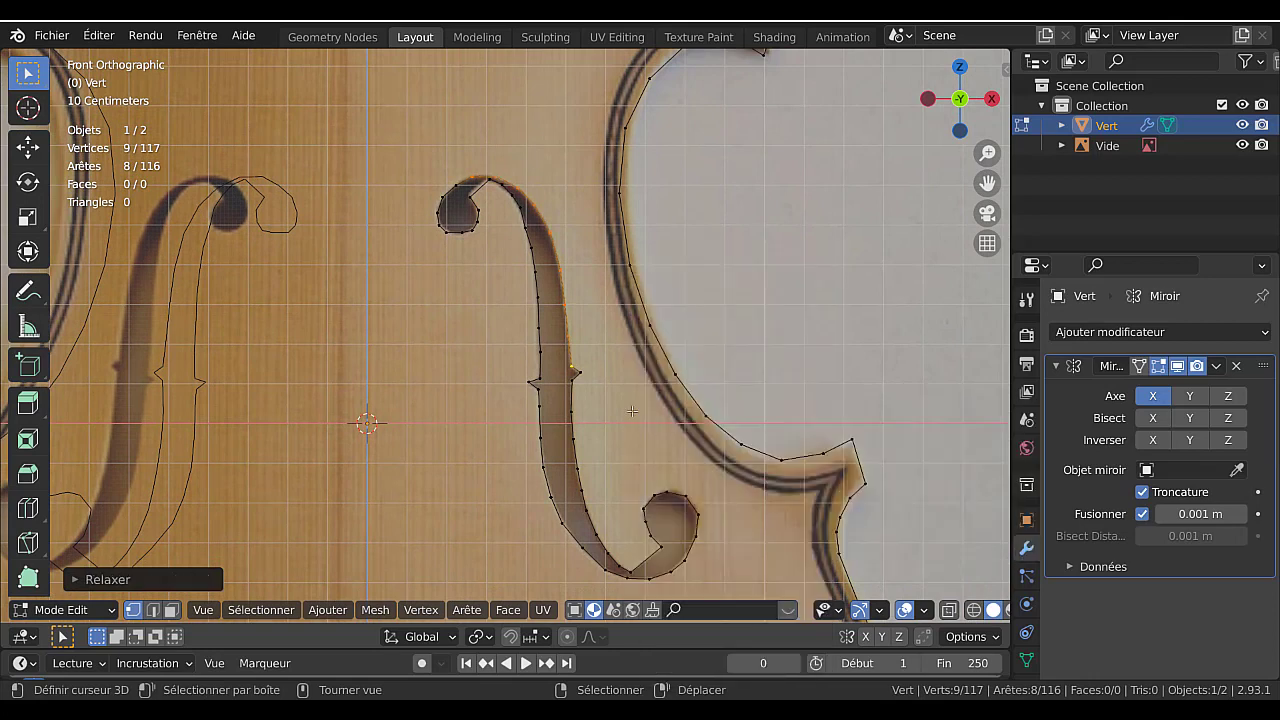
# Select the stem path from just below the outer notch to the f-hole's lower tip and smooth it with LoopTools Relaxer.
pyautogui.click(575, 381)
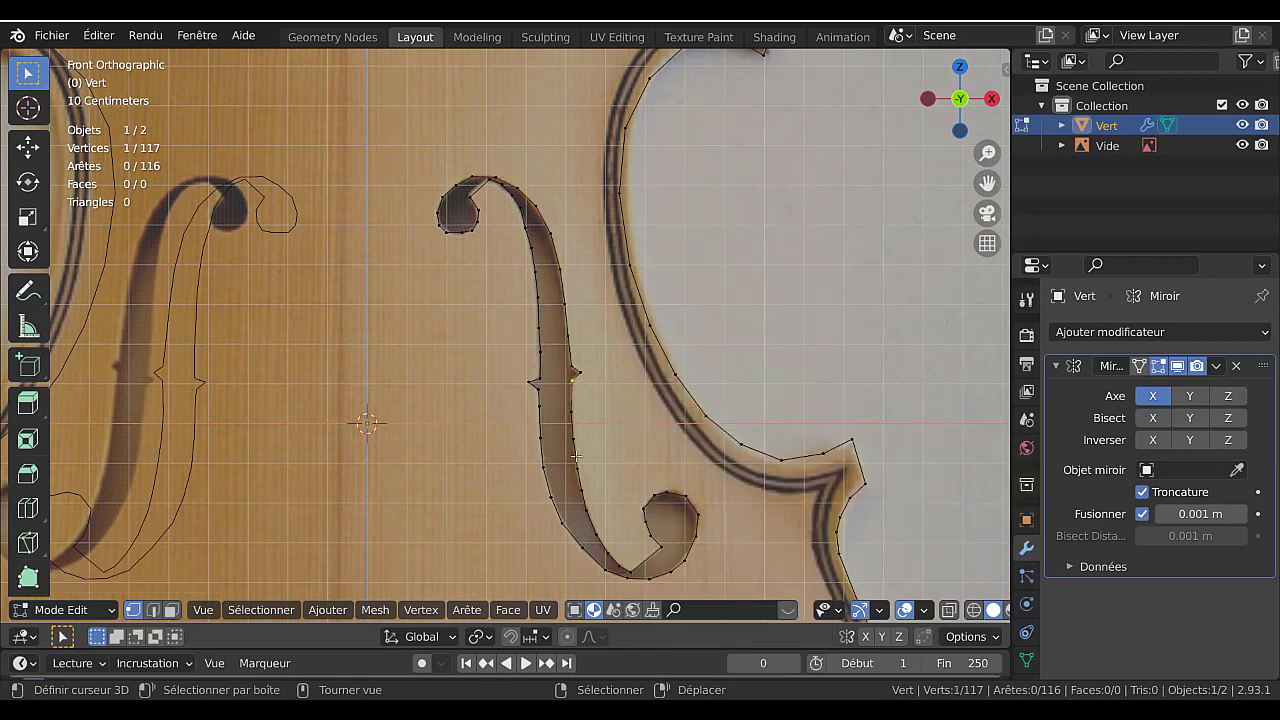
pyautogui.keyDown('ctrl'); pyautogui.click(630, 571); pyautogui.keyUp('ctrl')
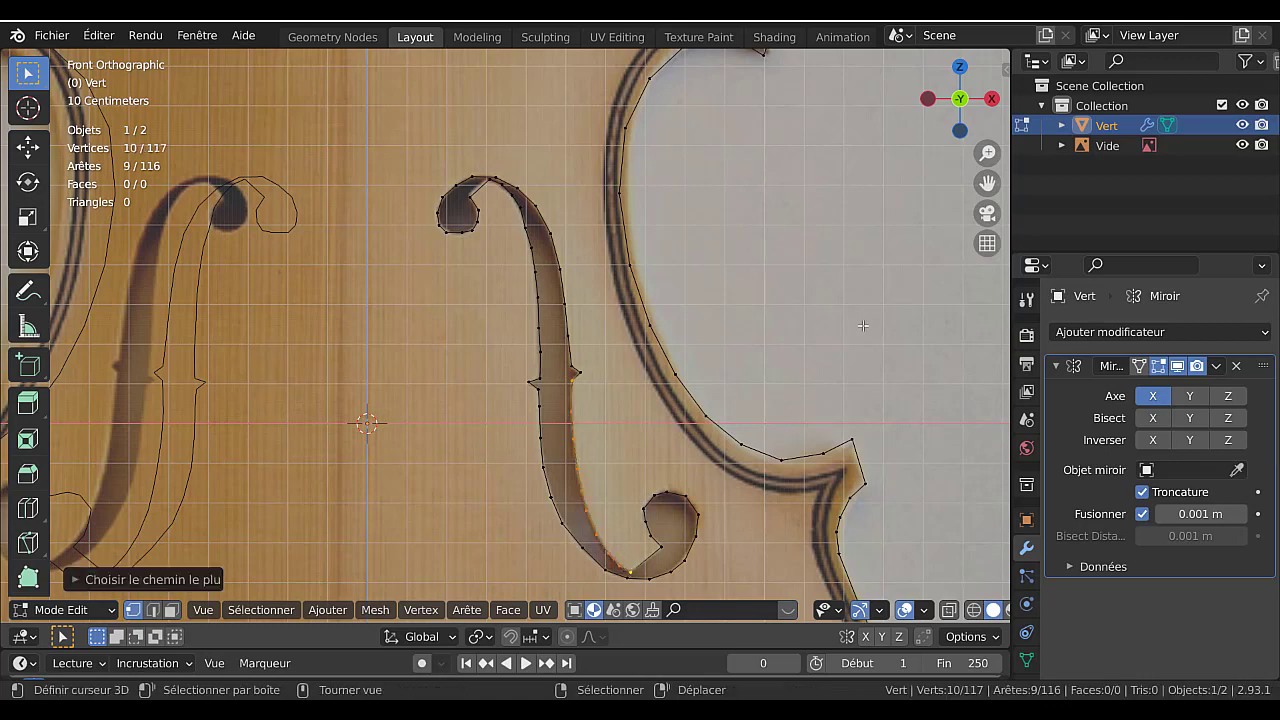
pyautogui.press('q')
pyautogui.click(955, 445)
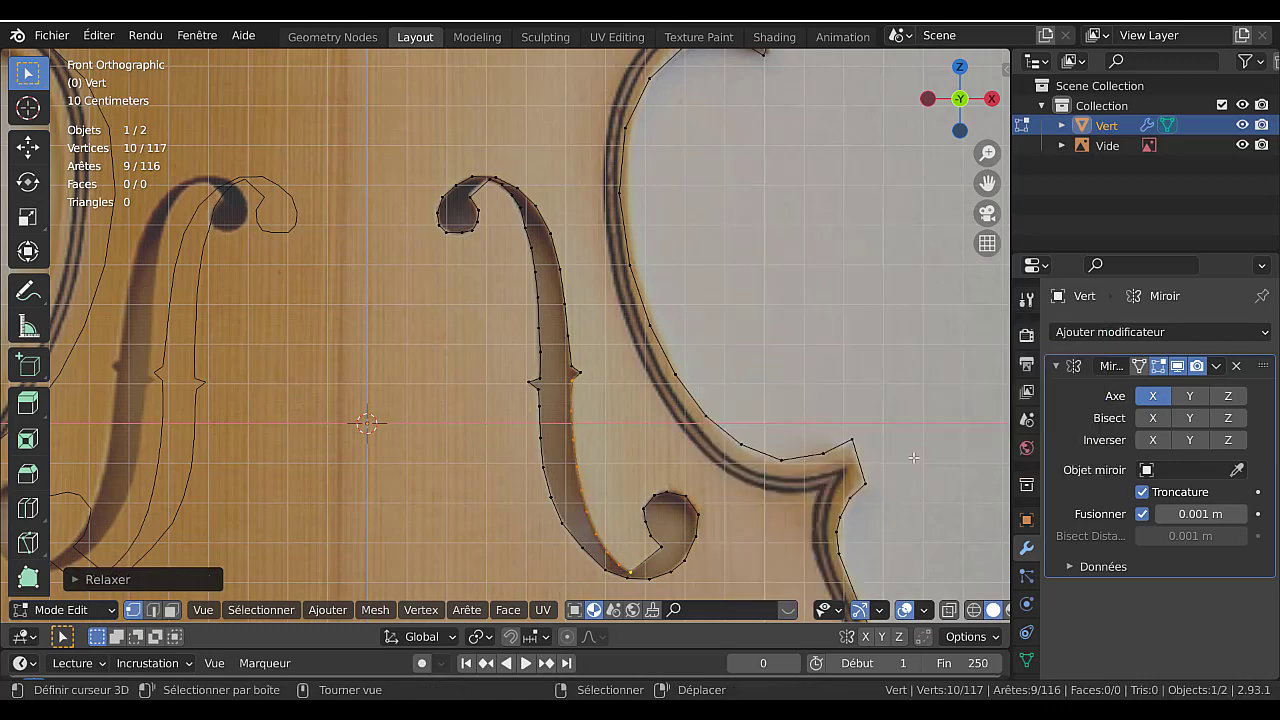
# Select the outer curve of the f-hole's lower round end and smooth it with LoopTools Relaxer.
pyautogui.click(677, 575)
pyautogui.keyDown('ctrl'); pyautogui.click(694, 494); pyautogui.keyUp('ctrl')
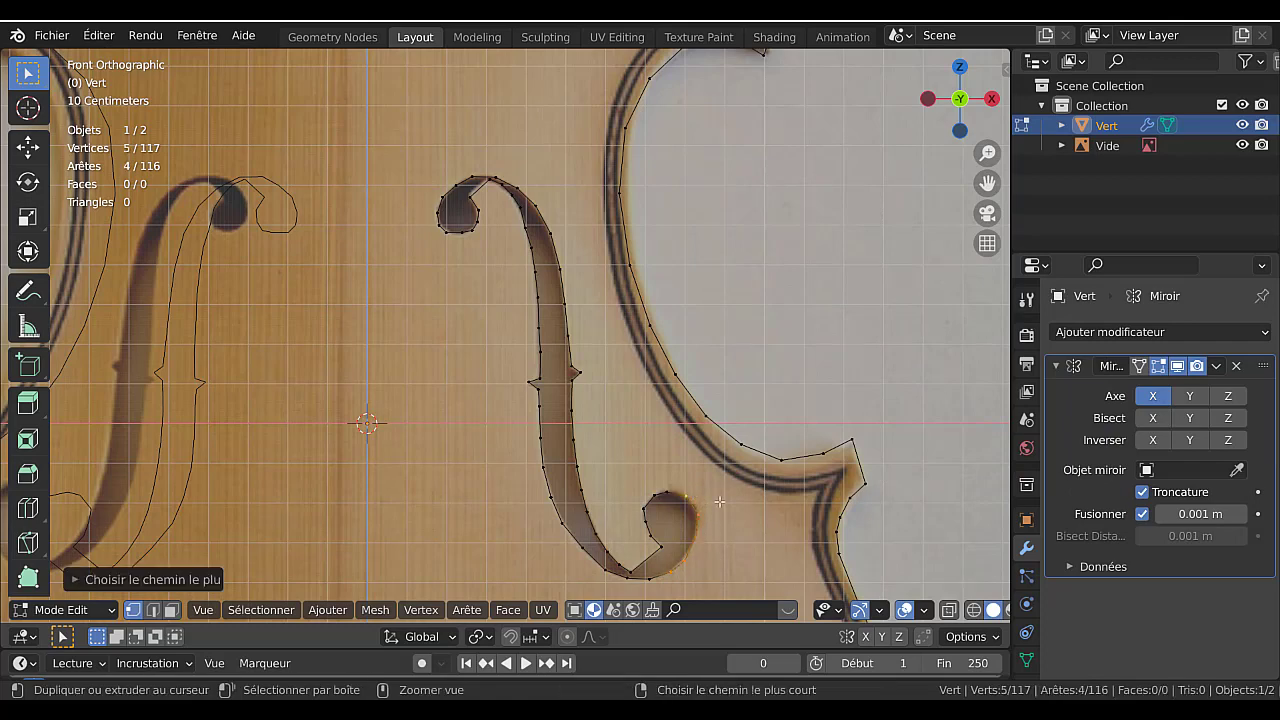
pyautogui.press('q')
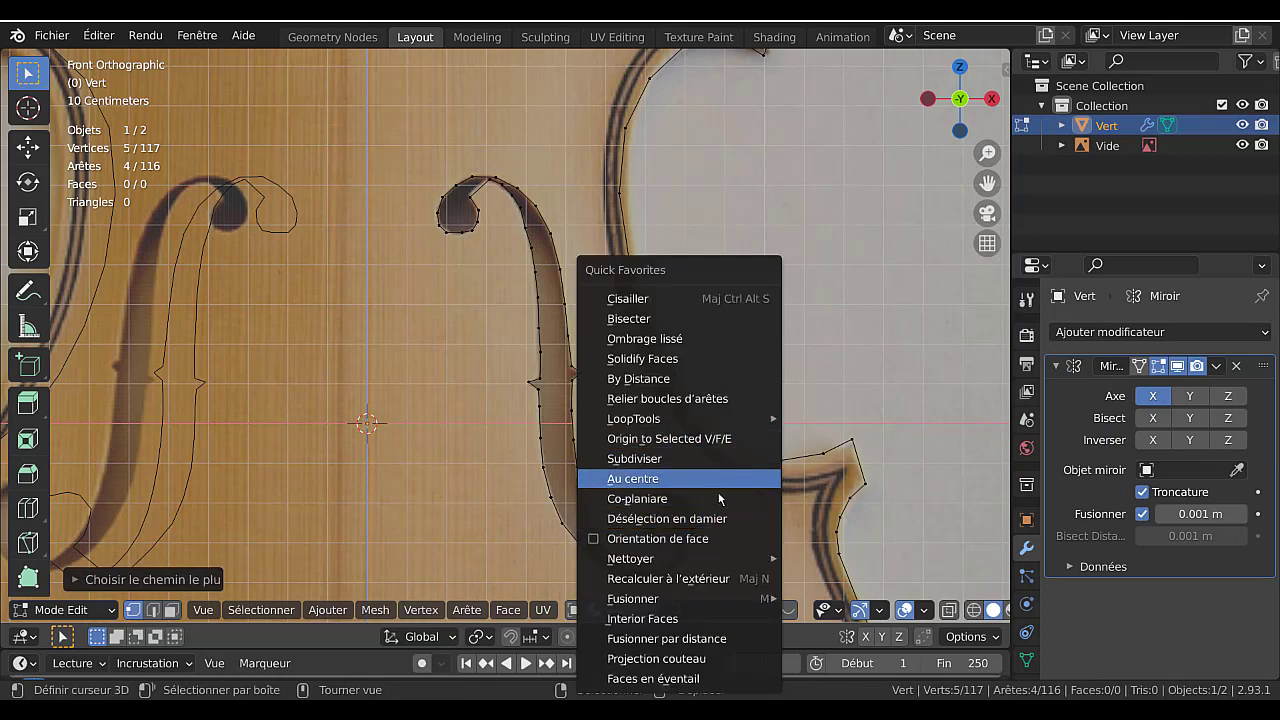
pyautogui.moveTo(706, 413)
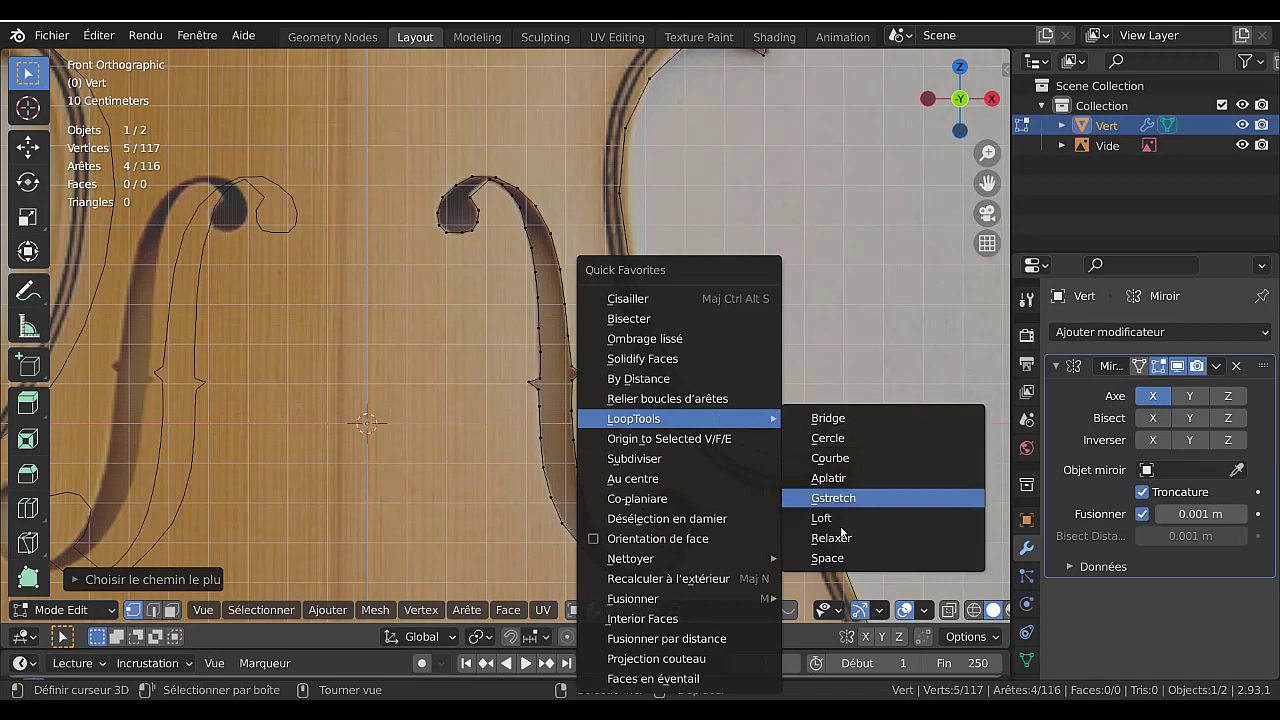
pyautogui.click(846, 540)
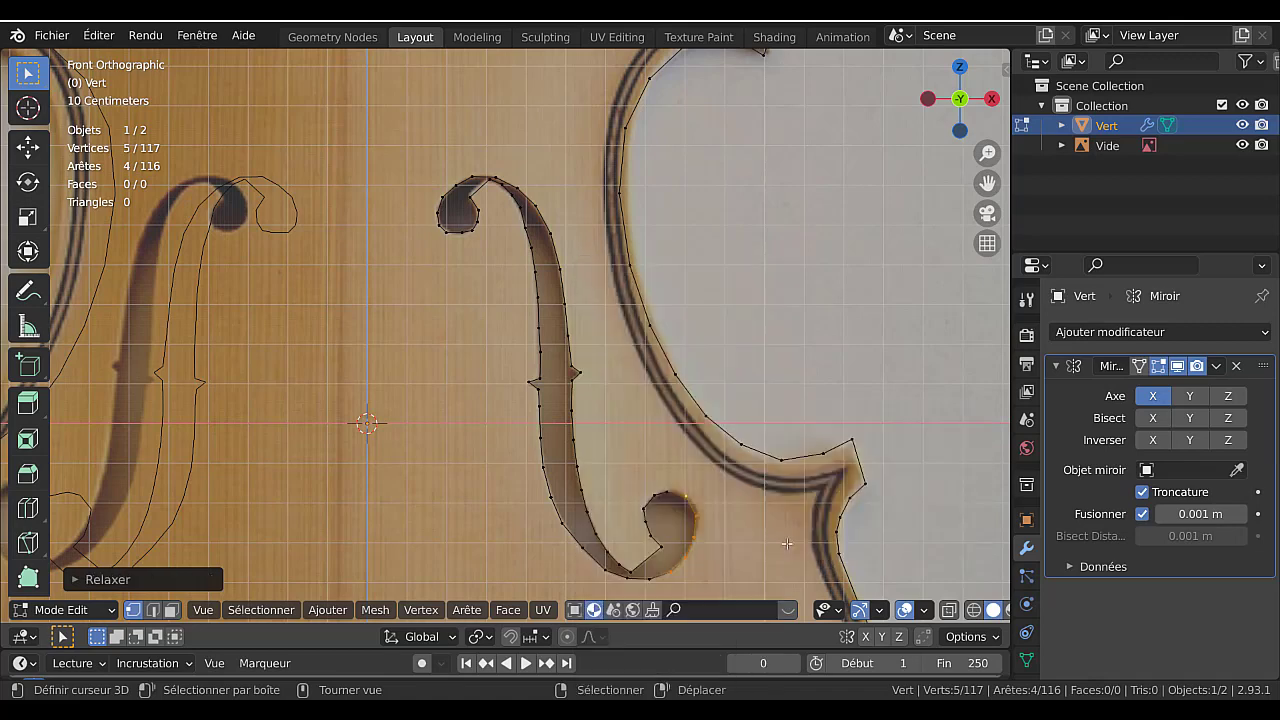
# Select the inner curve of the f-hole's lower round end and smooth it with LoopTools Relaxer.
pyautogui.click(660, 545)
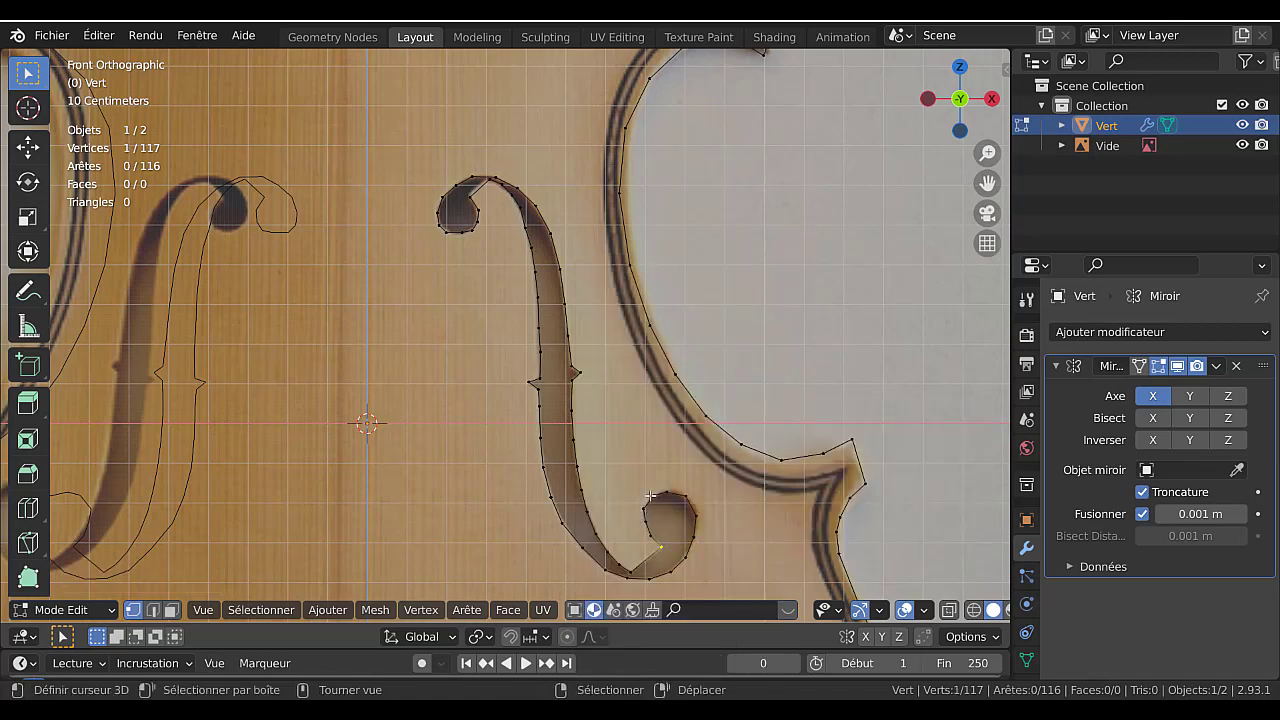
pyautogui.keyDown('ctrl'); pyautogui.click(650, 495); pyautogui.keyUp('ctrl')
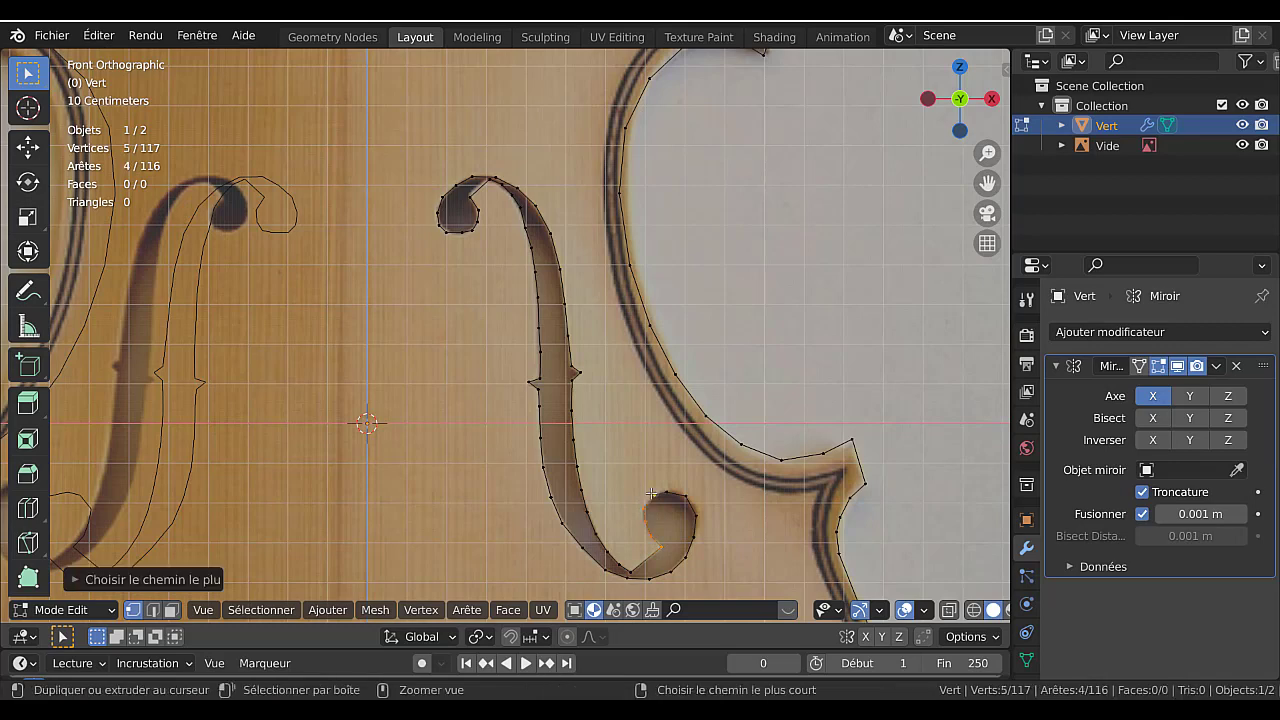
pyautogui.press('q')
pyautogui.moveTo(788, 396)
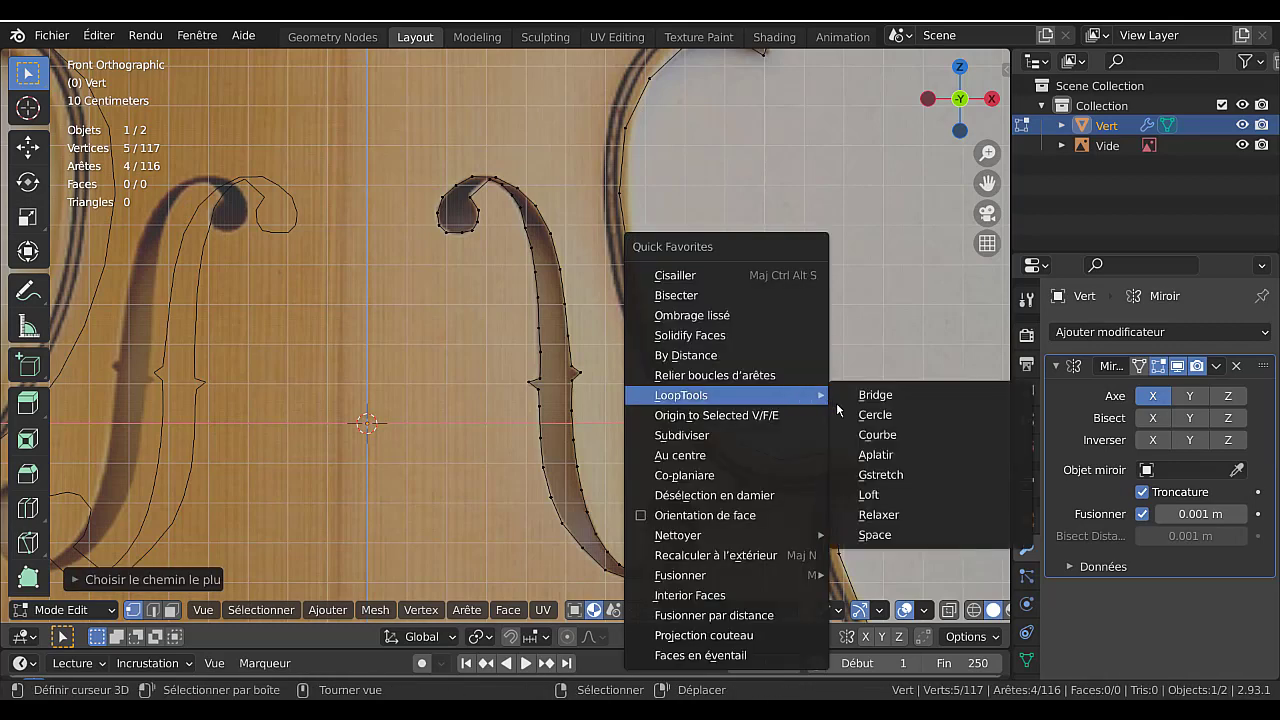
pyautogui.click(875, 515)
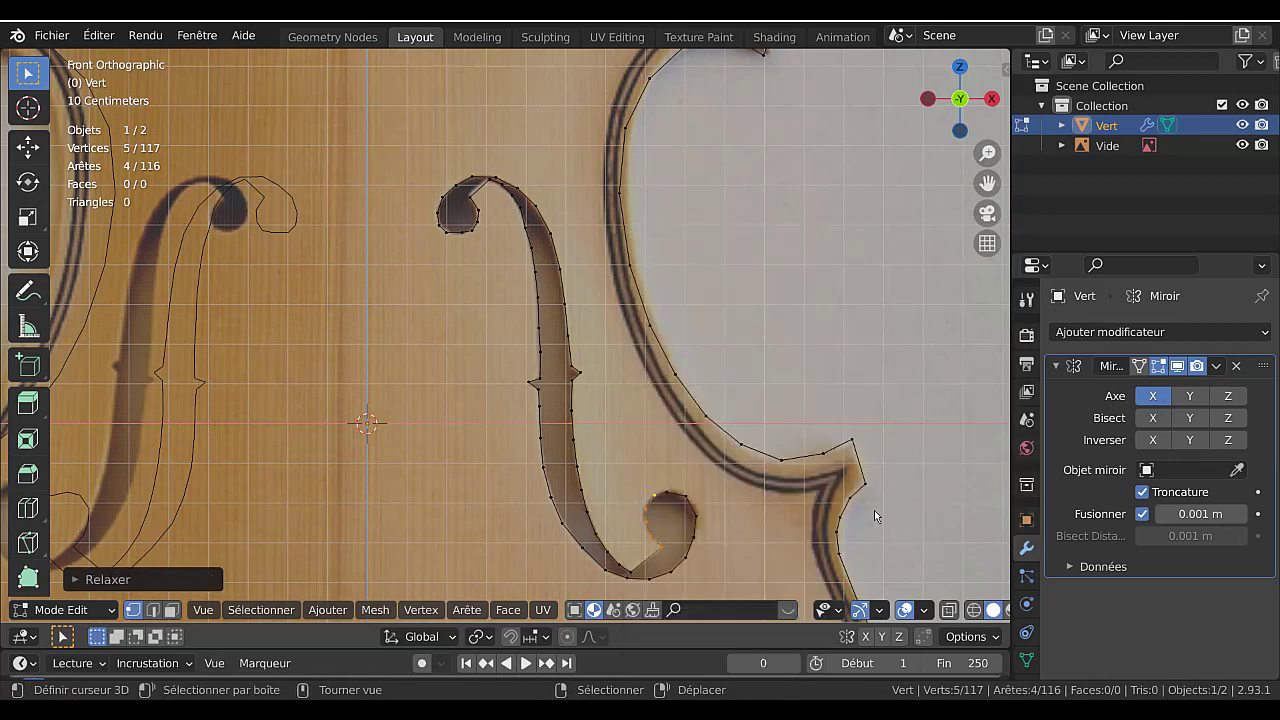
# Select the stem's inner edge path from below the inner notch to the f-hole's lowest part and smooth it with LoopTools Relaxer.
pyautogui.click(543, 407)
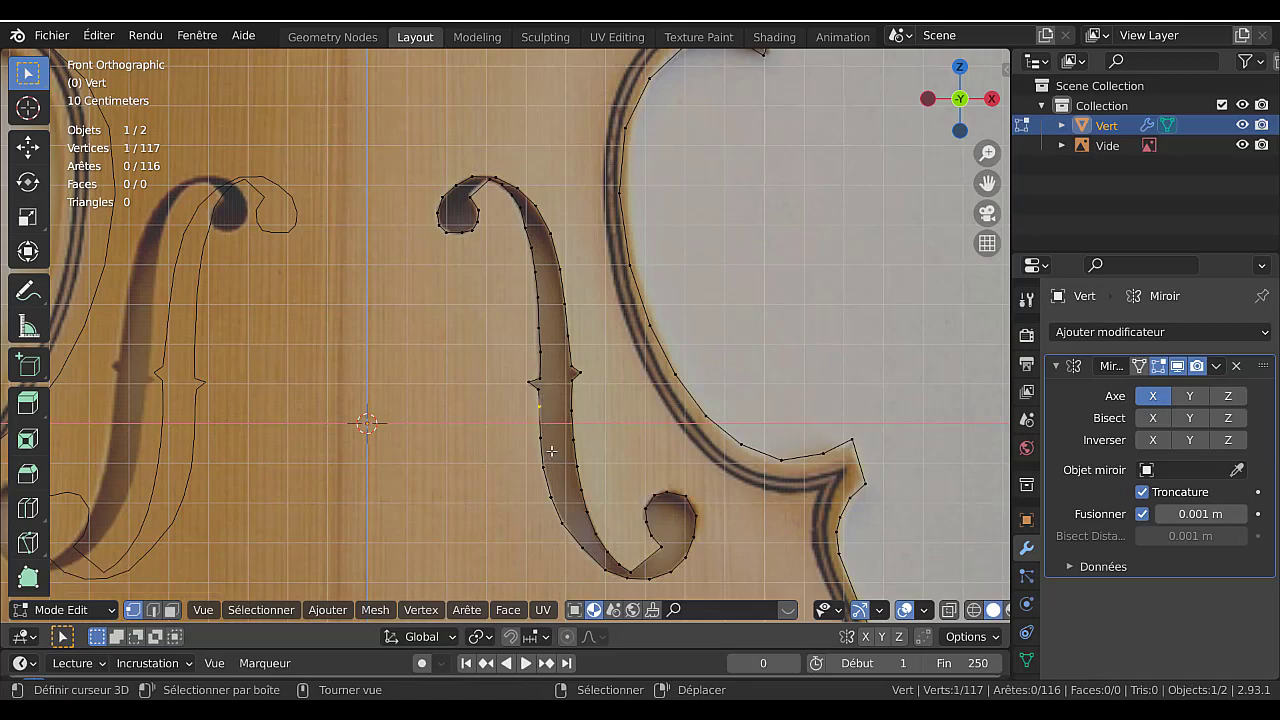
pyautogui.click(542, 394)
pyautogui.keyDown('ctrl'); pyautogui.click(625, 586); pyautogui.keyUp('ctrl')
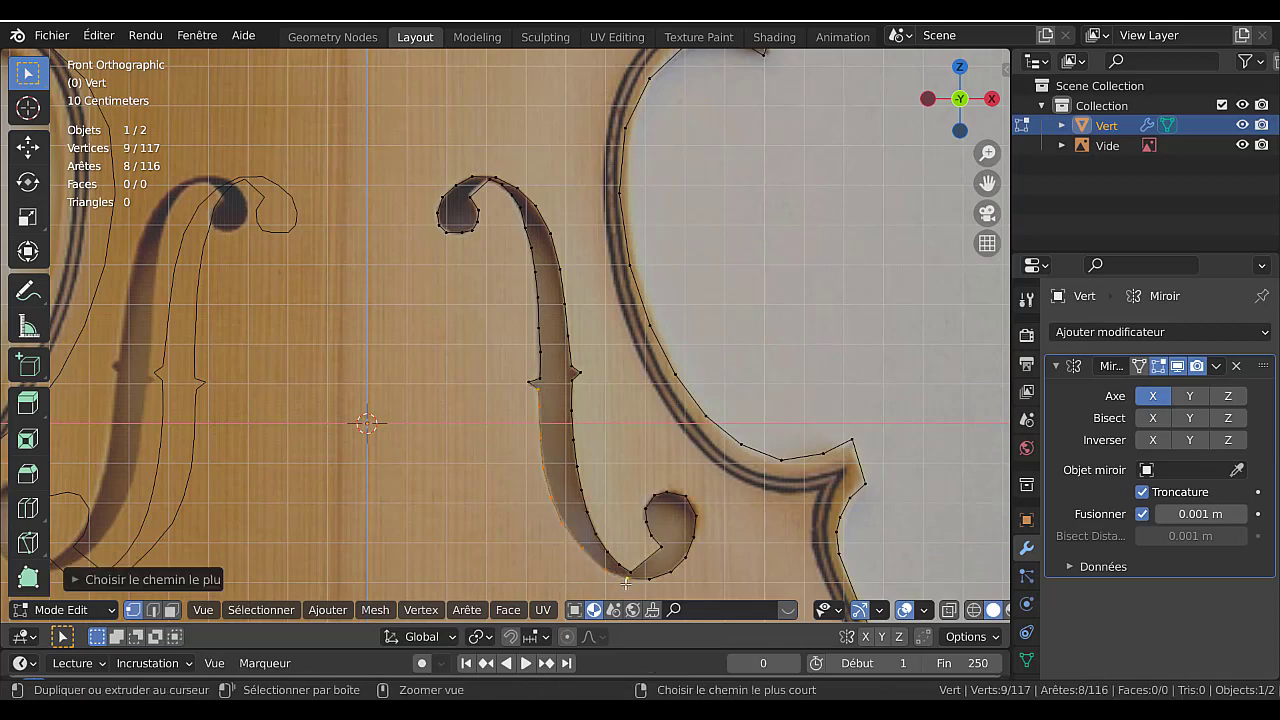
pyautogui.press('q')
pyautogui.moveTo(800, 332)
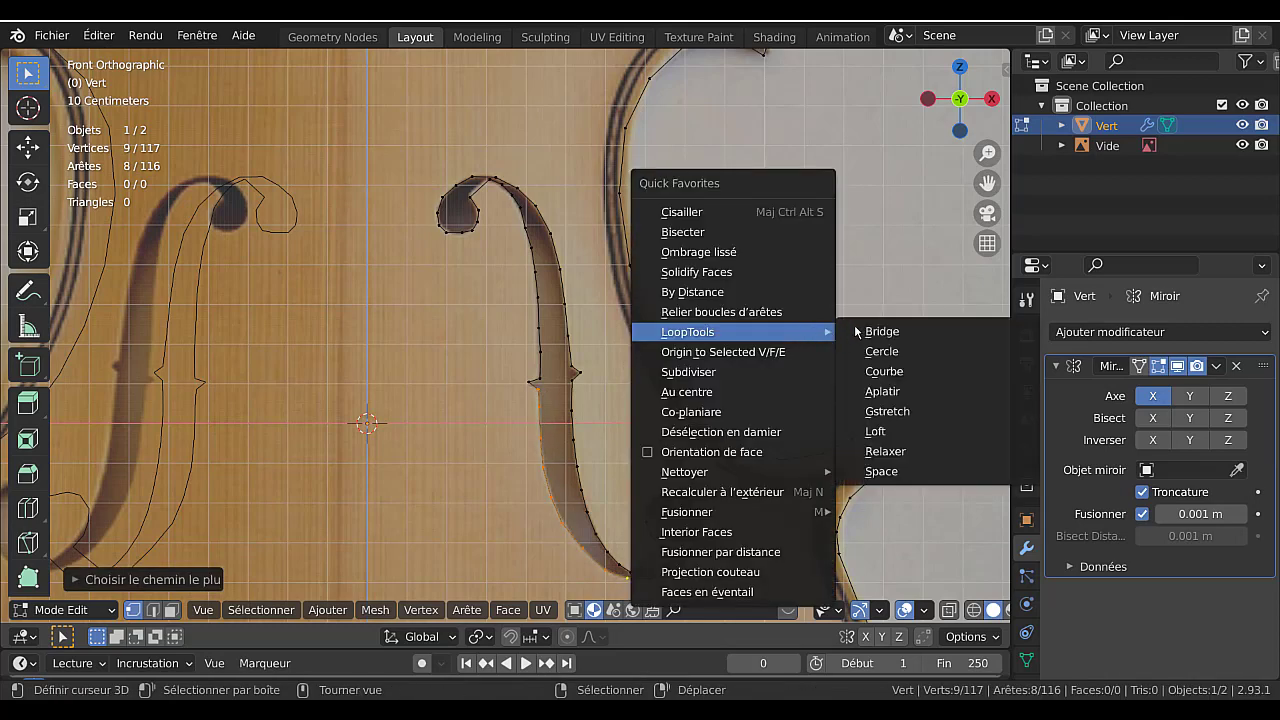
pyautogui.click(898, 449)
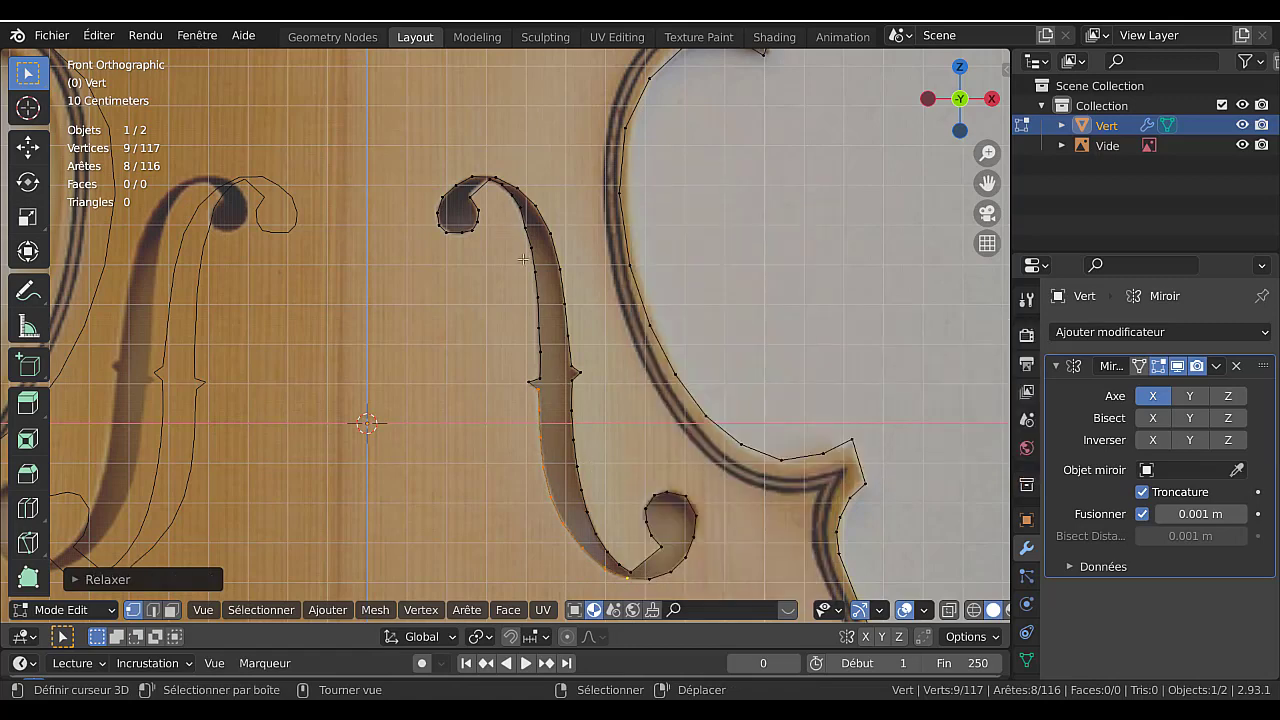
# Select the path around the underside of the f-hole's upper round end and smooth it with LoopTools Relaxer.
pyautogui.scroll(-5, 528, 314)
pyautogui.scroll(5, 572, 335)
pyautogui.keyDown('shift'); pyautogui.moveTo(553, 317); pyautogui.dragTo(623, 404, button='middle'); pyautogui.keyUp('shift')
pyautogui.scroll(3, 557, 321)
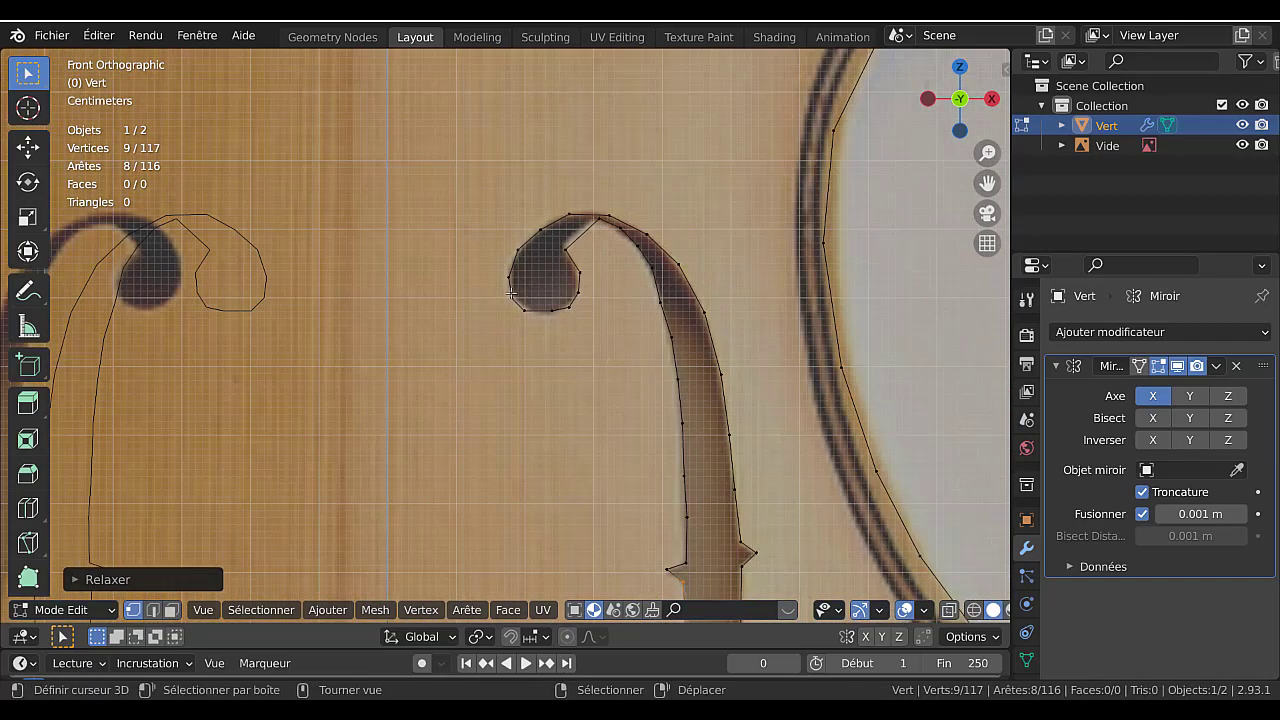
pyautogui.click(512, 290)
pyautogui.keyDown('ctrl'); pyautogui.click(579, 273); pyautogui.keyUp('ctrl')
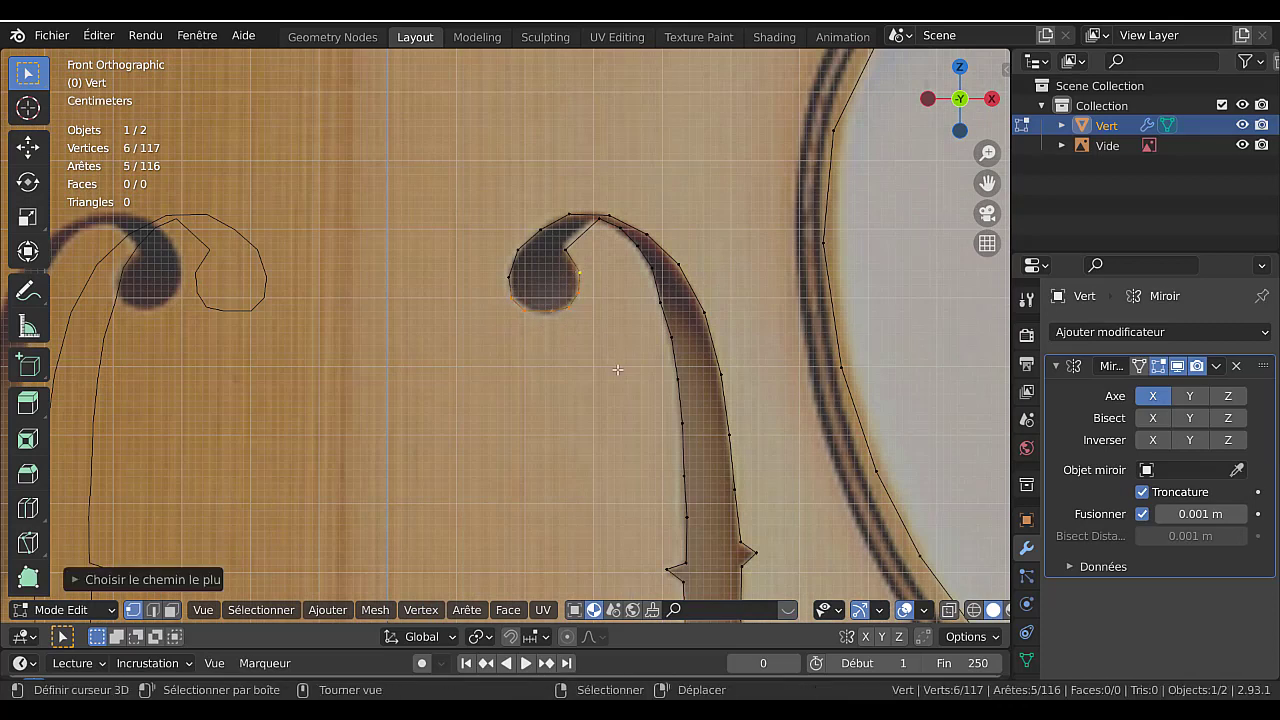
pyautogui.press('q')
pyautogui.moveTo(621, 372)
pyautogui.click(706, 488)
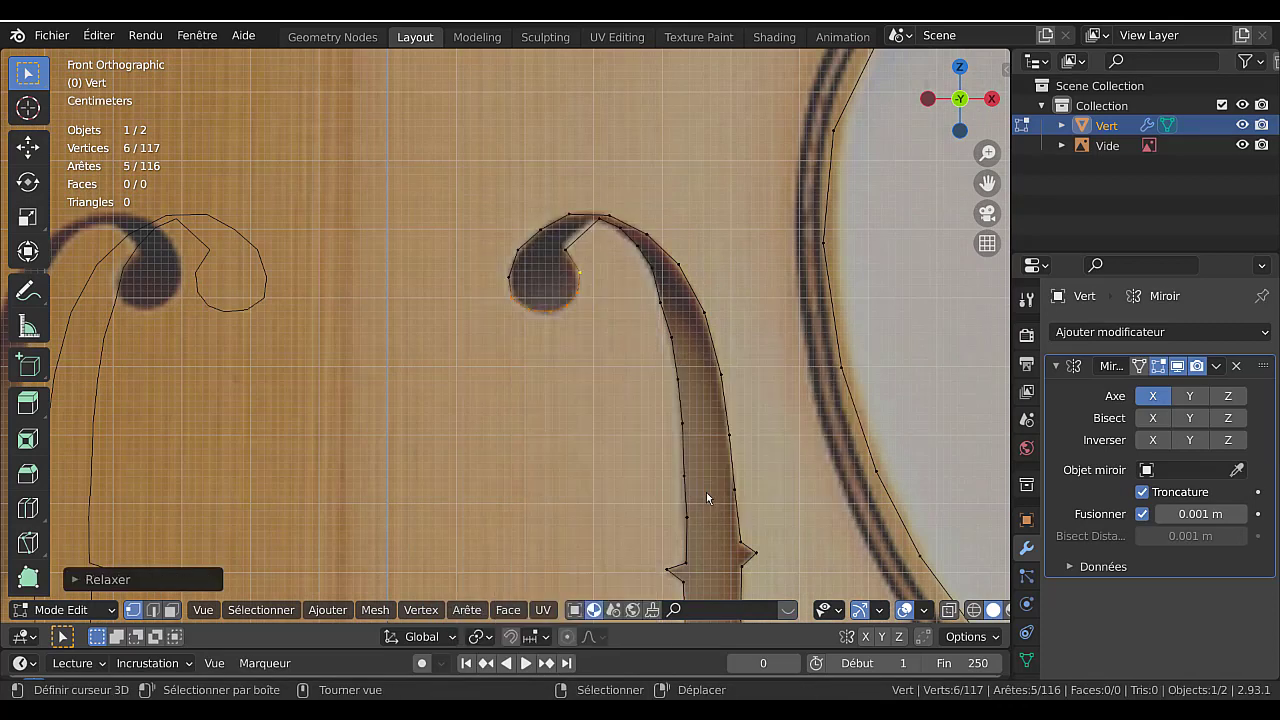
# Select the outer path from the side of the f-hole's upper round end to its crest and smooth it with LoopTools Relaxer.
pyautogui.click(510, 284)
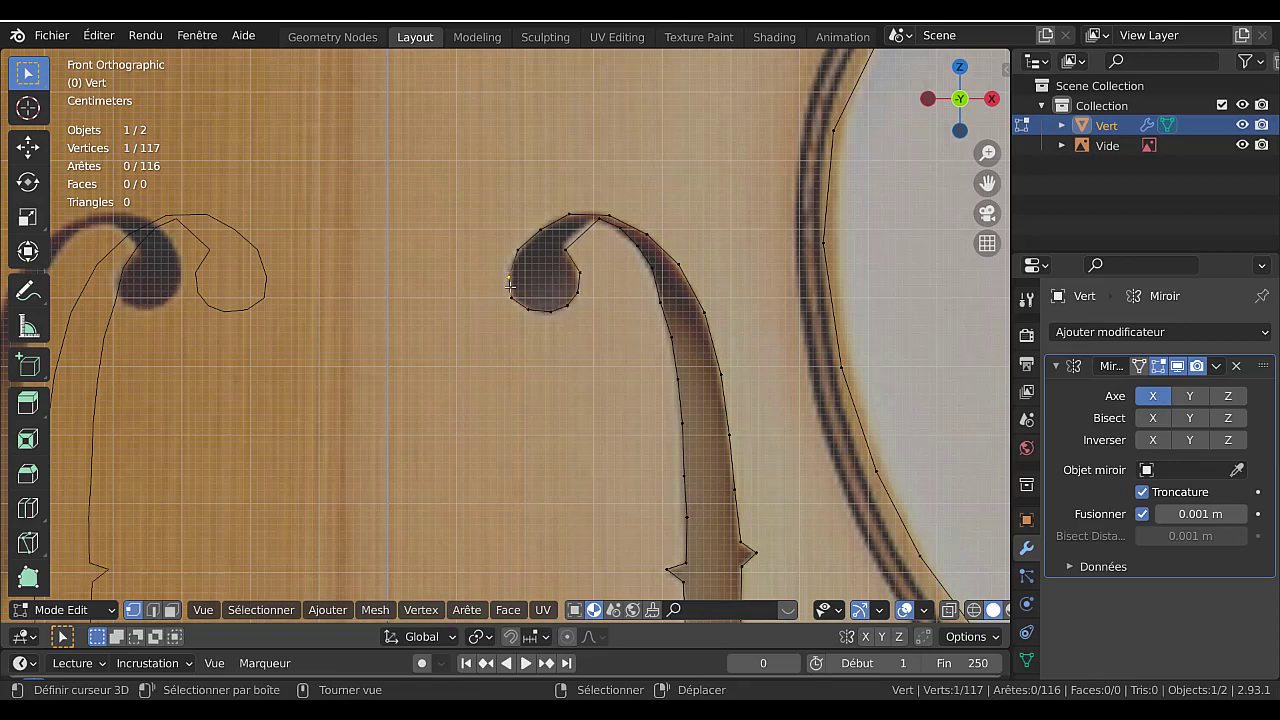
pyautogui.keyDown('ctrl'); pyautogui.click(565, 208); pyautogui.keyUp('ctrl')
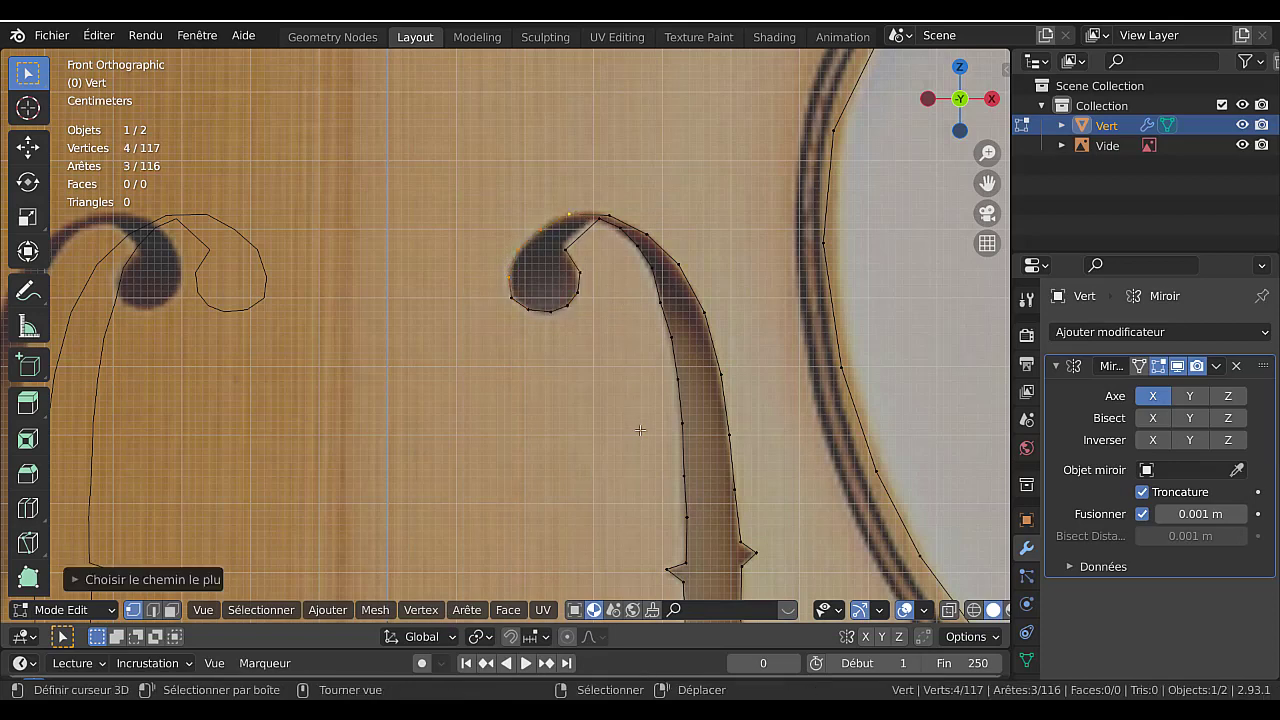
pyautogui.press('q')
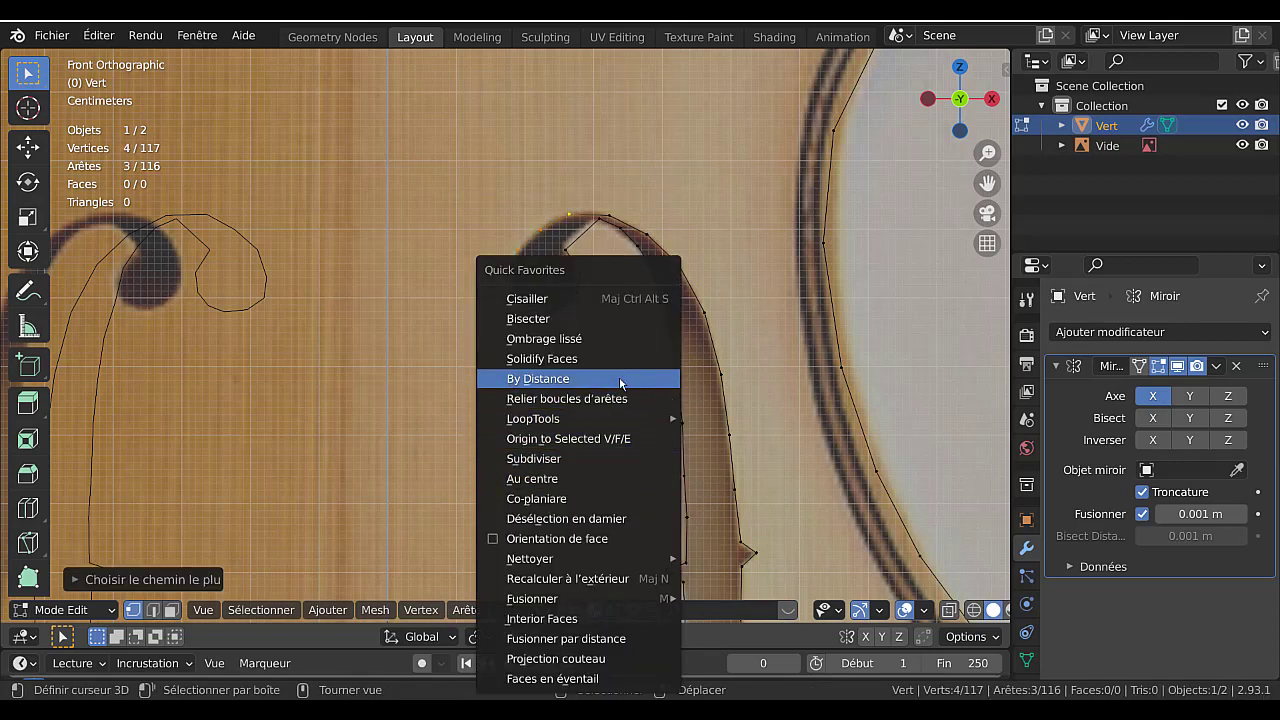
pyautogui.moveTo(627, 419)
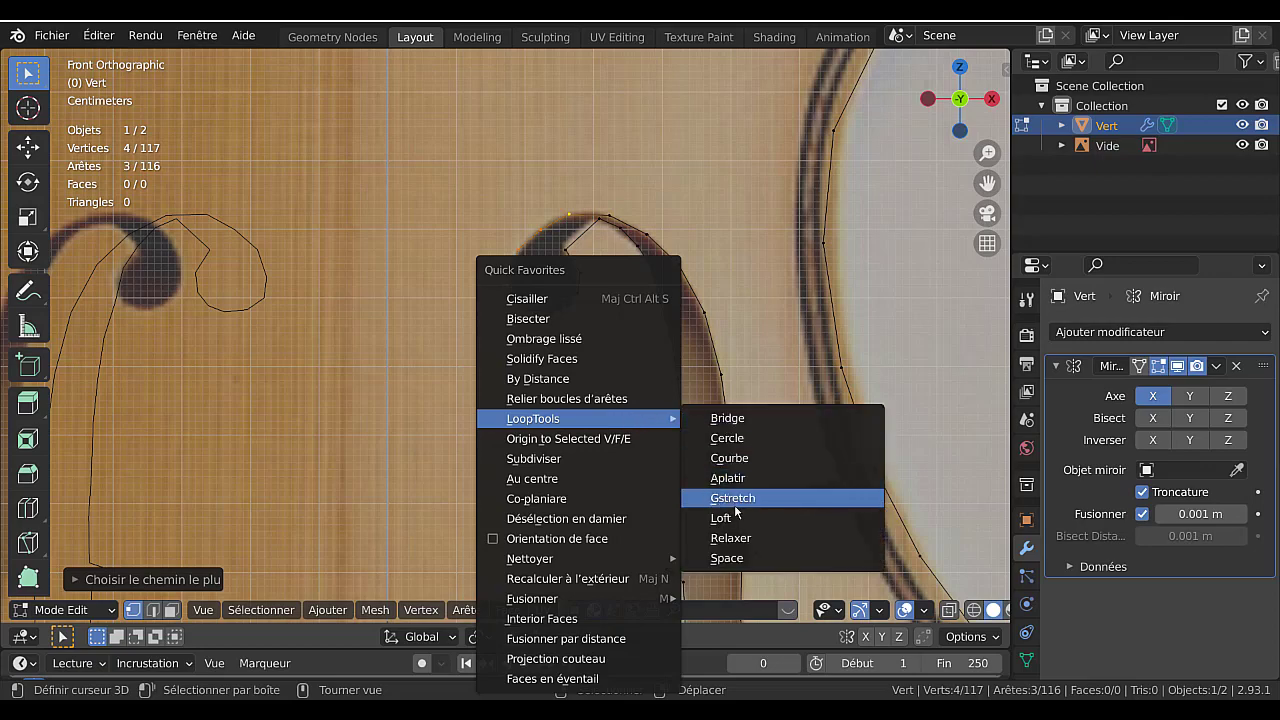
pyautogui.click(732, 538)
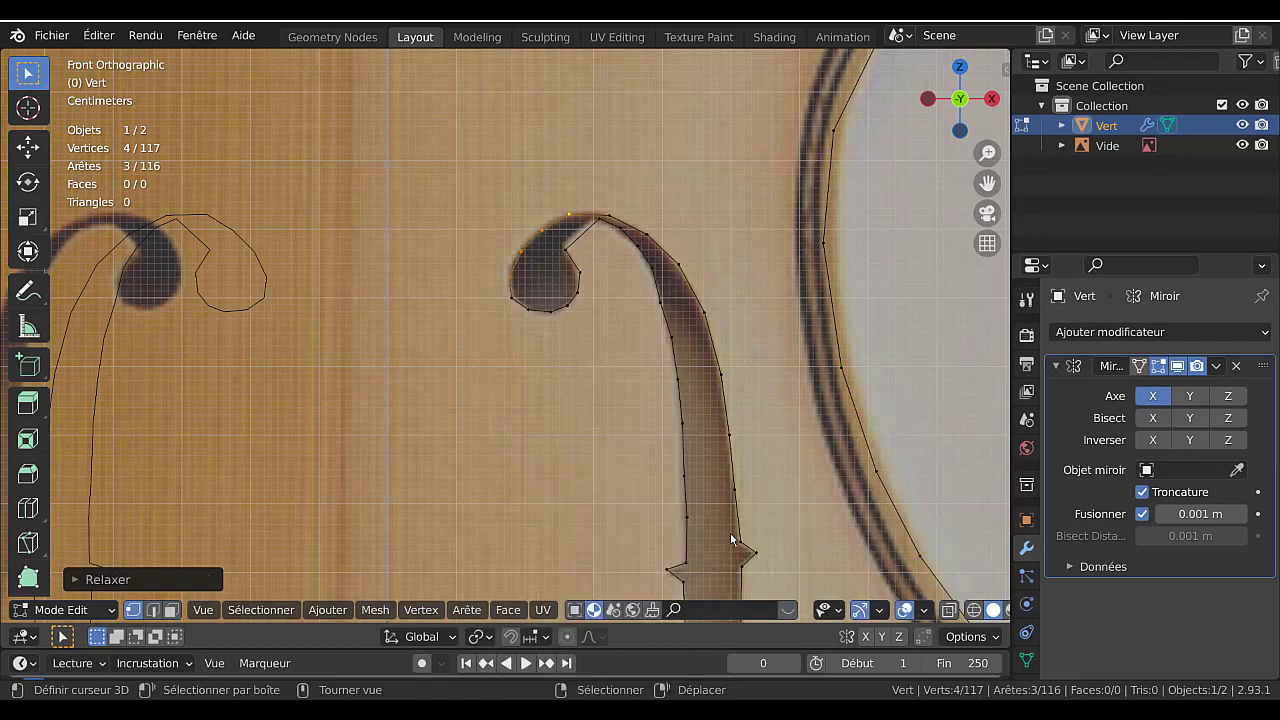
# Select the whole linked violin body outline and try smoothing it with LoopTools Relaxer.
pyautogui.scroll(-5, 727, 513)
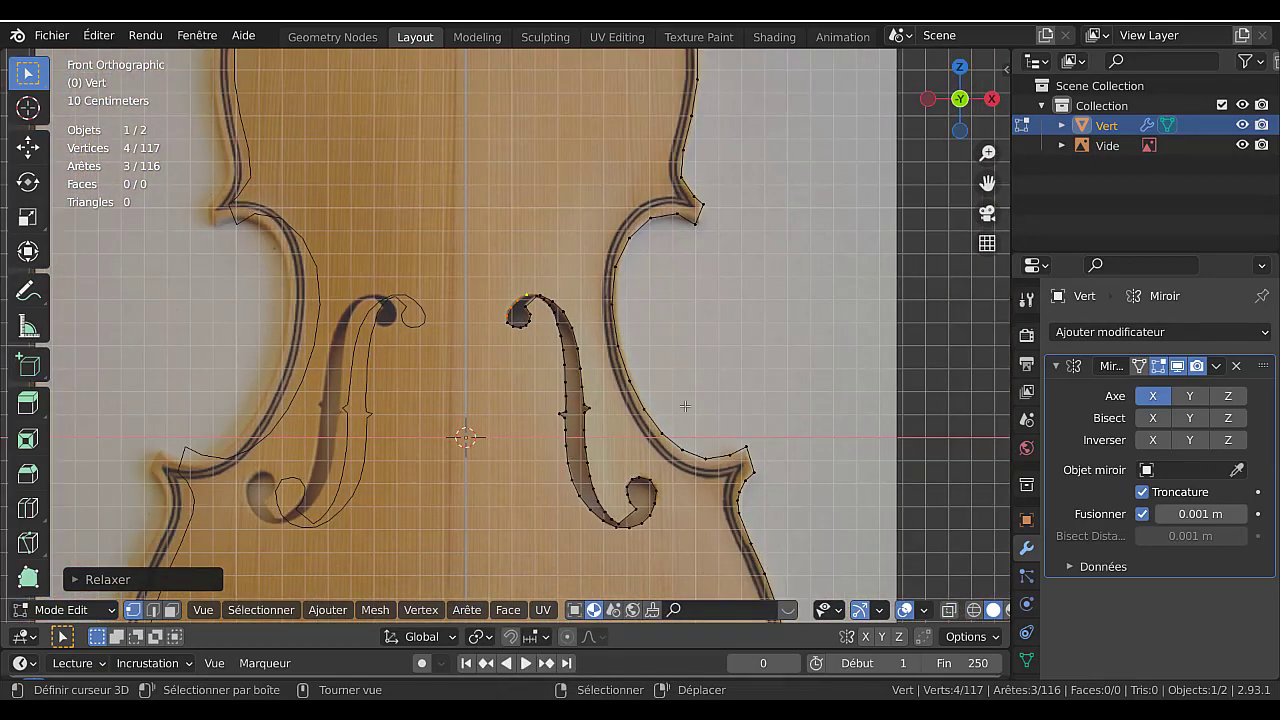
pyautogui.click(629, 376)
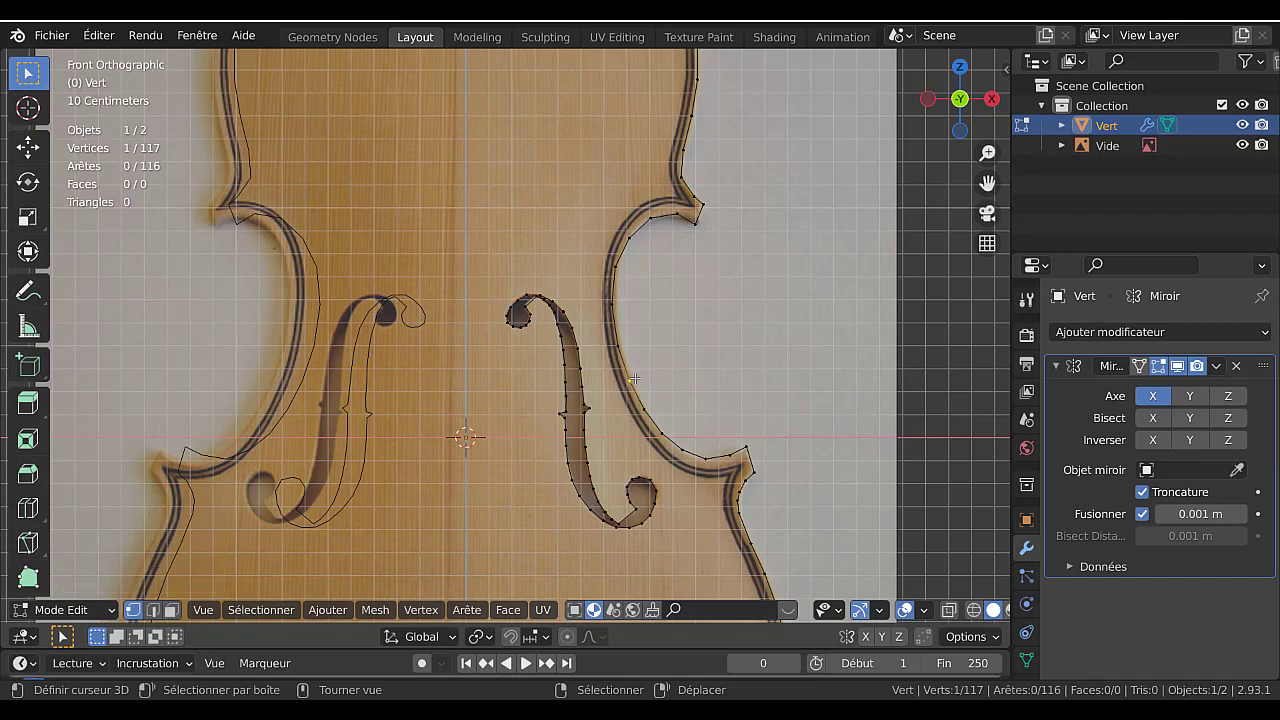
pyautogui.press('l')
pyautogui.scroll(-4, 664, 426)
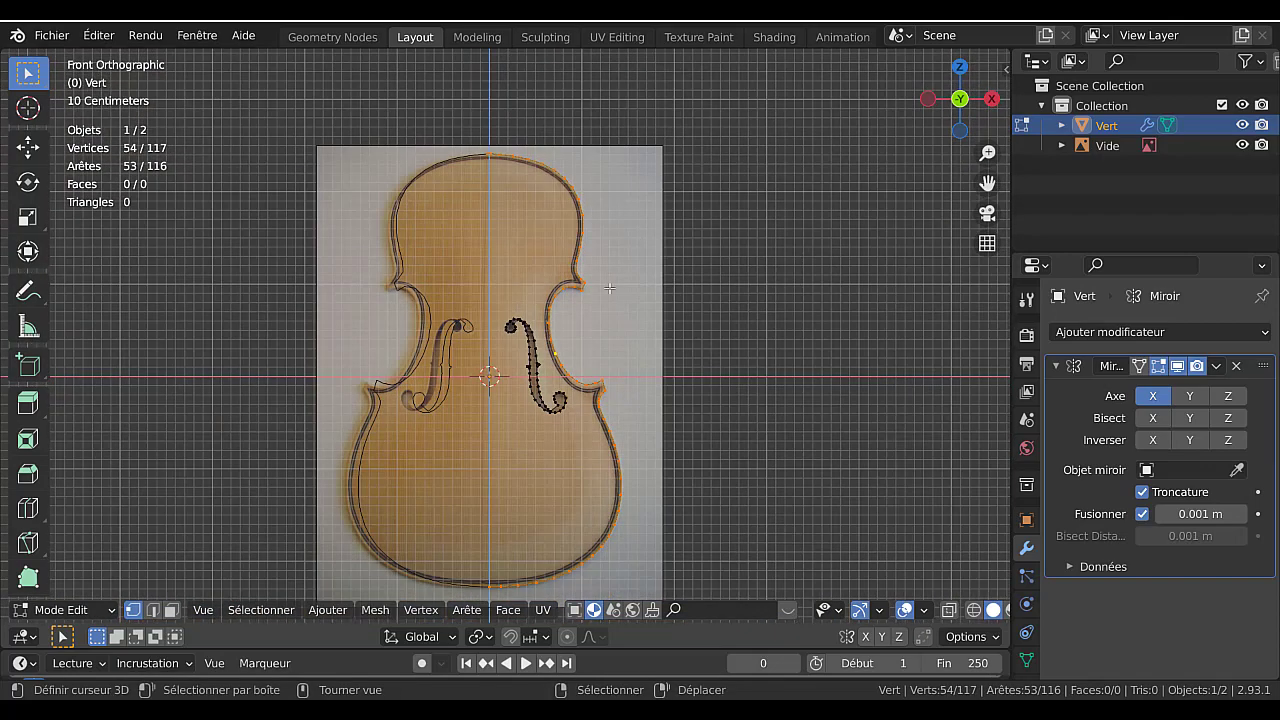
pyautogui.press('q')
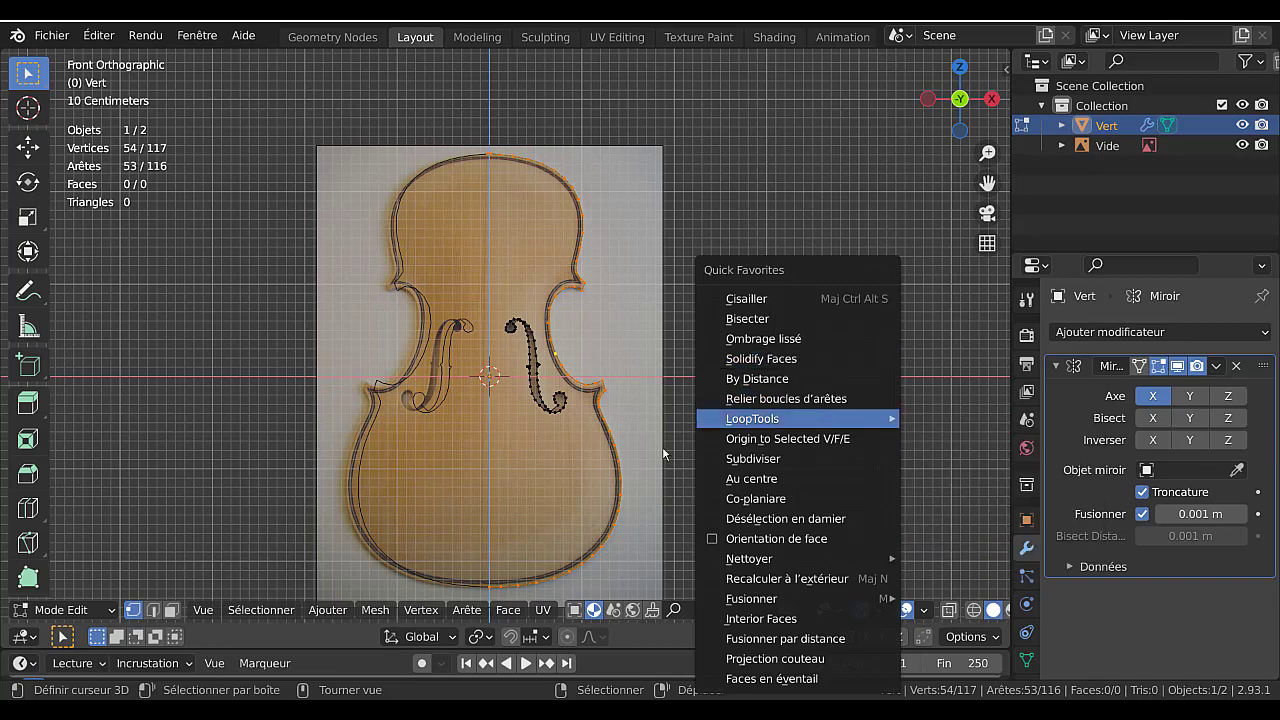
pyautogui.scroll(3, 644, 400)
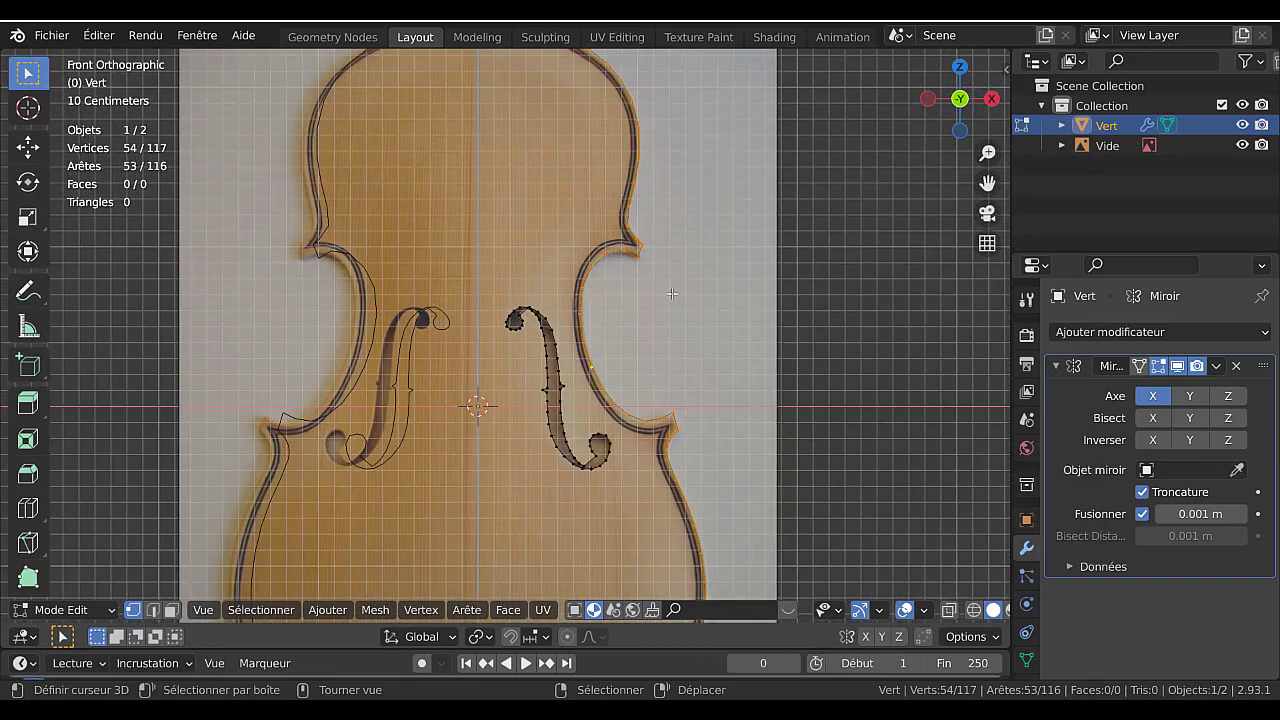
pyautogui.keyDown('shift'); pyautogui.moveTo(695, 365); pyautogui.dragTo(594, 295, button='middle'); pyautogui.keyUp('shift')
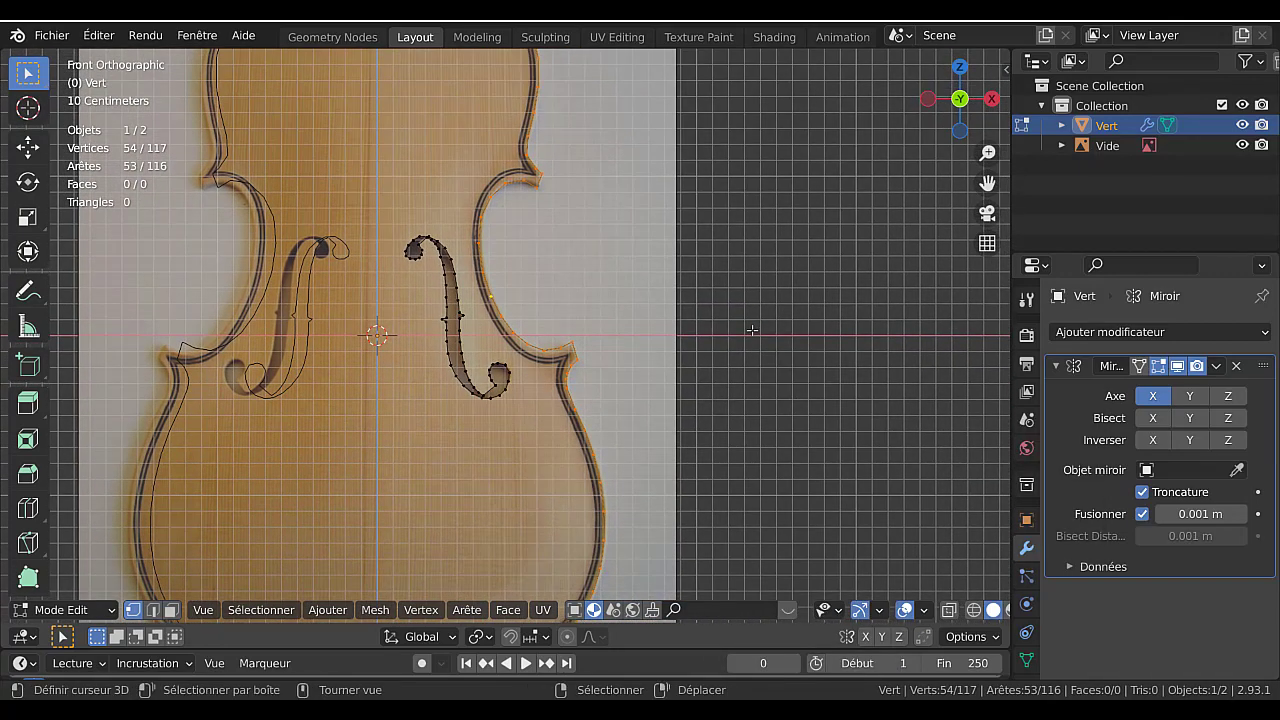
pyautogui.press('q')
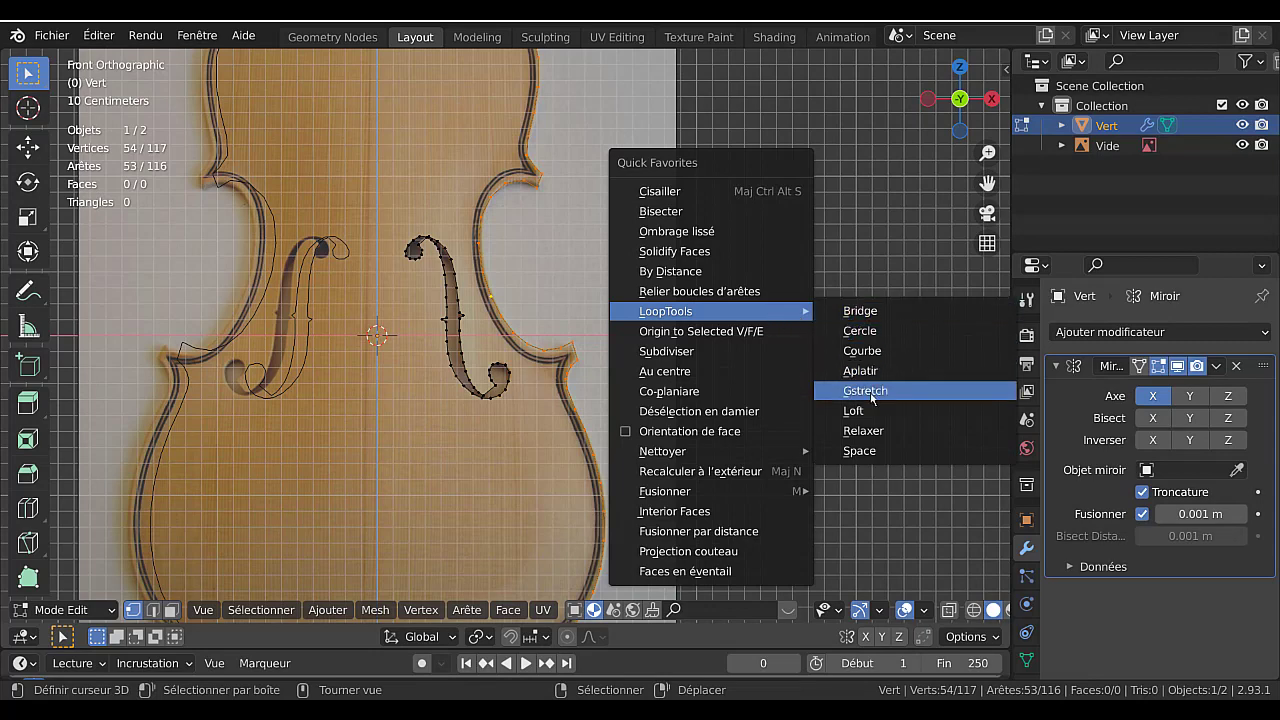
pyautogui.click(866, 433)
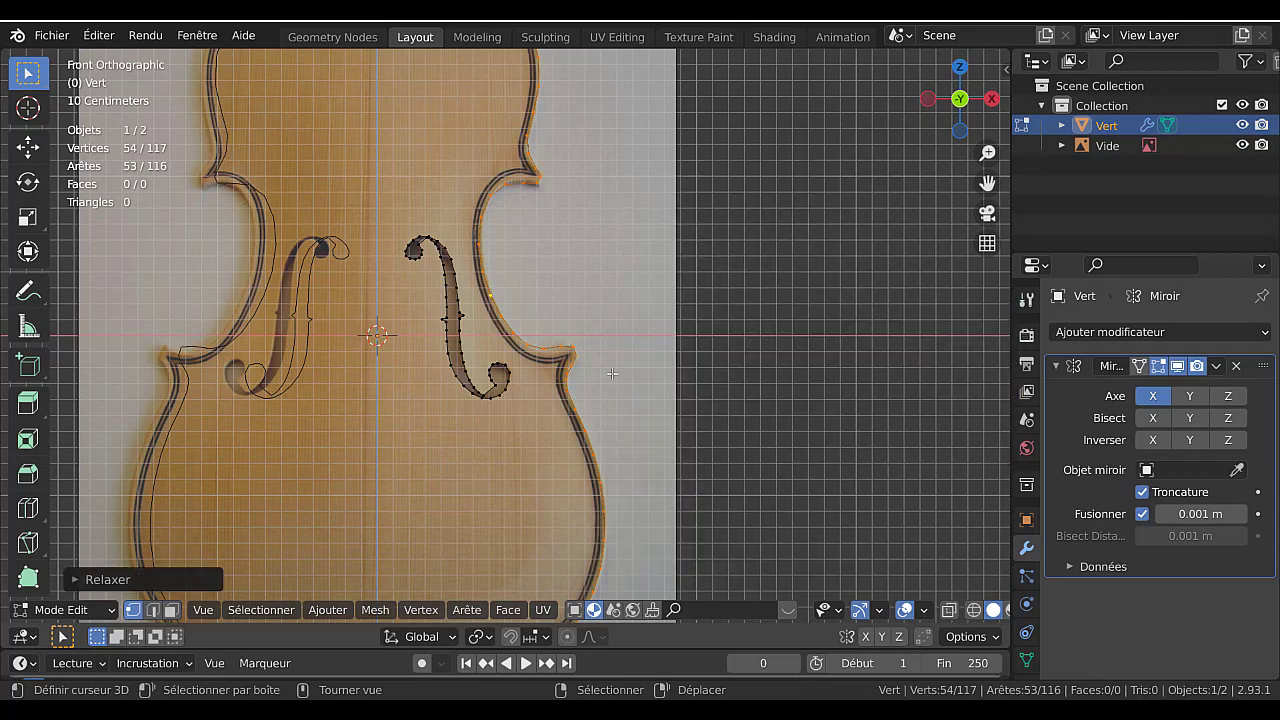
pyautogui.scroll(2, 612, 373)
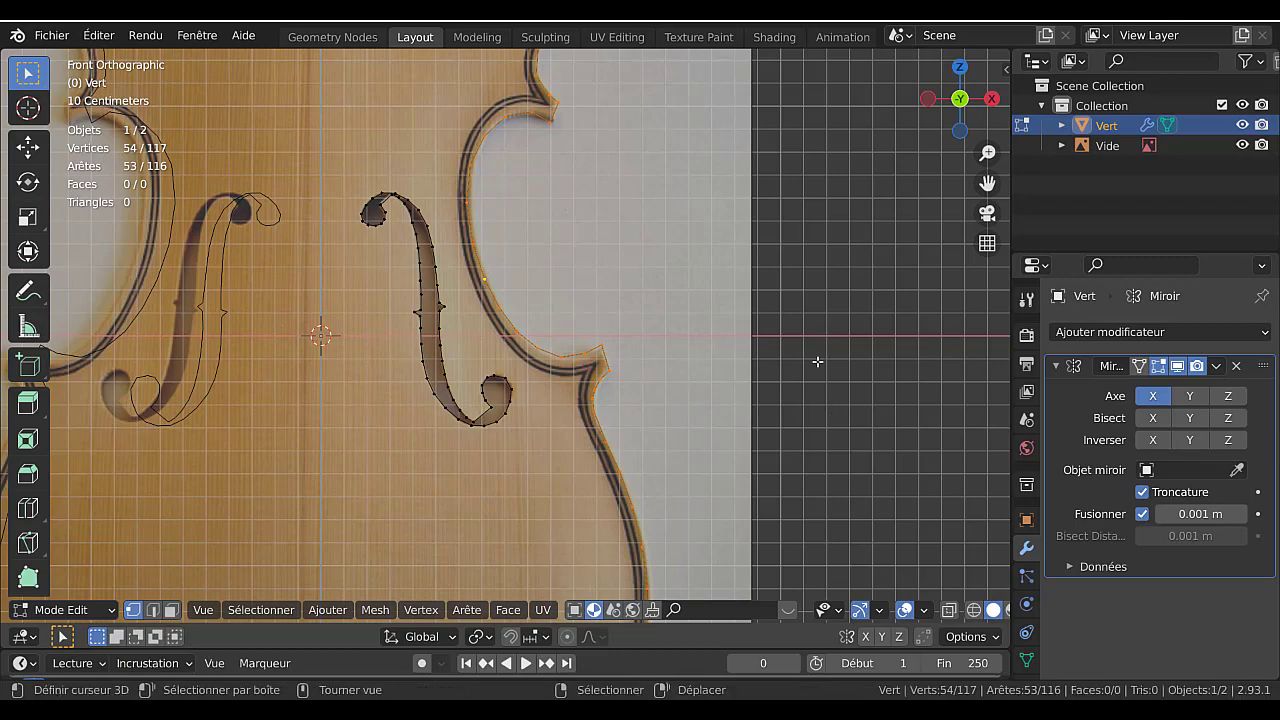
pyautogui.scroll(-3, 817, 361)
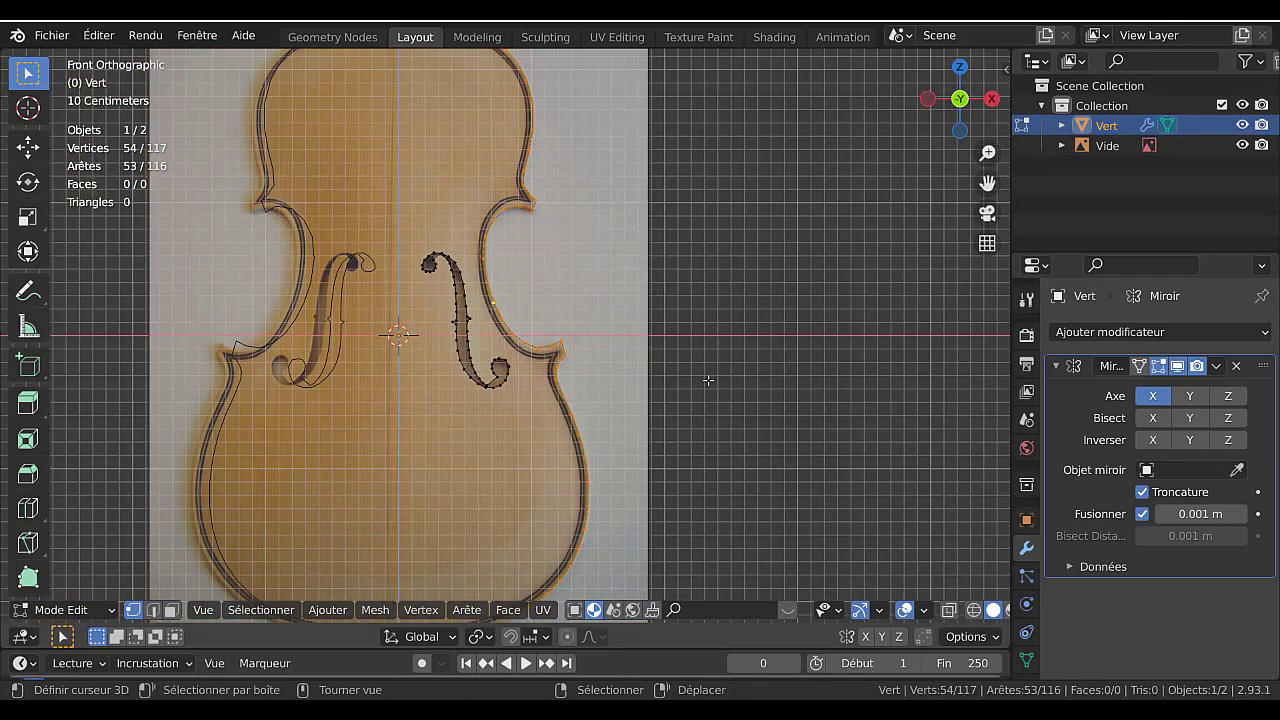
pyautogui.keyDown('shift'); pyautogui.moveTo(729, 380); pyautogui.dragTo(827, 365, button='middle'); pyautogui.keyUp('shift')
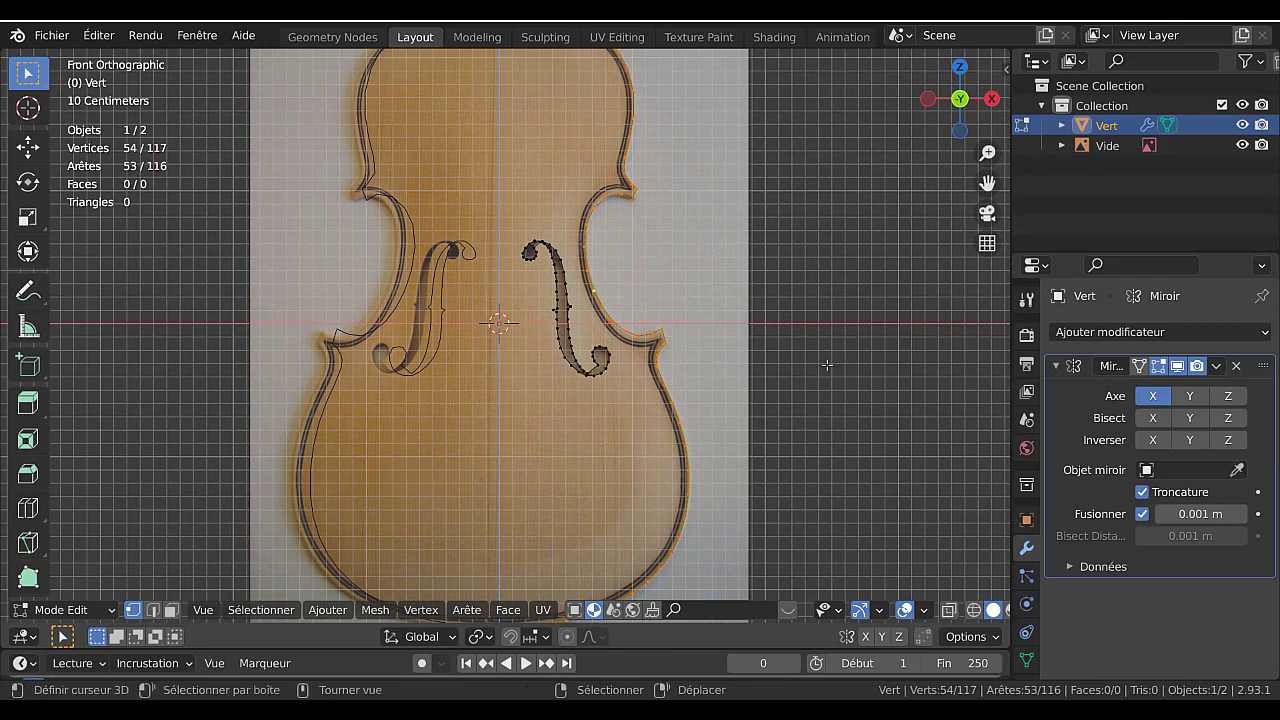
pyautogui.scroll(-1, 827, 365)
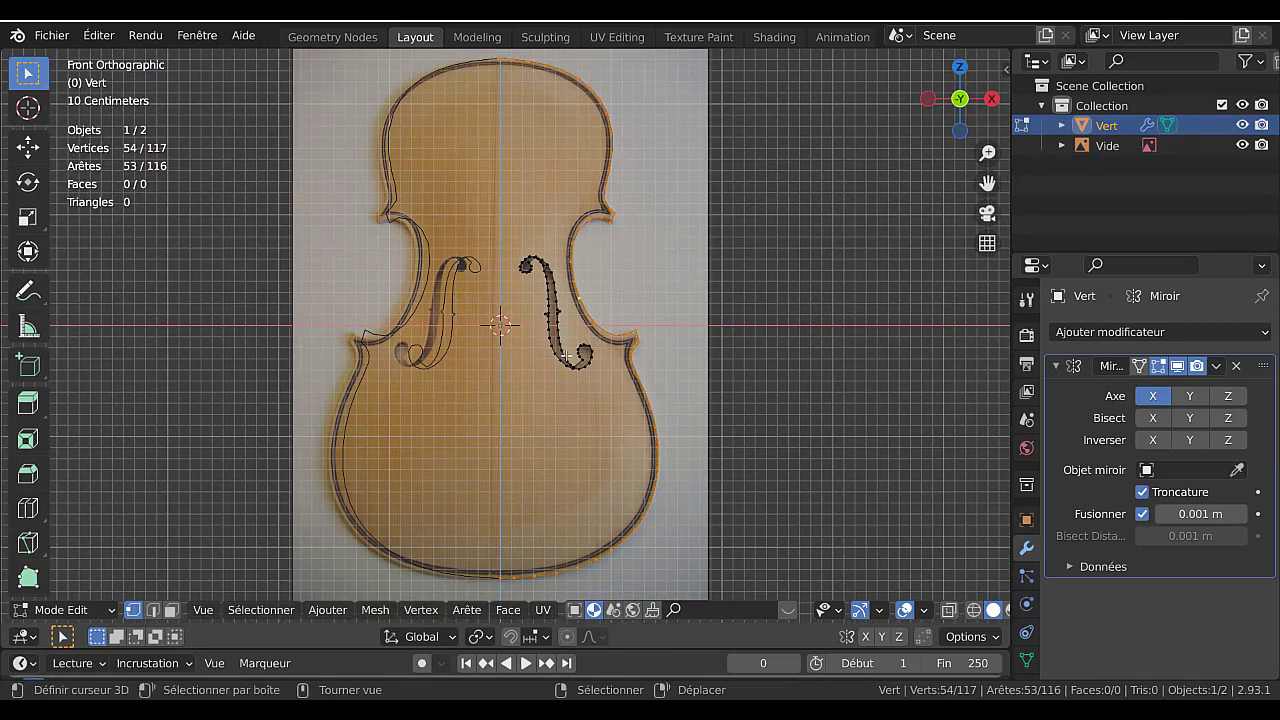
# Select the complete linked f-hole outline, separate it into its own object and return to Object Mode.
pyautogui.scroll(1, 558, 352)
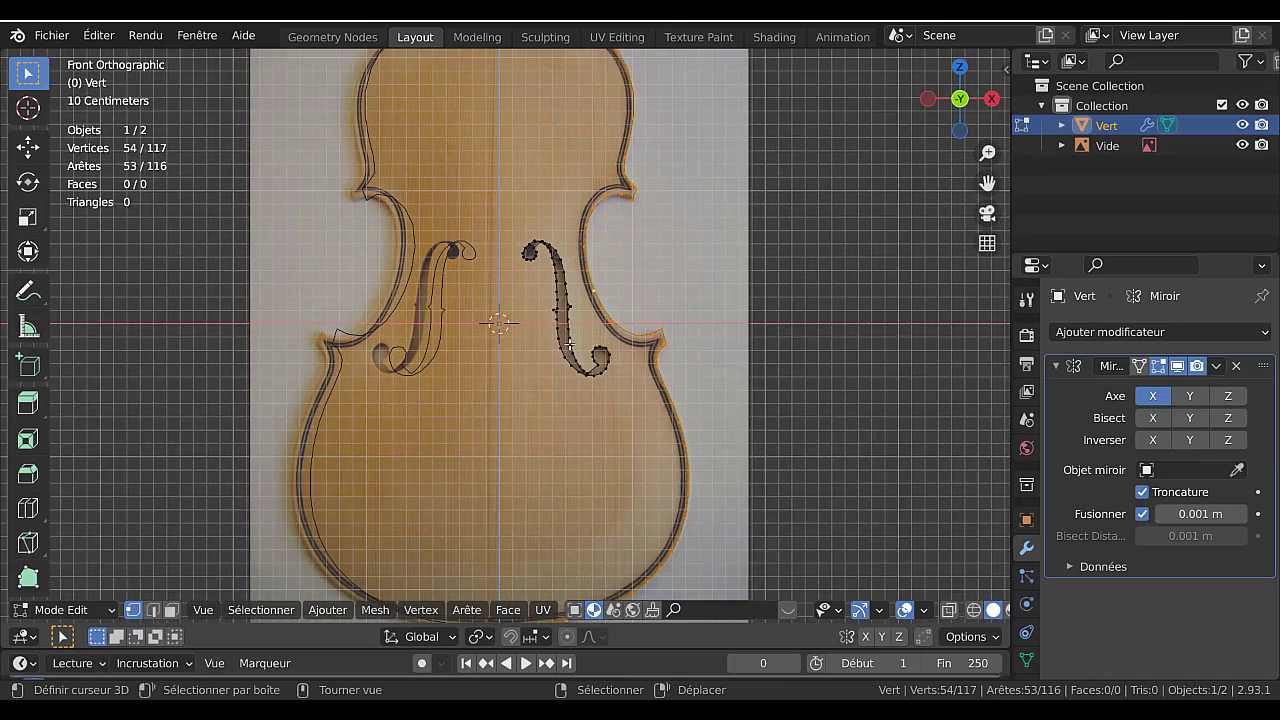
pyautogui.click(570, 337)
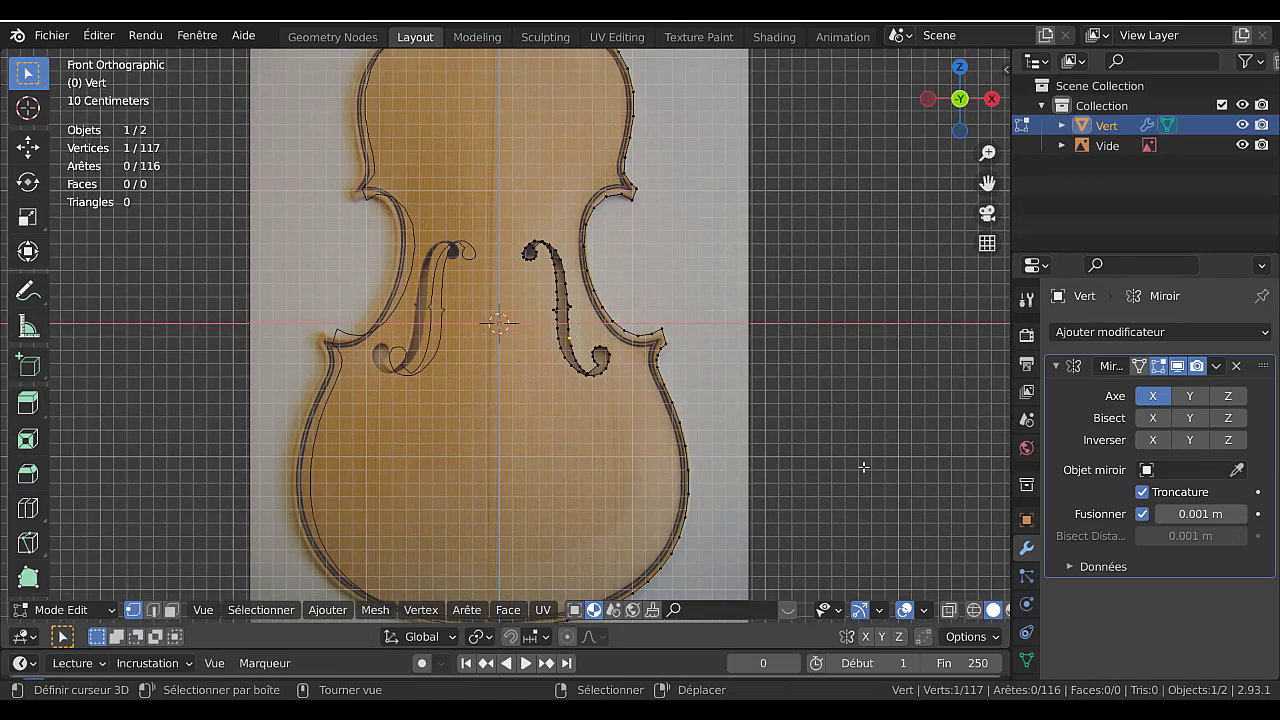
pyautogui.hotkey('ctrl', 'l')
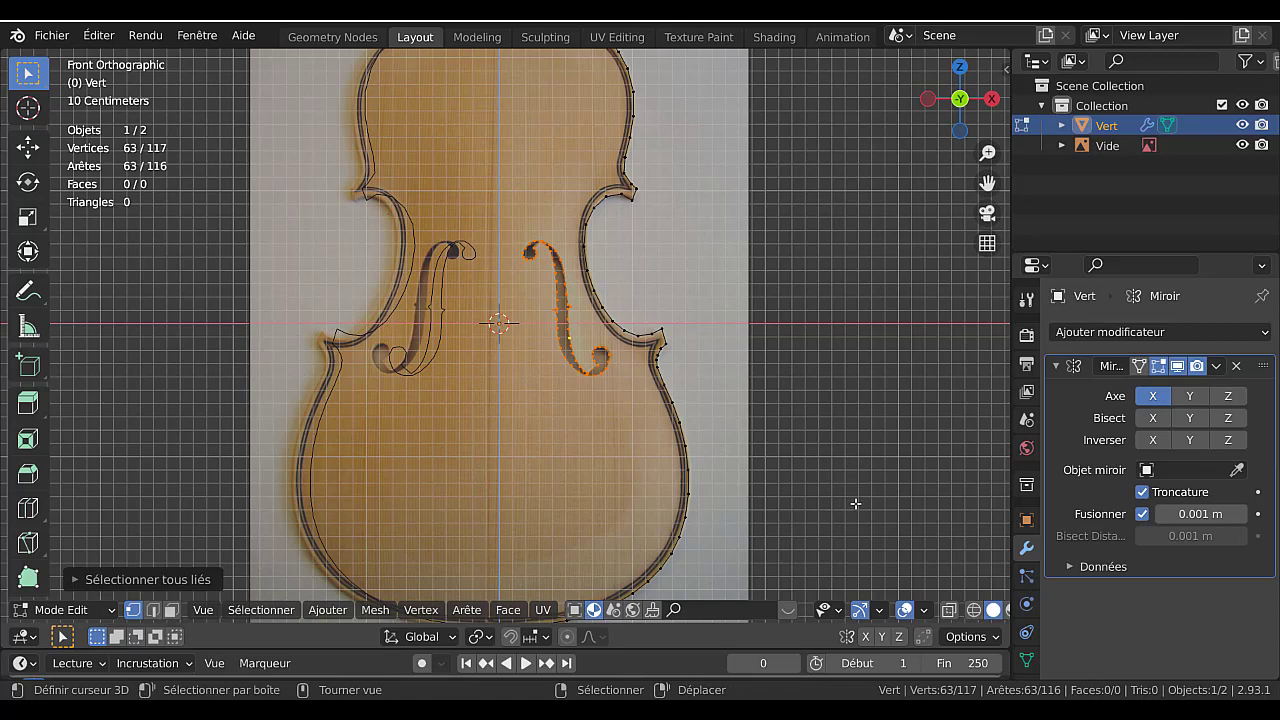
pyautogui.press('p')
pyautogui.click(855, 505)
pyautogui.press('Tab')
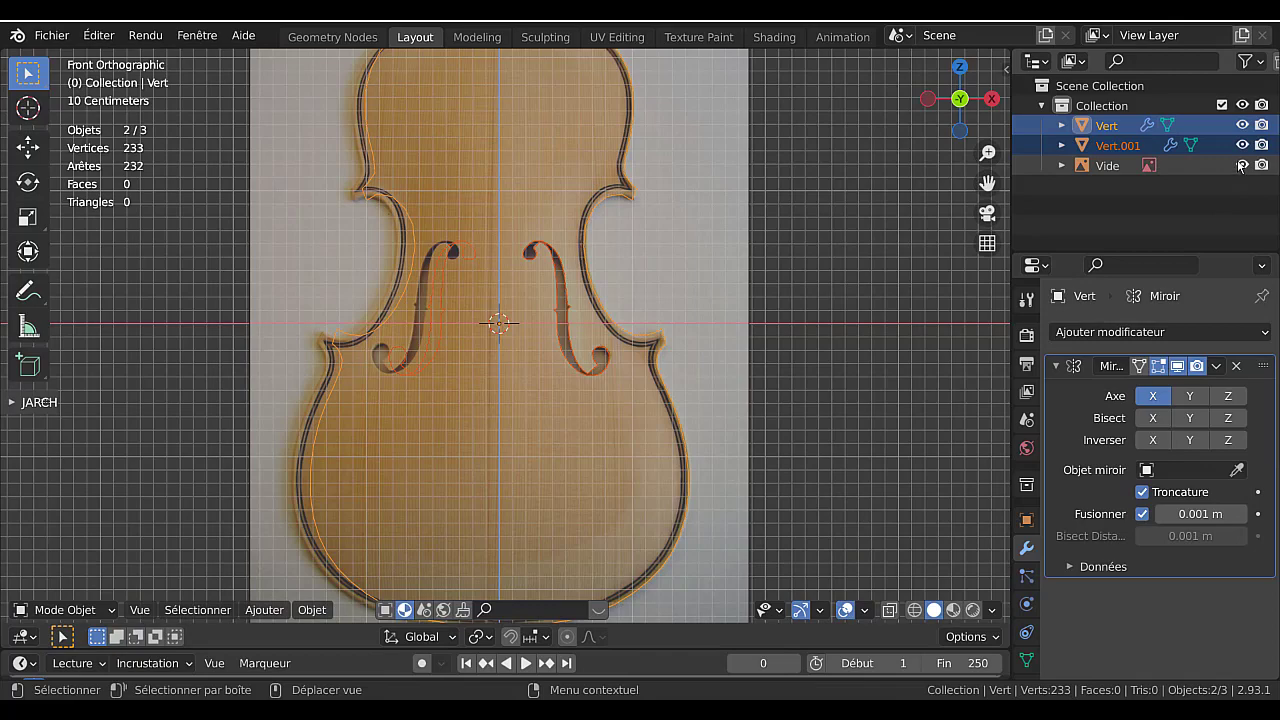
# Apply the Mirror modifier on the body outline object and on the separated f-hole object.
pyautogui.scroll(-3, 832, 440)
pyautogui.scroll(1, 832, 440)
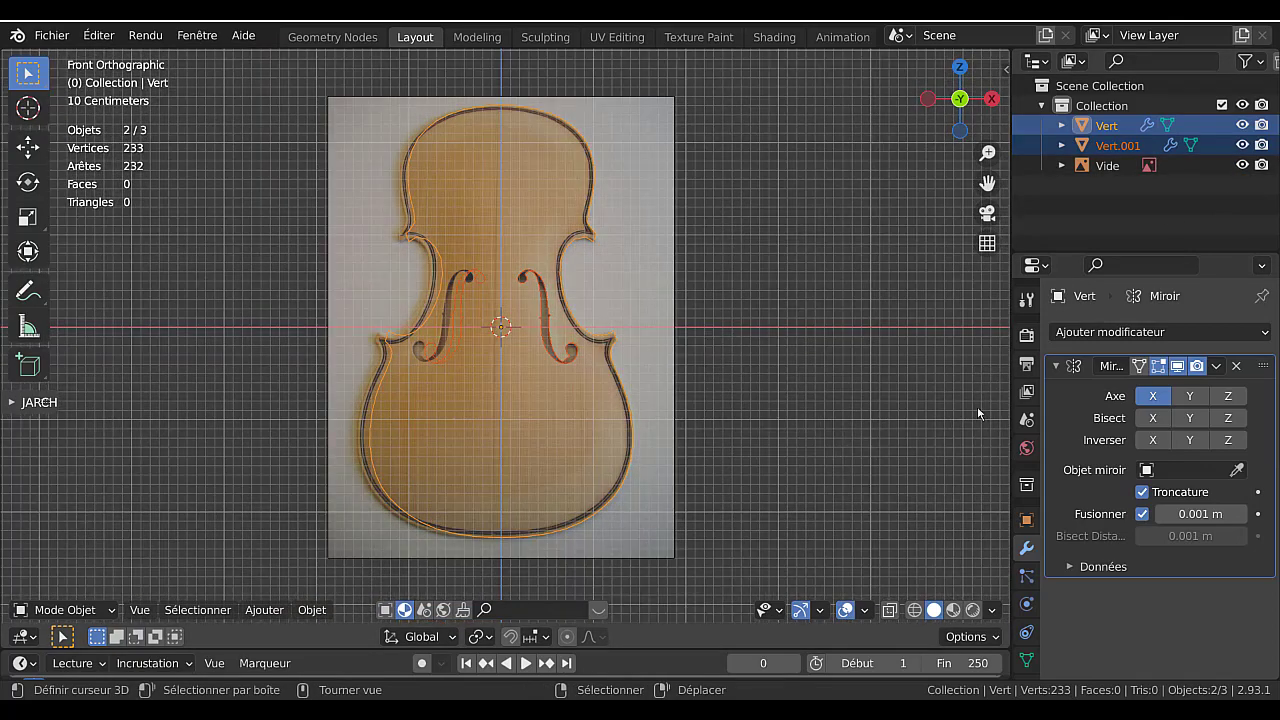
pyautogui.click(1217, 367)
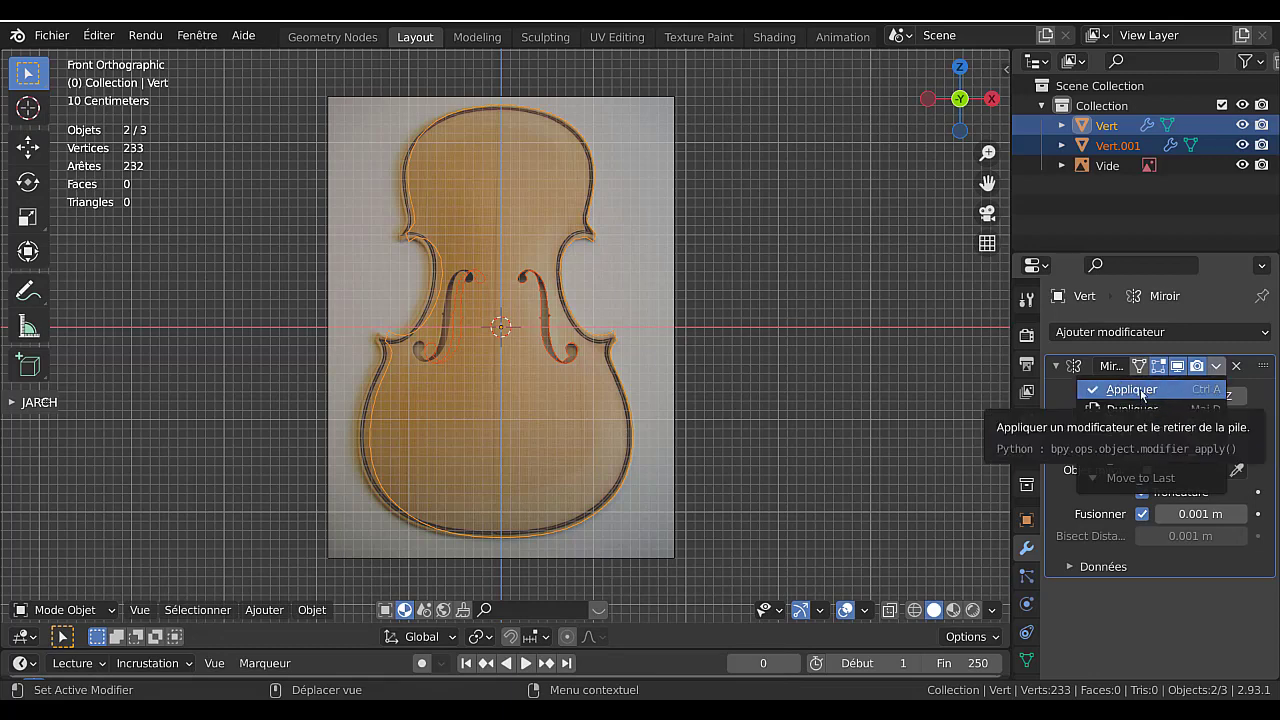
pyautogui.click(1131, 389)
pyautogui.click(571, 358)
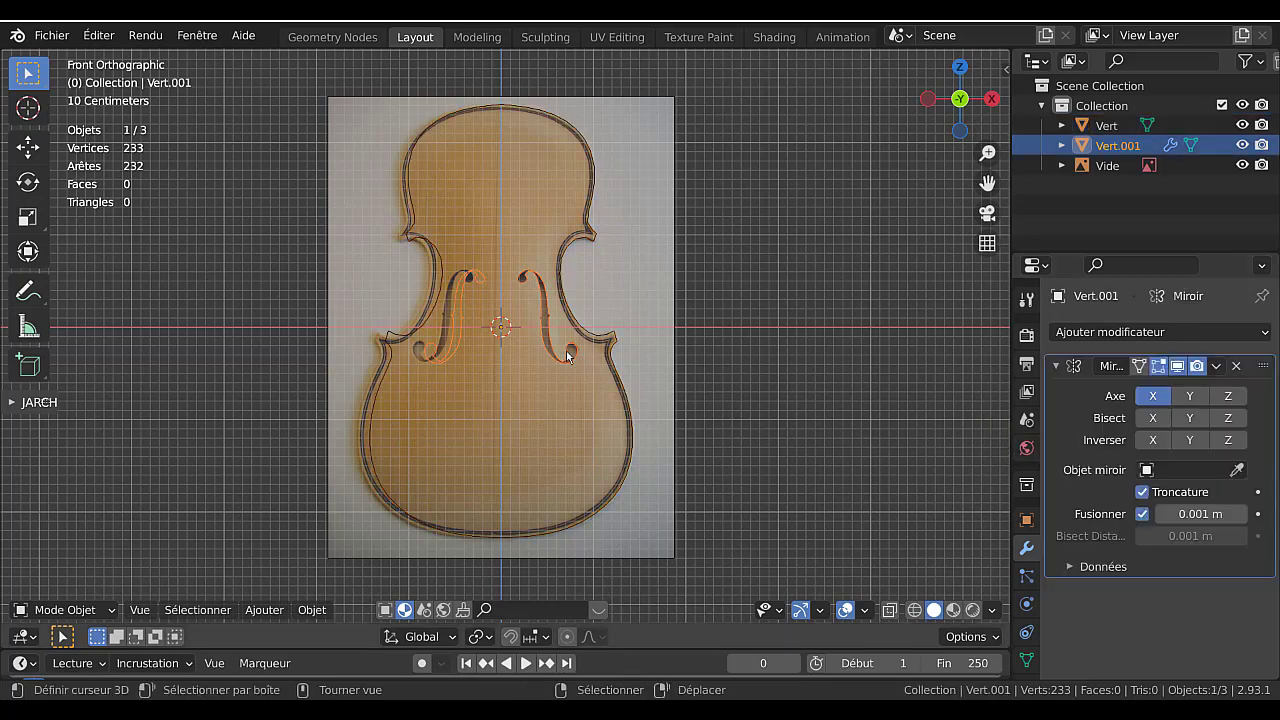
pyautogui.click(1216, 365)
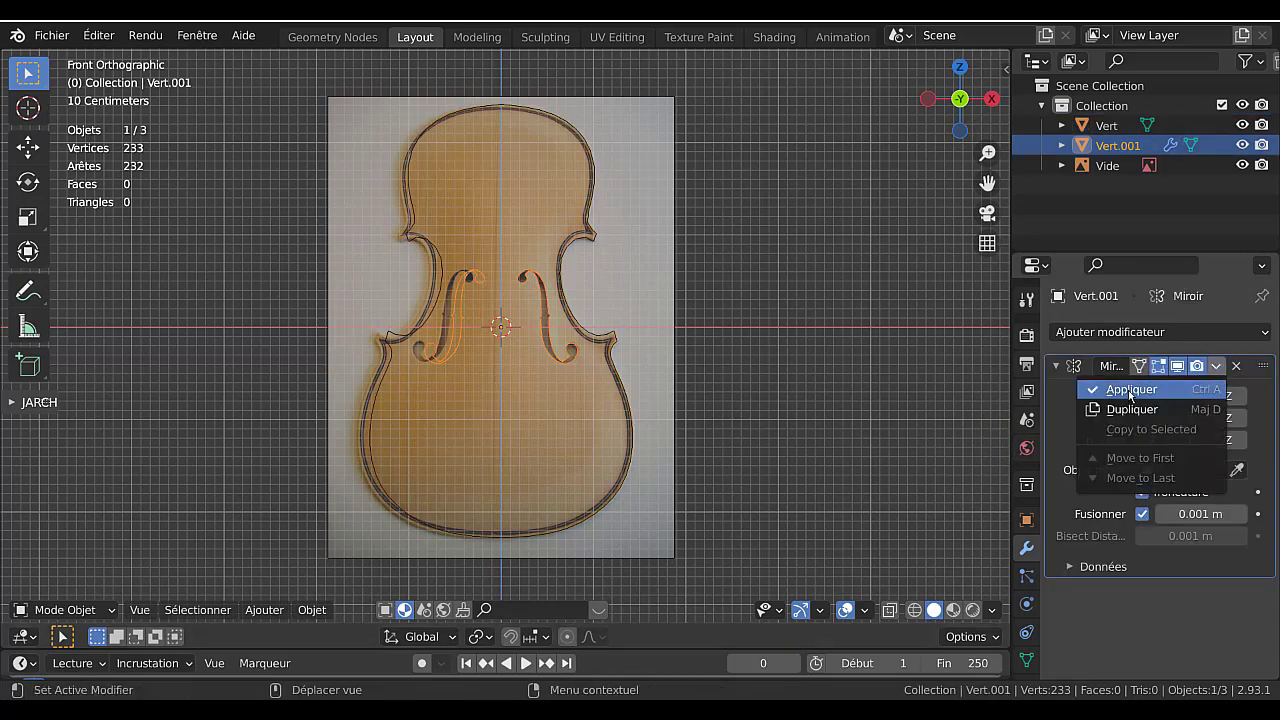
pyautogui.click(1125, 391)
# Hide the violin reference image in the viewport.
pyautogui.scroll(3, 605, 415)
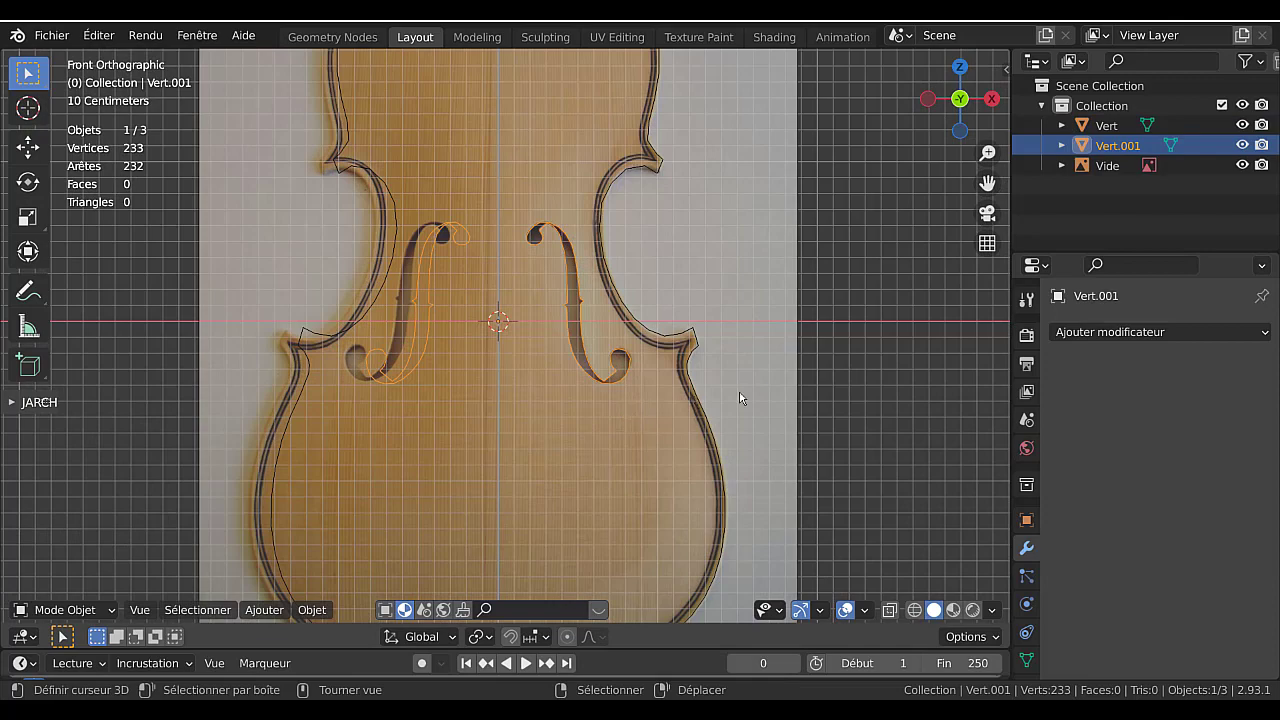
pyautogui.scroll(-3, 740, 397)
pyautogui.click(1242, 165)
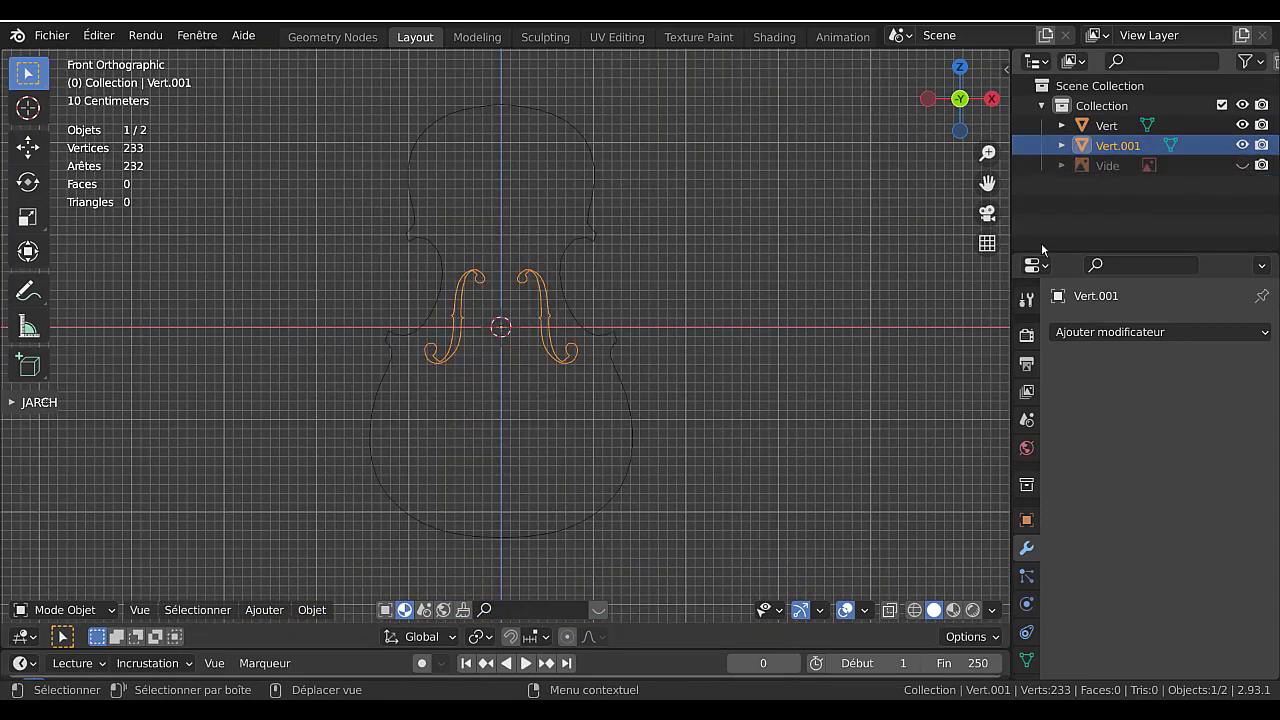
pyautogui.press('Tab')
pyautogui.press('Tab')
# Flatten the body outline by scaling all its vertices to 0 along the global Y axis in Edit Mode.
pyautogui.moveTo(796, 434); pyautogui.dragTo(566, 477, button='middle')
pyautogui.click(761, 473)
pyautogui.scroll(3, 531, 397)
pyautogui.click(564, 381)
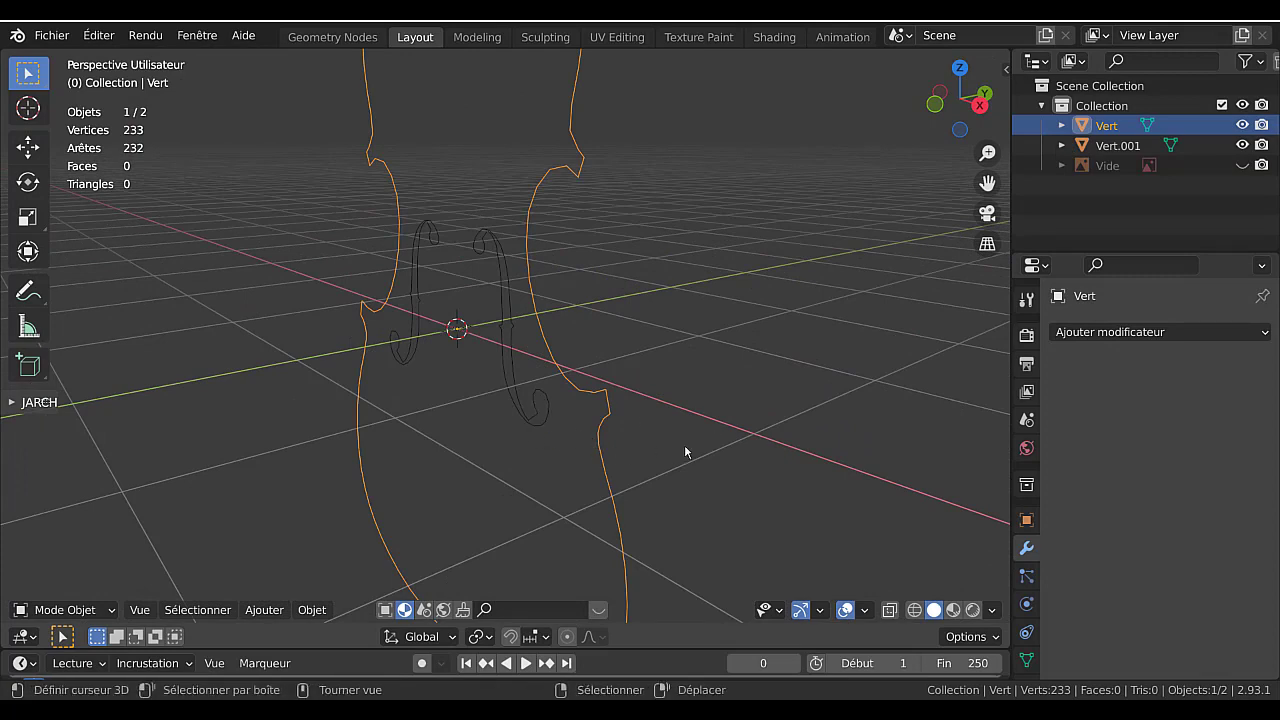
pyautogui.press('Tab')
pyautogui.press('a')
pyautogui.moveTo(757, 465); pyautogui.dragTo(671, 469, button='middle')
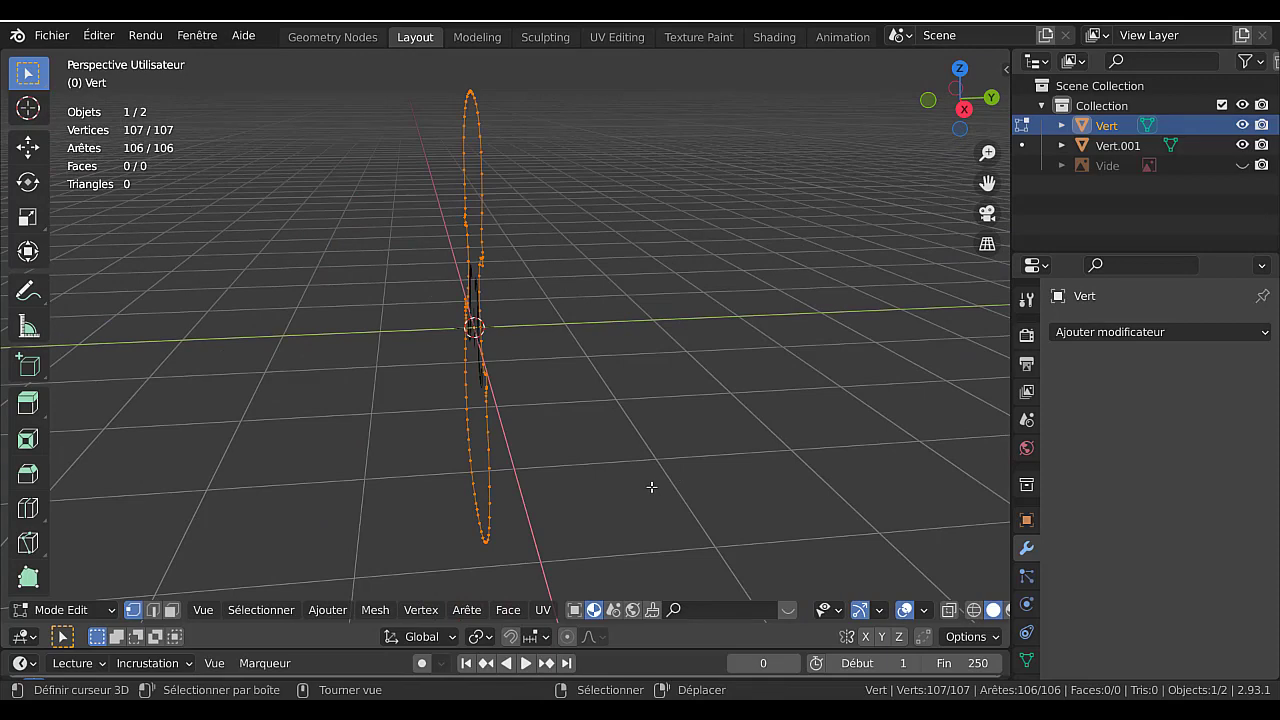
pyautogui.press('s')
pyautogui.press('y')
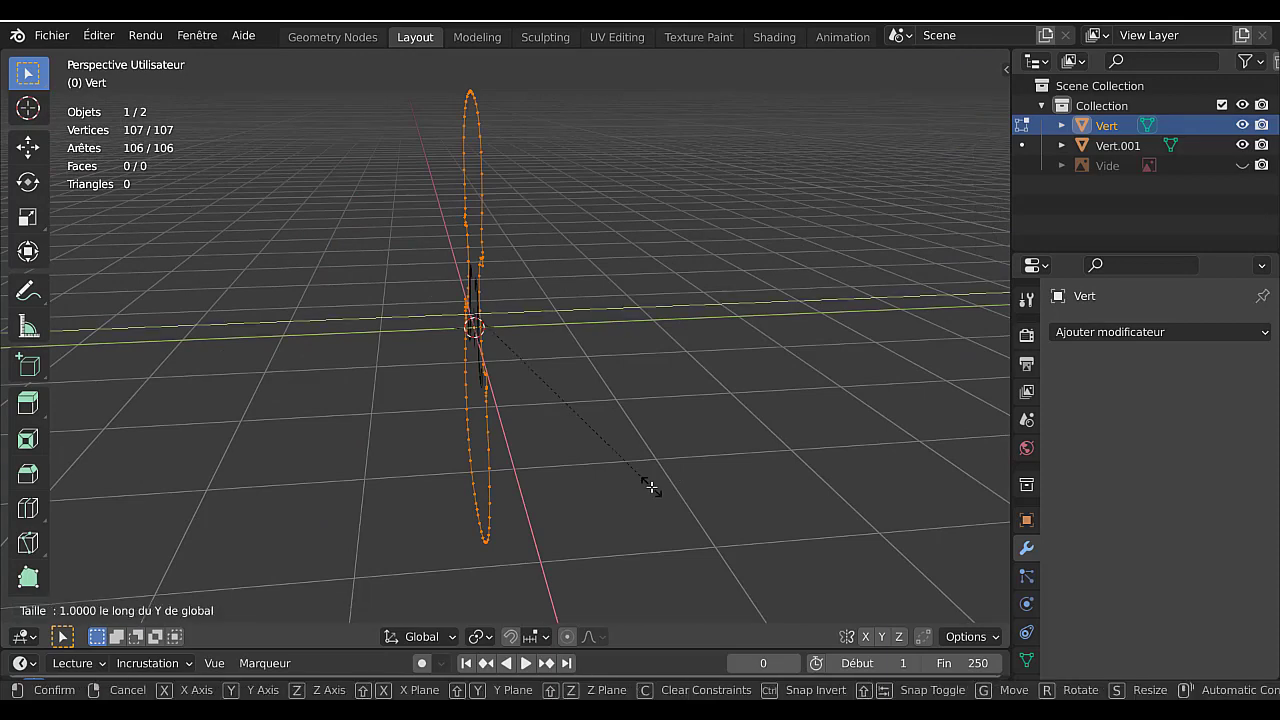
pyautogui.press('0')
pyautogui.press('Return')
pyautogui.moveTo(508, 421); pyautogui.dragTo(559, 434, button='middle')
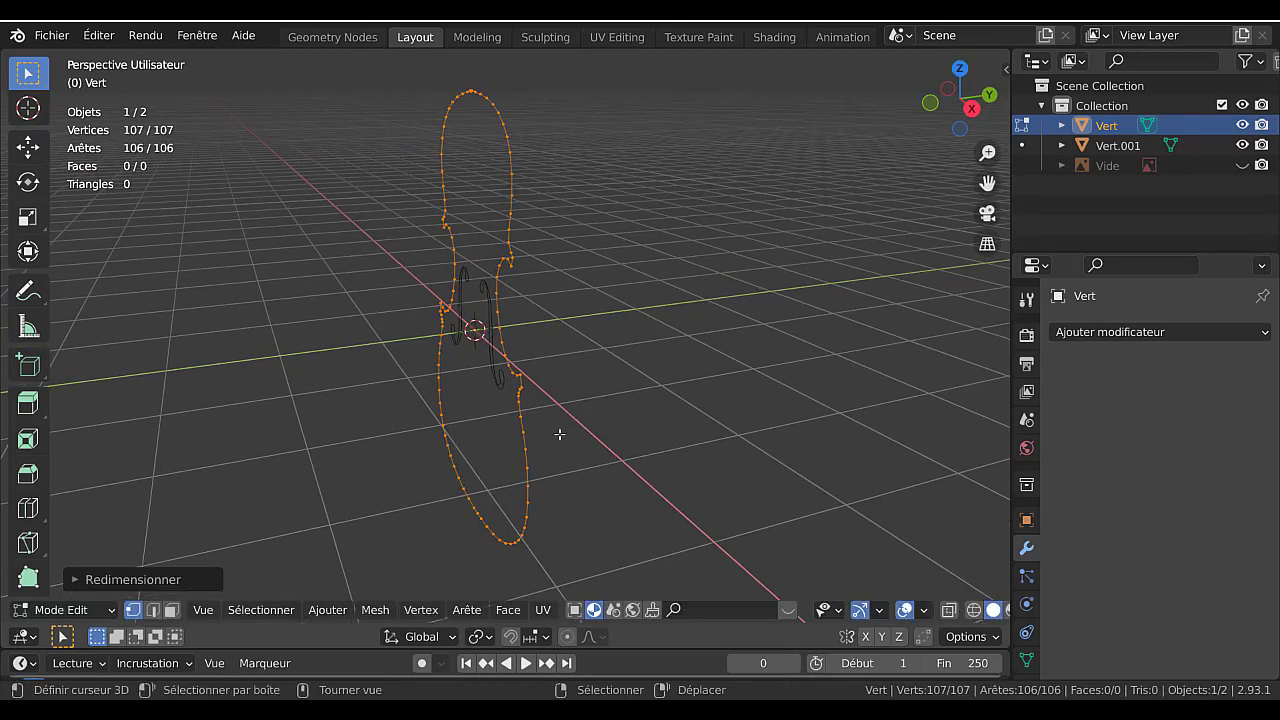
# Flatten the f-hole outlines by scaling all their vertices along the global Y axis in Edit Mode, and return to Object Mode.
pyautogui.click(501, 379)
pyautogui.press('Tab')
pyautogui.click(502, 381)
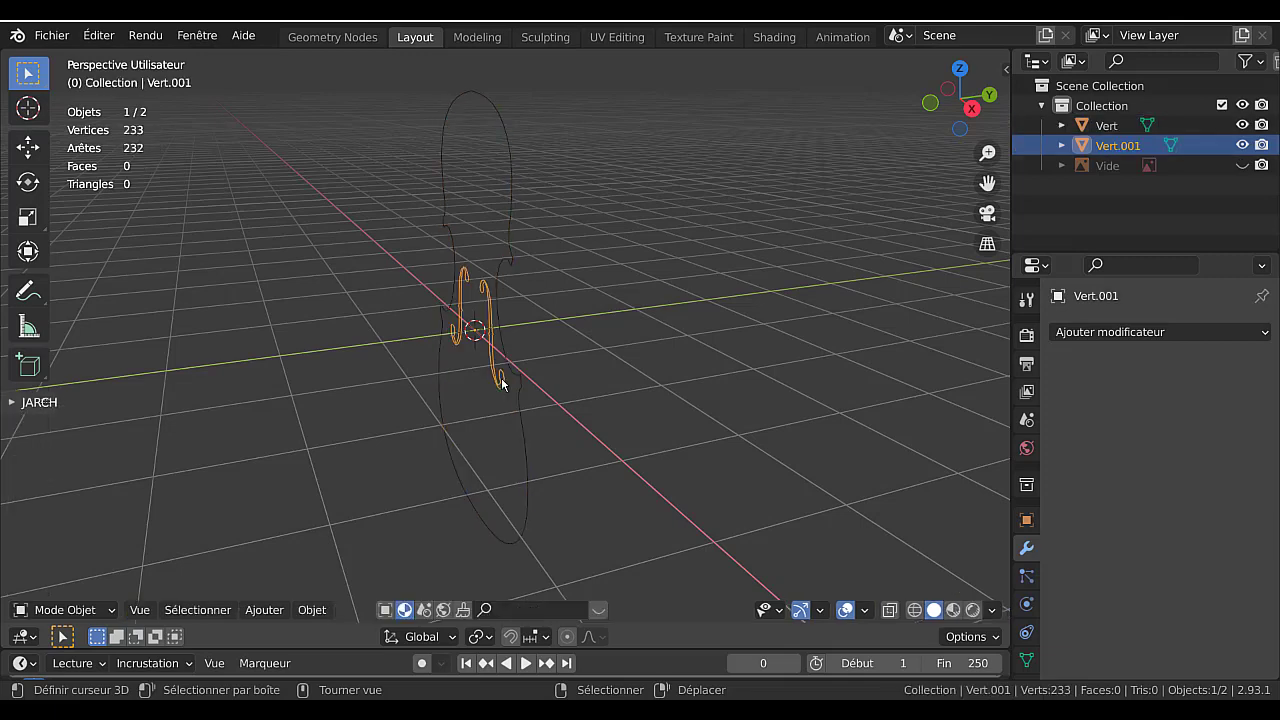
pyautogui.moveTo(655, 483); pyautogui.dragTo(621, 487, button='middle')
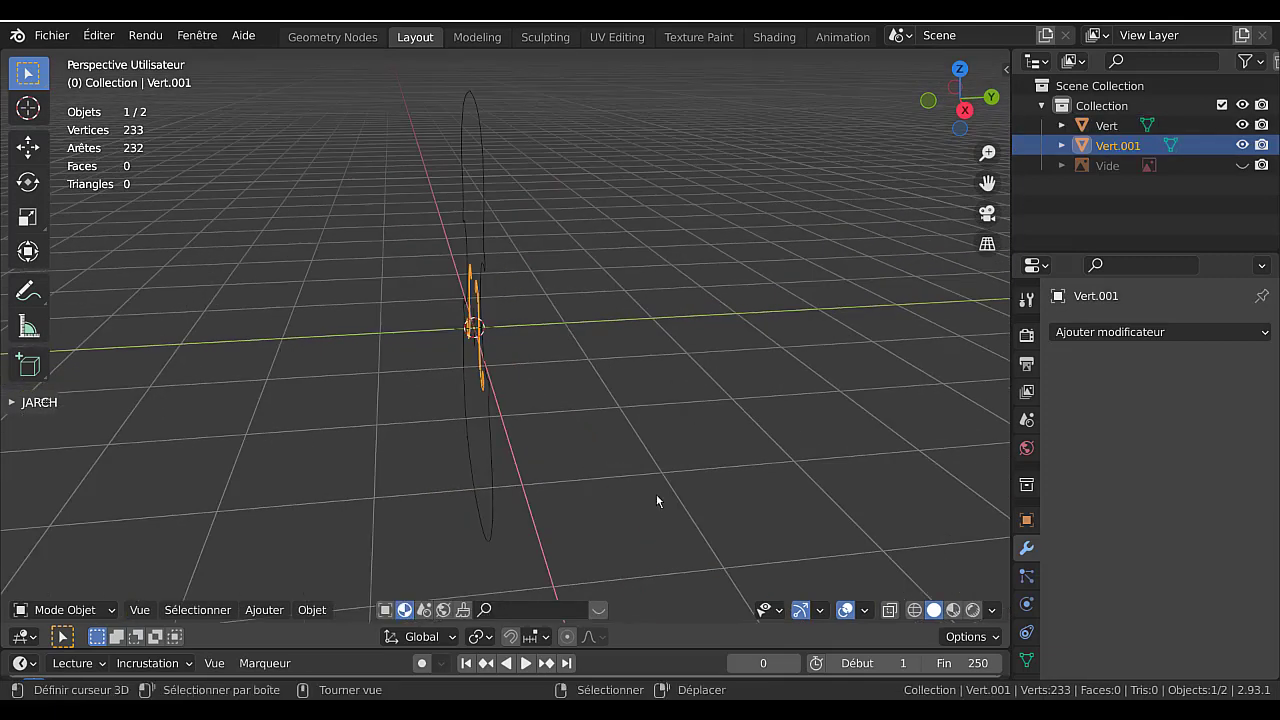
pyautogui.press('Tab')
pyautogui.press('a')
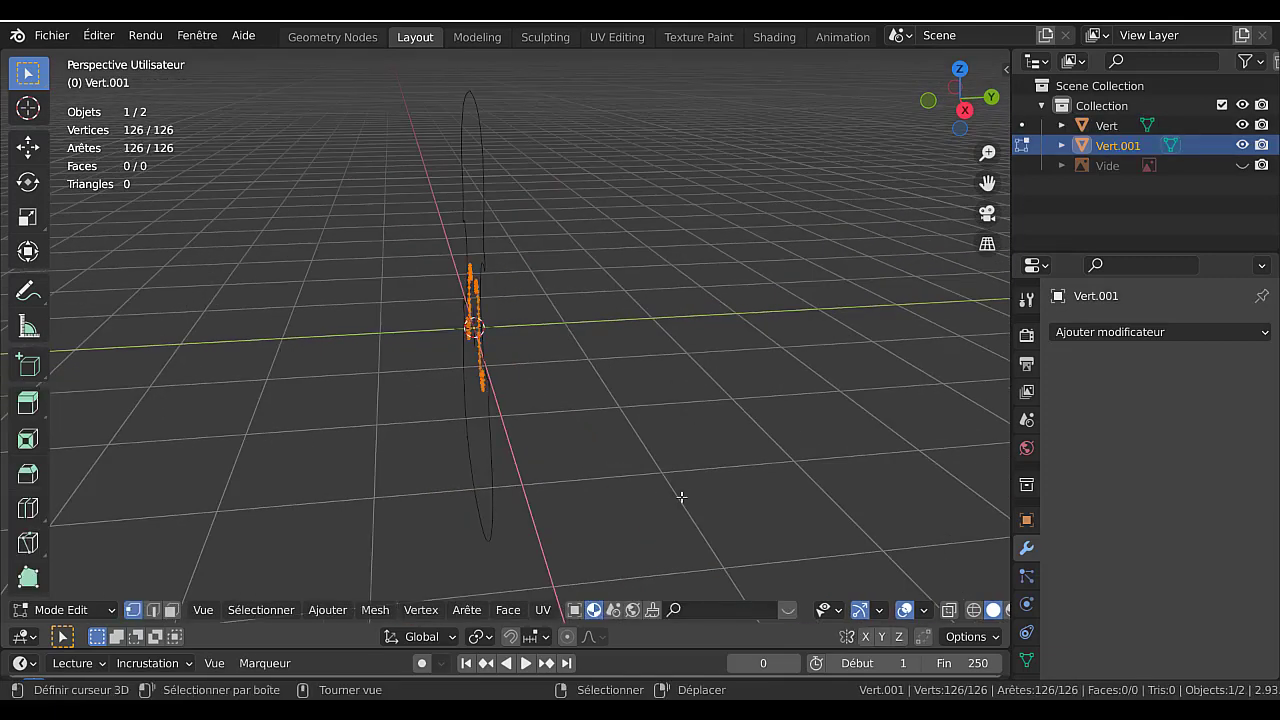
pyautogui.press('s')
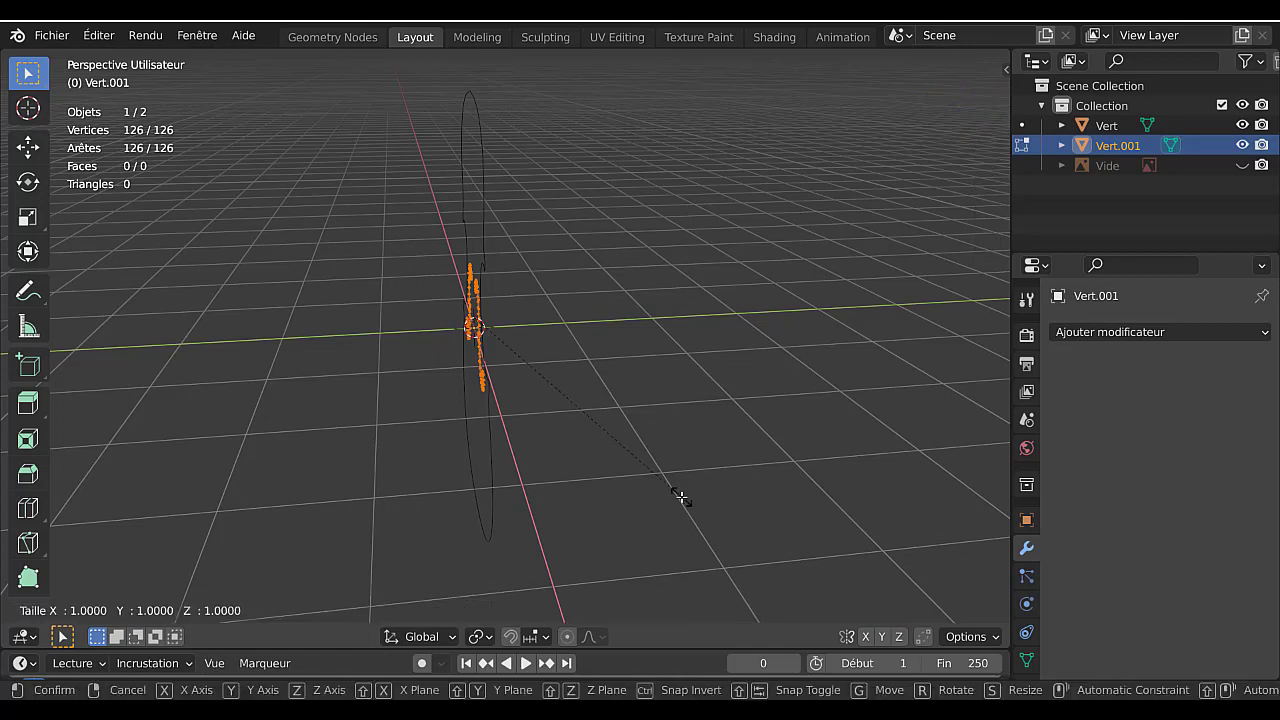
pyautogui.press('y')
pyautogui.click(680, 497)
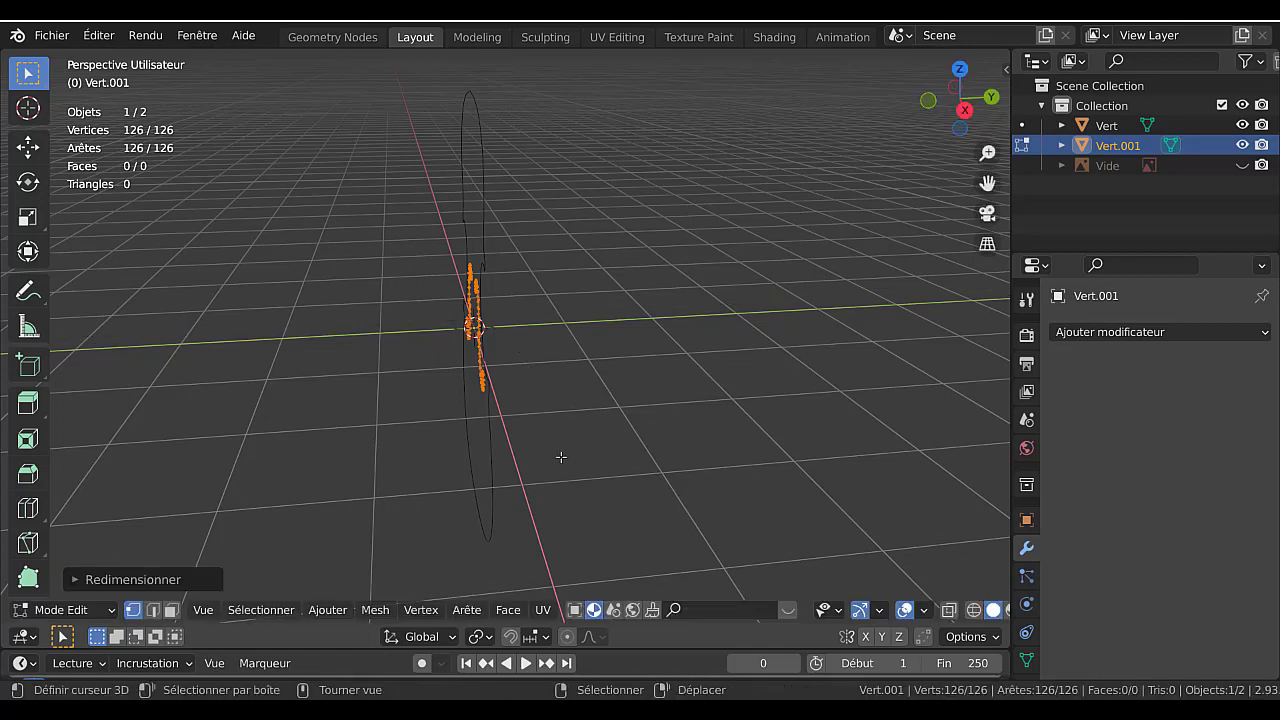
pyautogui.moveTo(560, 451); pyautogui.dragTo(711, 440, button='middle')
pyautogui.press('Tab')
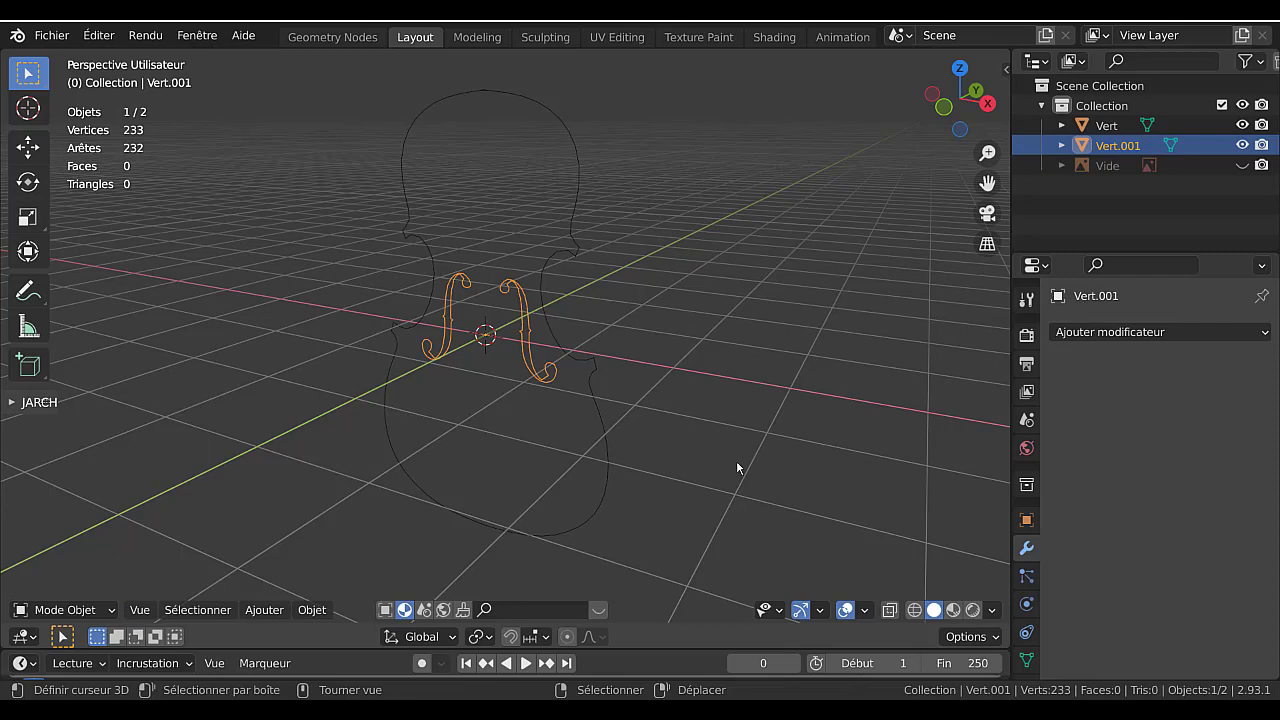
# Add the body outline to the selection so that it and the f-hole object are selected together.
pyautogui.moveTo(757, 471); pyautogui.dragTo(609, 460, button='middle')
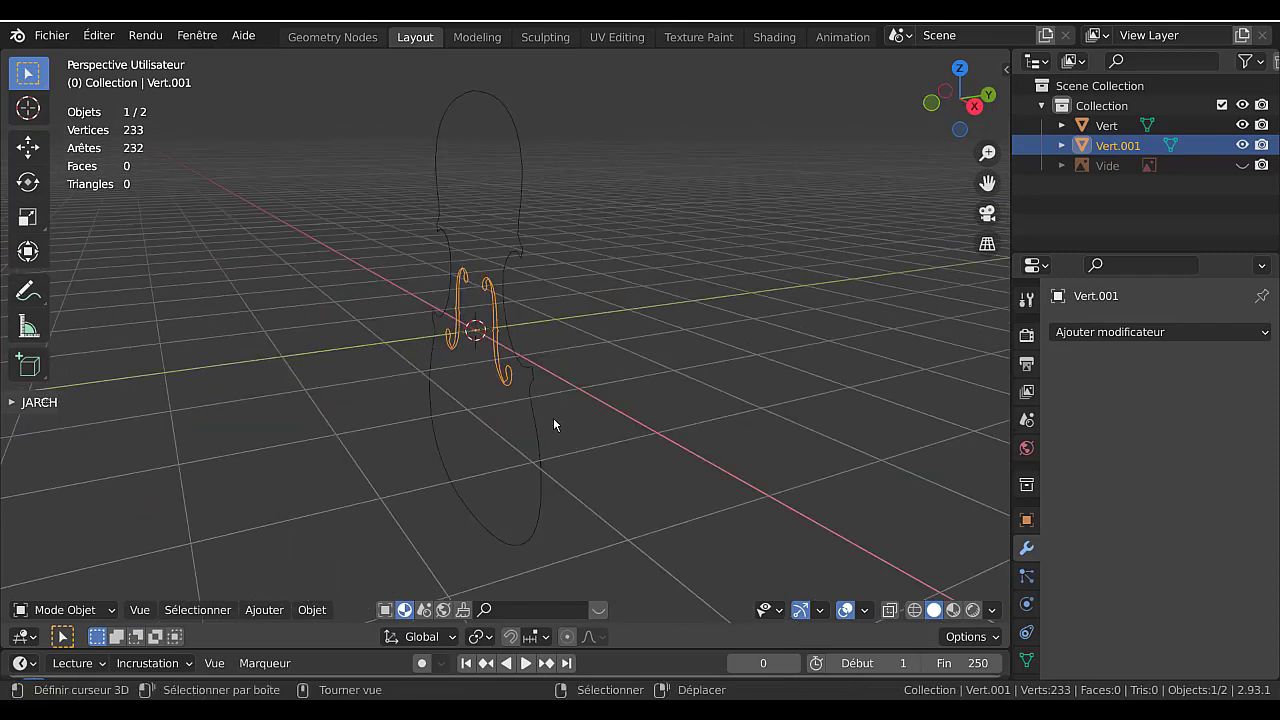
pyautogui.moveTo(543, 423); pyautogui.dragTo(666, 434, button='middle')
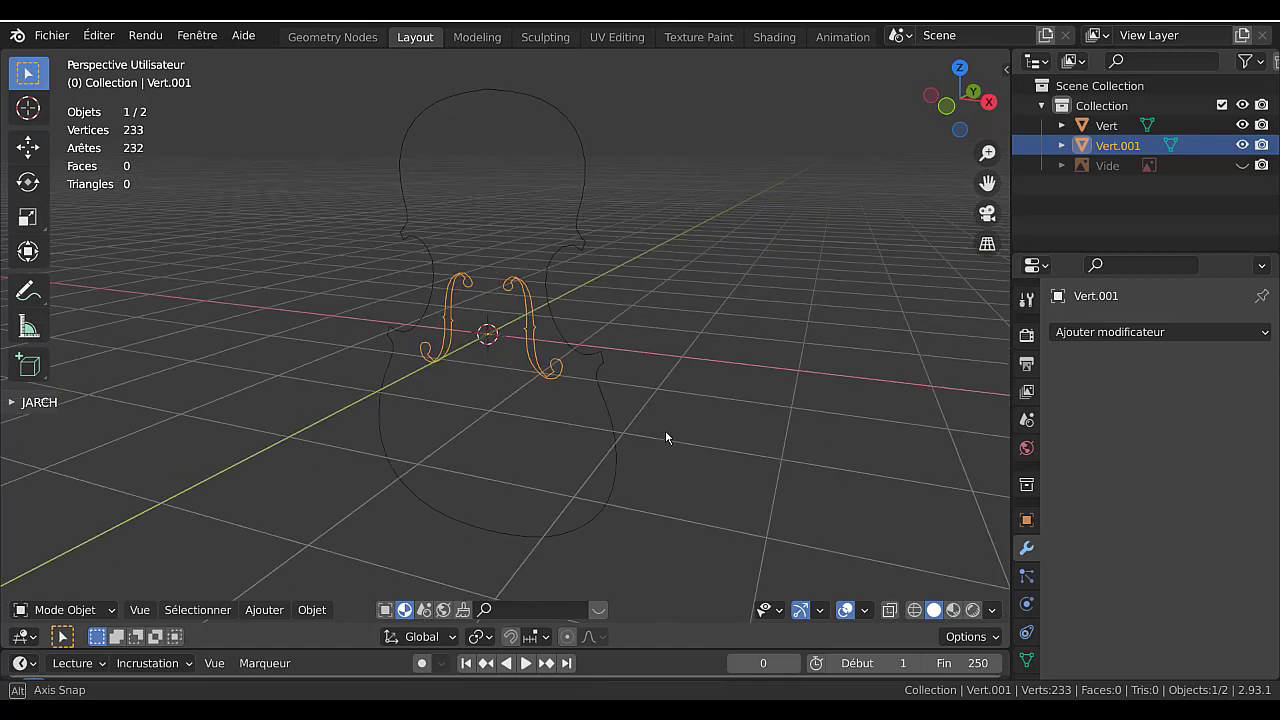
pyautogui.keyDown('shift'); pyautogui.click(582, 354); pyautogui.keyUp('shift')
pyautogui.moveTo(737, 480); pyautogui.dragTo(667, 514, button='middle')
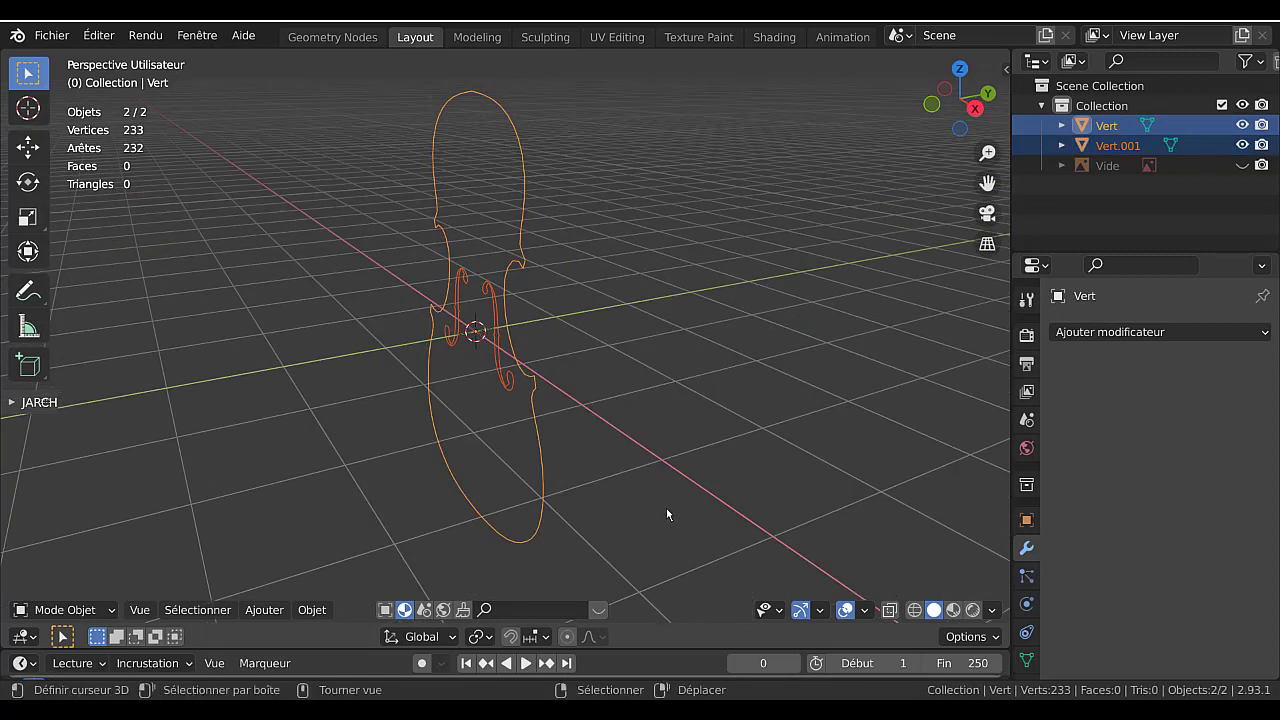
pyautogui.press('r')
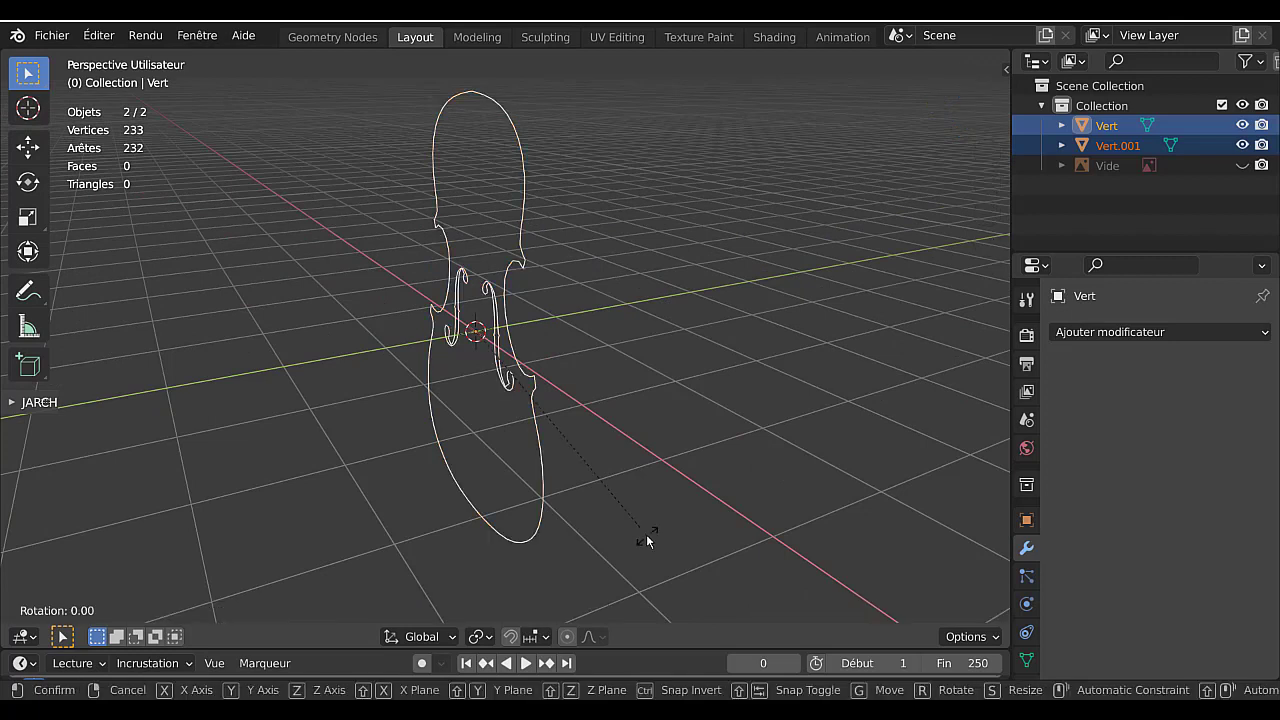
pyautogui.write('x')
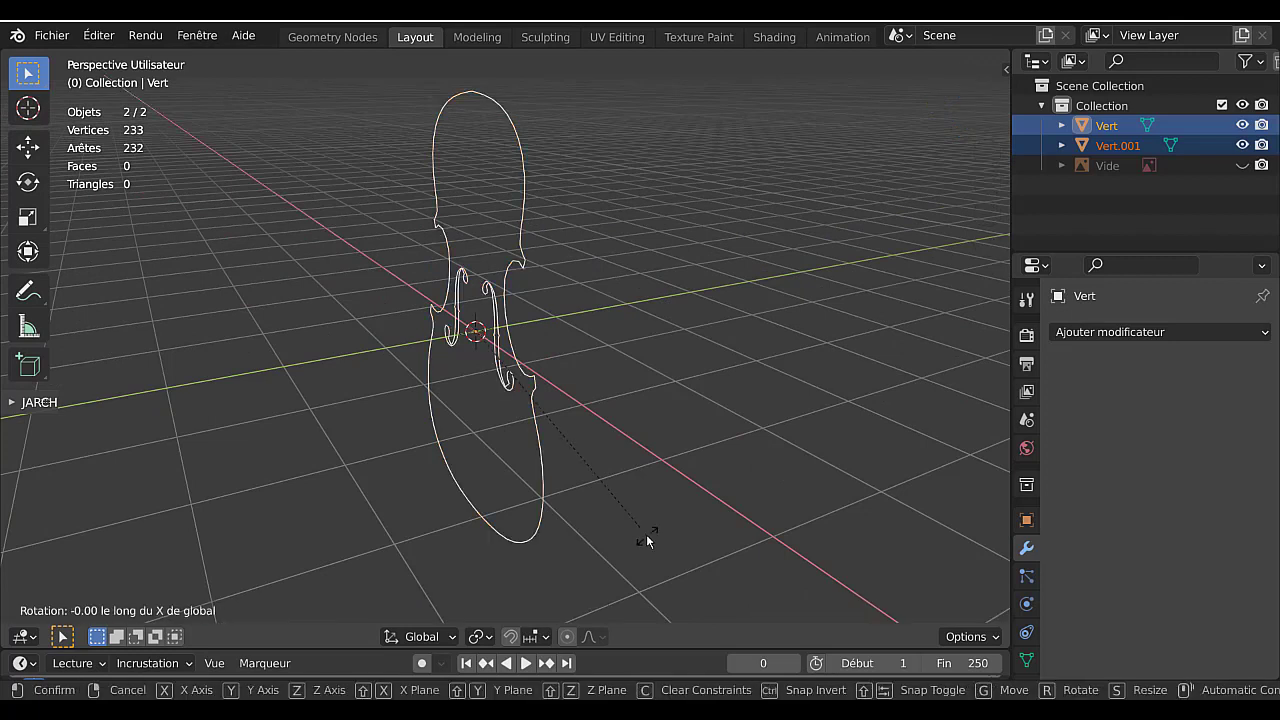
pyautogui.write('-1')
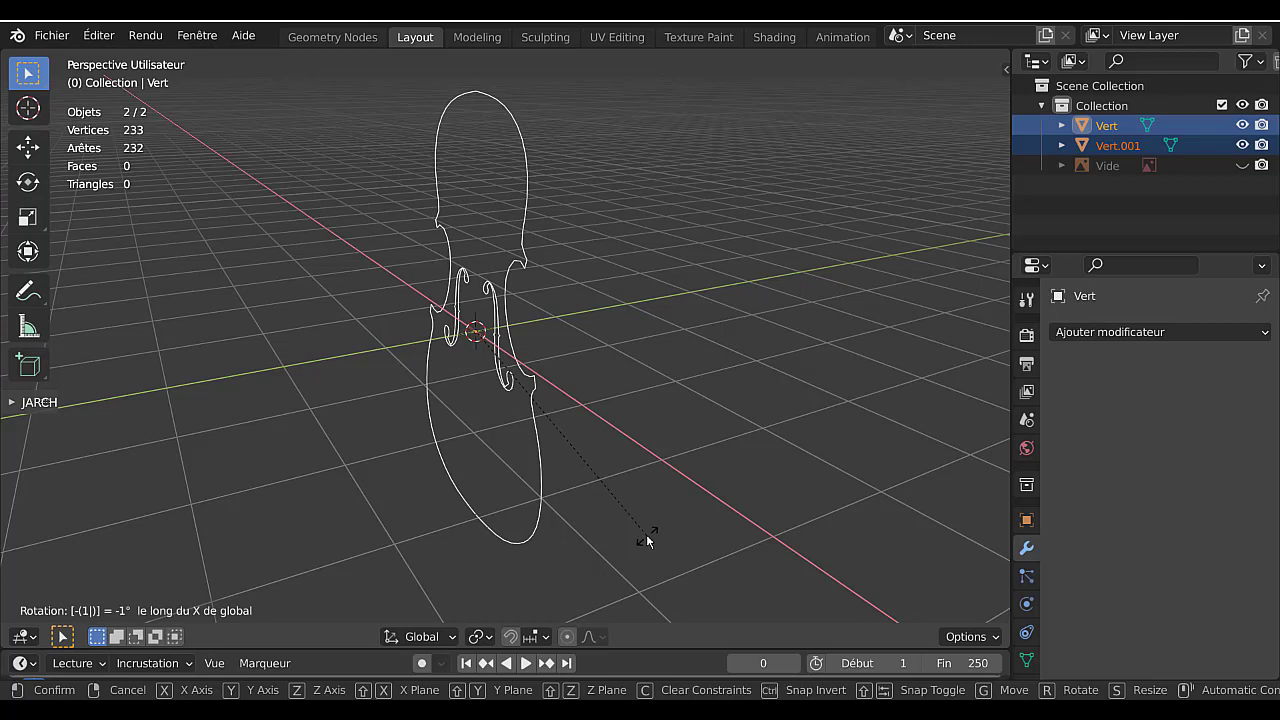
pyautogui.write('111')
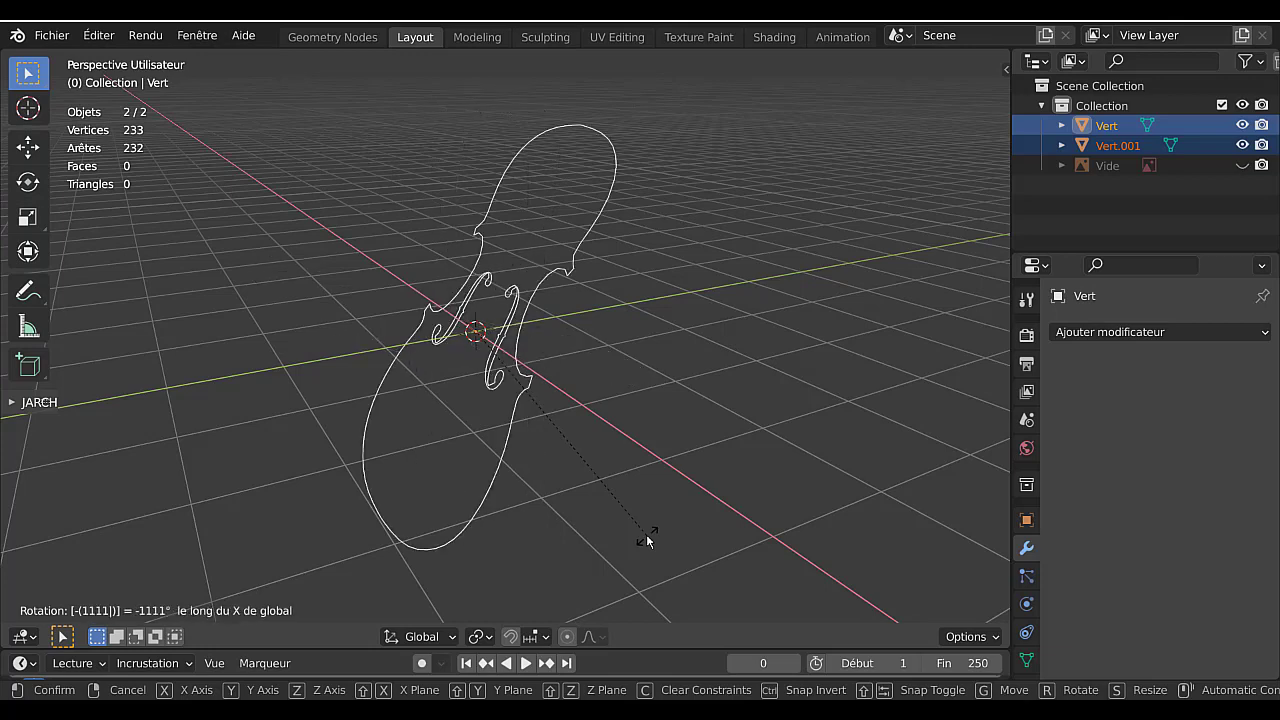
pyautogui.press('Escape')
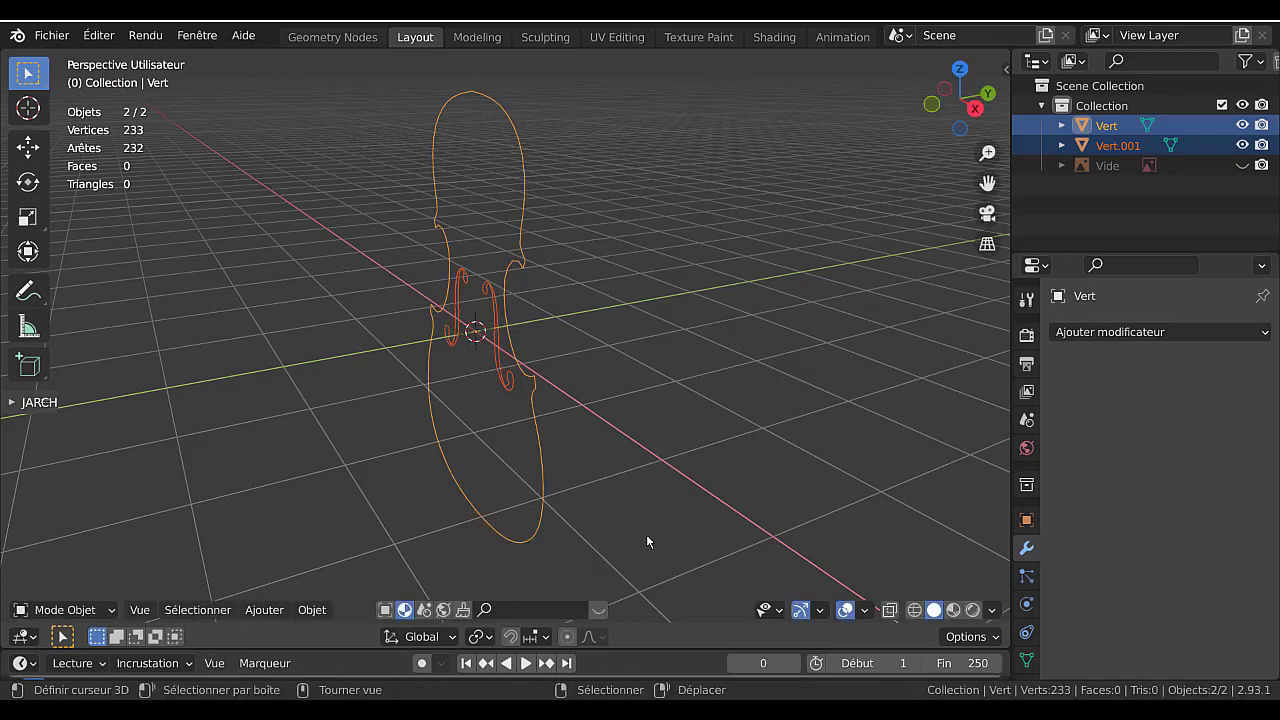
pyautogui.press('r')
pyautogui.press('x')
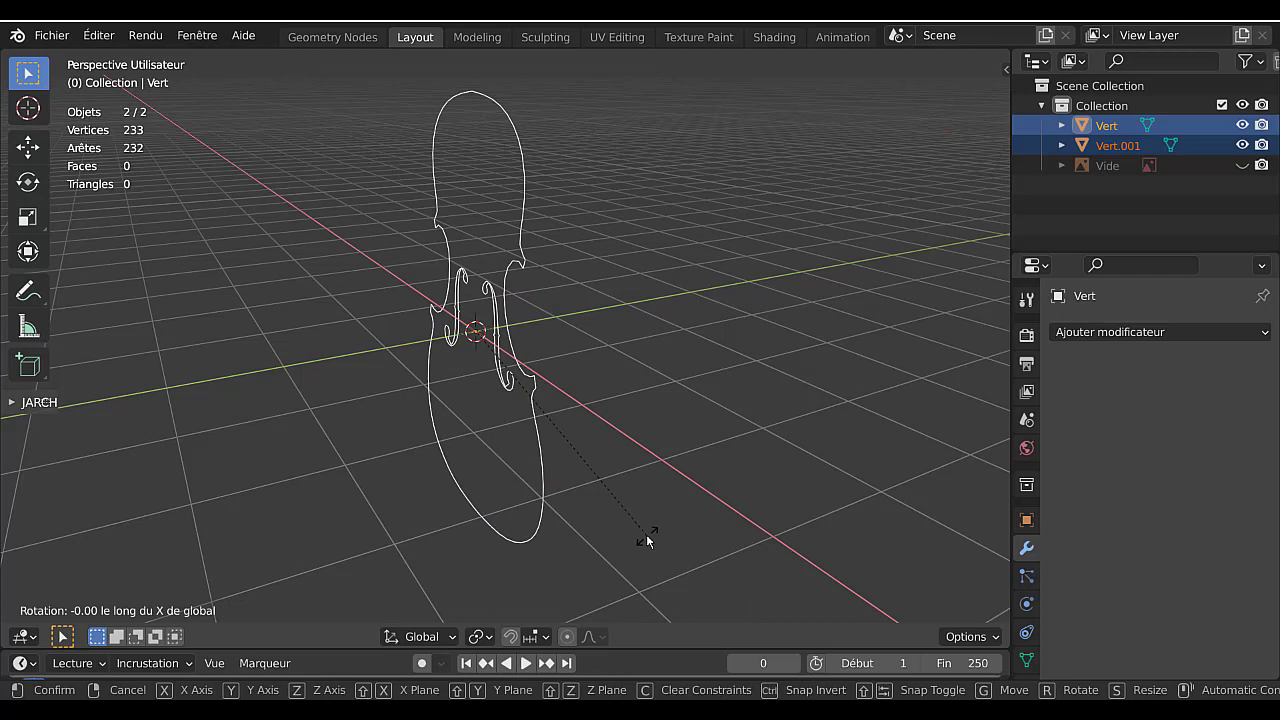
pyautogui.write('-1')
pyautogui.press('Return')
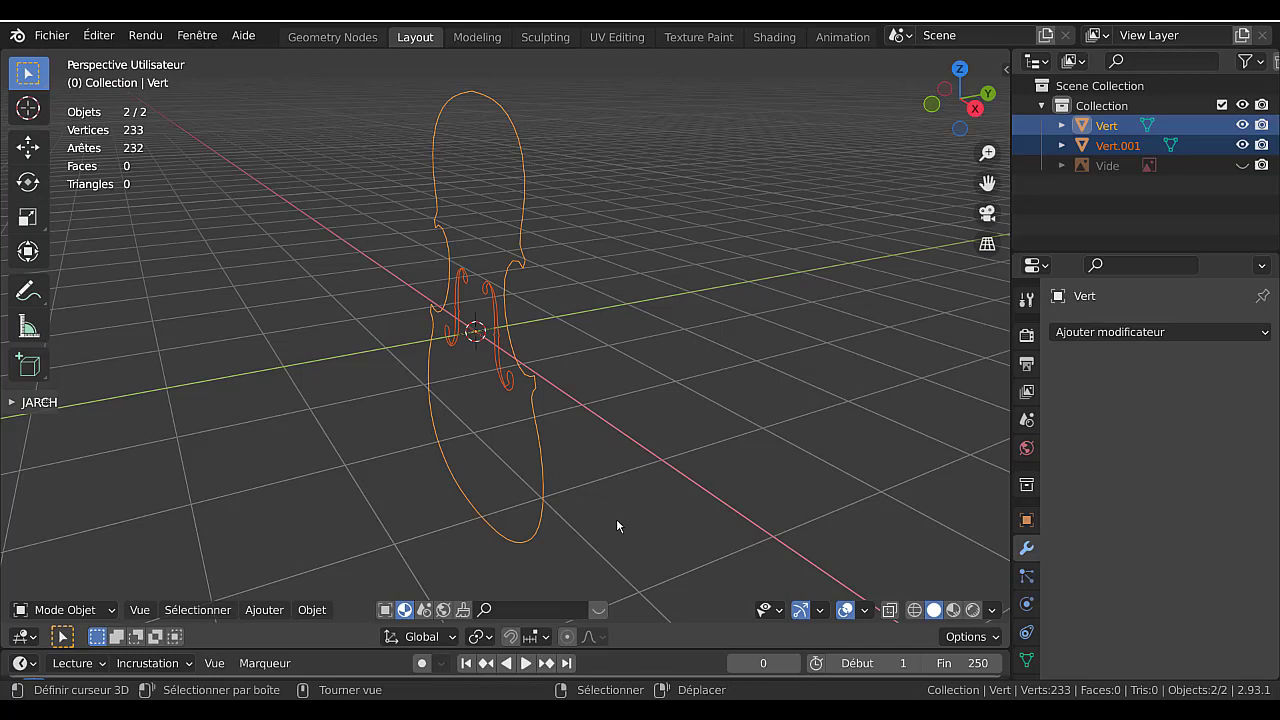
# Rotate both outline objects by -90° about the global X axis to lay them horizontal.
pyautogui.write('rx')
pyautogui.write('-90')
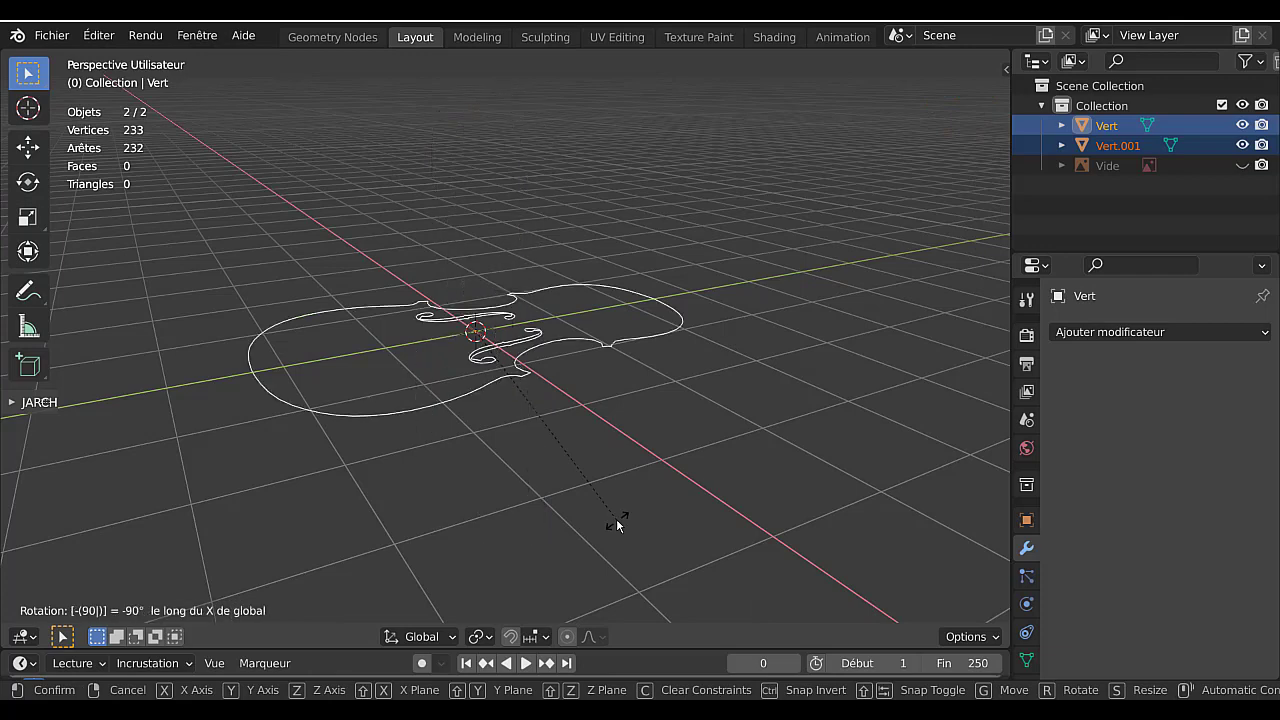
pyautogui.press('Return')
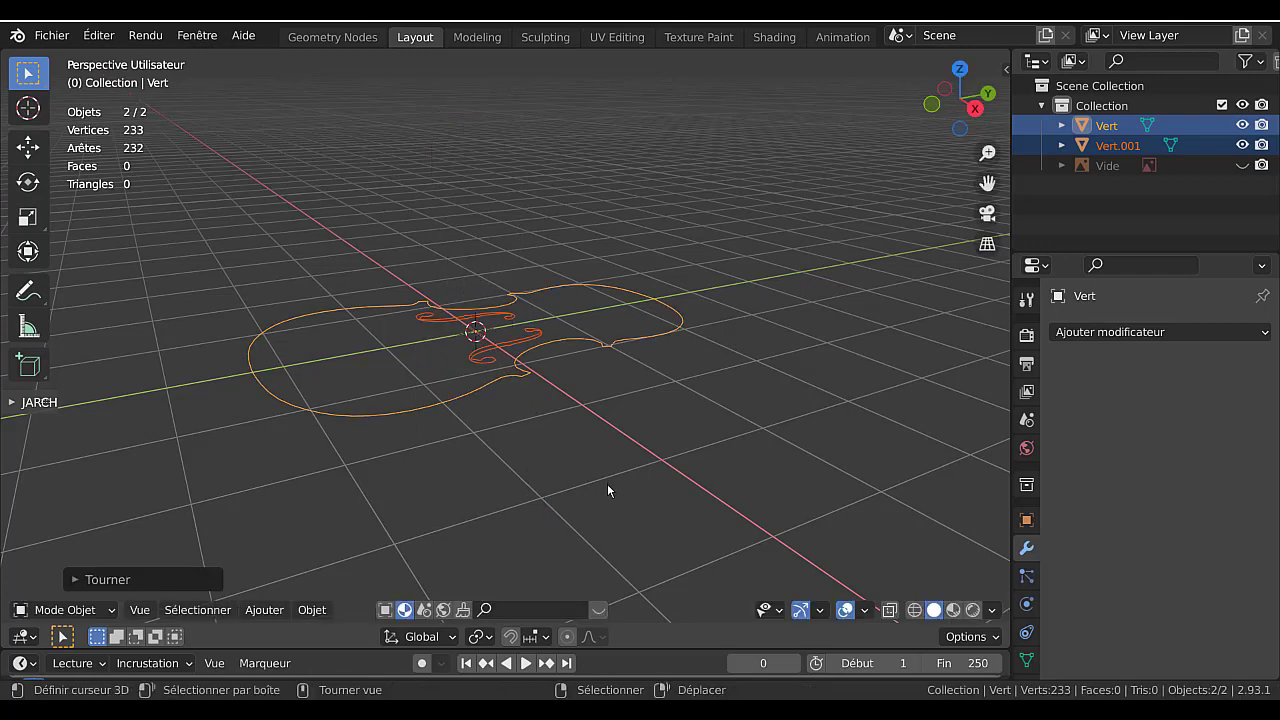
# Raise both outline objects along the global Z axis above the grid floor.
pyautogui.press('g')
pyautogui.press('z')
pyautogui.click(601, 394)
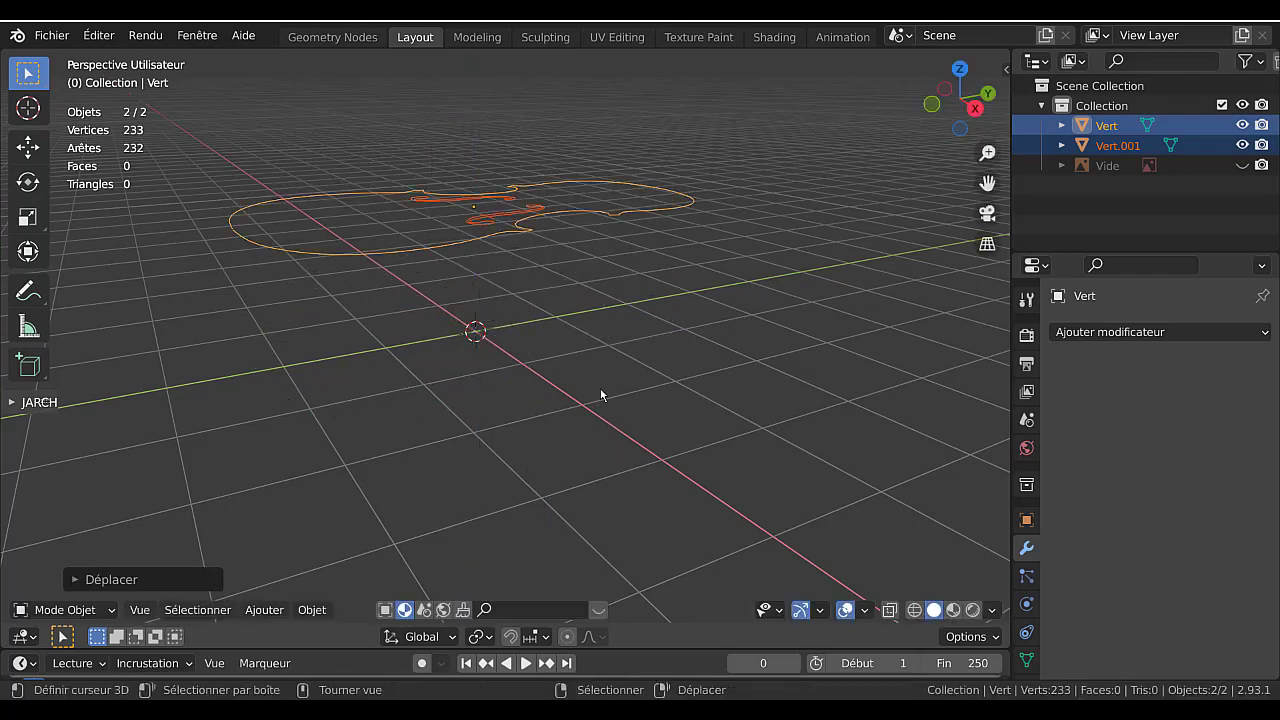
pyautogui.moveTo(609, 395); pyautogui.dragTo(720, 490, button='middle')
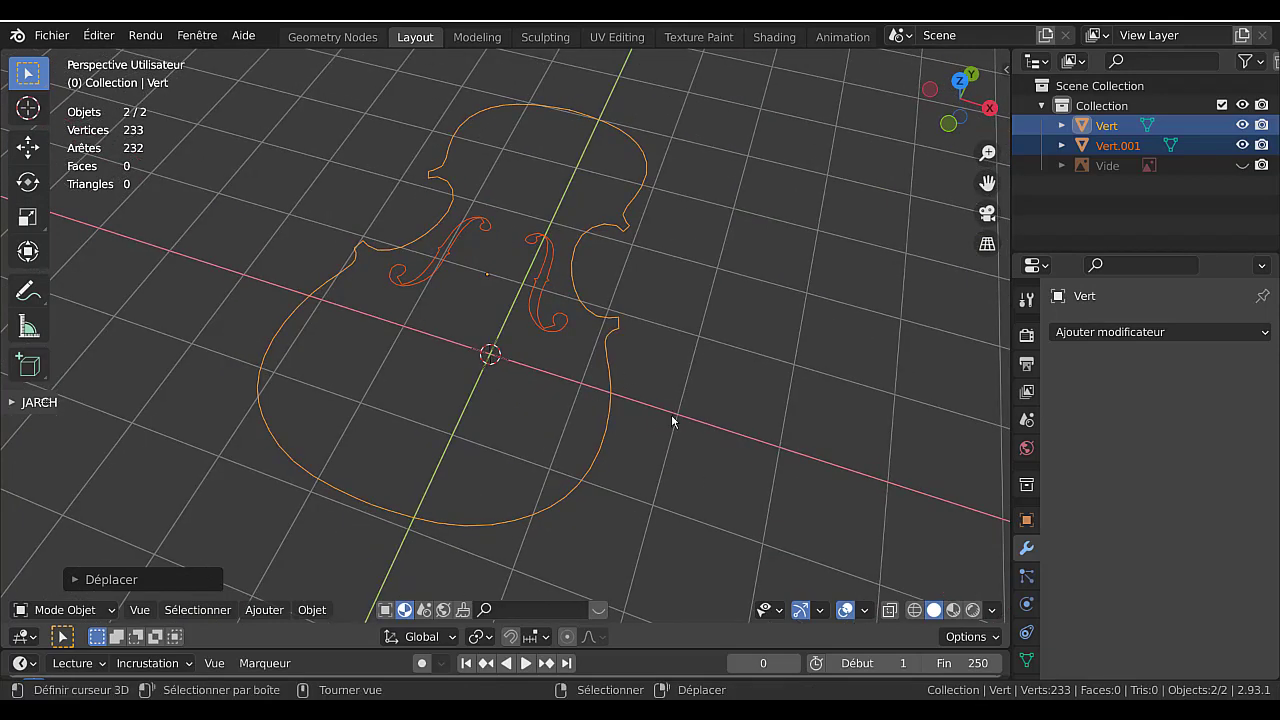
pyautogui.moveTo(663, 445); pyautogui.dragTo(528, 470, button='middle')
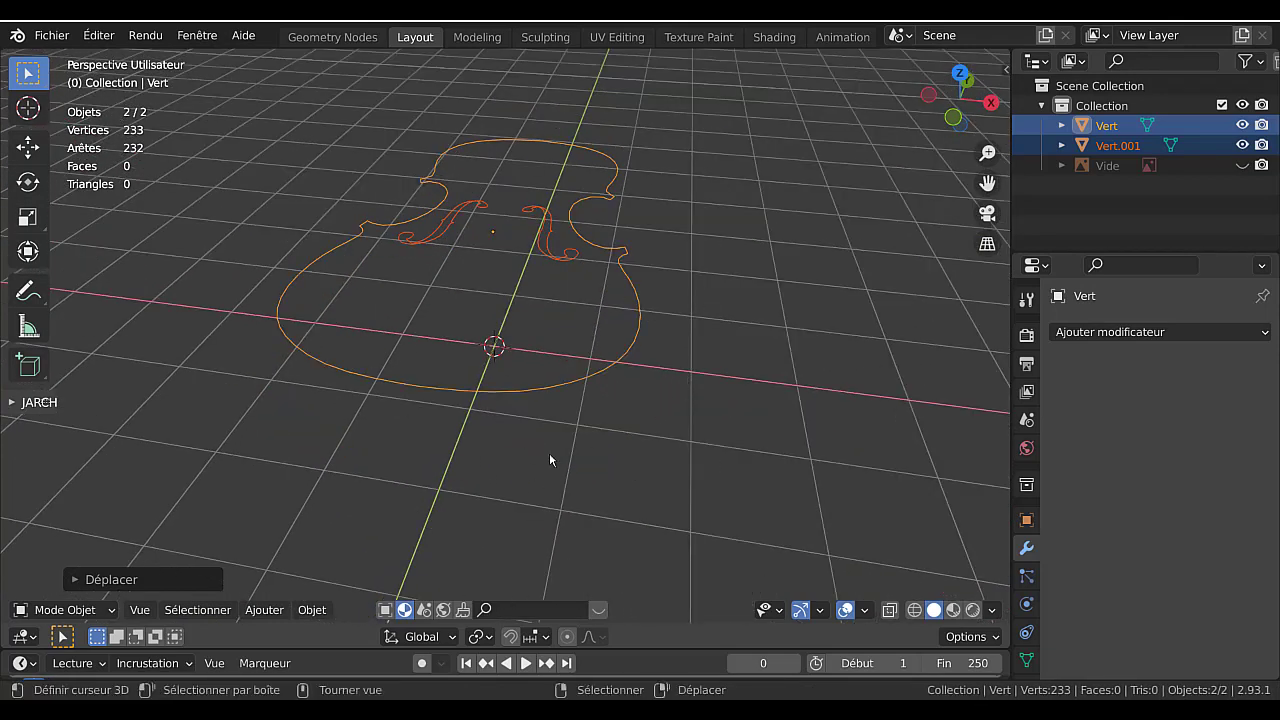
# Switch to the top orthographic view, deselect the outlines and add a mesh plane at the origin.
pyautogui.press('KP_7')
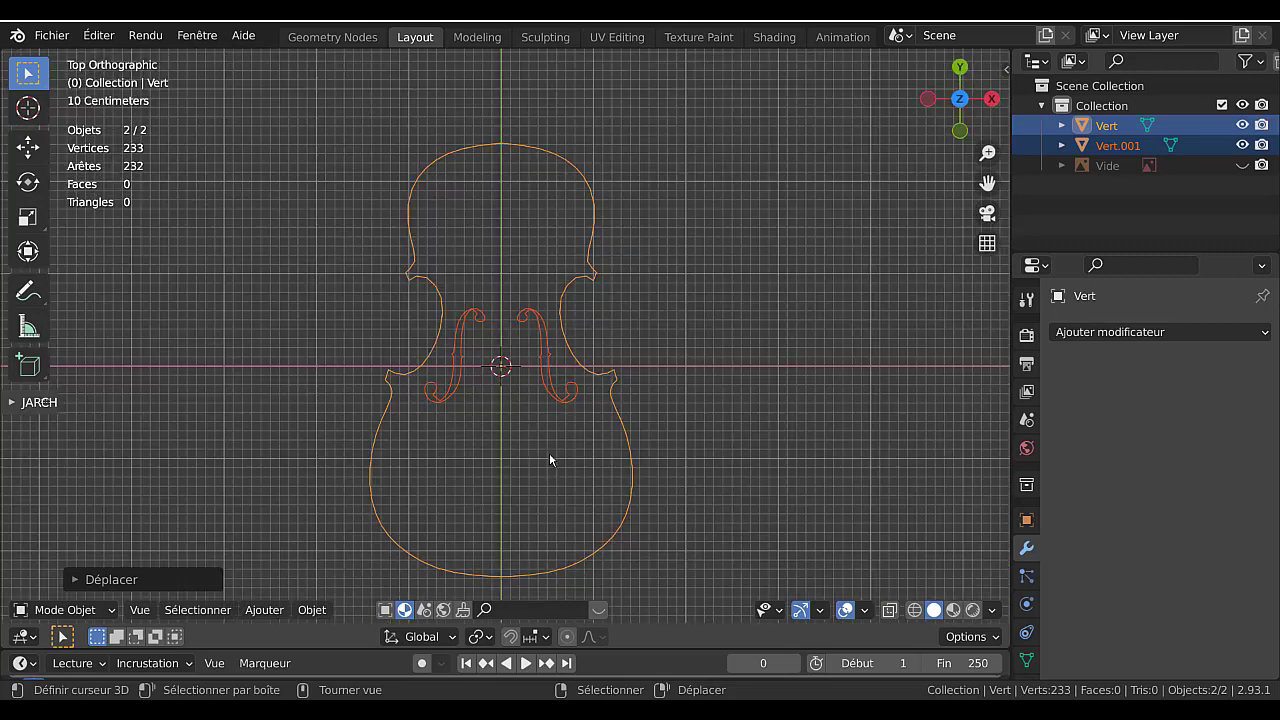
pyautogui.click(720, 425)
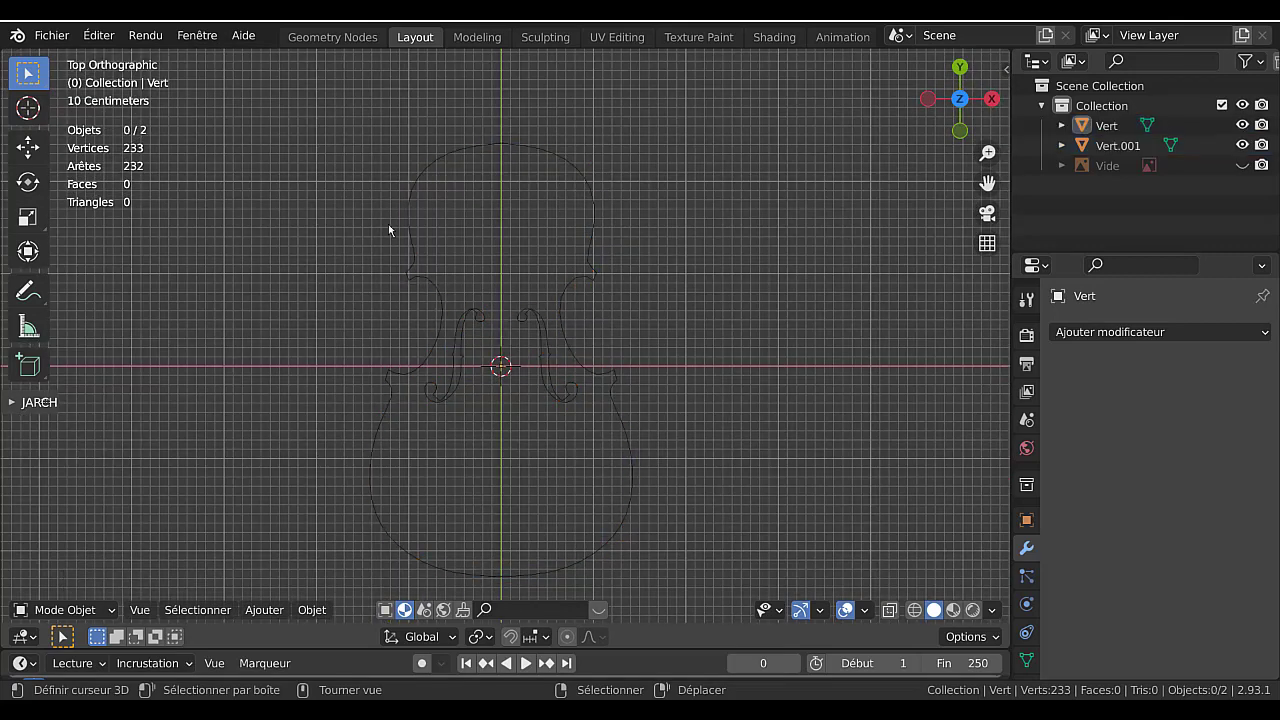
pyautogui.click(264, 610)
pyautogui.moveTo(282, 586)
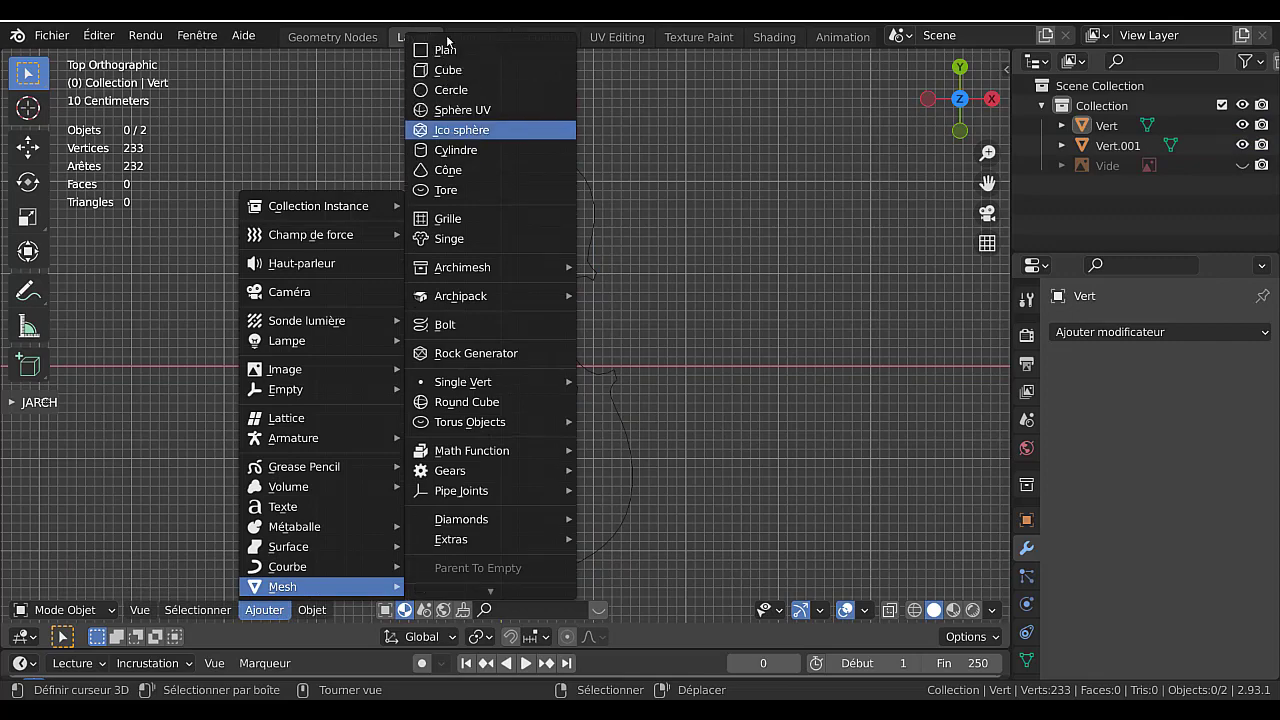
pyautogui.click(445, 49)
pyautogui.scroll(-3, 759, 407)
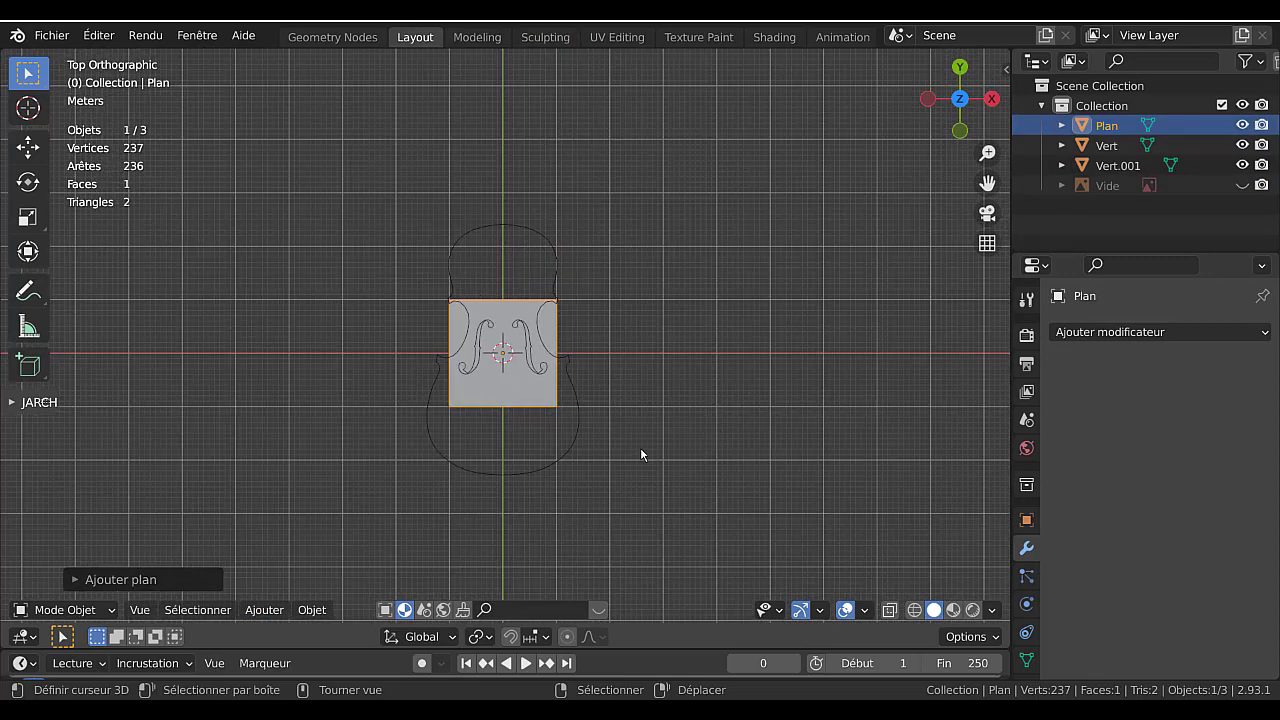
# Scale the plane along Y, and by about 2.05 along X, so it extends past the whole violin outline.
pyautogui.press('s')
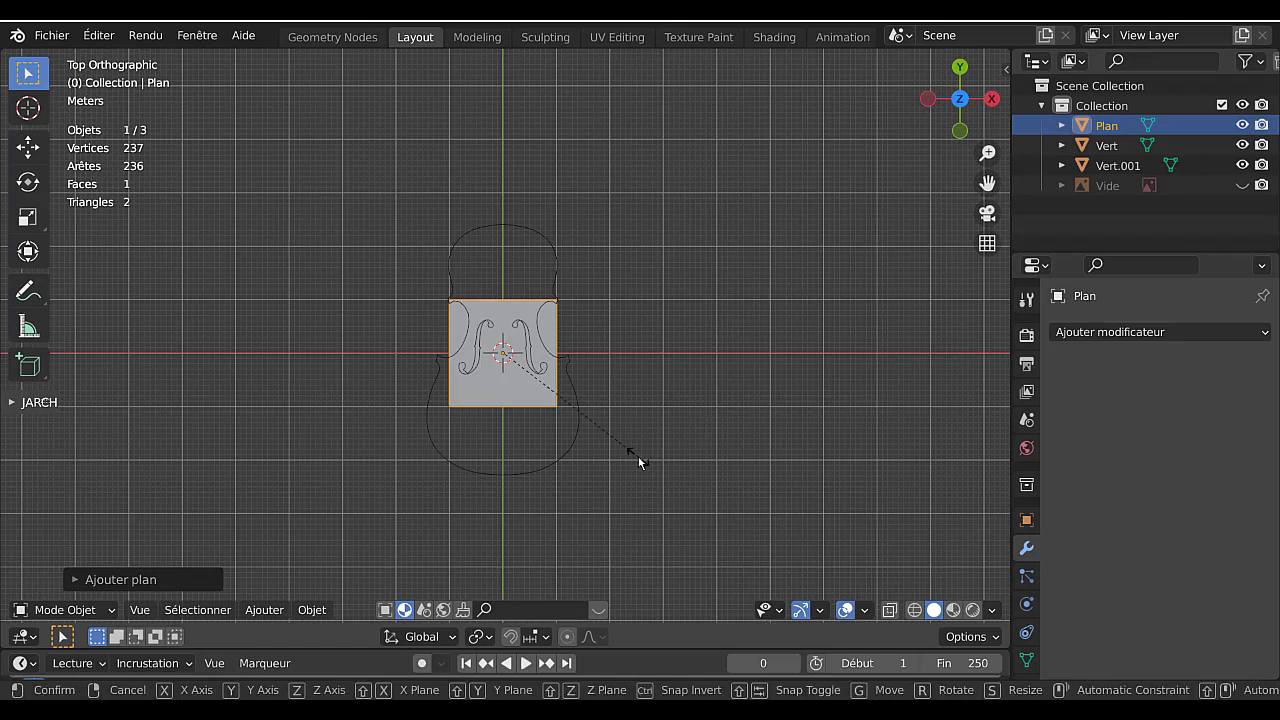
pyautogui.press('y')
pyautogui.click(838, 76)
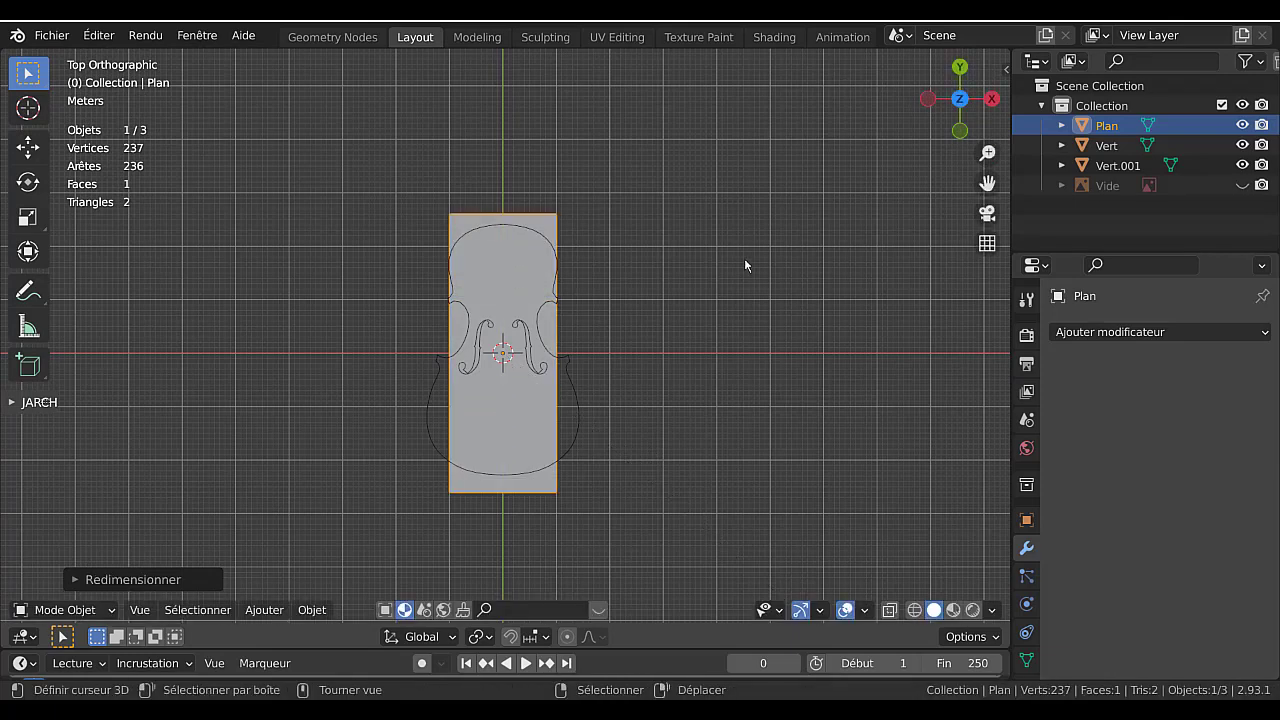
pyautogui.press('s')
pyautogui.press('x')
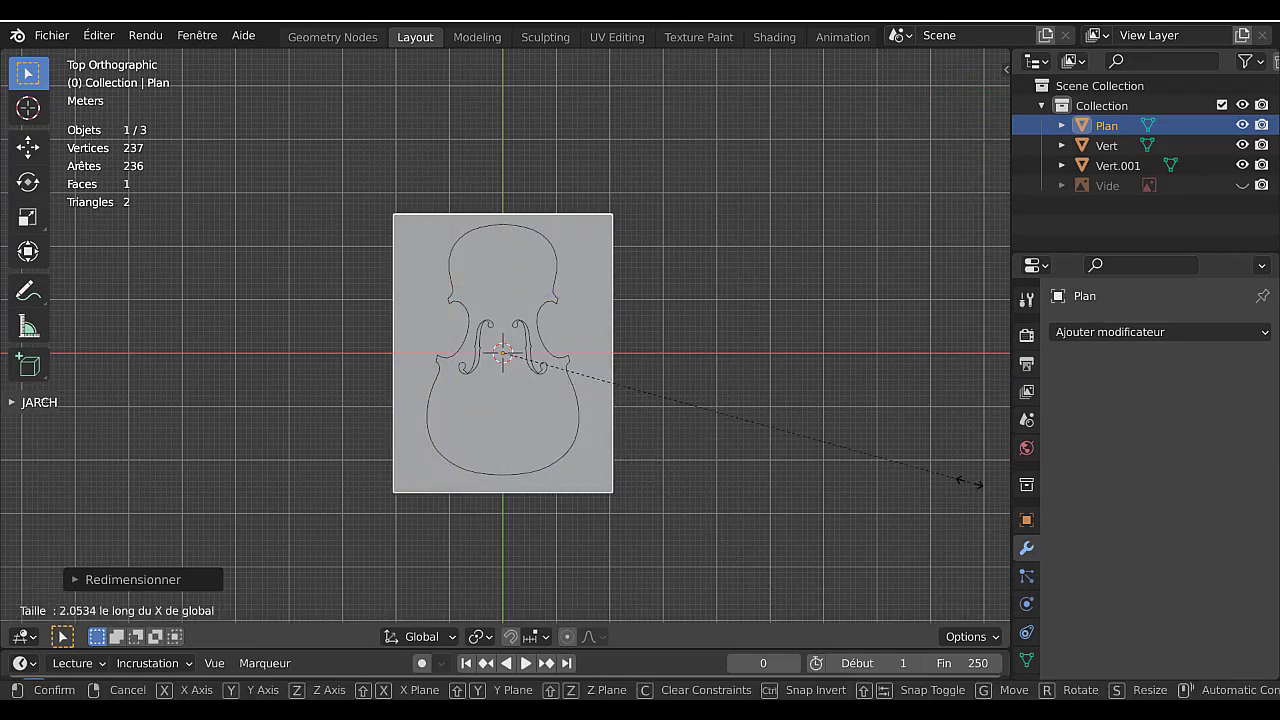
pyautogui.click(880, 485)
# Add 13 evenly spaced lengthwise loop cuts to the plane in Edit Mode, leaving them centred.
pyautogui.press('Tab')
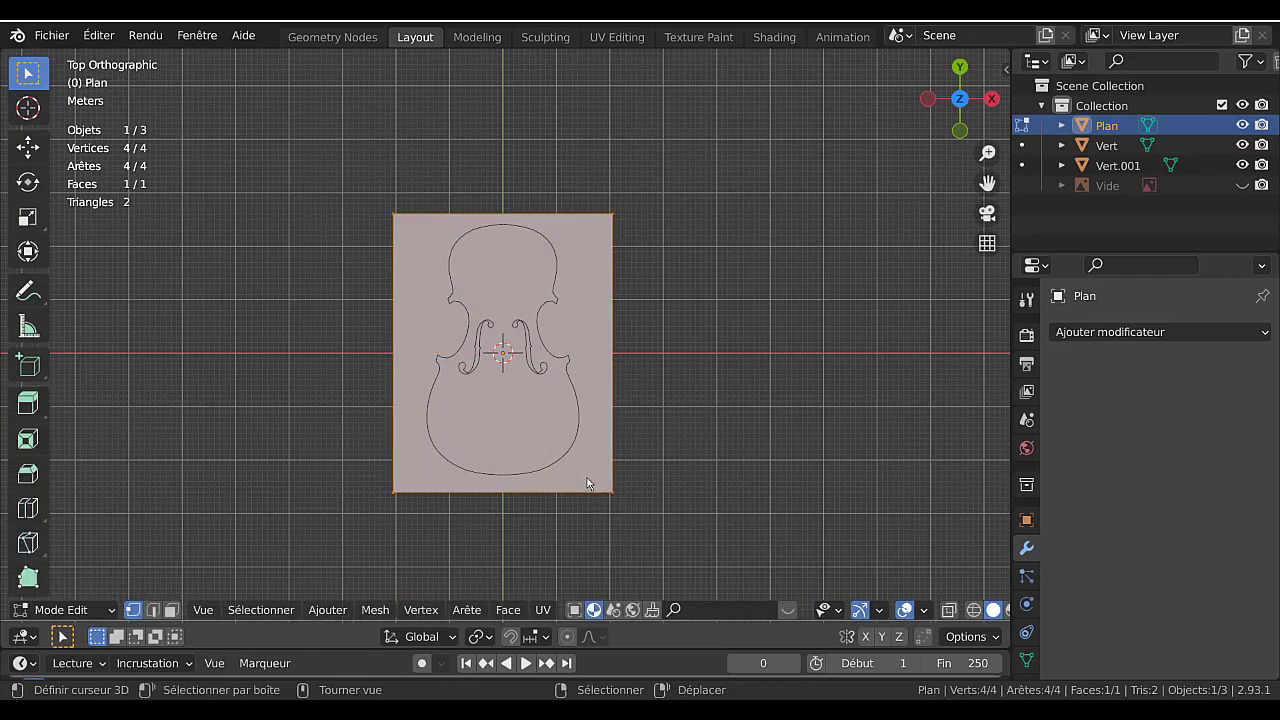
pyautogui.moveTo(581, 513); pyautogui.dragTo(508, 423, button='middle')
pyautogui.hotkey('ctrl', 'r')
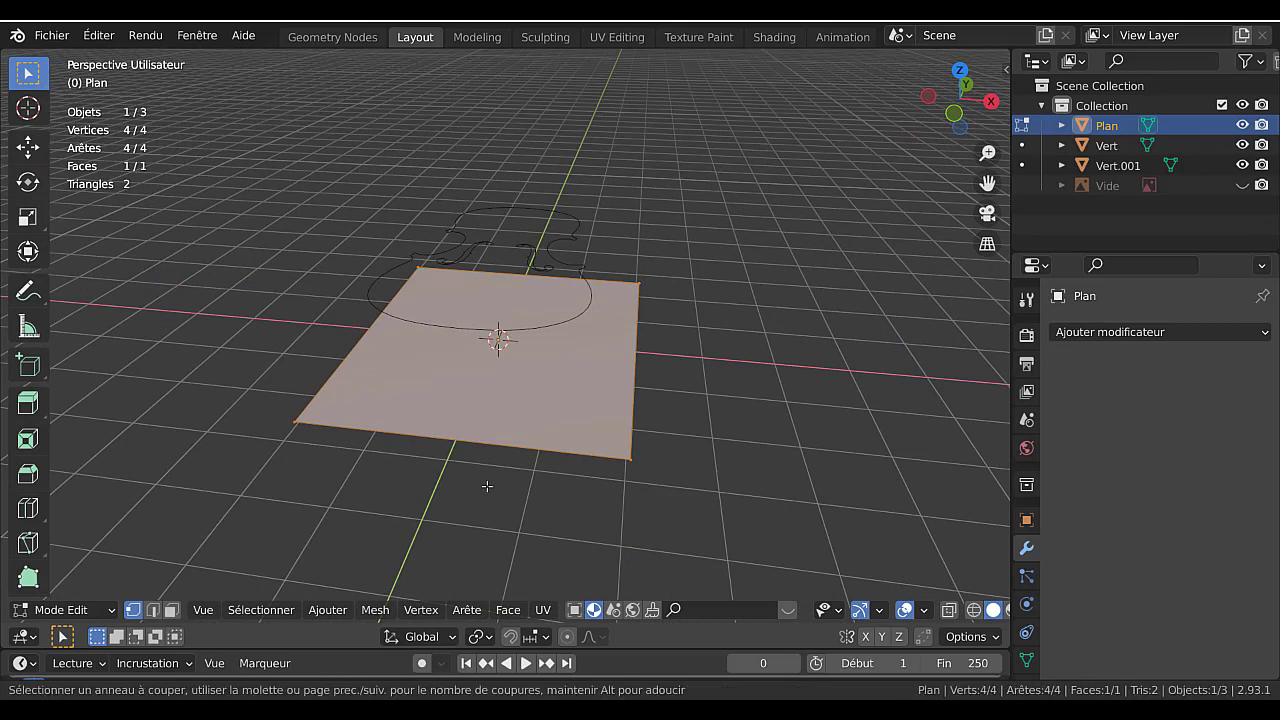
pyautogui.scroll(1, 482, 440)
pyautogui.scroll(6, 482, 440)
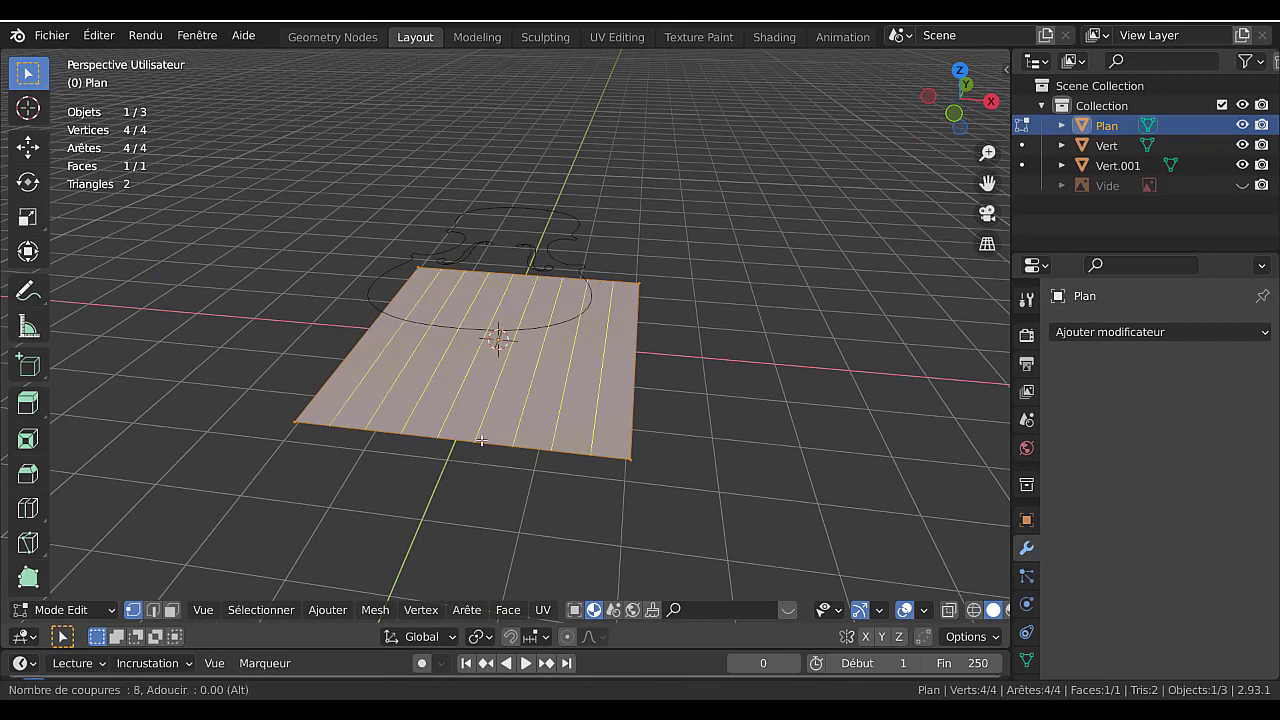
pyautogui.scroll(5, 482, 440)
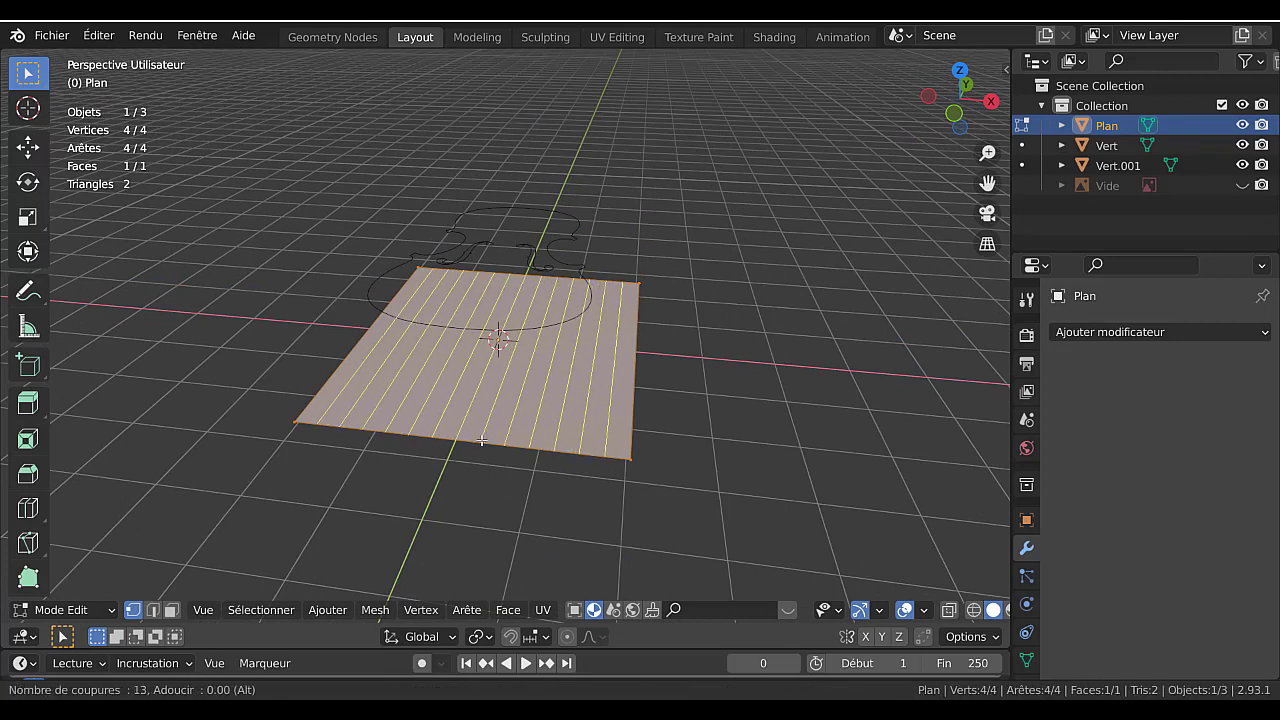
pyautogui.click(482, 440)
pyautogui.rightClick(482, 440)
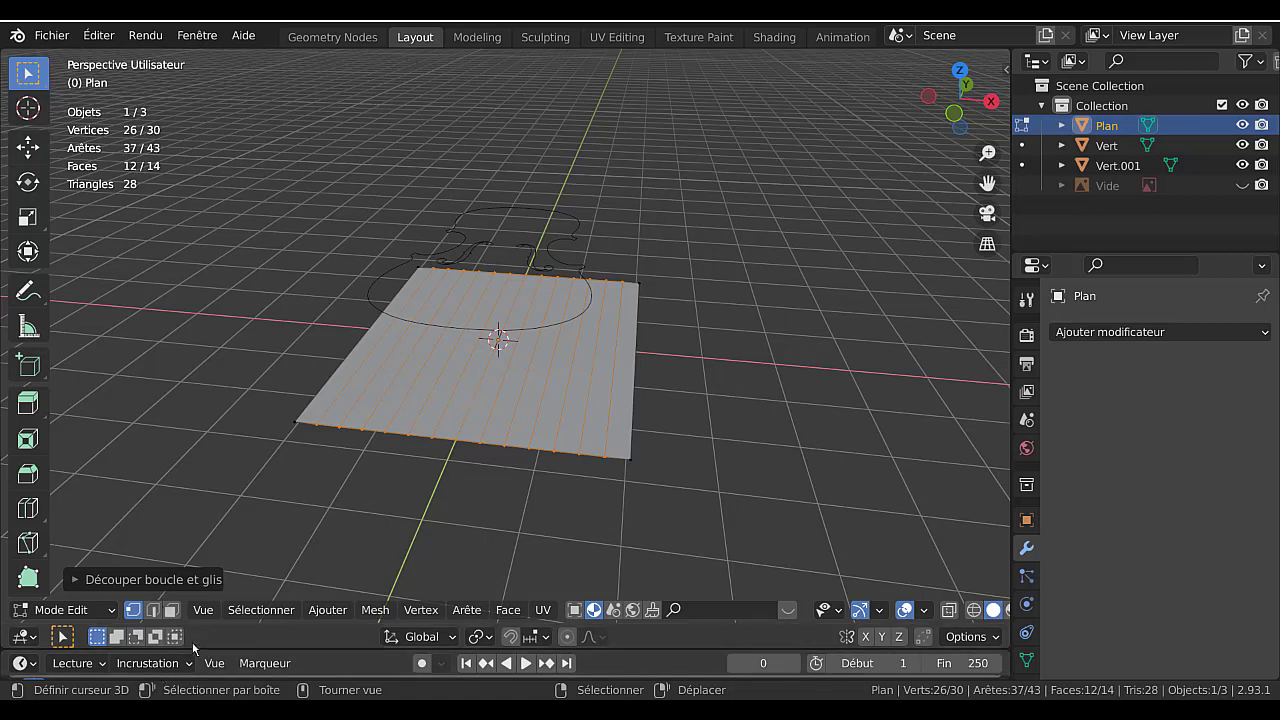
# Select the plane's central lengthwise edge in edge mode and enable proportional editing with the Sphere falloff.
pyautogui.press('2')
pyautogui.click(455, 408)
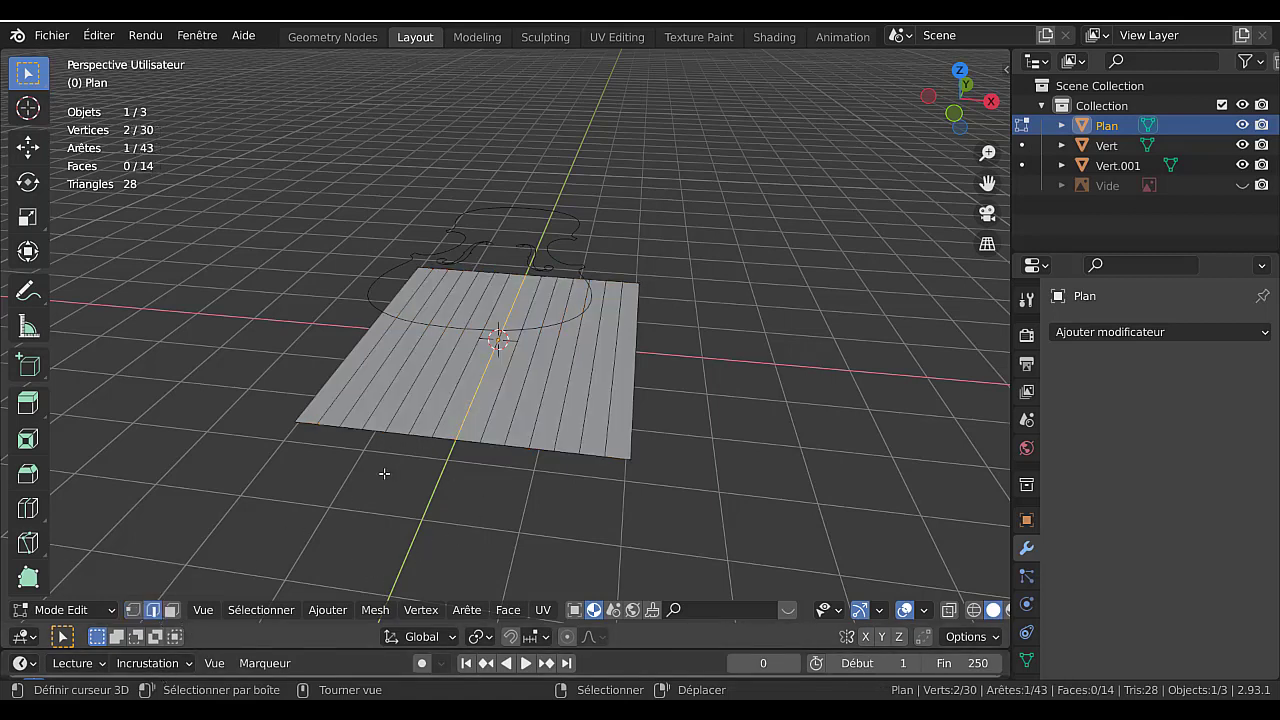
pyautogui.moveTo(814, 418); pyautogui.dragTo(743, 414, button='middle')
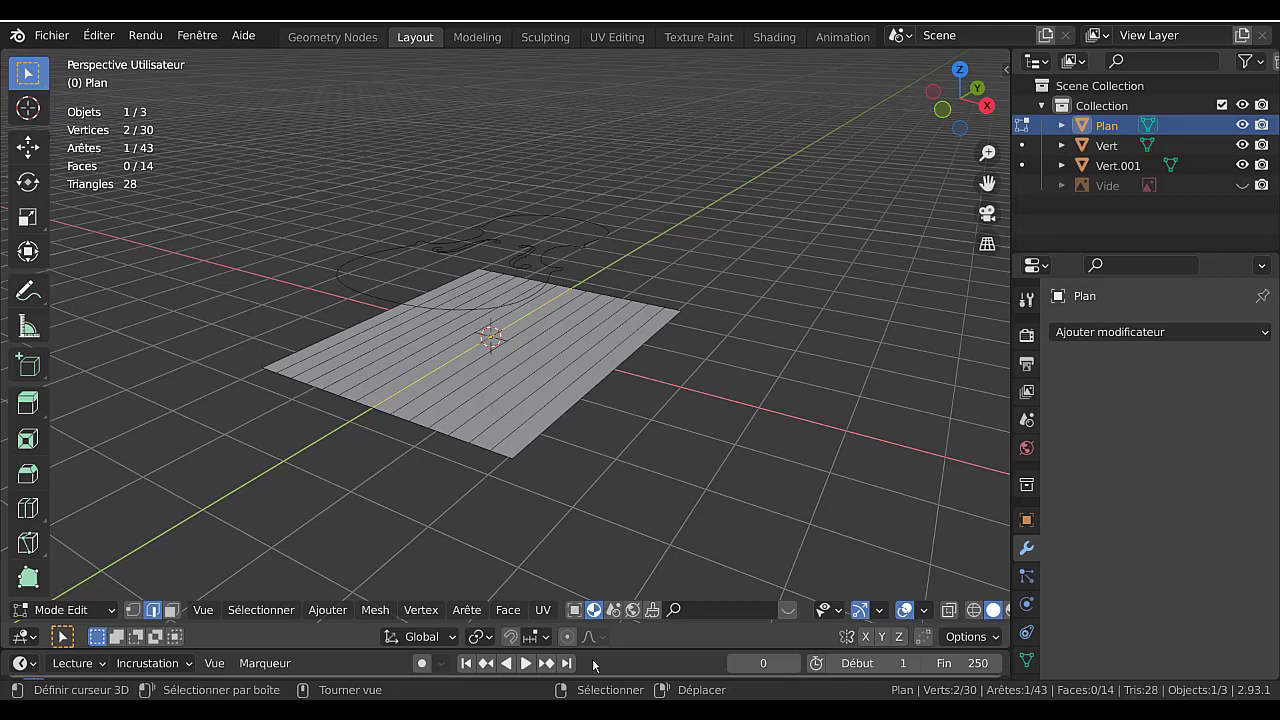
pyautogui.click(566, 636)
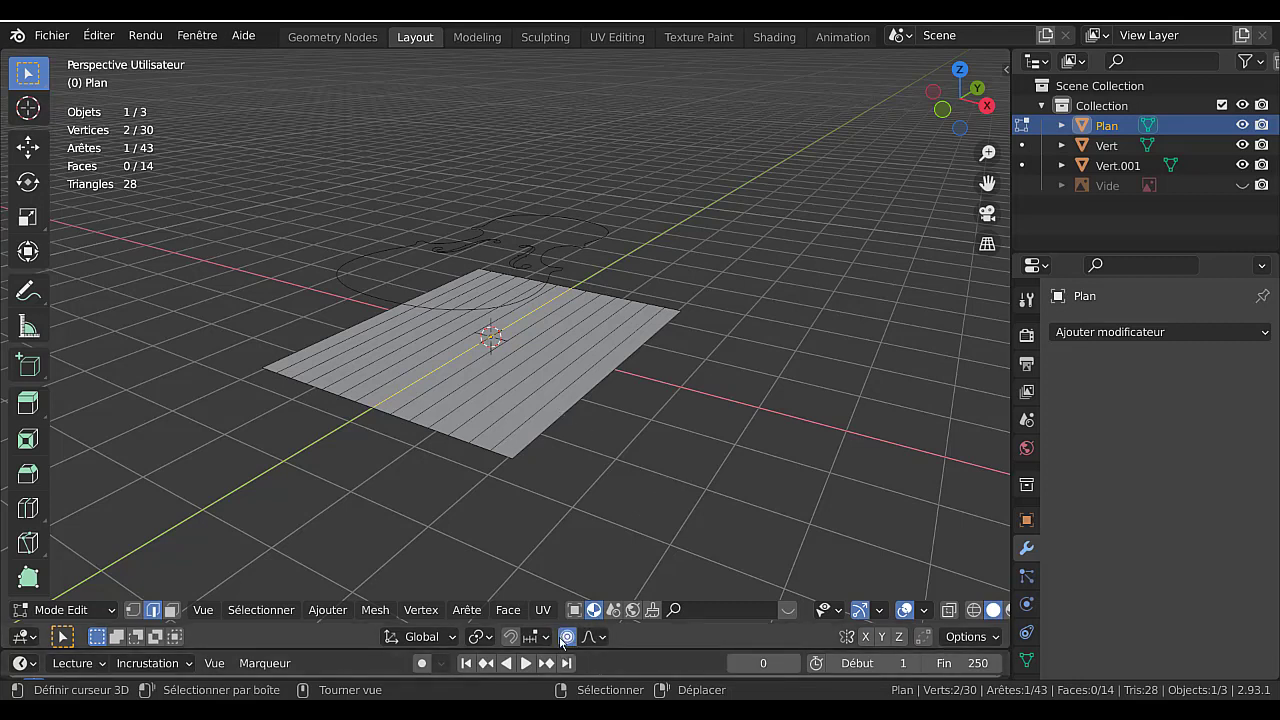
pyautogui.click(569, 637)
pyautogui.click(567, 637)
pyautogui.click(588, 638)
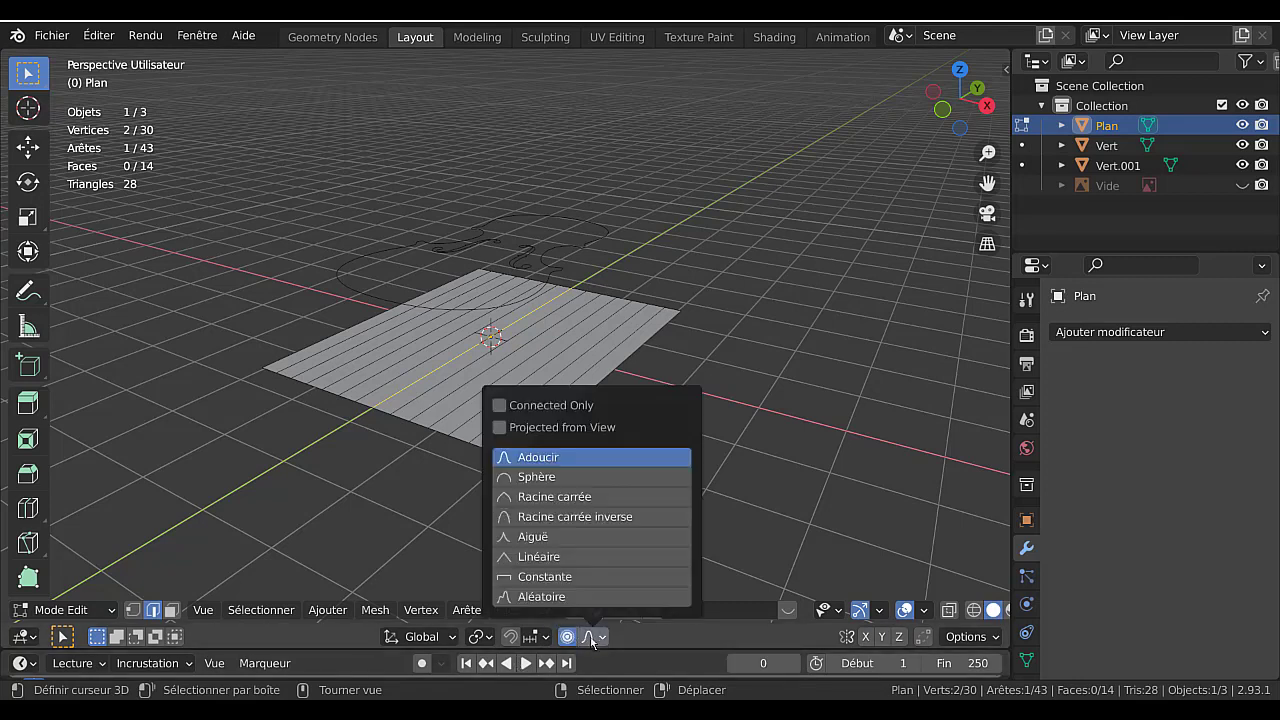
pyautogui.click(519, 479)
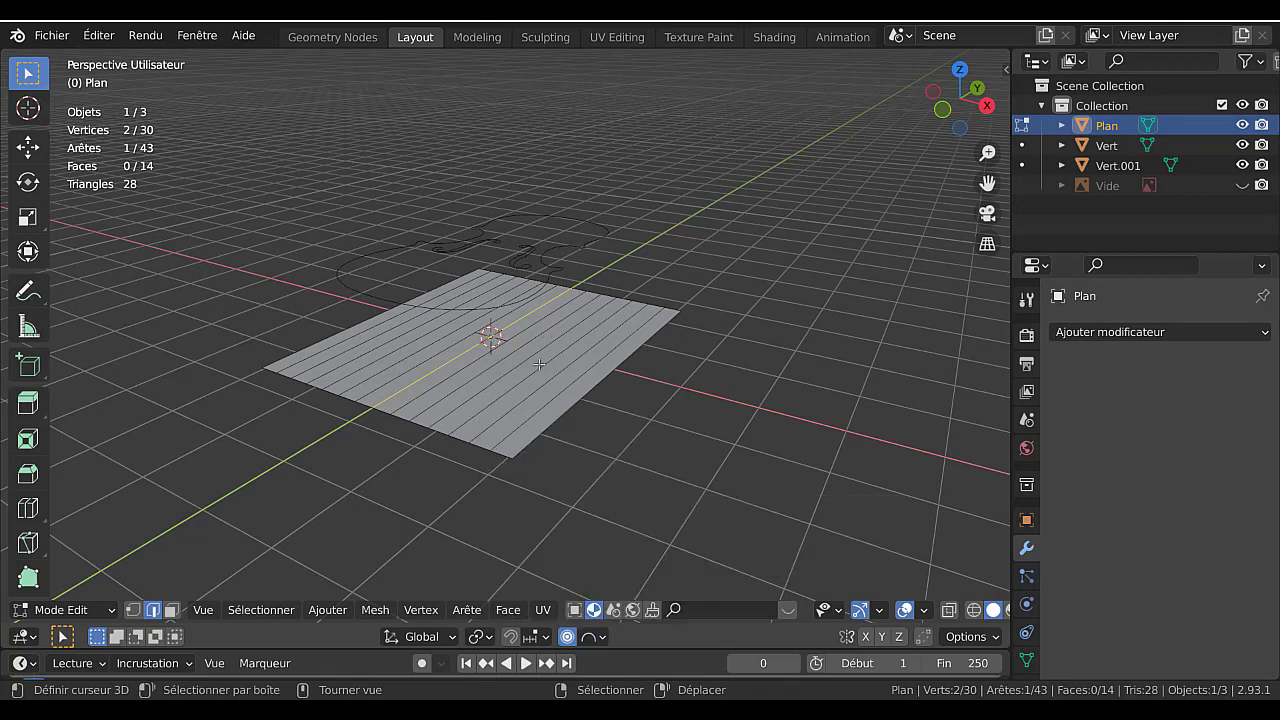
# Raise the central edge about 0.5 m along Z with a proportional size of 2.36 to arch the whole plane, and disable proportional editing.
pyautogui.press('g')
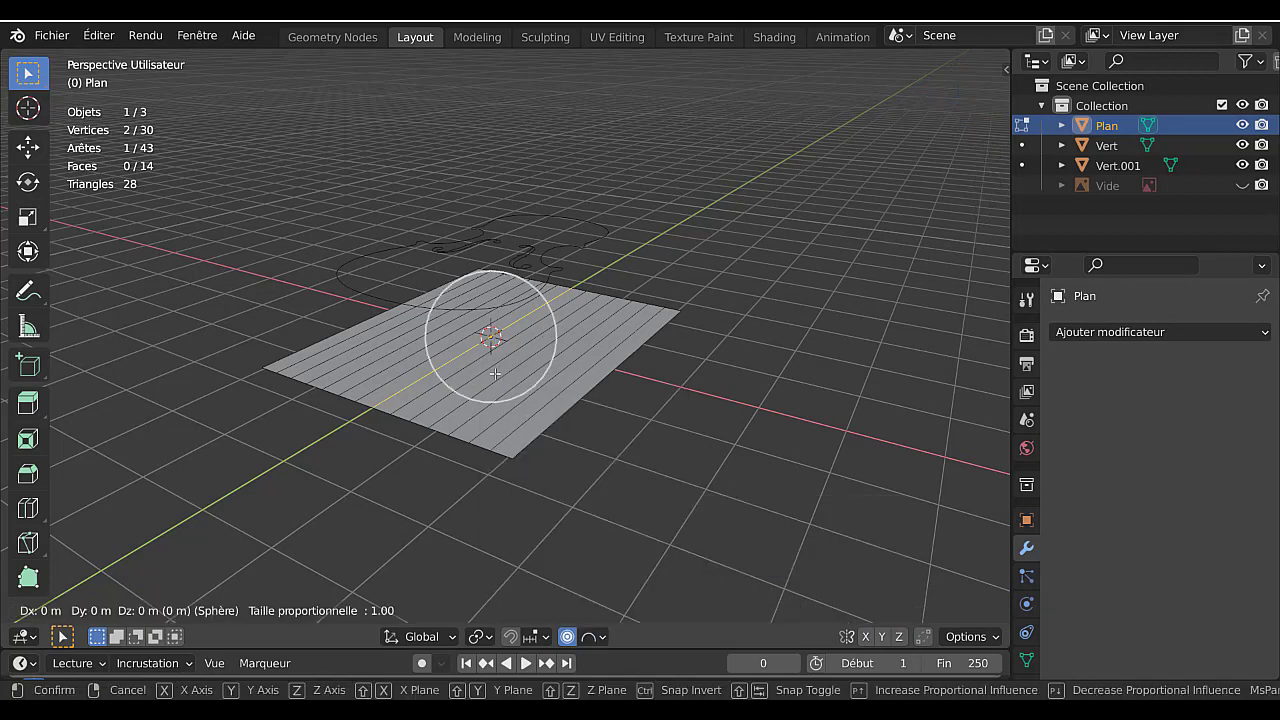
pyautogui.press('z')
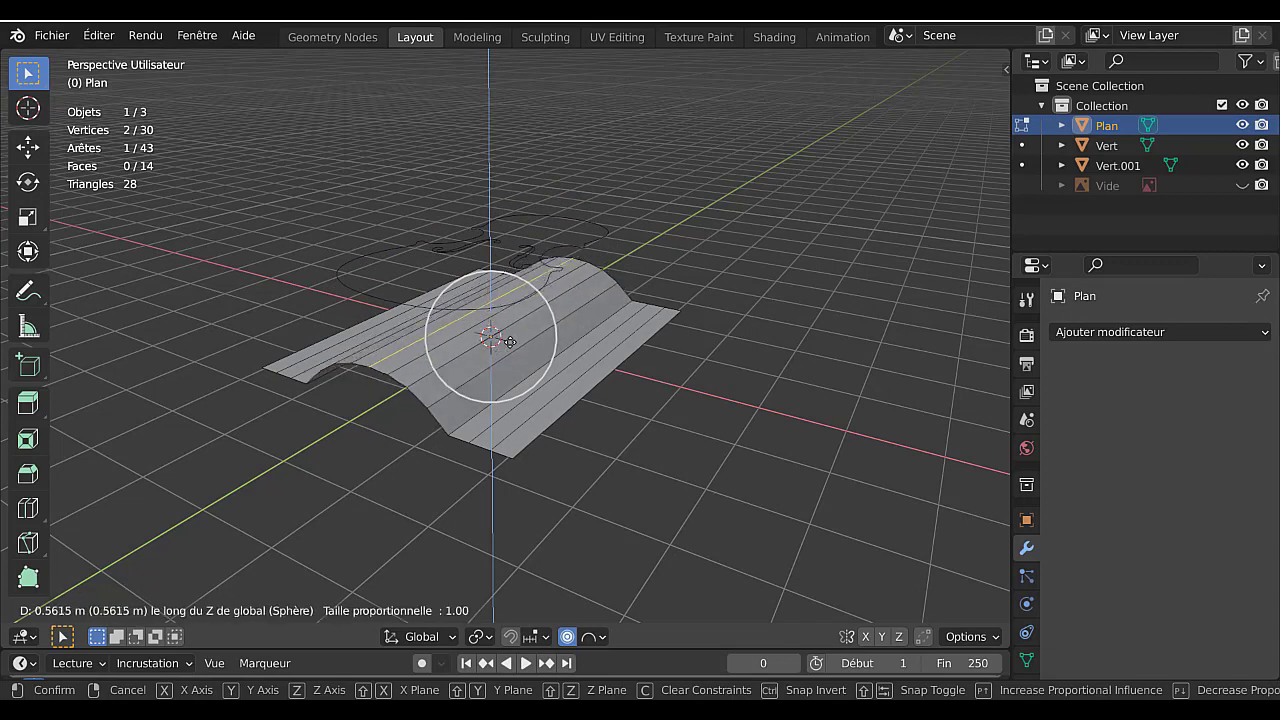
pyautogui.scroll(1, 510, 342)
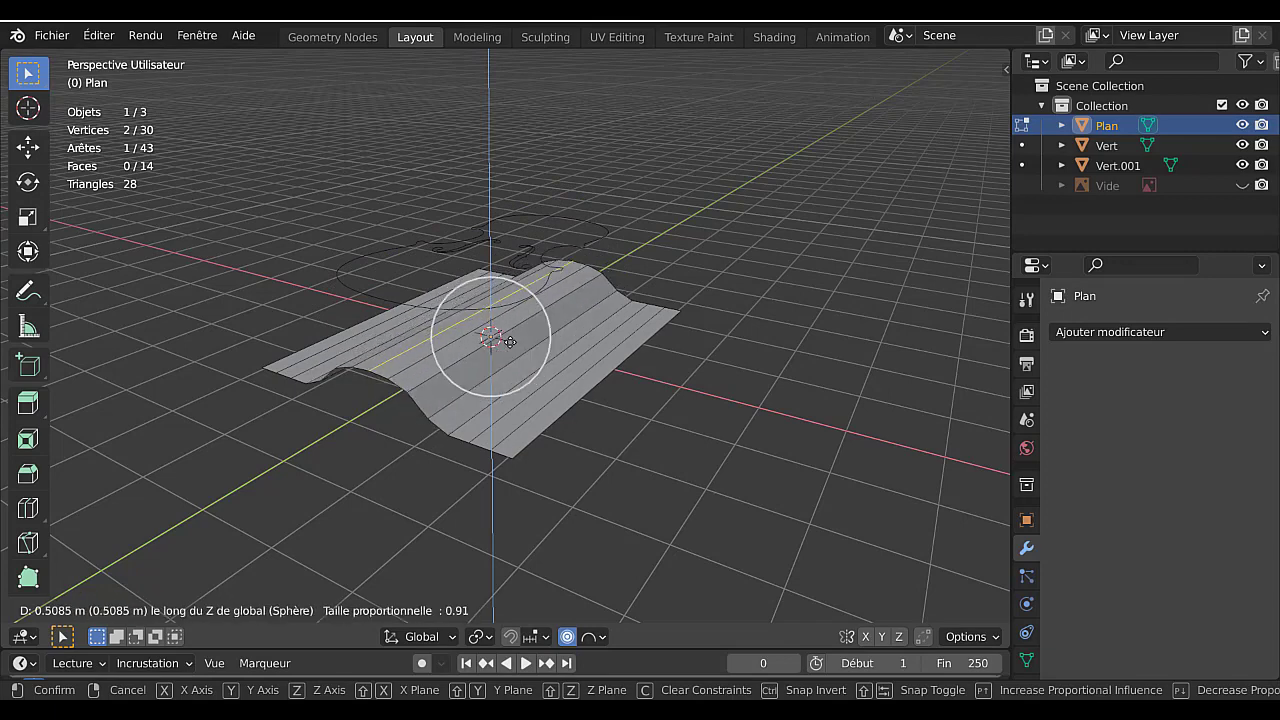
pyautogui.scroll(-9, 510, 342)
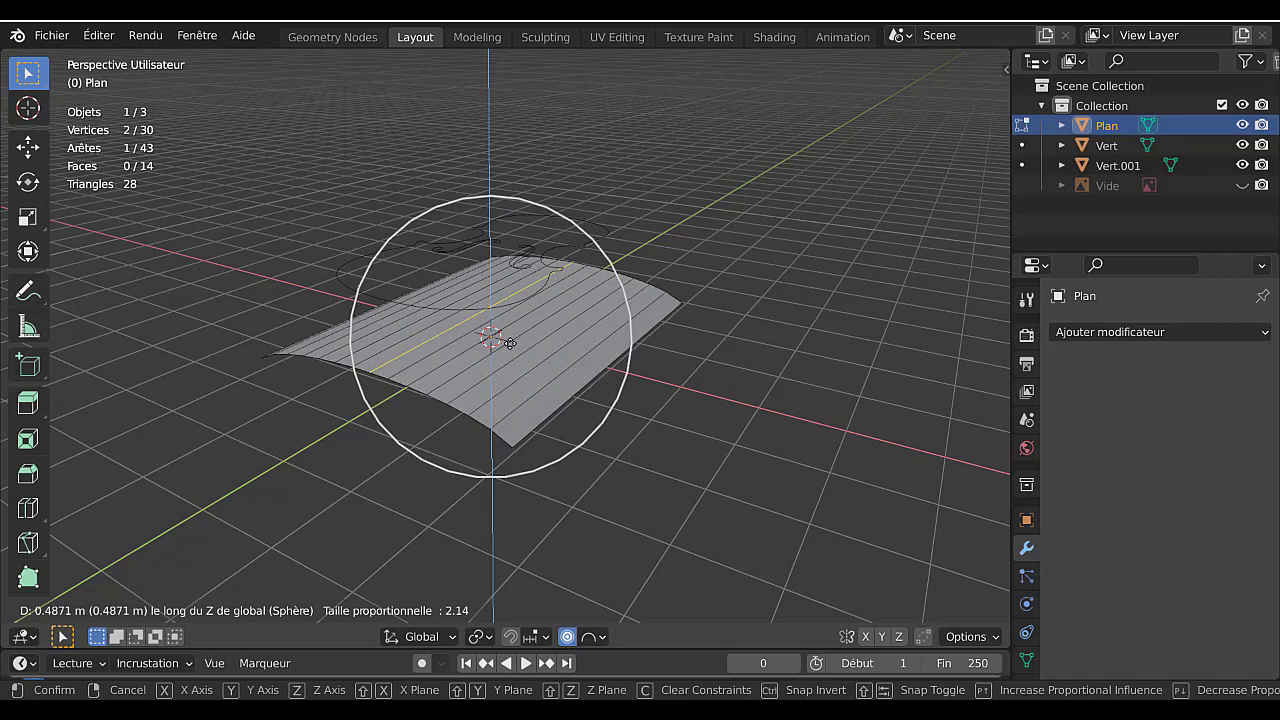
pyautogui.scroll(-1, 510, 343)
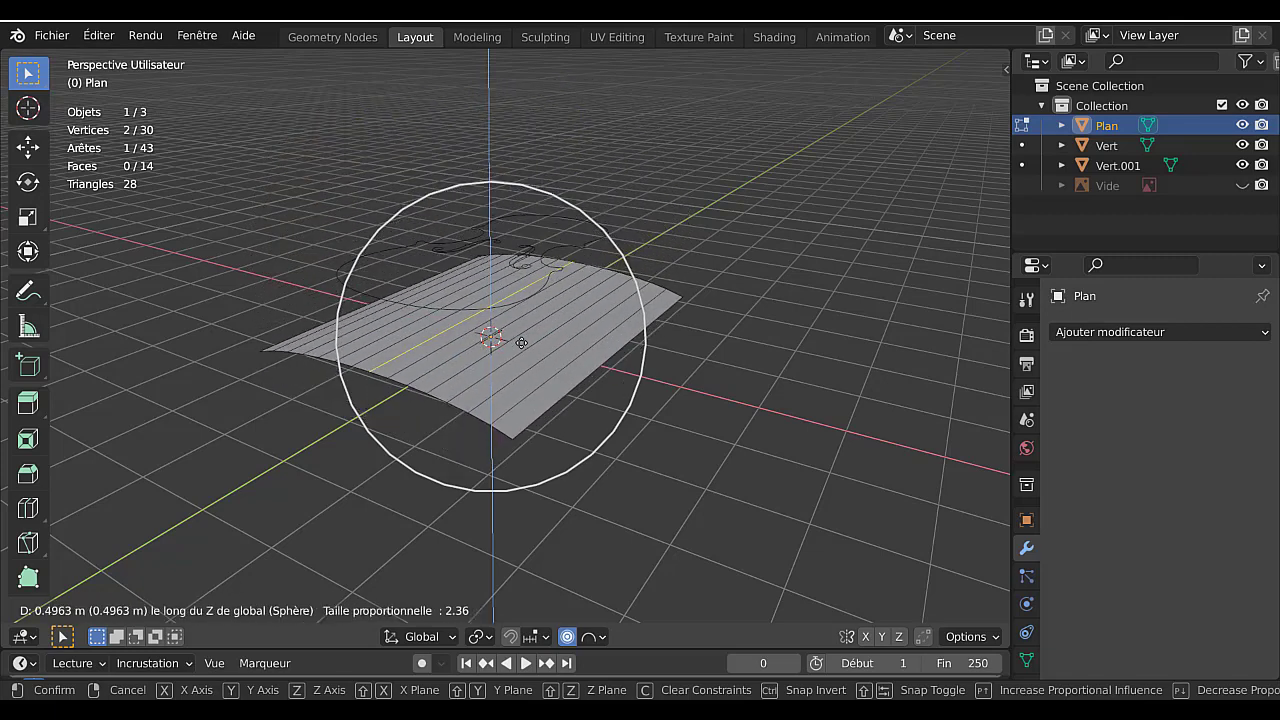
pyautogui.click(521, 343)
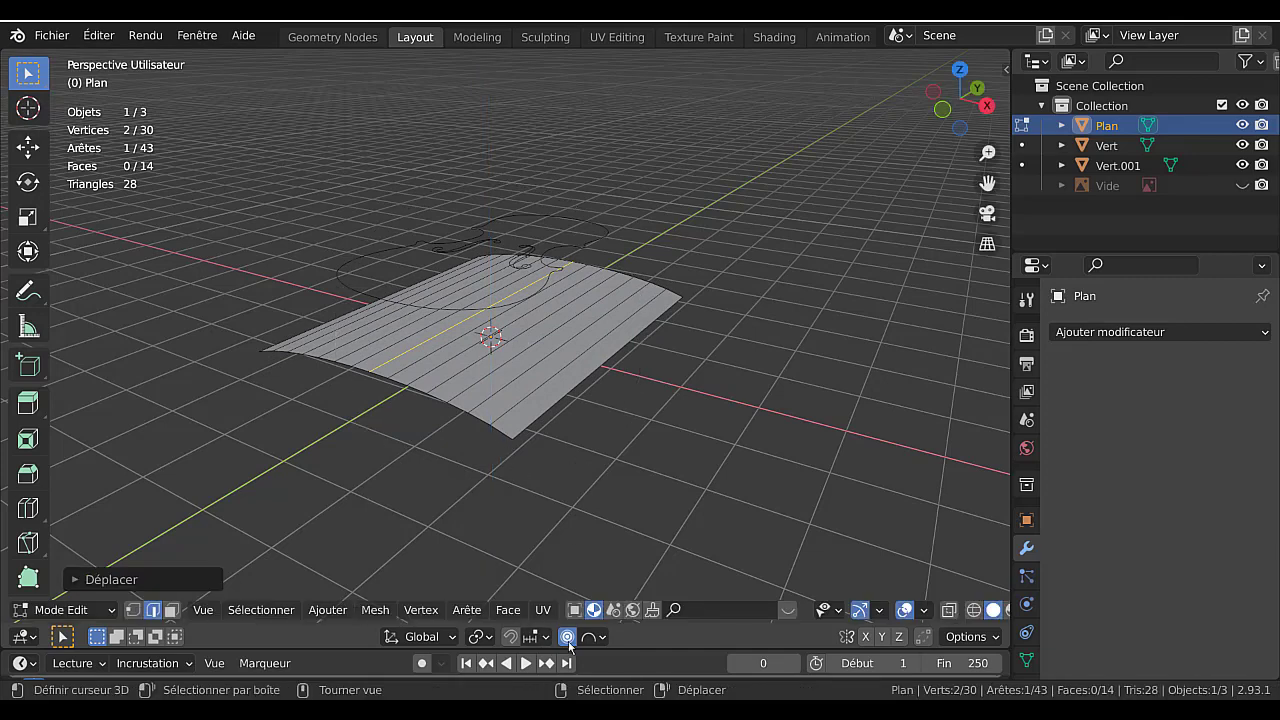
pyautogui.click(567, 637)
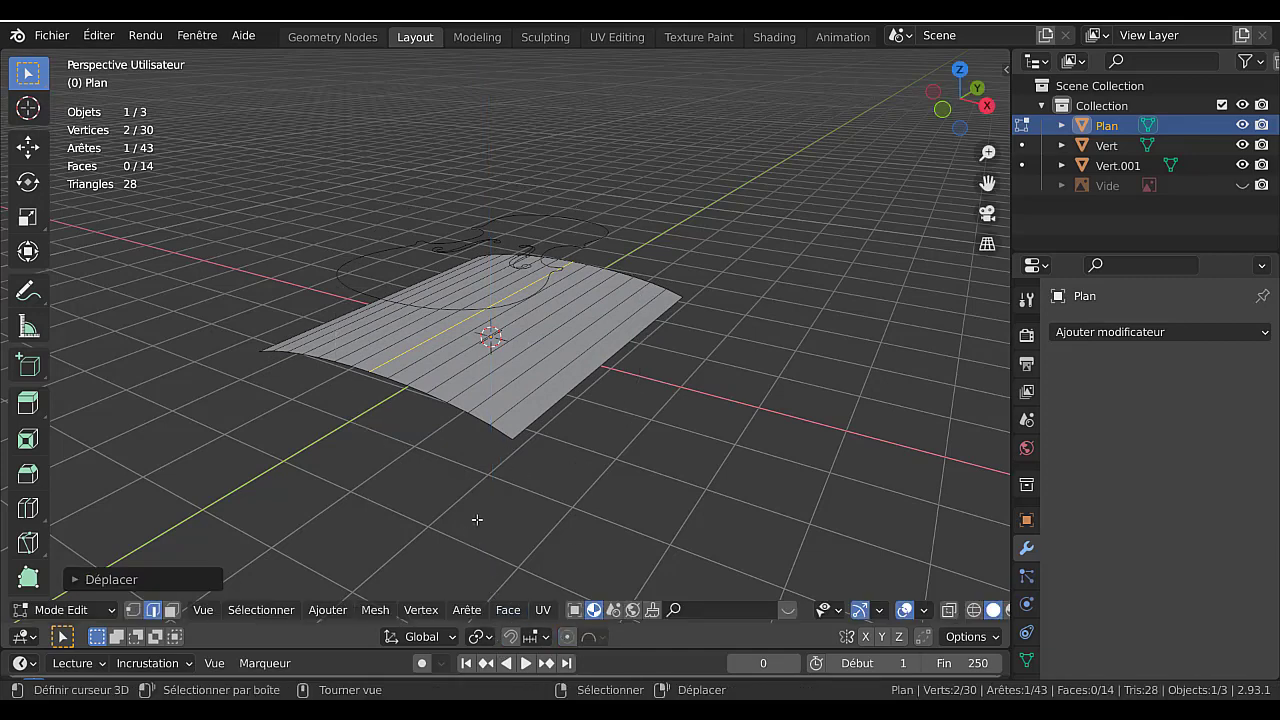
# In Object Mode, lower the body and f-hole outlines together along Z so they sit just above the arched plane.
pyautogui.moveTo(474, 517); pyautogui.dragTo(558, 391, button='middle')
pyautogui.moveTo(652, 412); pyautogui.dragTo(593, 453, button='middle')
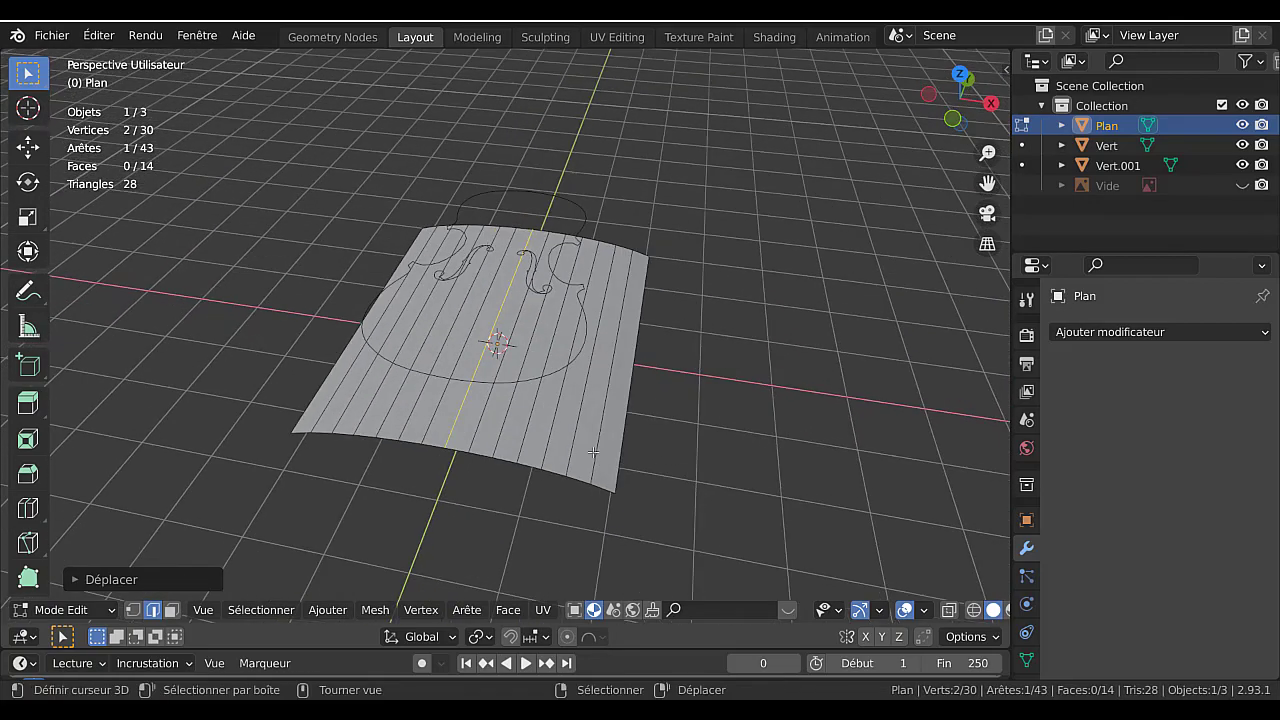
pyautogui.press('Tab')
pyautogui.press('Tab')
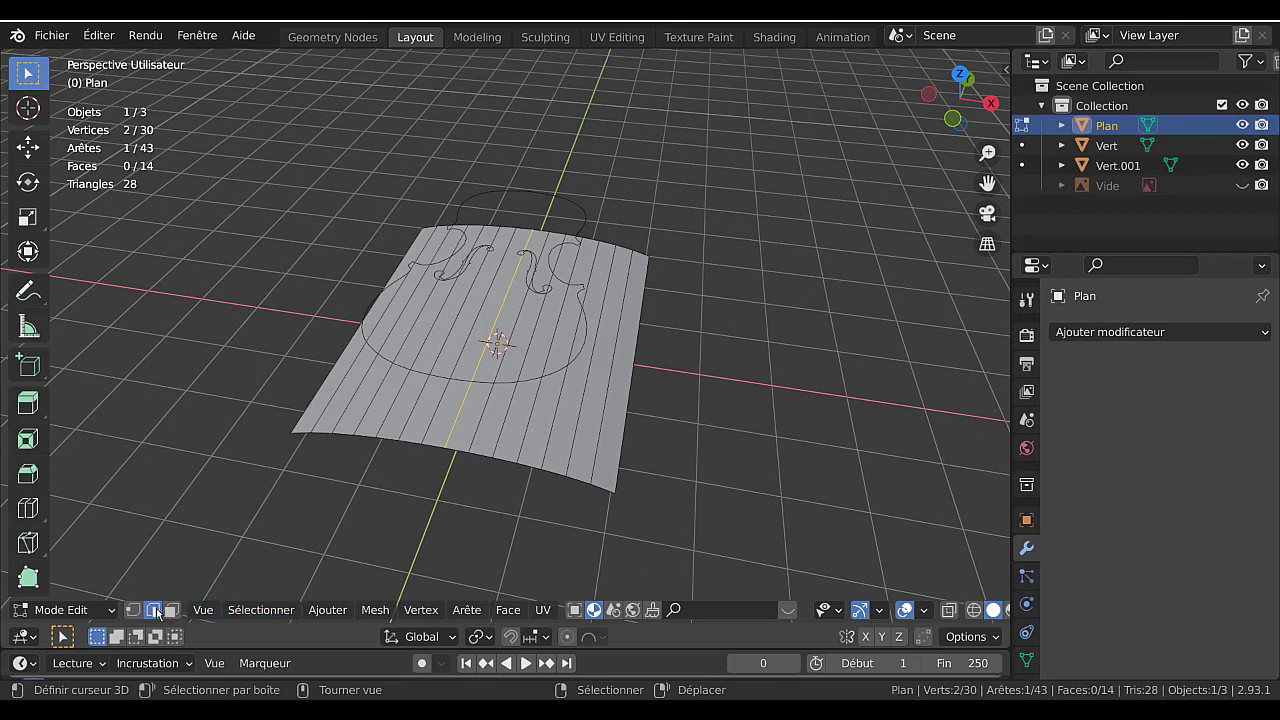
pyautogui.press('Tab')
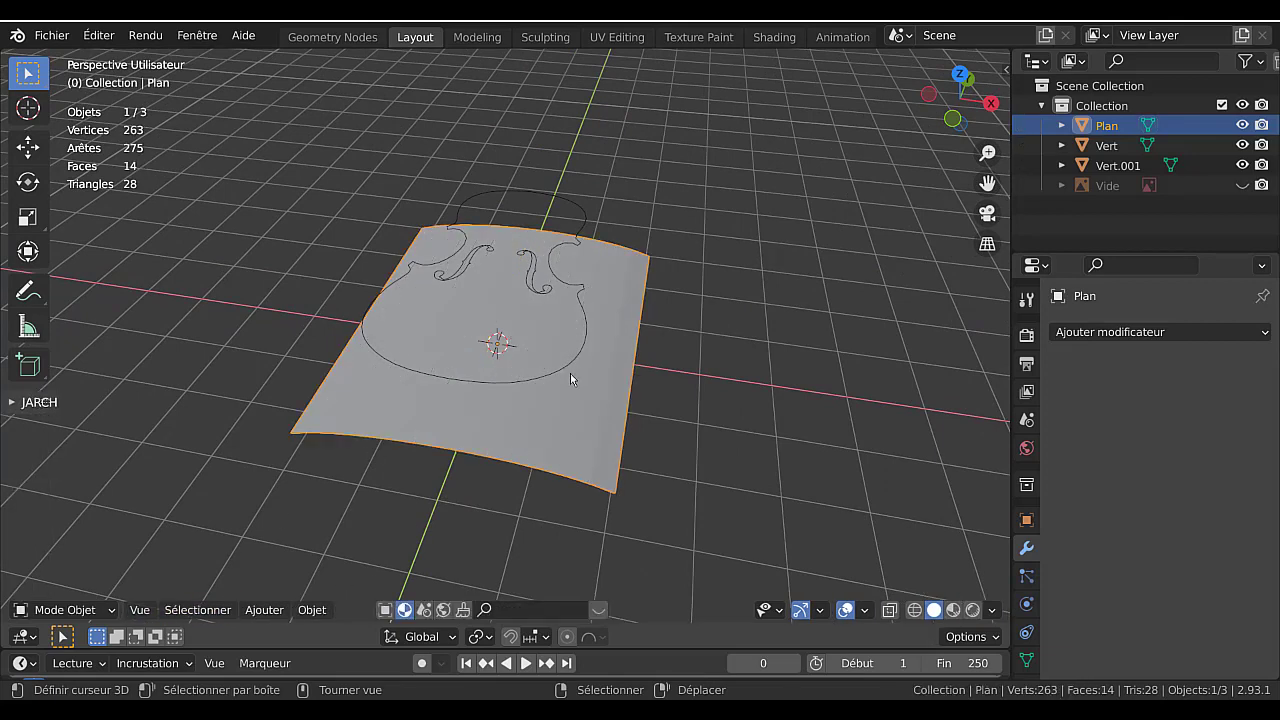
pyautogui.click(549, 379)
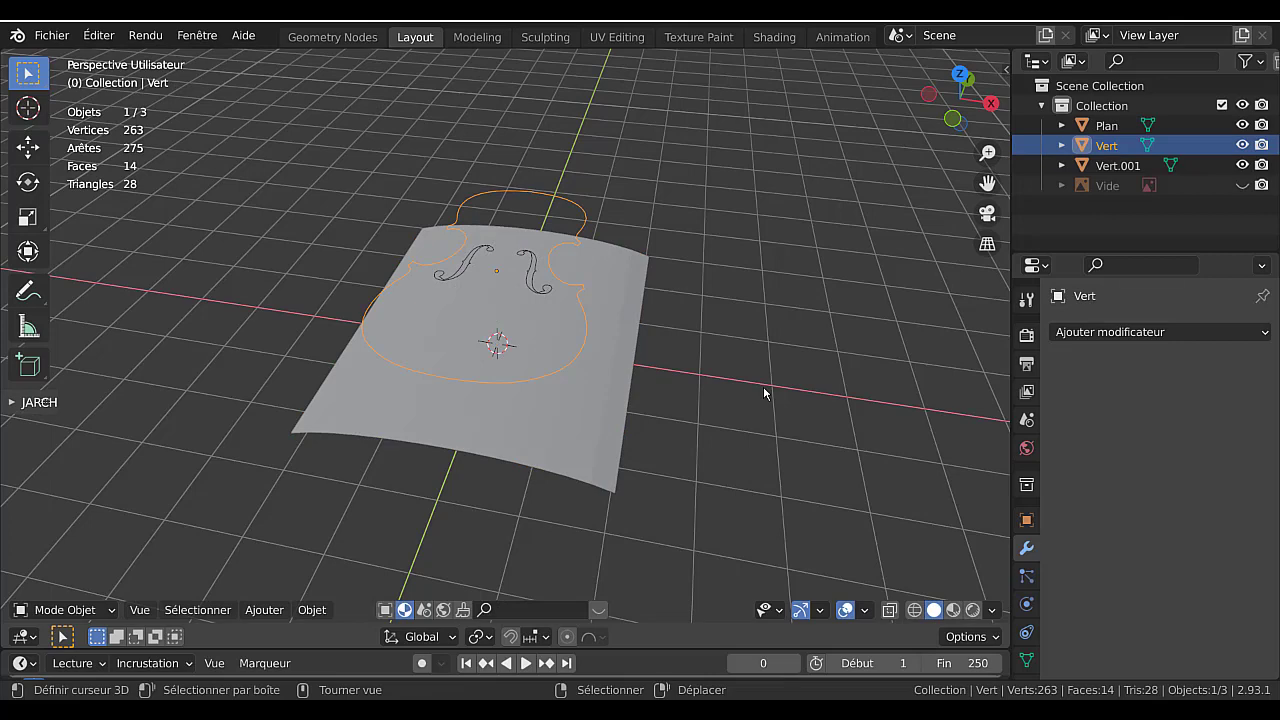
pyautogui.moveTo(766, 398); pyautogui.dragTo(788, 323, button='middle')
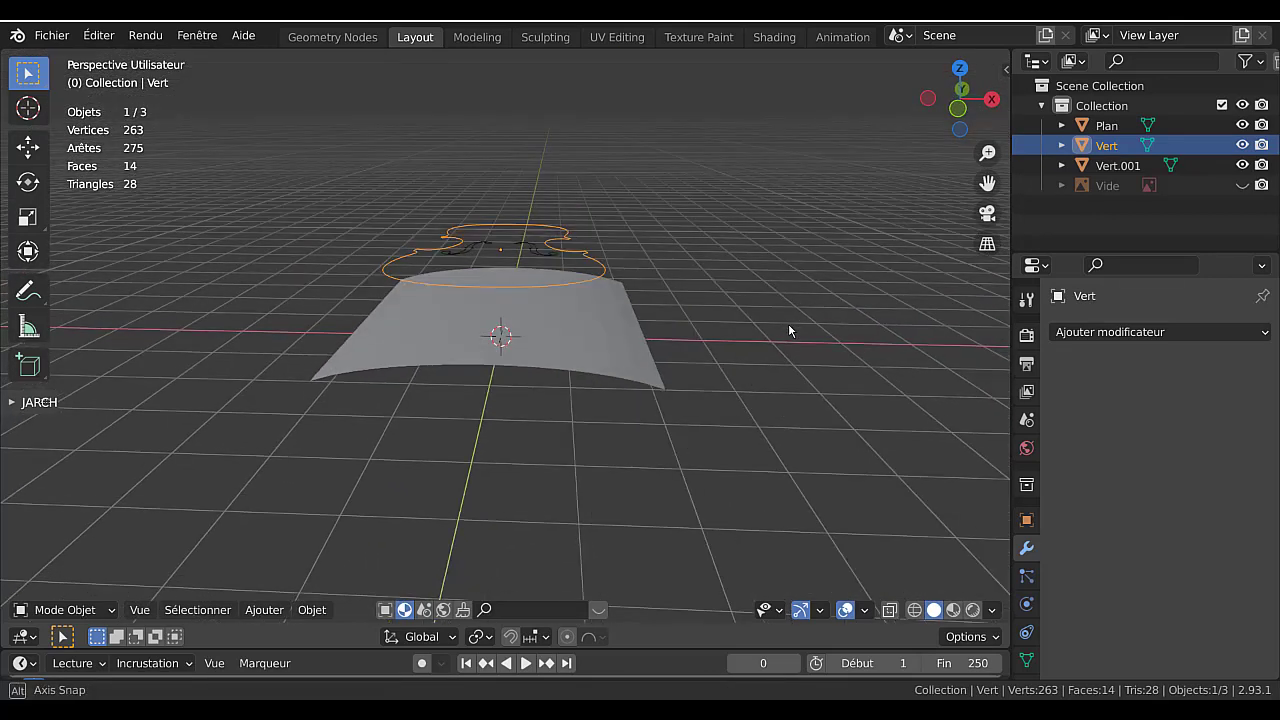
pyautogui.keyDown('shift'); pyautogui.click(531, 251); pyautogui.keyUp('shift')
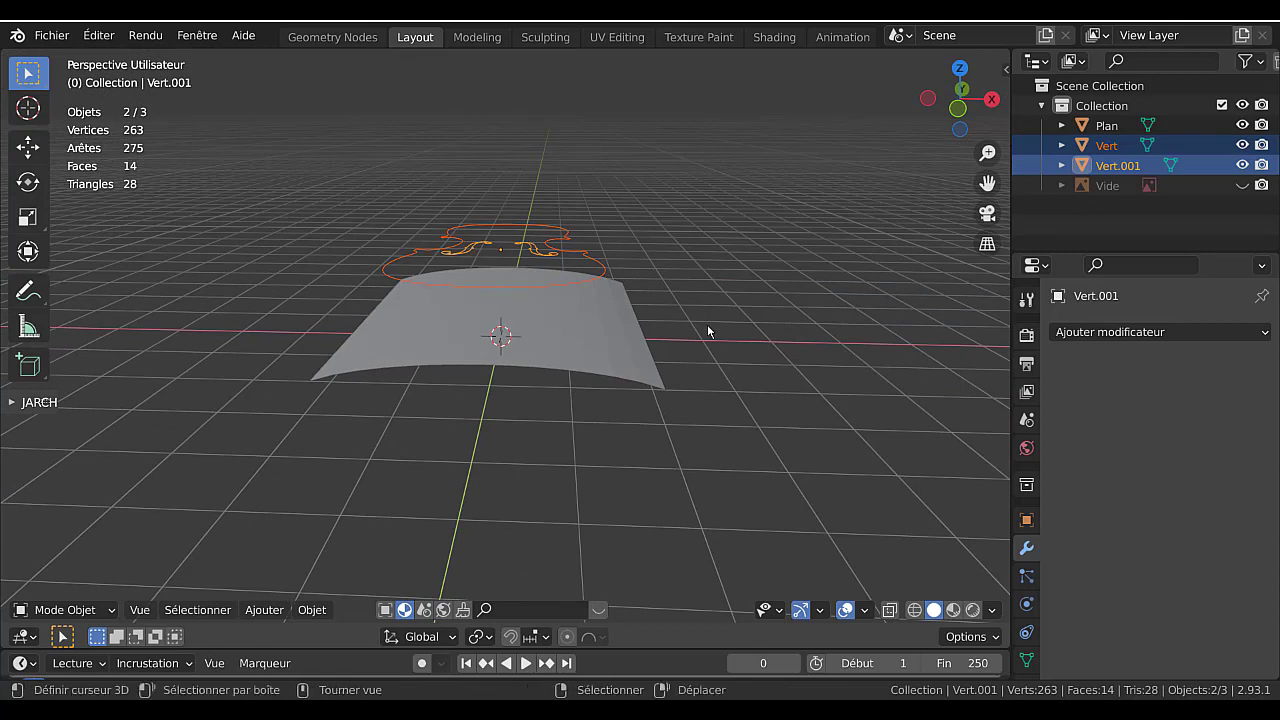
pyautogui.moveTo(707, 324); pyautogui.dragTo(708, 306, button='middle')
pyautogui.press('g')
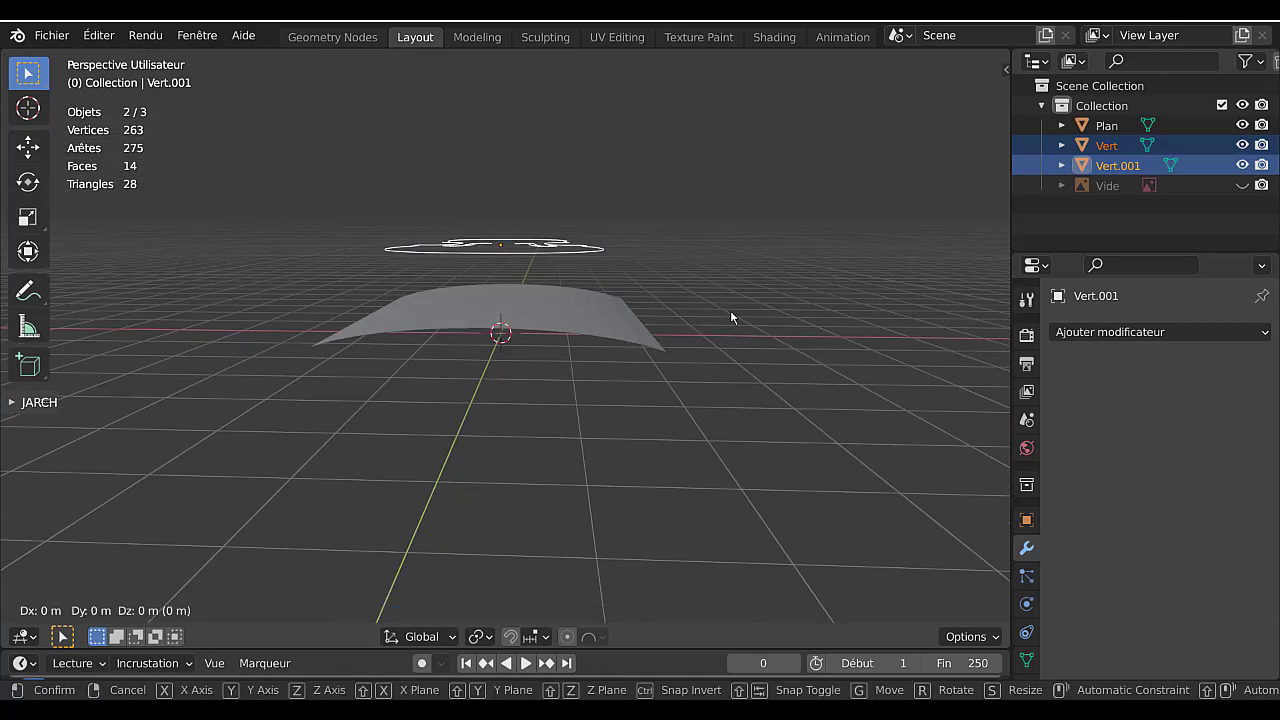
pyautogui.press('z')
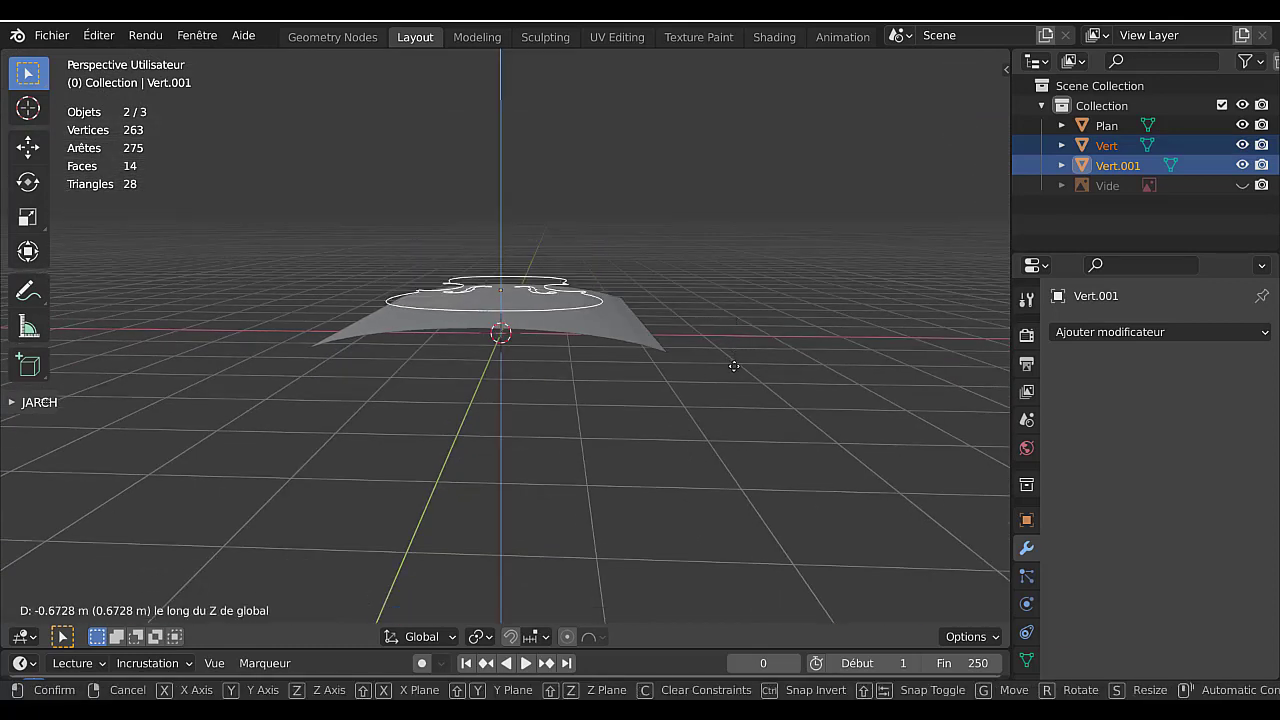
pyautogui.click(735, 377)
pyautogui.press('g')
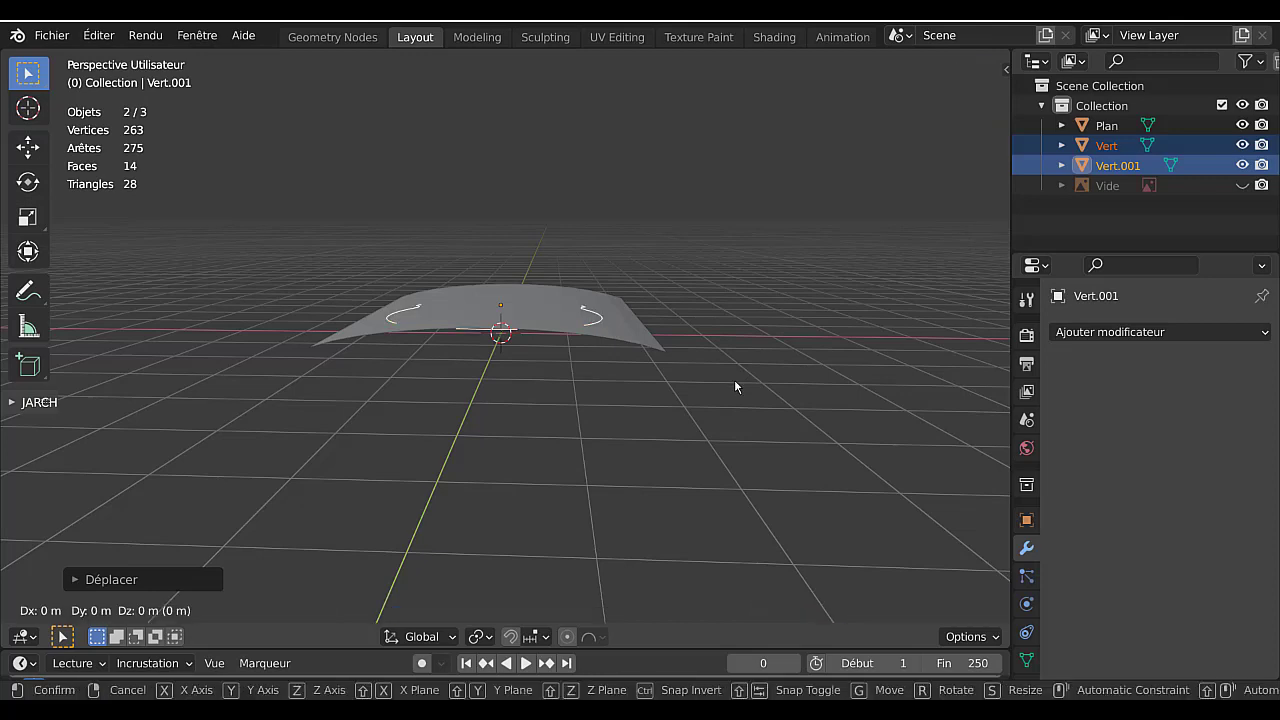
pyautogui.press('z')
pyautogui.click(734, 362)
# Cut the body outline into the arched plane with Knife Project from the top orthographic view, using the plane as the active object.
pyautogui.press('Tab')
pyautogui.moveTo(716, 380); pyautogui.dragTo(549, 322, button='middle')
pyautogui.press('Tab')
pyautogui.click(595, 376)
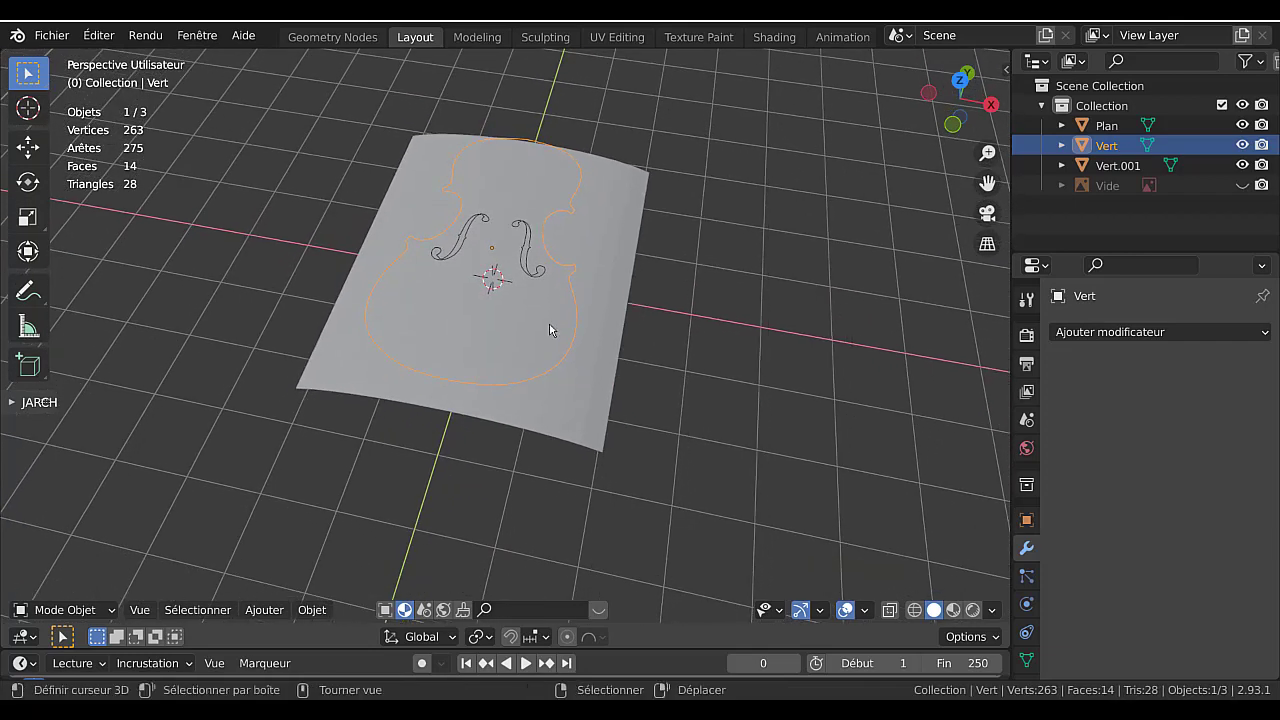
pyautogui.keyDown('shift'); pyautogui.click(594, 377); pyautogui.keyUp('shift')
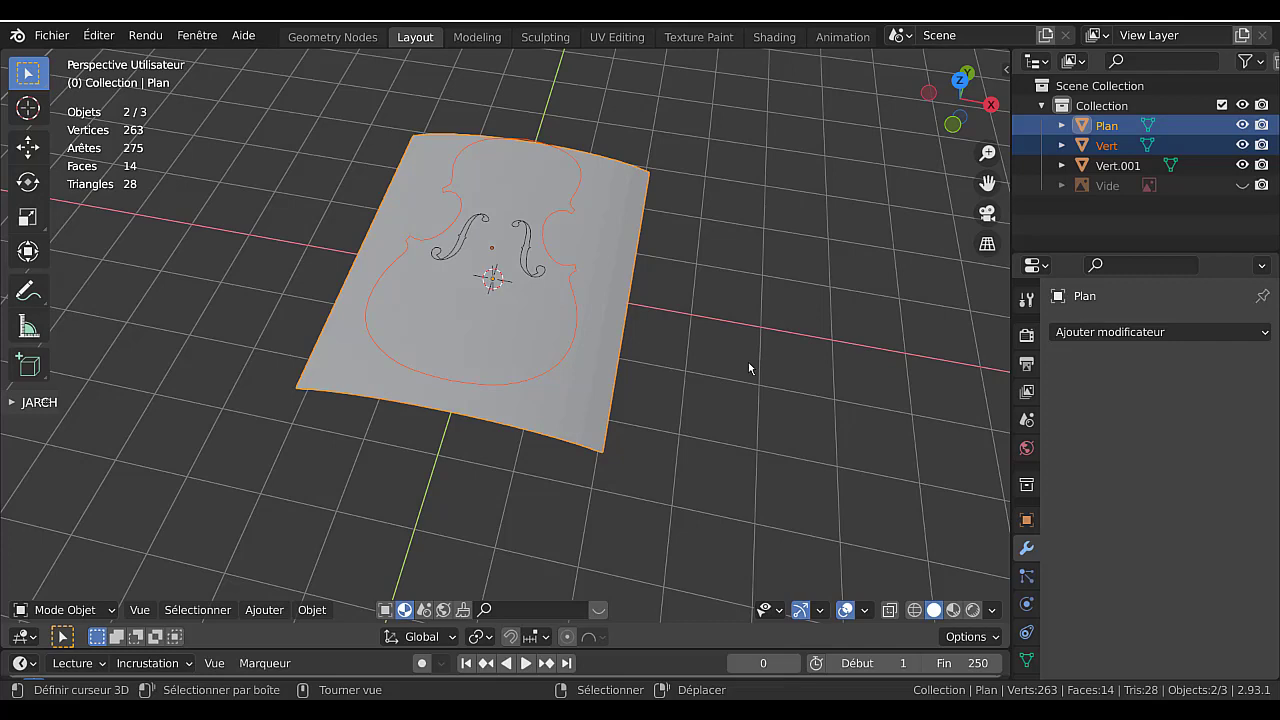
pyautogui.scroll(2, 749, 368)
pyautogui.press('KP_7')
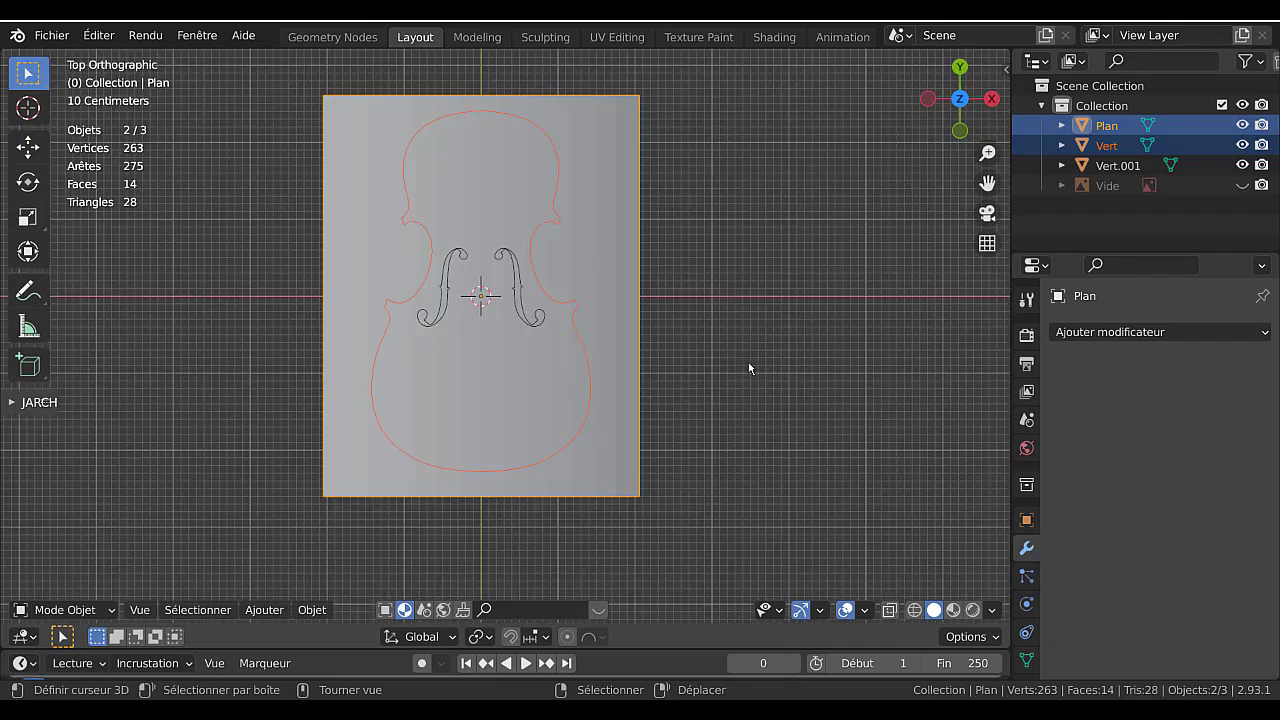
pyautogui.press('Tab')
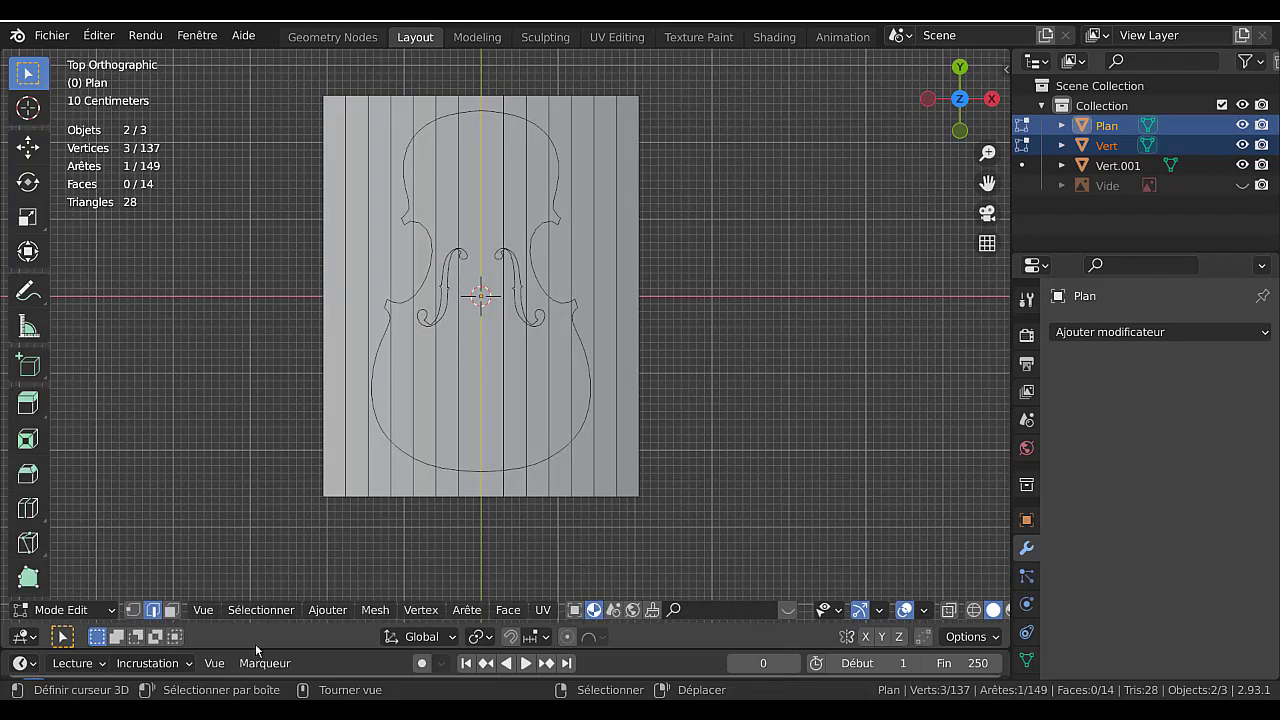
pyautogui.click(262, 610)
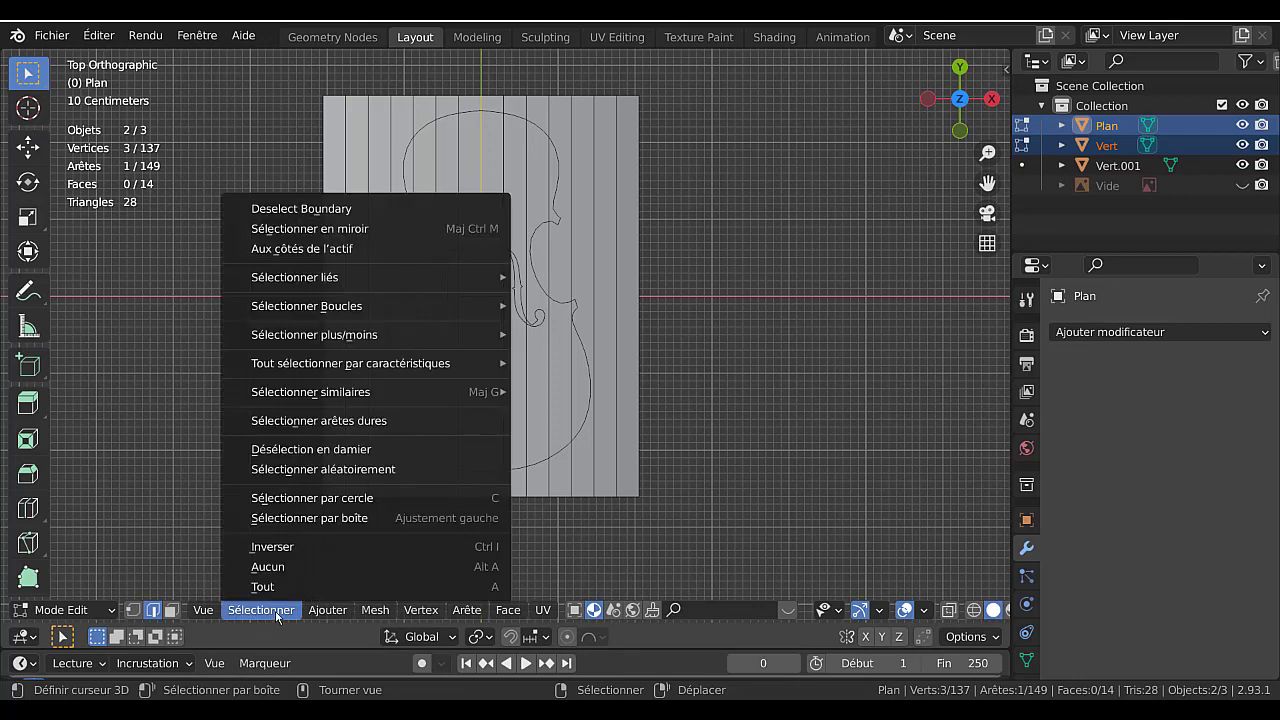
pyautogui.moveTo(322, 612)
pyautogui.moveTo(369, 612)
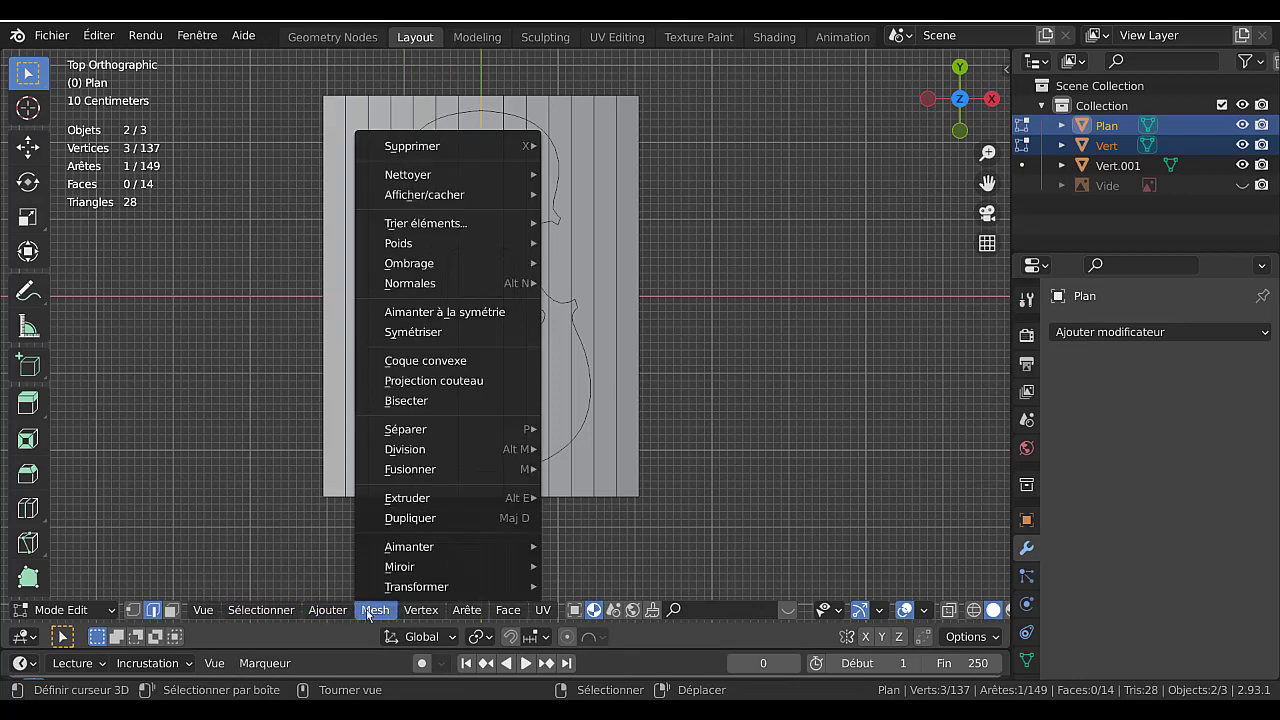
pyautogui.click(414, 380)
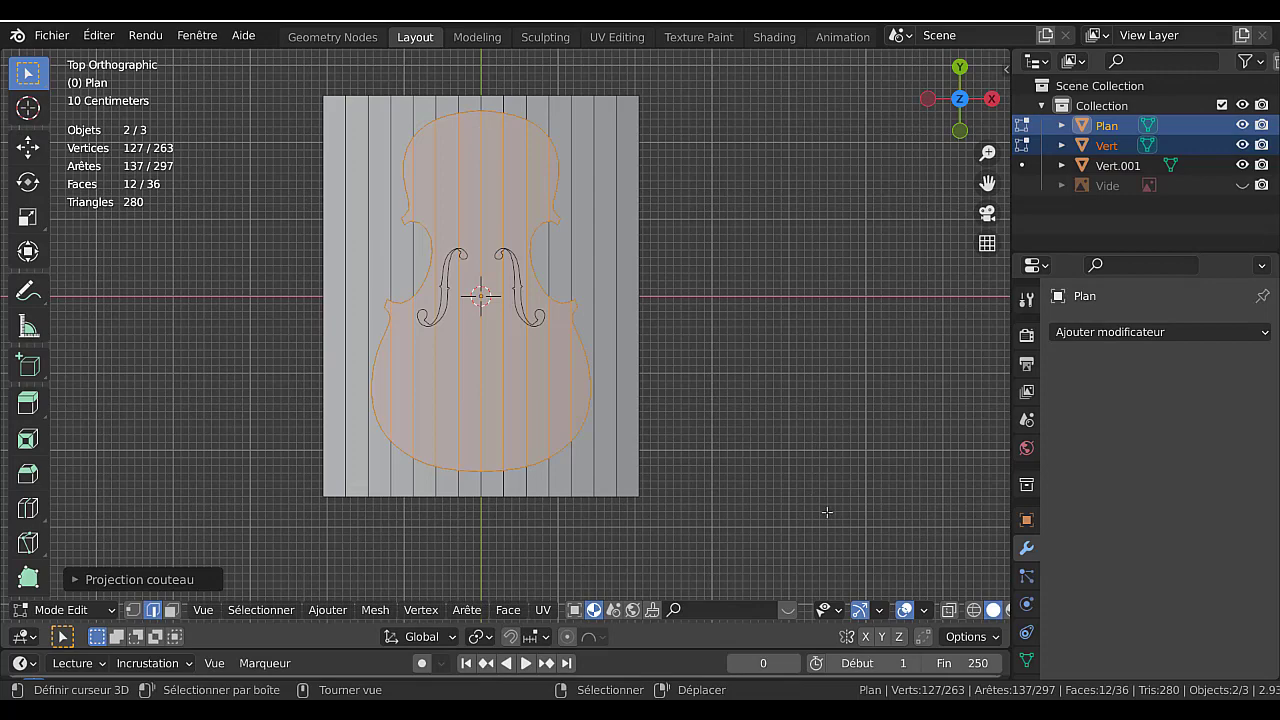
# Delete the plane's faces outside the cut violin shape, then return to Object Mode with only the body outline selected.
pyautogui.moveTo(828, 518); pyautogui.dragTo(572, 335, button='middle')
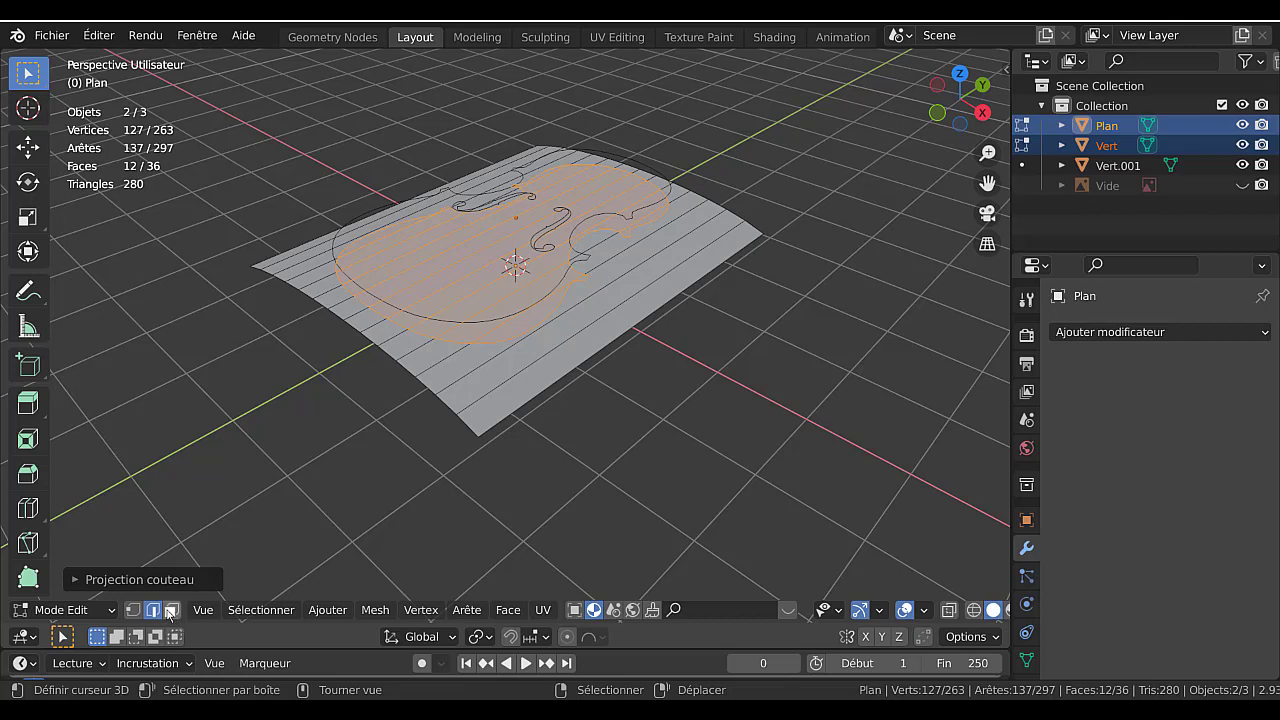
pyautogui.click(171, 609)
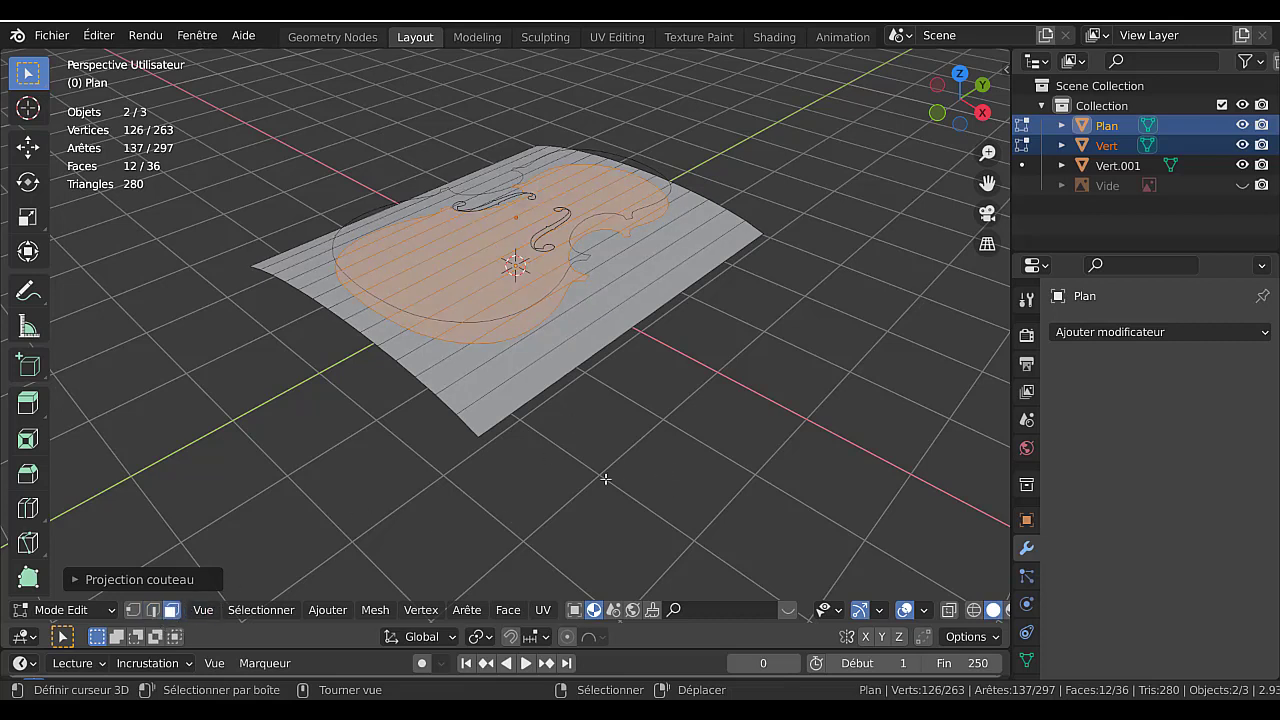
pyautogui.click(258, 612)
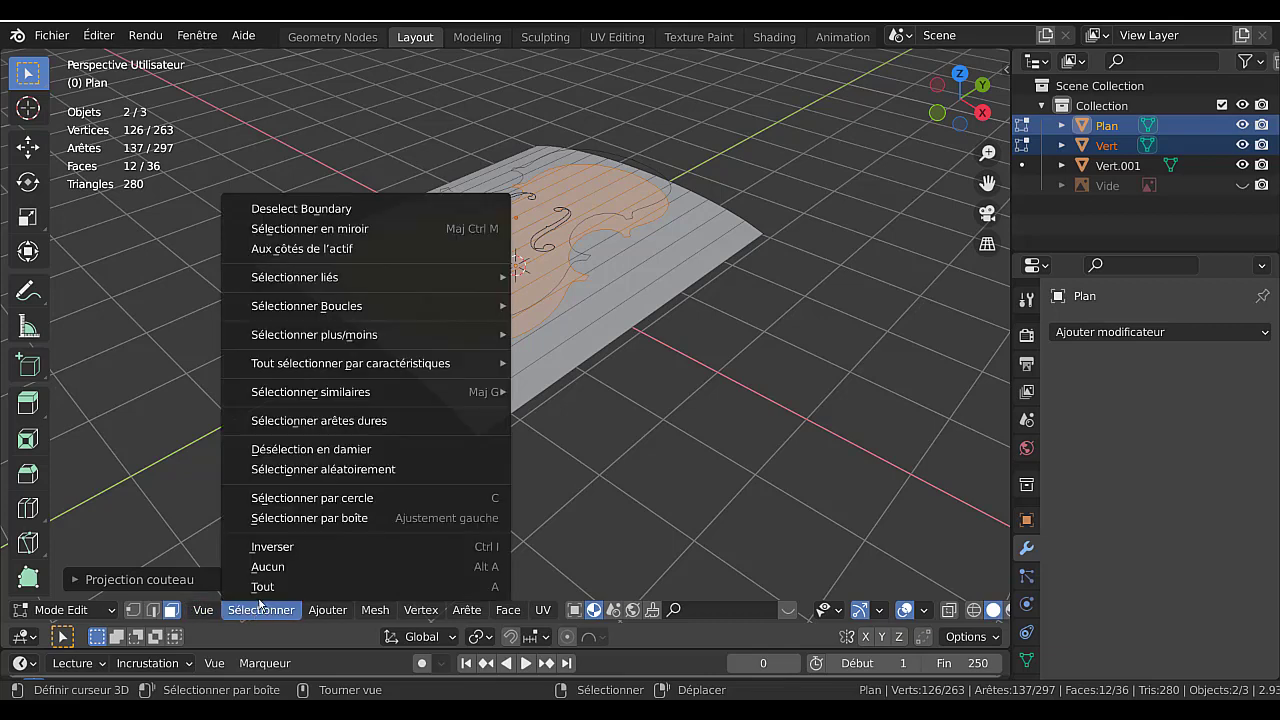
pyautogui.click(273, 548)
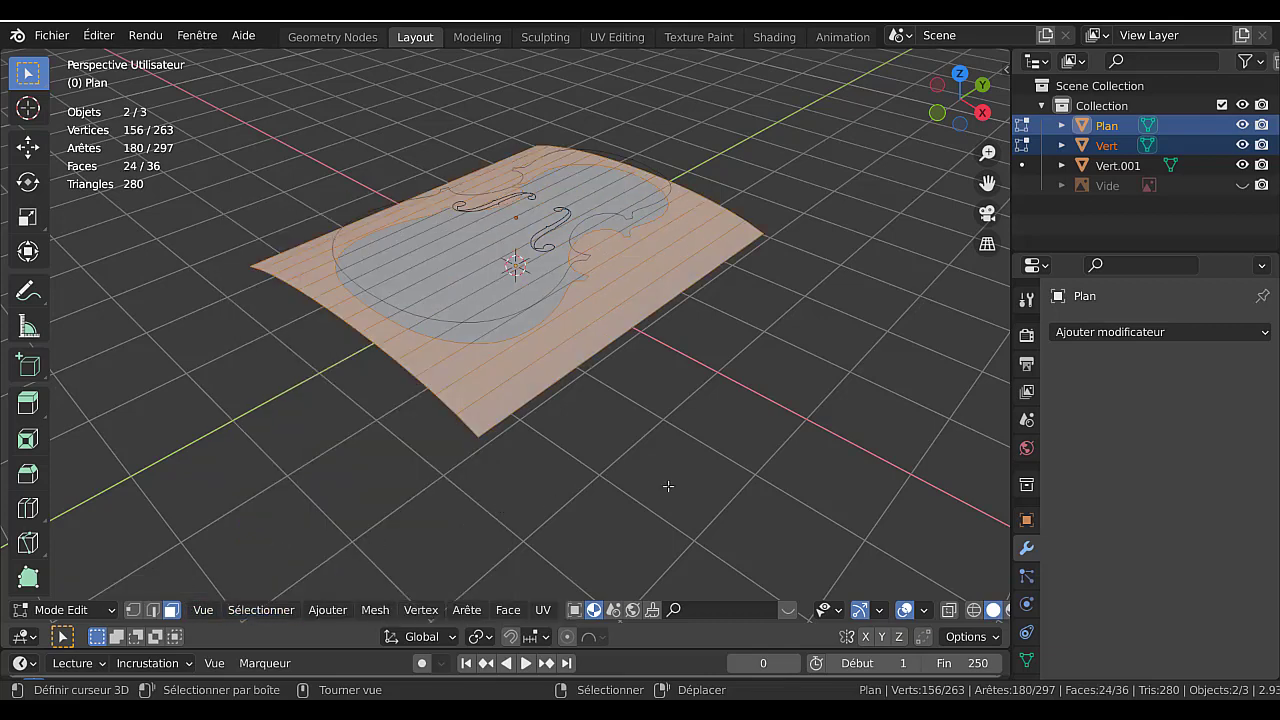
pyautogui.press('x')
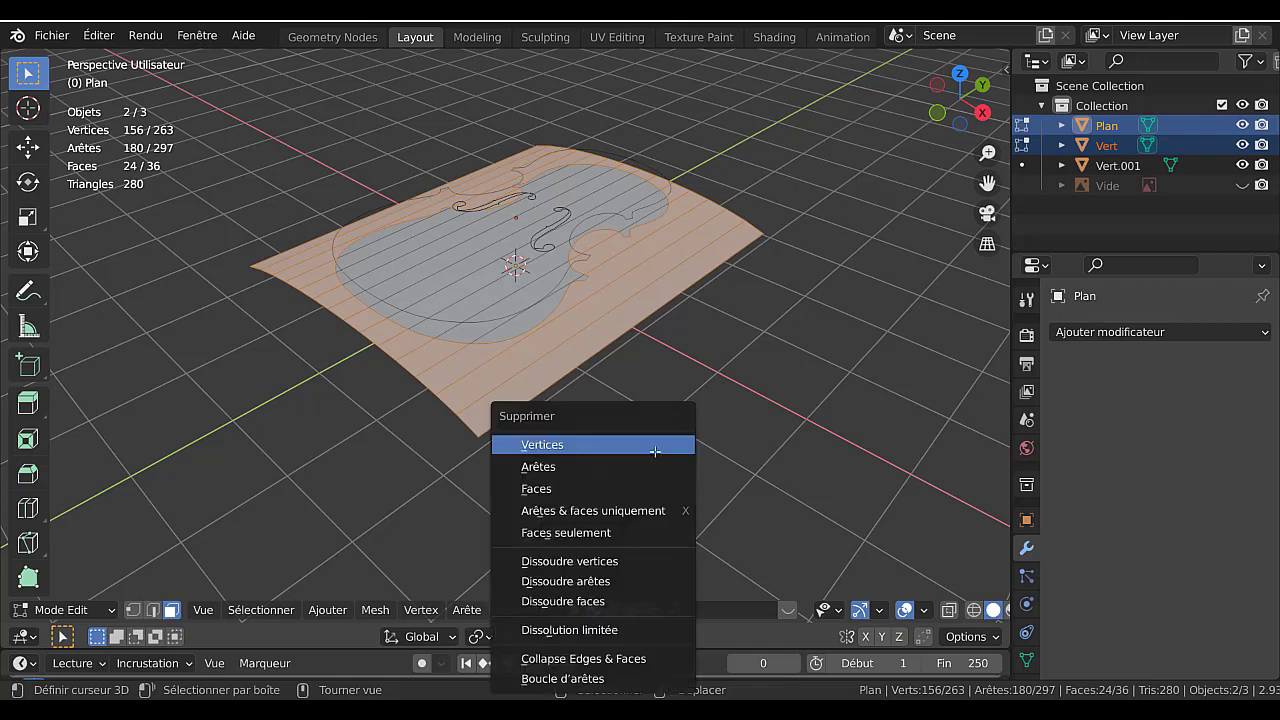
pyautogui.click(605, 487)
pyautogui.moveTo(605, 484); pyautogui.dragTo(608, 393, button='middle')
pyautogui.press('Tab')
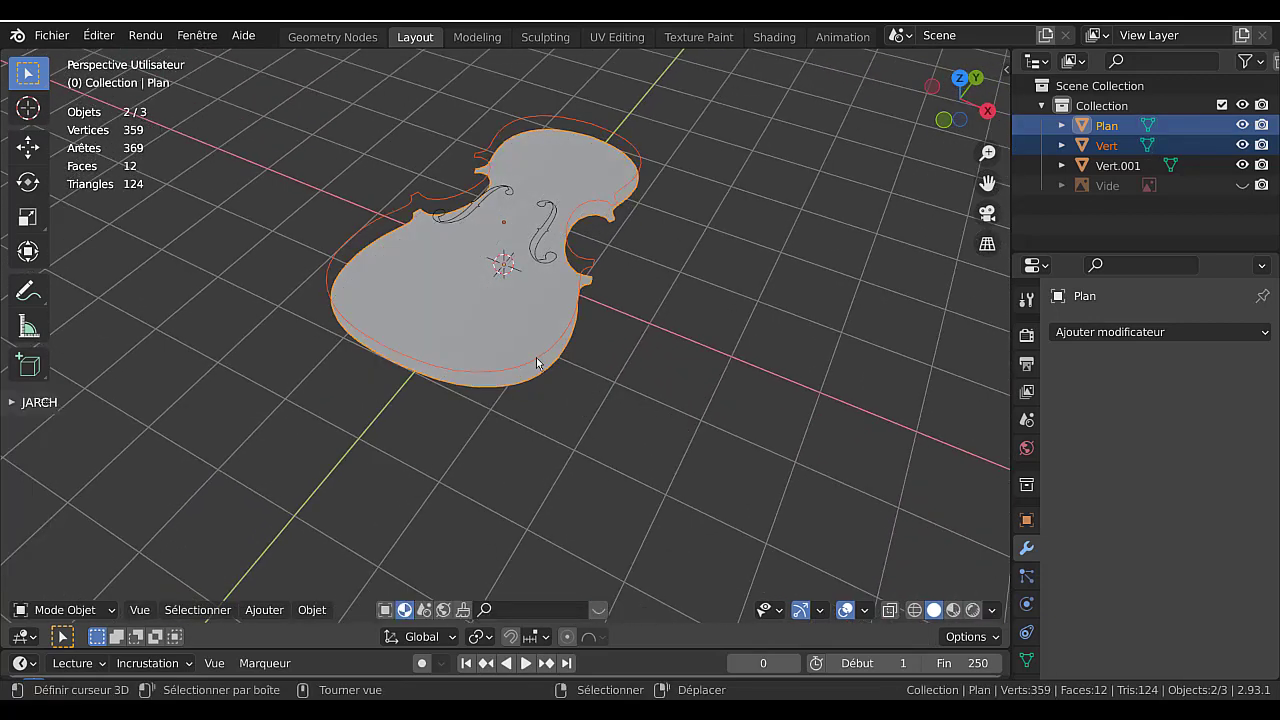
pyautogui.click(538, 358)
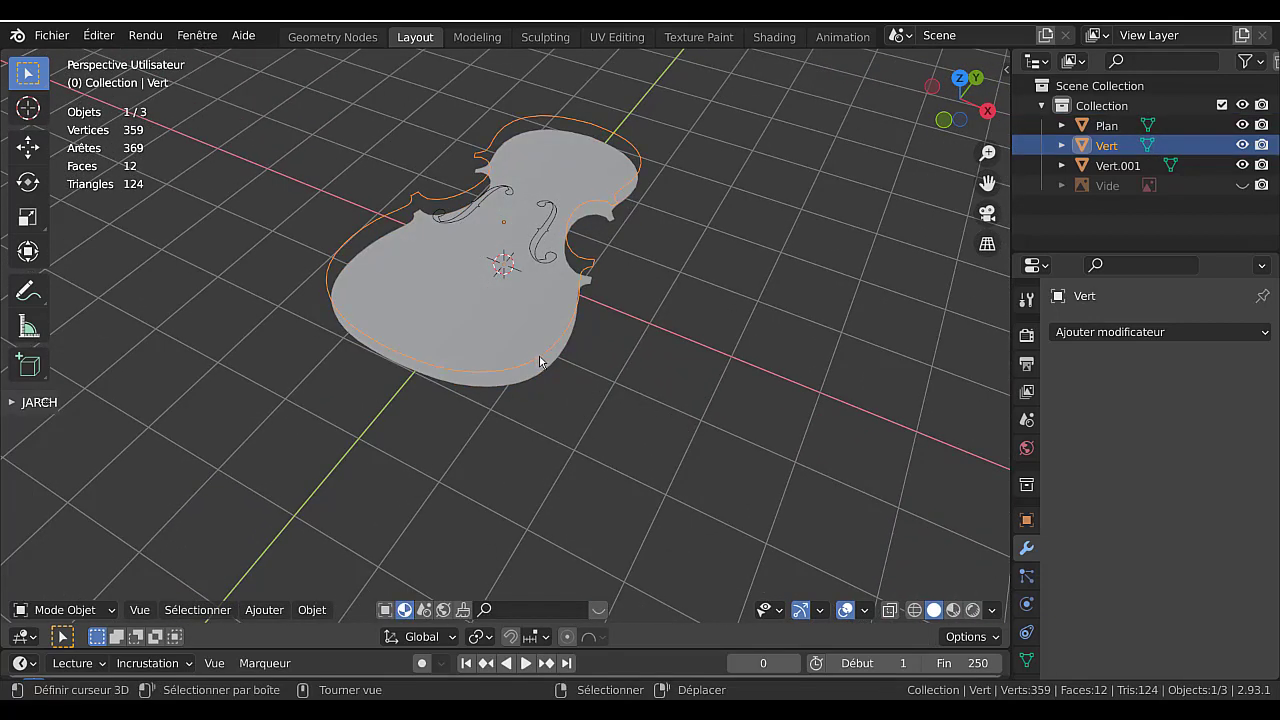
# Hide the body outline, then open the cut violin plane in Edit Mode with vertex selection.
pyautogui.click(1242, 145)
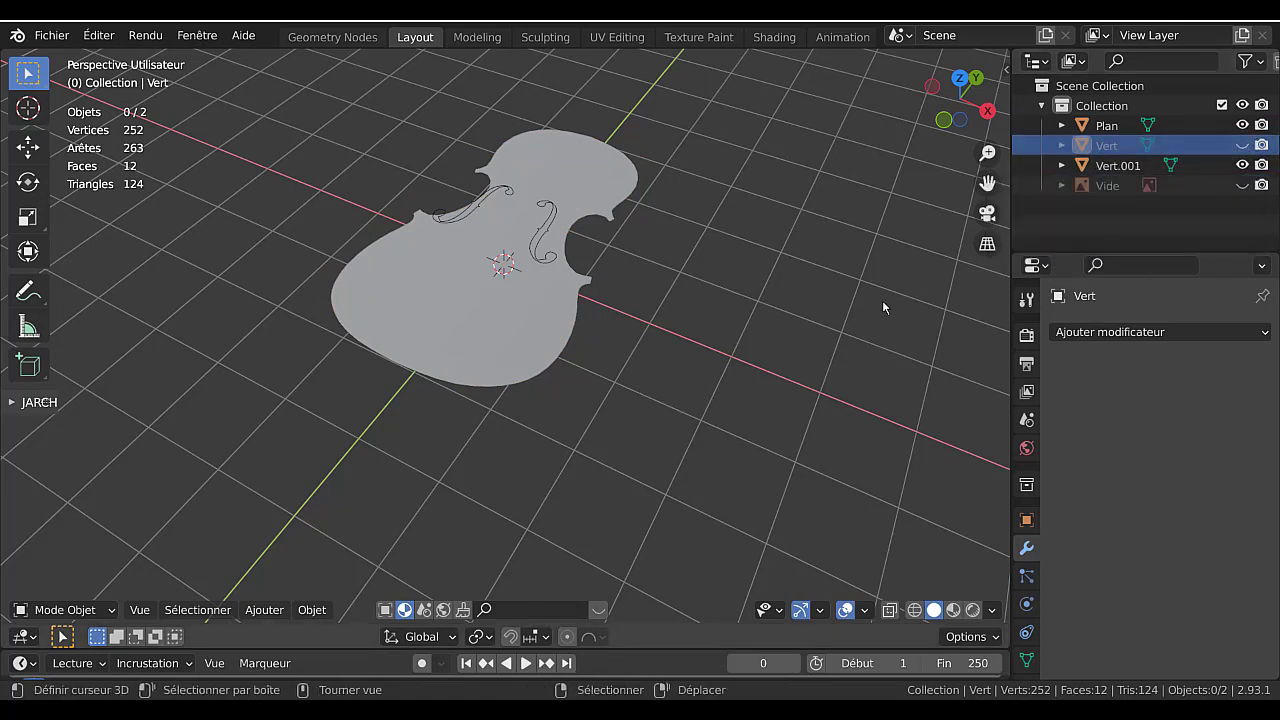
pyautogui.scroll(2, 627, 467)
pyautogui.moveTo(626, 438); pyautogui.dragTo(575, 383, button='middle')
pyautogui.click(546, 290)
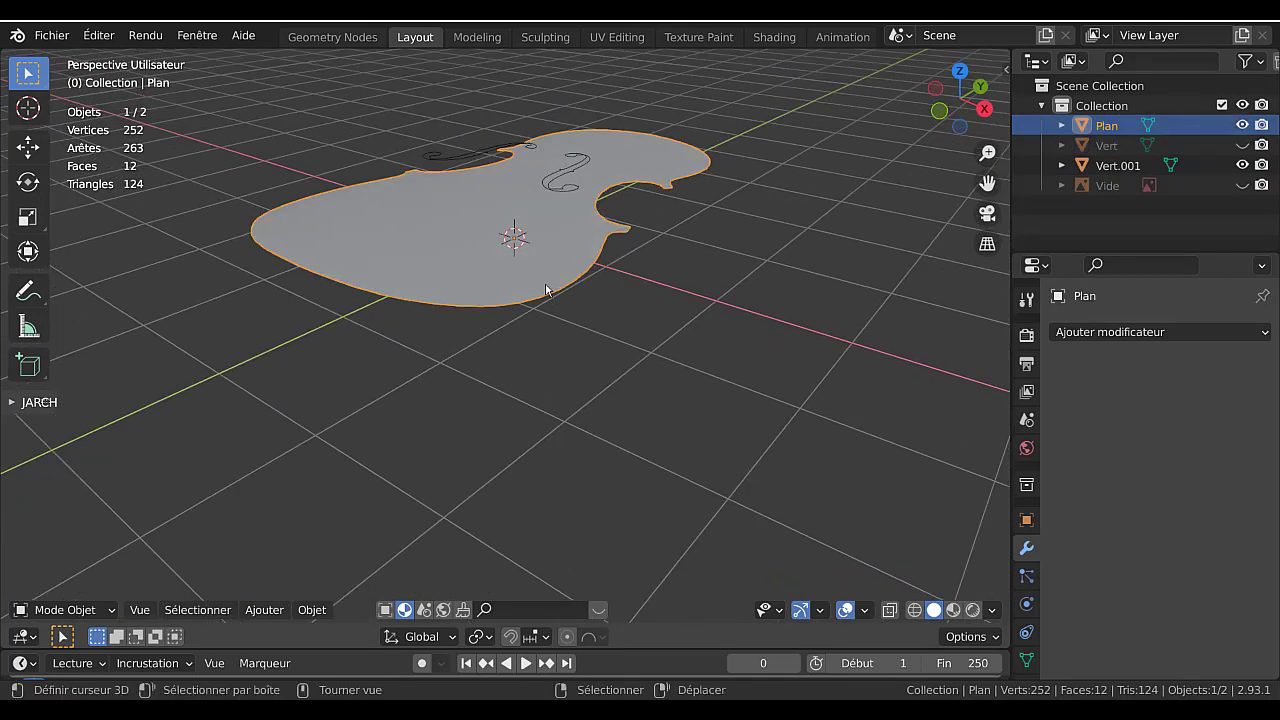
pyautogui.press('Tab')
pyautogui.moveTo(591, 366); pyautogui.dragTo(598, 426, button='middle')
pyautogui.click(133, 609)
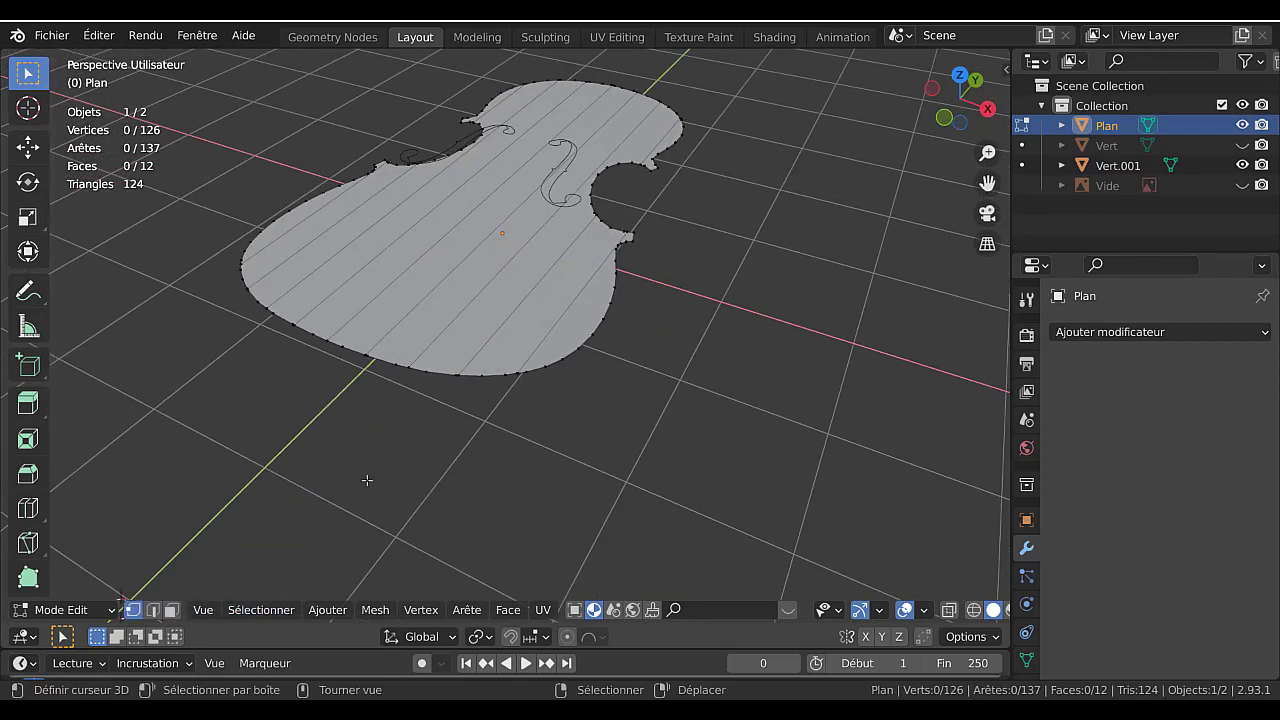
pyautogui.moveTo(487, 473)
pyautogui.mouseDown(button='middle')
pyautogui.moveTo(417, 520)
pyautogui.moveTo(373, 515)
pyautogui.moveTo(389, 474)
pyautogui.moveTo(491, 467)
pyautogui.mouseUp(button='middle')
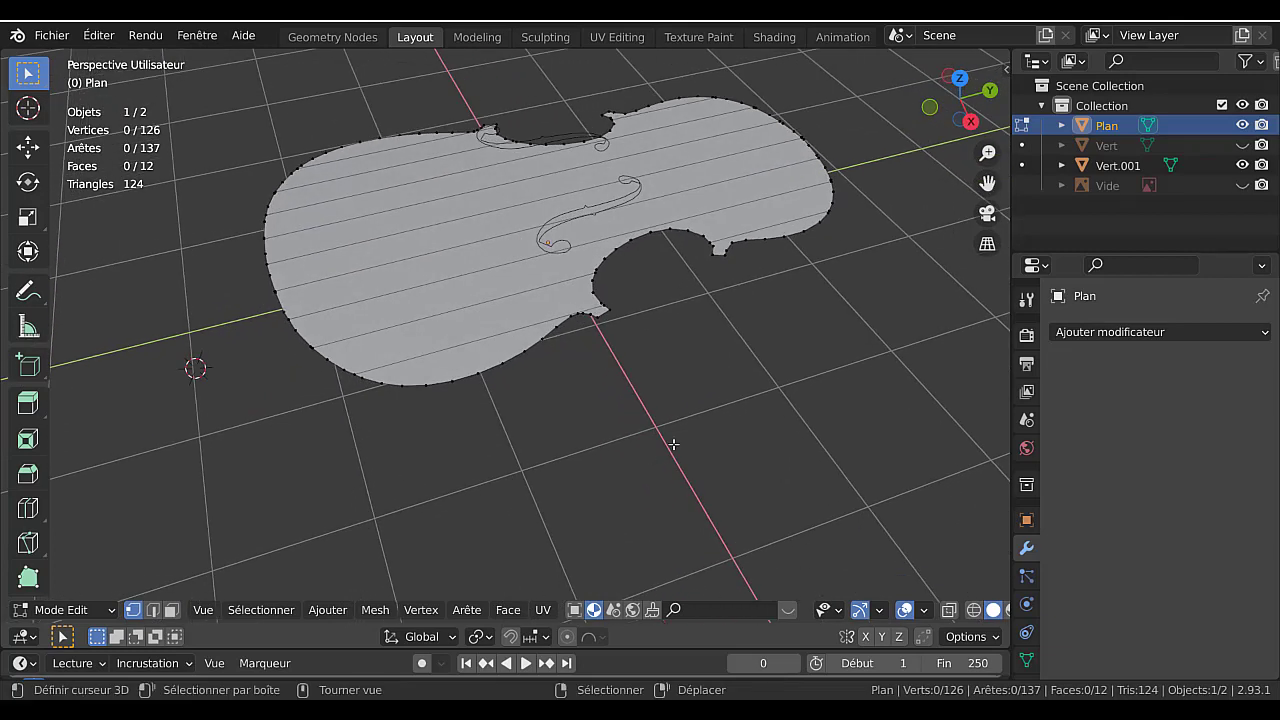
# Merge all of the plane's vertices by distance.
pyautogui.press('a')
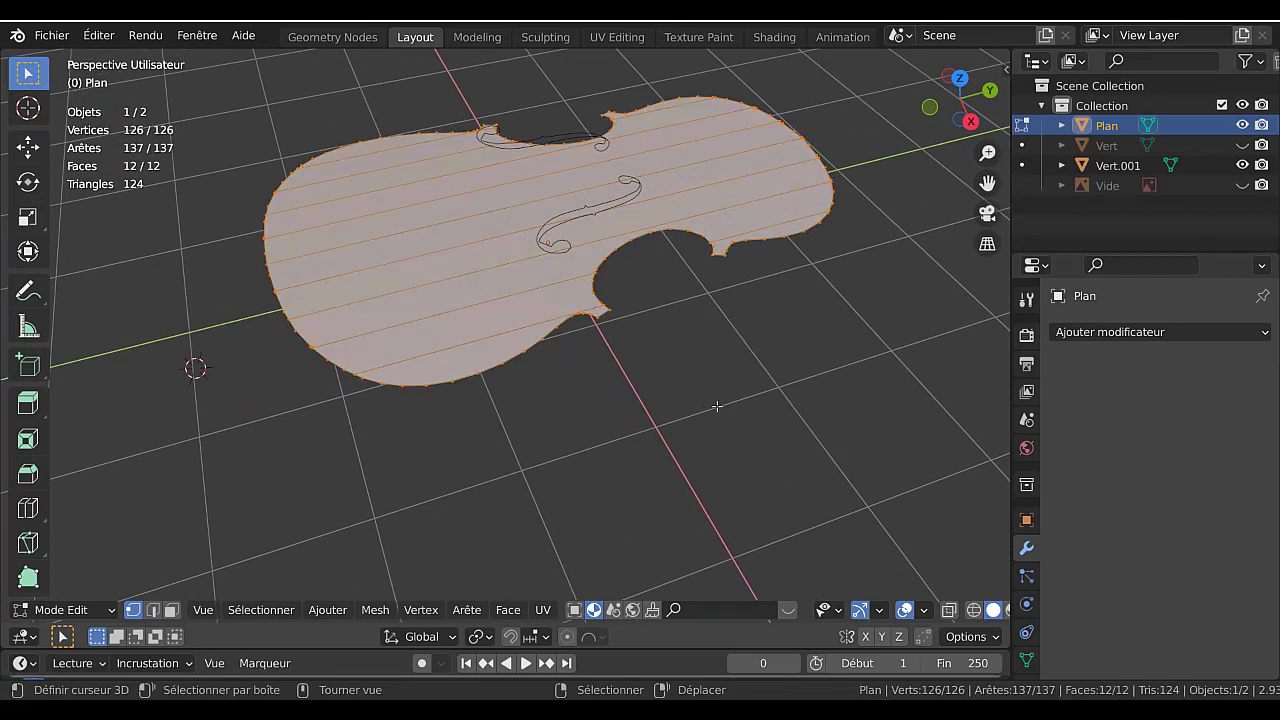
pyautogui.press('m')
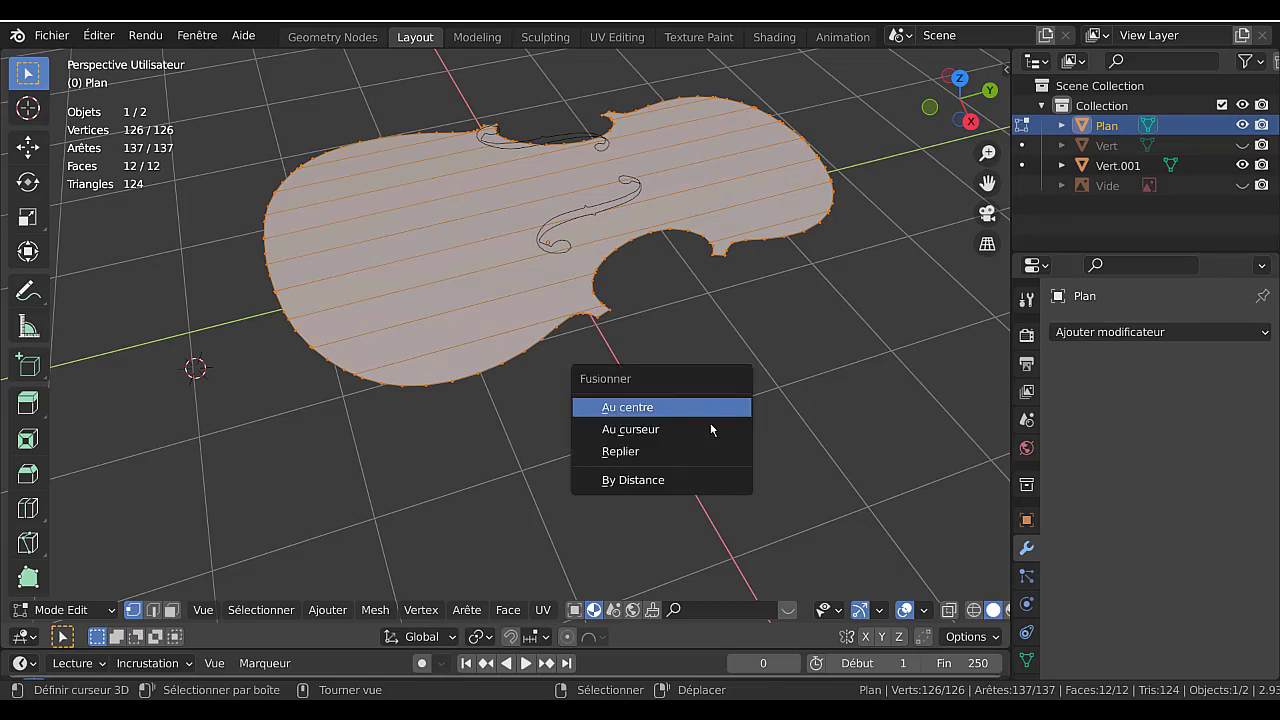
pyautogui.click(654, 482)
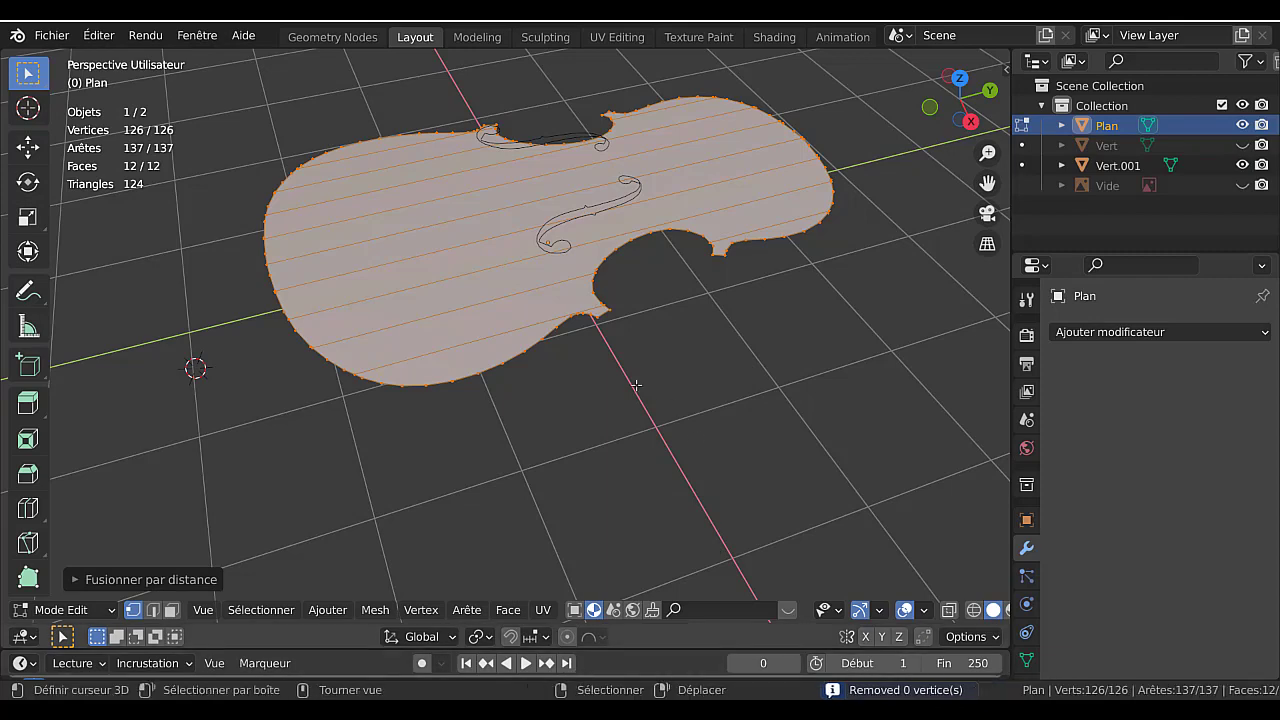
# Extrude the whole violin plane downward by about 0.46 m to give the body thickness.
pyautogui.moveTo(656, 372); pyautogui.dragTo(528, 291, button='middle')
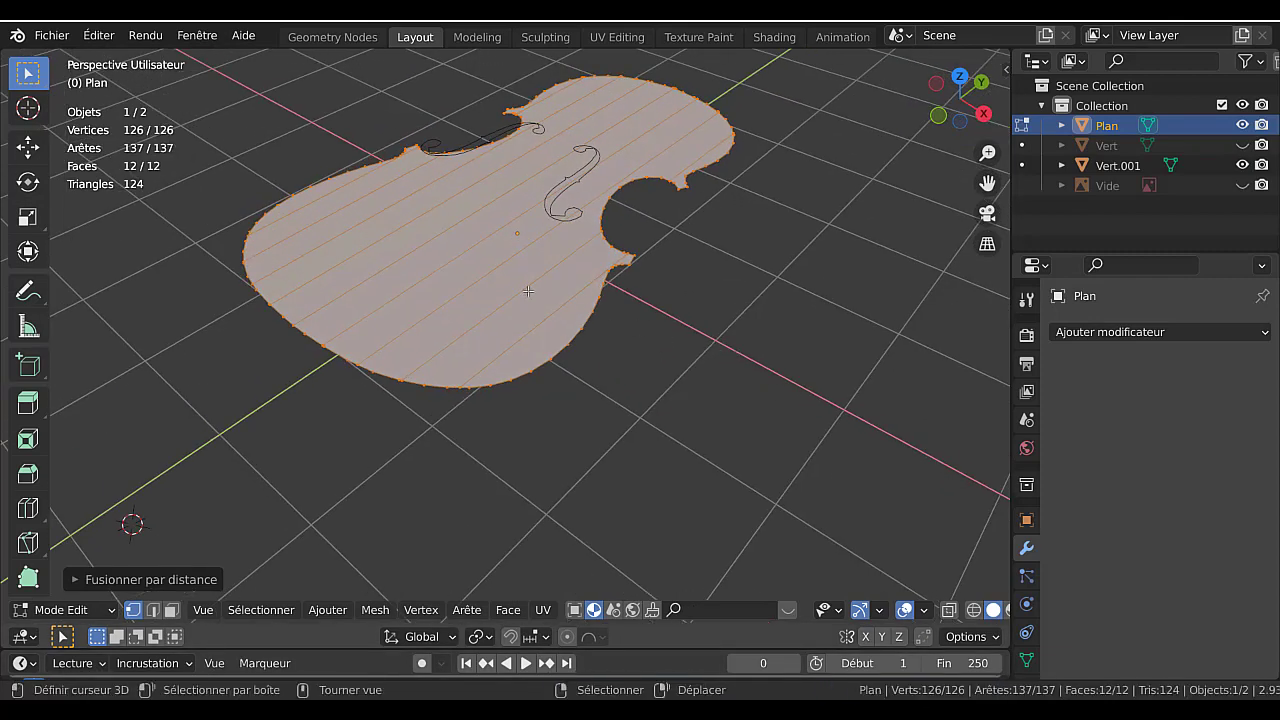
pyautogui.moveTo(635, 355); pyautogui.dragTo(614, 329, button='middle')
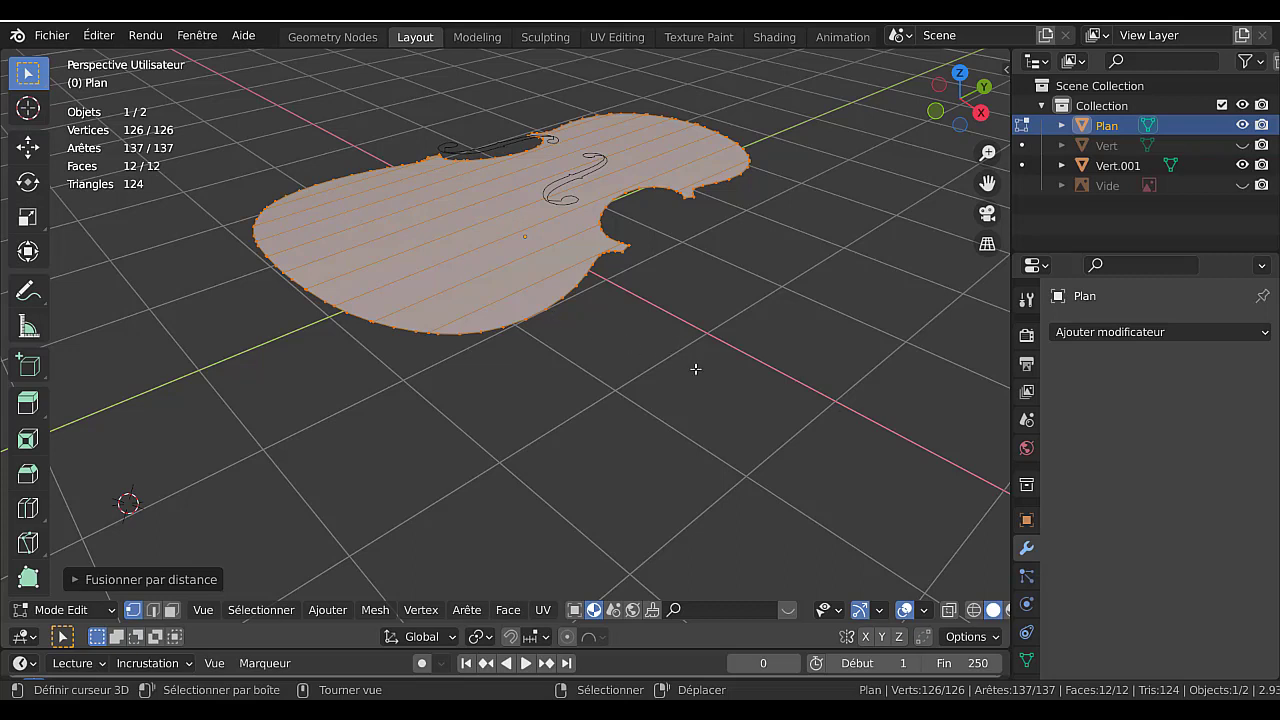
pyautogui.press('e')
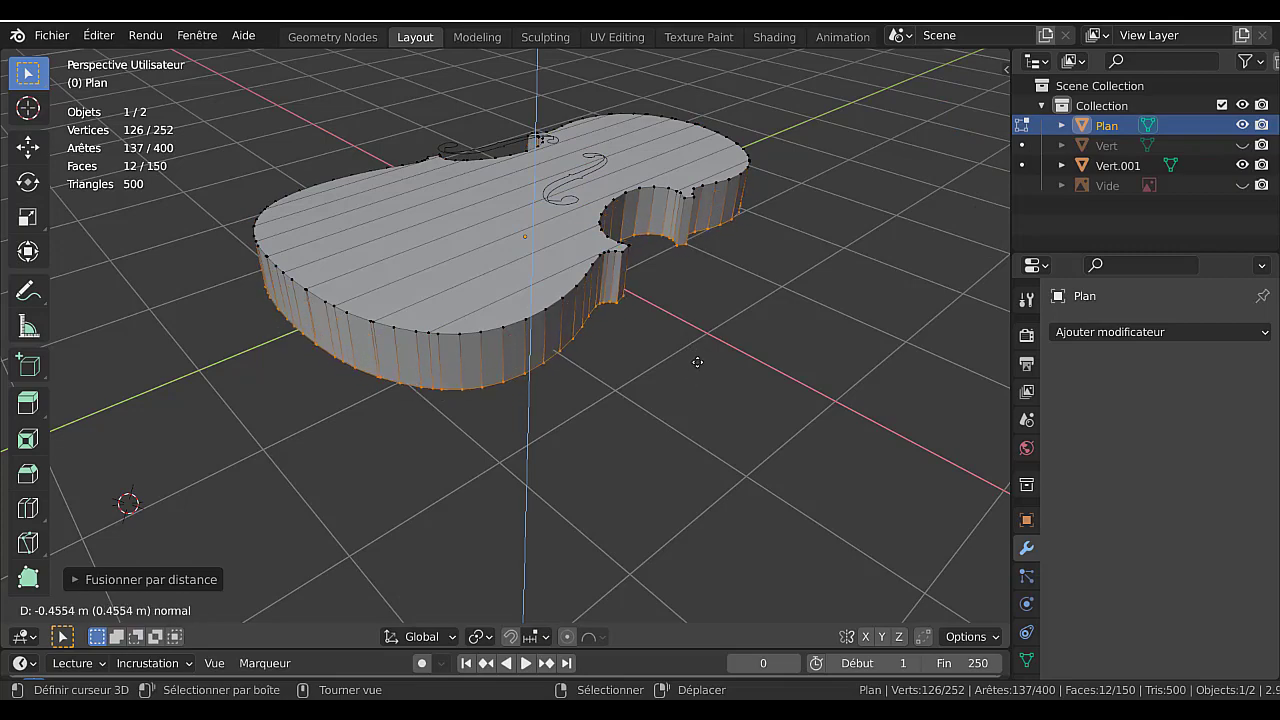
pyautogui.click(697, 366)
# Mirror the extruded underside's curvature by scaling it by -1 along the global Z axis.
pyautogui.moveTo(666, 331); pyautogui.dragTo(554, 312, button='middle')
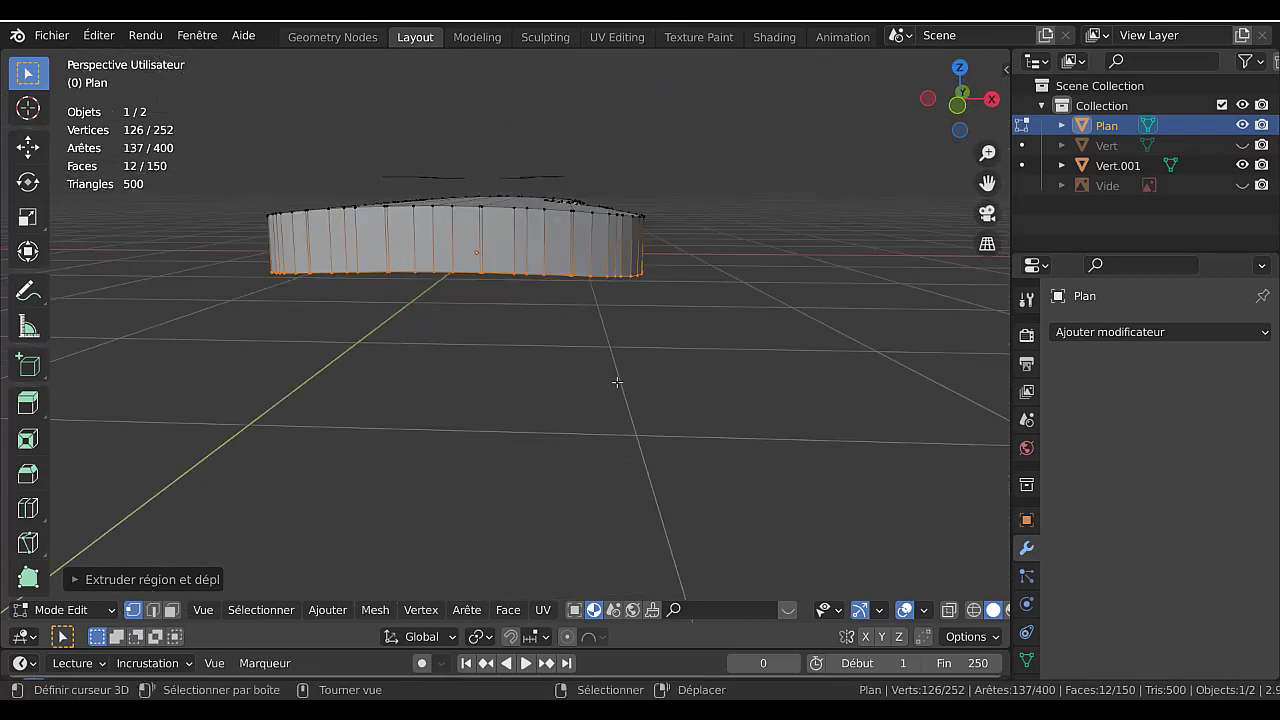
pyautogui.press('s')
pyautogui.press('z')
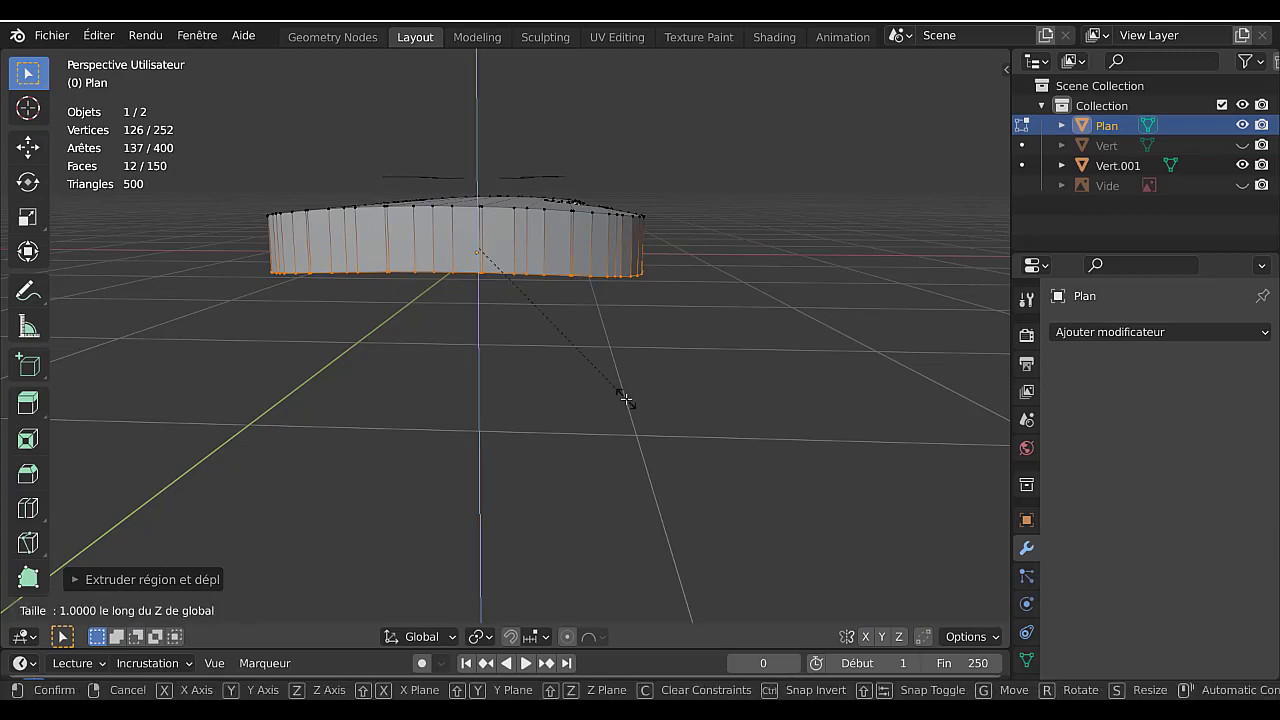
pyautogui.write('-1')
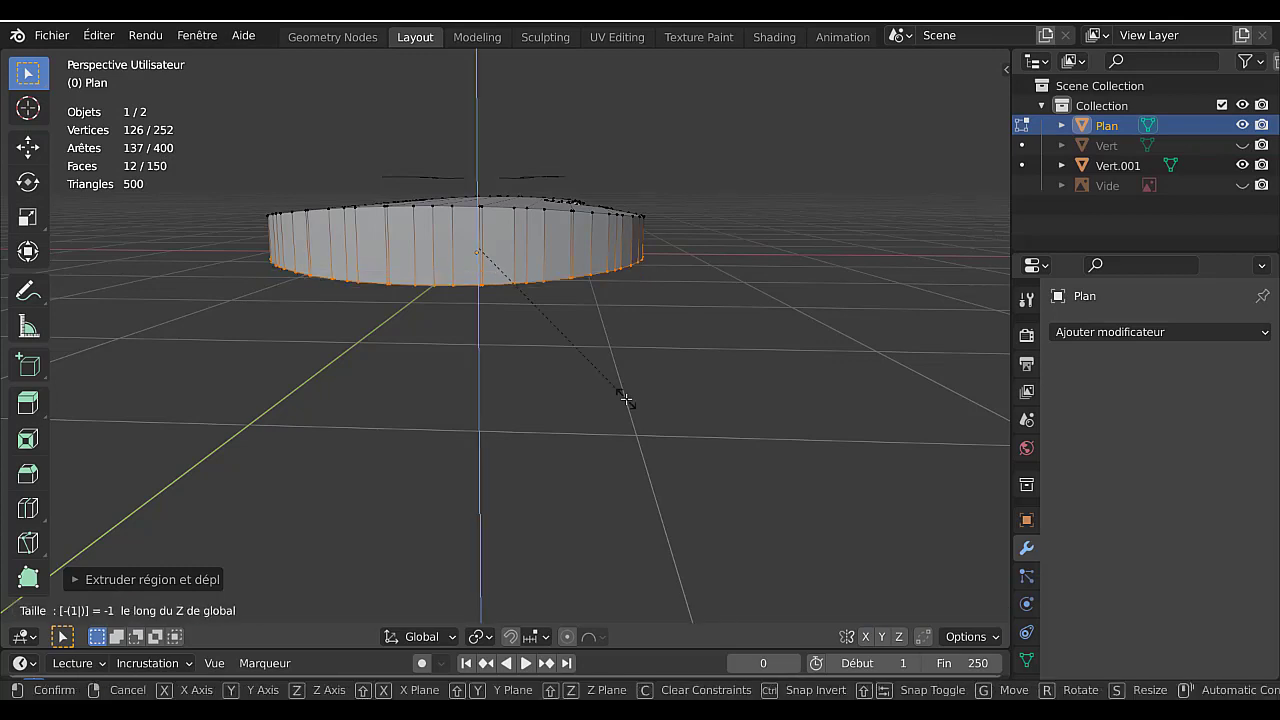
pyautogui.press('Return')
# In the front orthographic view, flatten the underside's arch slightly by scaling it down along Z.
pyautogui.moveTo(646, 389); pyautogui.dragTo(660, 351, button='middle')
pyautogui.press('KP_1')
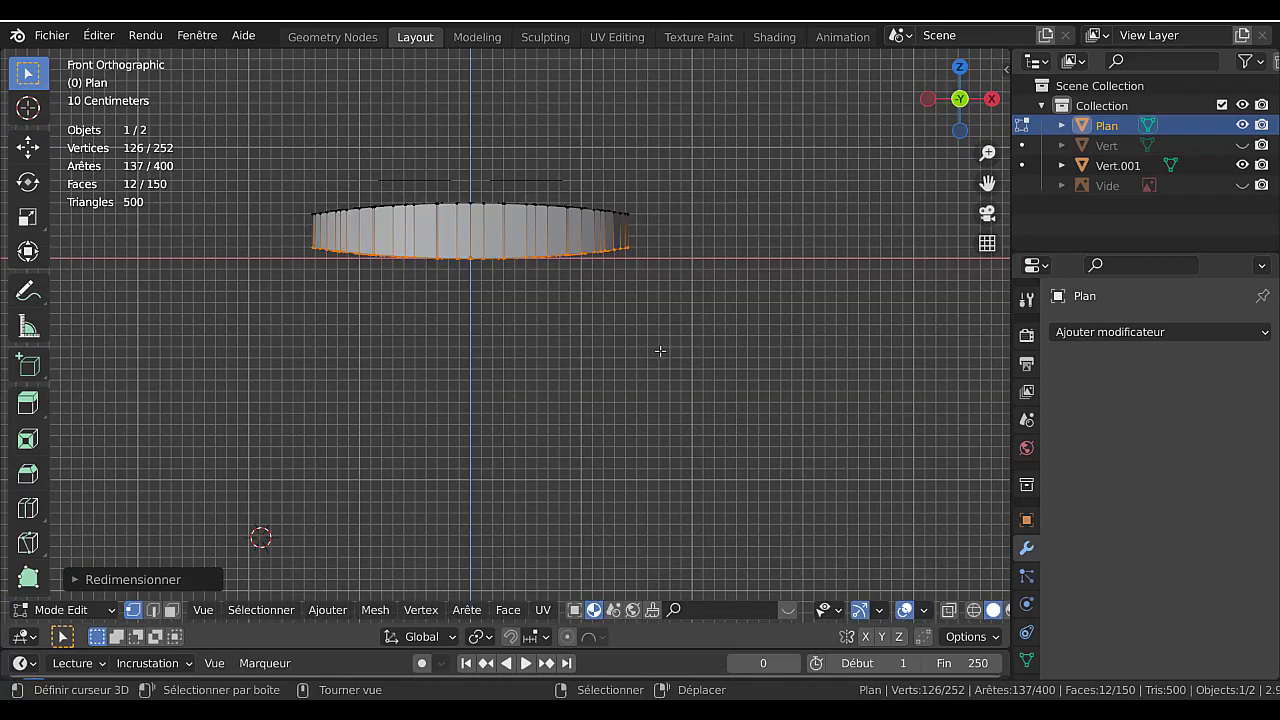
pyautogui.click(28, 217)
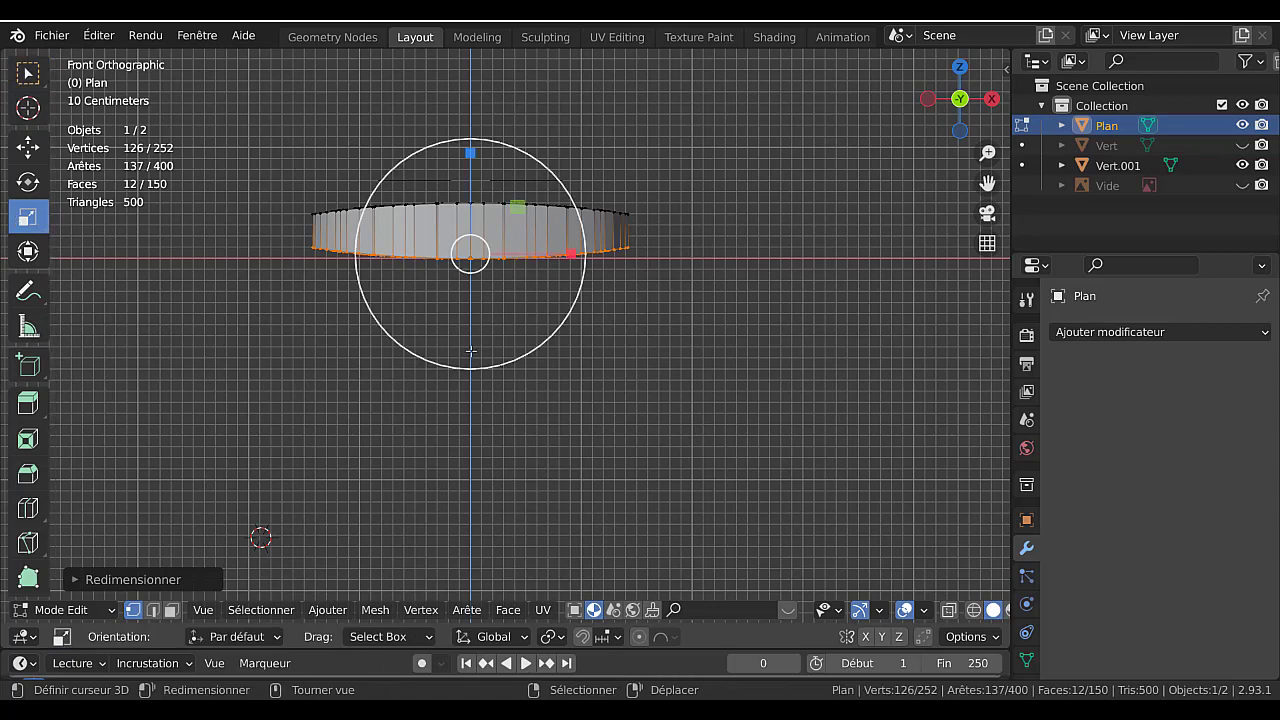
pyautogui.scroll(2, 449, 350)
pyautogui.moveTo(457, 123); pyautogui.dragTo(459, 168)
# With X-ray on, select only the body's upper surface vertices and scale them down along Z to soften the arch.
pyautogui.hotkey('alt', 'z')
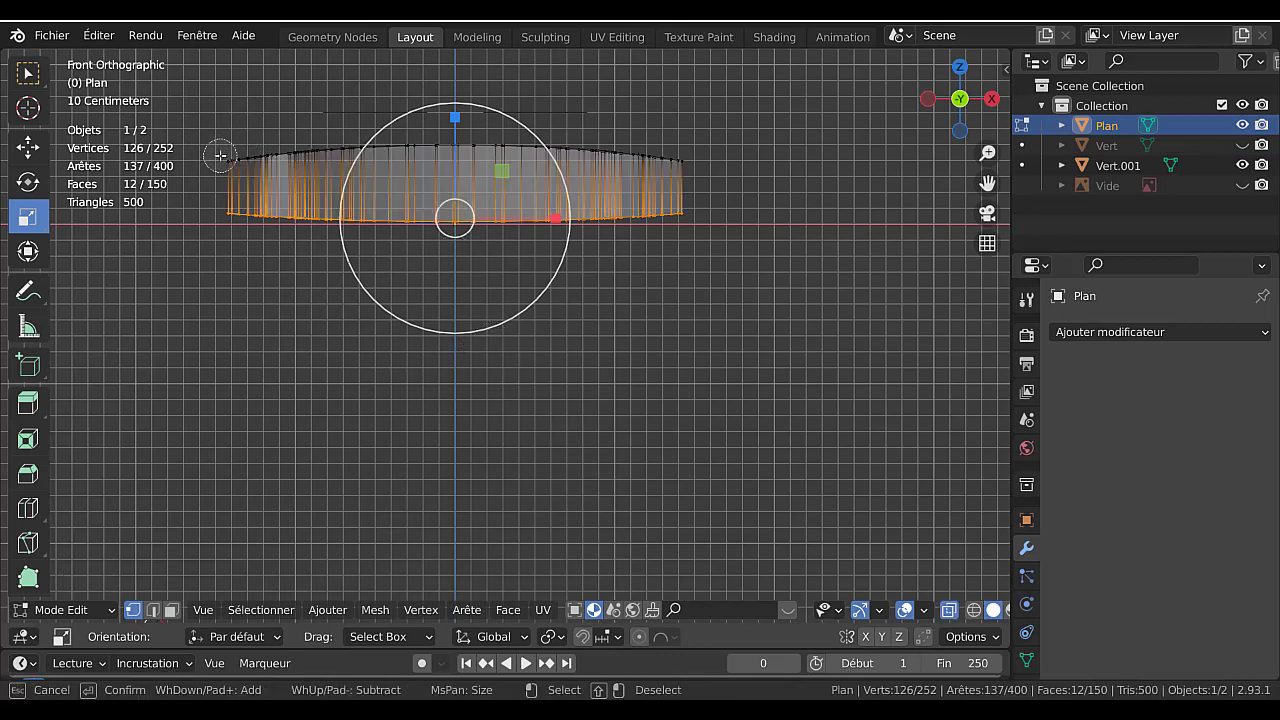
pyautogui.keyDown('shift'); pyautogui.moveTo(195, 132); pyautogui.dragTo(345, 282); pyautogui.keyUp('shift')
pyautogui.click(359, 347)
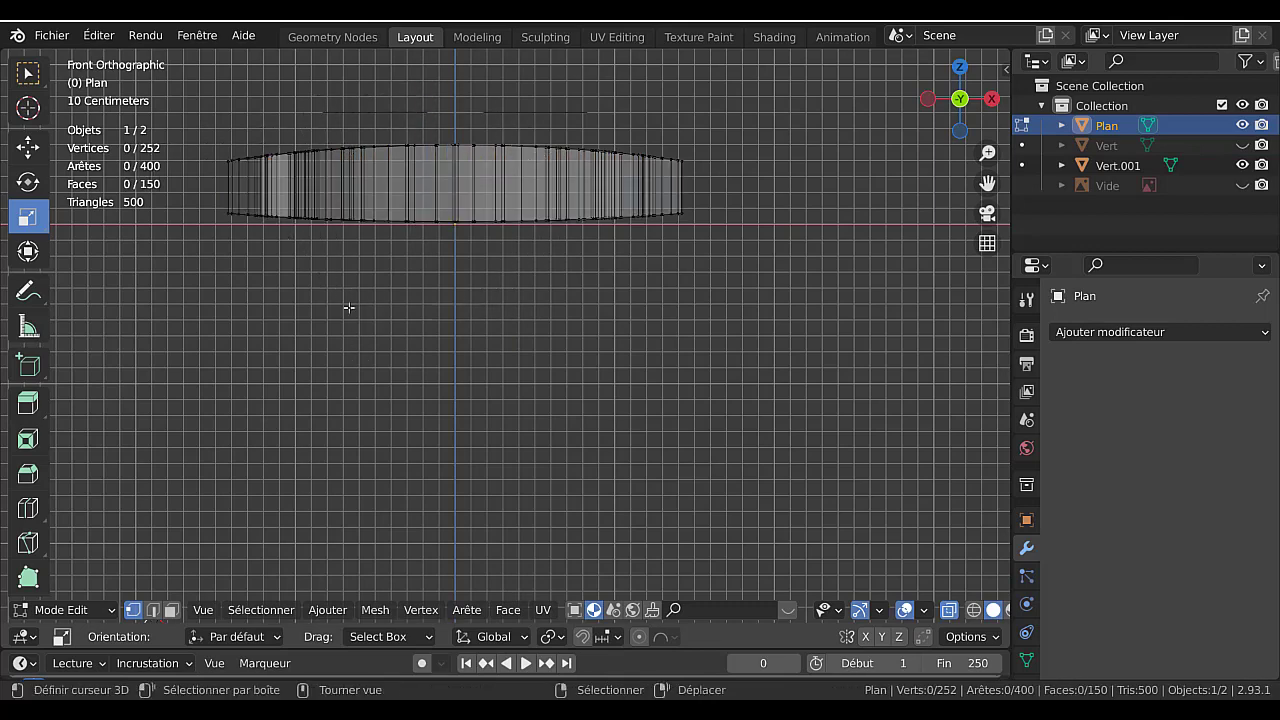
pyautogui.press('c')
pyautogui.moveTo(230, 160)
pyautogui.mouseDown()
pyautogui.moveTo(440, 152)
pyautogui.moveTo(690, 168)
pyautogui.mouseUp()
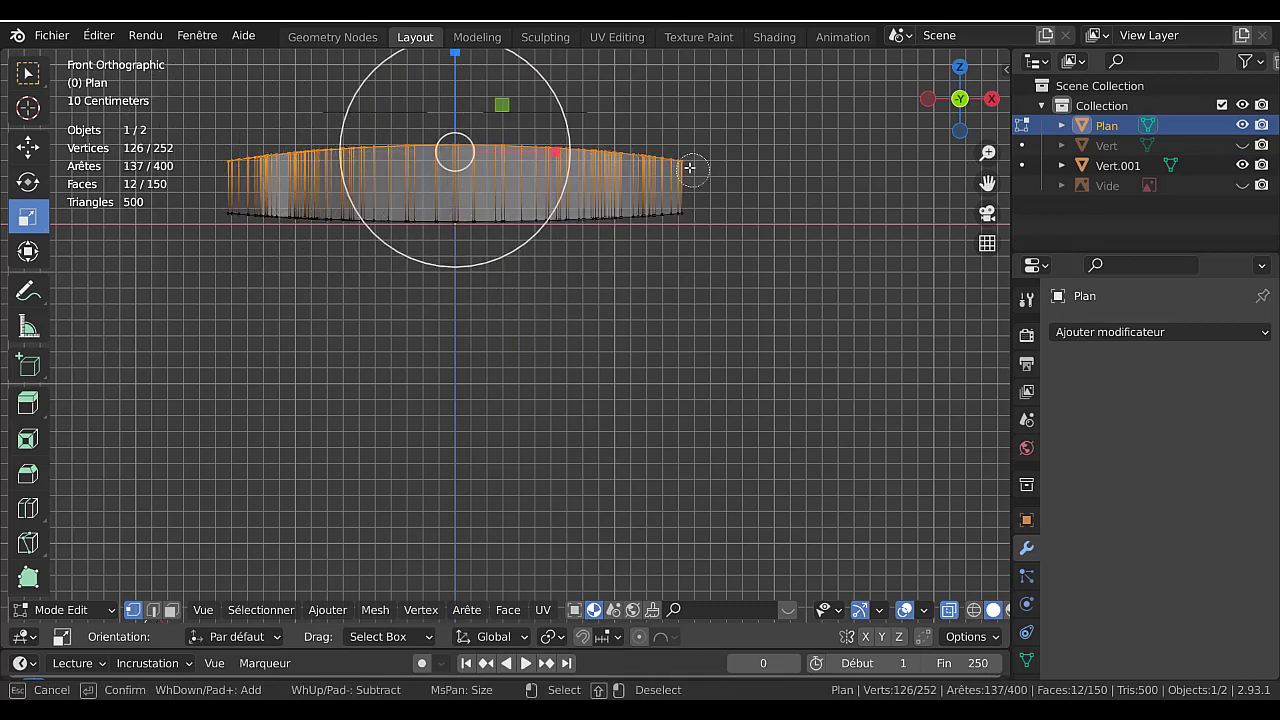
pyautogui.press('Escape')
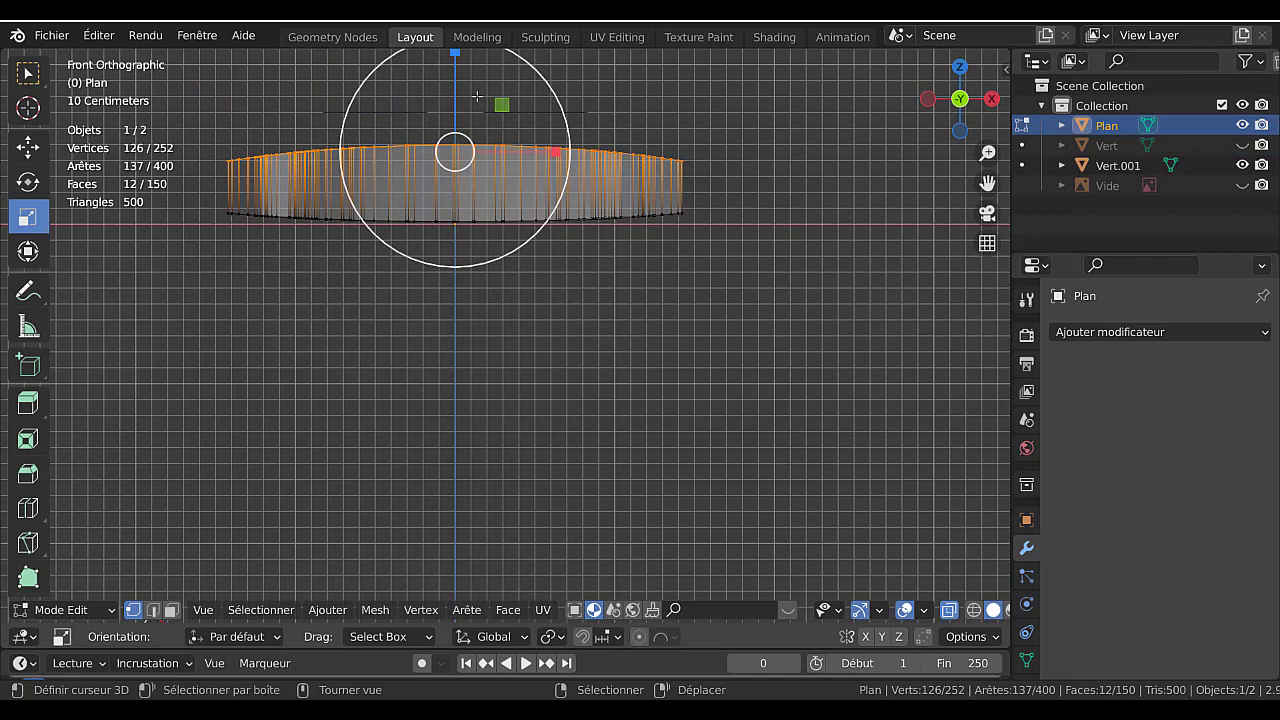
pyautogui.scroll(-1, 477, 96)
pyautogui.press('s')
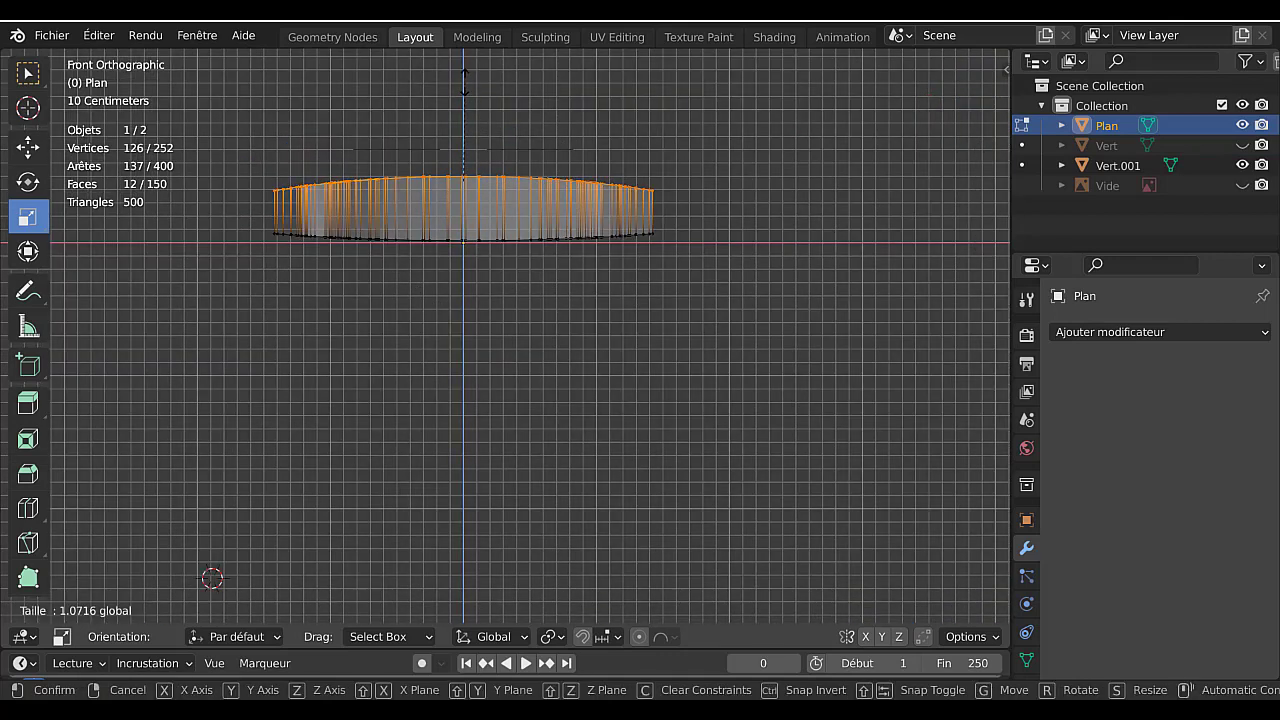
pyautogui.click(210, 579)
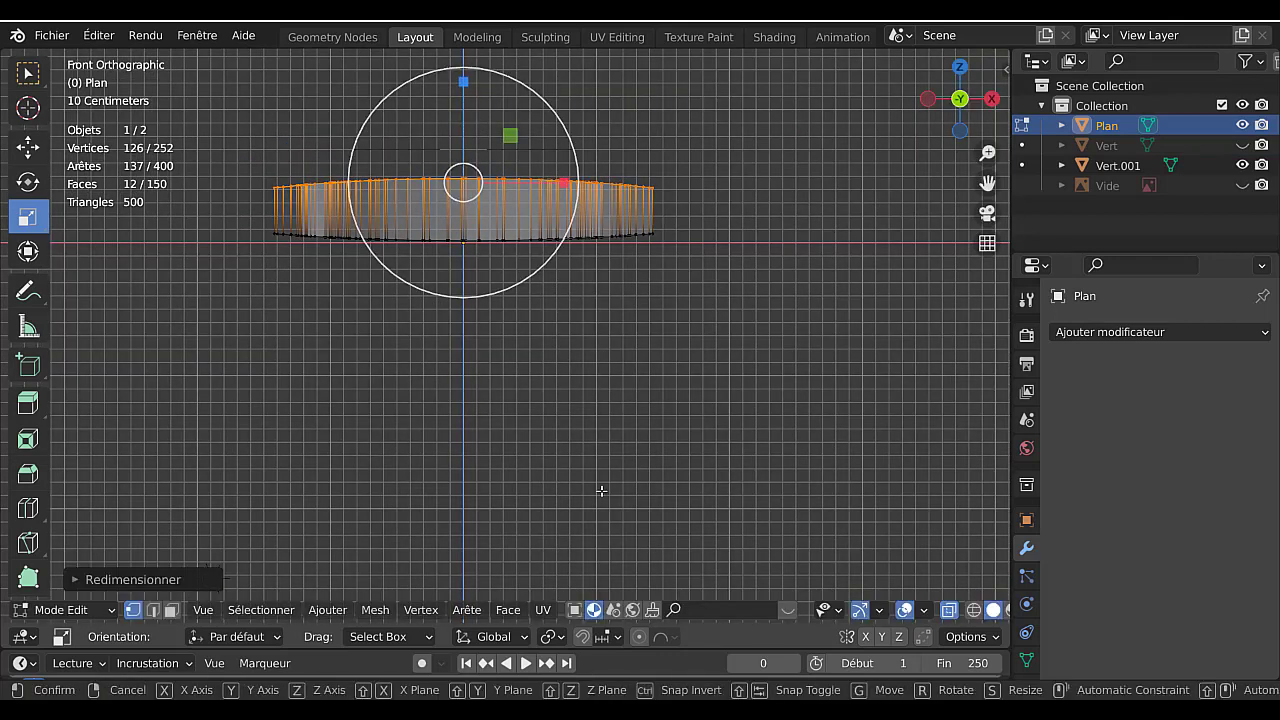
# Raise the upper surface along Z to thicken the body, then return to Object Mode with X-ray off.
pyautogui.press('g')
pyautogui.press('z')
pyautogui.click(596, 470)
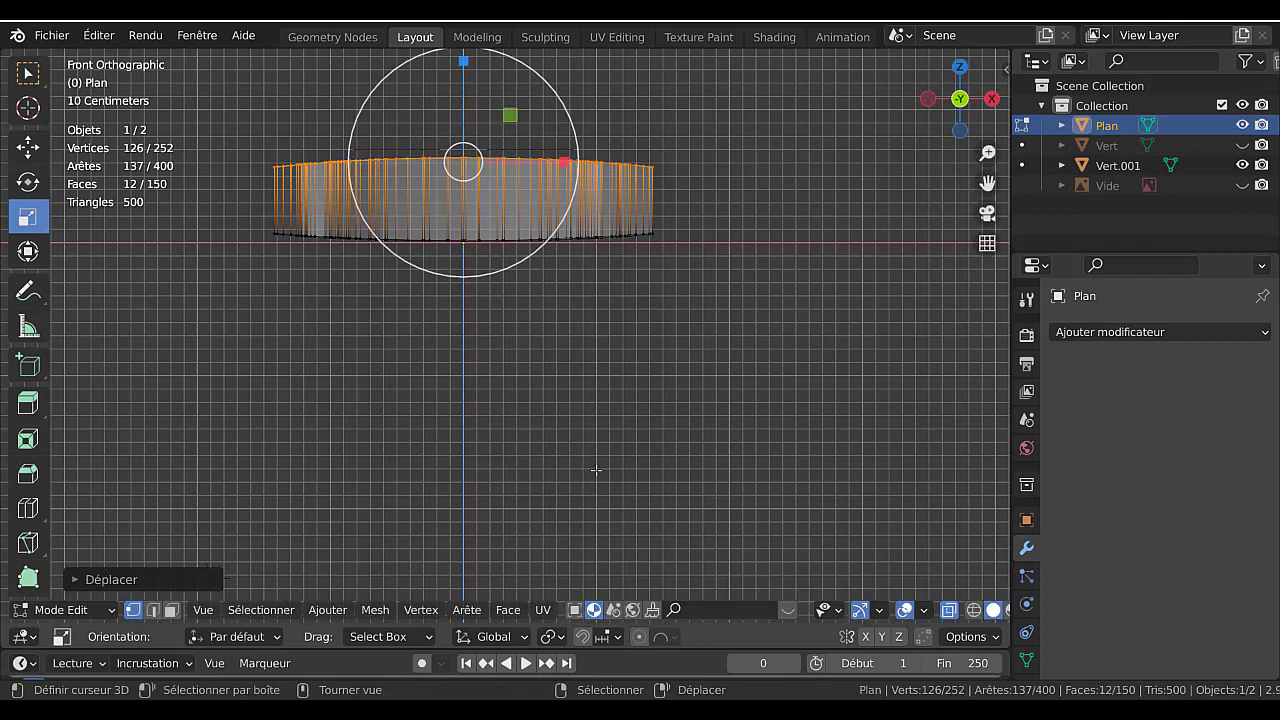
pyautogui.press('Tab')
pyautogui.moveTo(621, 401); pyautogui.dragTo(430, 484, button='middle')
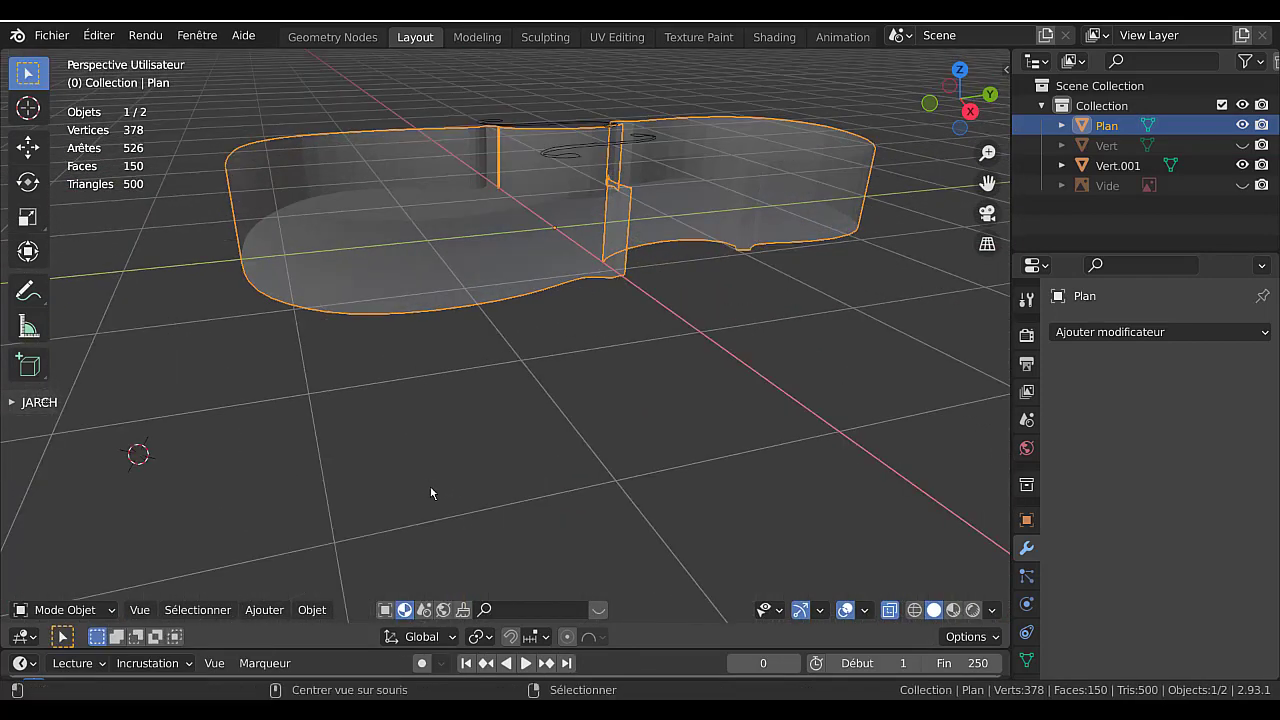
pyautogui.hotkey('alt', 'z')
pyautogui.moveTo(522, 393); pyautogui.dragTo(524, 468, button='middle')
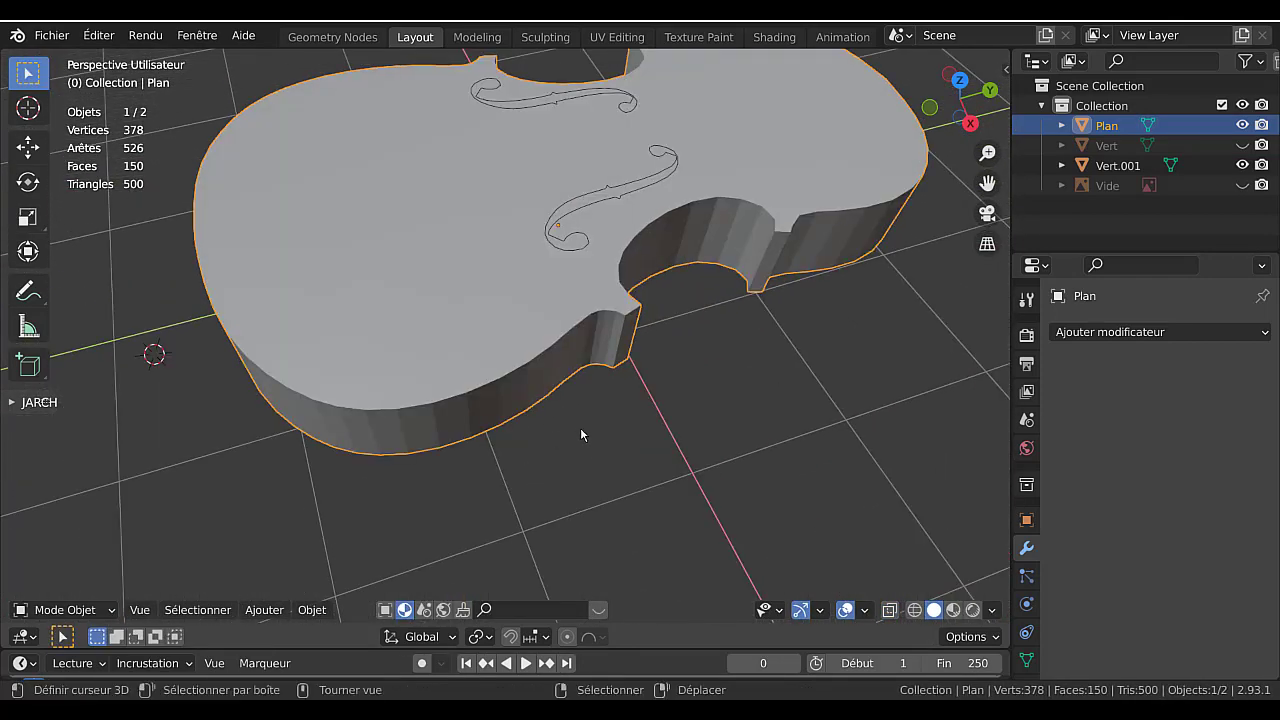
pyautogui.moveTo(613, 436); pyautogui.dragTo(530, 410, button='middle')
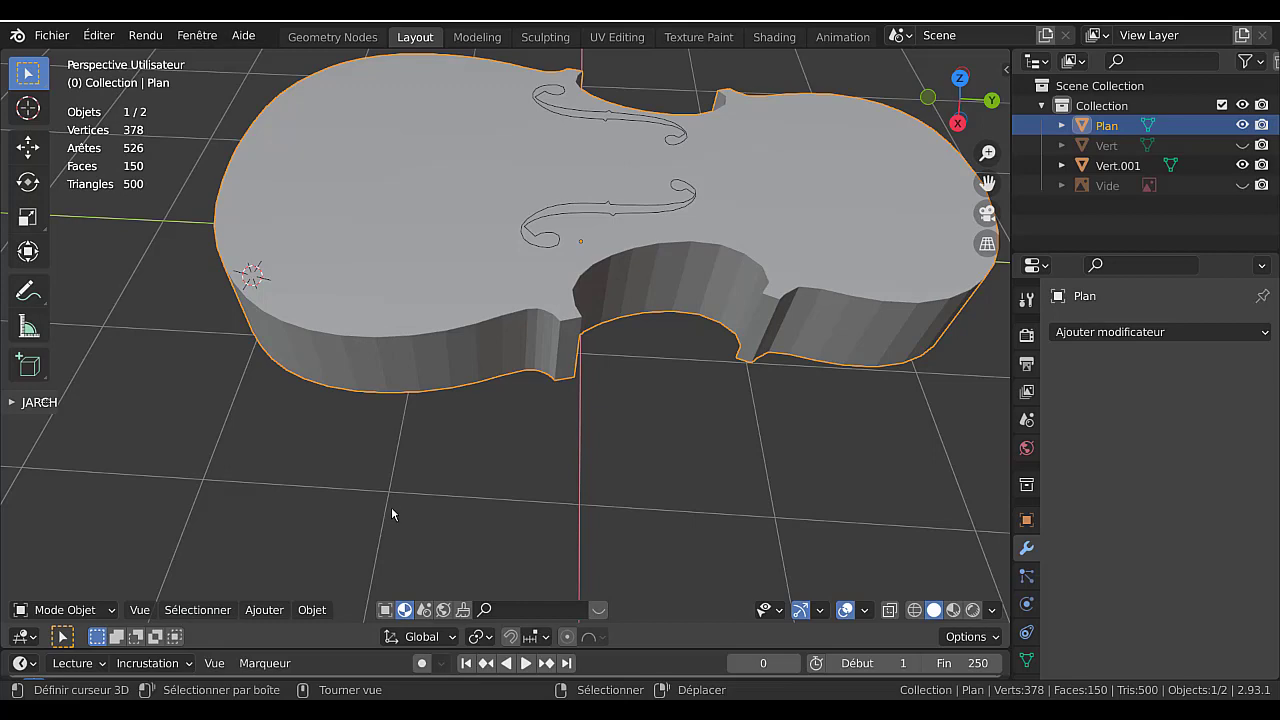
# Turn on the face orientation overlay to check the violin body's normals.
pyautogui.press('q')
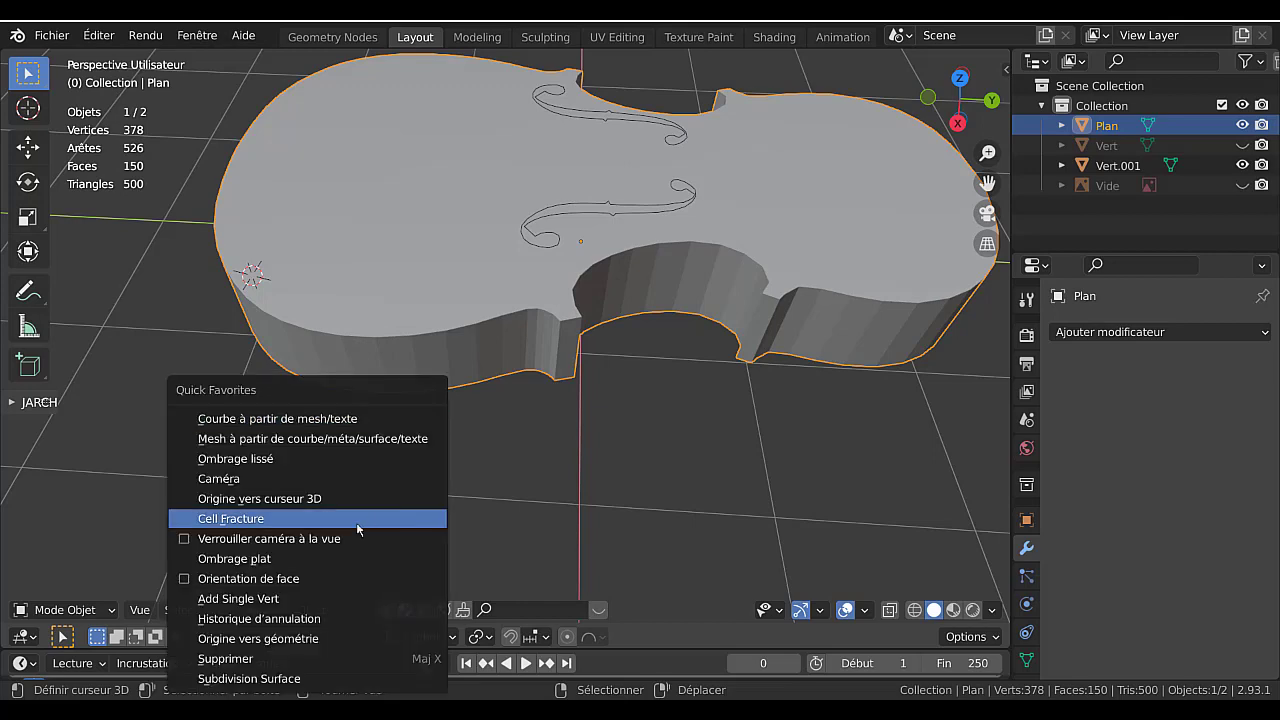
pyautogui.click(238, 579)
pyautogui.moveTo(558, 484); pyautogui.dragTo(670, 414, button='middle')
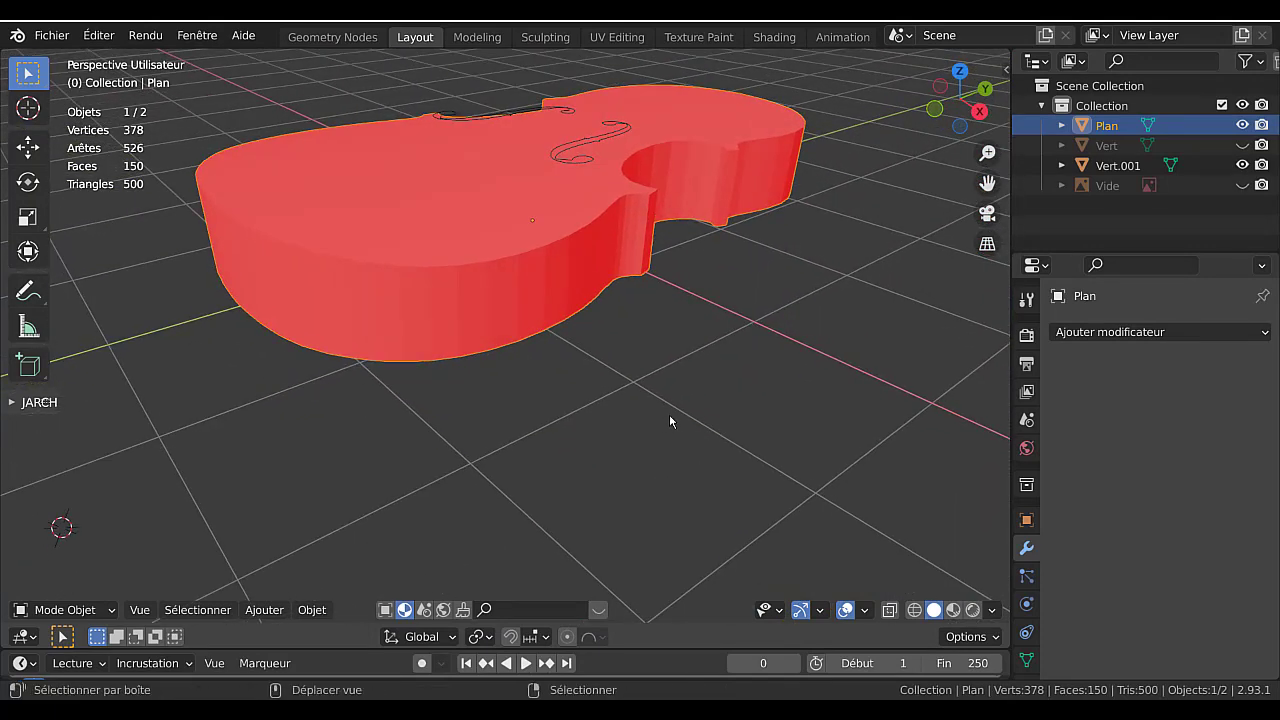
# Recalculate the normals of the violin body and f-hole outlines together in Edit Mode, then return to Object Mode.
pyautogui.press('a')
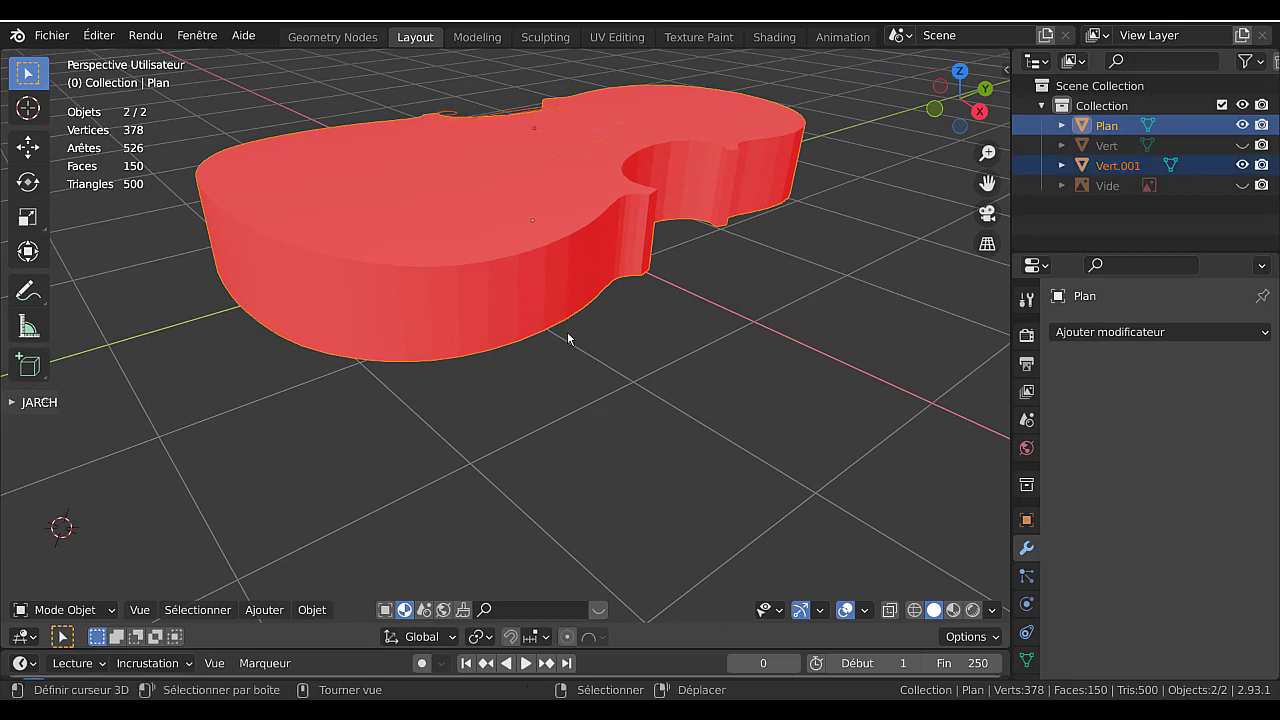
pyautogui.press('Tab')
pyautogui.press('a')
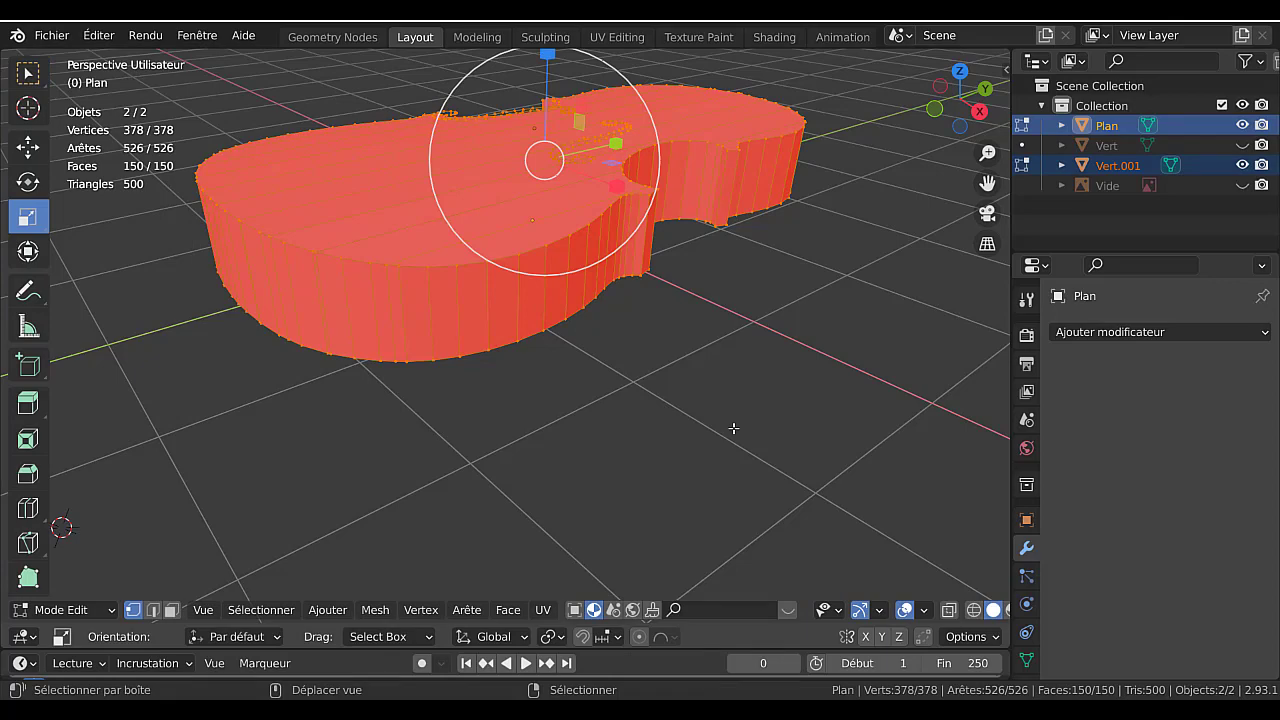
pyautogui.hotkey('shift', 'n')
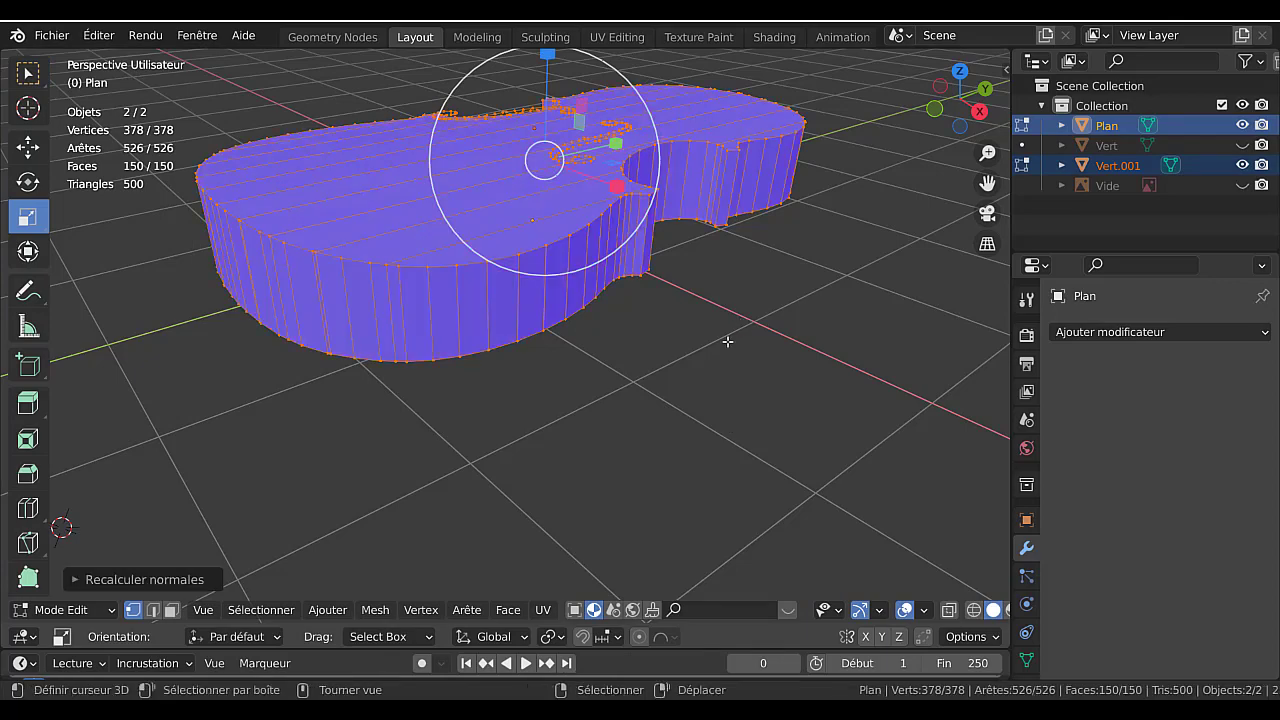
pyautogui.moveTo(729, 343); pyautogui.dragTo(815, 385, button='middle')
pyautogui.press('Tab')
# Turn off the face orientation overlay and reopen the violin body and f-hole outlines in Edit Mode.
pyautogui.moveTo(766, 423); pyautogui.dragTo(707, 446, button='middle')
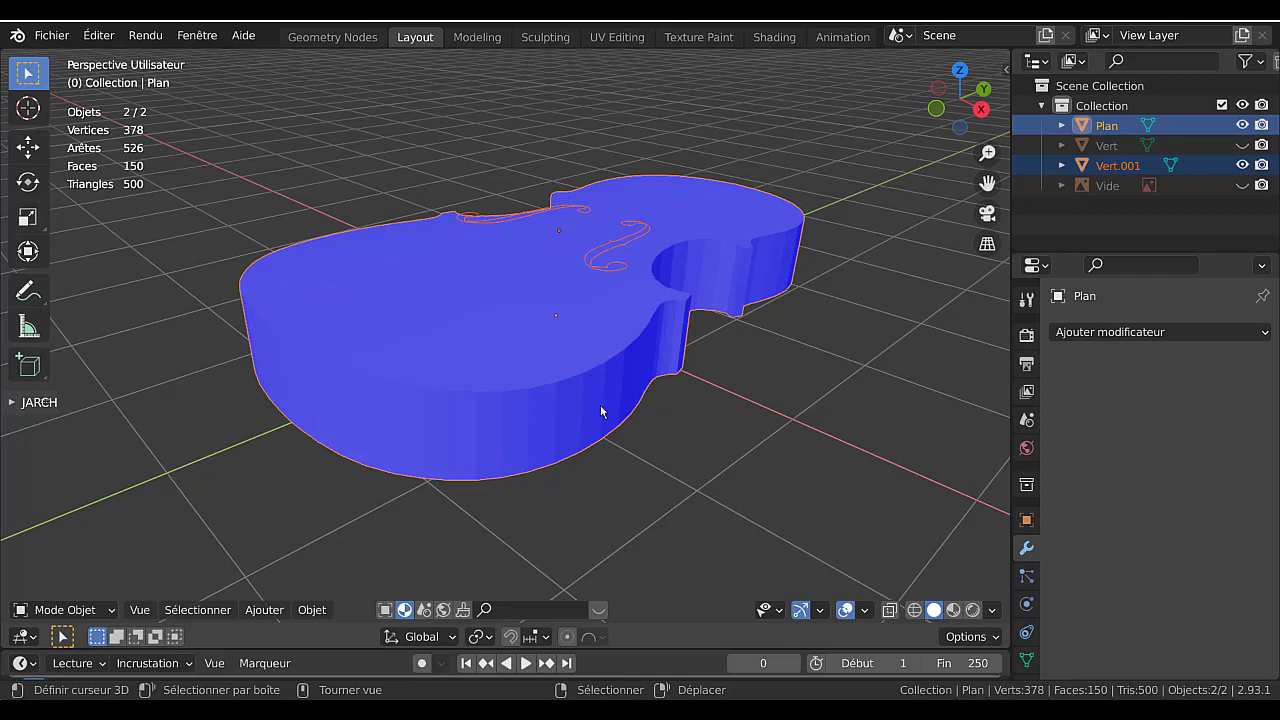
pyautogui.press('F3')
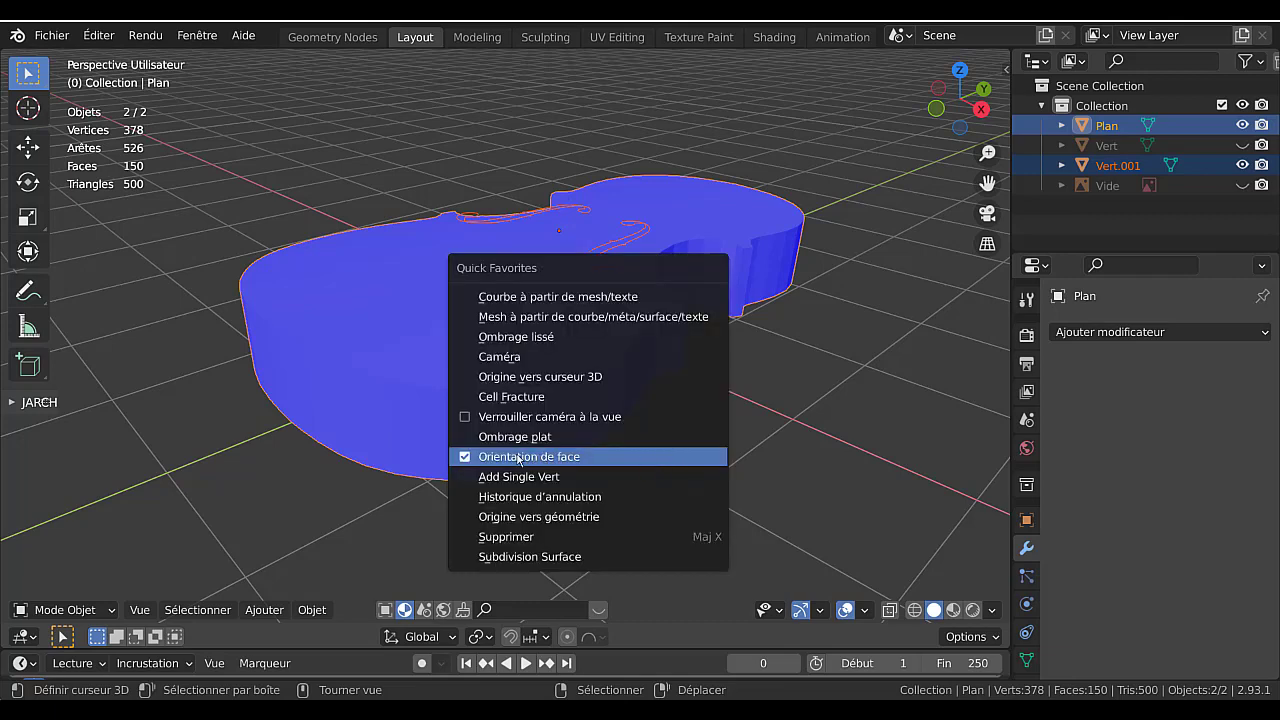
pyautogui.click(599, 457)
pyautogui.moveTo(642, 437); pyautogui.dragTo(610, 422, button='middle')
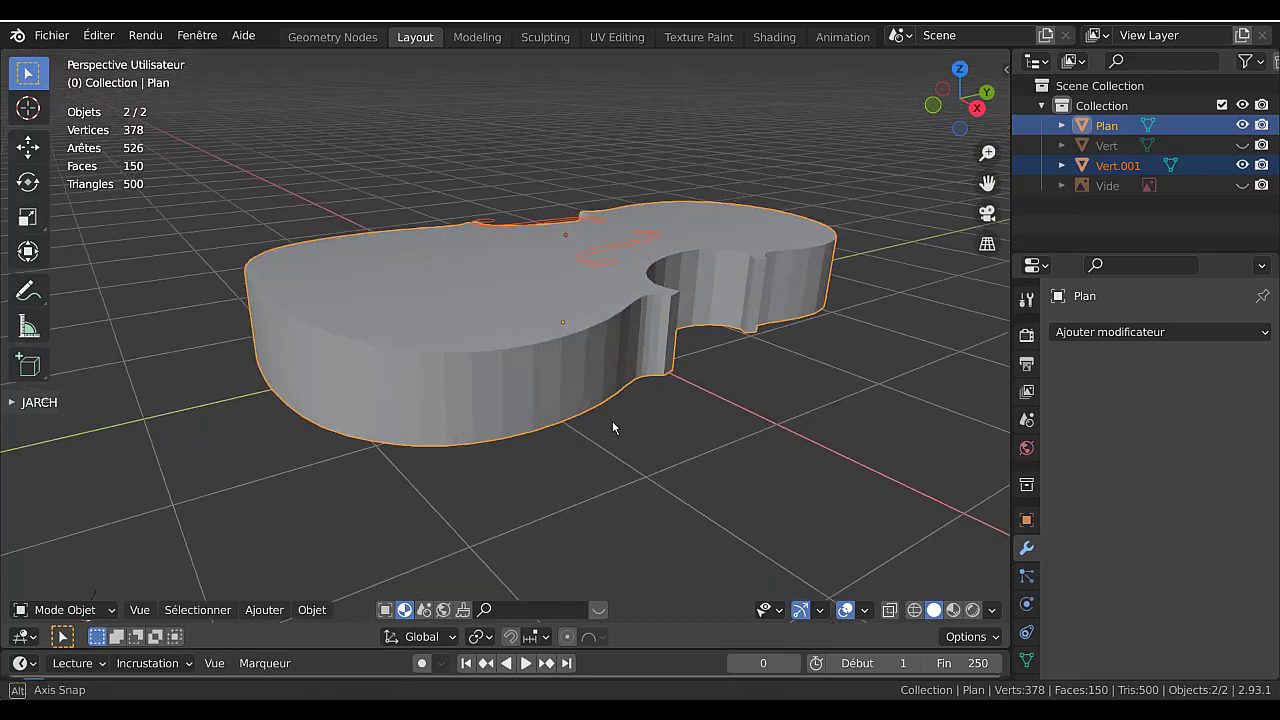
pyautogui.click(866, 611)
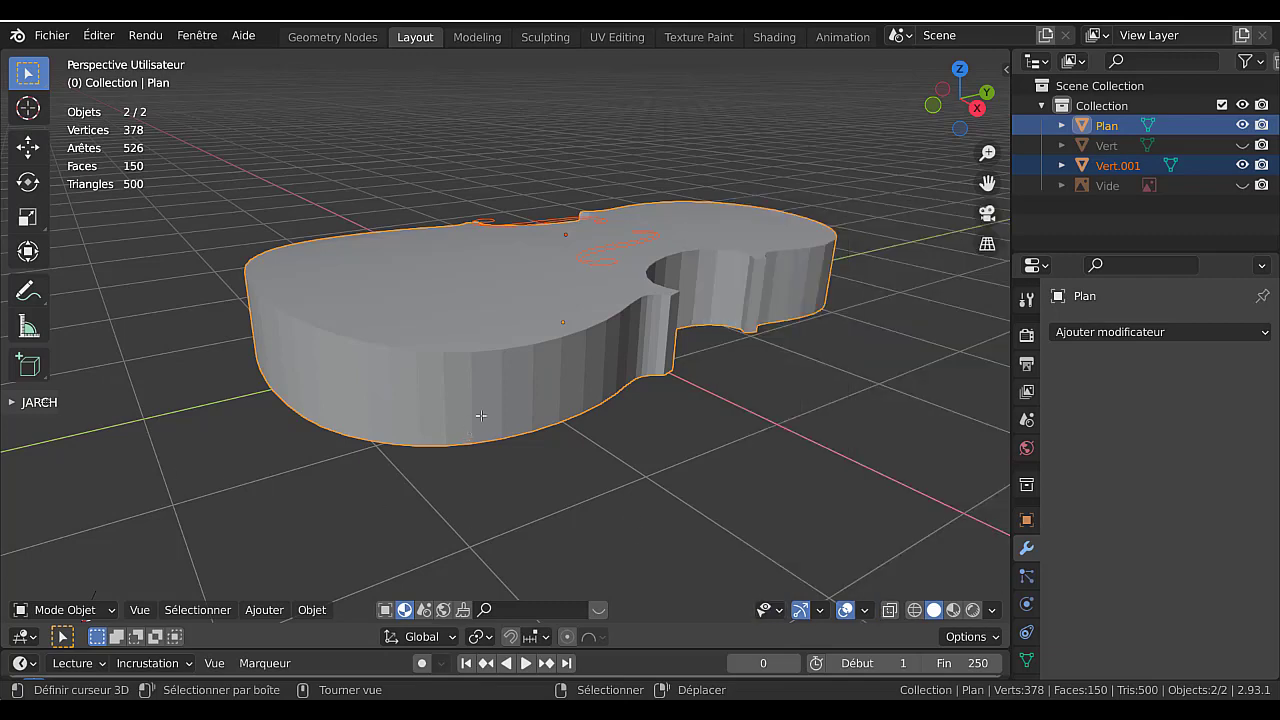
pyautogui.press('Tab')
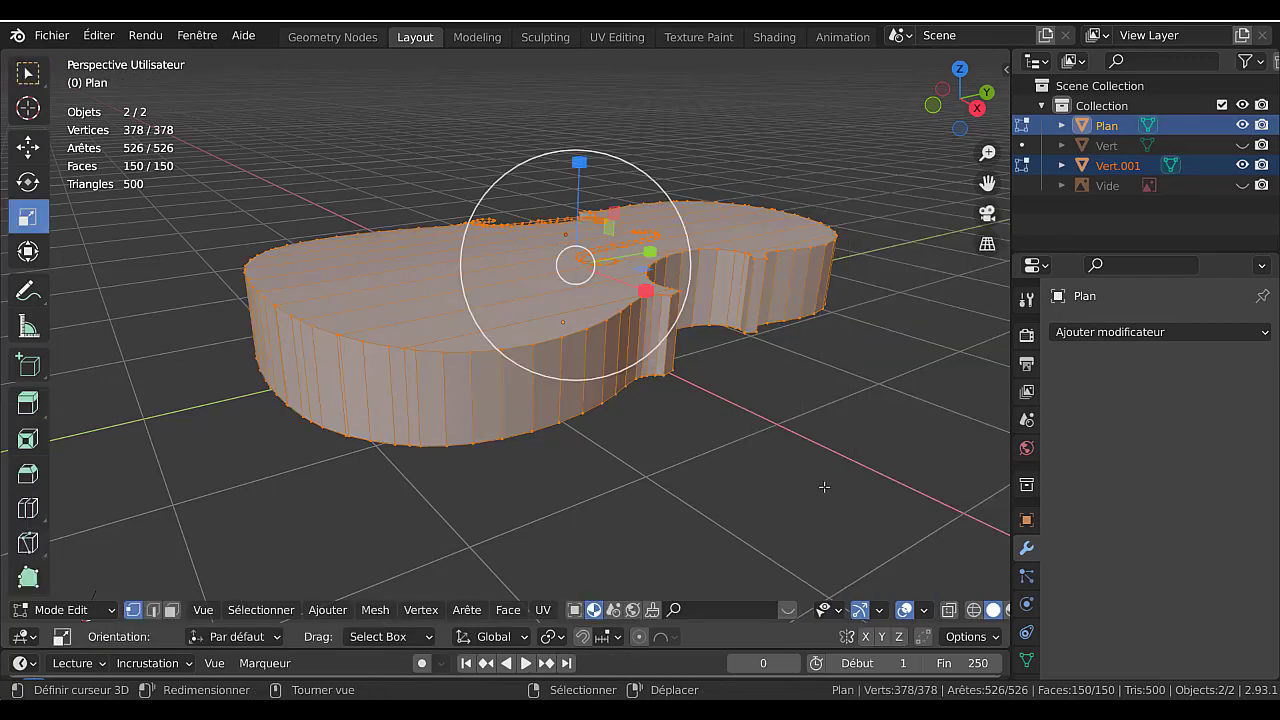
# Check the normals of the violin body with the face orientation overlay and leave the overlay off.
pyautogui.click(879, 611)
pyautogui.click(925, 610)
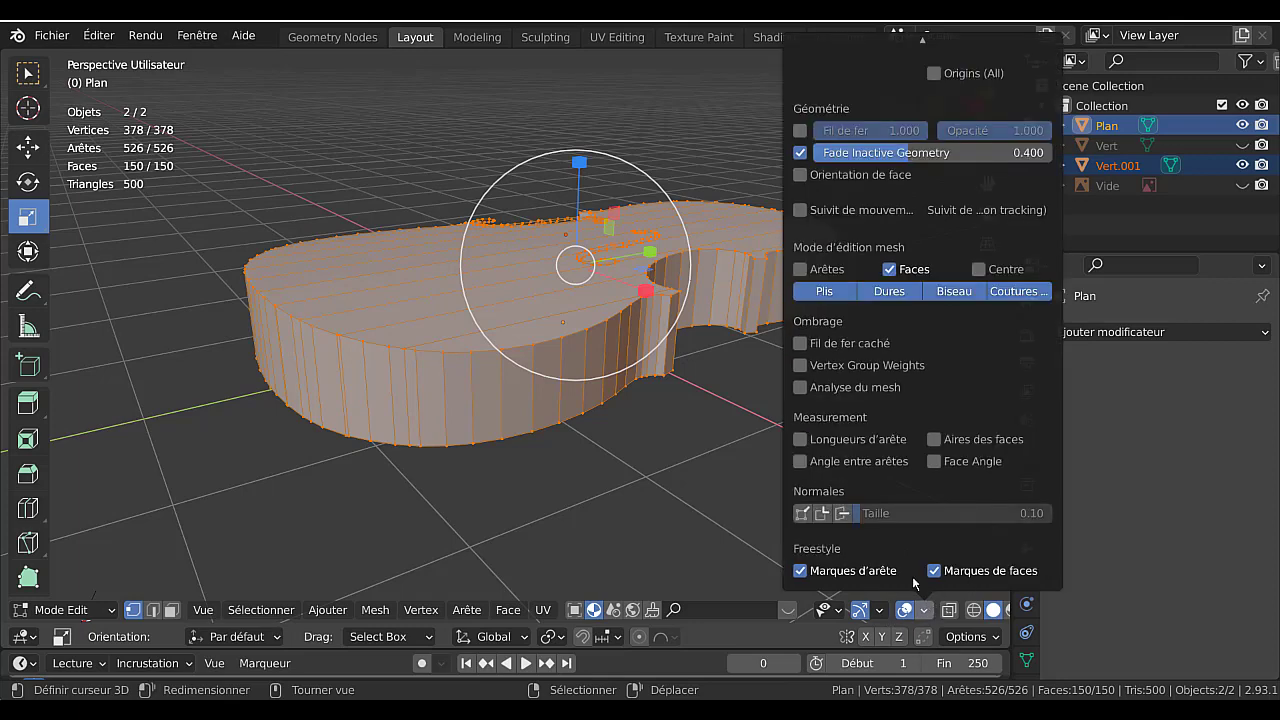
pyautogui.click(800, 175)
pyautogui.click(800, 175)
pyautogui.click(800, 175)
pyautogui.click(800, 175)
pyautogui.click(800, 175)
pyautogui.click(800, 175)
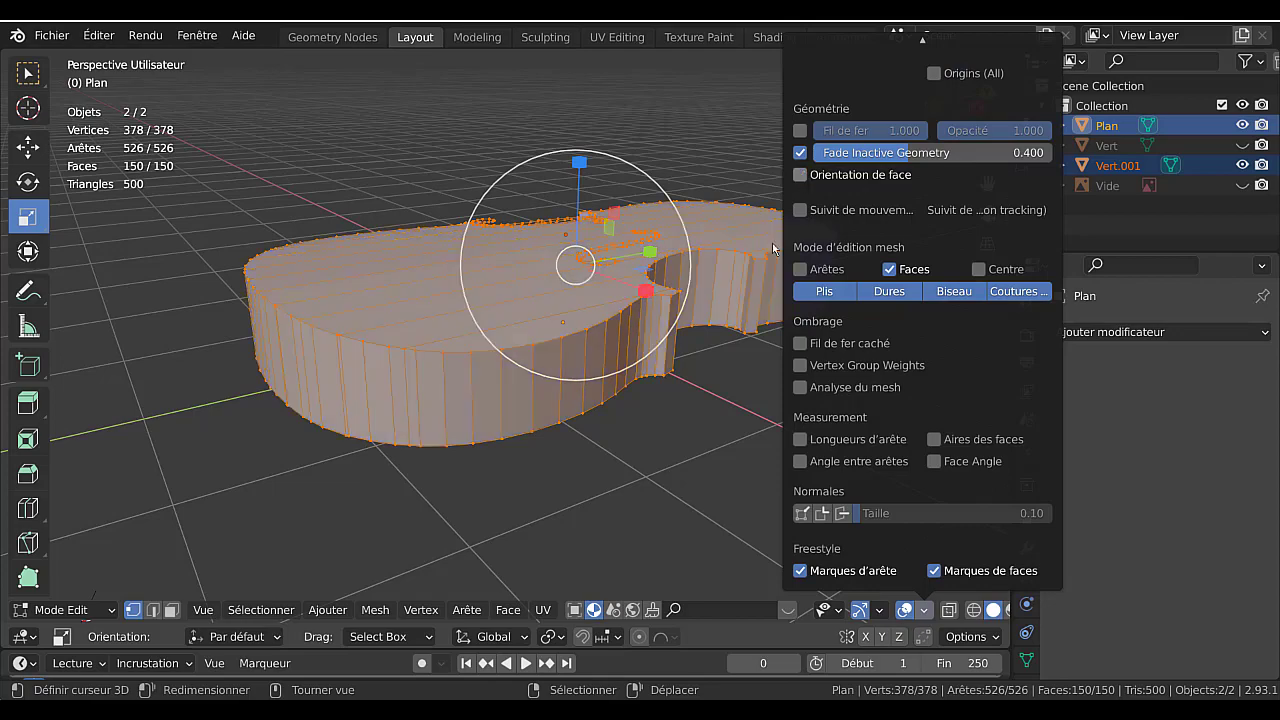
# Add two loop cuts around the body's side walls, one slid close to the upper edge and one close to the lower edge.
pyautogui.press('Tab')
pyautogui.moveTo(647, 472)
pyautogui.mouseDown(button='middle')
pyautogui.moveTo(603, 449)
pyautogui.moveTo(620, 452)
pyautogui.moveTo(615, 522)
pyautogui.moveTo(648, 417)
pyautogui.mouseUp(button='middle')
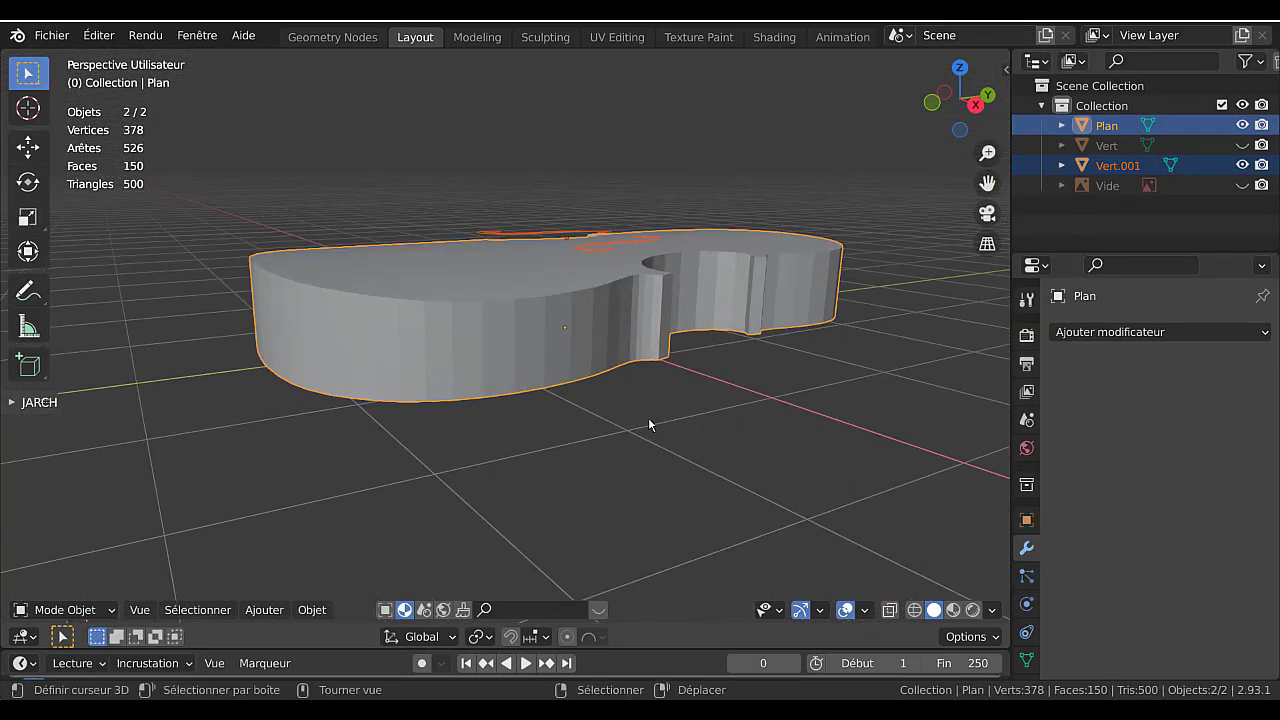
pyautogui.press('Tab')
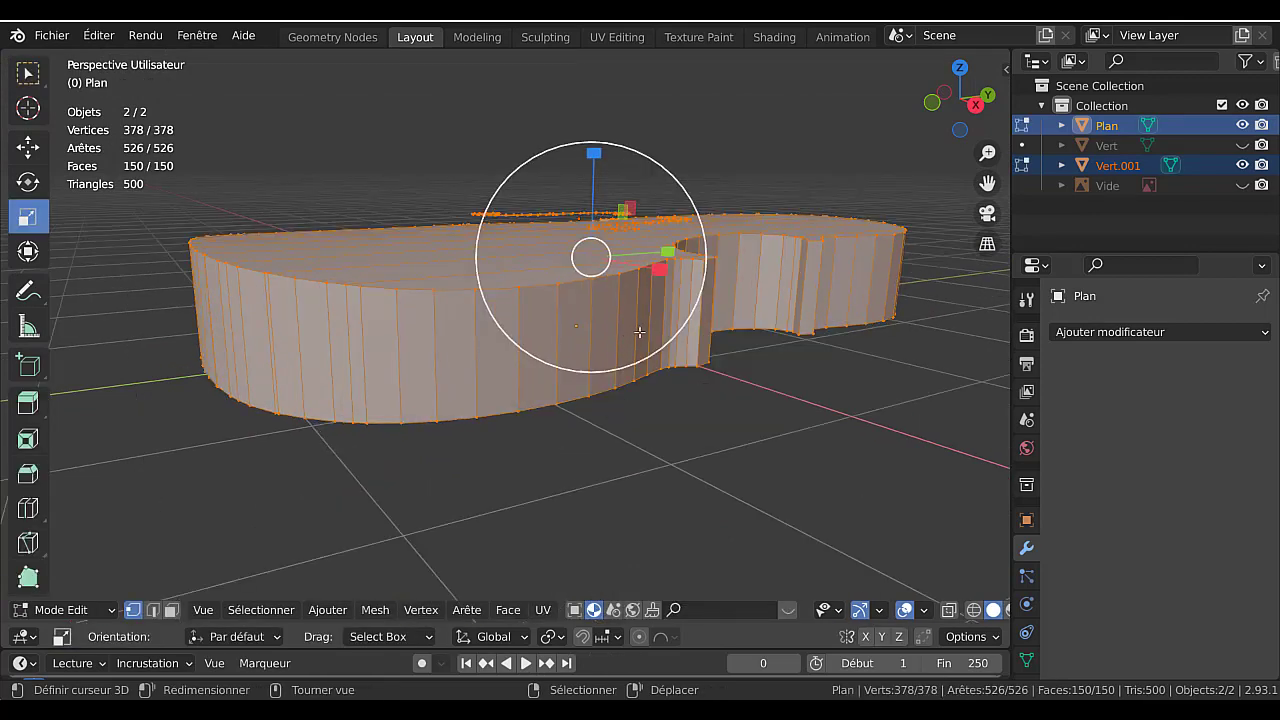
pyautogui.hotkey('ctrl', 'r')
pyautogui.click(640, 330)
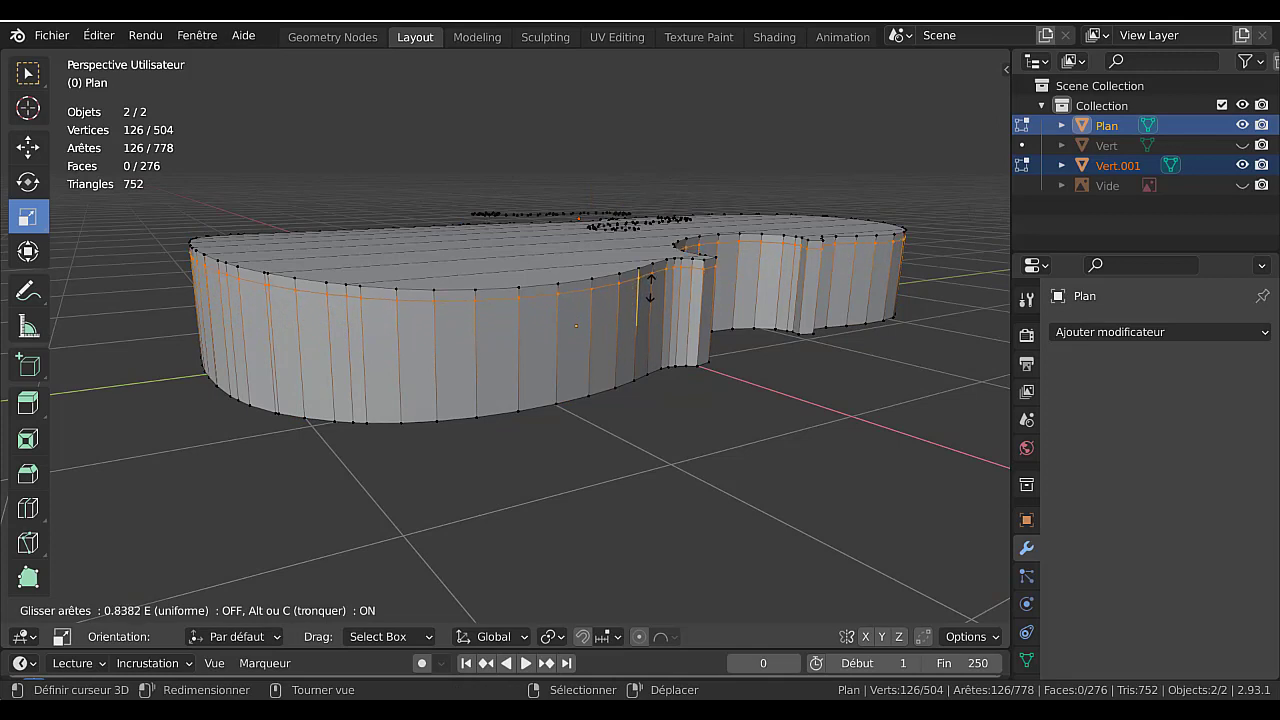
pyautogui.click(651, 289)
pyautogui.hotkey('ctrl', 'r')
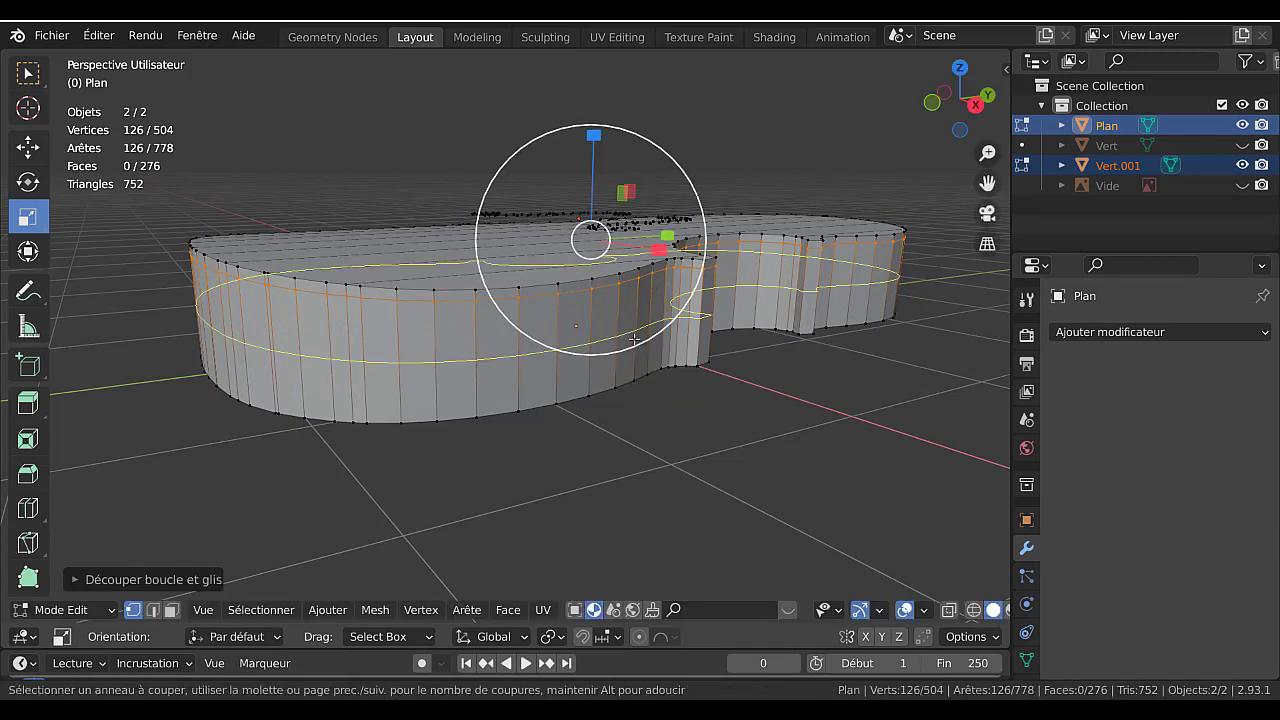
pyautogui.click(634, 338)
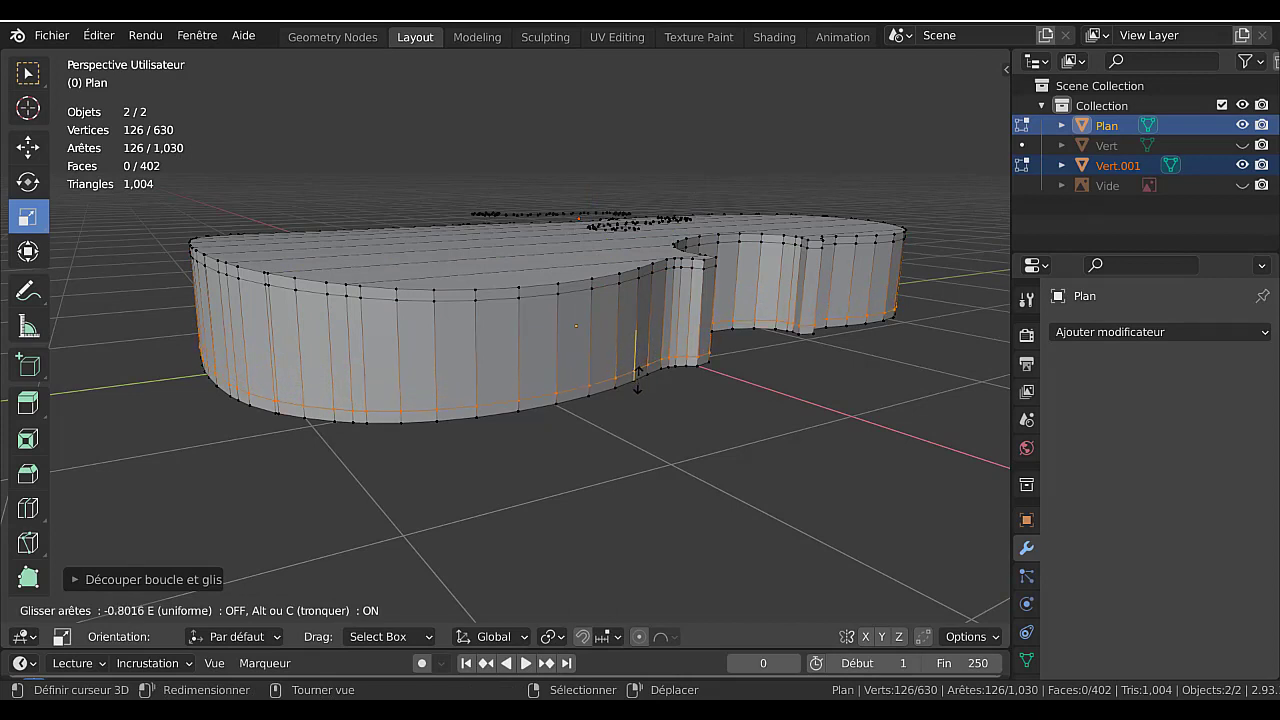
pyautogui.click(638, 387)
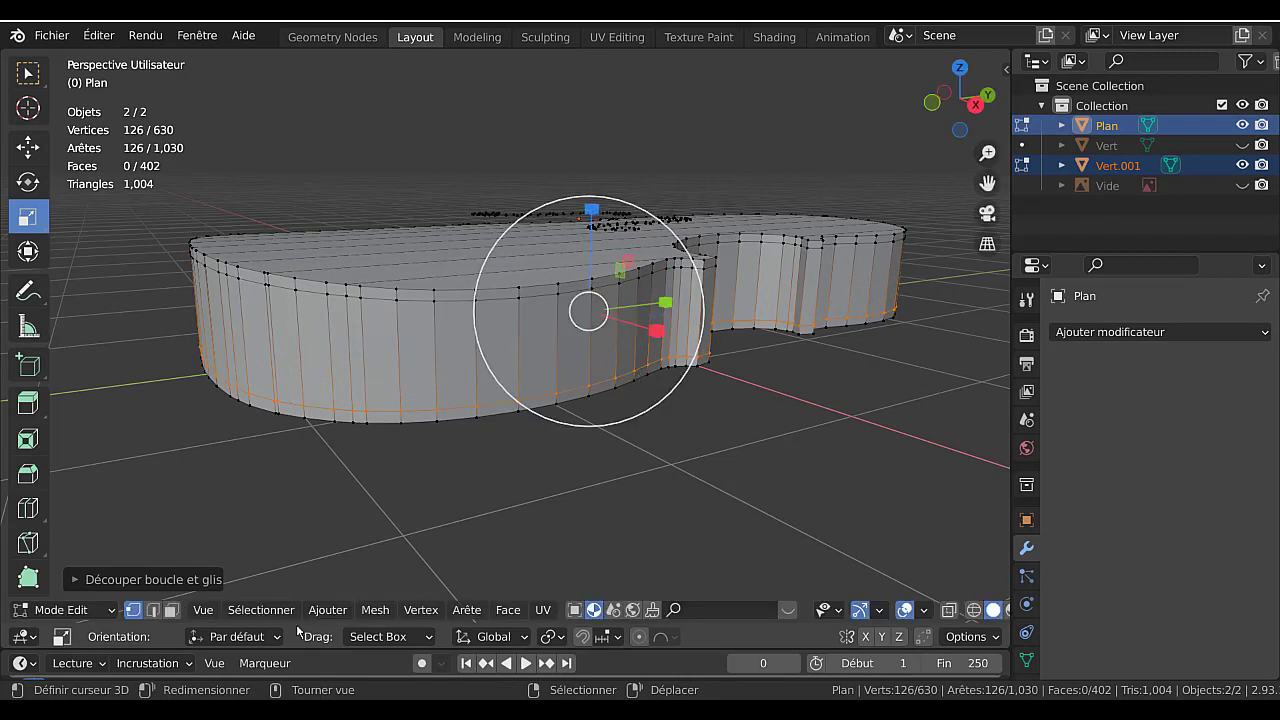
# Extrude the thin upper and lower face loops of the side walls along their normals by about 0.007 m.
pyautogui.click(171, 609)
pyautogui.keyDown('alt'); pyautogui.click(556, 342); pyautogui.keyUp('alt')
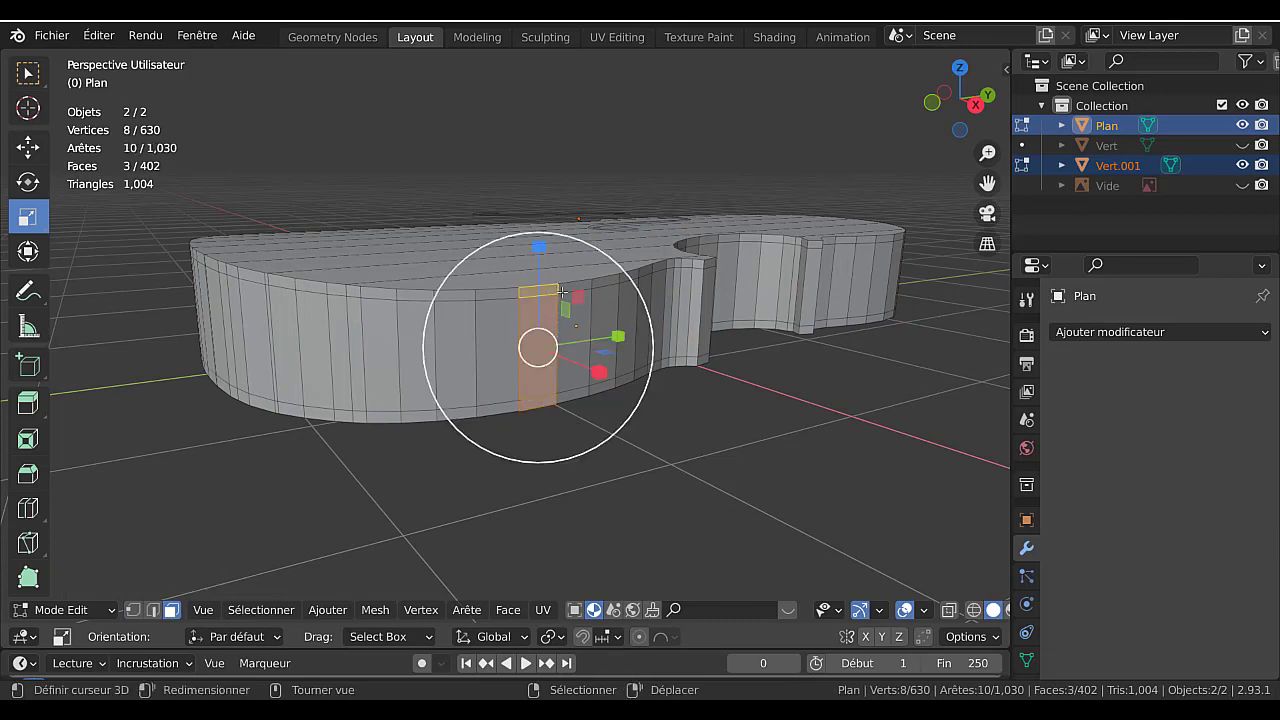
pyautogui.keyDown('alt'); pyautogui.click(560, 292); pyautogui.keyUp('alt')
pyautogui.keyDown('alt'); pyautogui.keyDown('shift'); pyautogui.rightClick(556, 400); pyautogui.keyUp('shift'); pyautogui.keyUp('alt')
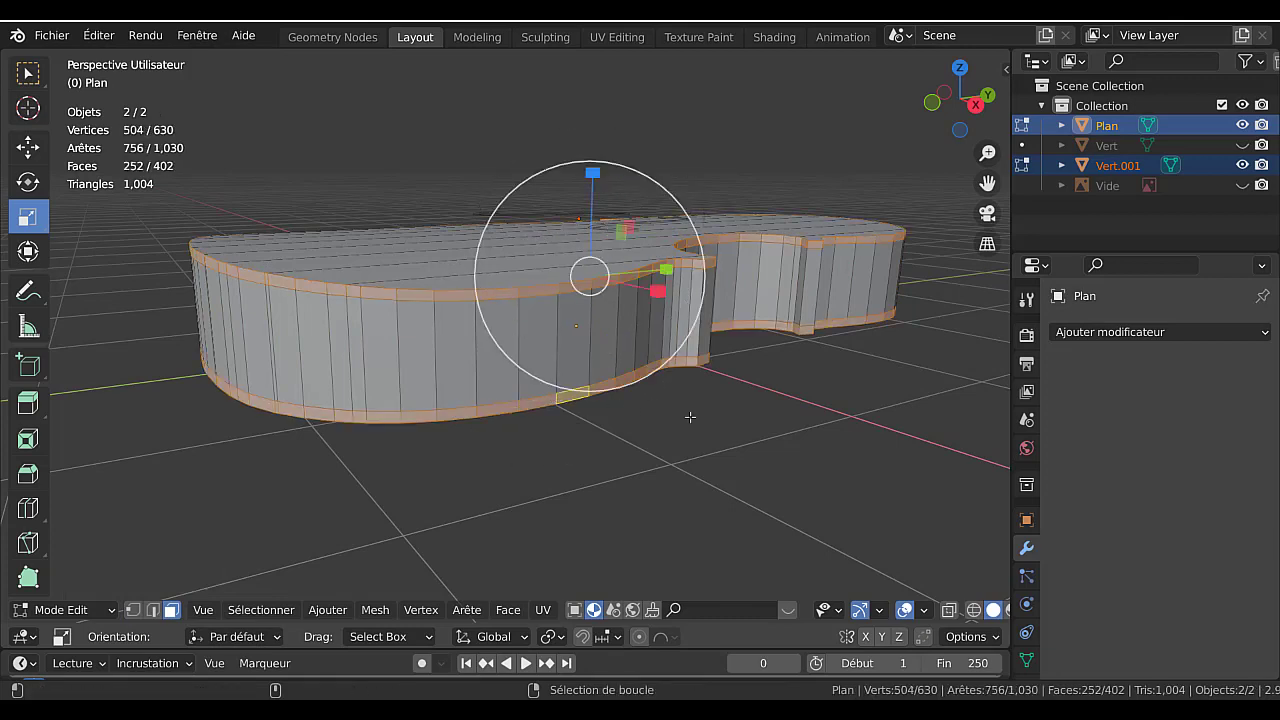
pyautogui.moveTo(754, 426)
pyautogui.mouseDown(button='middle')
pyautogui.moveTo(791, 431)
pyautogui.moveTo(751, 427)
pyautogui.mouseUp(button='middle')
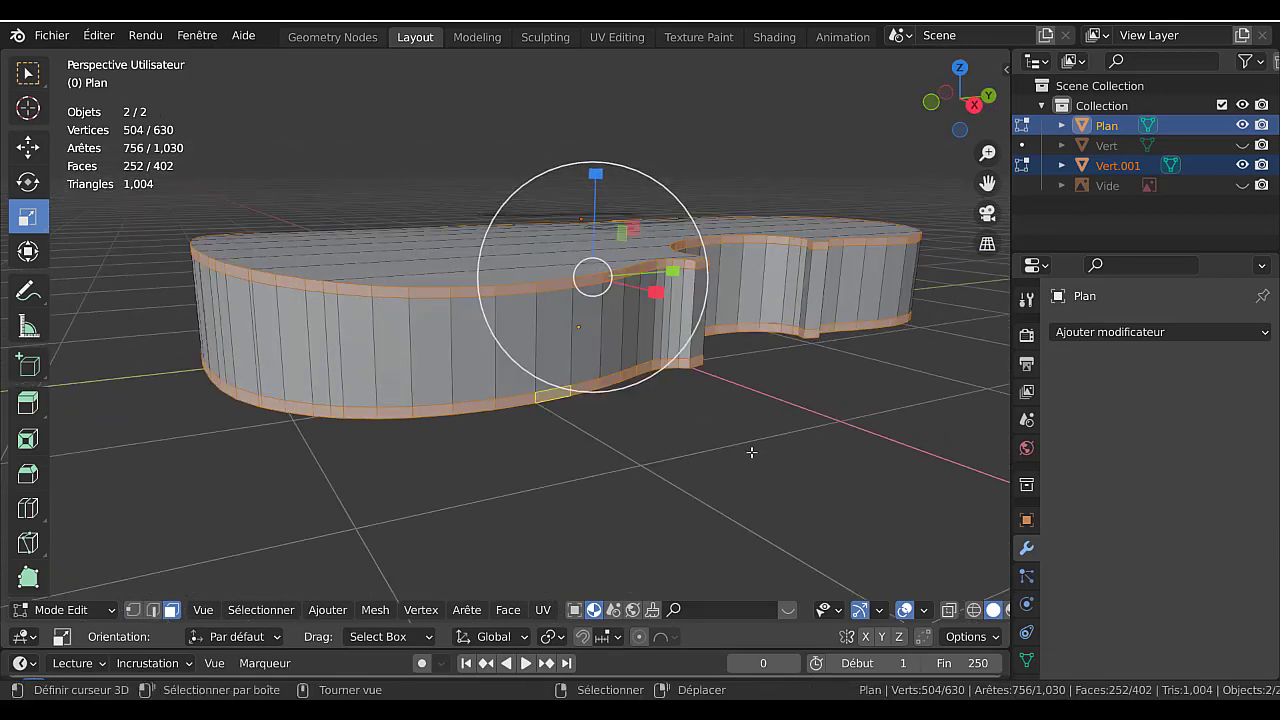
pyautogui.hotkey('alt', 'e')
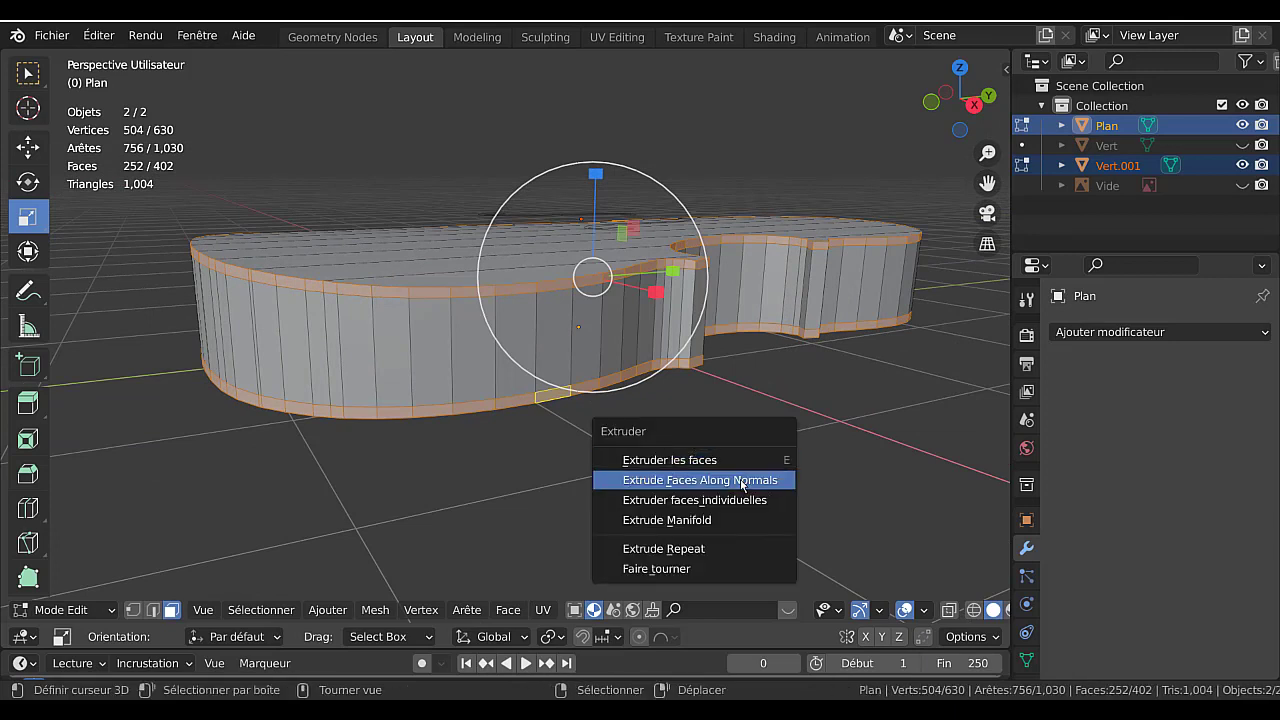
pyautogui.click(740, 479)
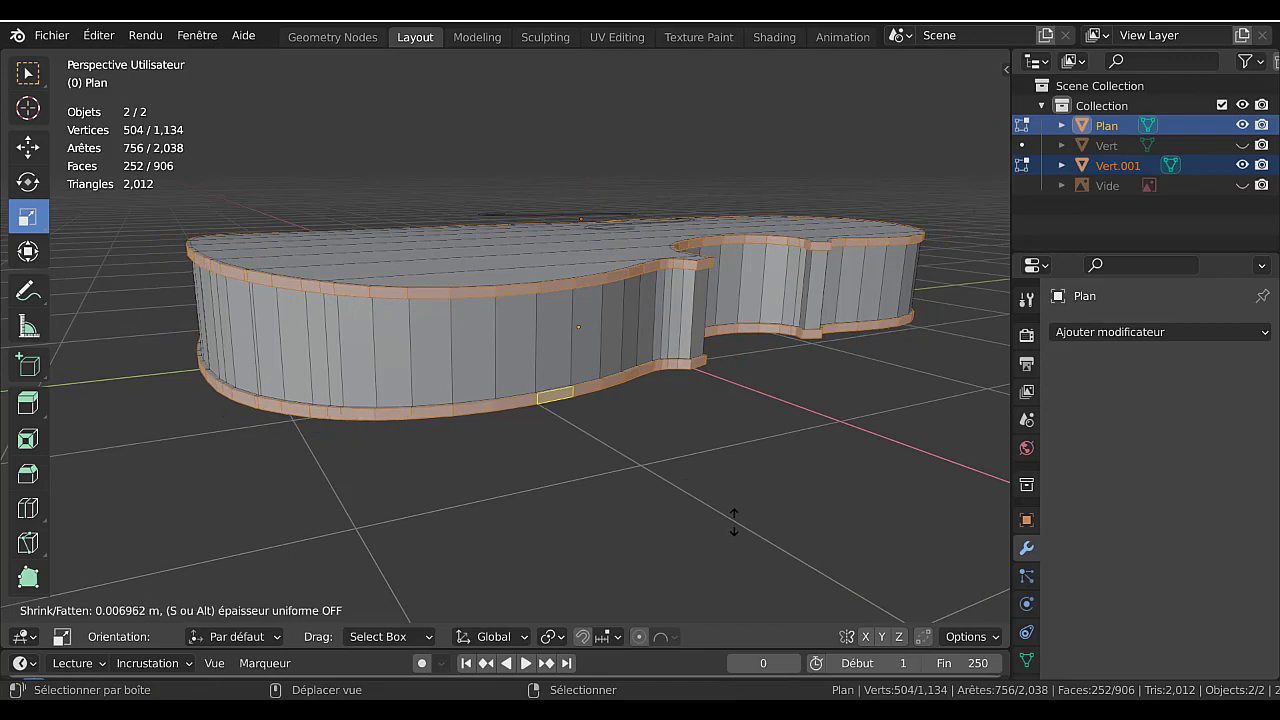
pyautogui.click(734, 519)
pyautogui.moveTo(686, 483); pyautogui.dragTo(654, 445, button='middle')
pyautogui.press('Tab')
pyautogui.press('Tab')
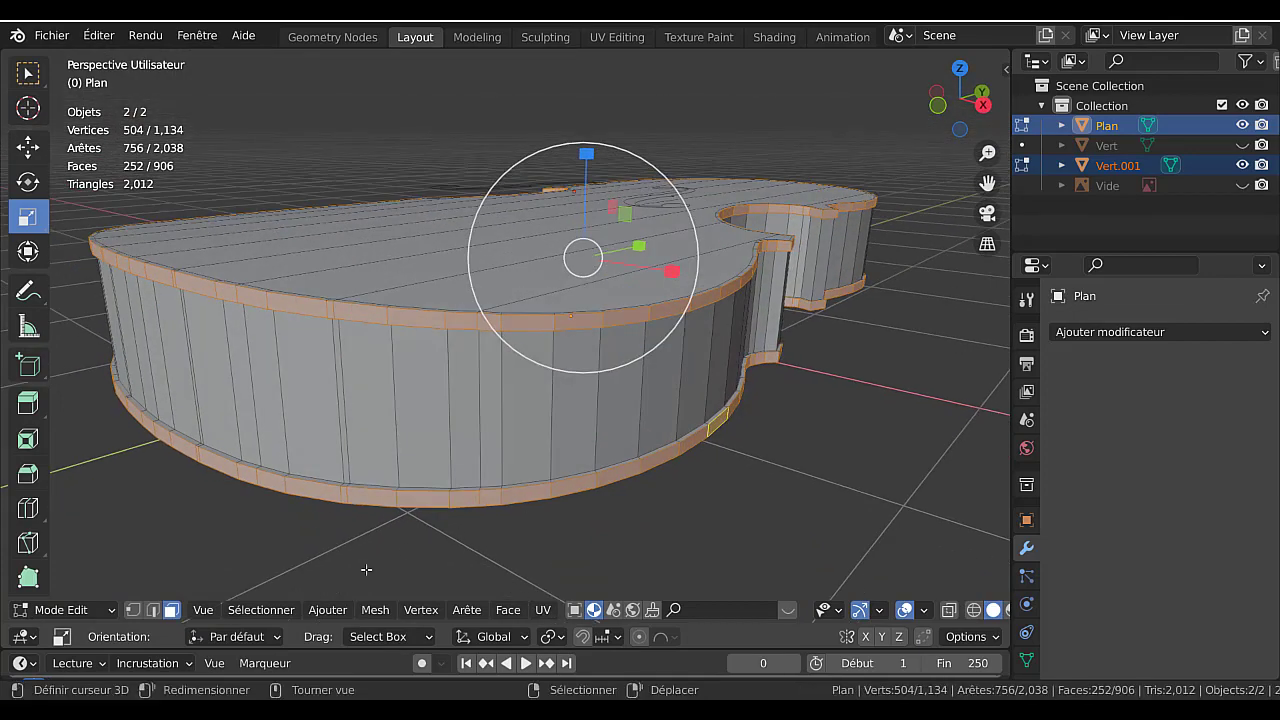
# Deselect the short vertical edges of both extruded rims, keeping only the edge loops along the rims selected.
pyautogui.click(153, 610)
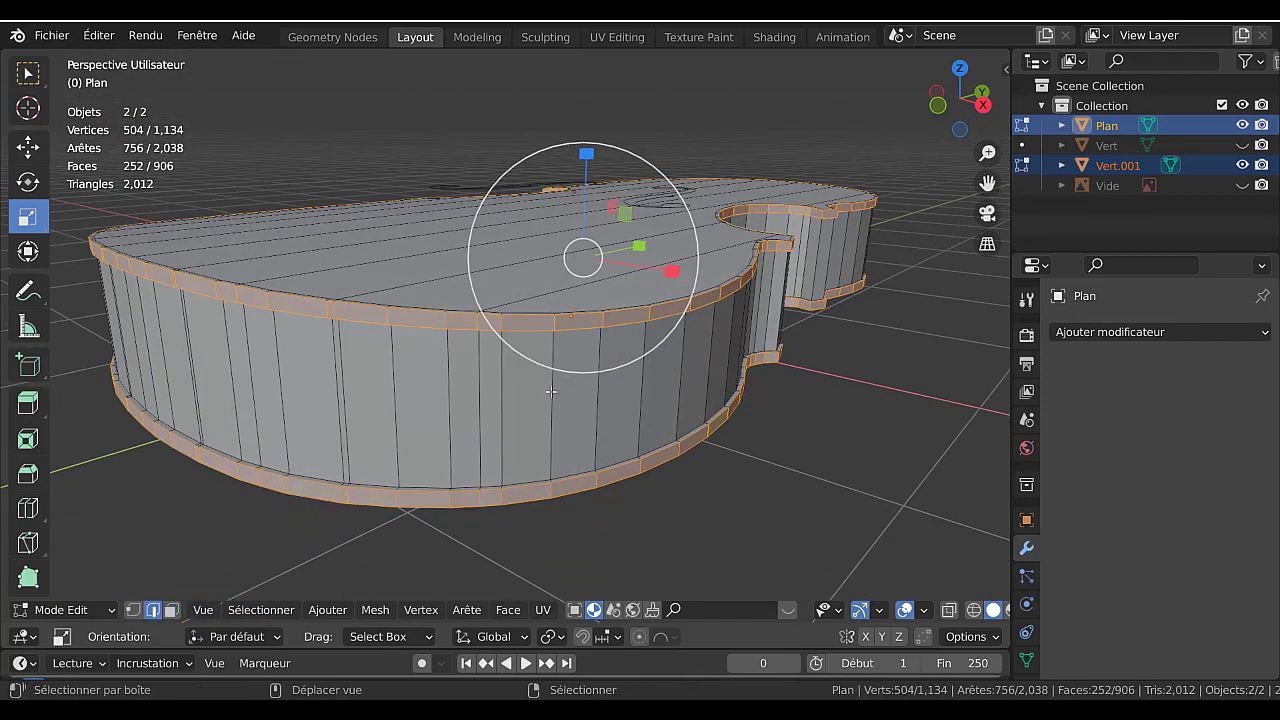
pyautogui.moveTo(530, 500); pyautogui.dragTo(551, 404, button='middle')
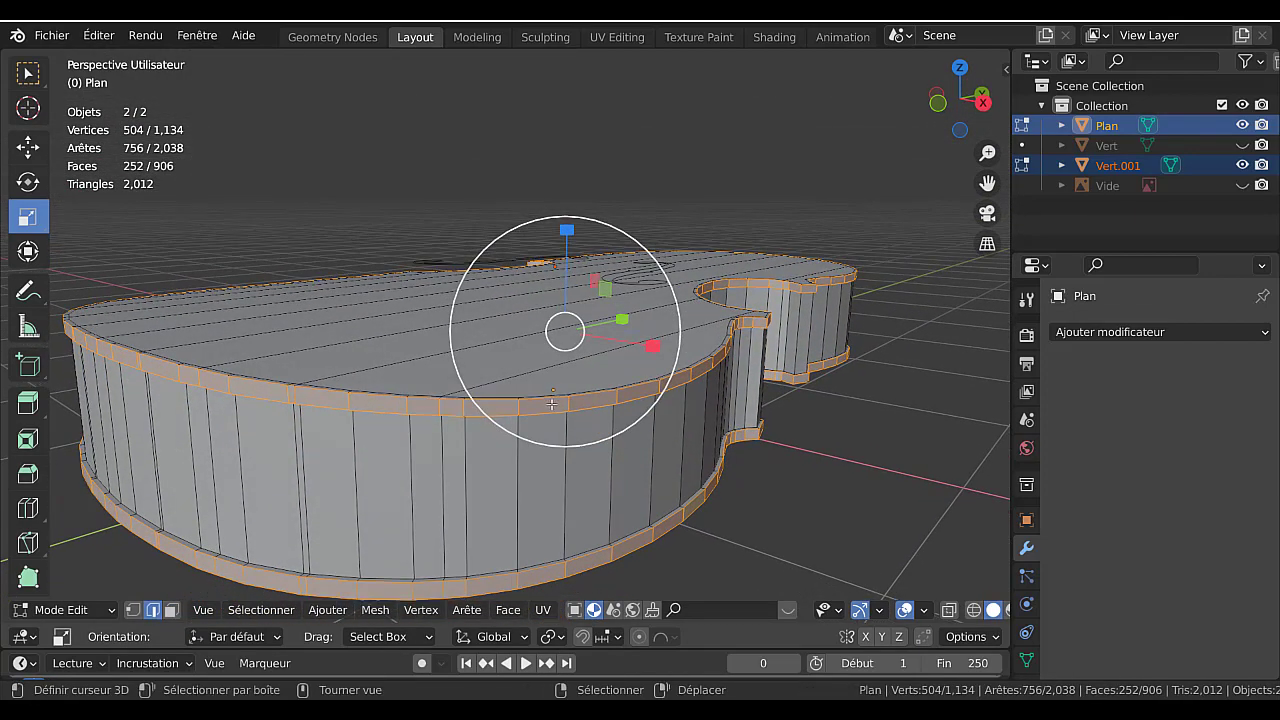
pyautogui.scroll(2, 590, 405)
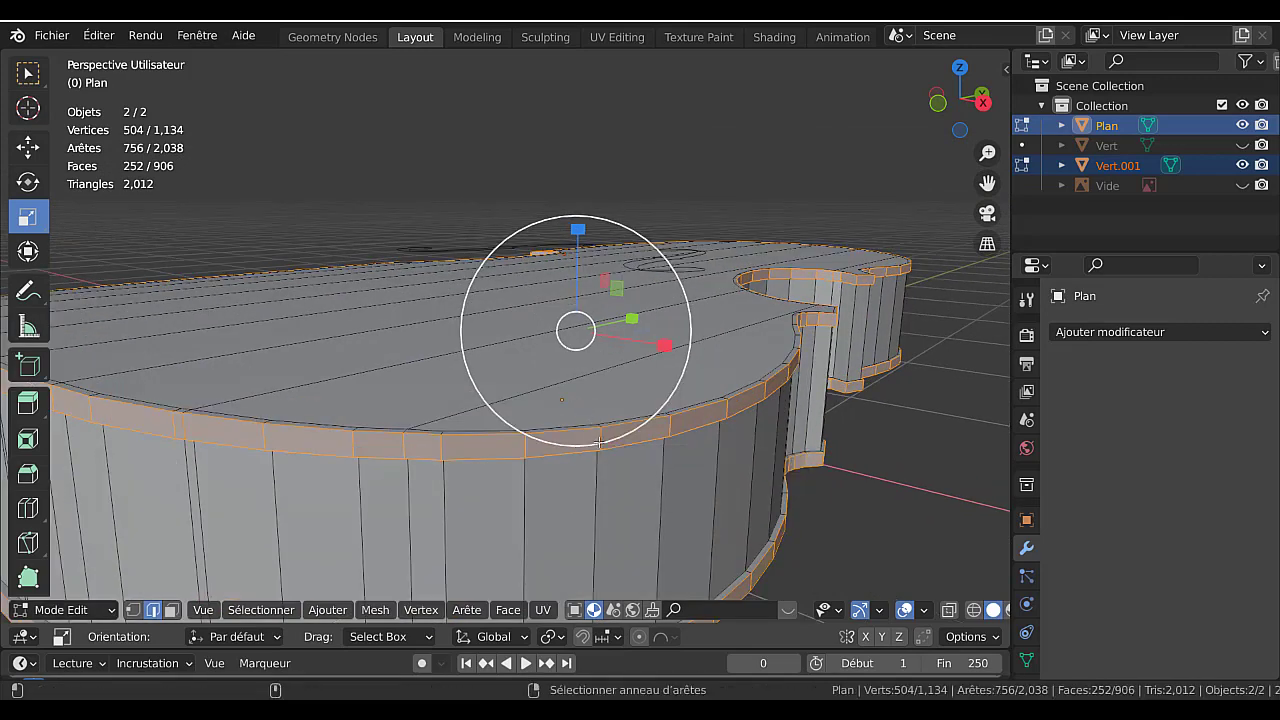
pyautogui.keyDown('ctrl'); pyautogui.keyDown('alt'); pyautogui.keyDown('shift'); pyautogui.click(597, 443); pyautogui.keyUp('shift'); pyautogui.keyUp('alt'); pyautogui.keyUp('ctrl')
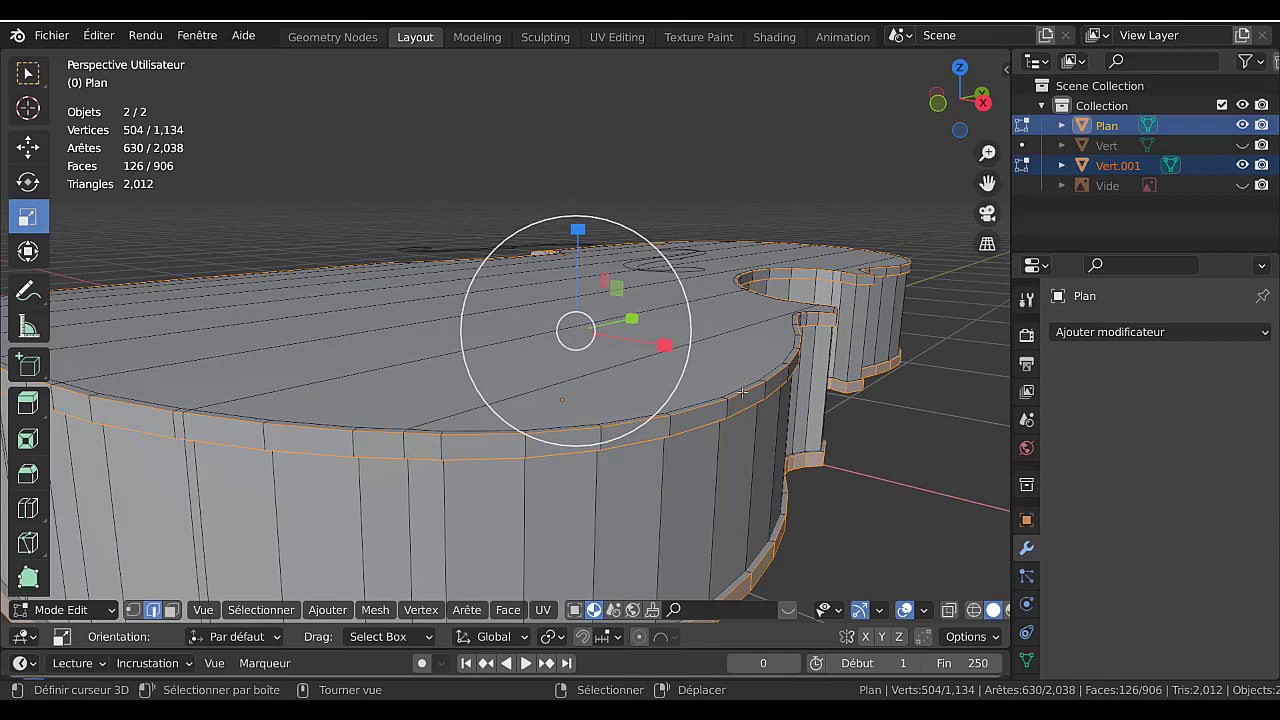
pyautogui.scroll(-1, 621, 446)
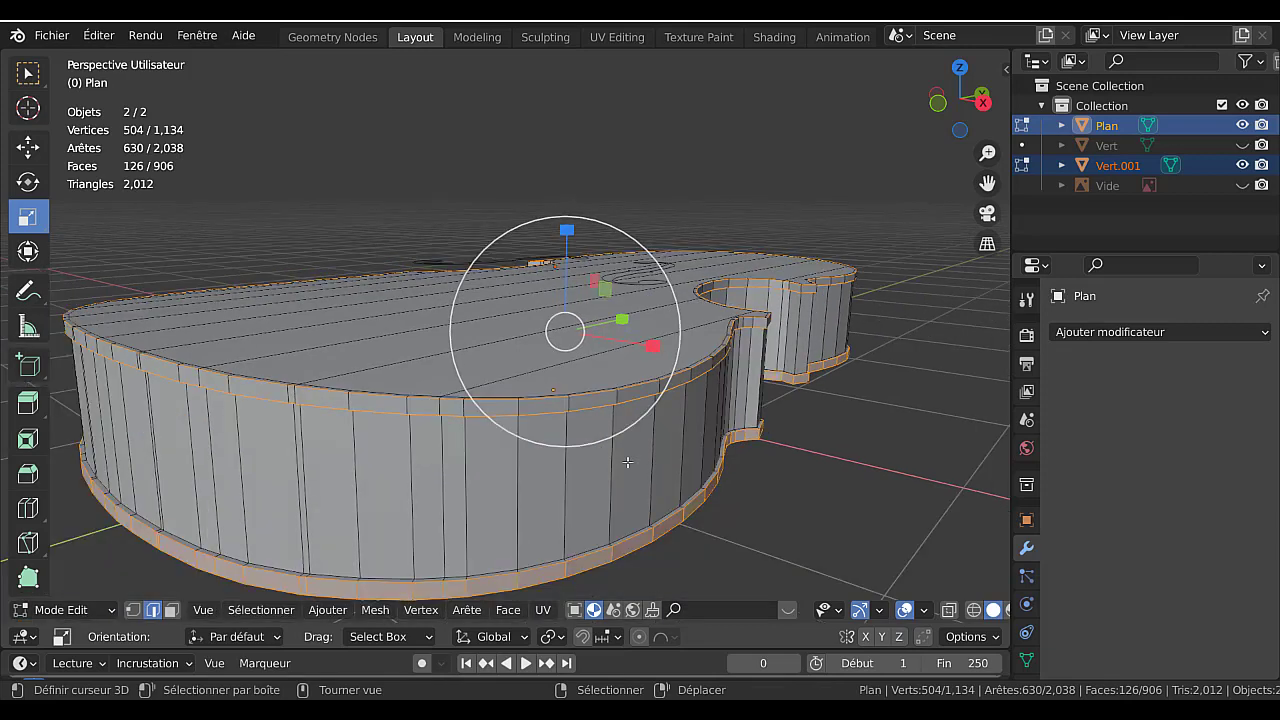
pyautogui.moveTo(628, 462); pyautogui.dragTo(621, 446, button='middle')
pyautogui.keyDown('ctrl'); pyautogui.keyDown('alt'); pyautogui.keyDown('shift'); pyautogui.click(597, 483); pyautogui.keyUp('shift'); pyautogui.keyUp('alt'); pyautogui.keyUp('ctrl')
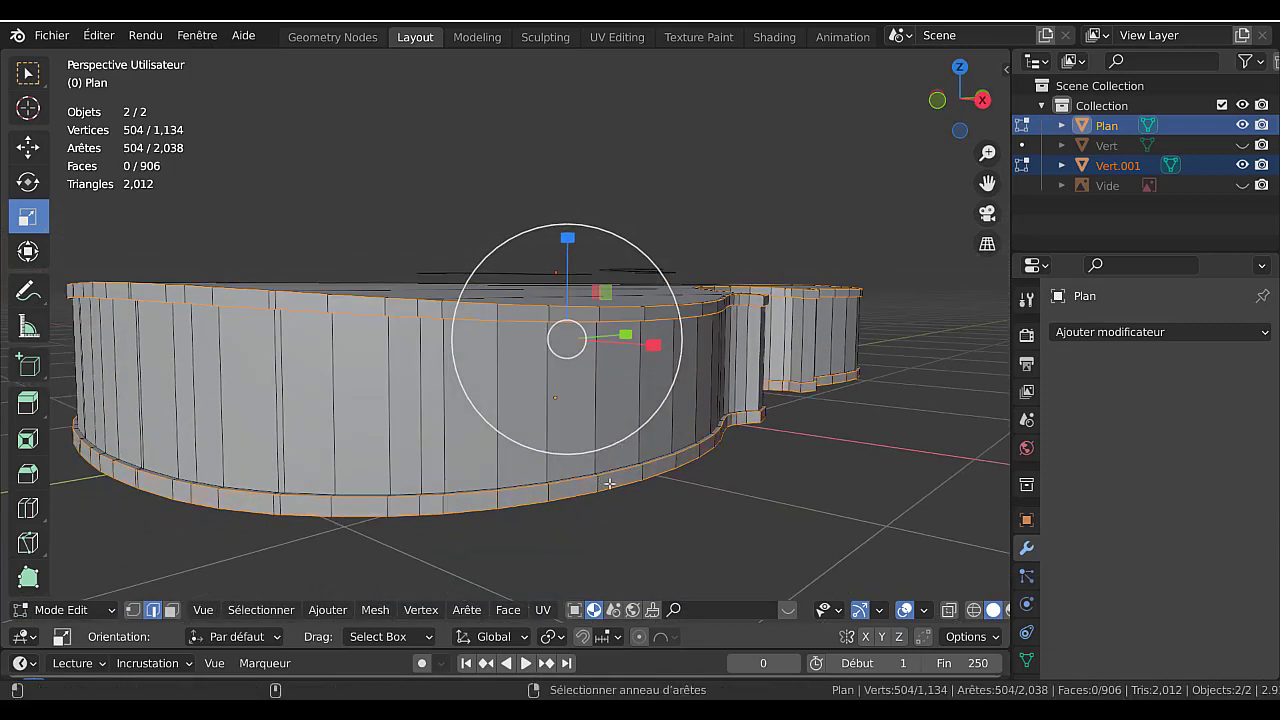
pyautogui.moveTo(837, 472); pyautogui.dragTo(846, 526, button='middle')
# Try a two-segment bevel about 0.006 m wide on the rim edge loops and undo it.
pyautogui.hotkey('ctrl', 'b')
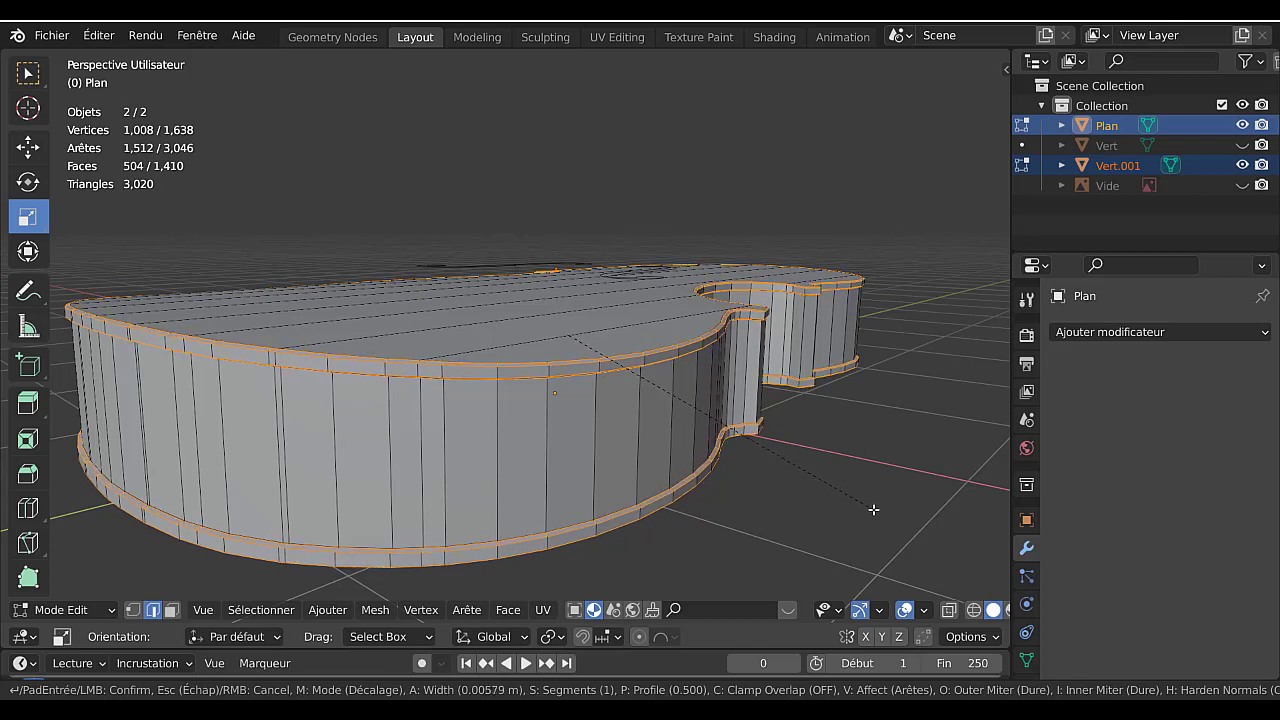
pyautogui.scroll(1, 874, 510)
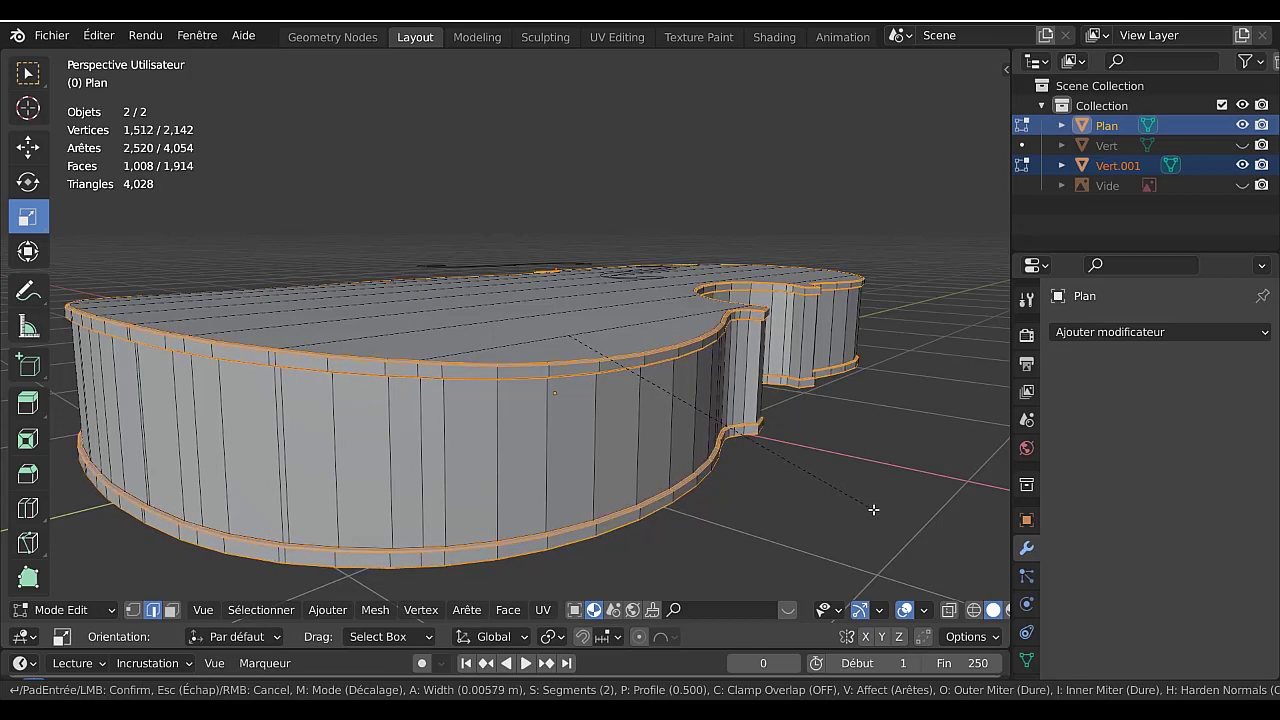
pyautogui.click(874, 510)
pyautogui.press('Tab')
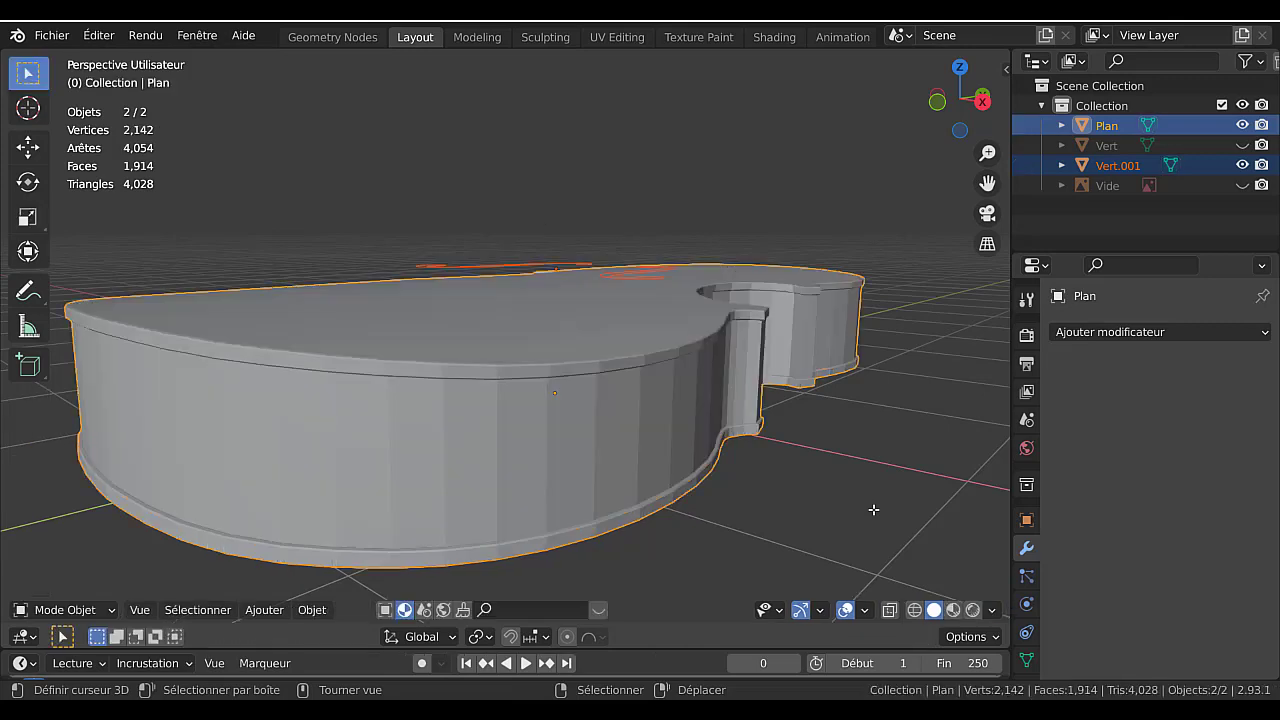
pyautogui.scroll(-2, 794, 494)
pyautogui.press('Tab')
pyautogui.scroll(1, 785, 485)
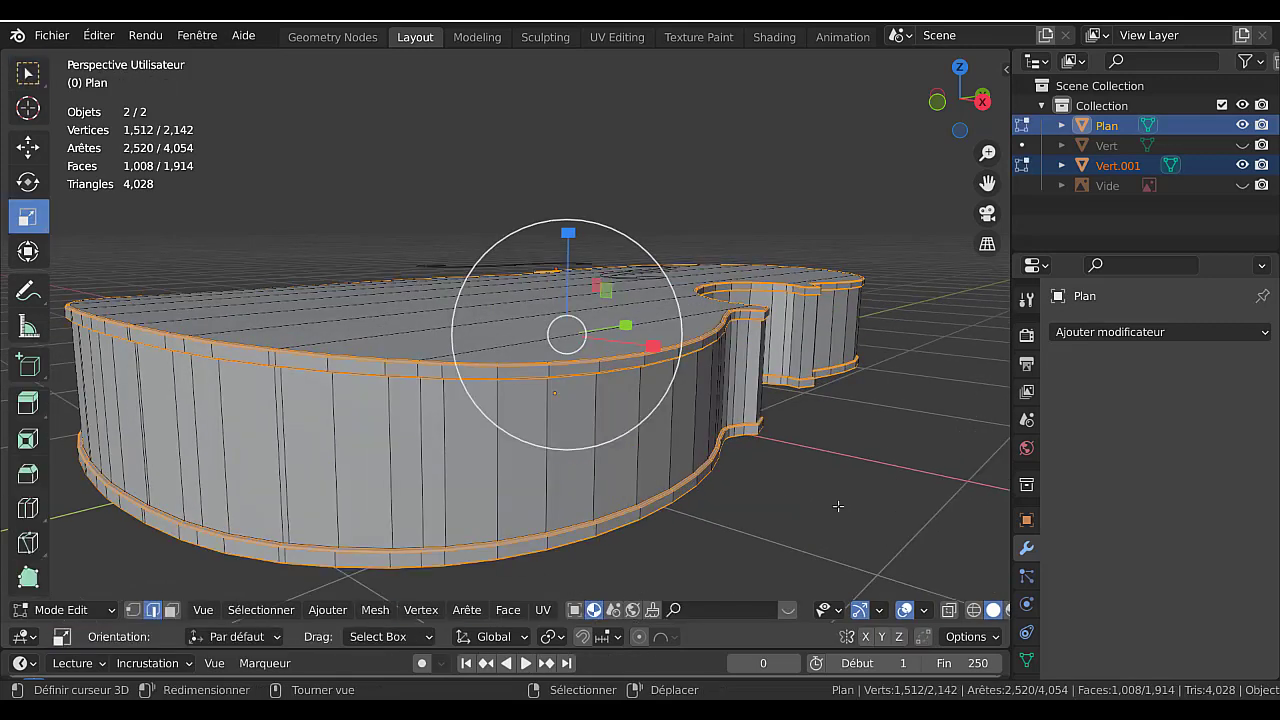
pyautogui.press('Tab')
pyautogui.press('Tab')
pyautogui.press('ctrl+KP_Subtract')
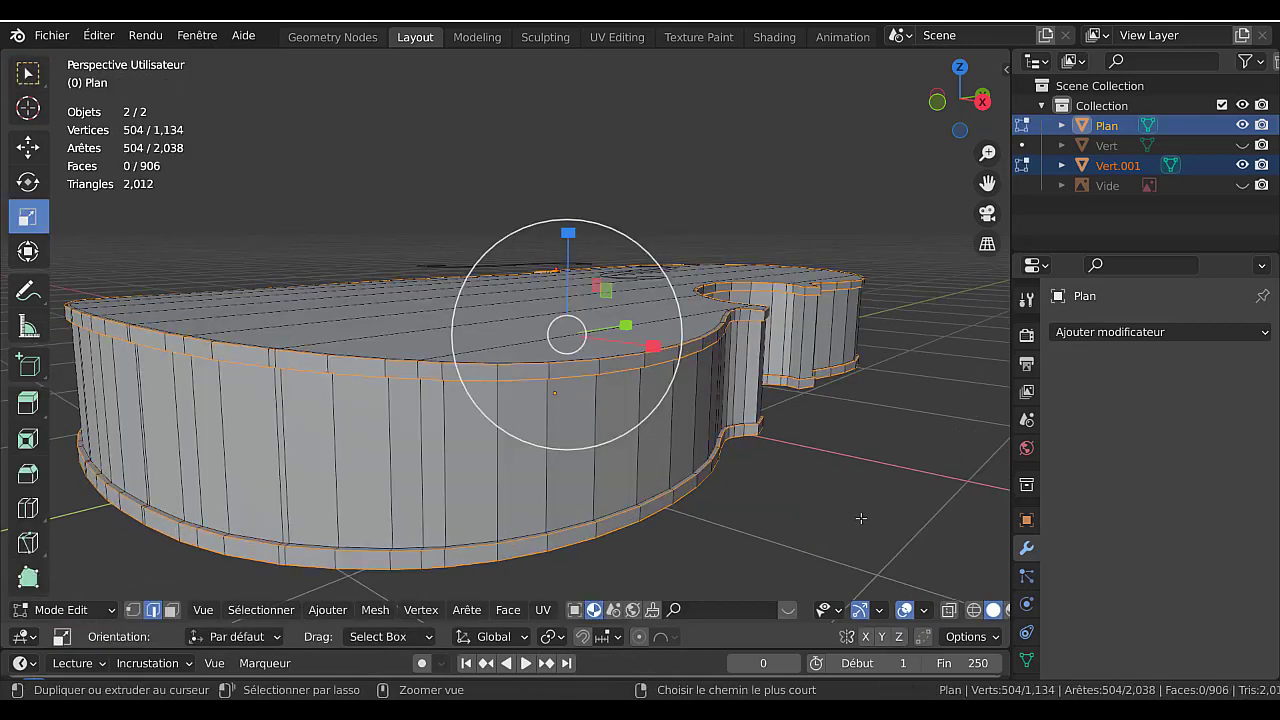
# Bevel the selected rim edge loops about 0.0145 m wide with four segments.
pyautogui.hotkey('ctrl', 'b')
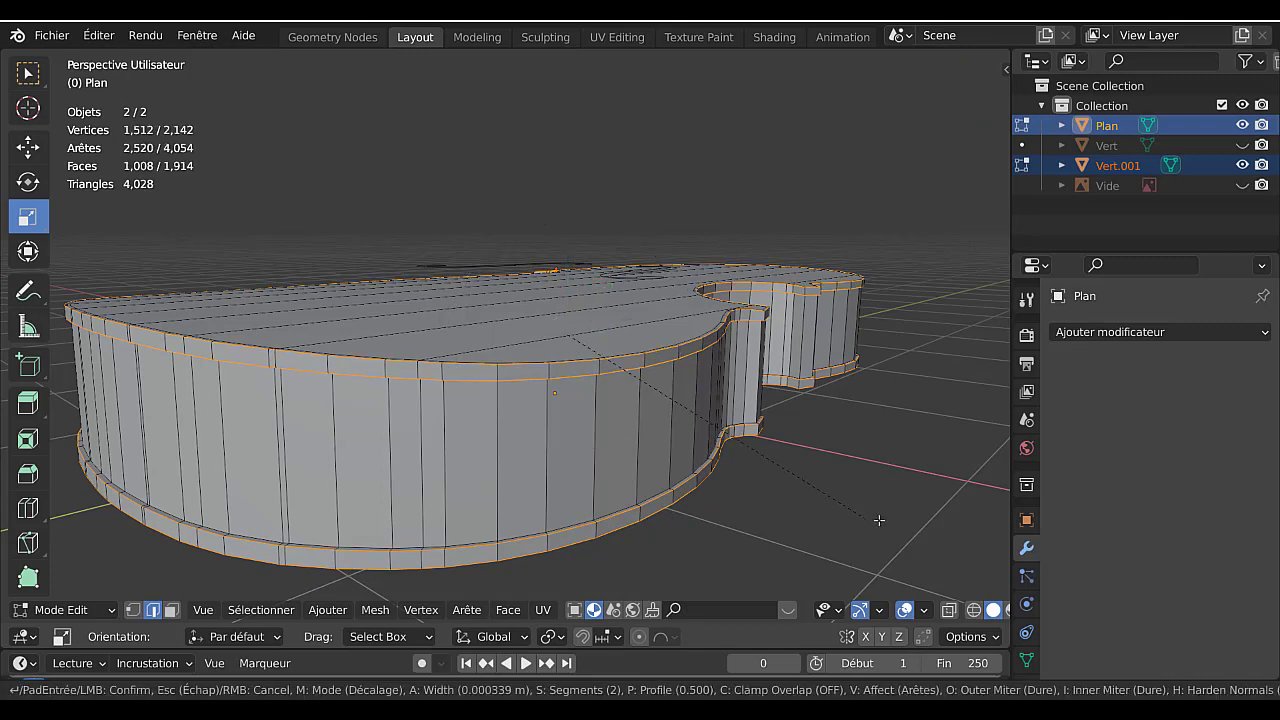
pyautogui.scroll(2, 917, 531)
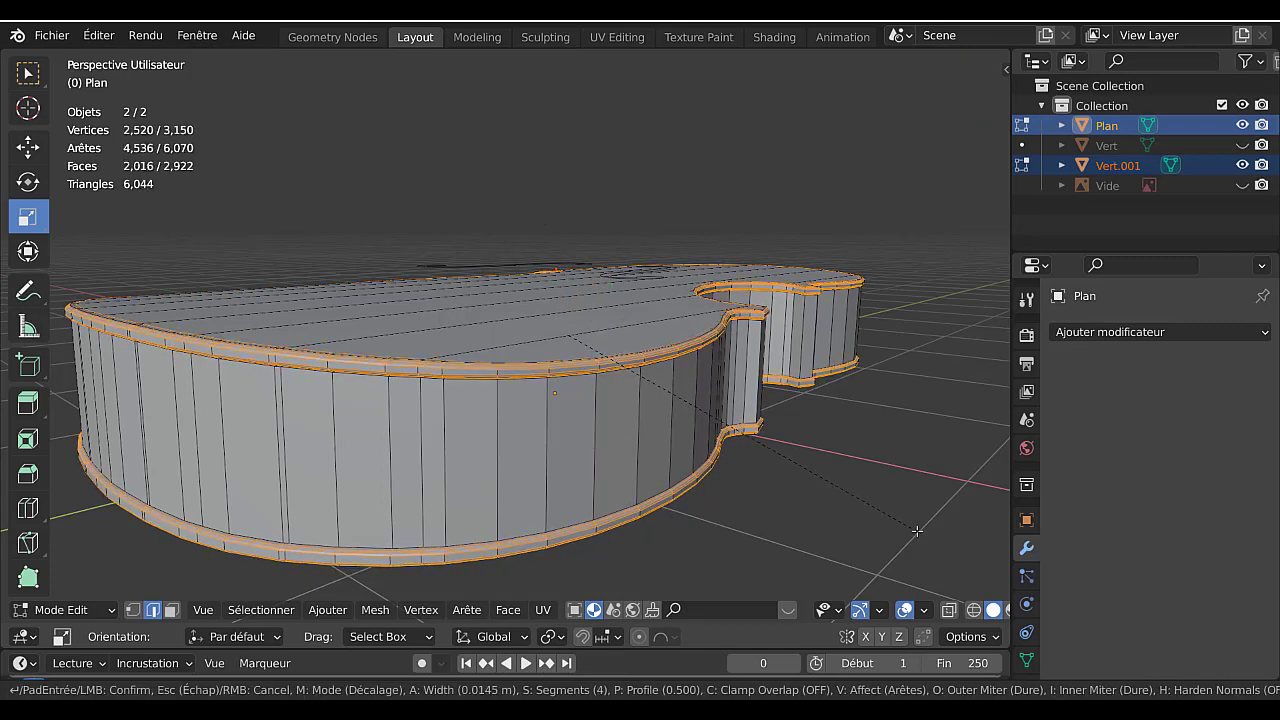
pyautogui.click(917, 531)
pyautogui.press('Tab')
pyautogui.moveTo(789, 508); pyautogui.dragTo(840, 523, button='middle')
pyautogui.scroll(-3, 733, 509)
pyautogui.moveTo(733, 509); pyautogui.dragTo(689, 506, button='middle')
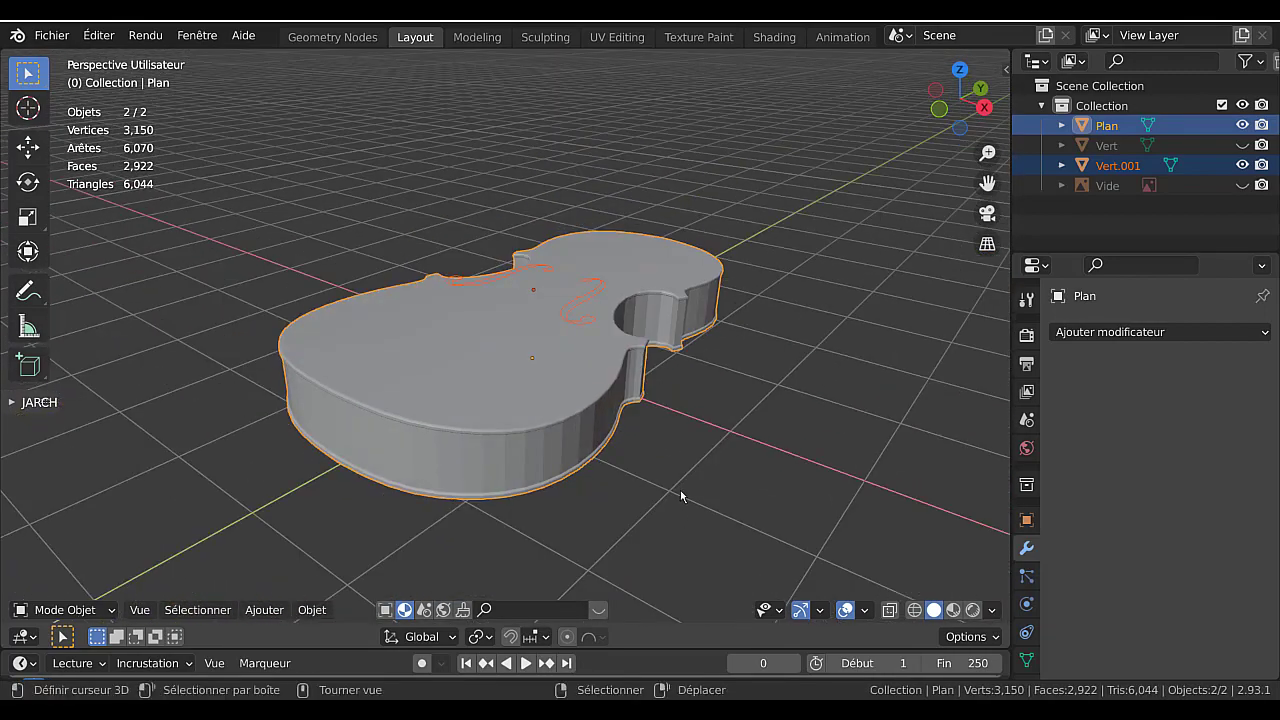
# Shade the violin body smooth and enable auto smooth for its normals at 30°.
pyautogui.click(313, 610)
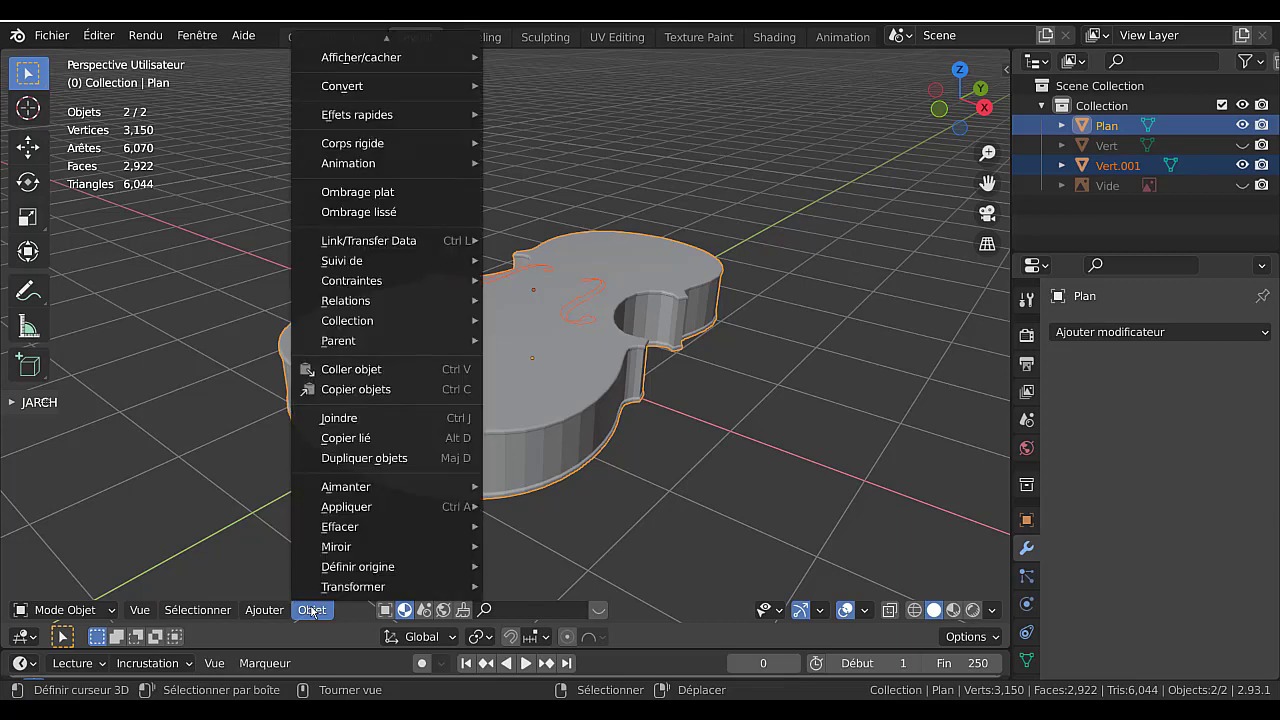
pyautogui.click(345, 213)
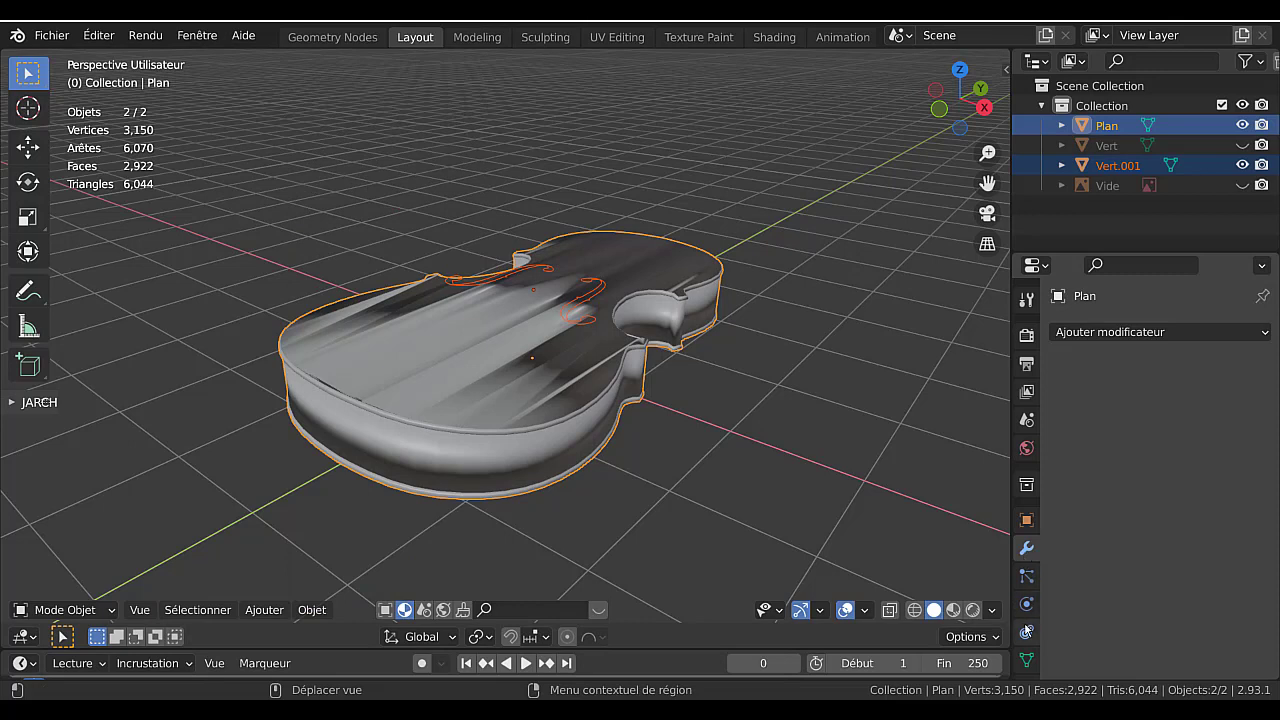
pyautogui.click(1026, 660)
pyautogui.scroll(-4, 1057, 583)
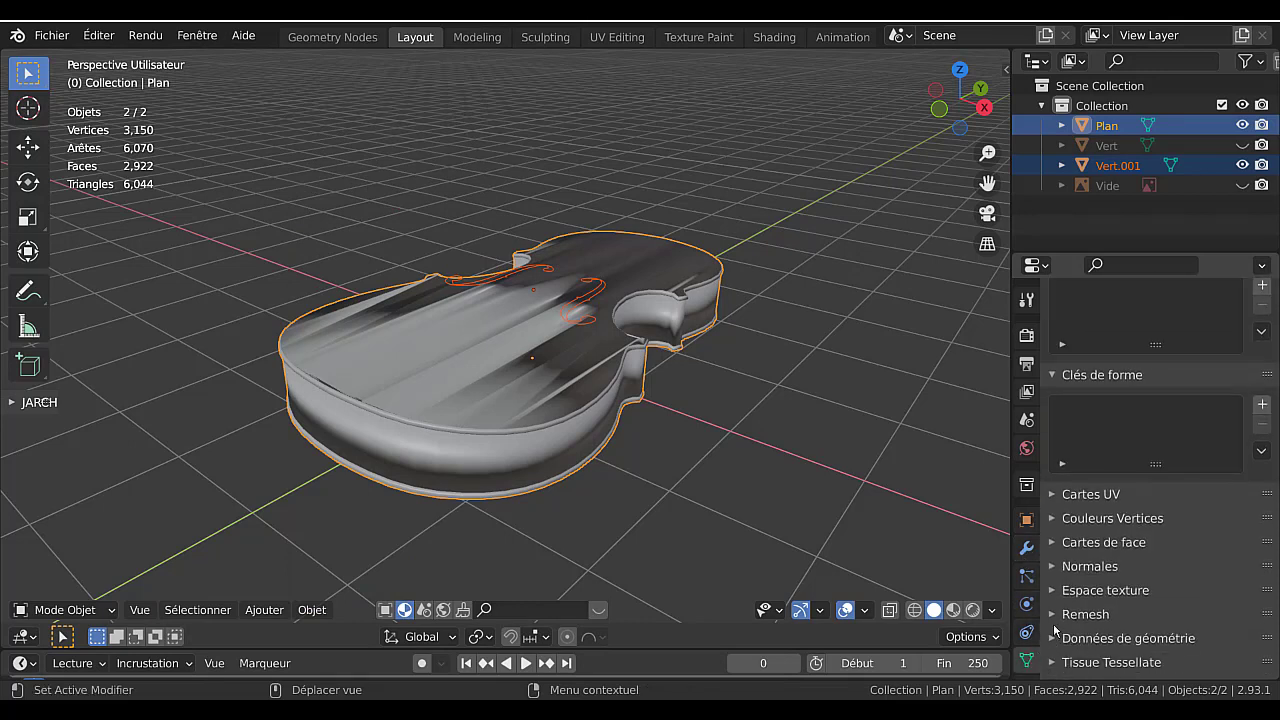
pyautogui.click(1057, 549)
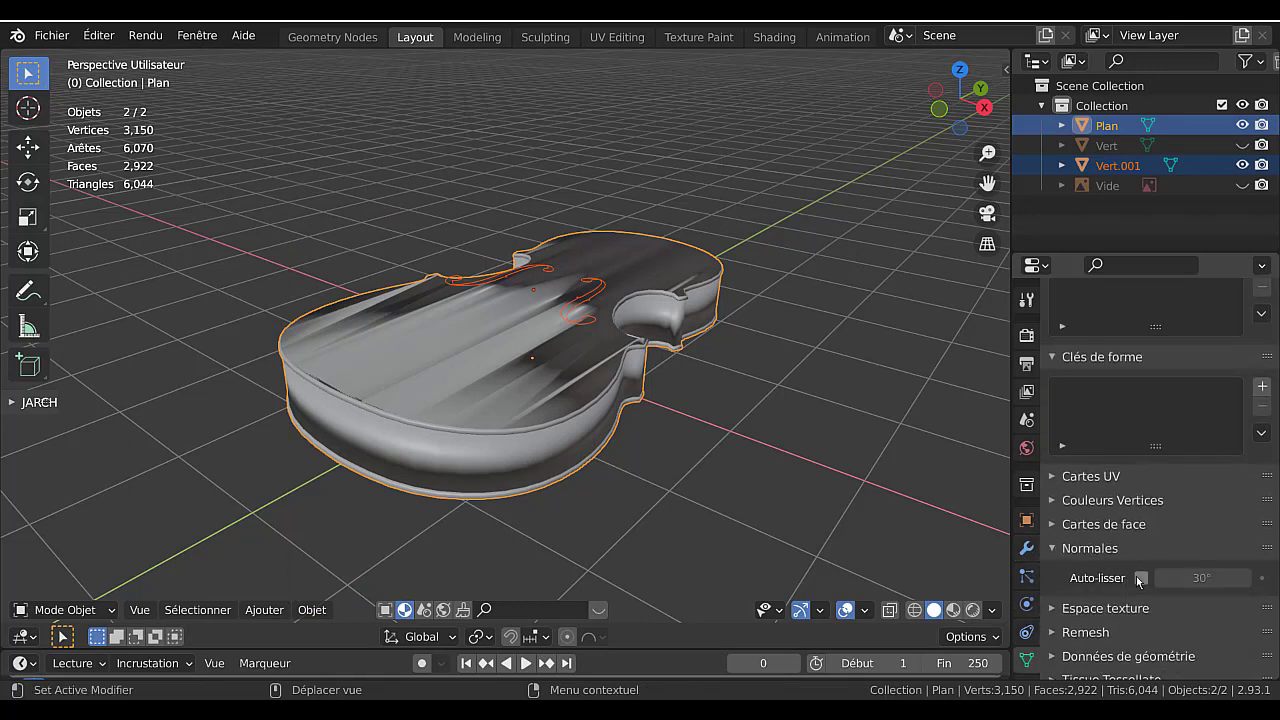
pyautogui.click(1142, 578)
pyautogui.moveTo(870, 488); pyautogui.dragTo(800, 532, button='middle')
pyautogui.press('Tab')
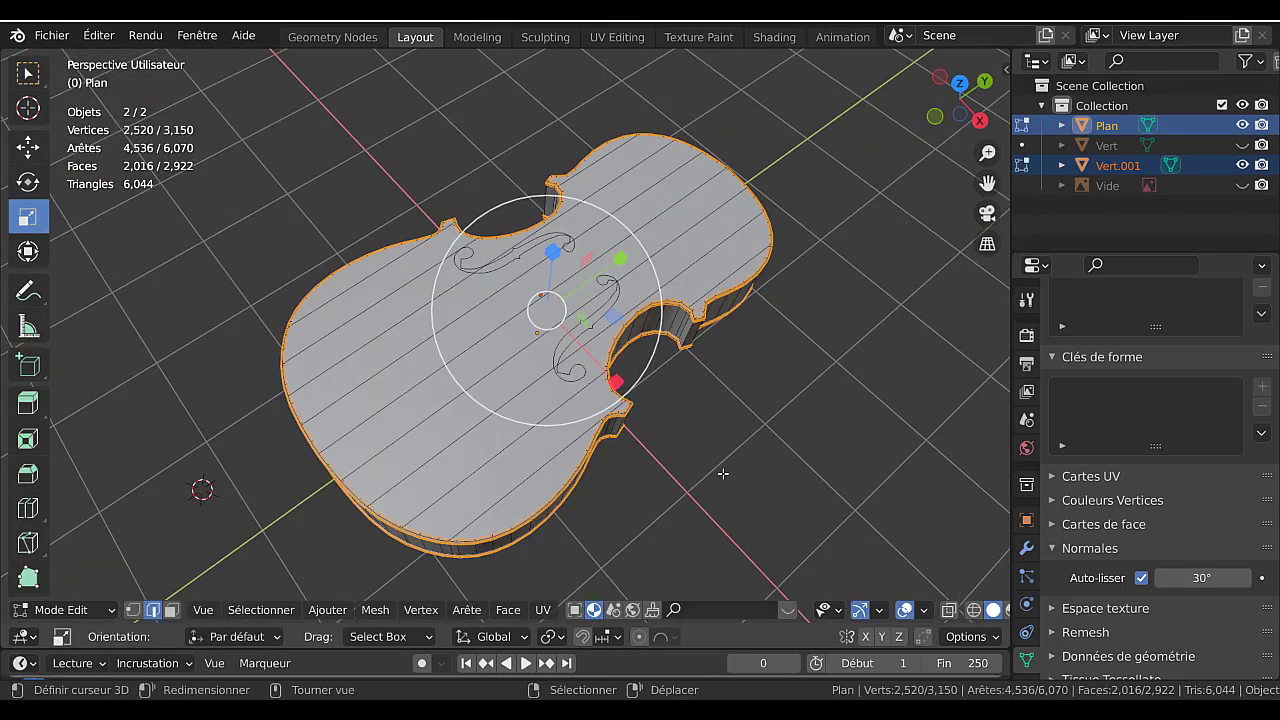
pyautogui.press('Tab')
pyautogui.moveTo(723, 473); pyautogui.dragTo(604, 377, button='middle')
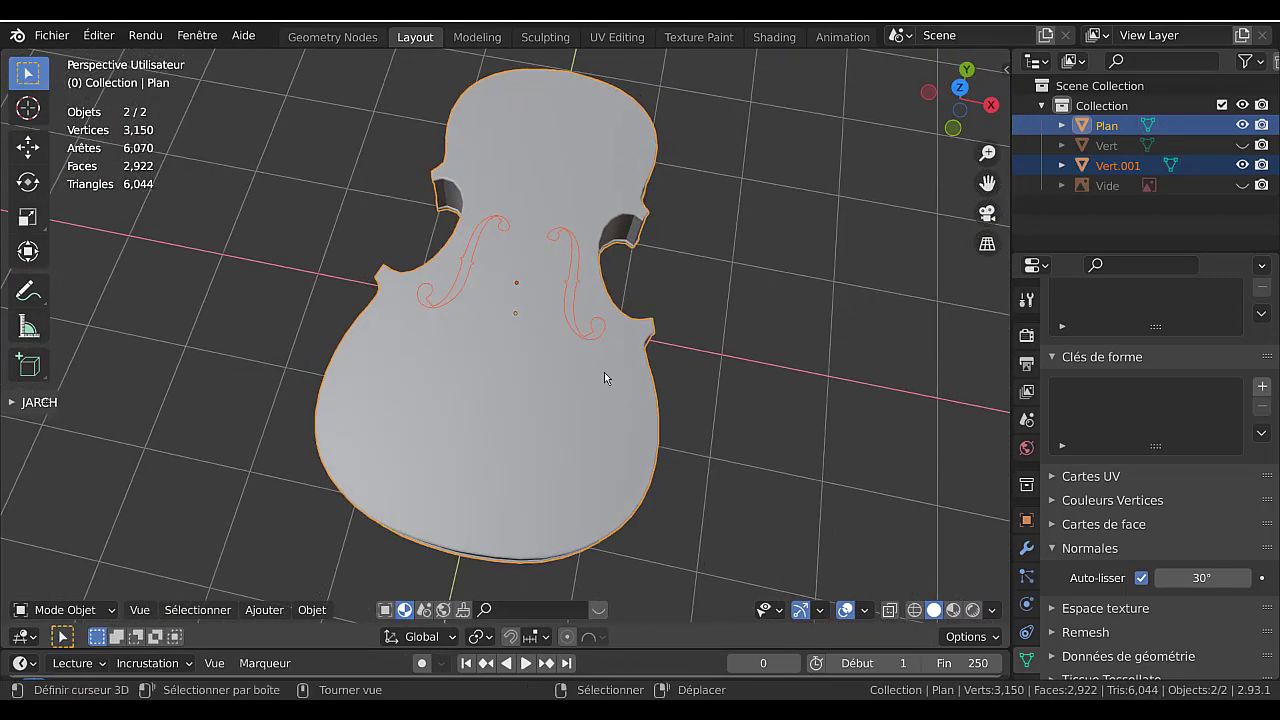
# Knife-project the f-hole outlines onto the violin body from the top view, with both objects selected.
pyautogui.click(571, 315)
pyautogui.moveTo(773, 467); pyautogui.dragTo(749, 442, button='middle')
pyautogui.click(562, 311)
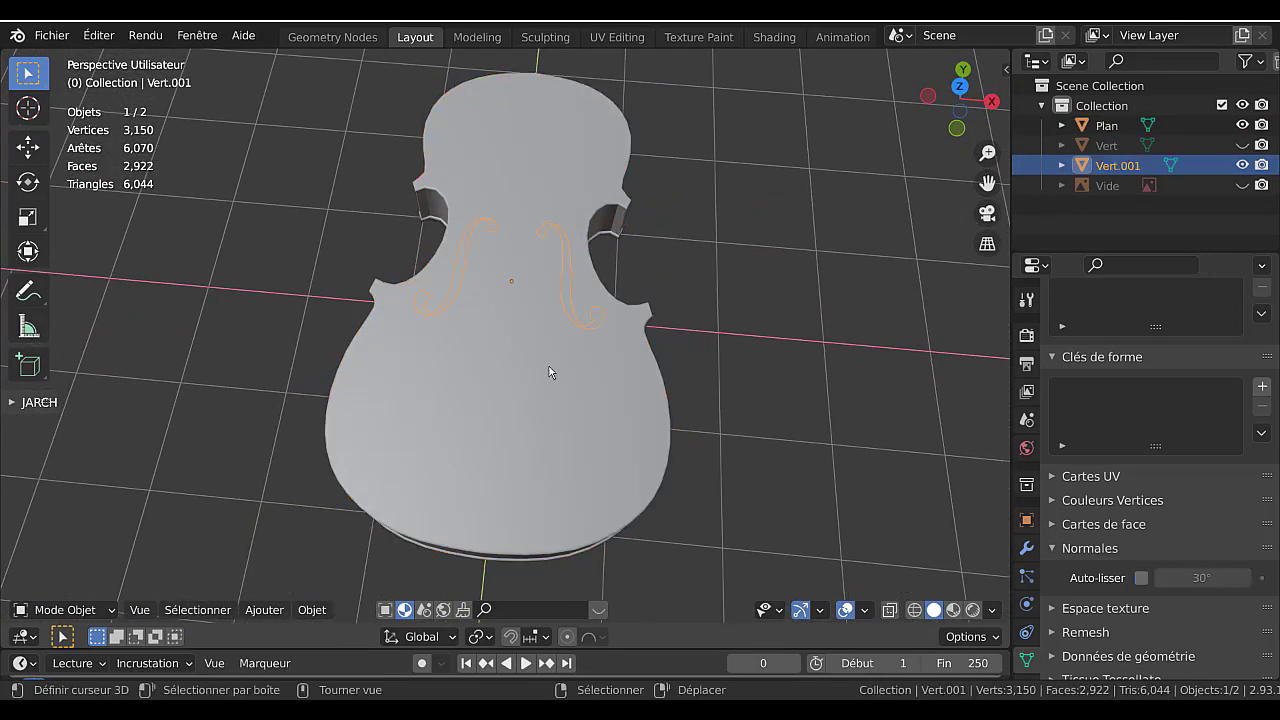
pyautogui.keyDown('shift'); pyautogui.click(595, 430); pyautogui.keyUp('shift')
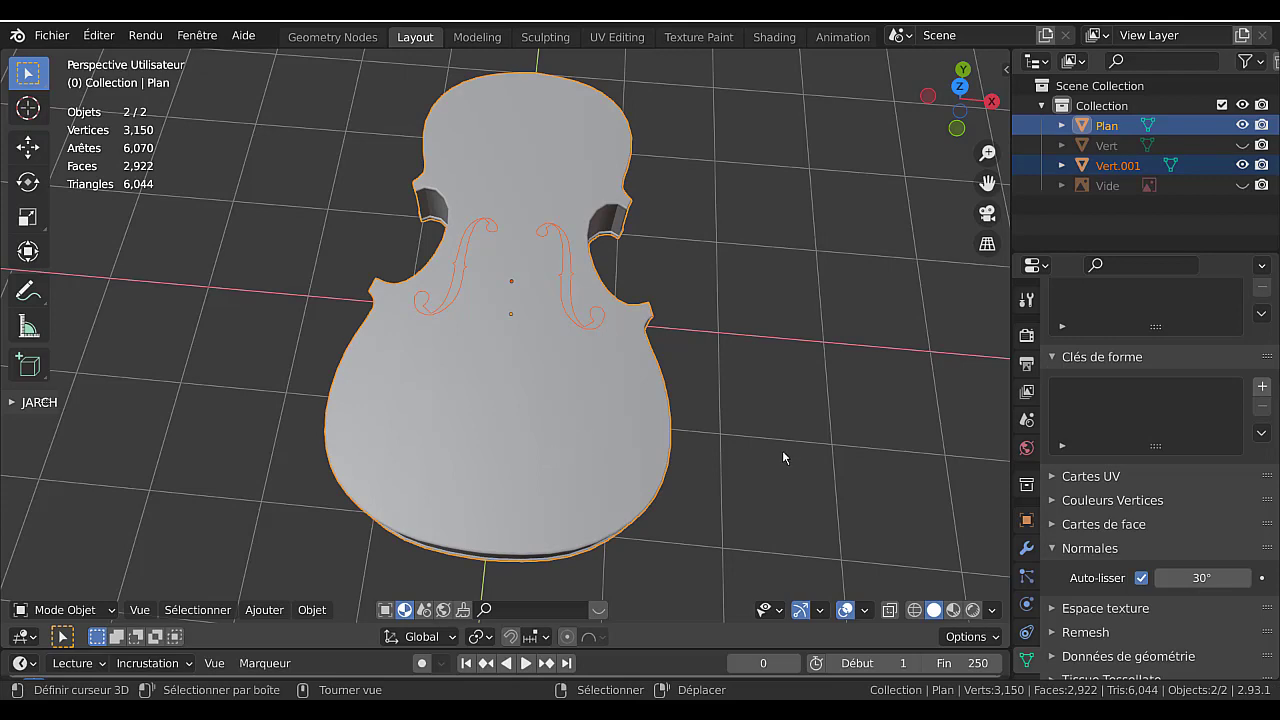
pyautogui.press('KP_7')
pyautogui.press('Tab')
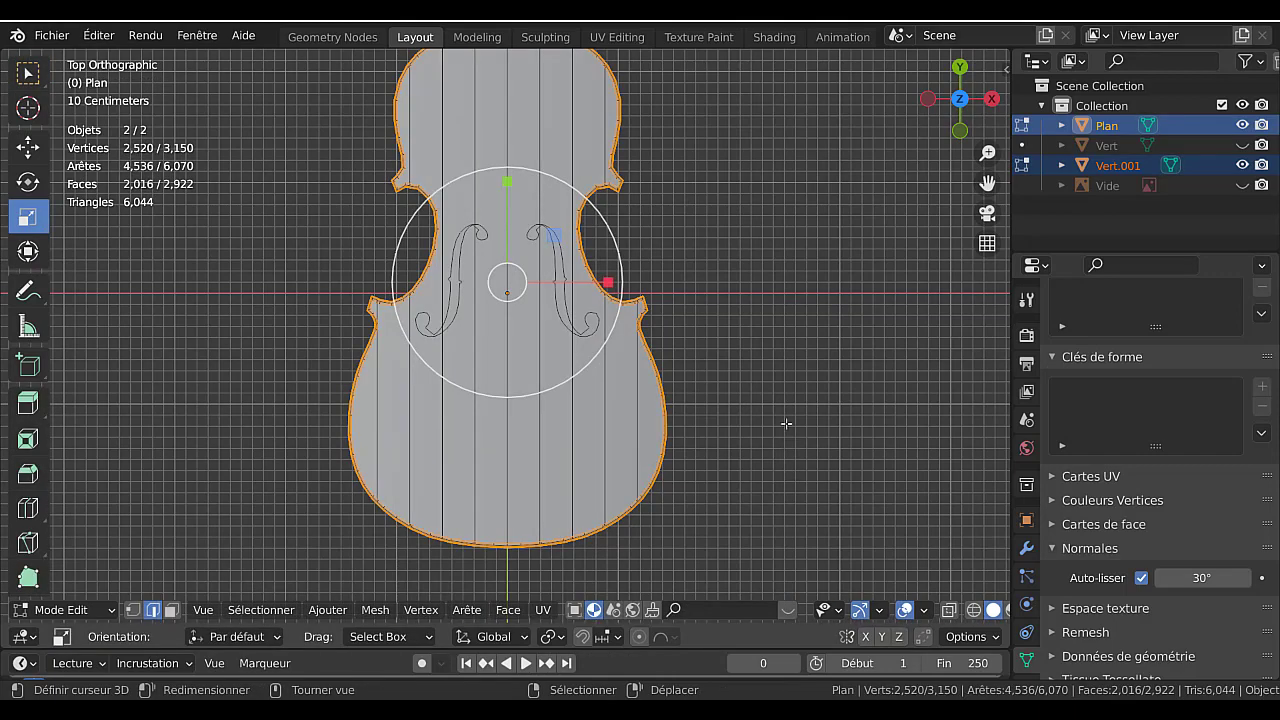
pyautogui.keyDown('shift'); pyautogui.moveTo(786, 424); pyautogui.dragTo(793, 472, button='middle'); pyautogui.keyUp('shift')
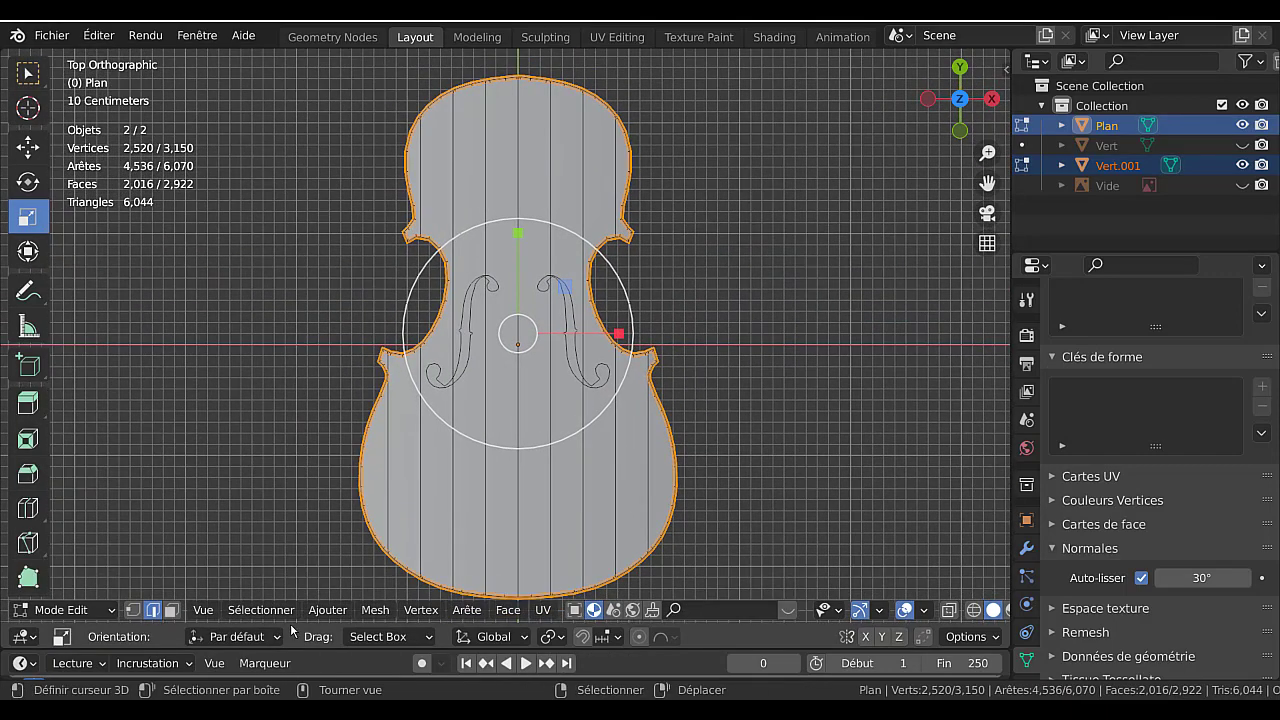
pyautogui.click(374, 611)
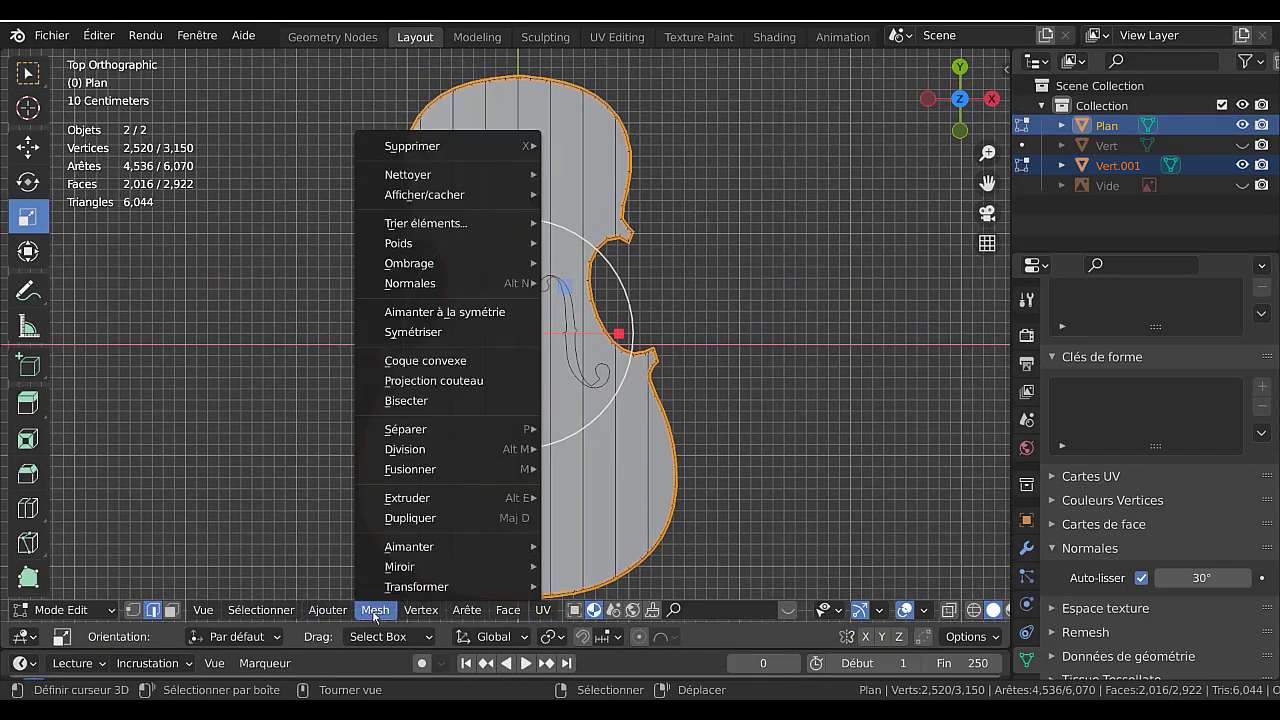
pyautogui.click(420, 381)
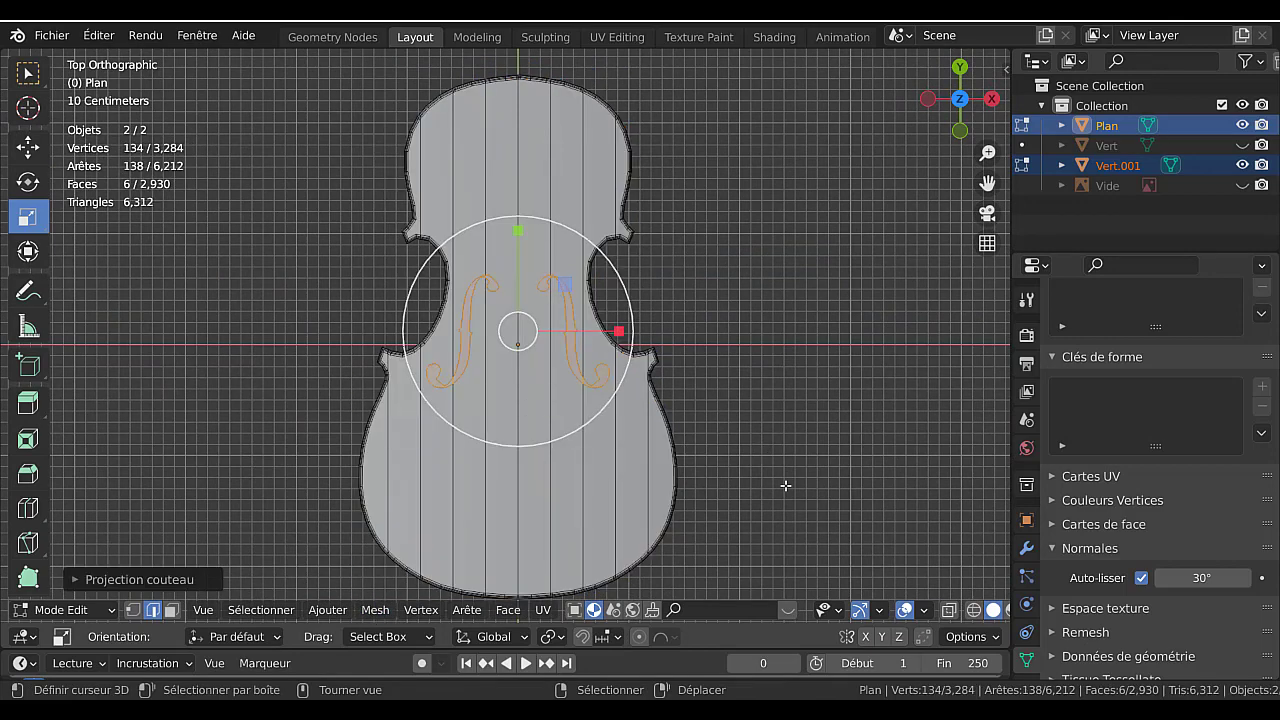
pyautogui.moveTo(786, 486); pyautogui.dragTo(607, 426, button='middle')
pyautogui.scroll(2, 607, 426)
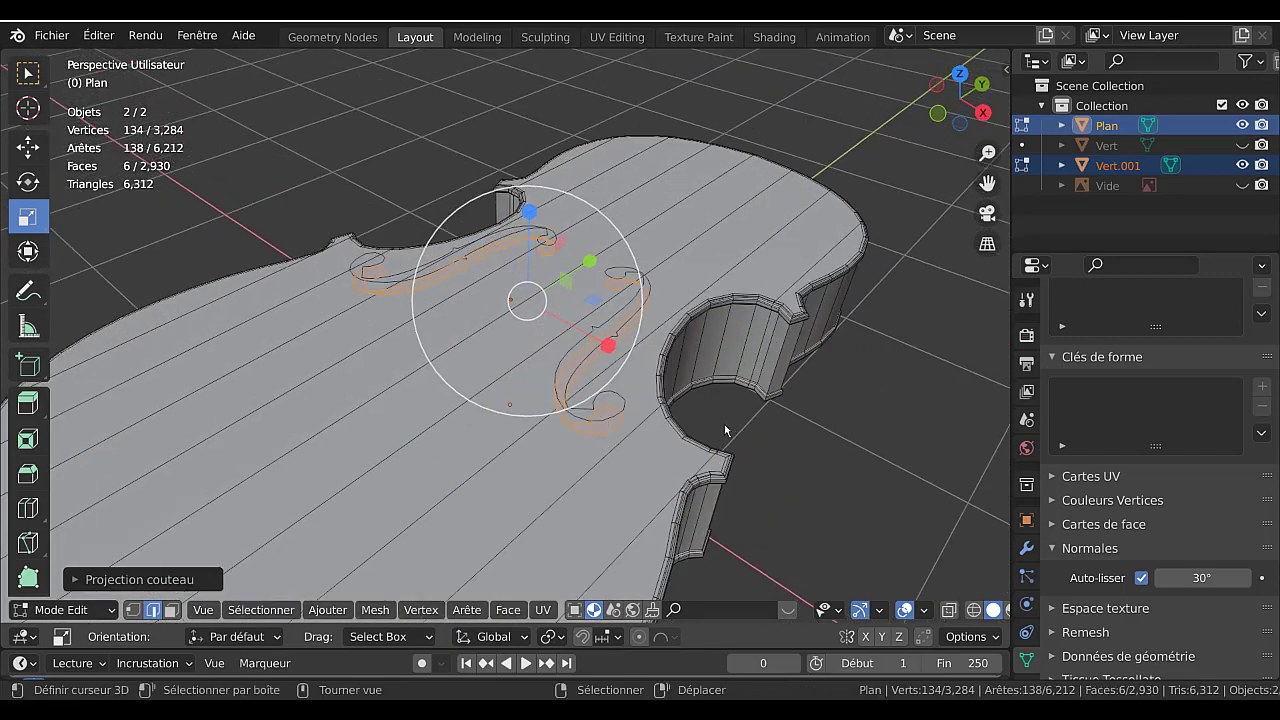
# Hide the f-hole outline object Vert.001 and reopen the violin body for editing in face selection mode.
pyautogui.press('Tab')
pyautogui.click(603, 352)
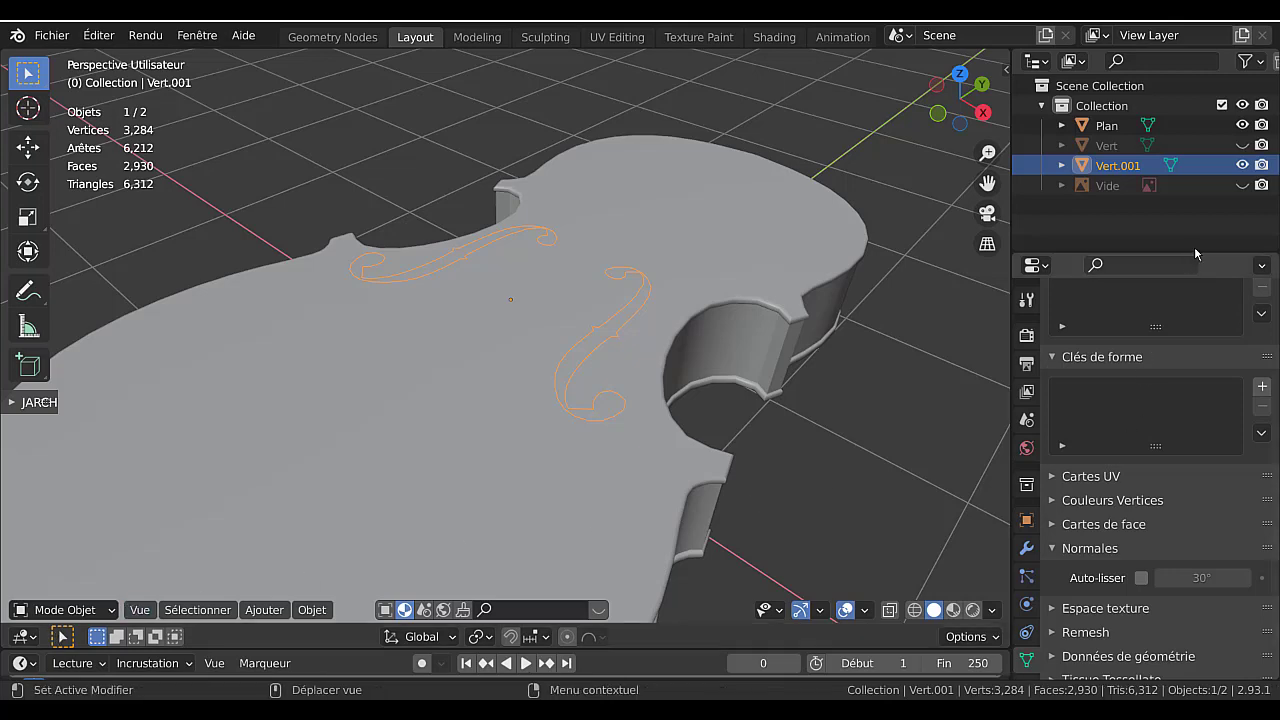
pyautogui.click(1242, 165)
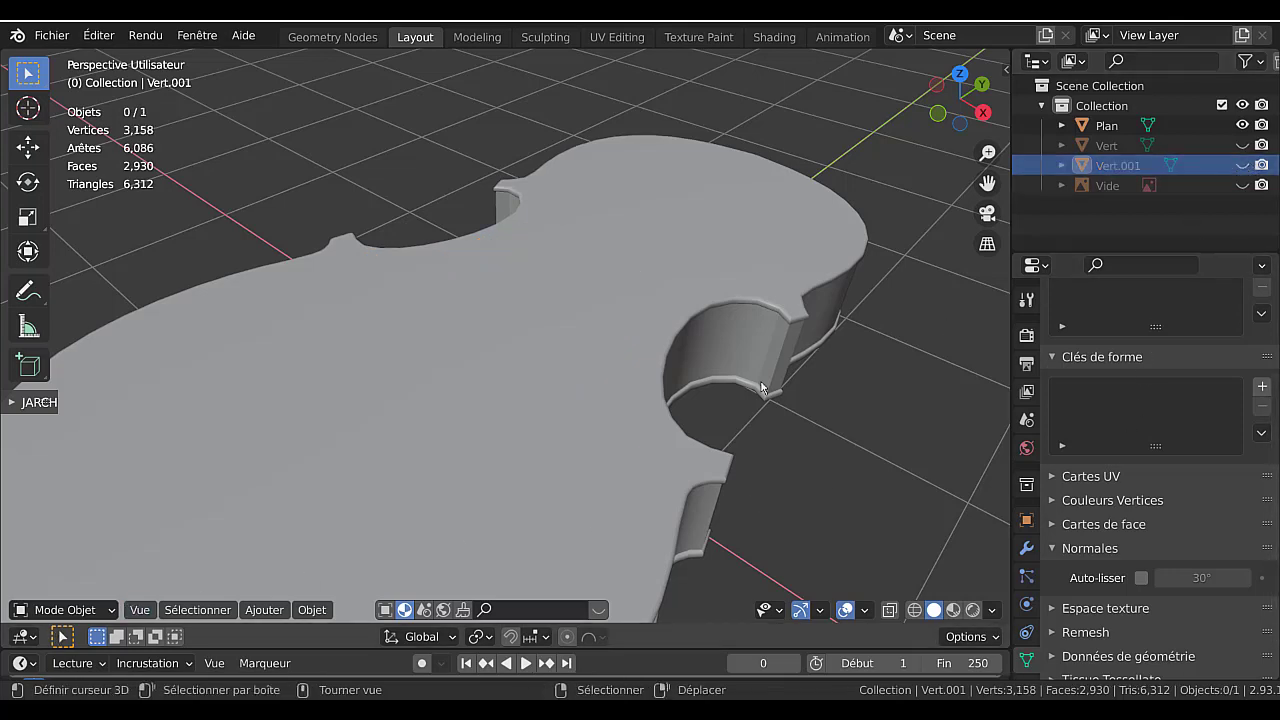
pyautogui.click(591, 361)
pyautogui.press('Tab')
pyautogui.moveTo(579, 394); pyautogui.dragTo(303, 517, button='middle')
pyautogui.click(170, 610)
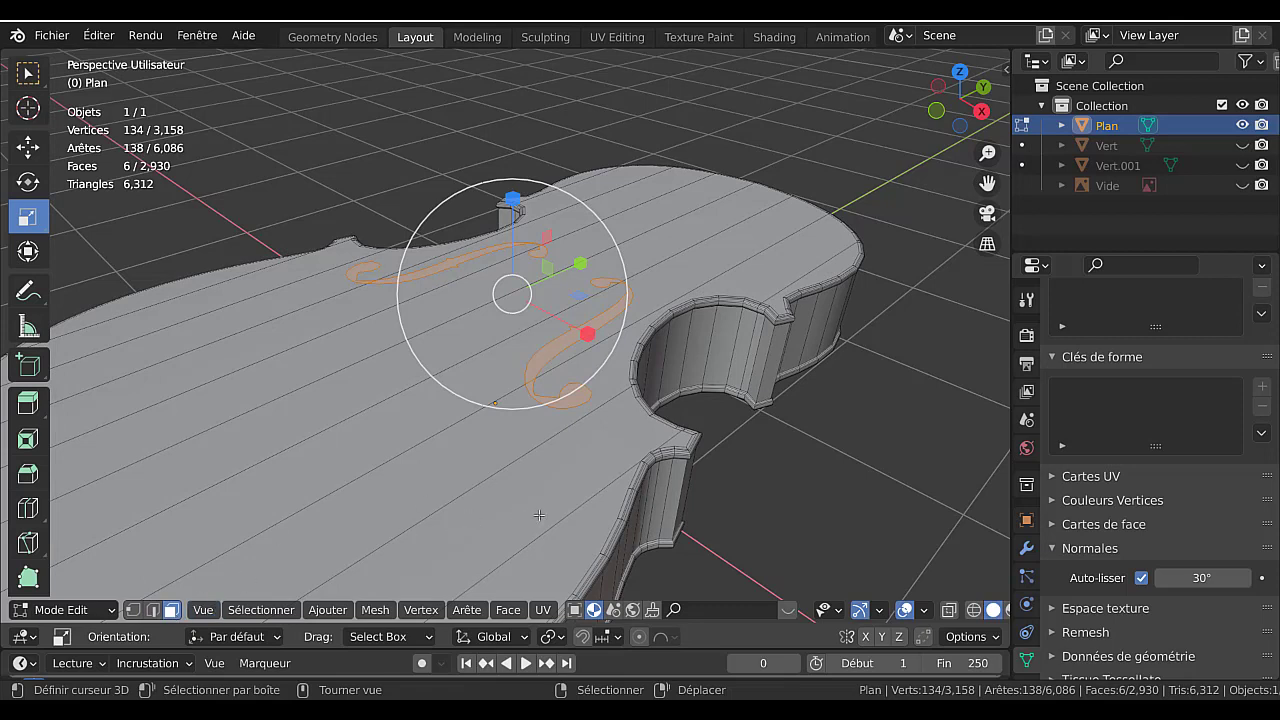
# Try deleting the projected f-hole faces from the violin body and undo it.
pyautogui.press('x')
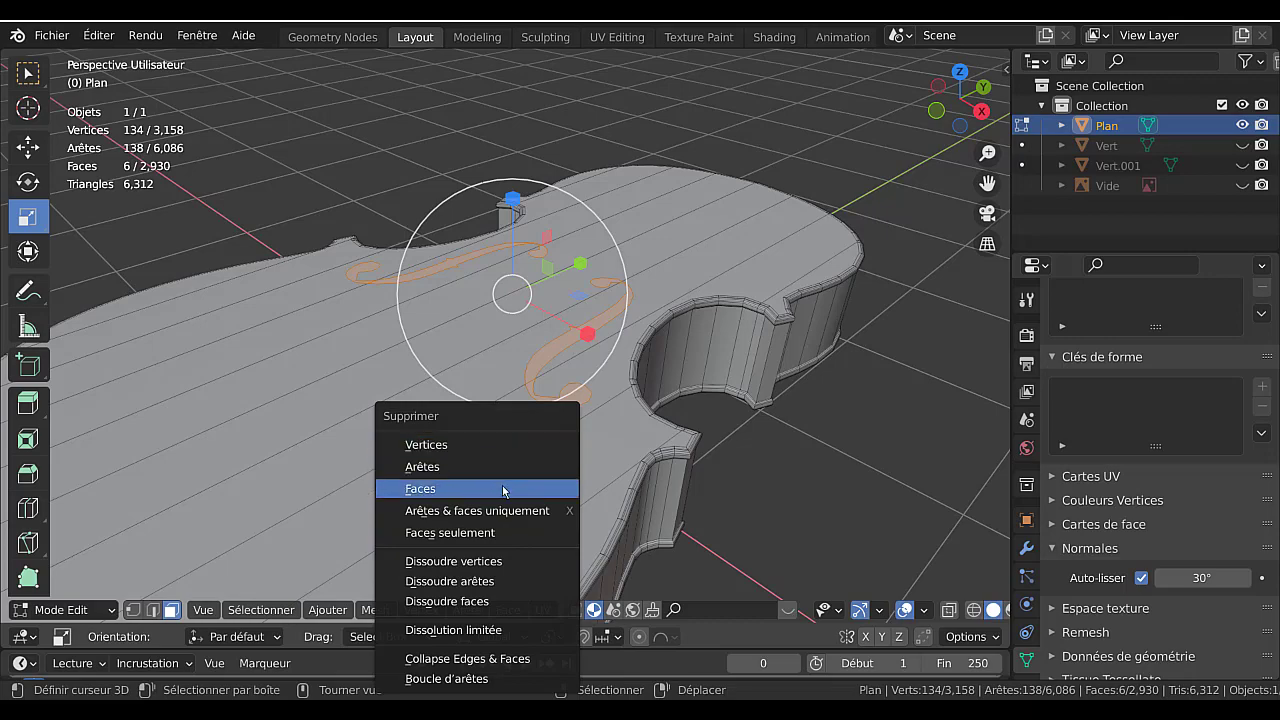
pyautogui.click(502, 488)
pyautogui.moveTo(550, 464)
pyautogui.mouseDown(button='middle')
pyautogui.moveTo(651, 529)
pyautogui.moveTo(544, 468)
pyautogui.mouseUp(button='middle')
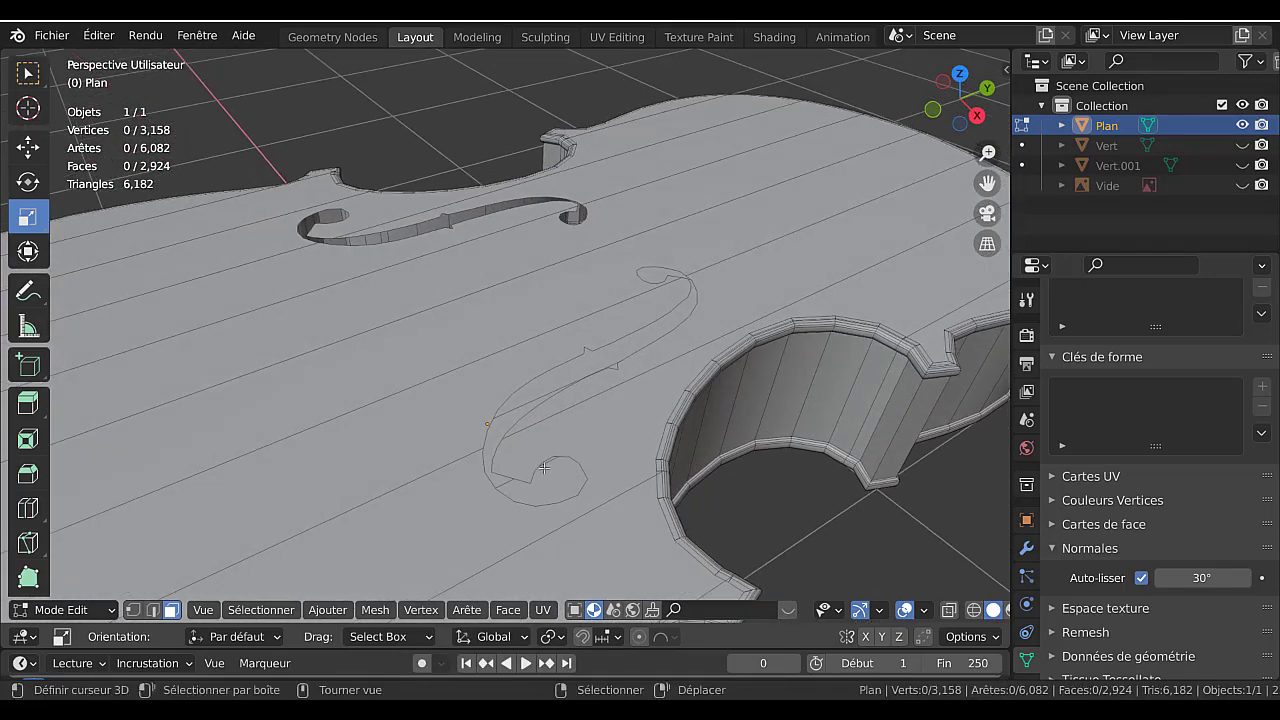
pyautogui.hotkey('ctrl', 'z')
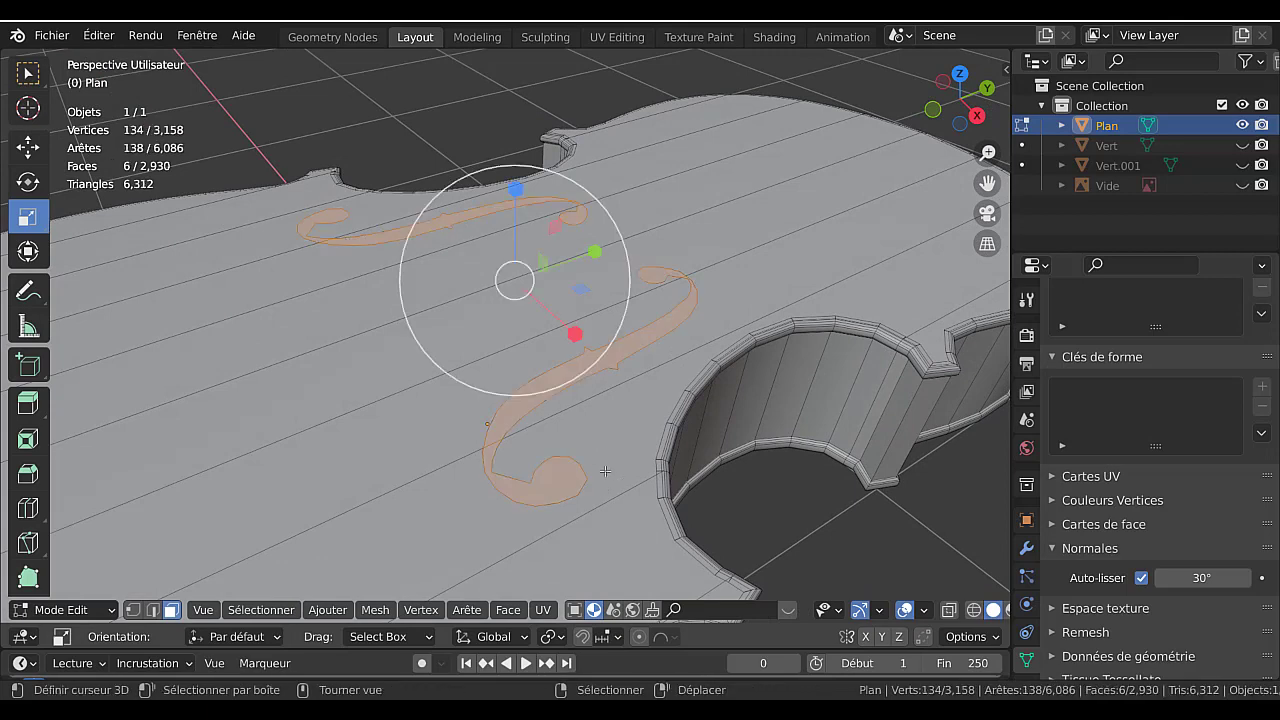
# Extrude the selected f-hole faces about 0.0066 m into the violin body.
pyautogui.press('e')
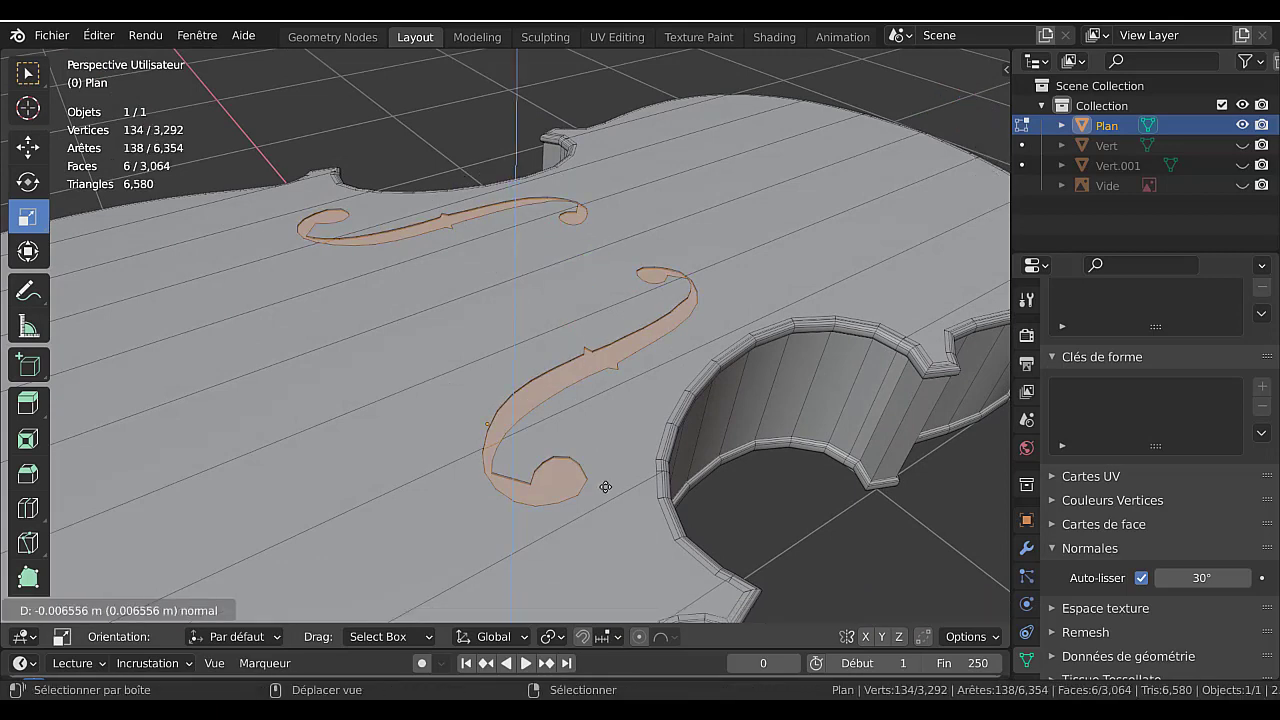
pyautogui.click(605, 487)
pyautogui.moveTo(605, 487); pyautogui.dragTo(557, 457, button='middle')
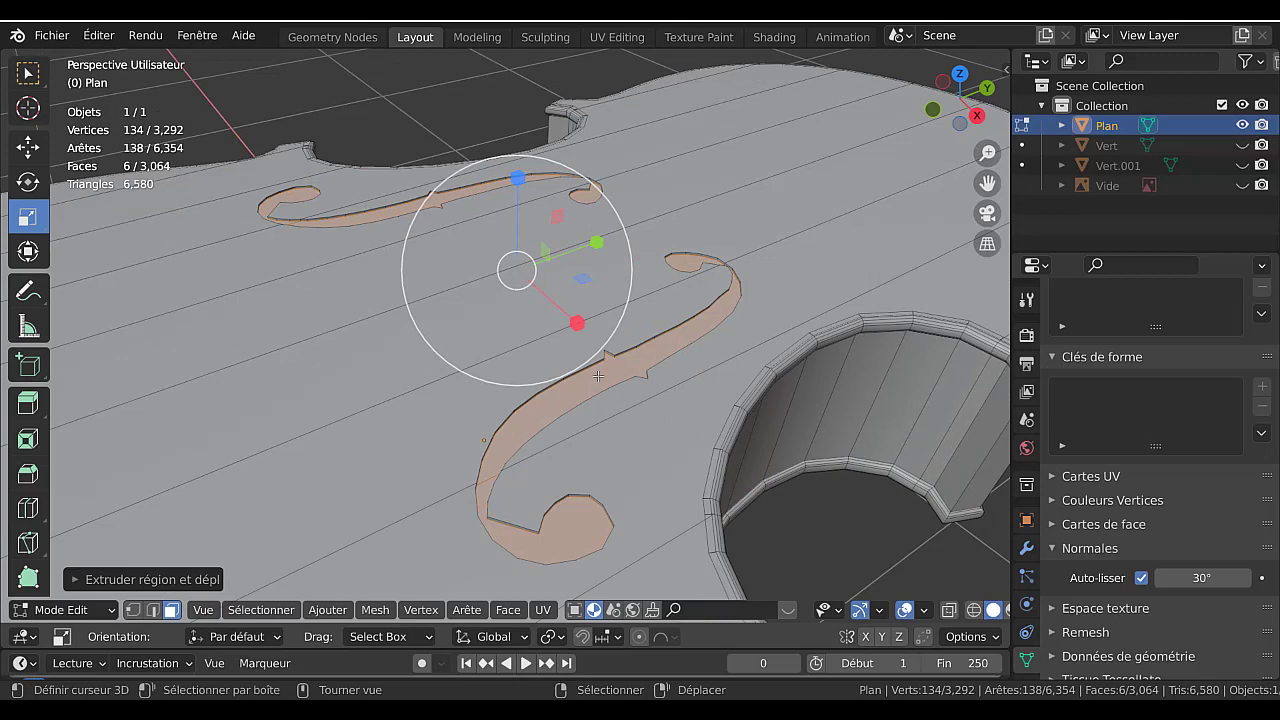
# Delete the extruded f-hole faces to open both f-holes through the top of the violin body.
pyautogui.press('x')
pyautogui.click(654, 478)
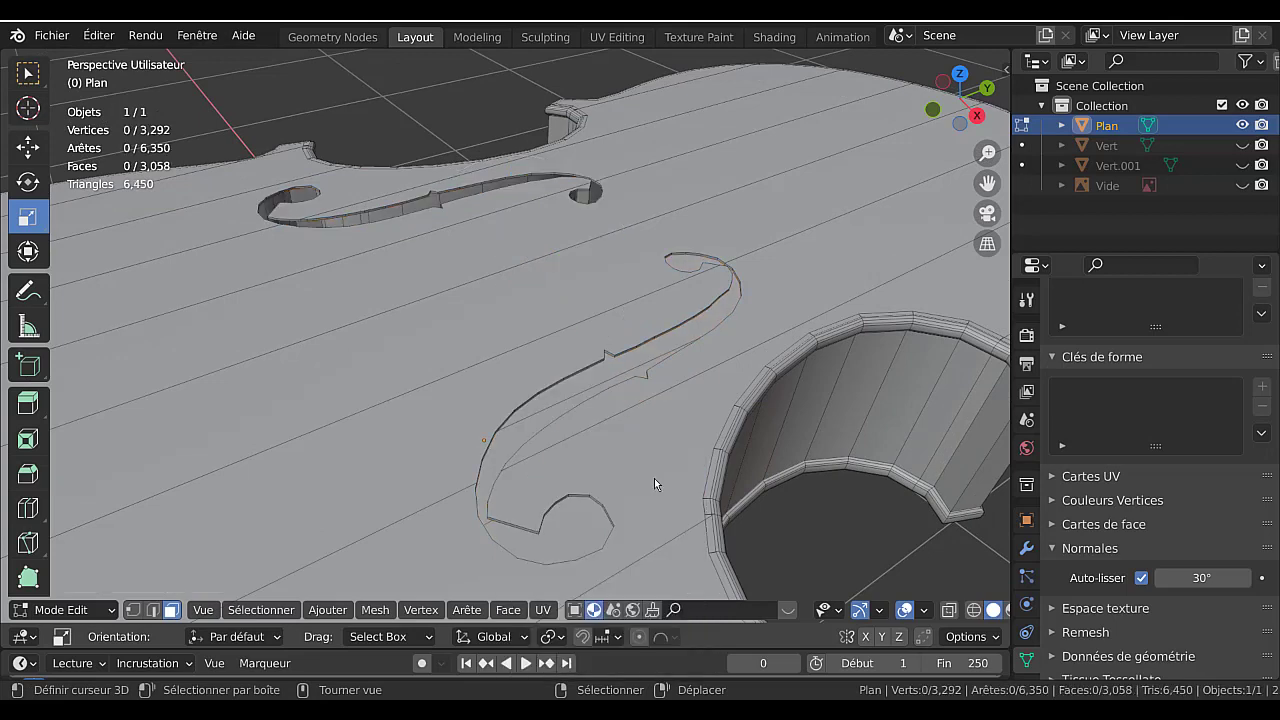
pyautogui.press('Tab')
pyautogui.moveTo(566, 463); pyautogui.dragTo(690, 391, button='middle')
pyautogui.press('Tab')
pyautogui.moveTo(408, 315); pyautogui.dragTo(528, 424, button='middle')
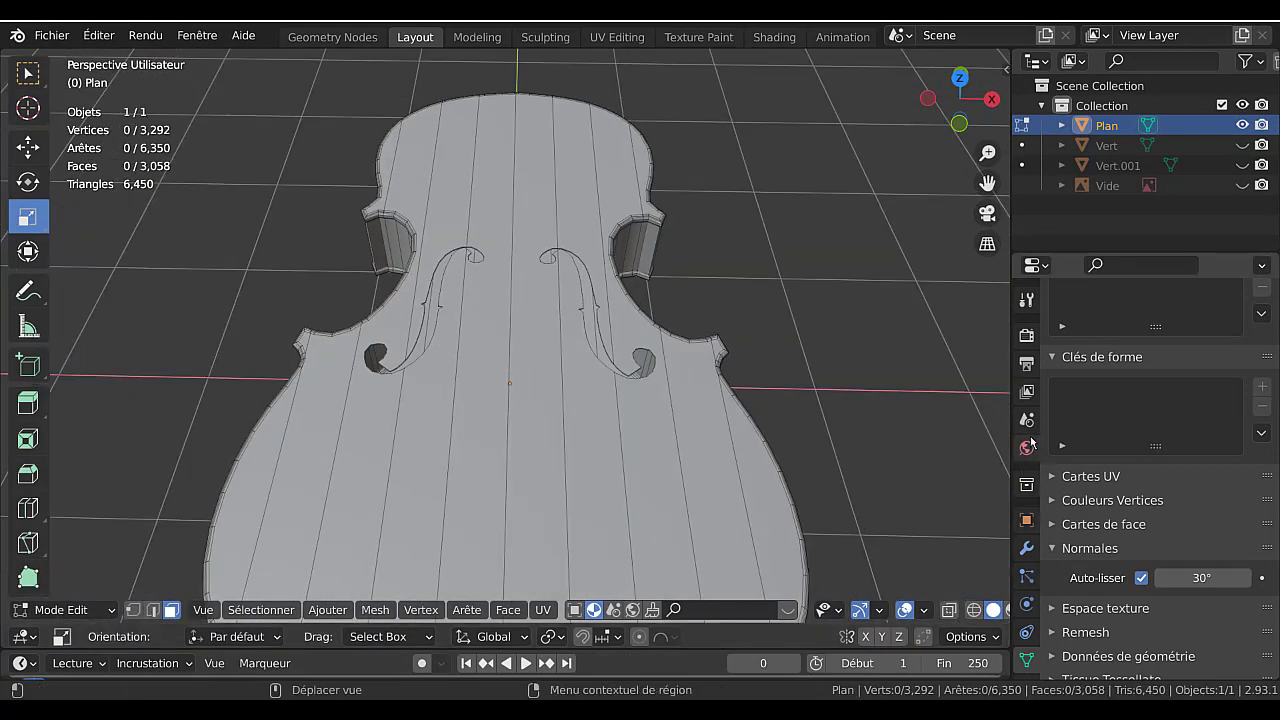
# Set the render engine to Workbench and choose the glossy blue-grey MatCap with the bright ring highlight.
pyautogui.click(1026, 337)
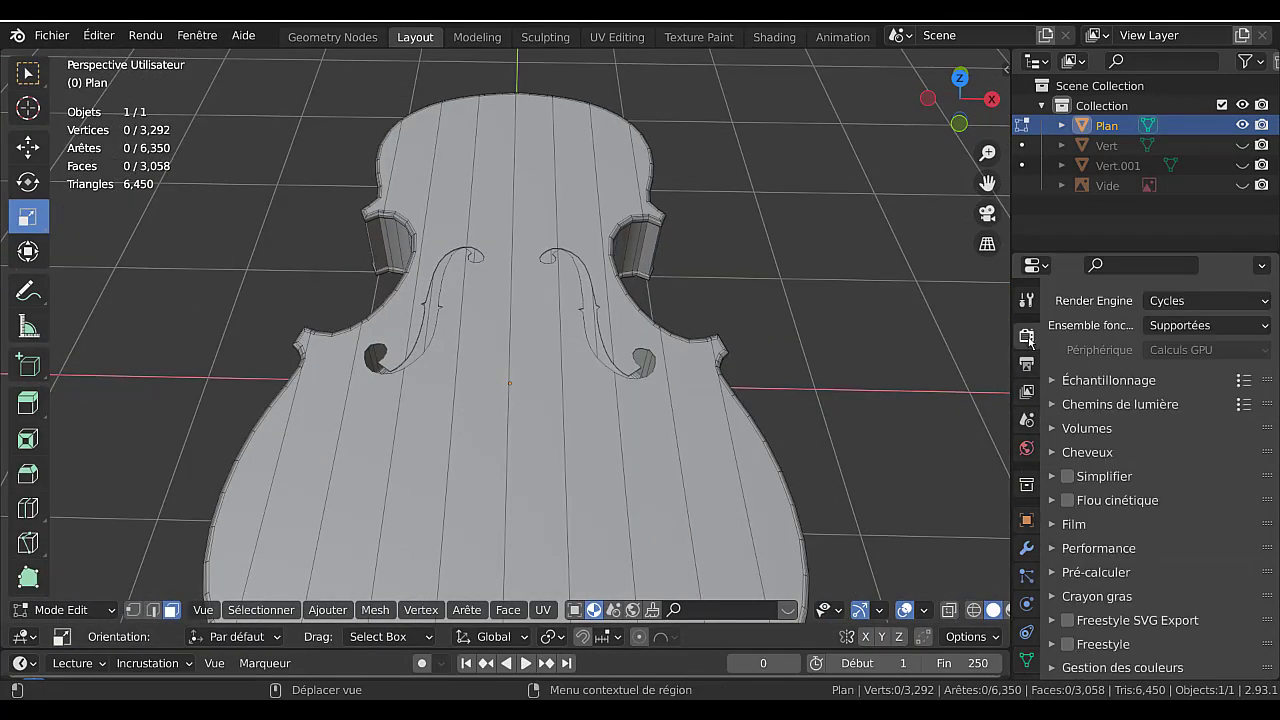
pyautogui.click(1205, 300)
pyautogui.click(1095, 346)
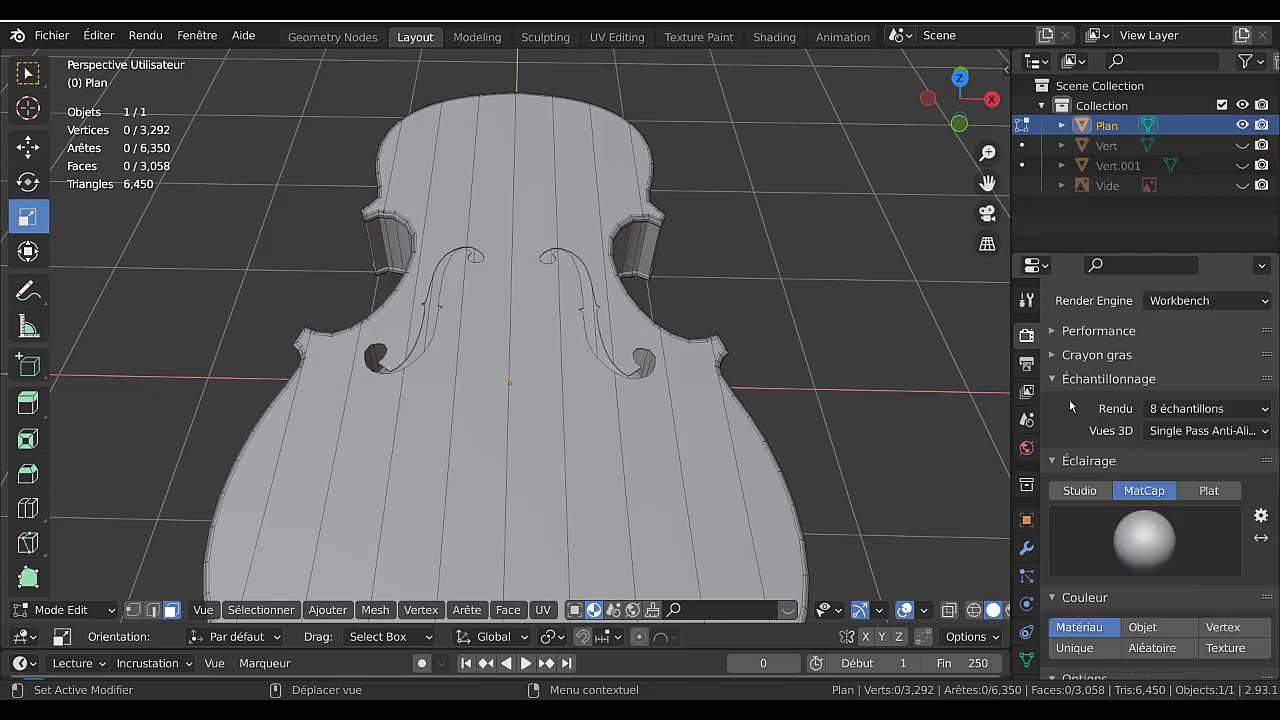
pyautogui.click(1104, 528)
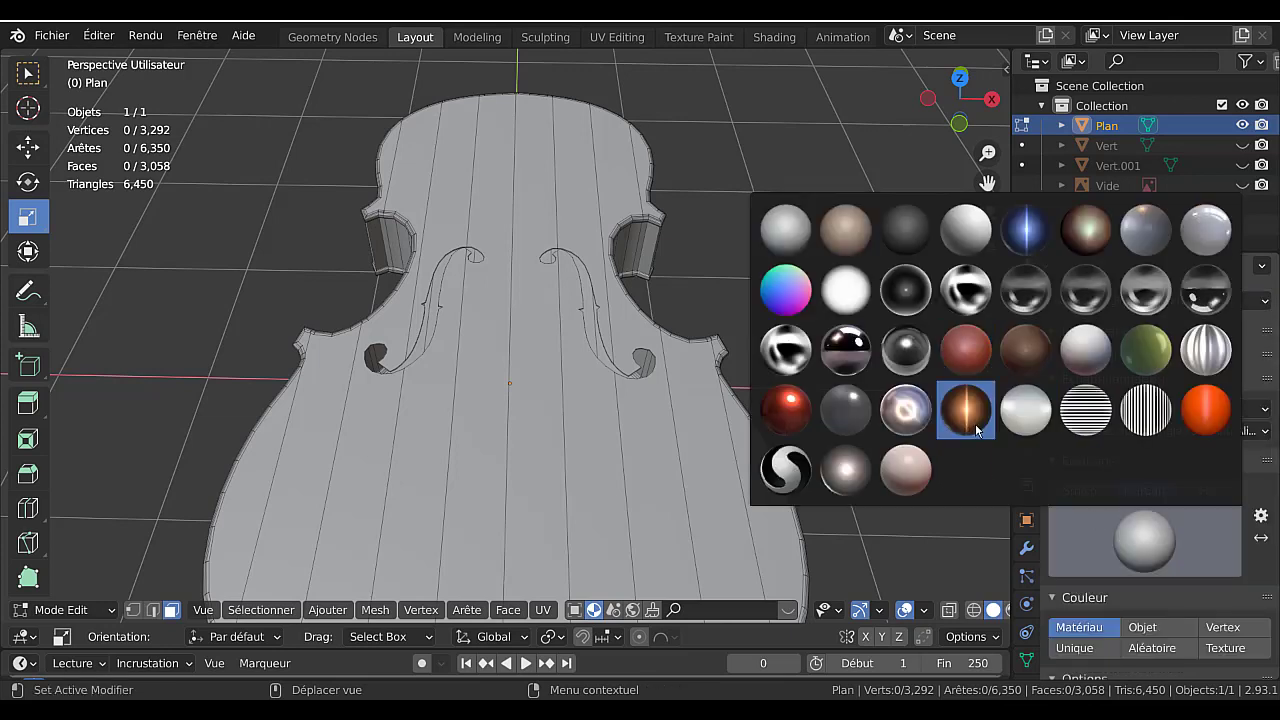
pyautogui.click(906, 418)
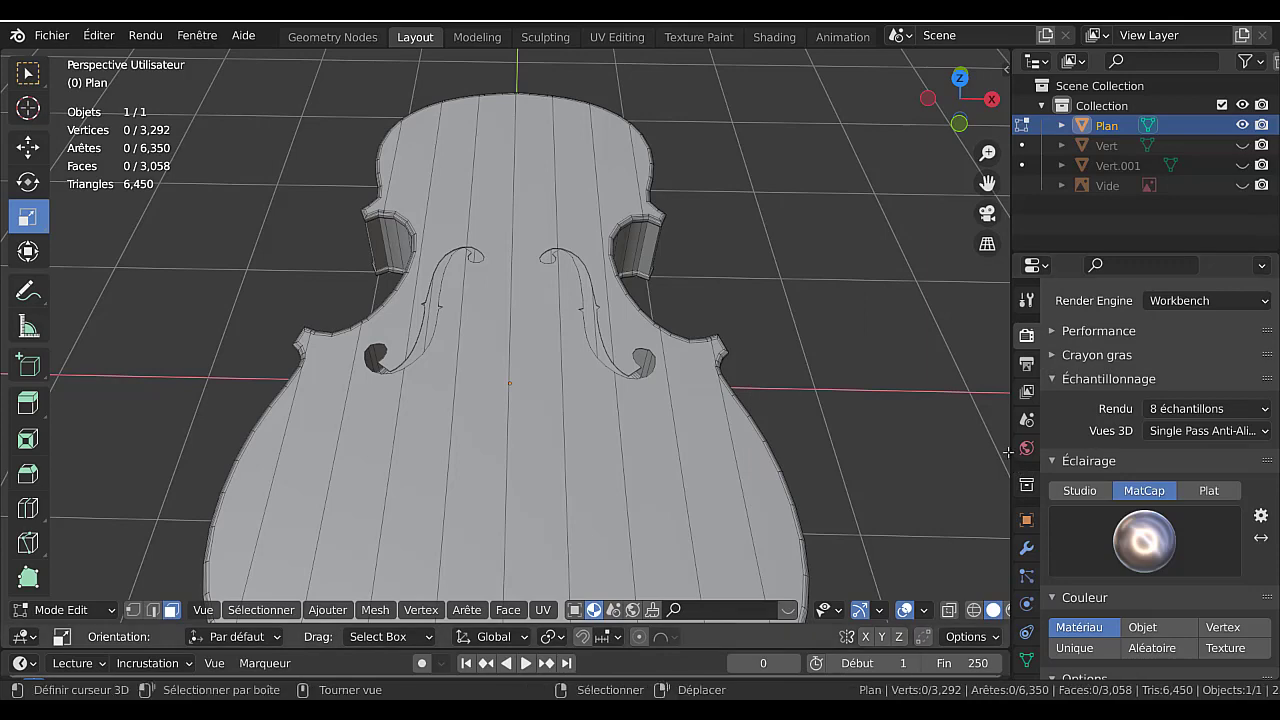
# Set the Workbench shadow to 0, world-space cavity ridge to 2.365 and valley to 2.245, and screen-space ridge to 1.786 and valley to 1.676.
pyautogui.moveTo(1012, 467); pyautogui.dragTo(910, 467)
pyautogui.scroll(-4, 1015, 474)
pyautogui.scroll(-3, 1015, 474)
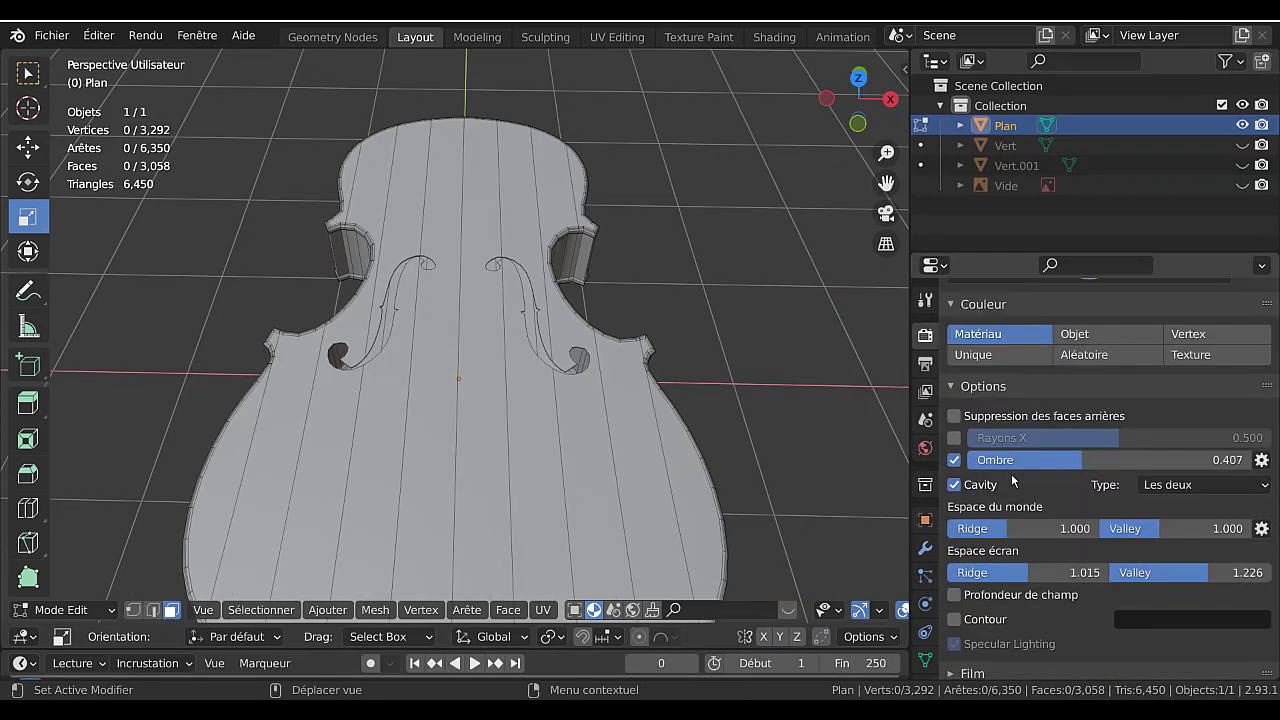
pyautogui.moveTo(1061, 470); pyautogui.dragTo(945, 470)
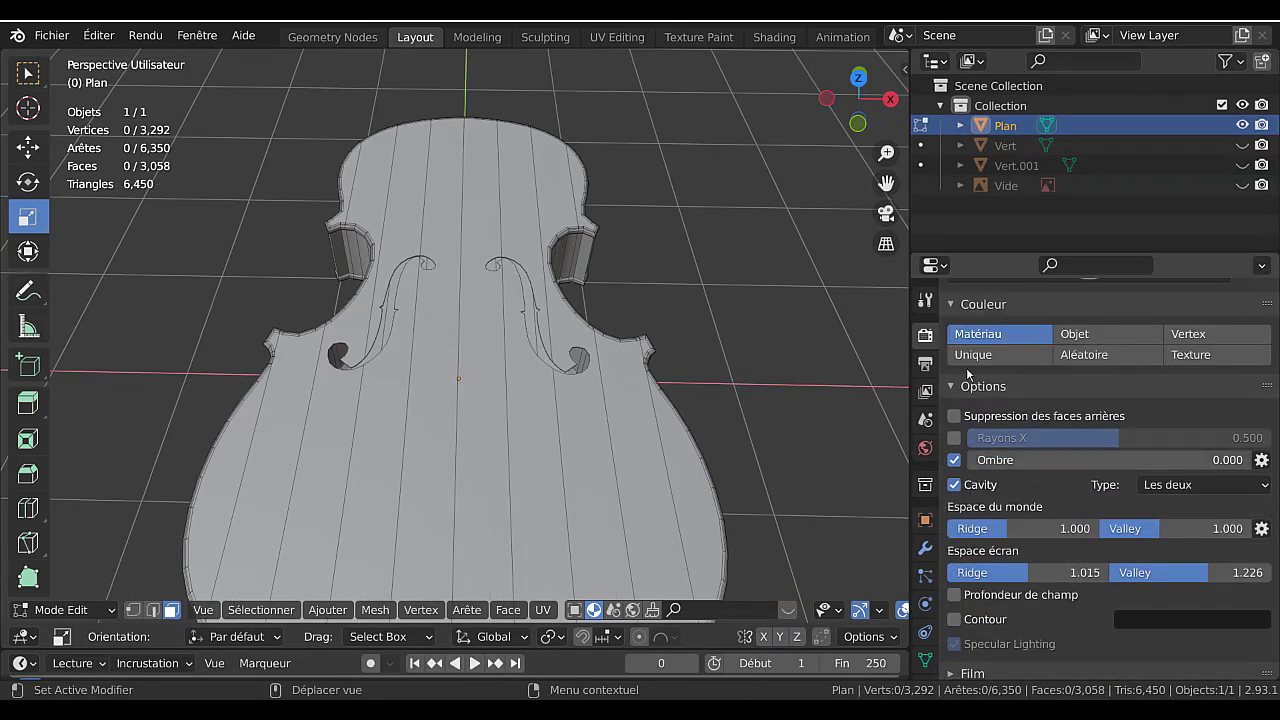
pyautogui.moveTo(1060, 528); pyautogui.dragTo(1240, 528)
pyautogui.moveTo(1180, 572); pyautogui.dragTo(1252, 572)
pyautogui.moveTo(1084, 572); pyautogui.dragTo(1105, 572)
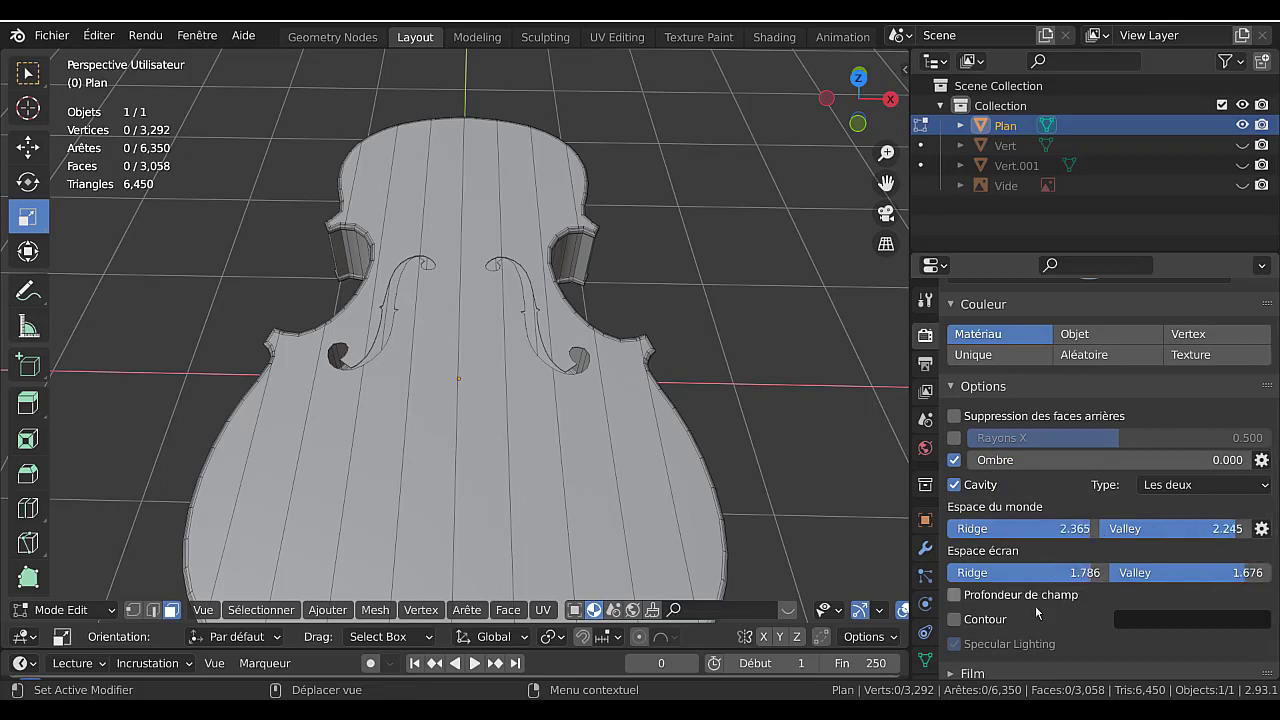
# Enable the Workbench outline option and set its colour to light grey.
pyautogui.click(955, 620)
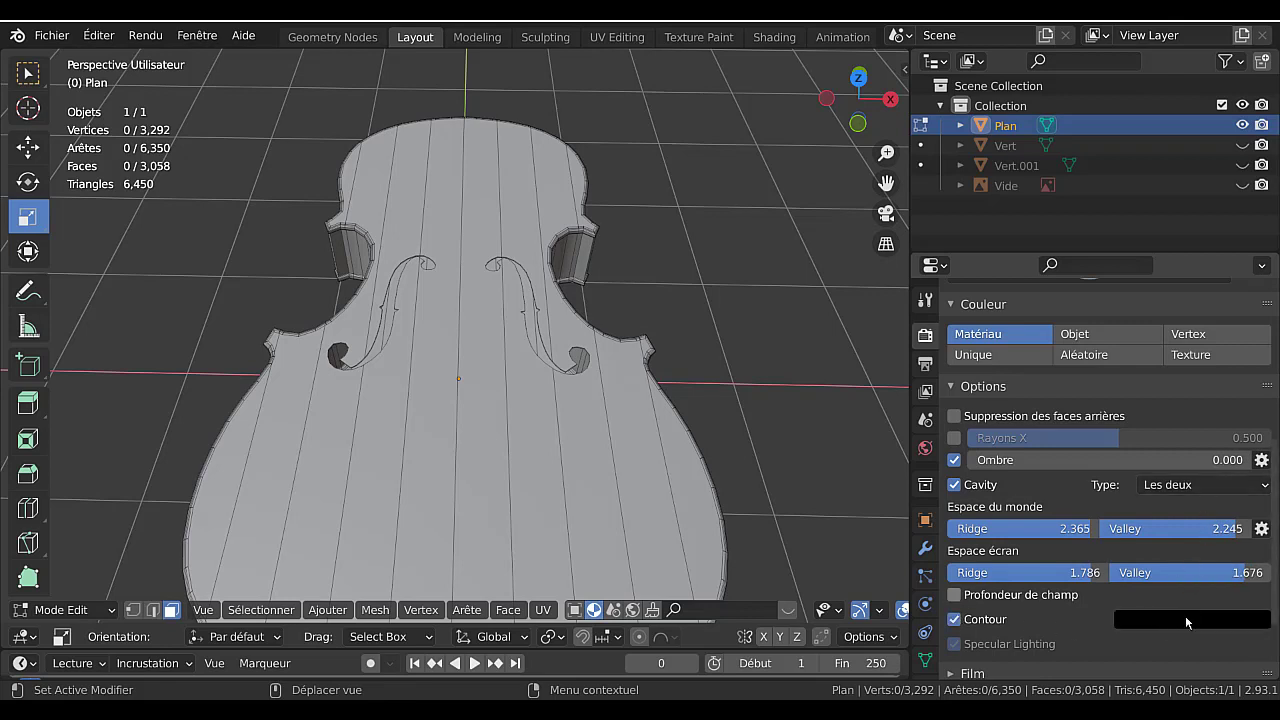
pyautogui.click(1192, 622)
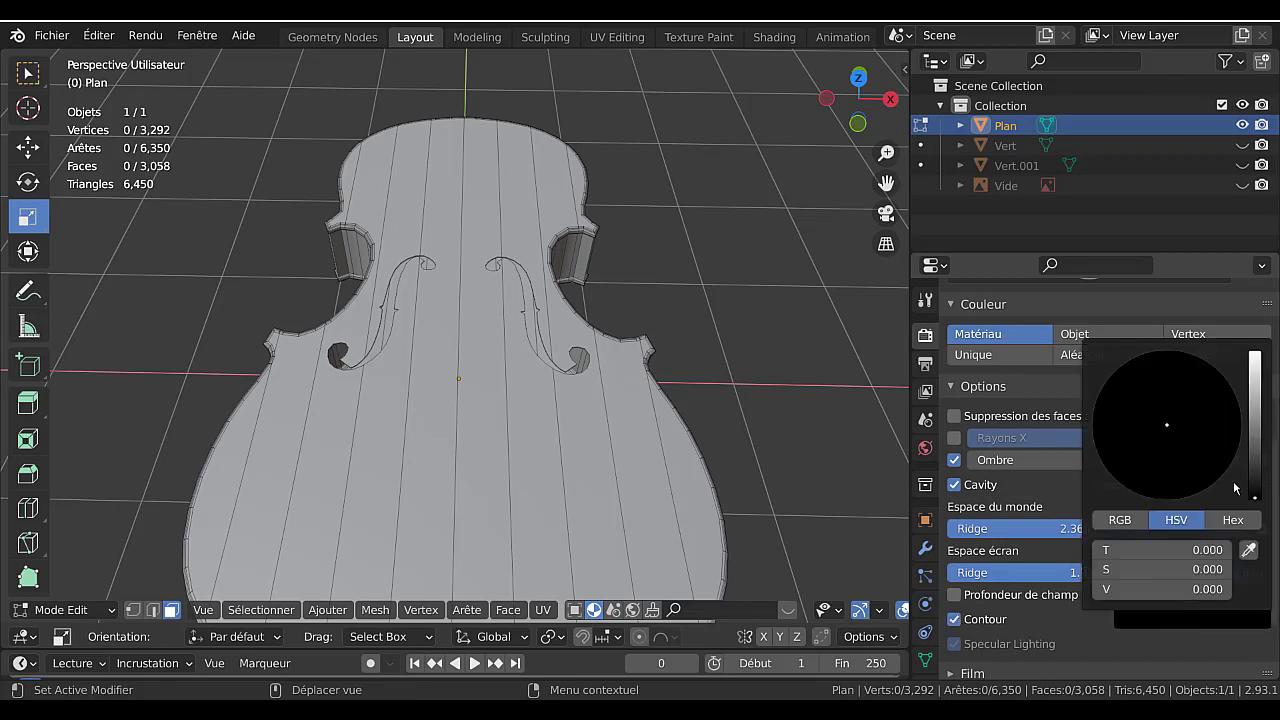
pyautogui.moveTo(1256, 491); pyautogui.dragTo(1256, 356)
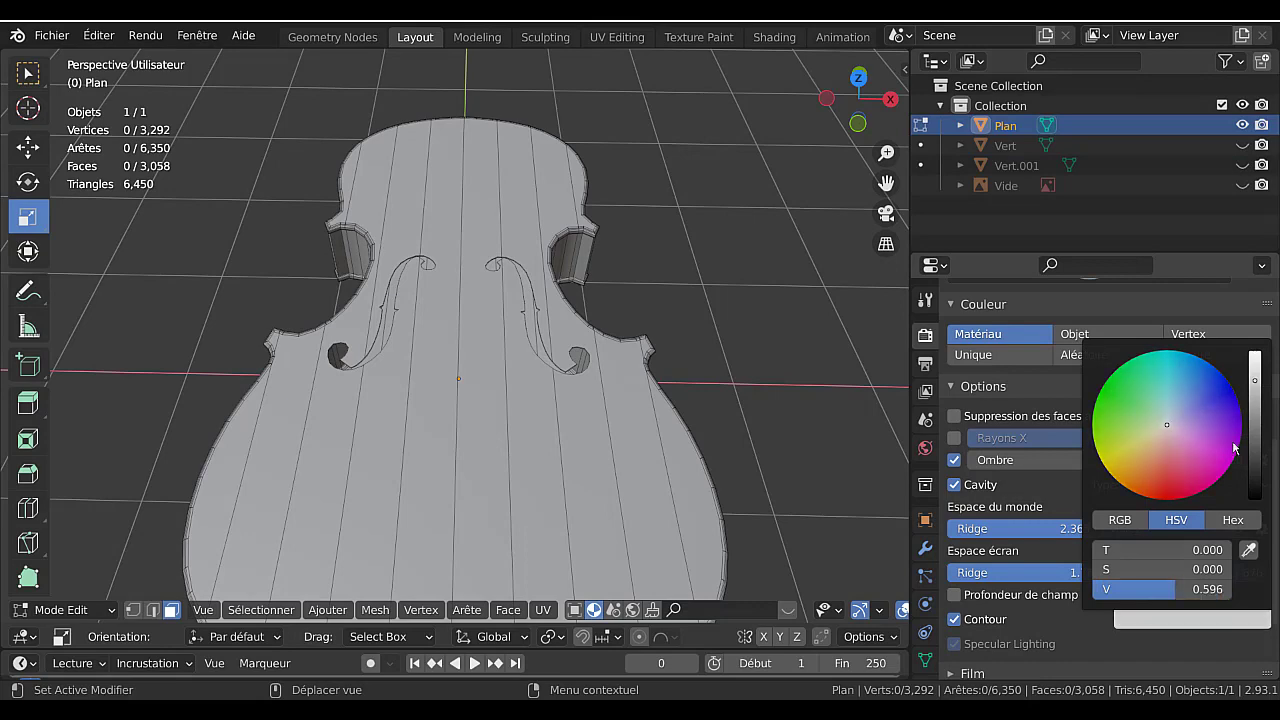
# Switch the viewport to rendered shading, narrow the properties area and return the violin body to Object mode.
pyautogui.scroll(-4, 800, 612)
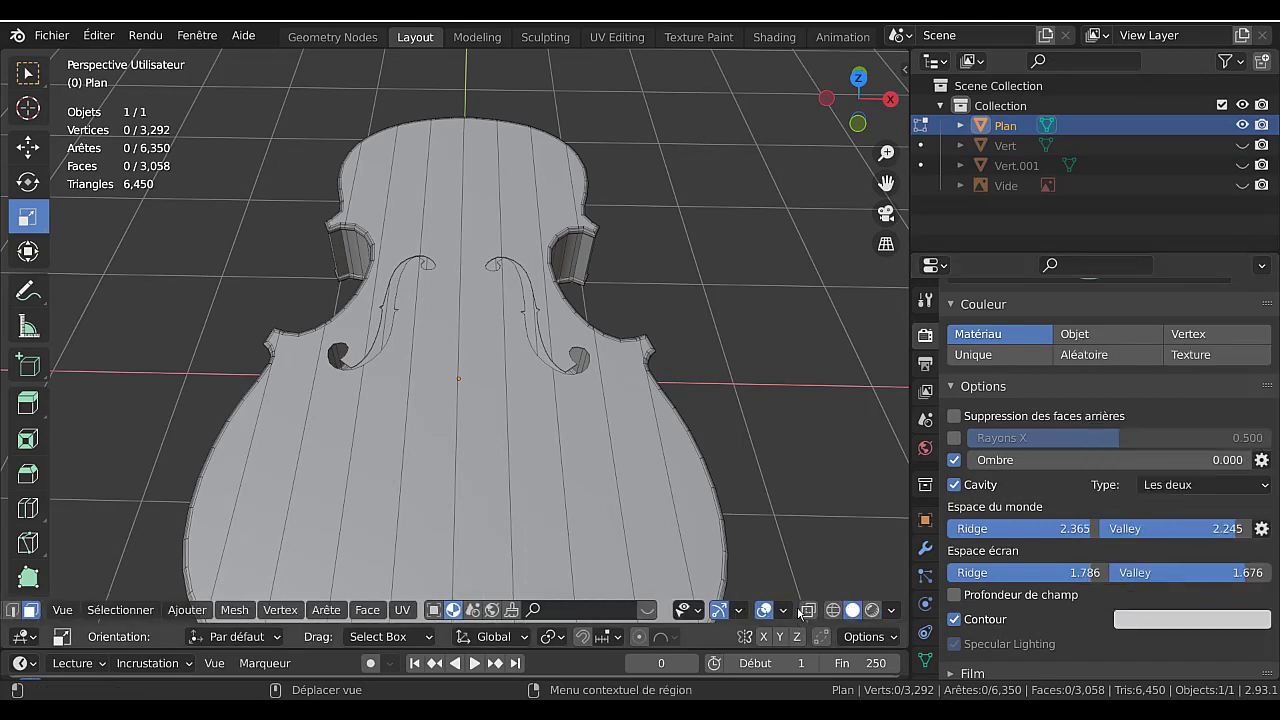
pyautogui.click(872, 610)
pyautogui.moveTo(993, 530); pyautogui.dragTo(993, 530)
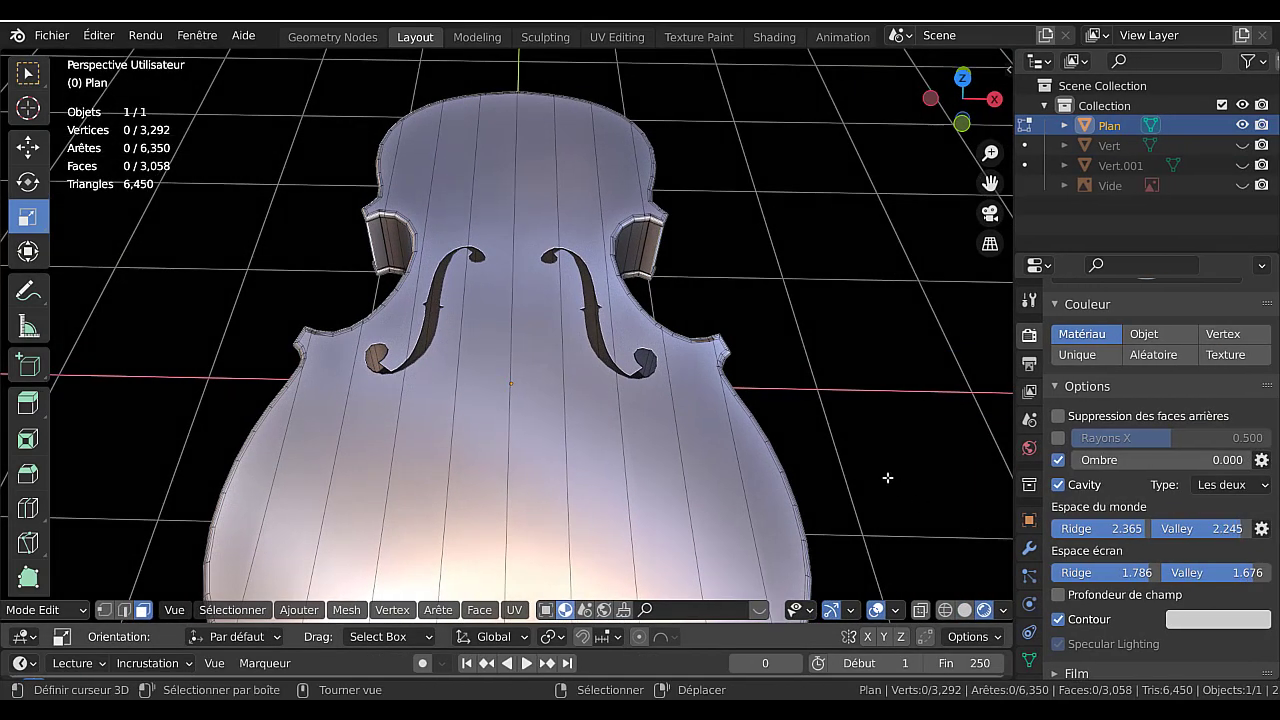
pyautogui.press('Tab')
# Examine the violin body's rims, sides and f-holes from several angles, comparing the shaded object with its edit-mode mesh.
pyautogui.moveTo(818, 480); pyautogui.dragTo(514, 420, button='middle')
pyautogui.scroll(-2, 505, 406)
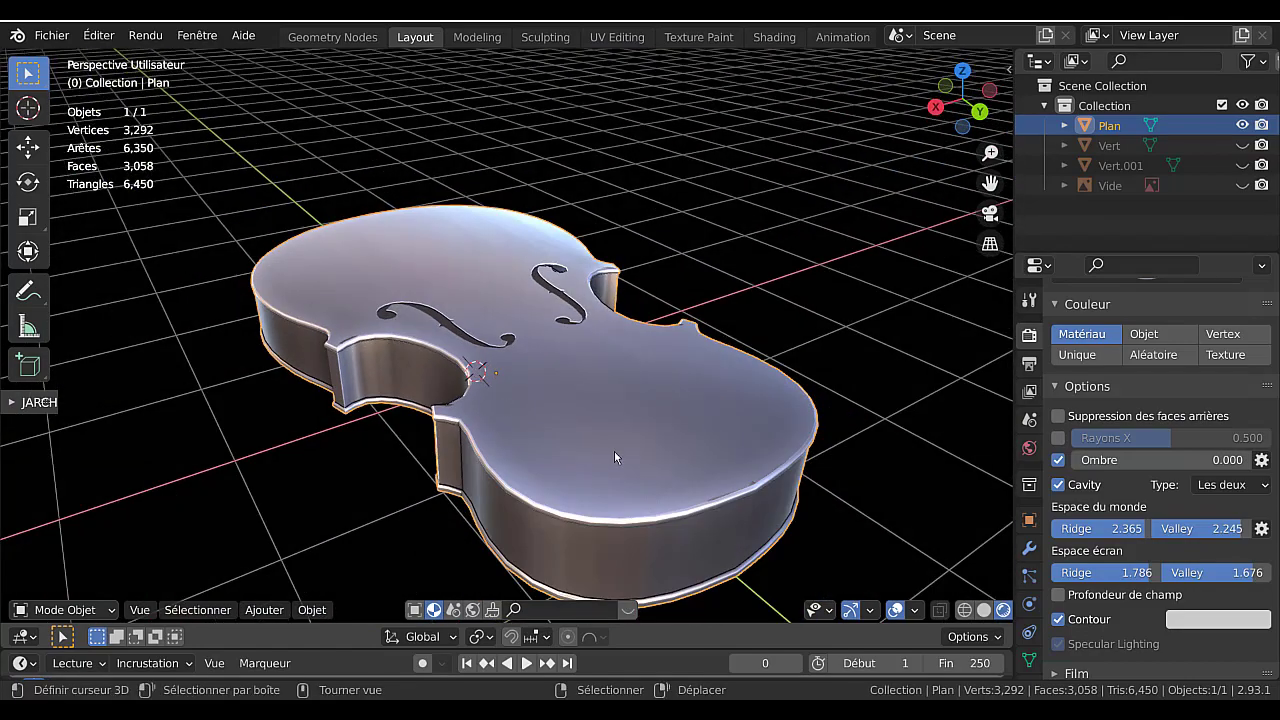
pyautogui.moveTo(614, 452); pyautogui.dragTo(570, 422, button='middle')
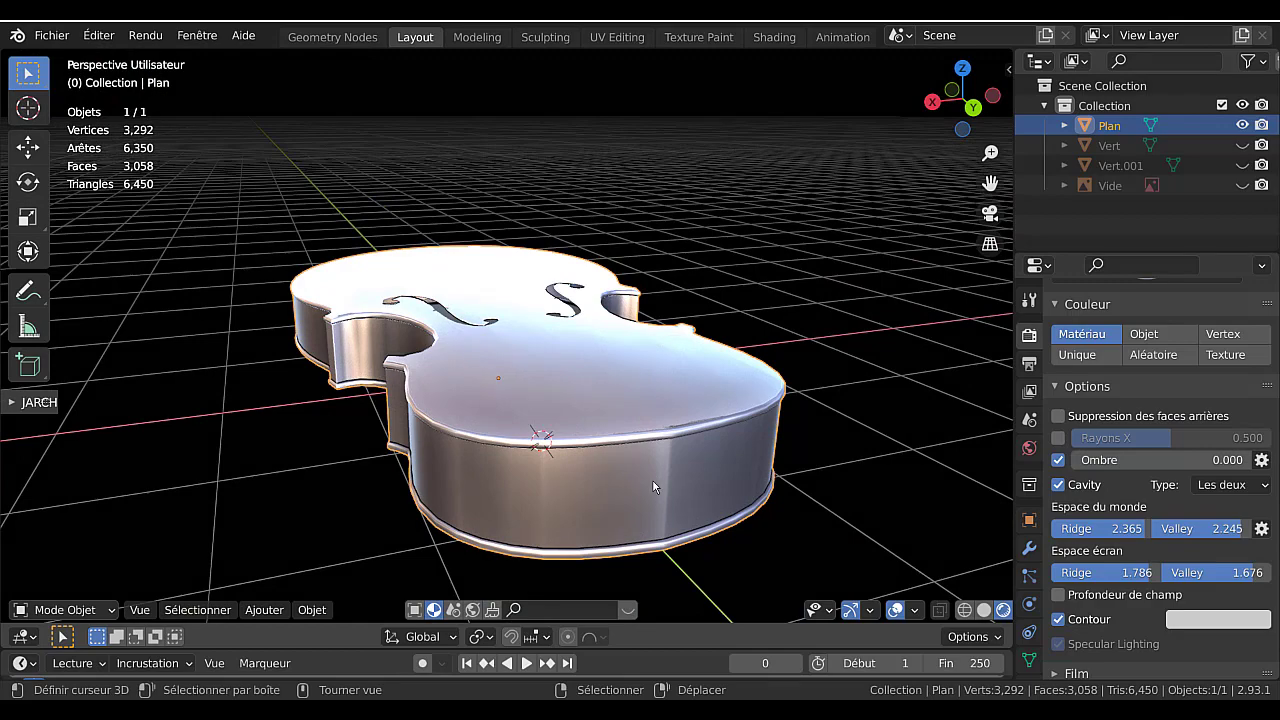
pyautogui.press('Tab')
pyautogui.press('Tab')
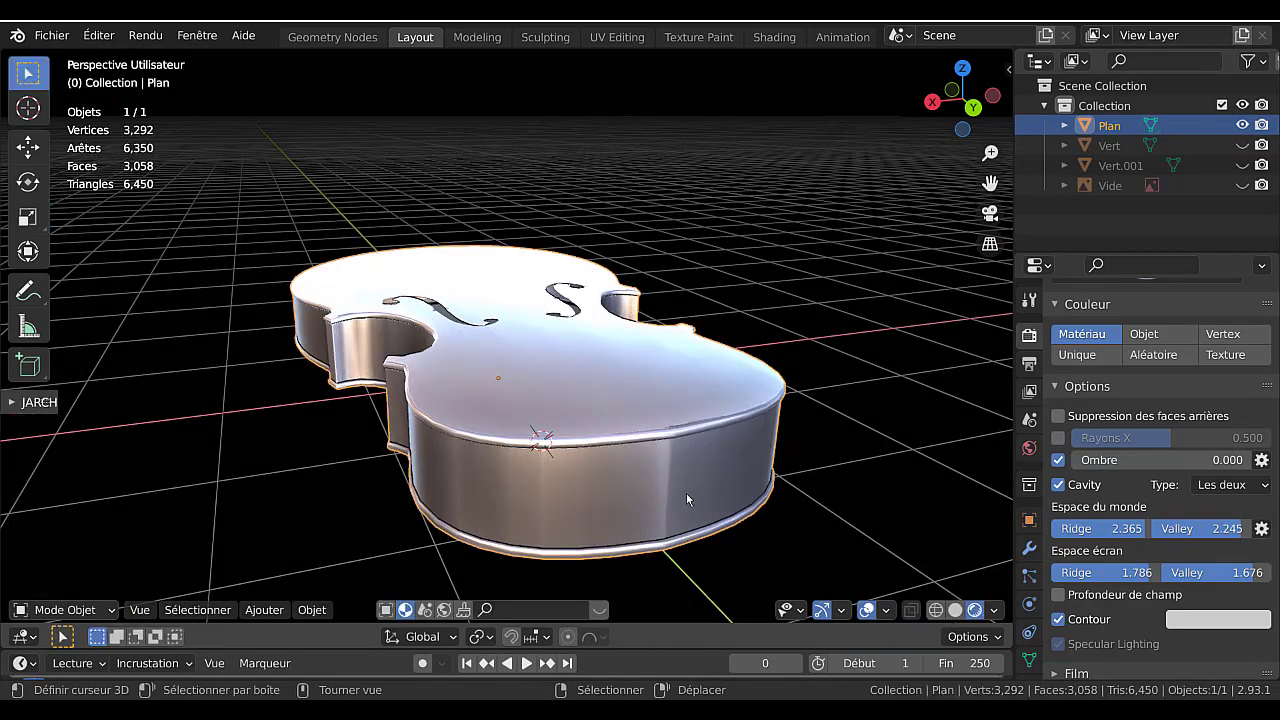
pyautogui.keyDown('shift'); pyautogui.moveTo(680, 493); pyautogui.dragTo(603, 467, button='middle'); pyautogui.keyUp('shift')
pyautogui.press('Tab')
pyautogui.scroll(4, 595, 475)
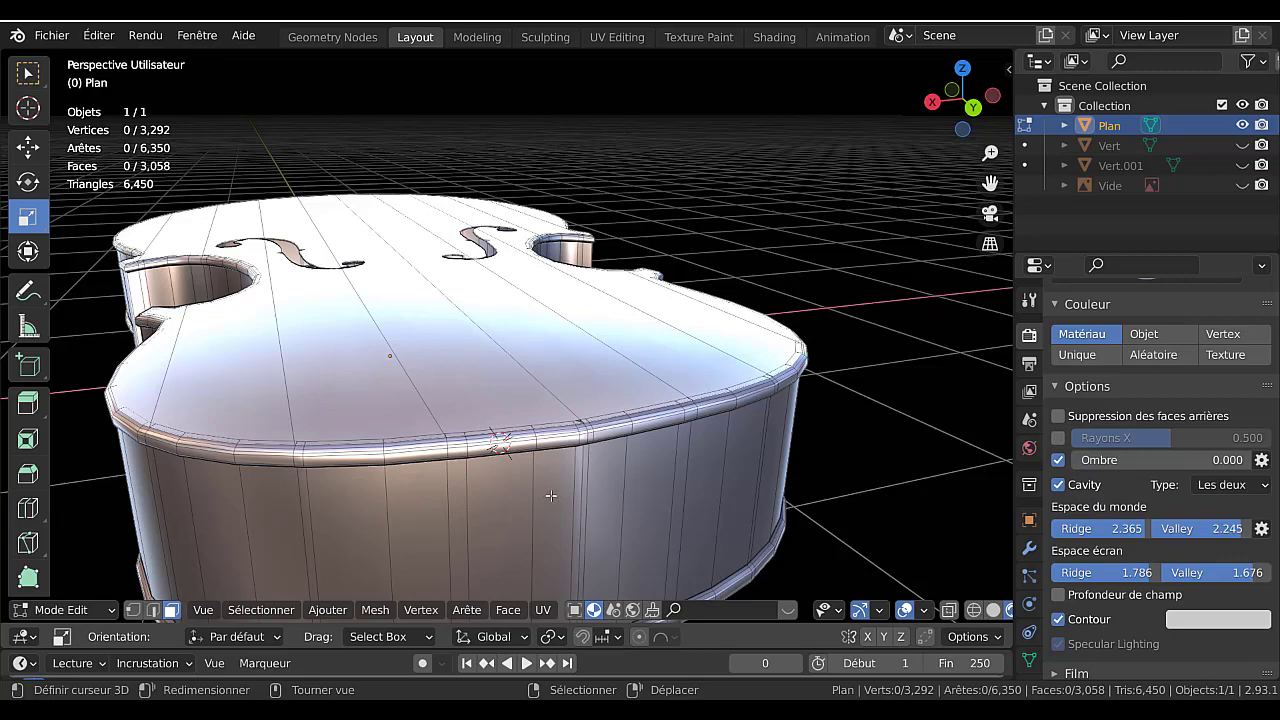
pyautogui.scroll(2, 551, 495)
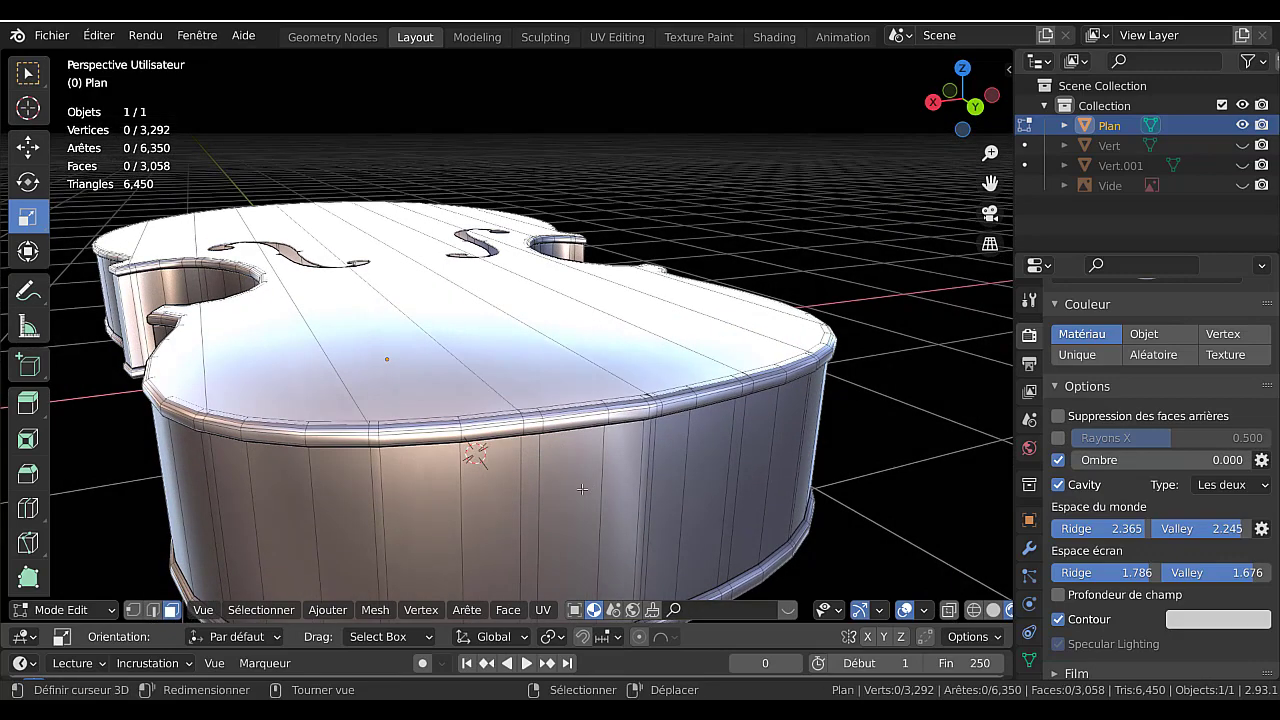
pyautogui.scroll(-3, 582, 489)
pyautogui.scroll(-3, 538, 488)
pyautogui.press('Tab')
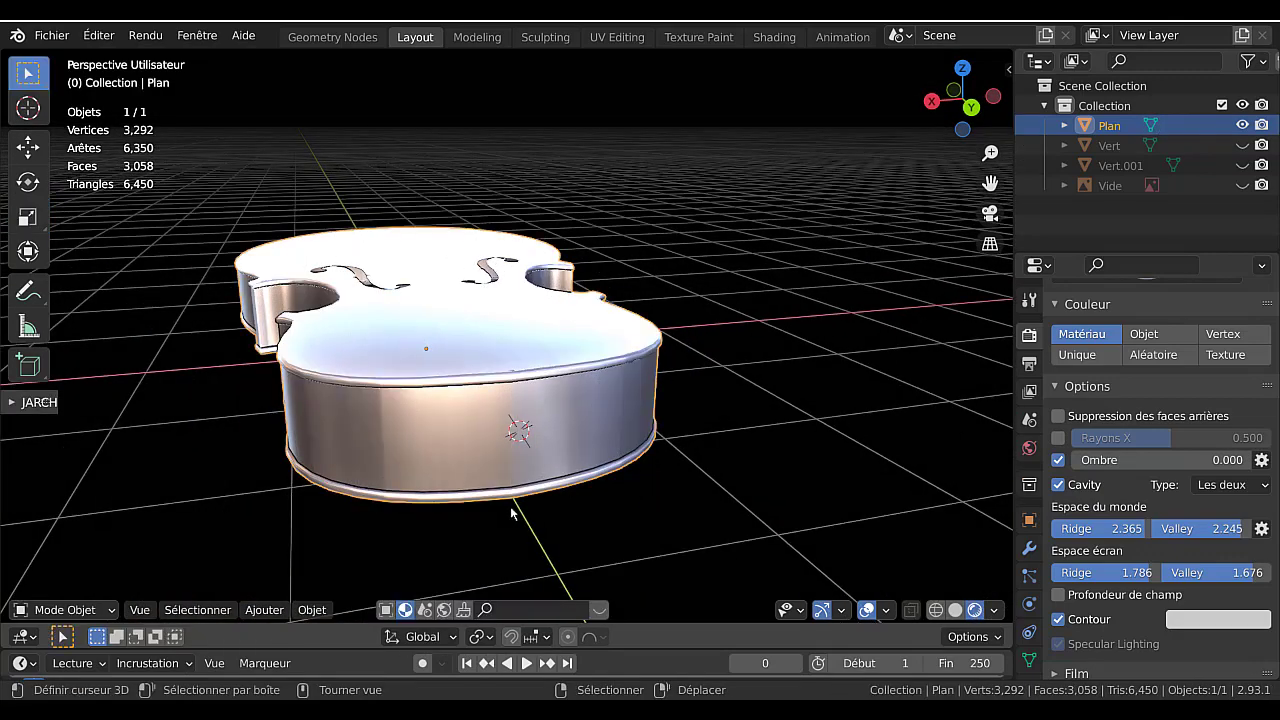
# Inspect the rendered violin body from several angles with nothing selected, enlarging the viewport by narrowing the properties area.
pyautogui.moveTo(510, 506); pyautogui.dragTo(804, 547, button='middle')
pyautogui.moveTo(810, 488); pyautogui.dragTo(810, 454, button='middle')
pyautogui.moveTo(1011, 417); pyautogui.dragTo(1066, 440)
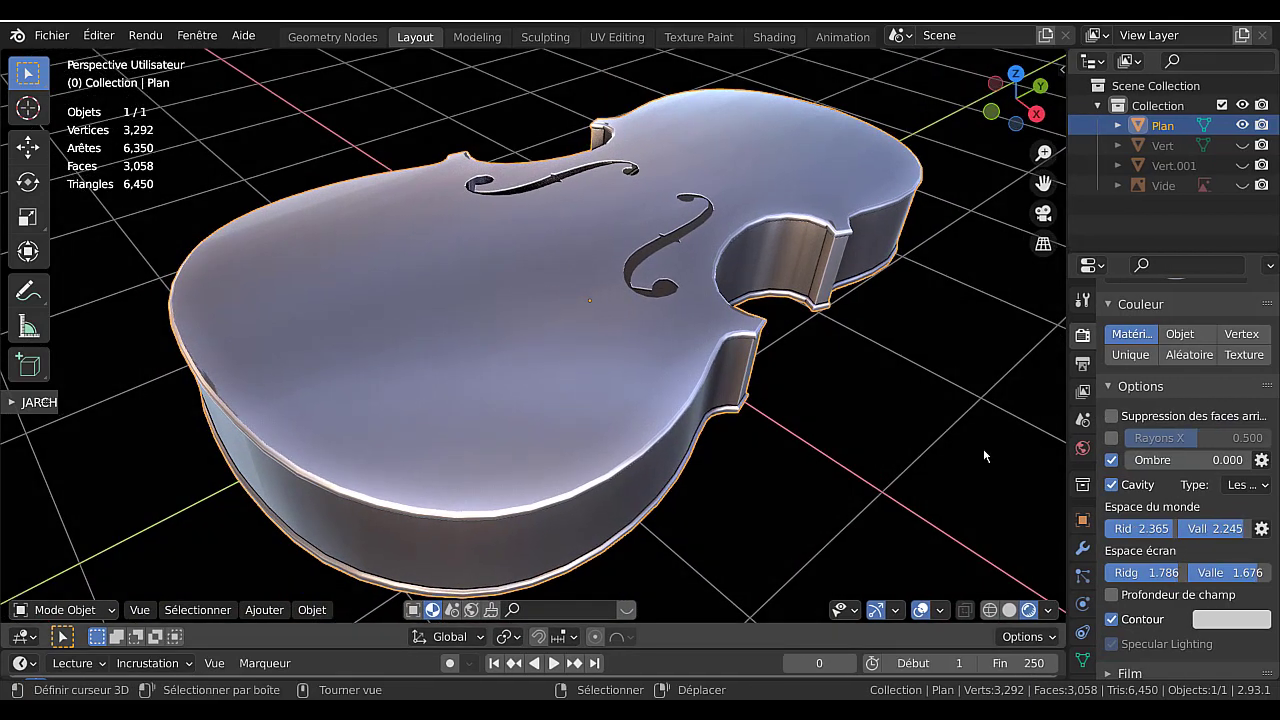
pyautogui.keyDown('shift'); pyautogui.moveTo(902, 481); pyautogui.dragTo(863, 445, button='middle'); pyautogui.keyUp('shift')
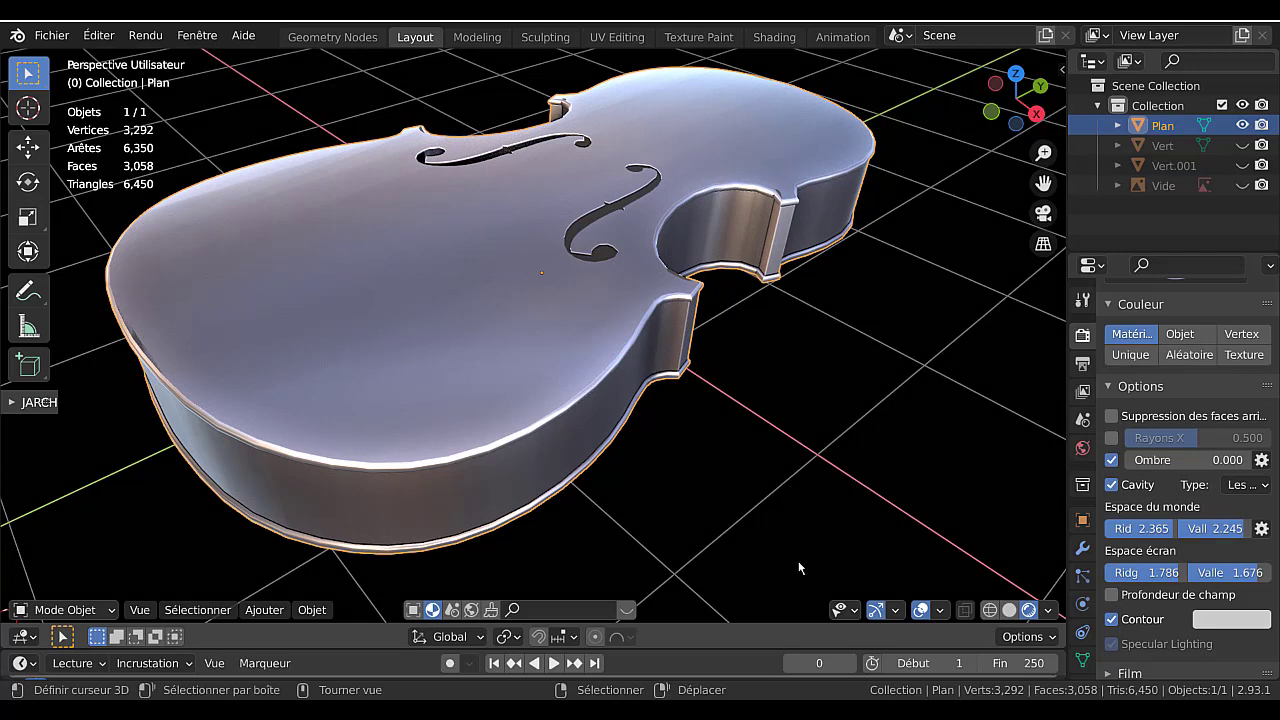
pyautogui.click(818, 527)
pyautogui.moveTo(820, 524); pyautogui.dragTo(603, 465, button='middle')
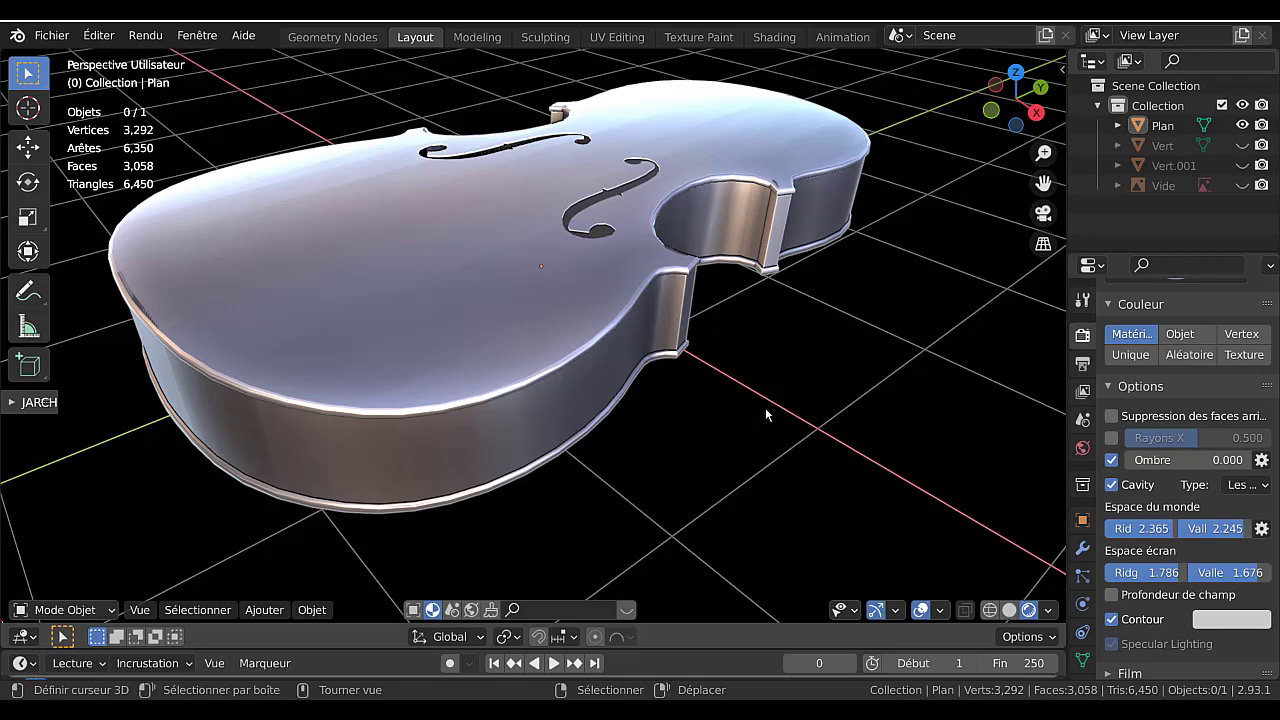
pyautogui.moveTo(771, 414)
pyautogui.mouseDown(button='middle')
pyautogui.moveTo(759, 427)
pyautogui.moveTo(780, 457)
pyautogui.moveTo(632, 422)
pyautogui.moveTo(783, 414)
pyautogui.mouseUp(button='middle')
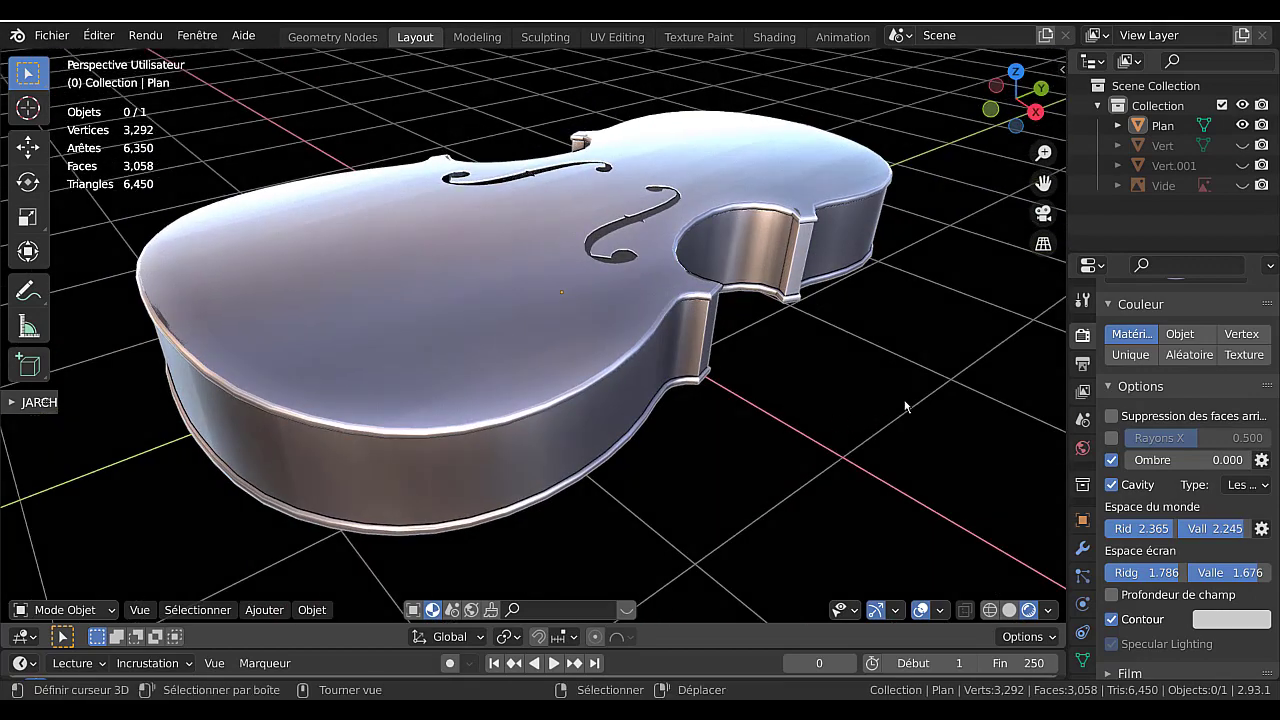
pyautogui.moveTo(1065, 384); pyautogui.dragTo(1133, 388)
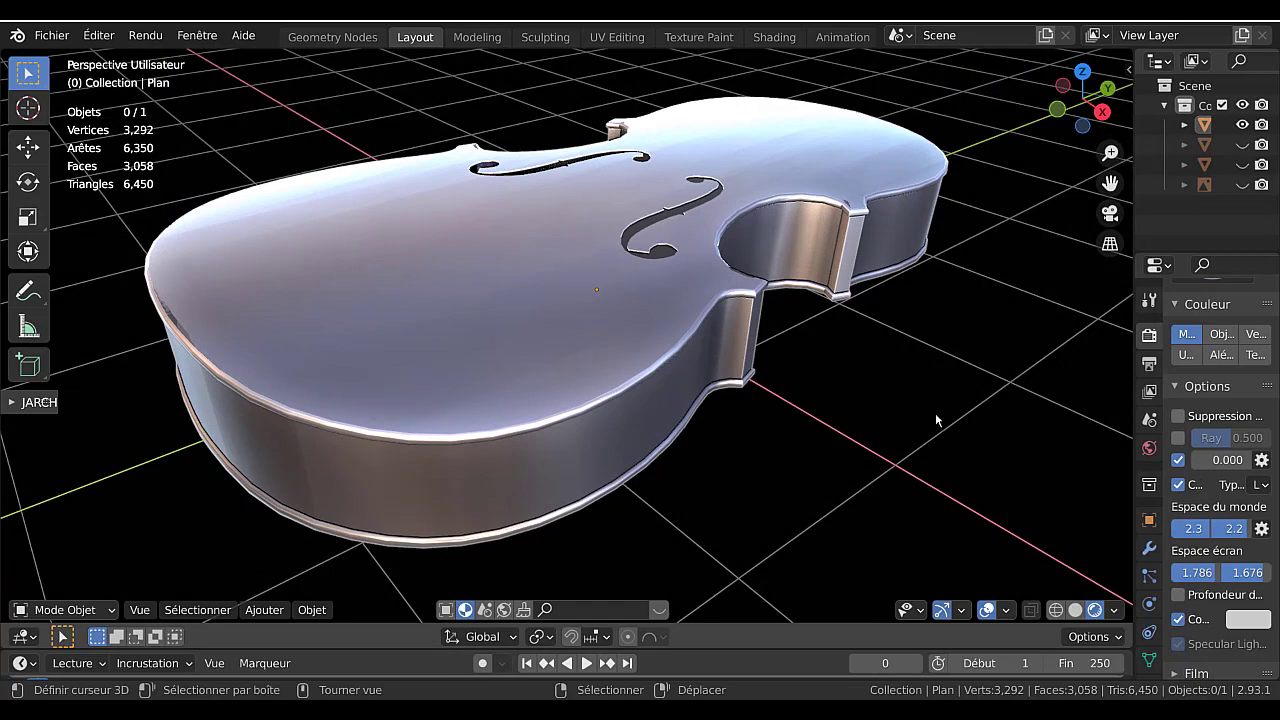
pyautogui.moveTo(936, 418); pyautogui.dragTo(856, 488, button='middle')
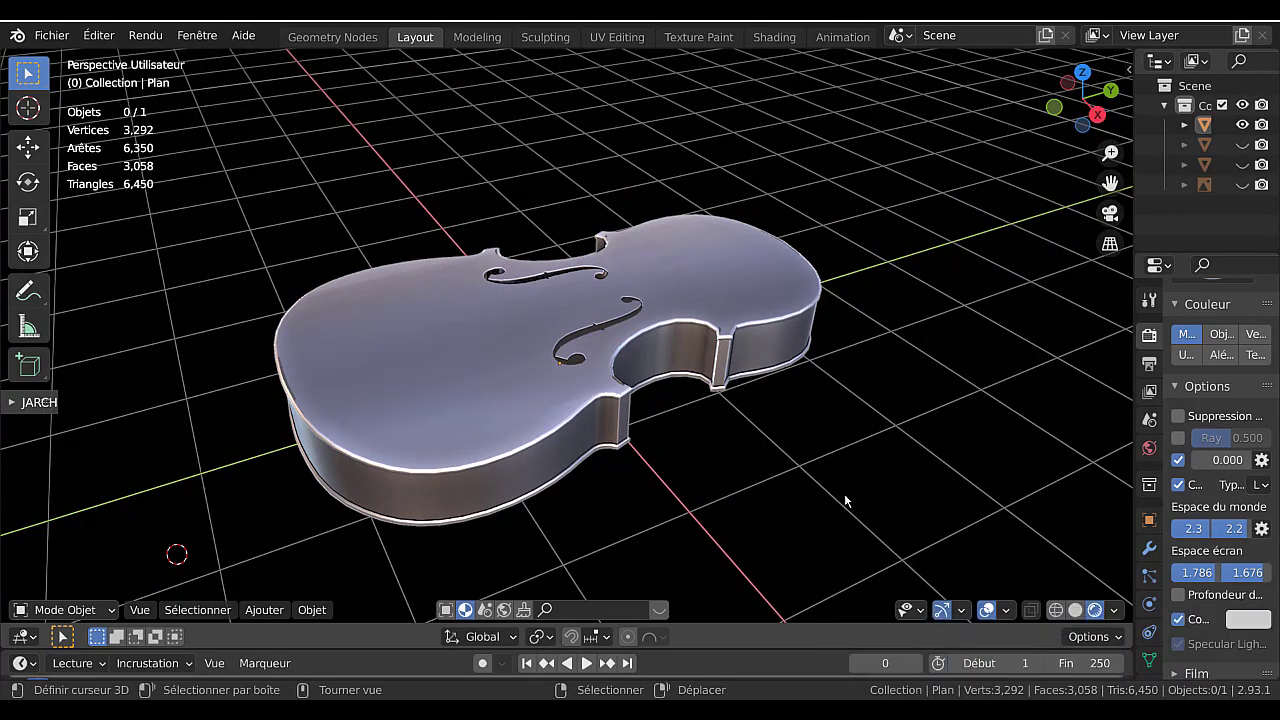
# Save the project on the Desktop as "caisse violon du tuto.blend".
pyautogui.click(52, 35)
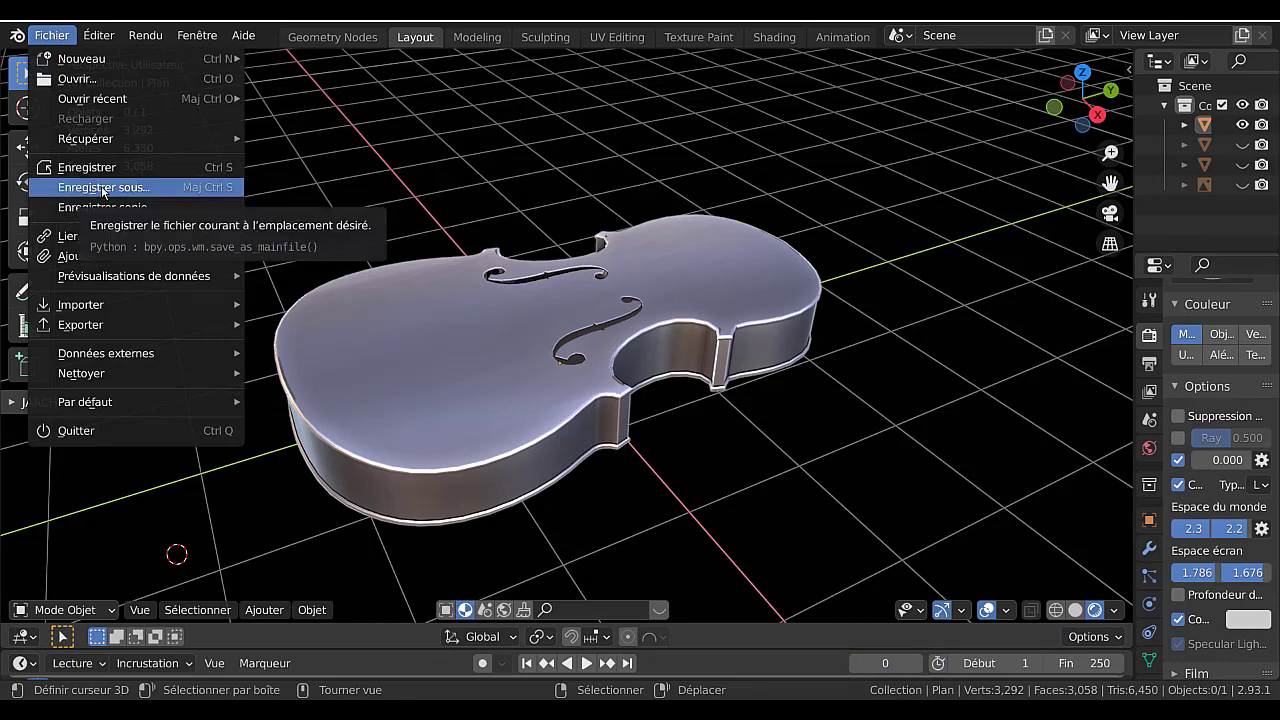
pyautogui.click(103, 188)
pyautogui.click(449, 636)
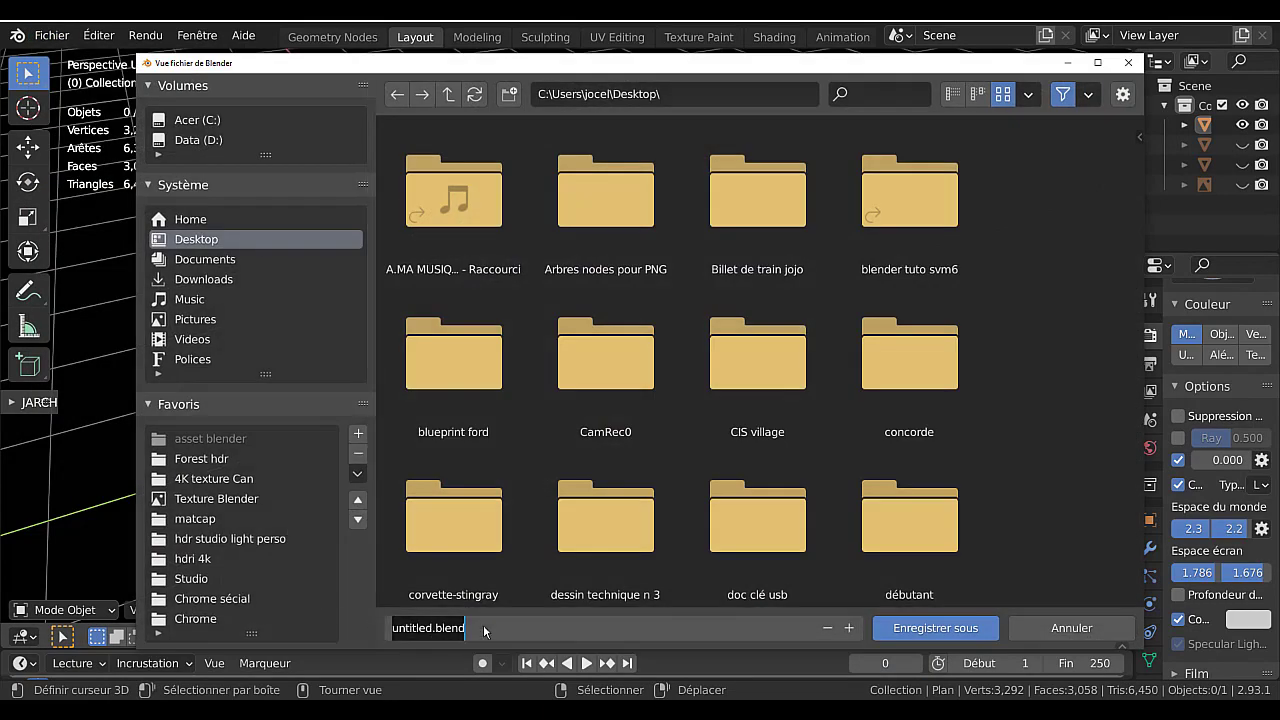
pyautogui.write('caise')
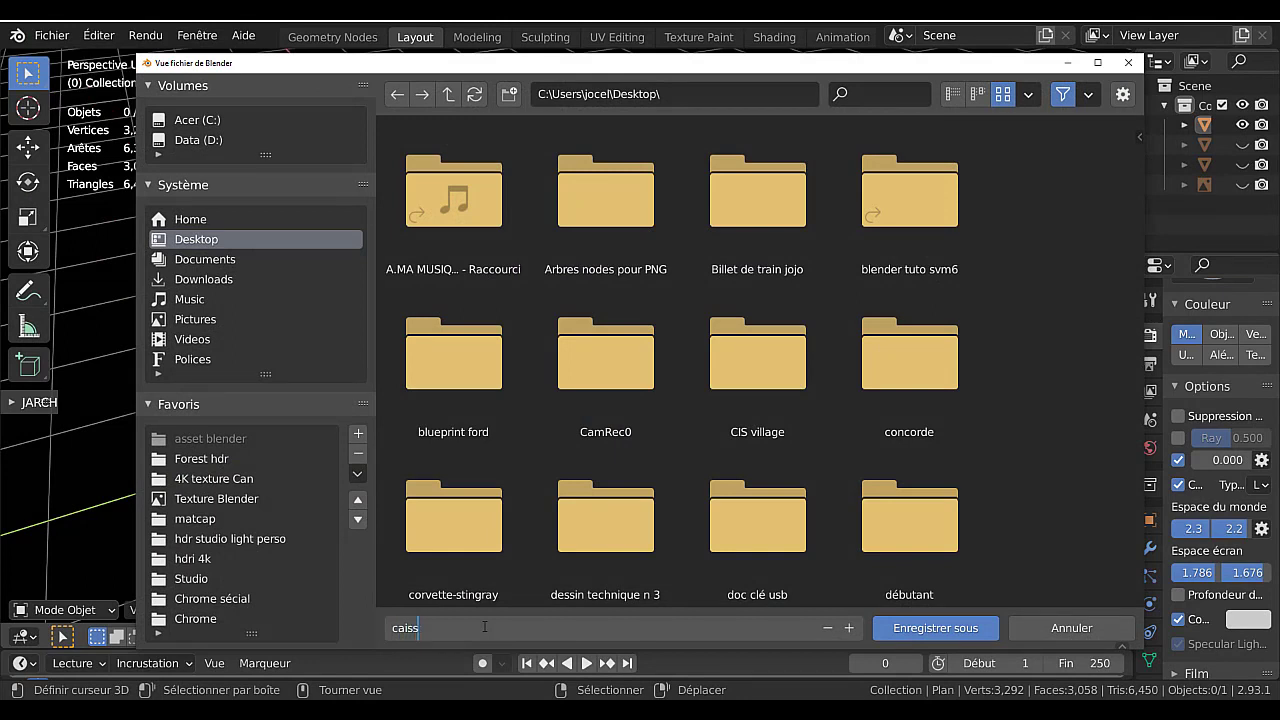
pyautogui.write('e')
pyautogui.write(' vi')
pyautogui.write('olon')
pyautogui.write(' du tito')
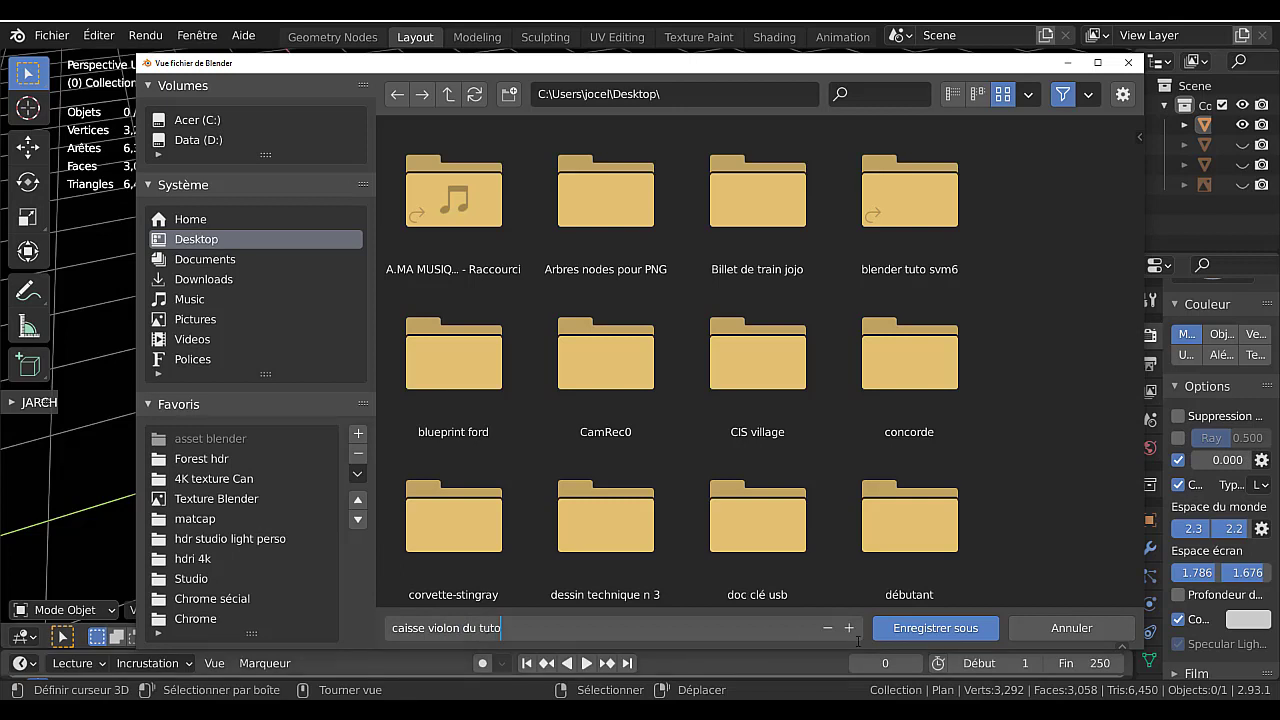
pyautogui.press('Return')
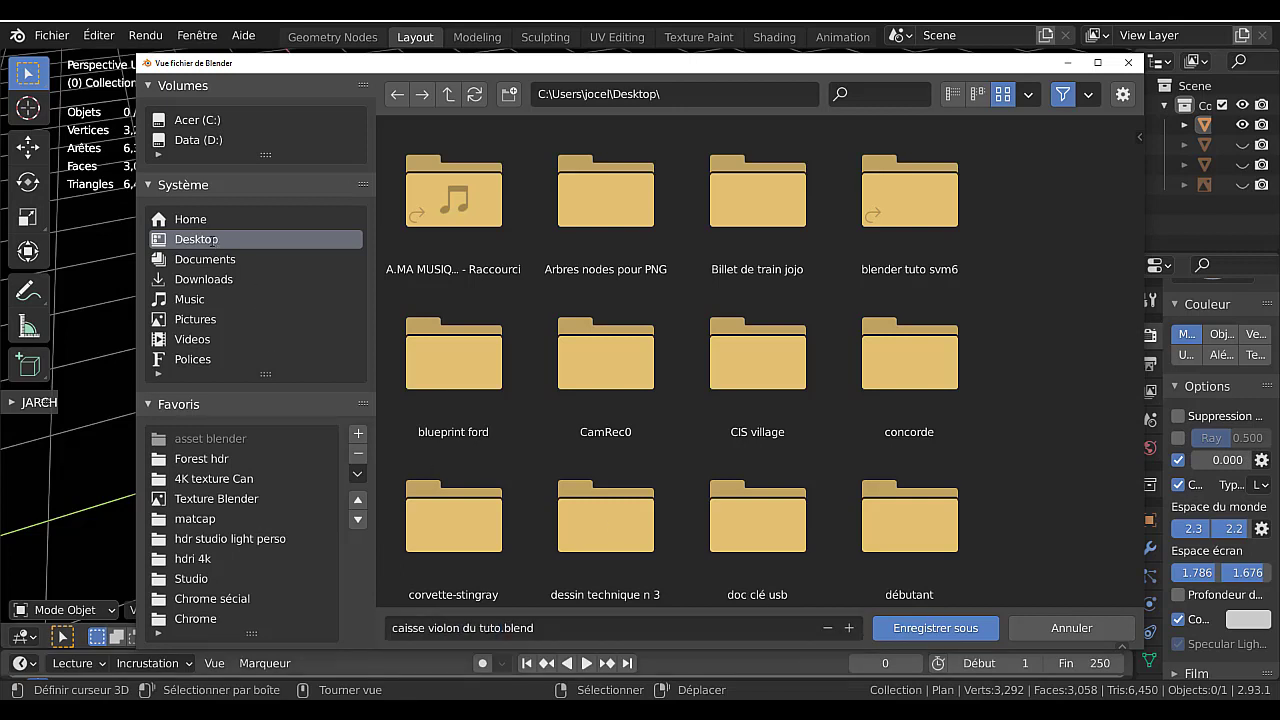
pyautogui.click(951, 627)
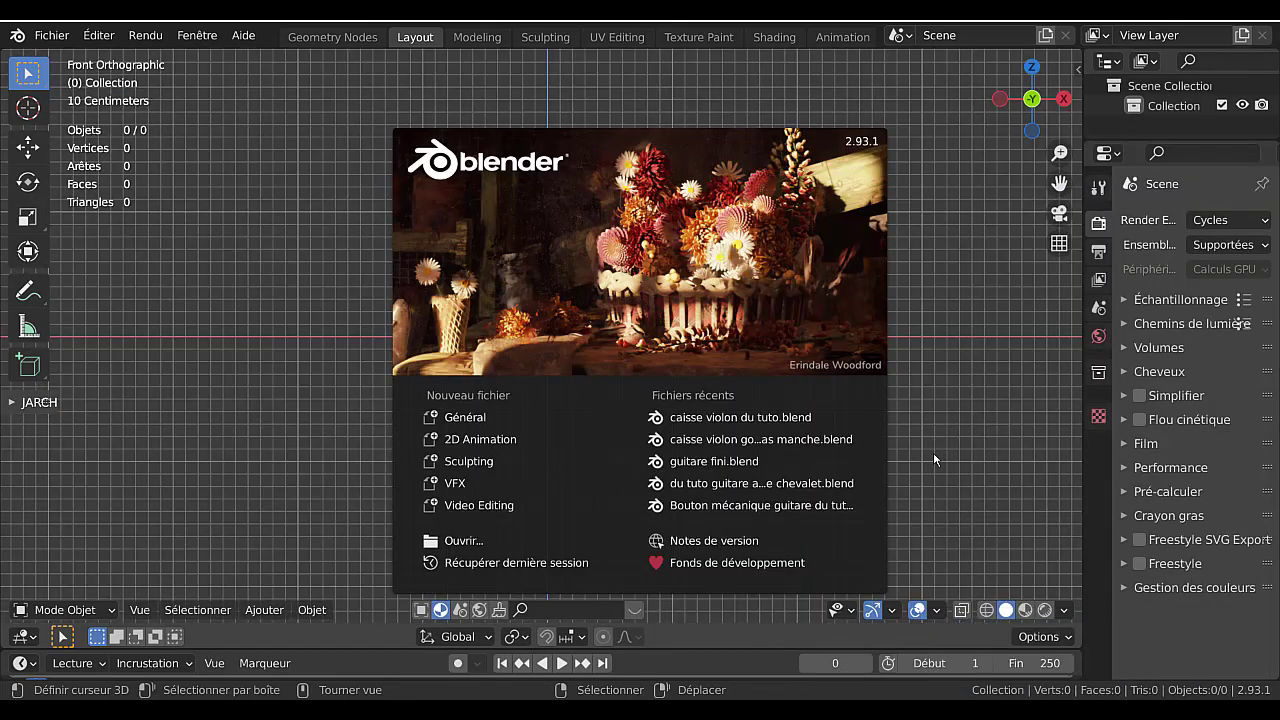
# Dismiss the splash screen of the new empty scene and add an Archemedian spiral curve at the origin.
pyautogui.click(936, 384)
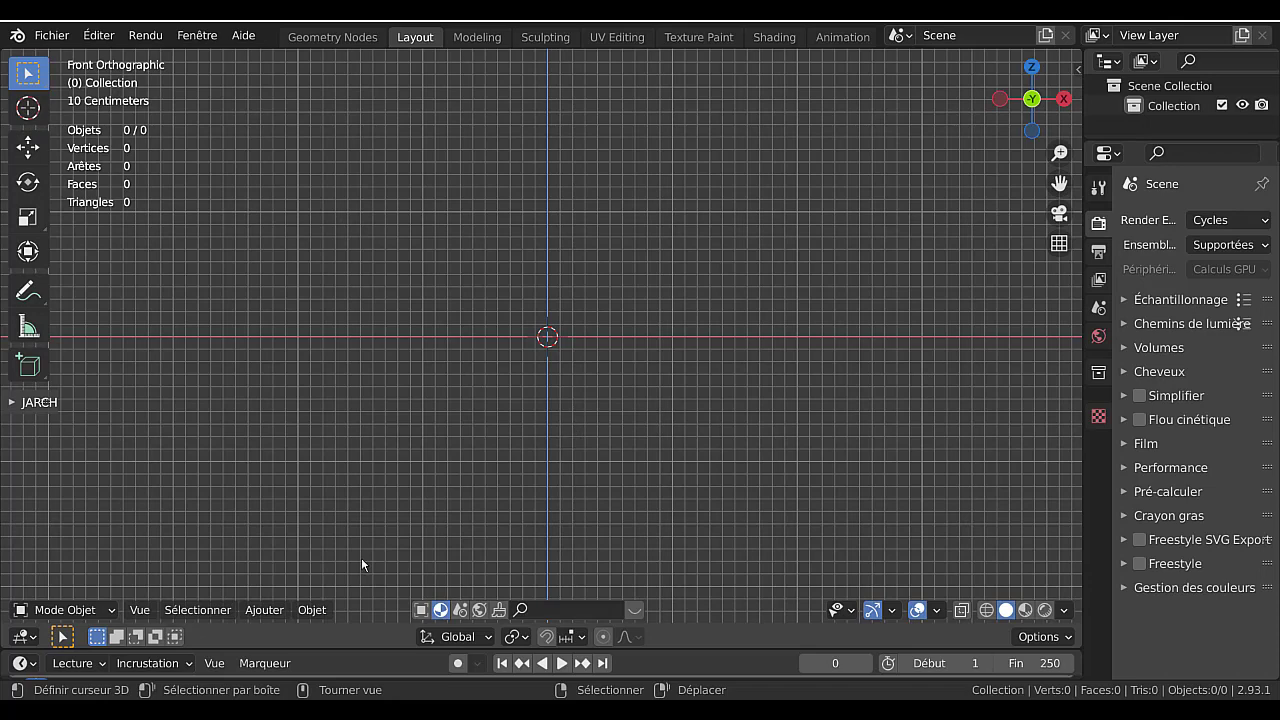
pyautogui.click(264, 610)
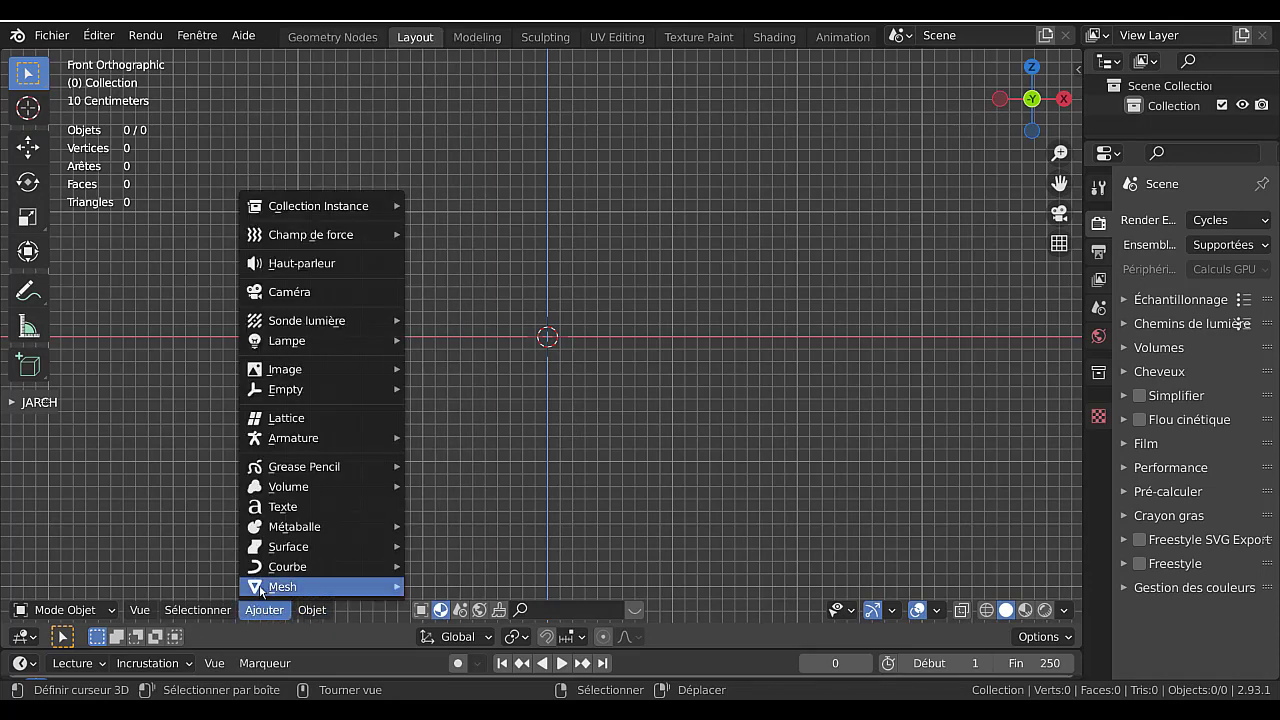
pyautogui.moveTo(262, 572)
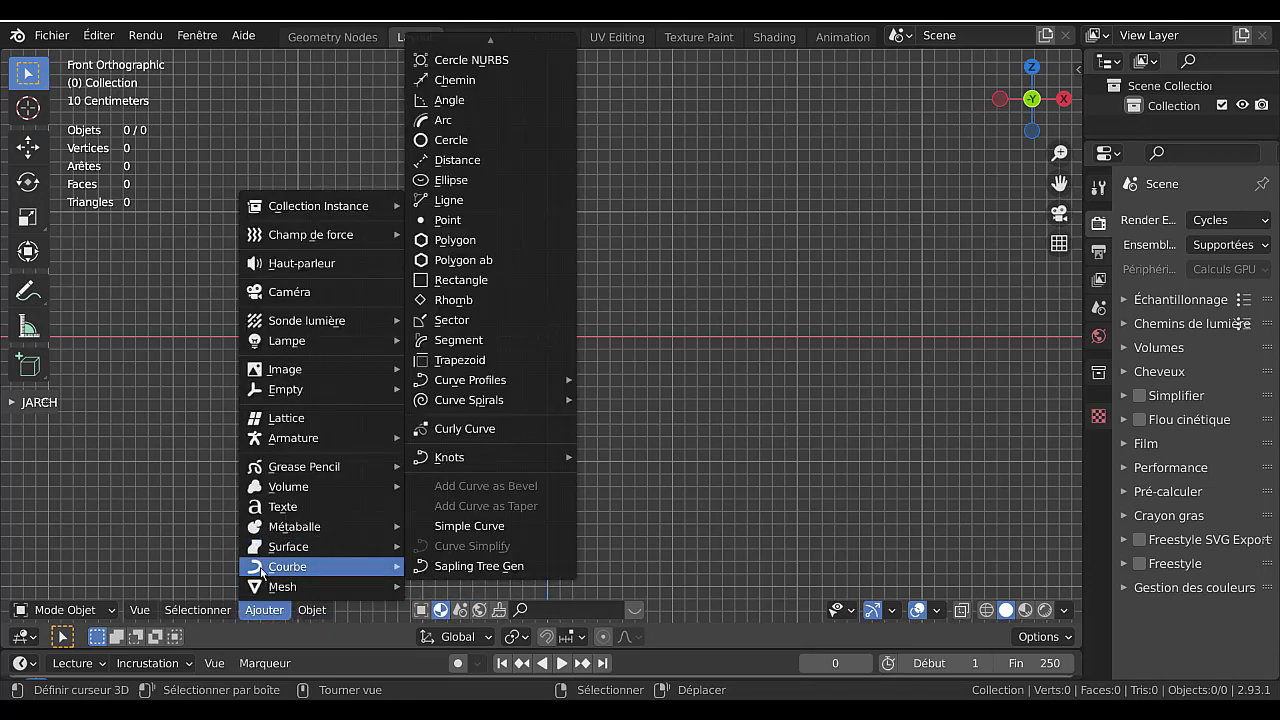
pyautogui.moveTo(482, 403)
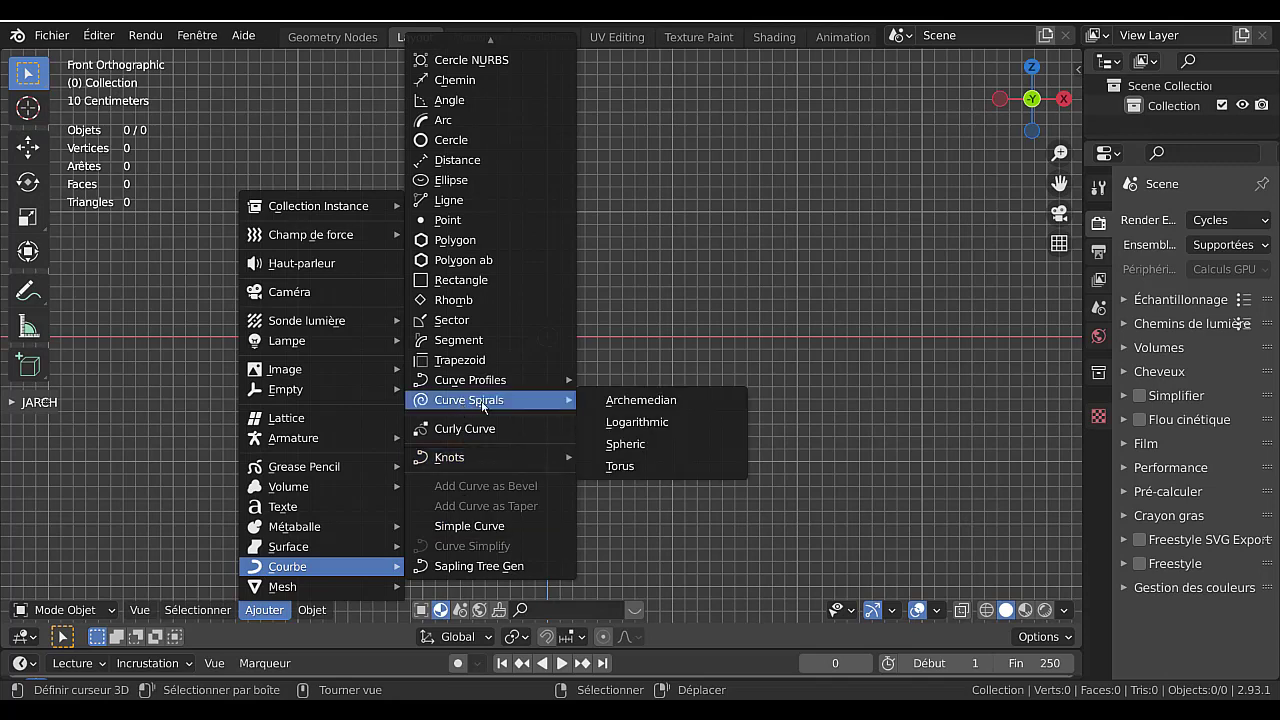
pyautogui.click(656, 404)
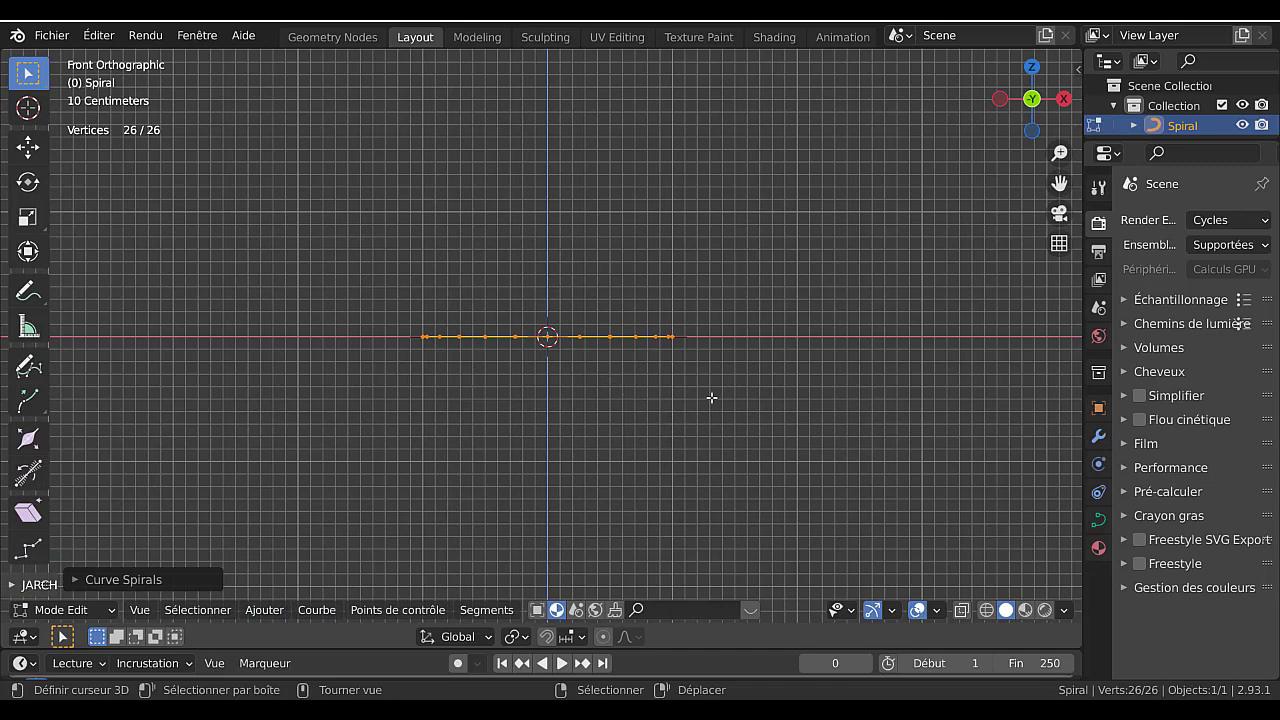
pyautogui.moveTo(712, 398); pyautogui.dragTo(692, 471, button='middle')
# Set the spiral to 2 turns with a radius growth of -0.42.
pyautogui.click(150, 579)
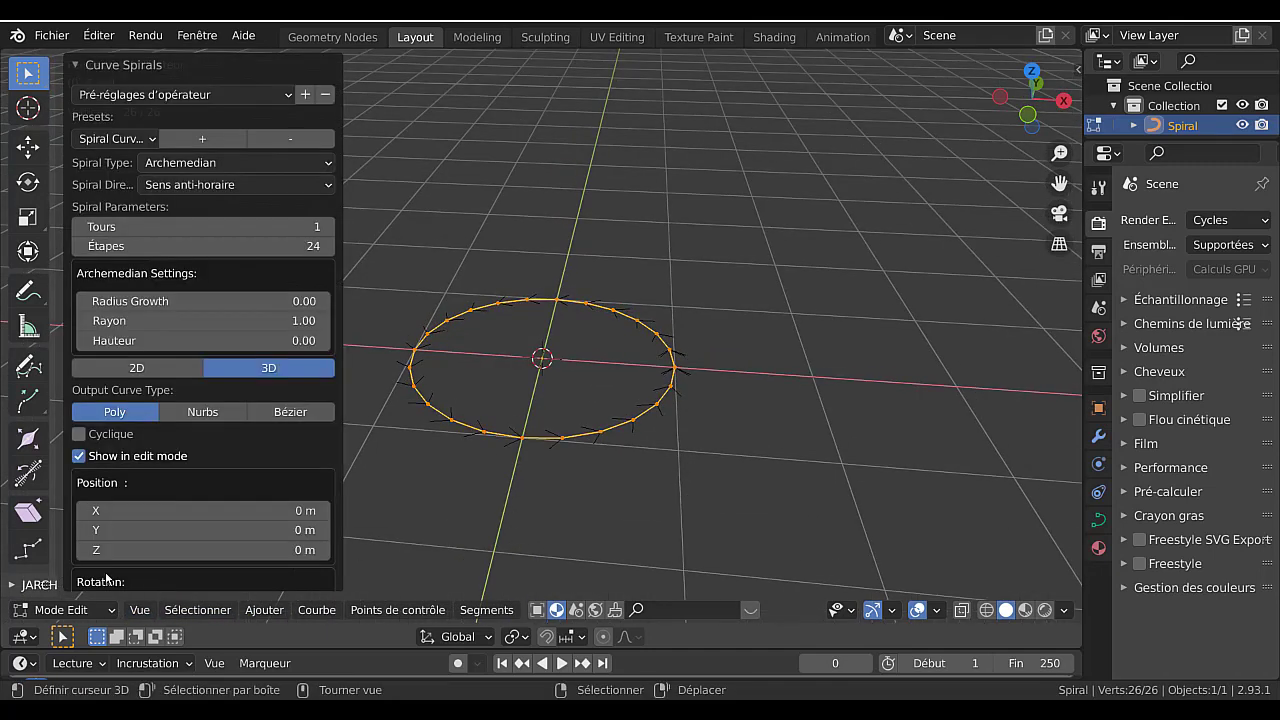
pyautogui.click(328, 227)
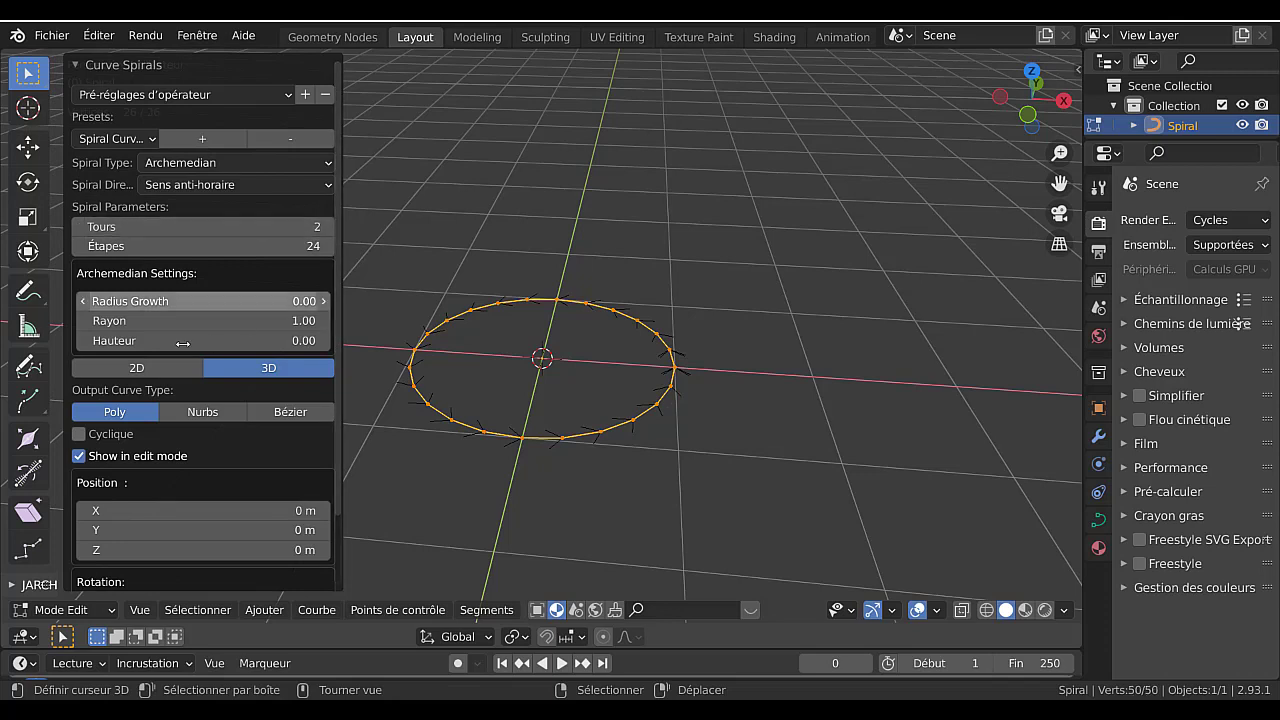
pyautogui.click(85, 301)
pyautogui.click(85, 301)
pyautogui.click(85, 301)
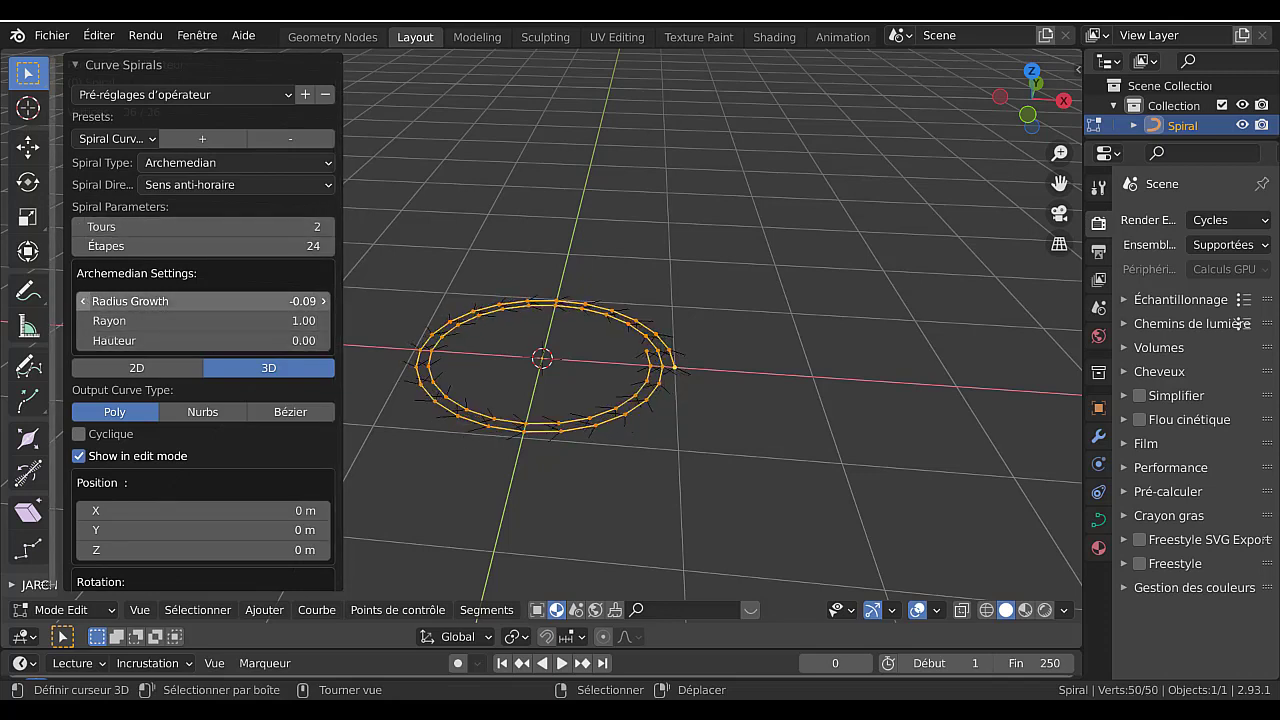
pyautogui.click(85, 301)
pyautogui.click(85, 301)
pyautogui.click(85, 301)
pyautogui.click(85, 301)
pyautogui.click(85, 301)
pyautogui.click(85, 301)
pyautogui.click(85, 301)
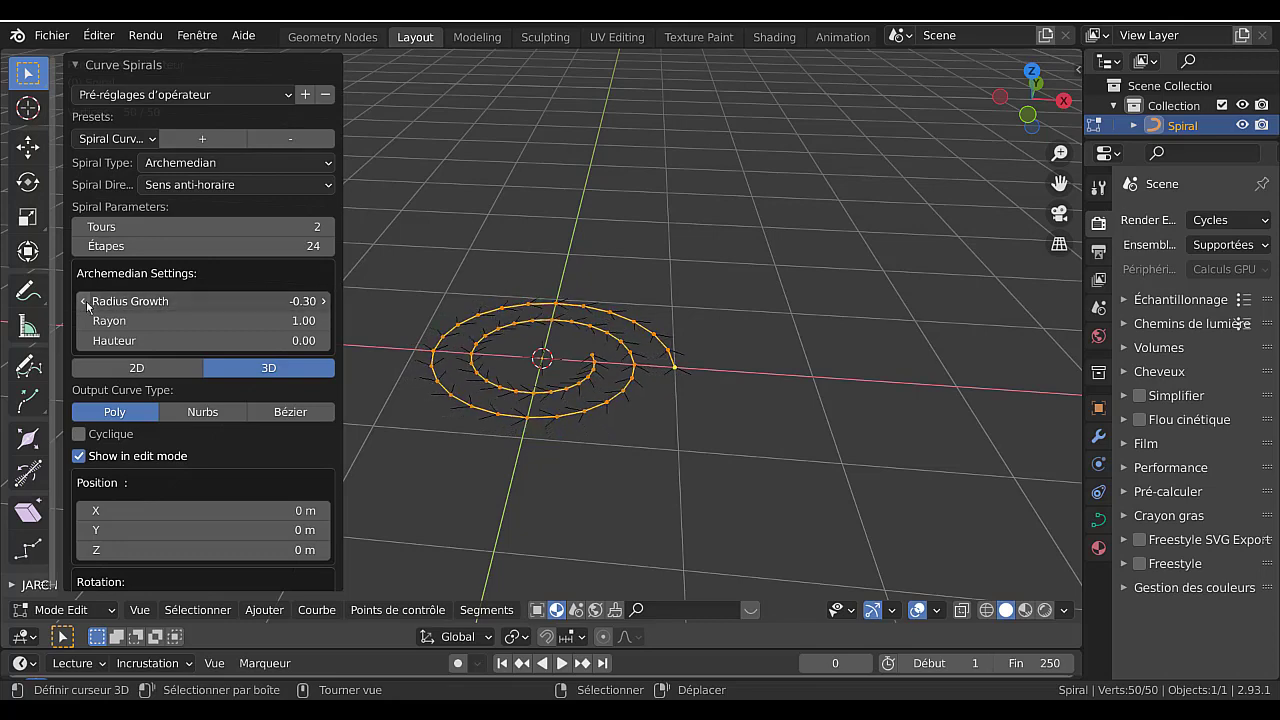
pyautogui.click(85, 301)
pyautogui.press('KP_7')
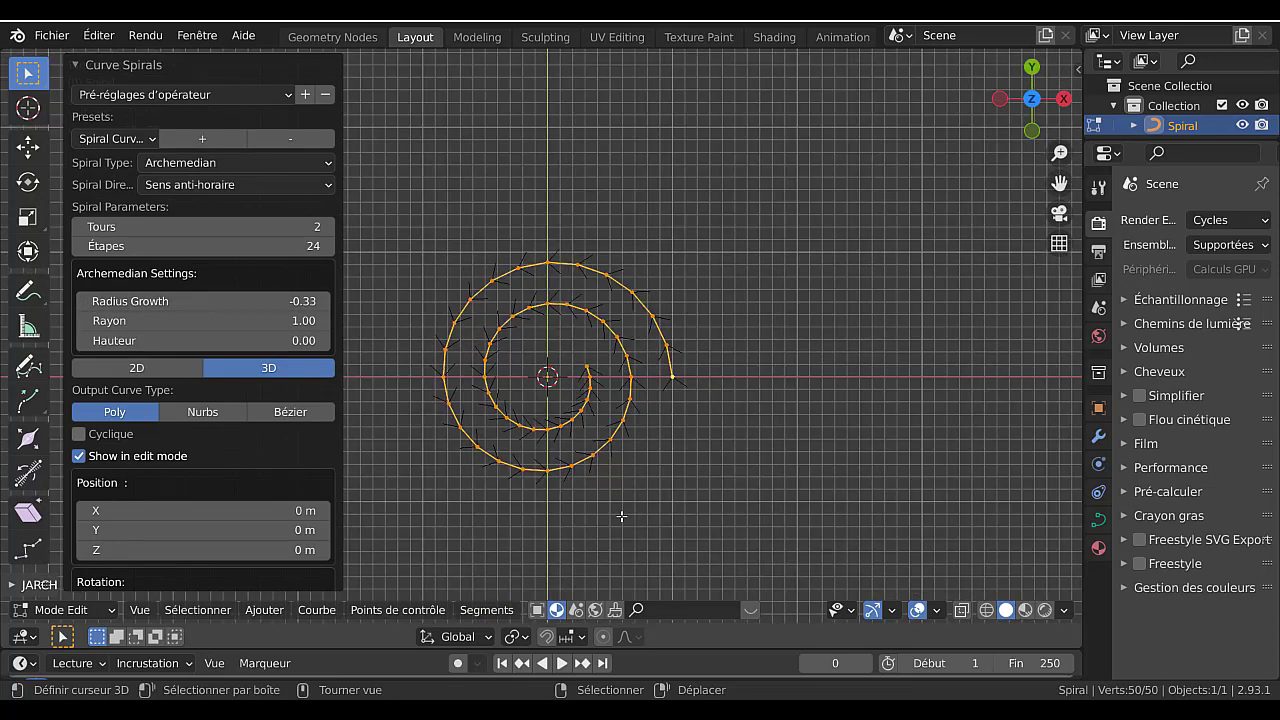
pyautogui.click(84, 301)
pyautogui.click(84, 301)
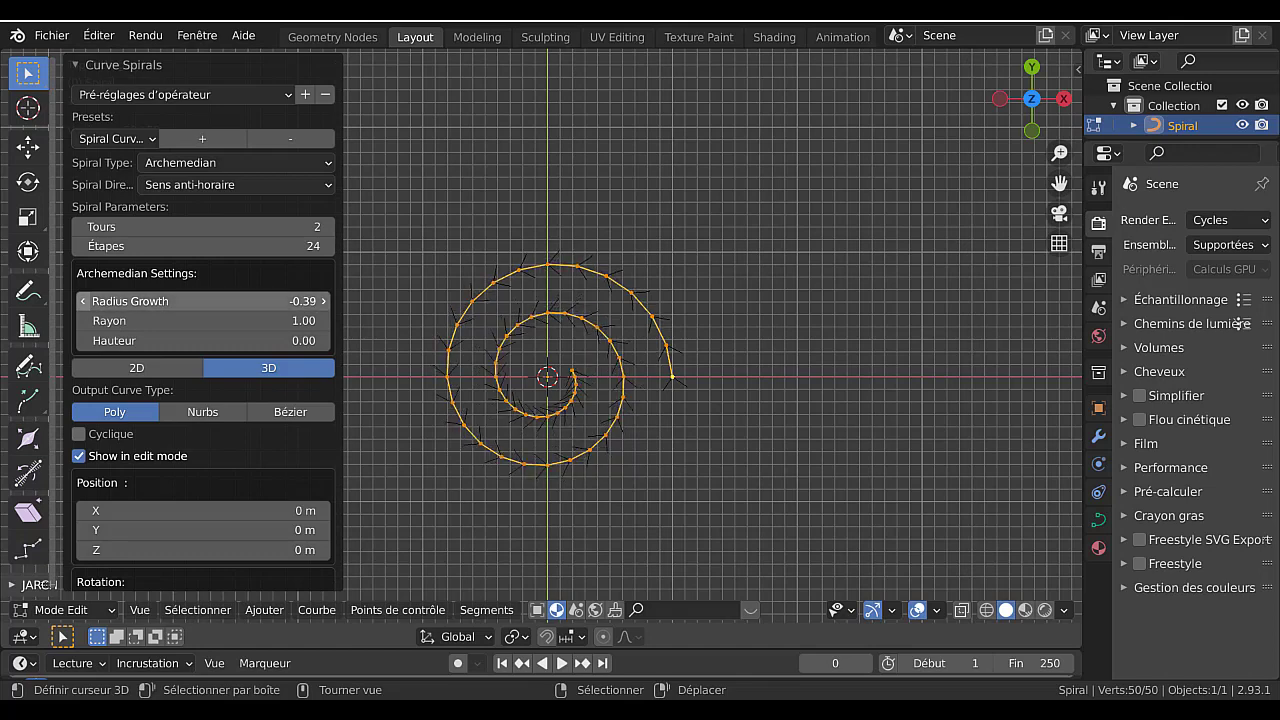
pyautogui.click(84, 301)
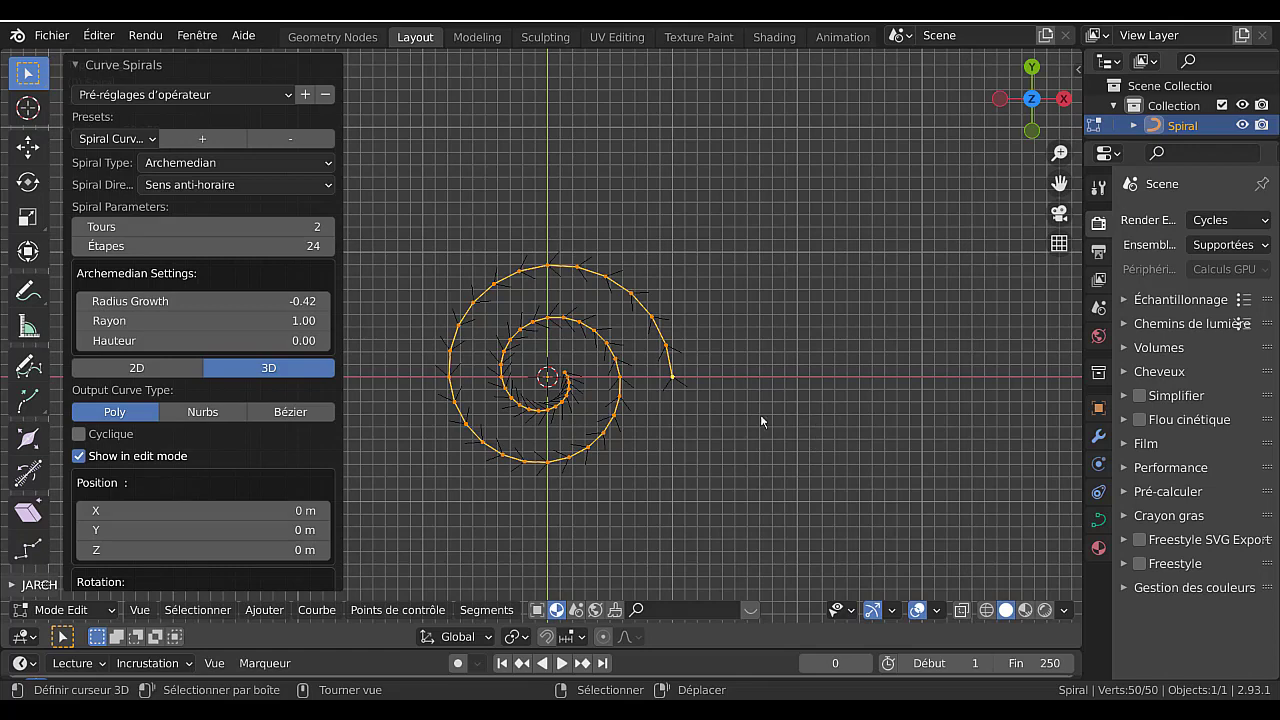
# Rotate the spiral 90° about the X axis so it stands upright in the front view.
pyautogui.write('rx')
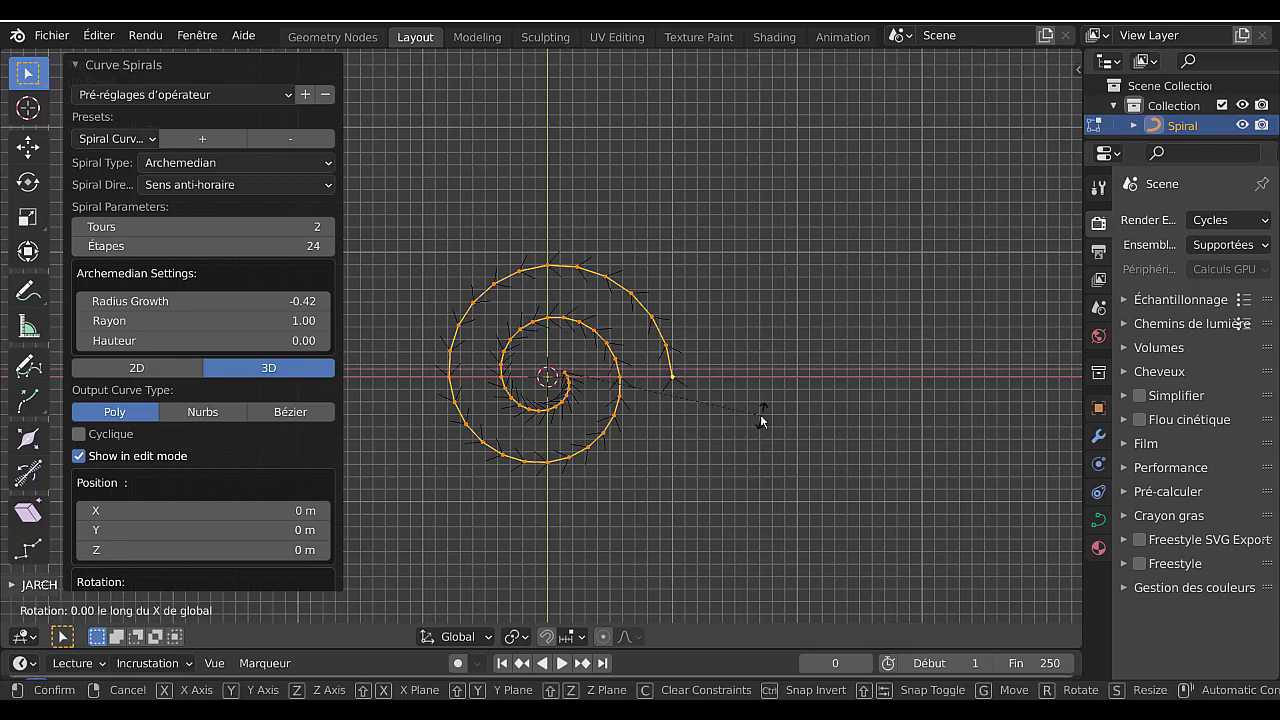
pyautogui.write('90')
pyautogui.press('Return')
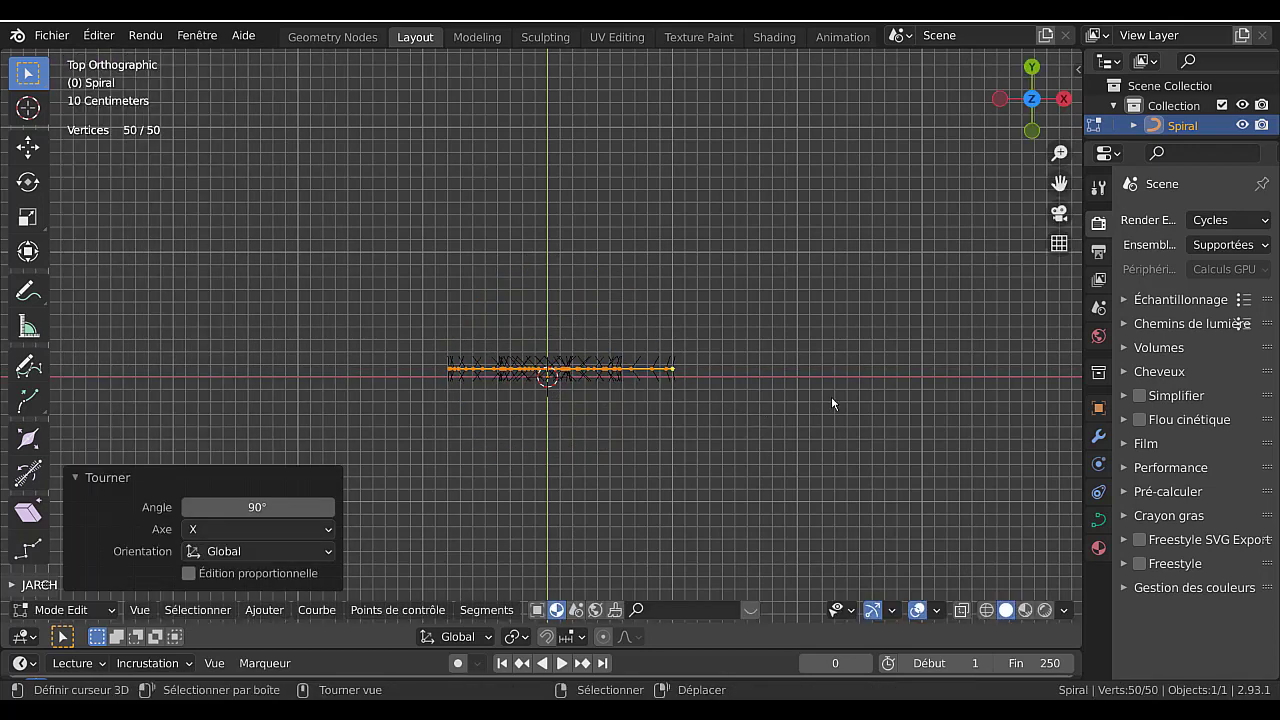
pyautogui.moveTo(835, 301); pyautogui.dragTo(837, 371, button='middle')
pyautogui.press('KP_1')
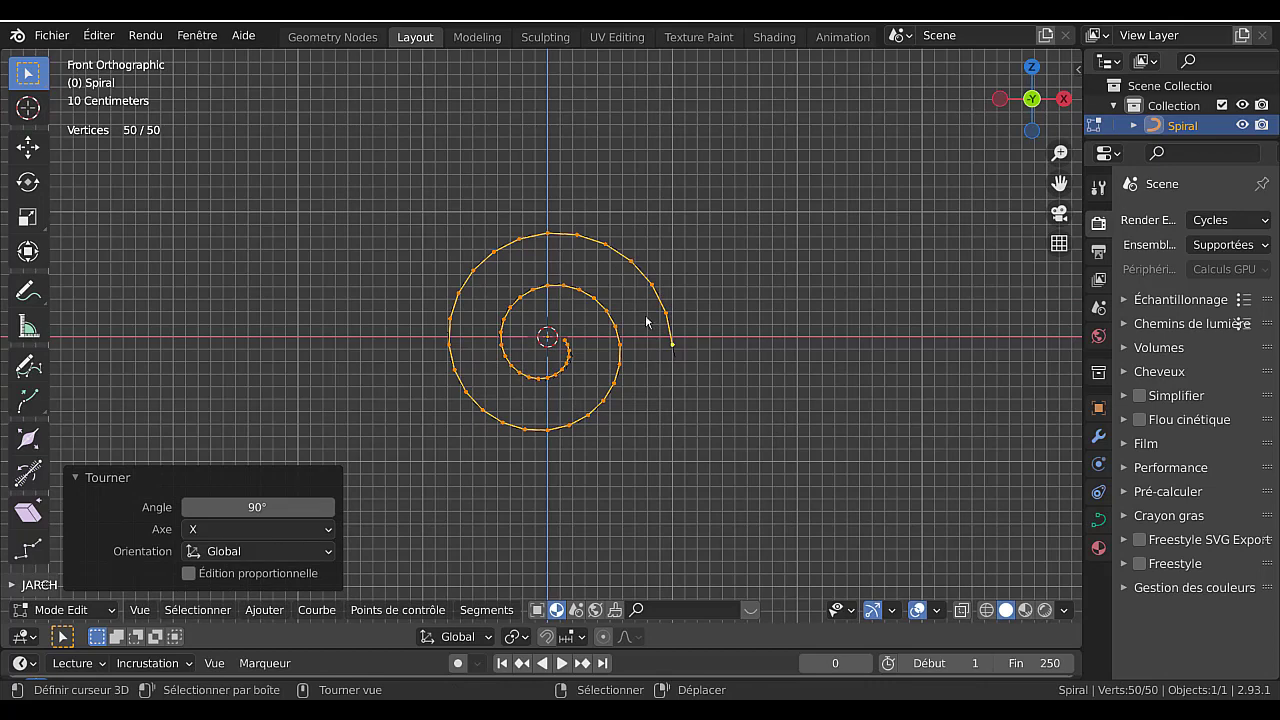
# Return the spiral to Object mode and add a 2 m mesh cube at the origin.
pyautogui.click(266, 611)
pyautogui.press('Tab')
pyautogui.click(274, 616)
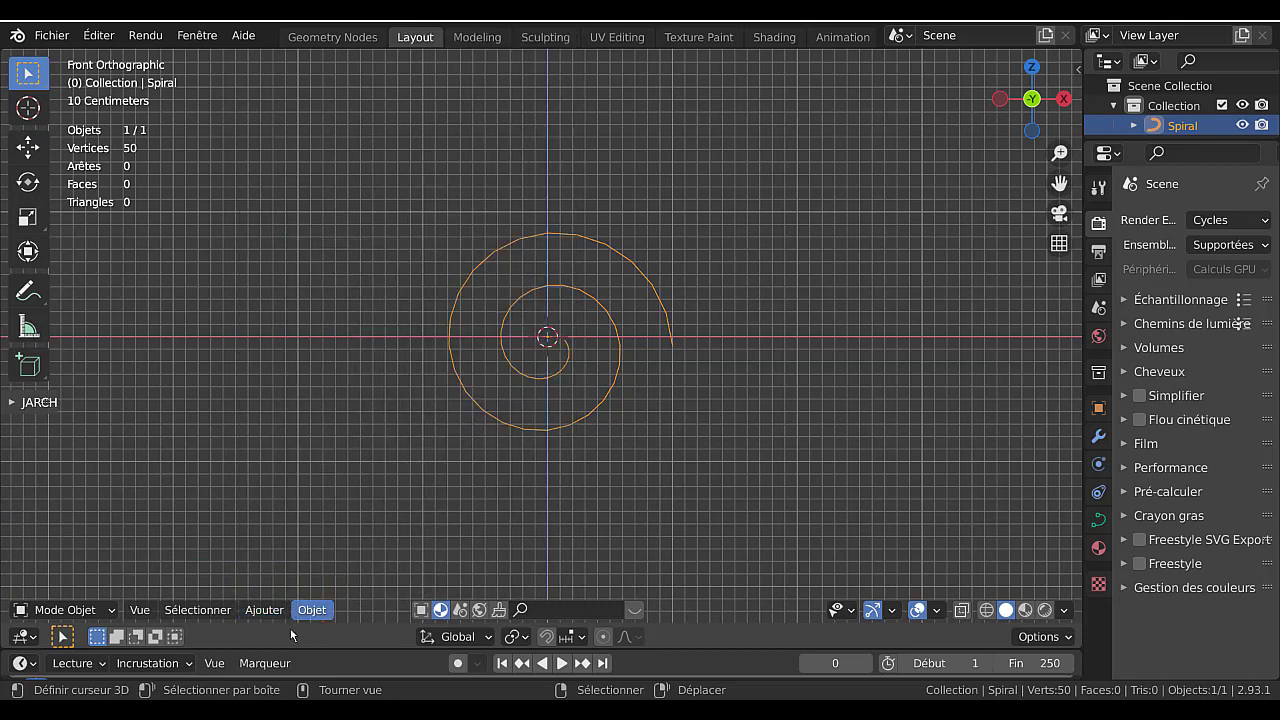
pyautogui.click(304, 615)
pyautogui.moveTo(266, 611)
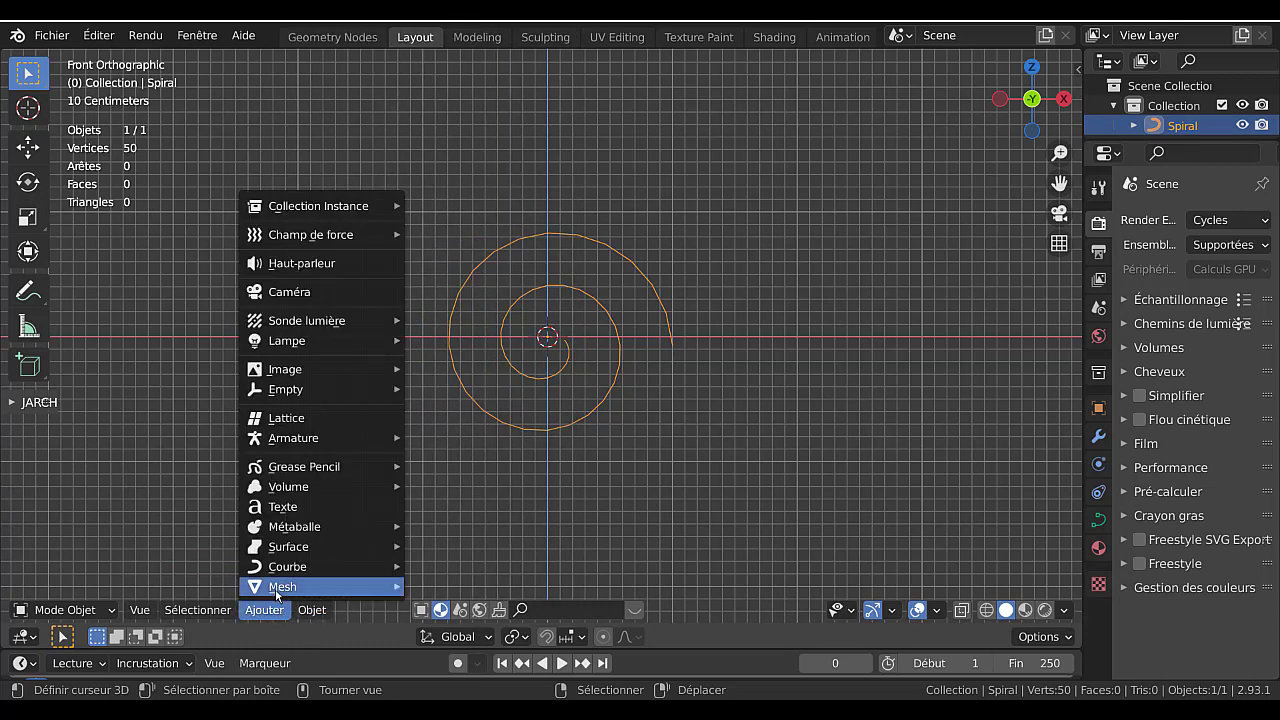
pyautogui.moveTo(280, 590)
pyautogui.scroll(3, 460, 62)
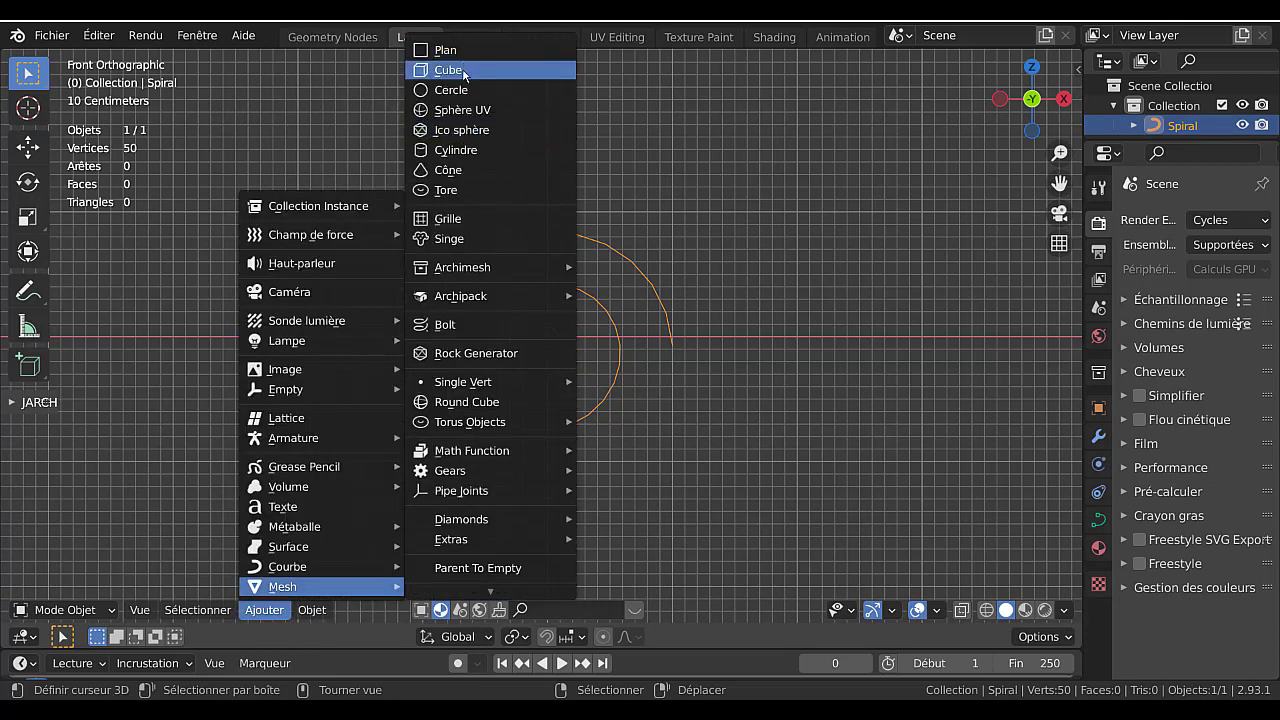
pyautogui.click(445, 71)
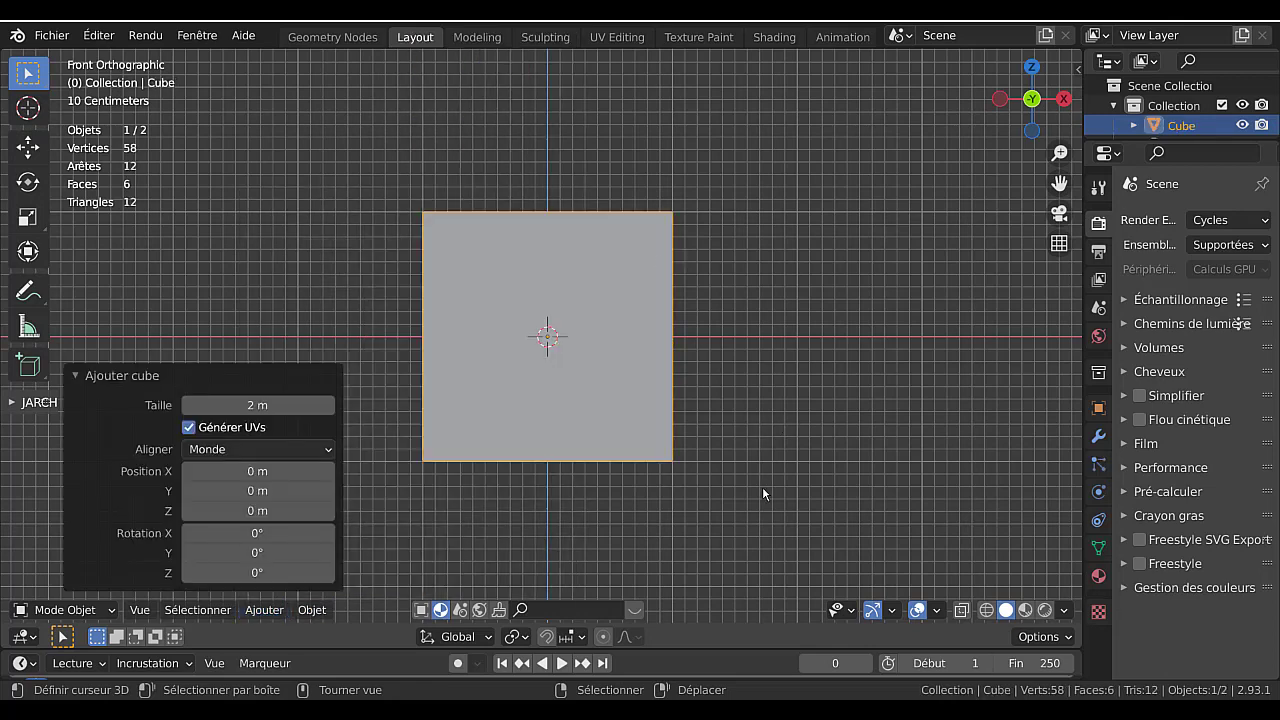
# In Edit mode, flatten the cube to a scale of 0.084 along Z and stretch it by 4.119 along X.
pyautogui.press('Tab')
pyautogui.press('s')
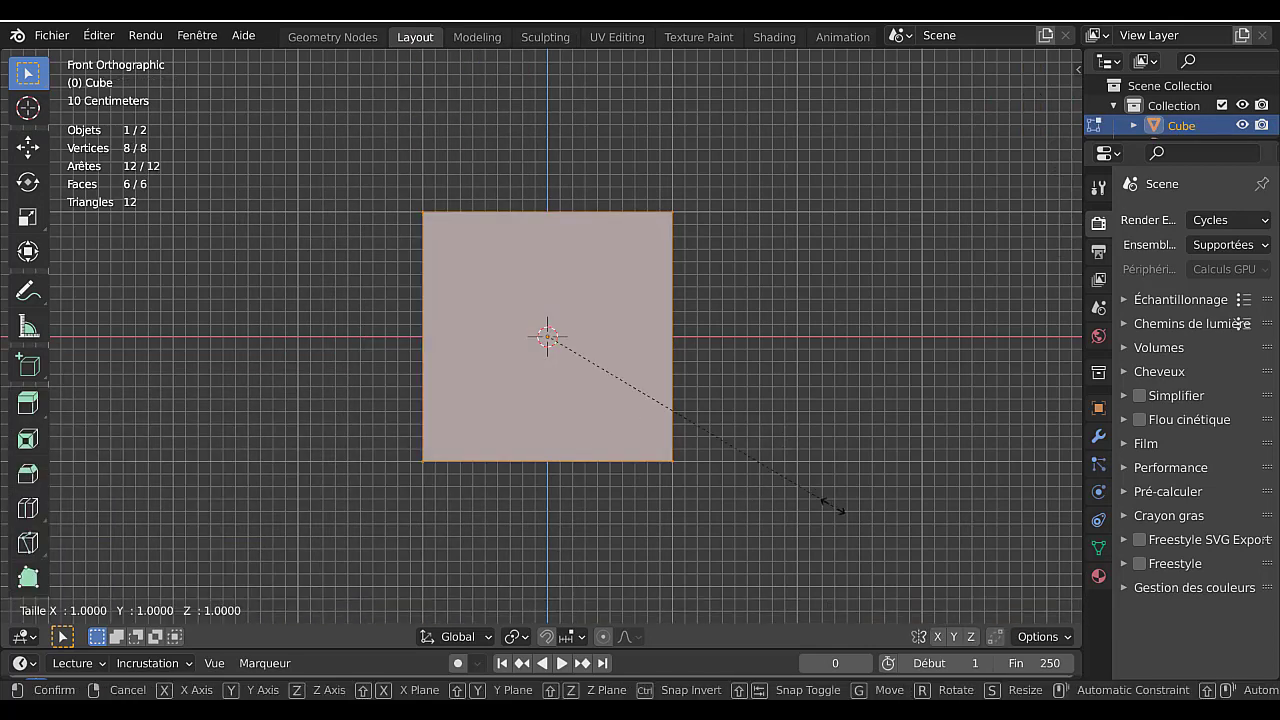
pyautogui.press('z')
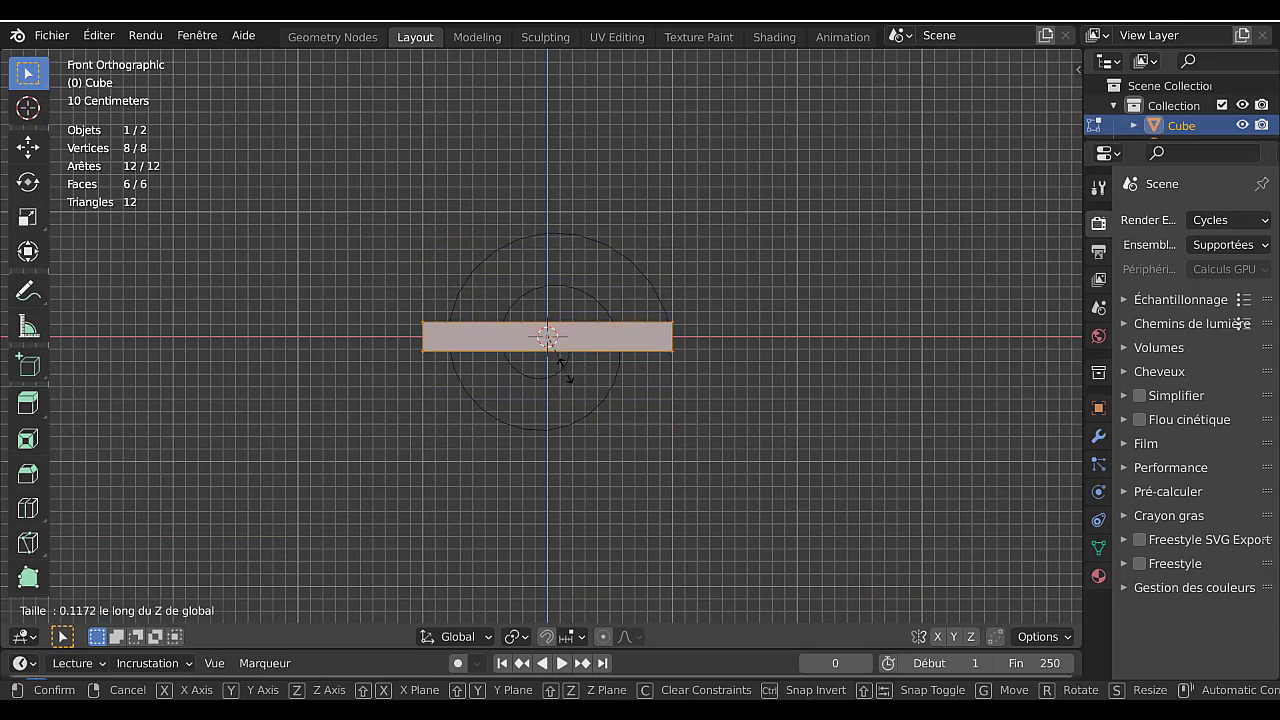
pyautogui.click(555, 360)
pyautogui.moveTo(668, 398); pyautogui.dragTo(646, 452, button='middle')
pyautogui.press('s')
pyautogui.press('x')
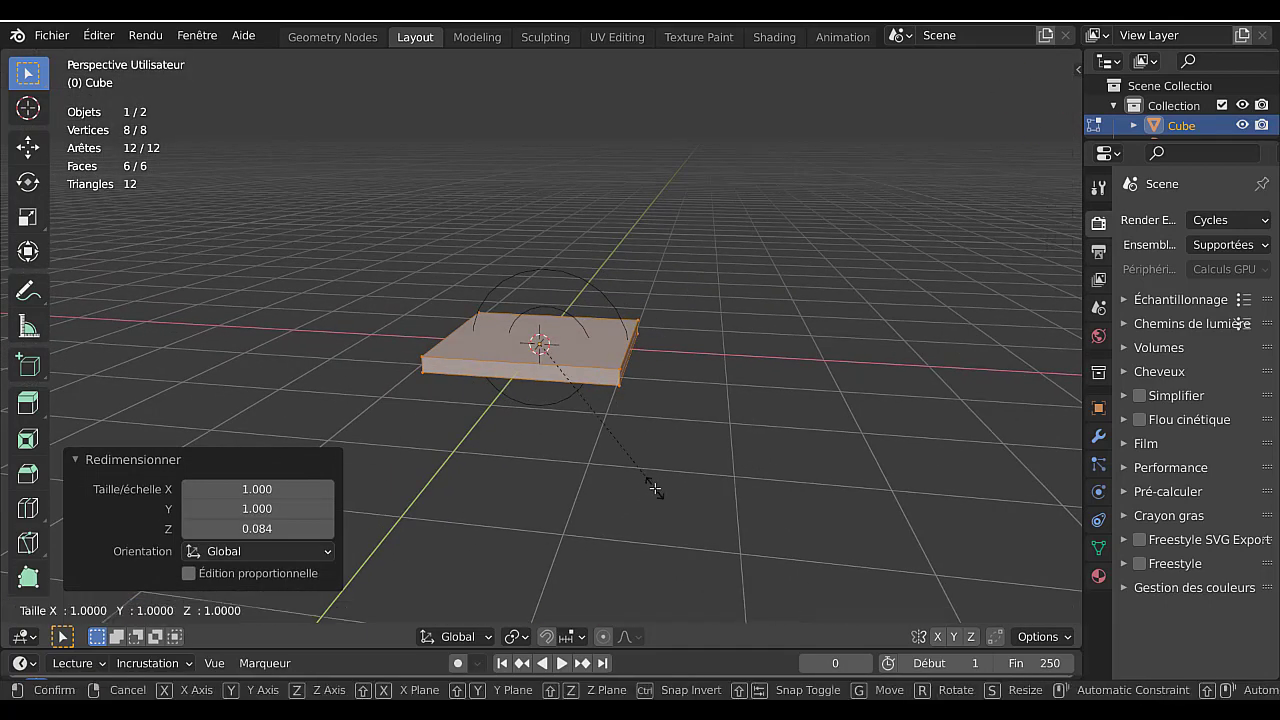
pyautogui.click(225, 497)
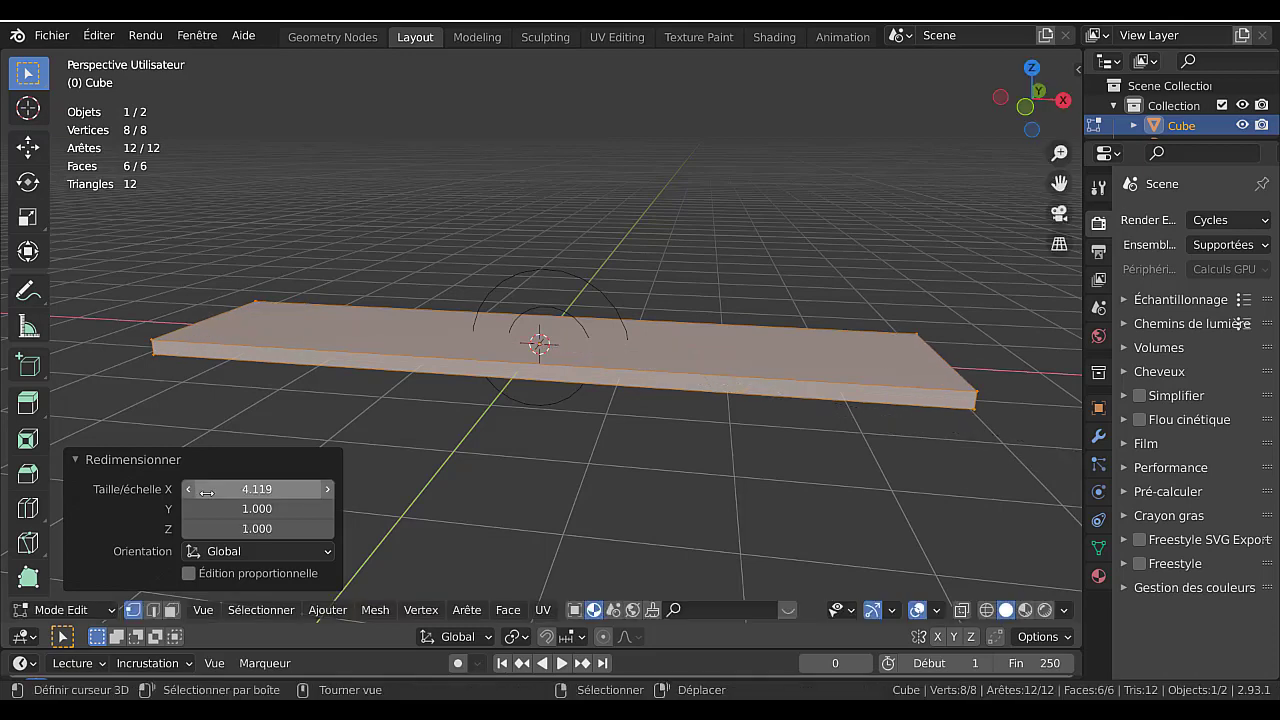
# Select the bottom edge at the slab's negative X end and move it -1.3374 m along Z.
pyautogui.press('KP_7')
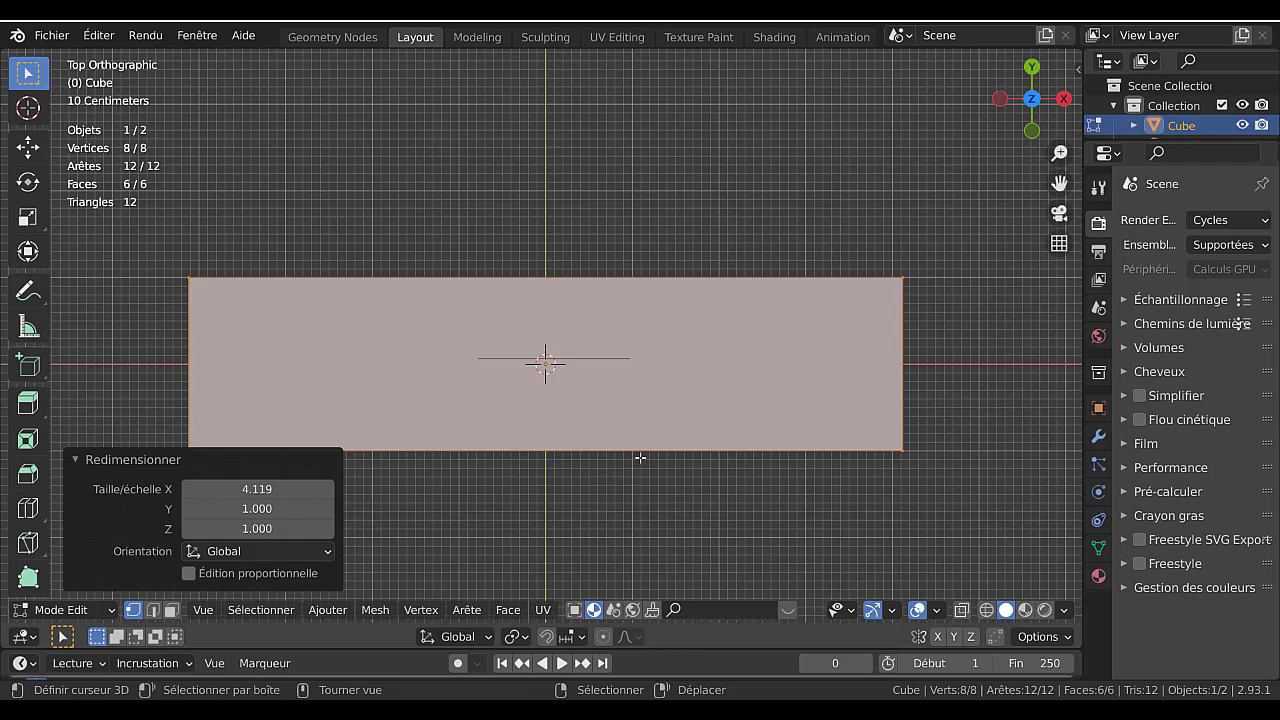
pyautogui.moveTo(640, 457); pyautogui.dragTo(645, 370, button='middle')
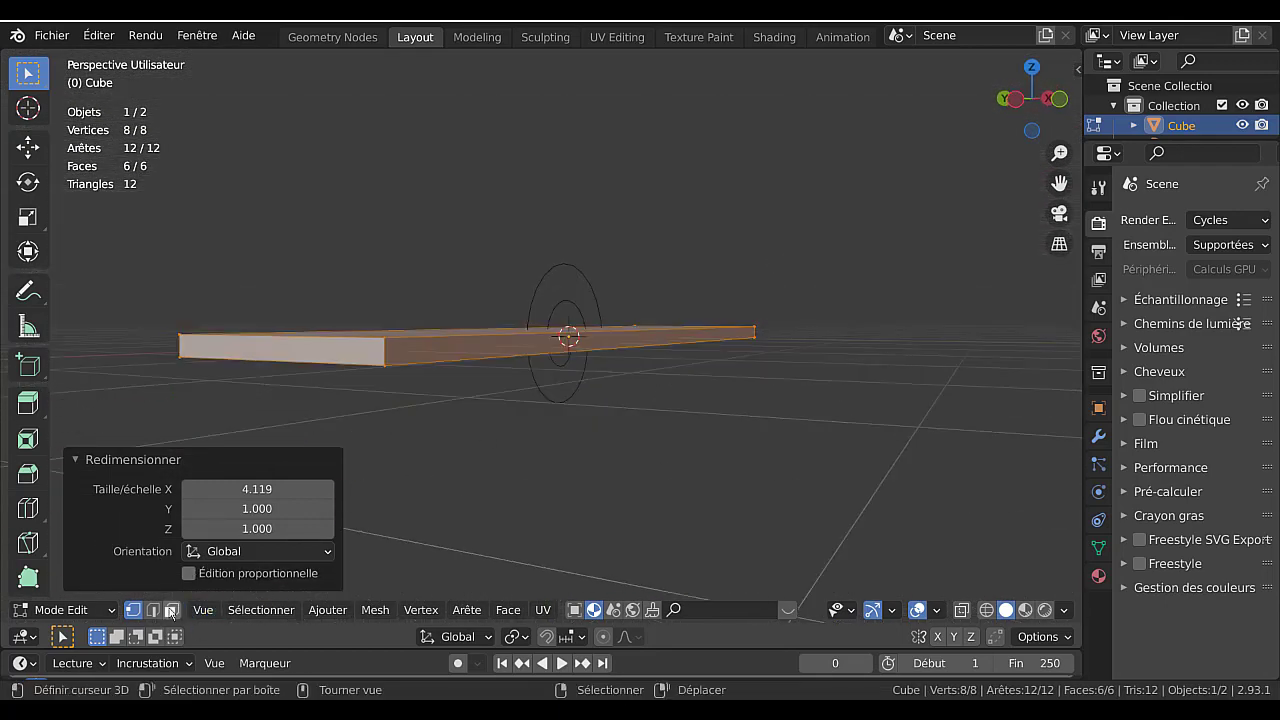
pyautogui.click(152, 610)
pyautogui.click(301, 364)
pyautogui.moveTo(418, 432); pyautogui.dragTo(523, 457, button='middle')
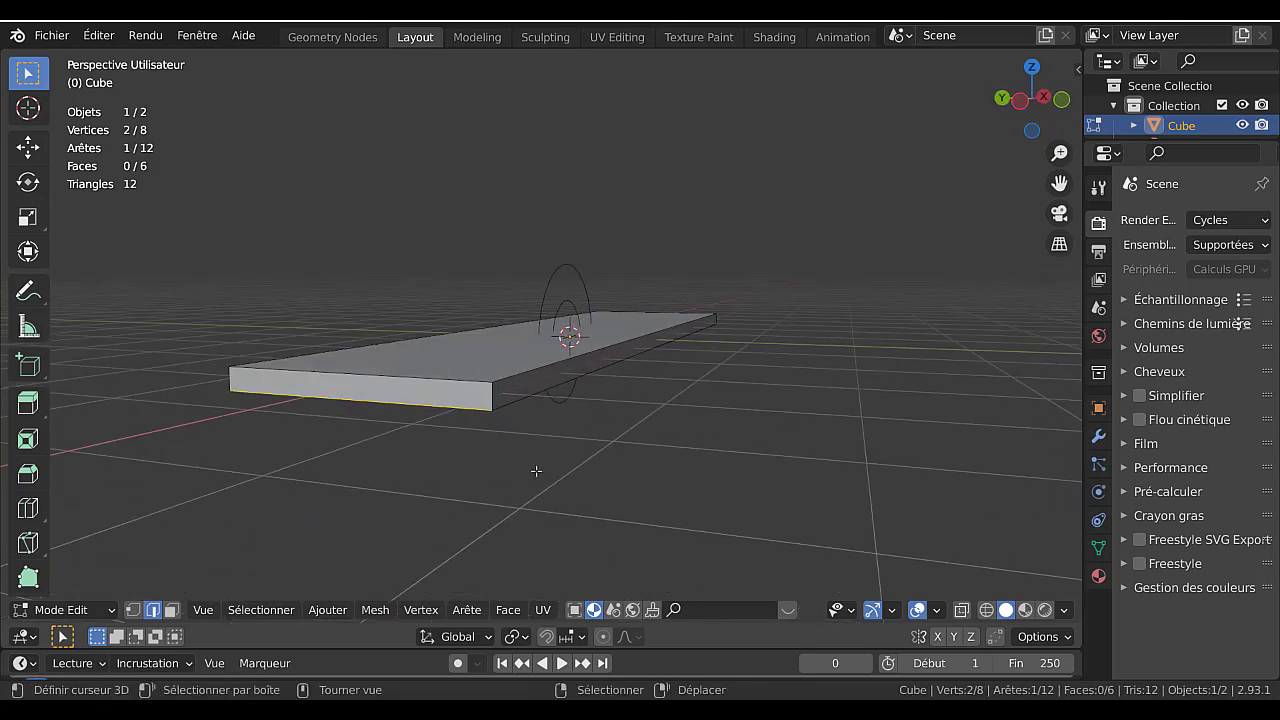
pyautogui.press('e')
pyautogui.press('z')
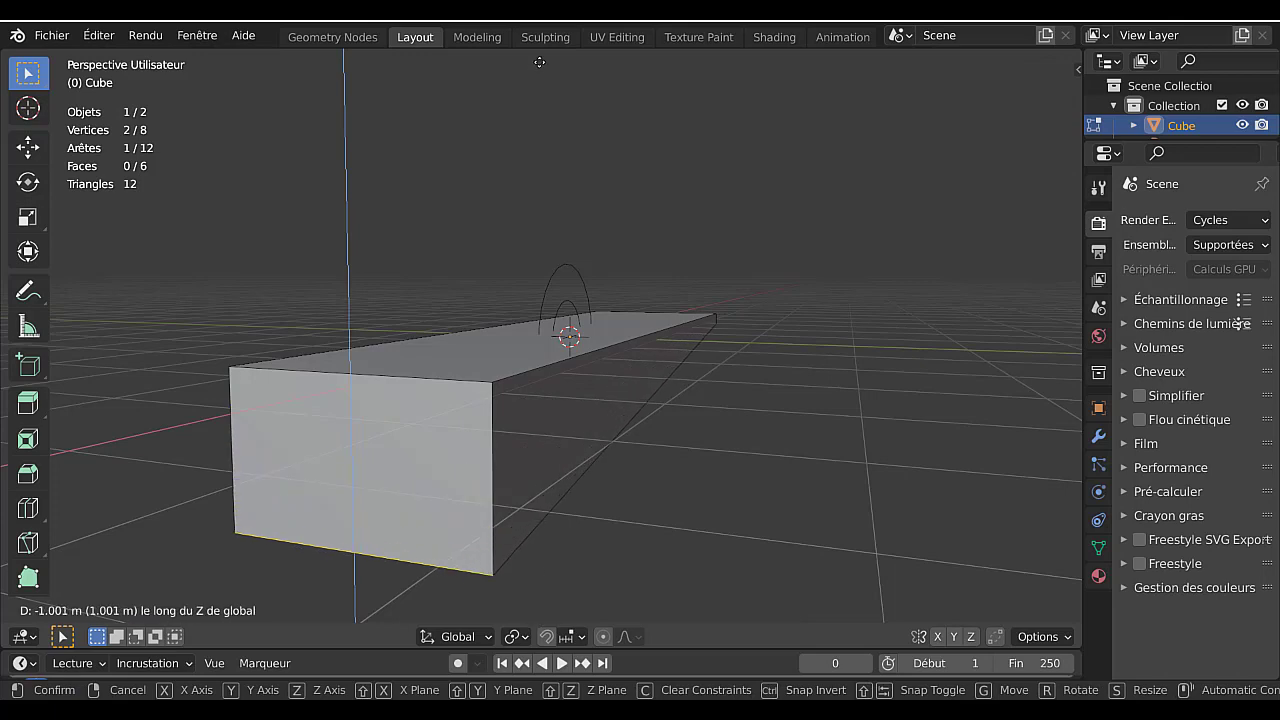
pyautogui.click(543, 104)
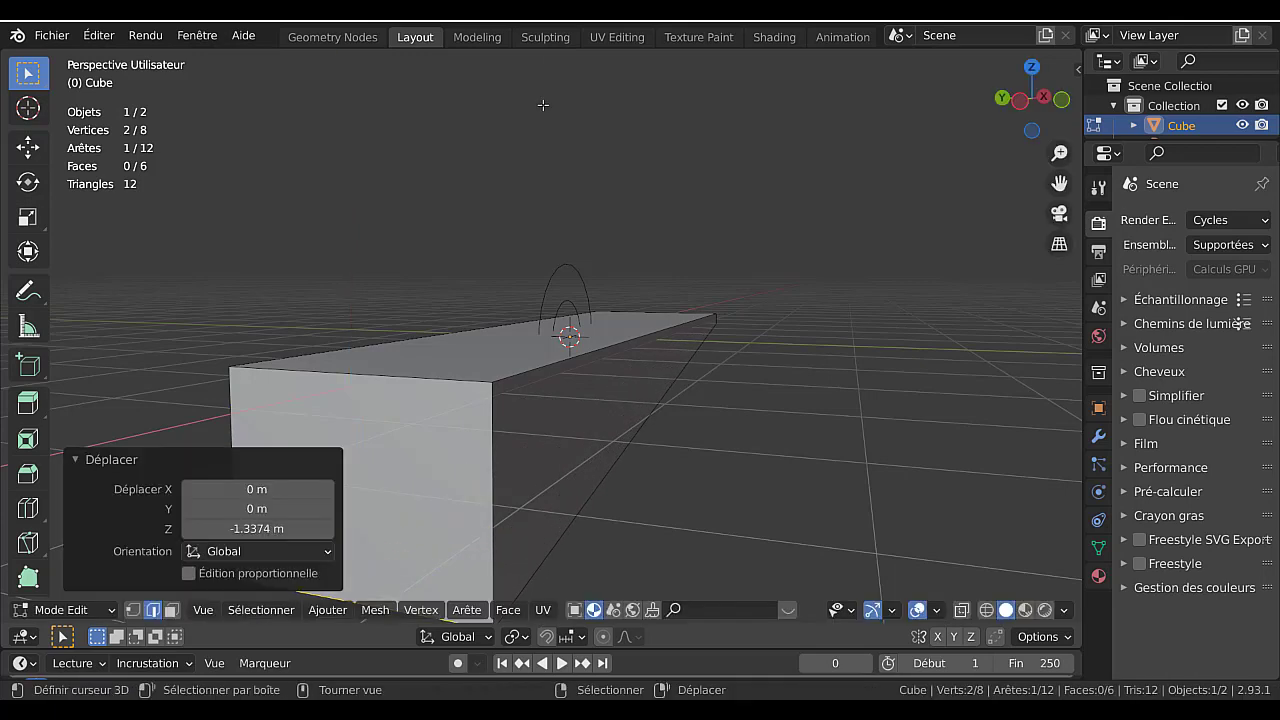
# Raise the lowered end edge about 0.27 m along Z and return to Object mode to check the wedge.
pyautogui.moveTo(543, 104); pyautogui.dragTo(470, 370, button='middle')
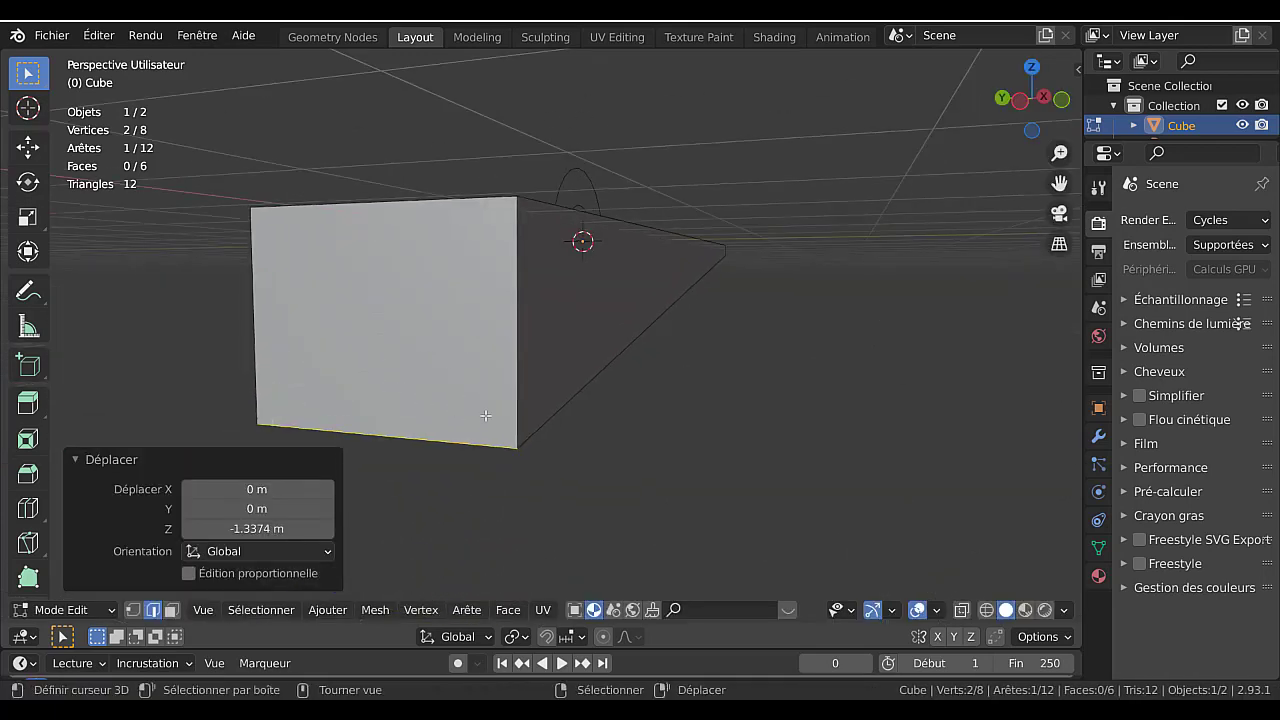
pyautogui.press('g')
pyautogui.press('z')
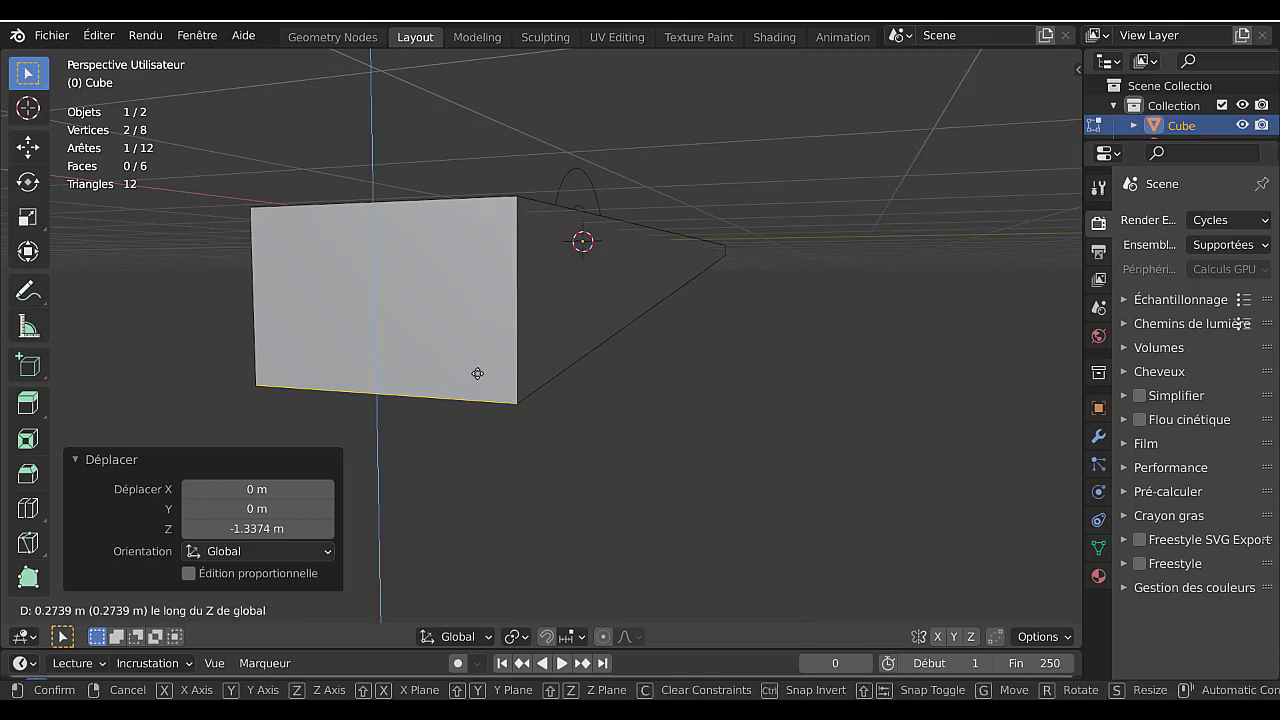
pyautogui.click(477, 373)
pyautogui.press('Tab')
pyautogui.moveTo(554, 354); pyautogui.dragTo(214, 344, button='middle')
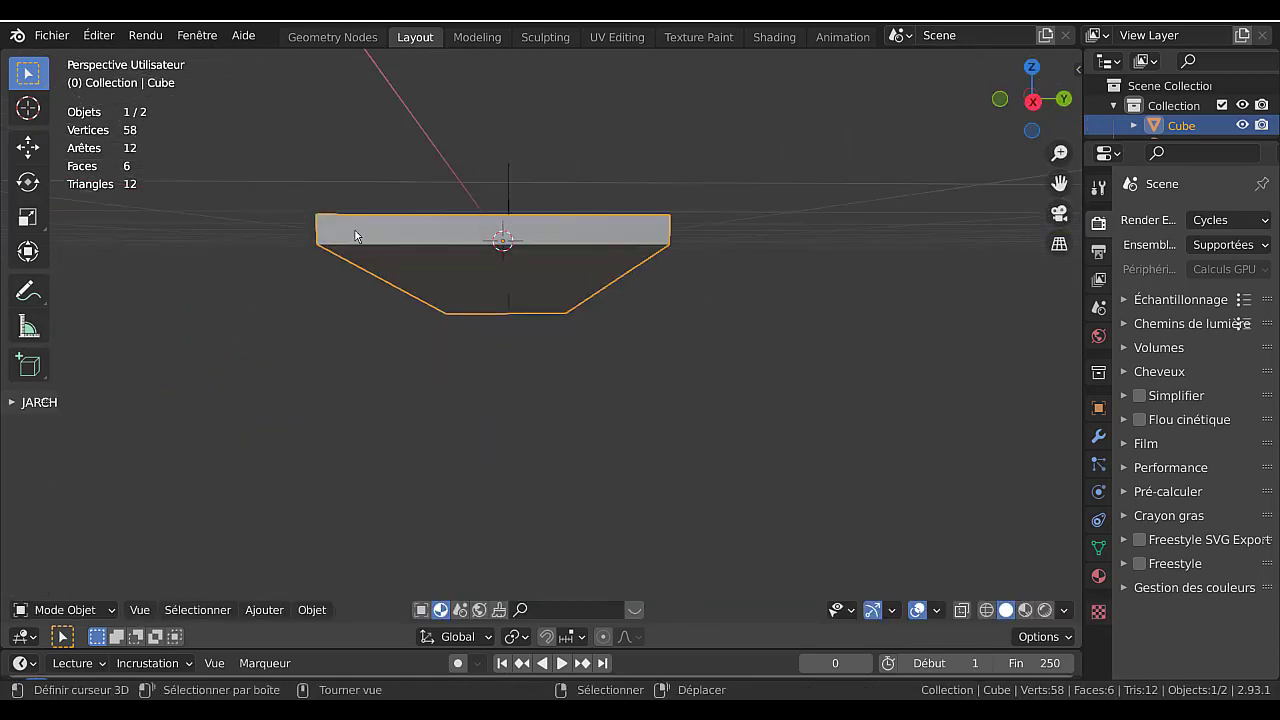
# In Edit mode, place the 3D cursor by the thin positive X end face, then scale that face about 1.83 along Y.
pyautogui.press('Tab')
pyautogui.moveTo(423, 244); pyautogui.dragTo(228, 546, button='middle')
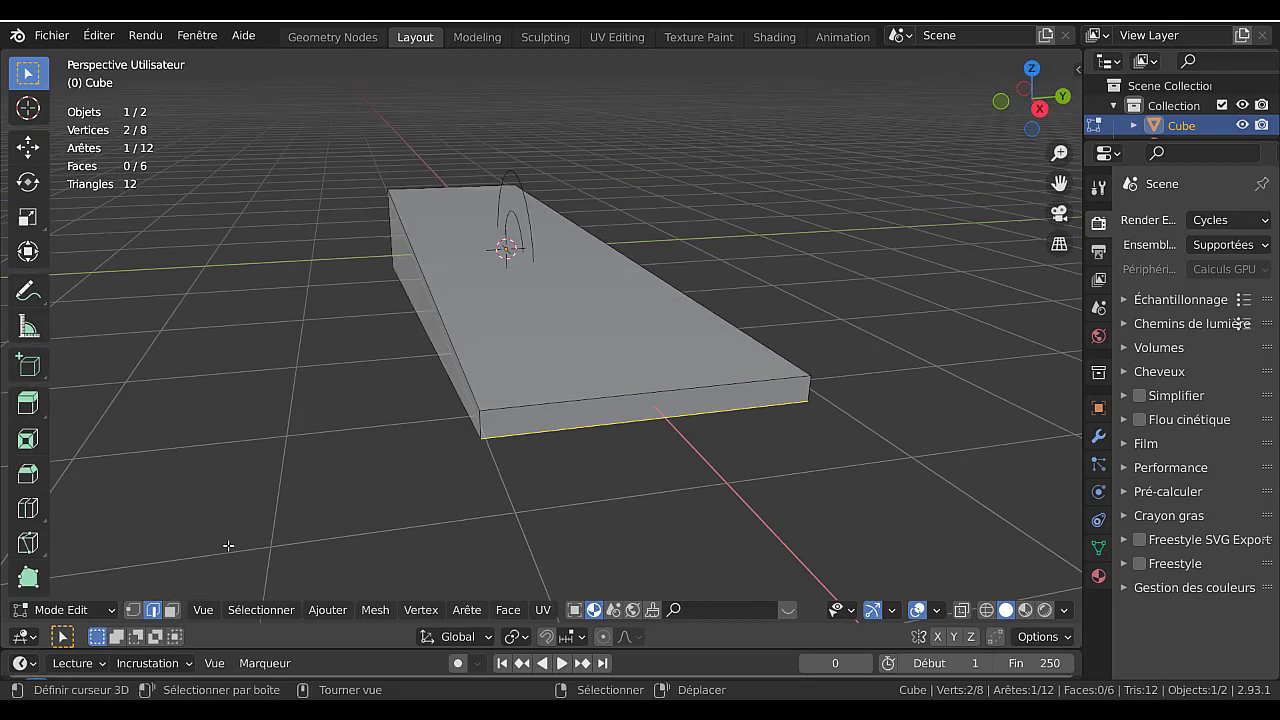
pyautogui.click(171, 610)
pyautogui.keyDown('shift'); pyautogui.rightClick(616, 422); pyautogui.keyUp('shift')
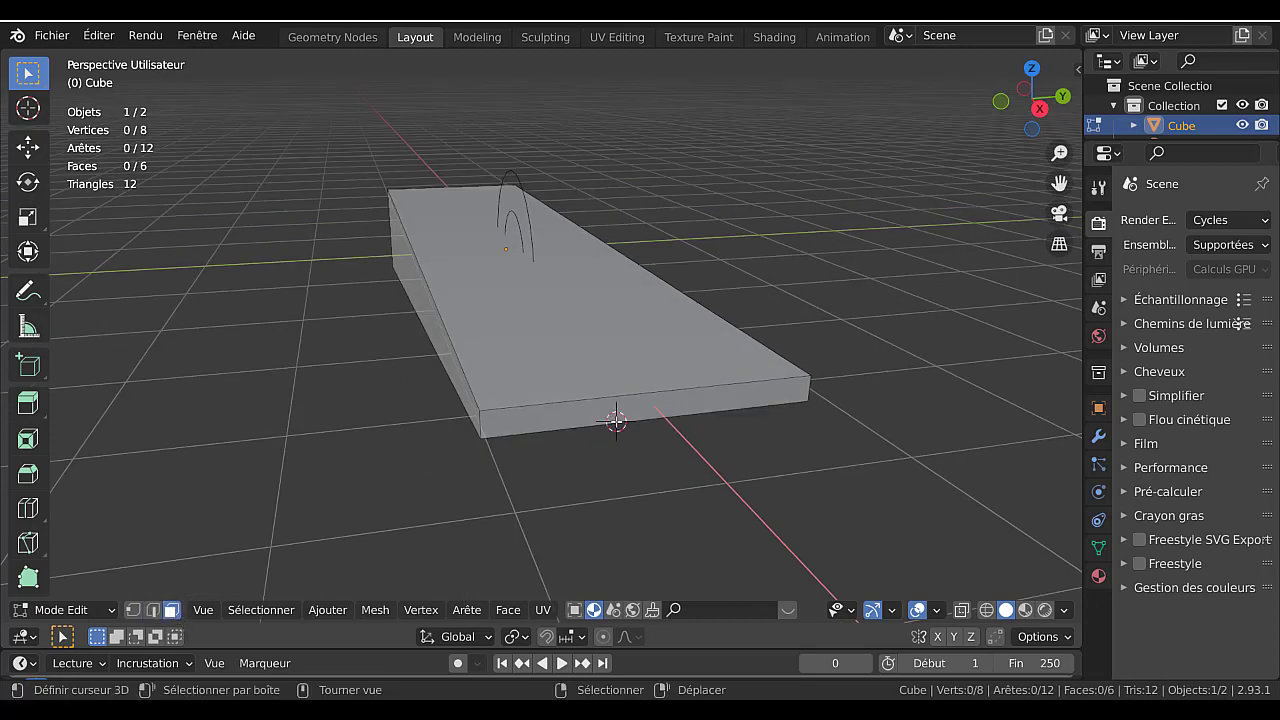
pyautogui.click(616, 422)
pyautogui.moveTo(614, 417); pyautogui.dragTo(621, 450, button='middle')
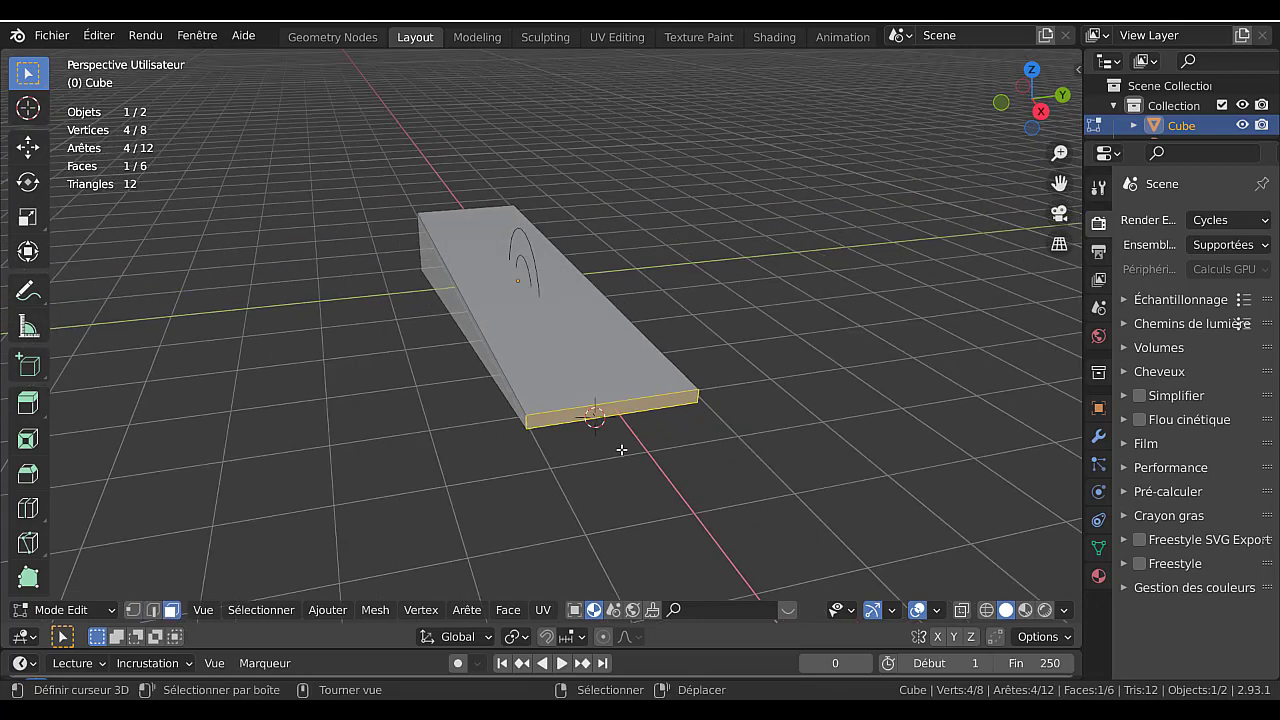
pyautogui.press('s')
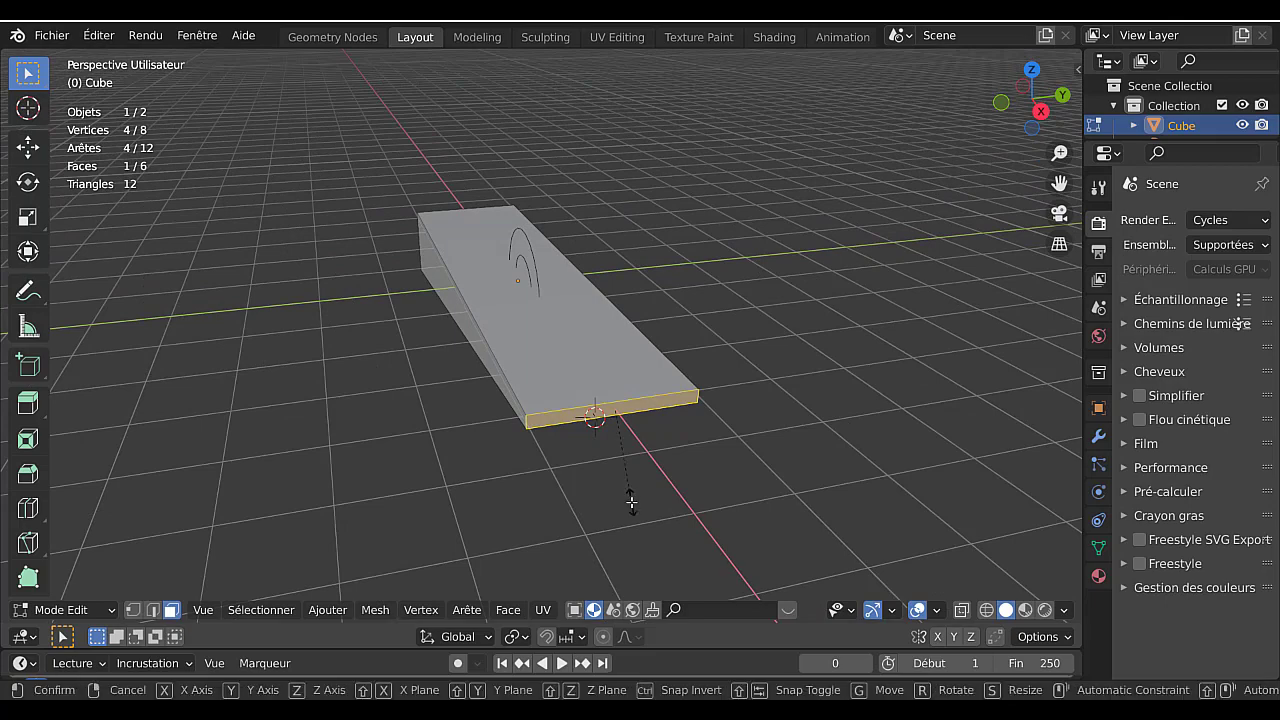
pyautogui.press('y')
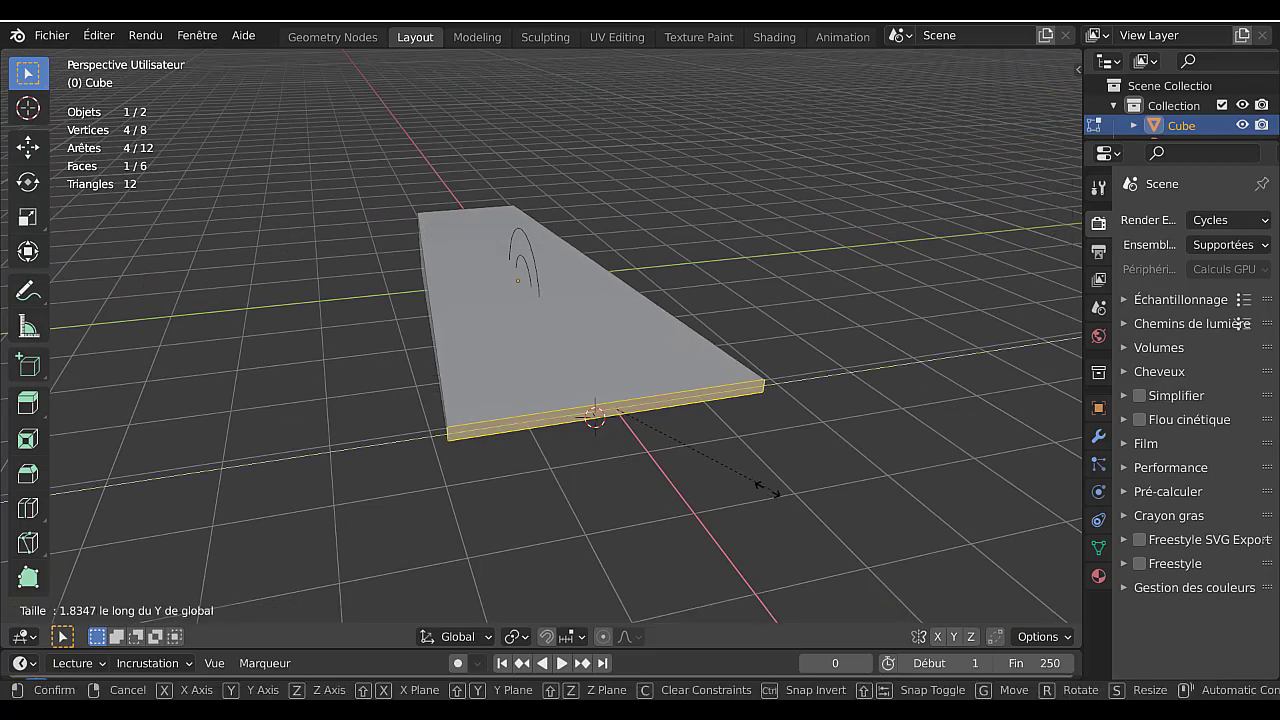
pyautogui.click(766, 486)
# Extrude the widened end face outward by 0.31017 m.
pyautogui.moveTo(722, 482); pyautogui.dragTo(769, 409, button='middle')
pyautogui.press('e')
pyautogui.click(793, 408)
pyautogui.scroll(3, 742, 406)
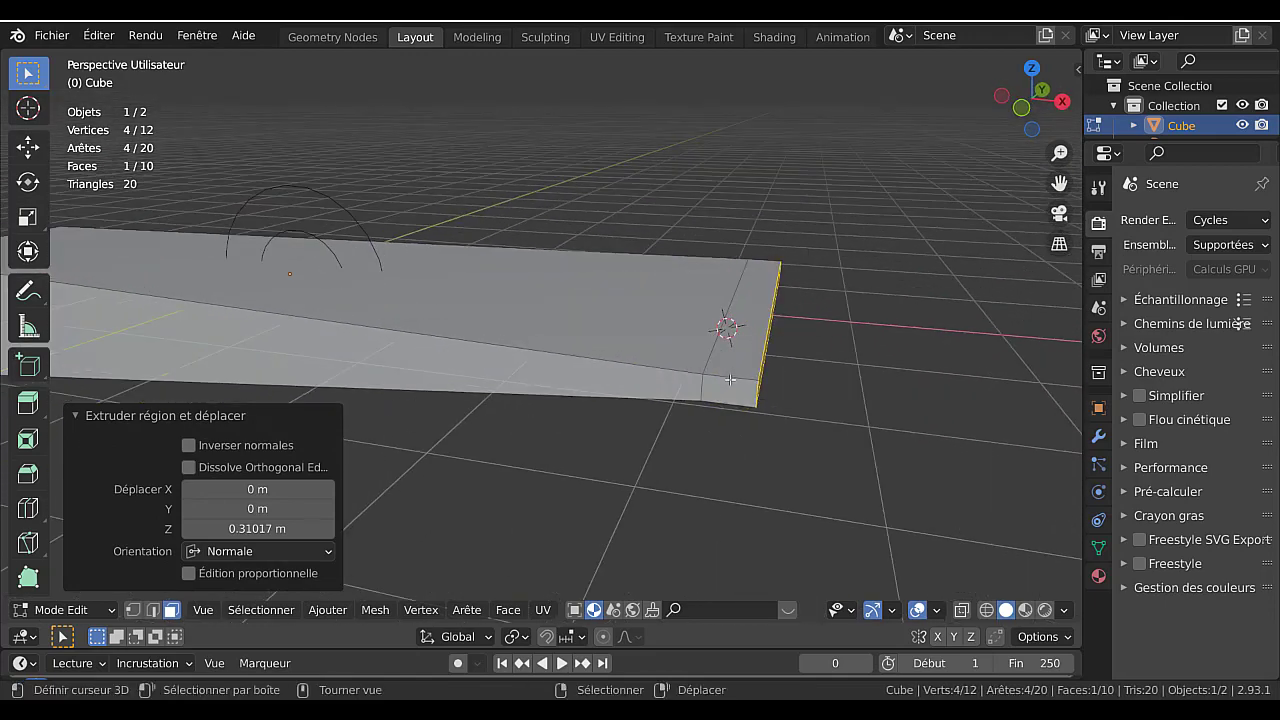
# Add one centred loop cut around the extruded end strip and scale it 2.22 along Z.
pyautogui.hotkey('ctrl', 'r')
pyautogui.click(731, 380)
pyautogui.rightClick(769, 438)
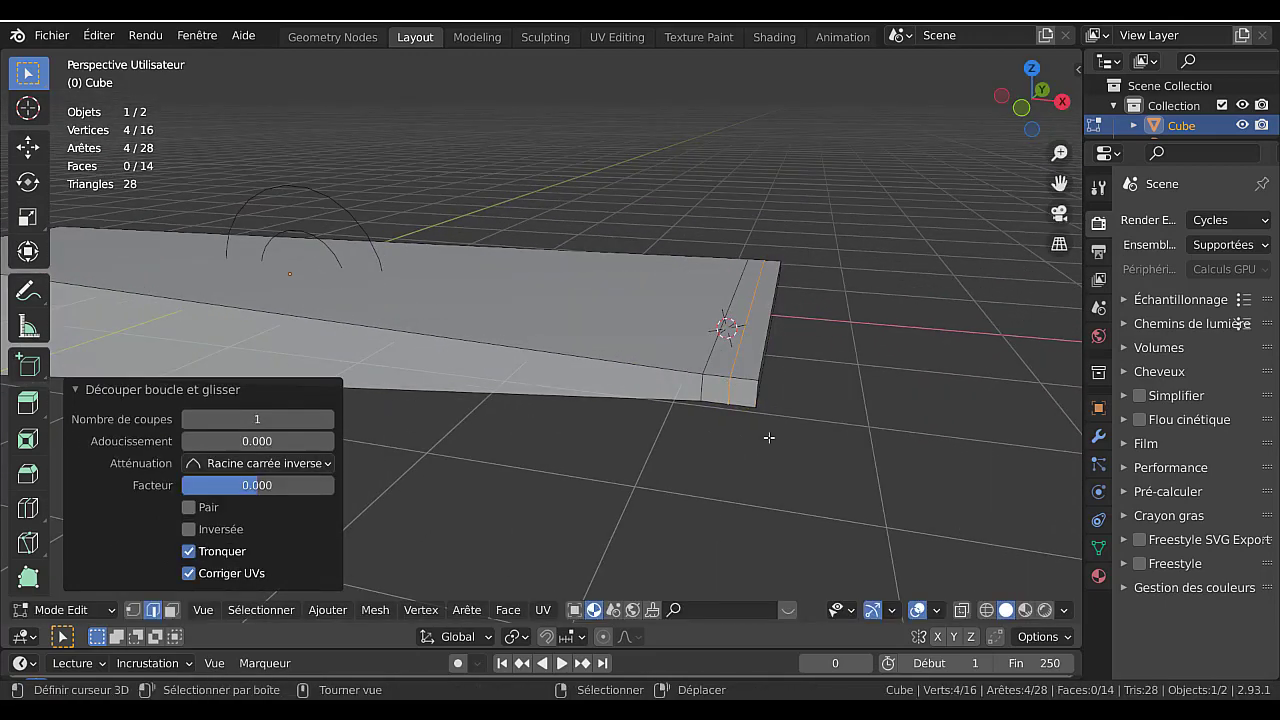
pyautogui.moveTo(769, 438); pyautogui.dragTo(758, 452, button='middle')
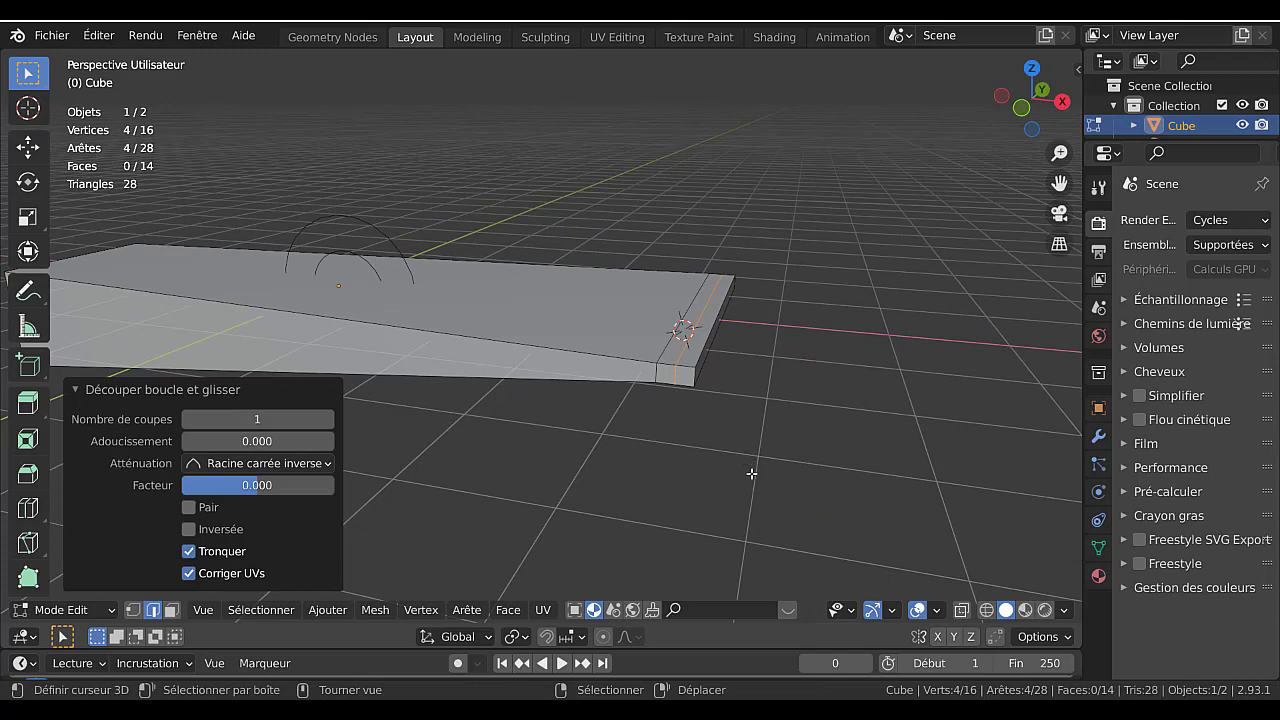
pyautogui.press('s')
pyautogui.press('z')
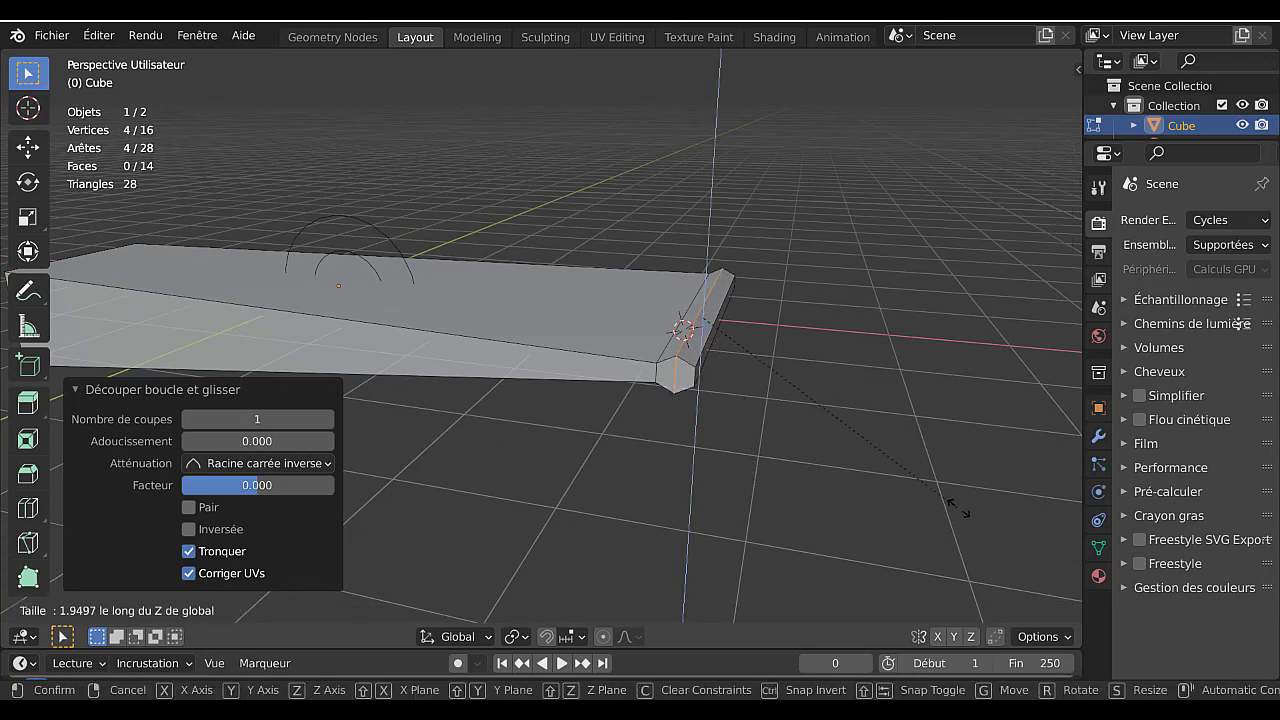
pyautogui.click(1006, 506)
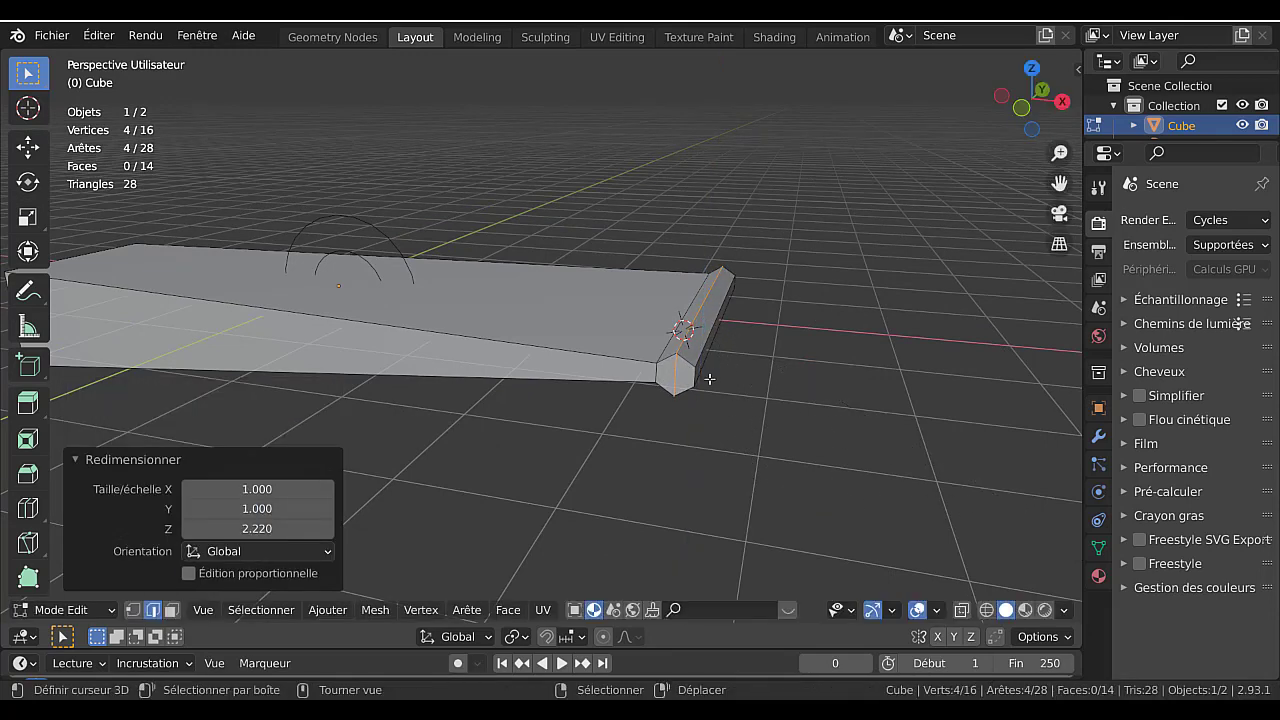
# Add 17 evenly spaced loop cuts along the neck wedge's length and return to Object mode.
pyautogui.moveTo(620, 417); pyautogui.dragTo(862, 458, button='middle')
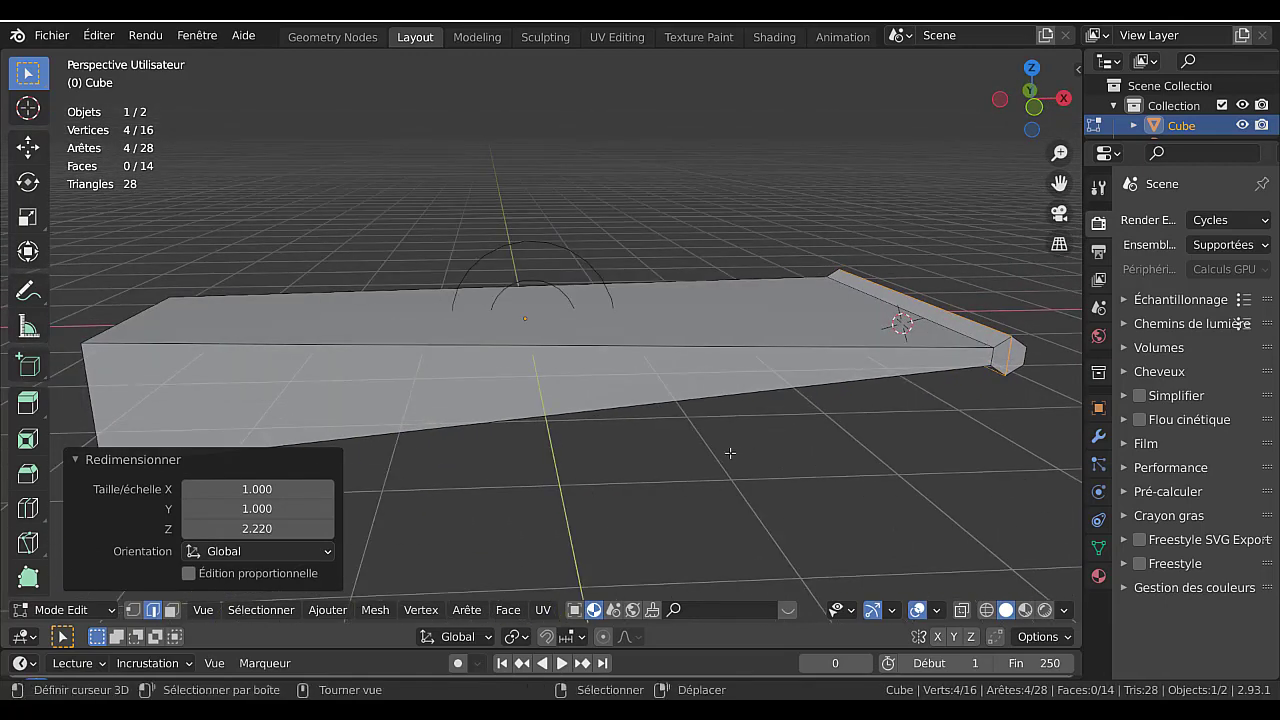
pyautogui.moveTo(729, 451); pyautogui.dragTo(716, 453, button='middle')
pyautogui.hotkey('ctrl', 'r')
pyautogui.scroll(19, 633, 371)
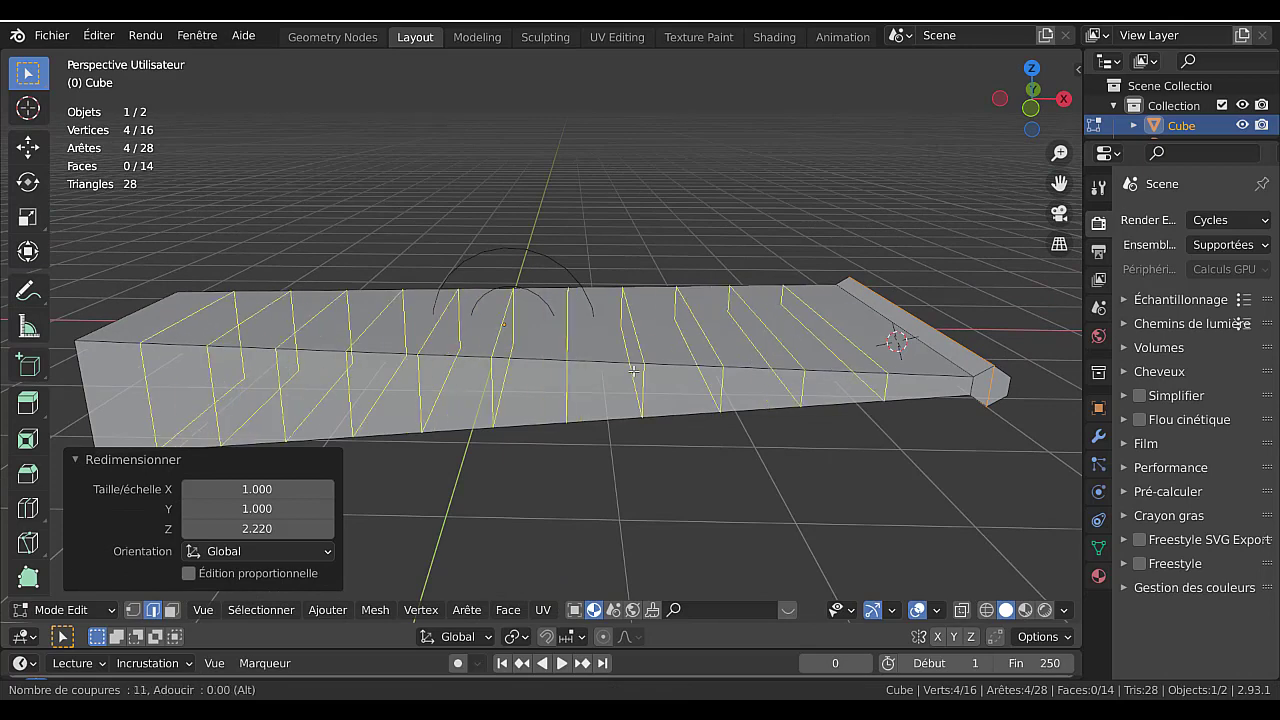
pyautogui.scroll(-2, 633, 371)
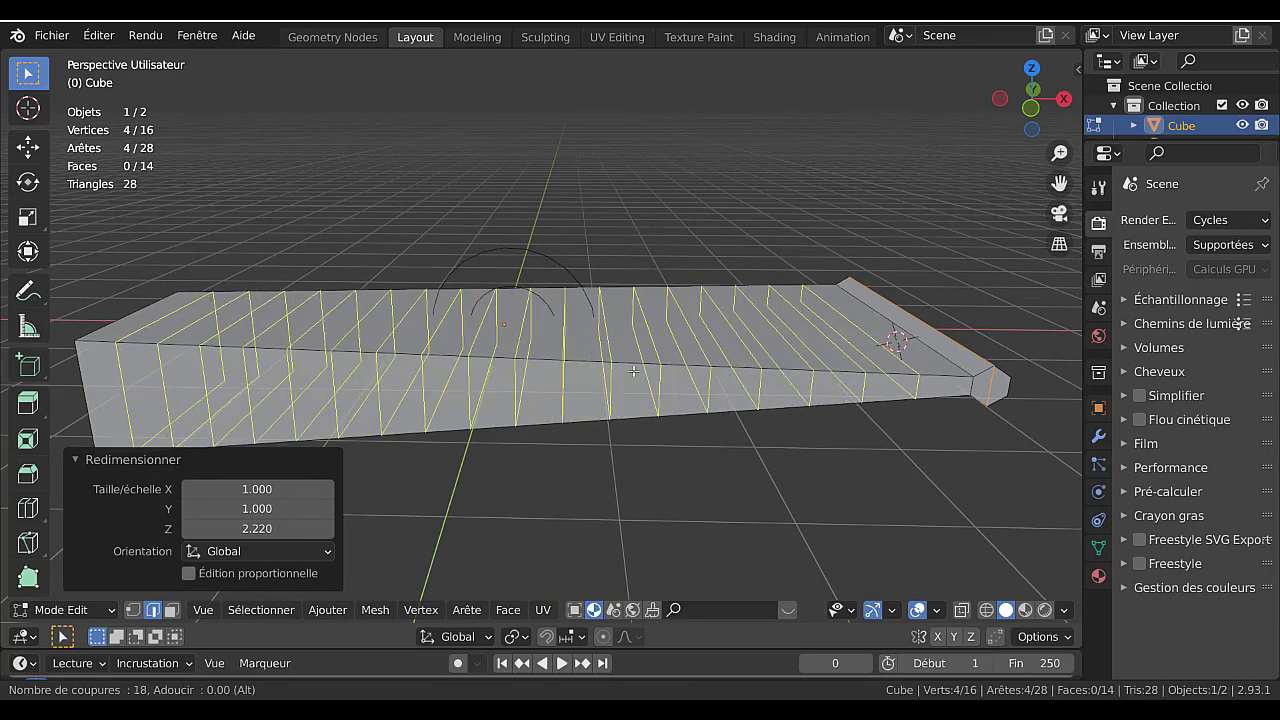
pyautogui.scroll(-1, 633, 371)
pyautogui.click(633, 371)
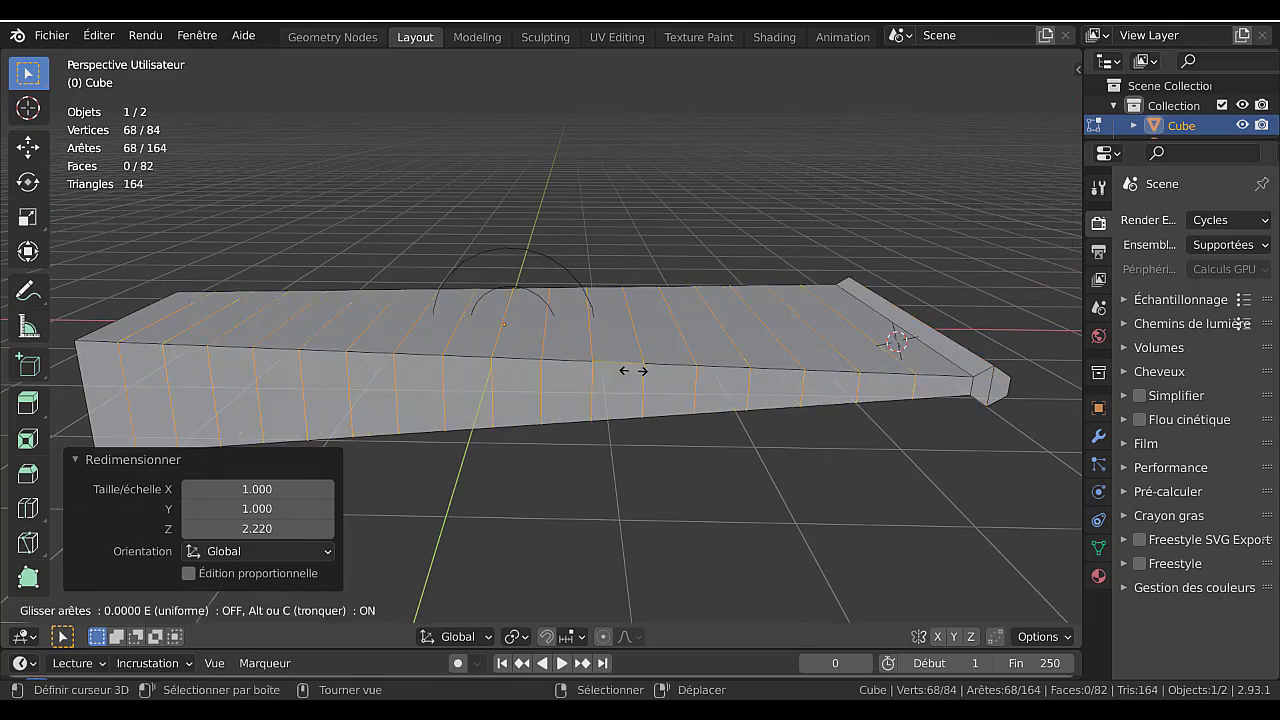
pyautogui.rightClick(629, 371)
pyautogui.moveTo(629, 371); pyautogui.dragTo(730, 400, button='middle')
pyautogui.press('Tab')
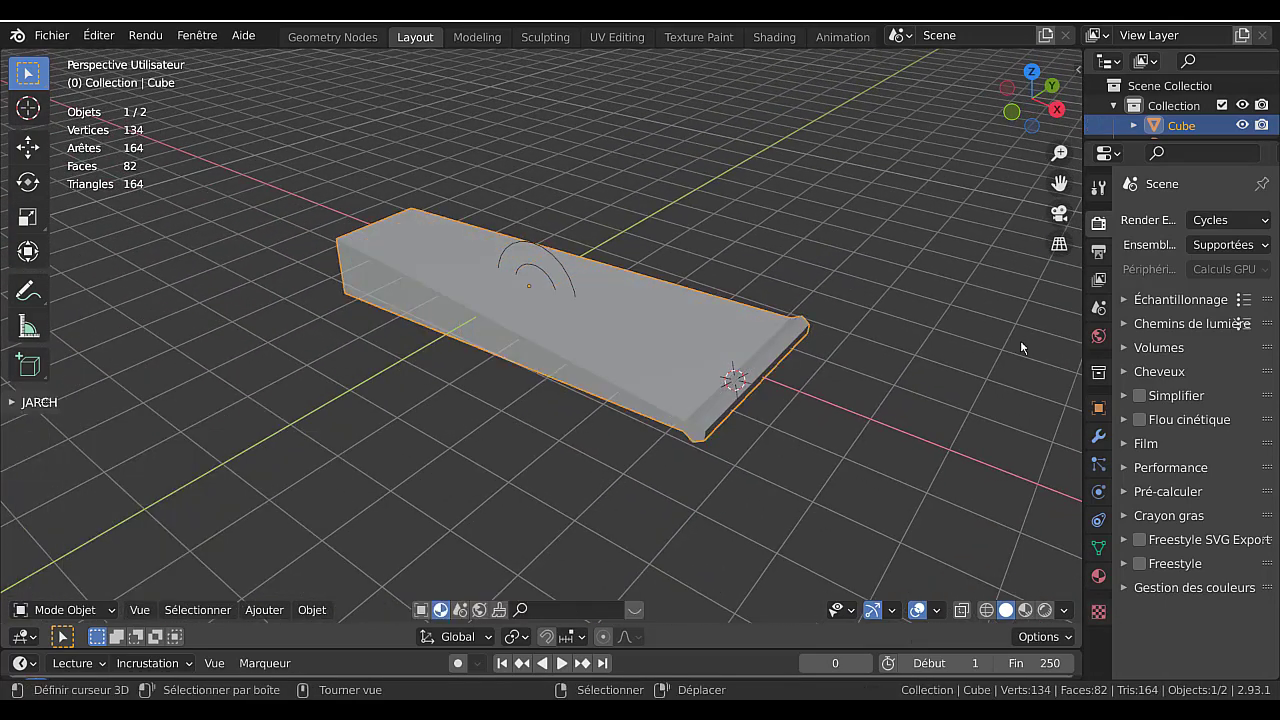
# Add a Curve modifier to the cube with Spiral as its curve object and X as the deformation axis.
pyautogui.moveTo(1082, 347); pyautogui.dragTo(881, 347)
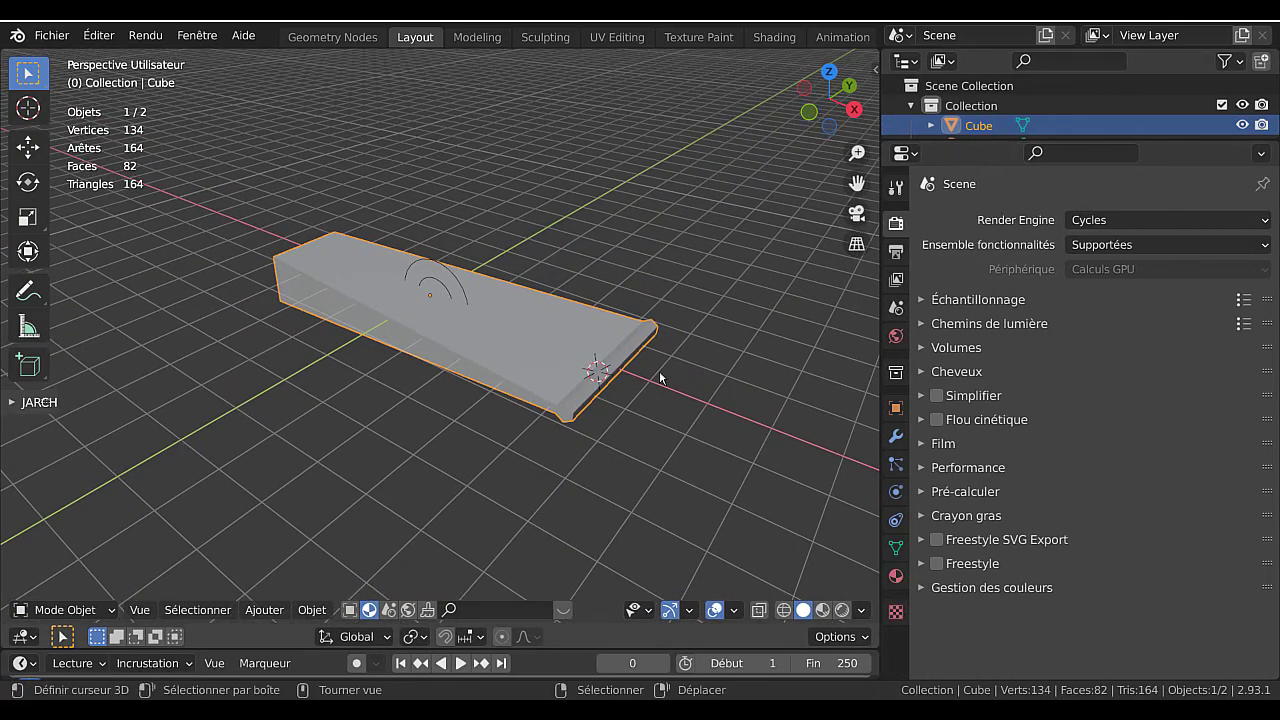
pyautogui.click(1120, 219)
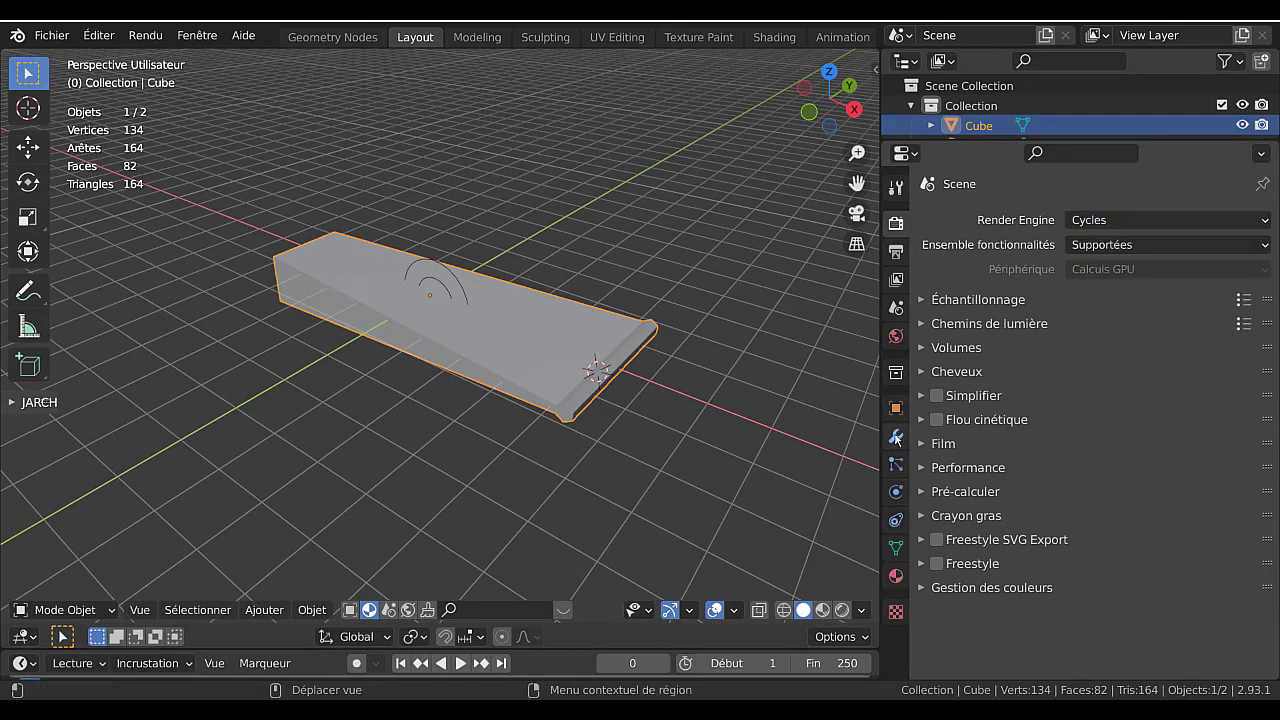
pyautogui.click(896, 438)
pyautogui.click(1079, 221)
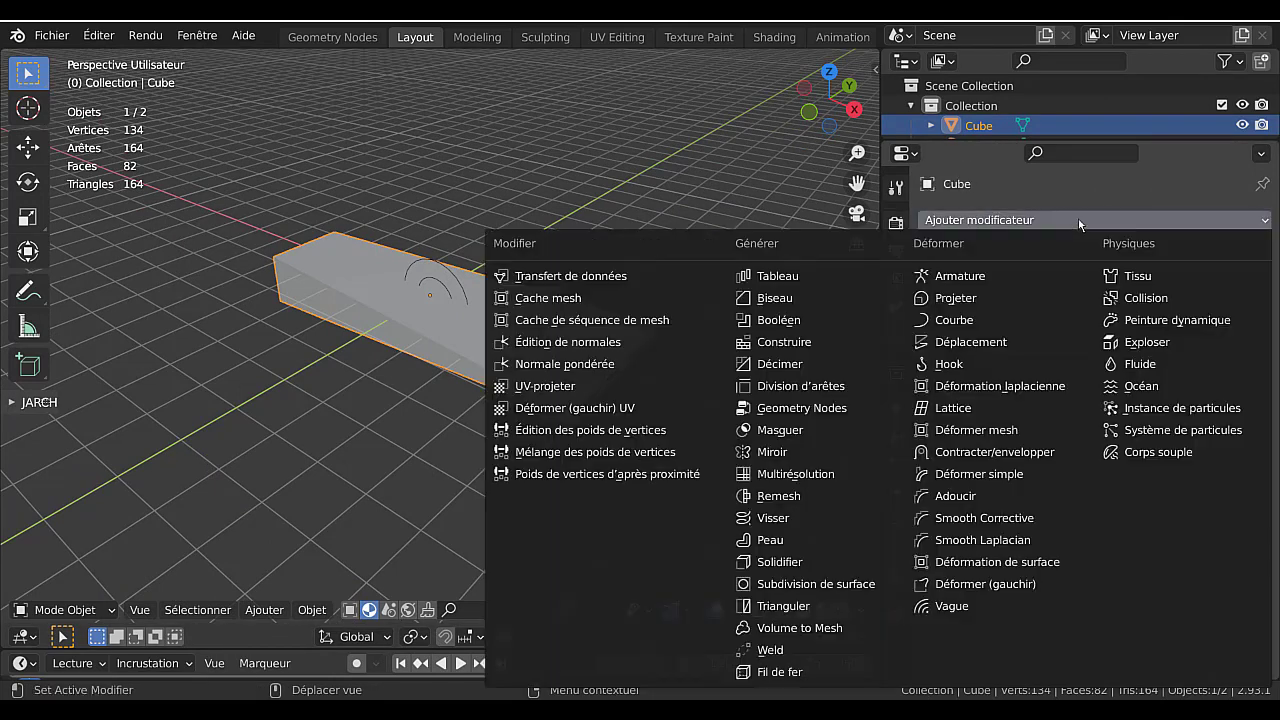
pyautogui.click(954, 320)
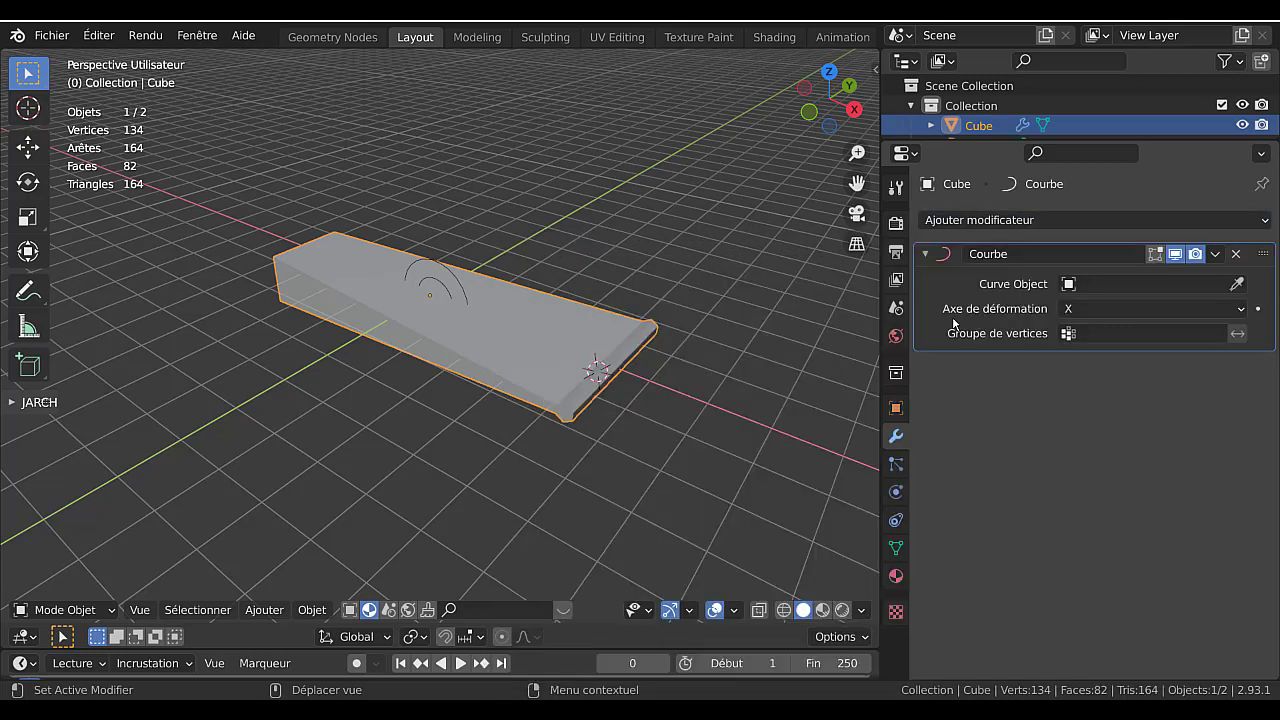
pyautogui.click(1106, 283)
pyautogui.click(1075, 314)
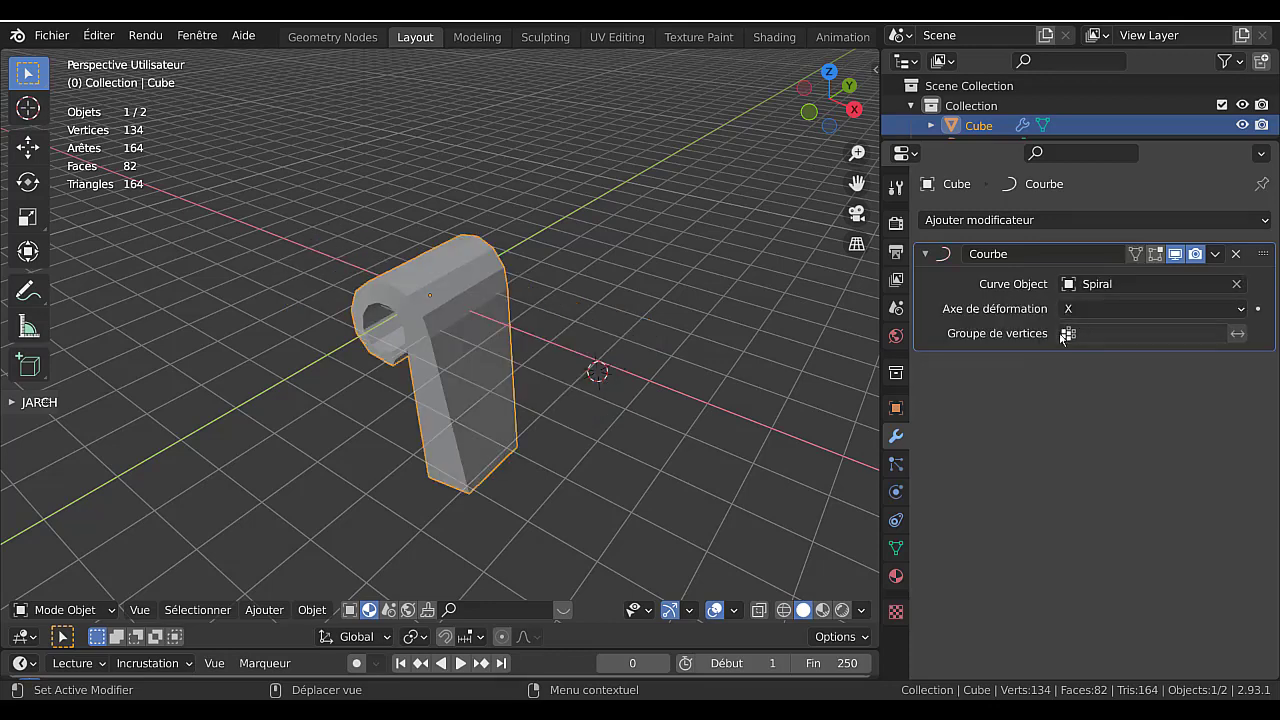
# In the front view, move the cube 2.9916 m along X so it winds further around the spiral.
pyautogui.press('KP_1')
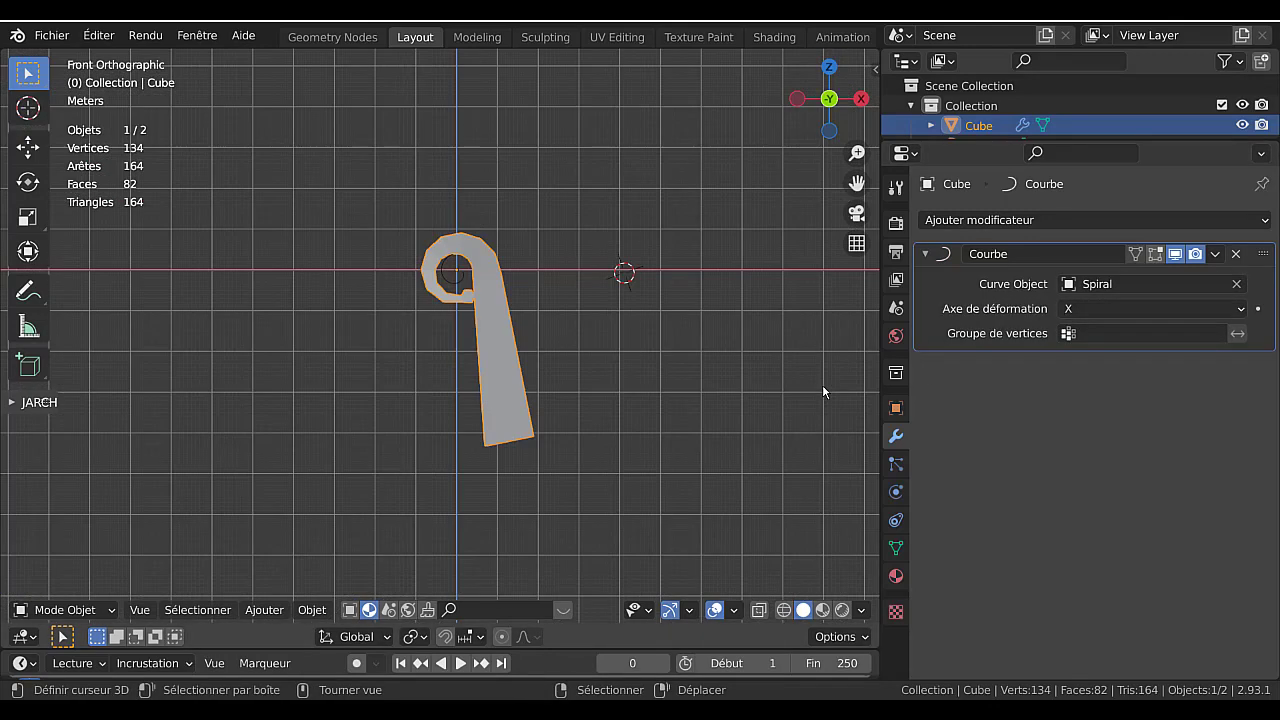
pyautogui.scroll(1, 823, 391)
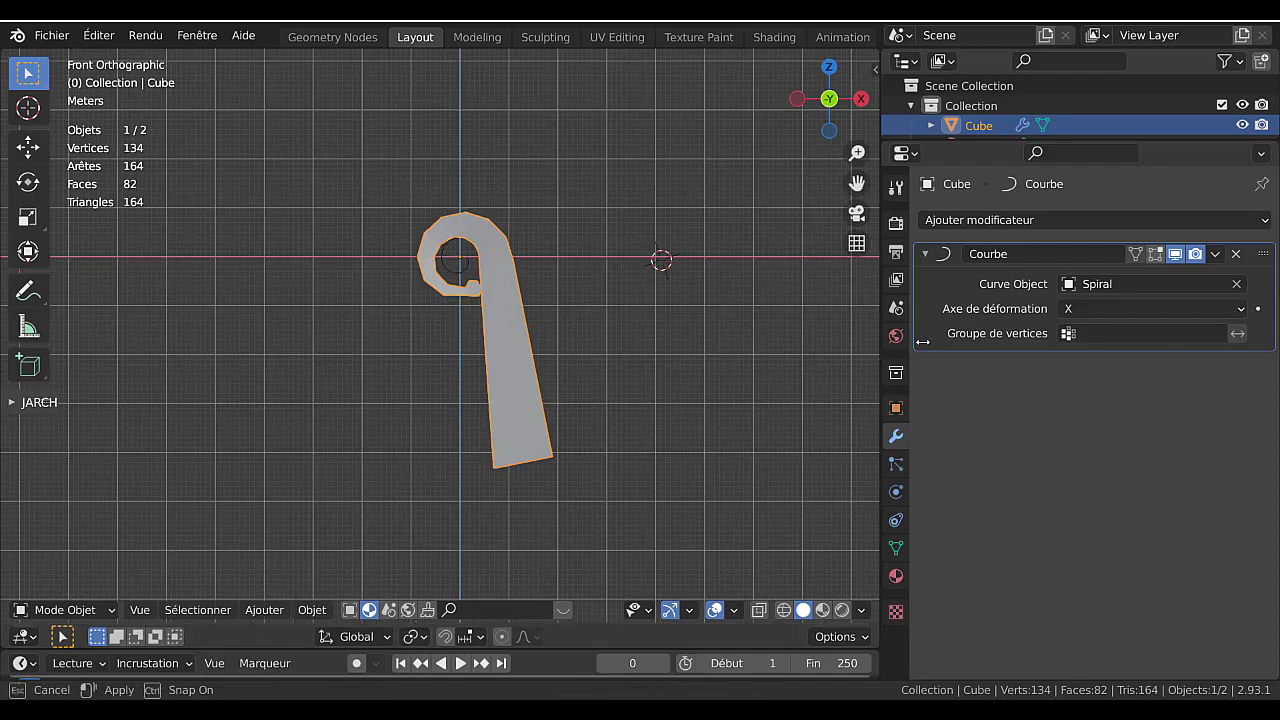
pyautogui.moveTo(878, 347); pyautogui.dragTo(978, 350)
pyautogui.keyDown('shift'); pyautogui.moveTo(745, 393); pyautogui.dragTo(713, 495, button='middle'); pyautogui.keyUp('shift')
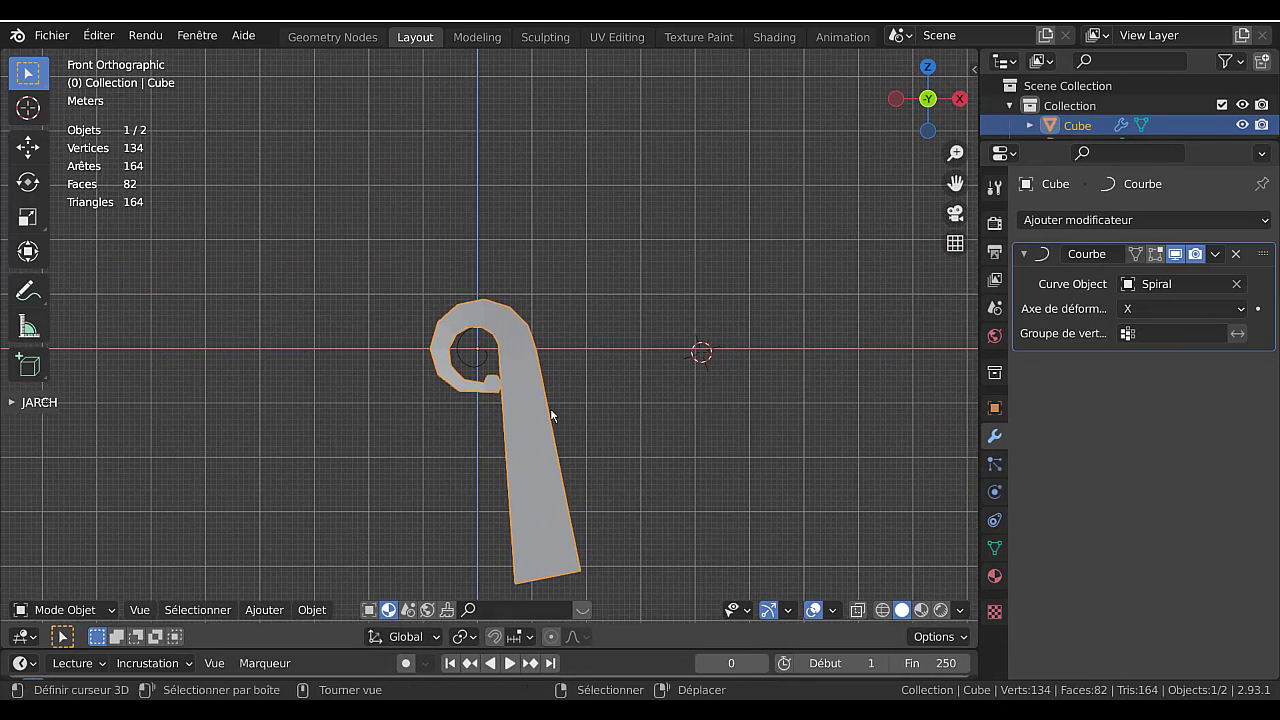
pyautogui.scroll(1, 659, 394)
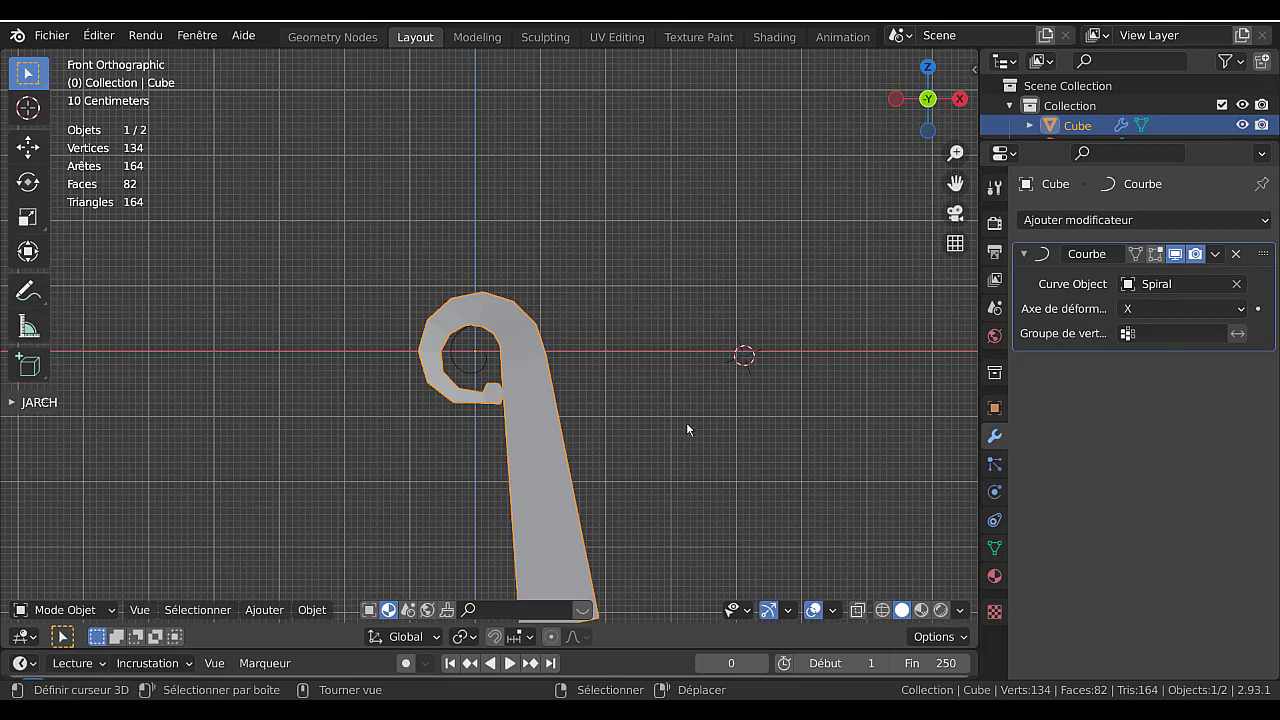
pyautogui.press('g')
pyautogui.press('x')
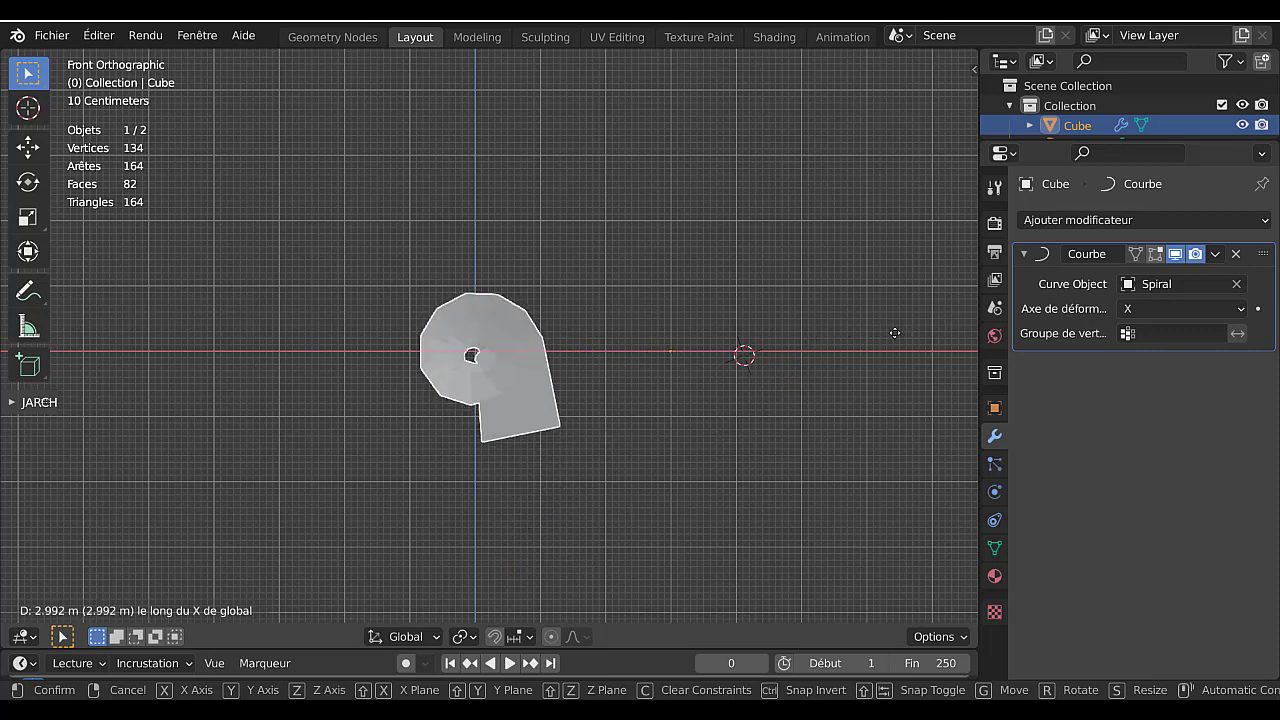
pyautogui.click(895, 333)
pyautogui.scroll(4, 606, 460)
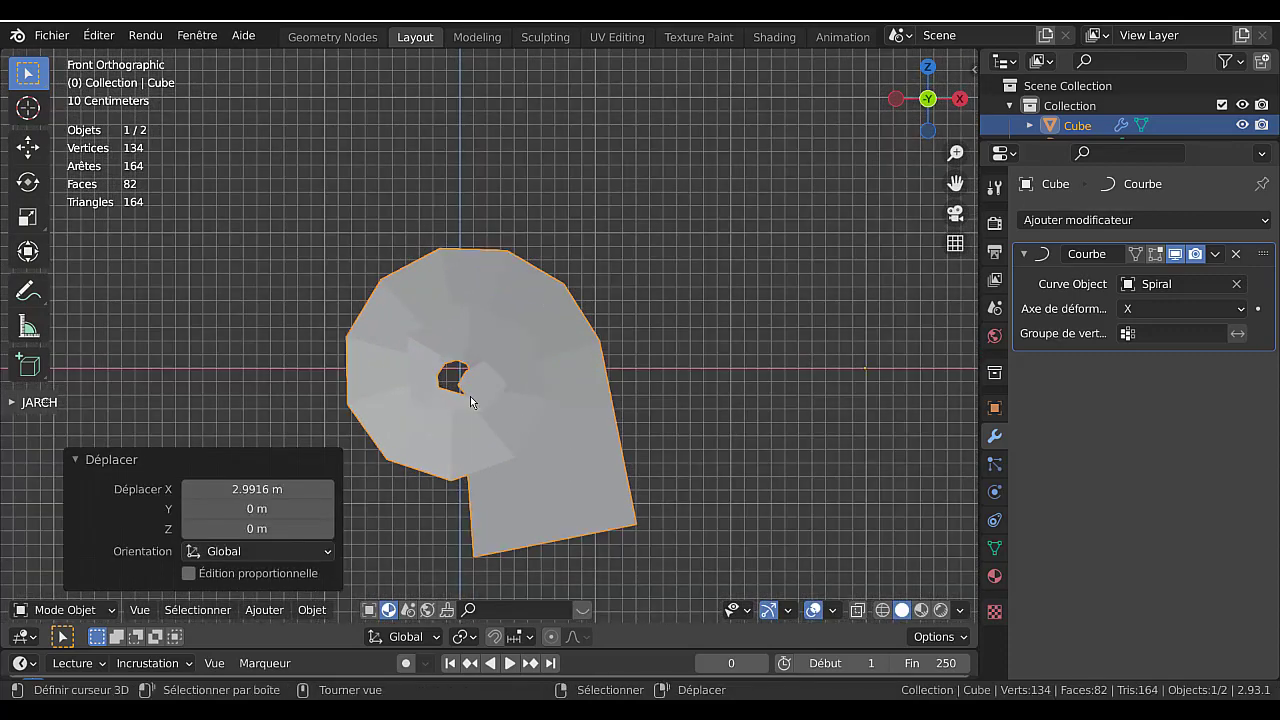
pyautogui.moveTo(826, 404); pyautogui.dragTo(676, 441, button='middle')
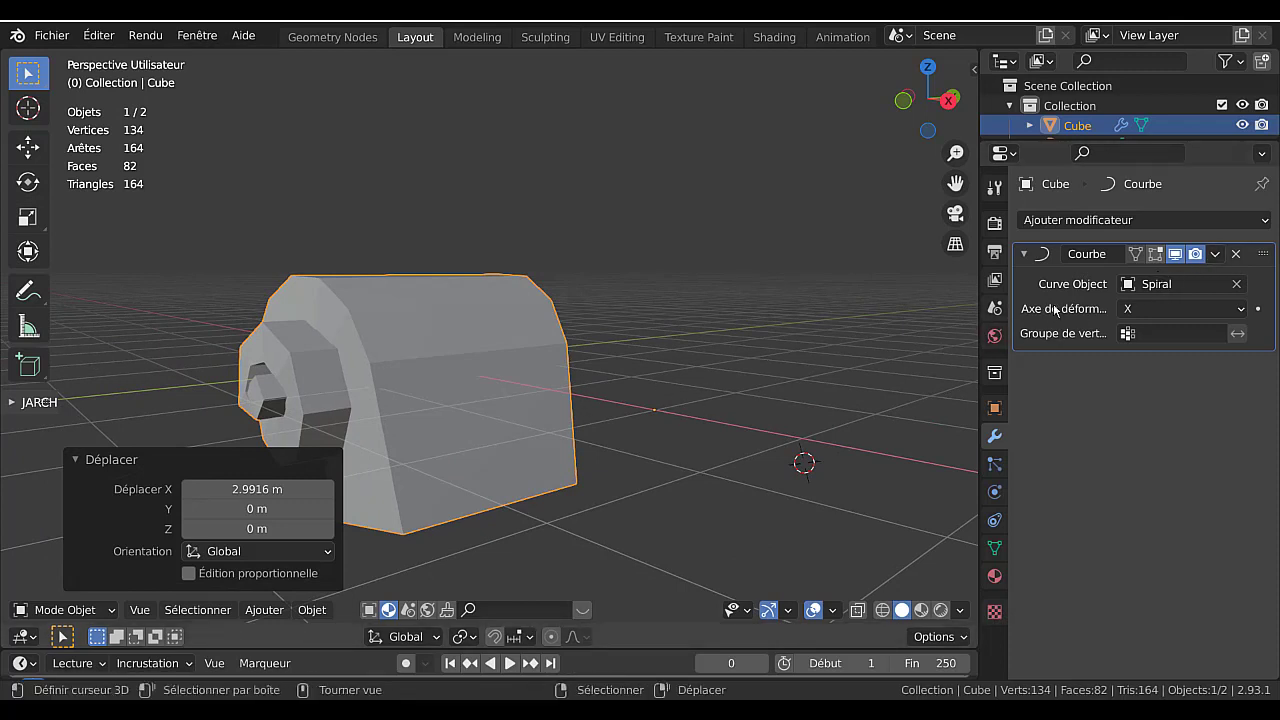
# Apply the cube's Curve modifier and enter Edit mode.
pyautogui.click(1215, 254)
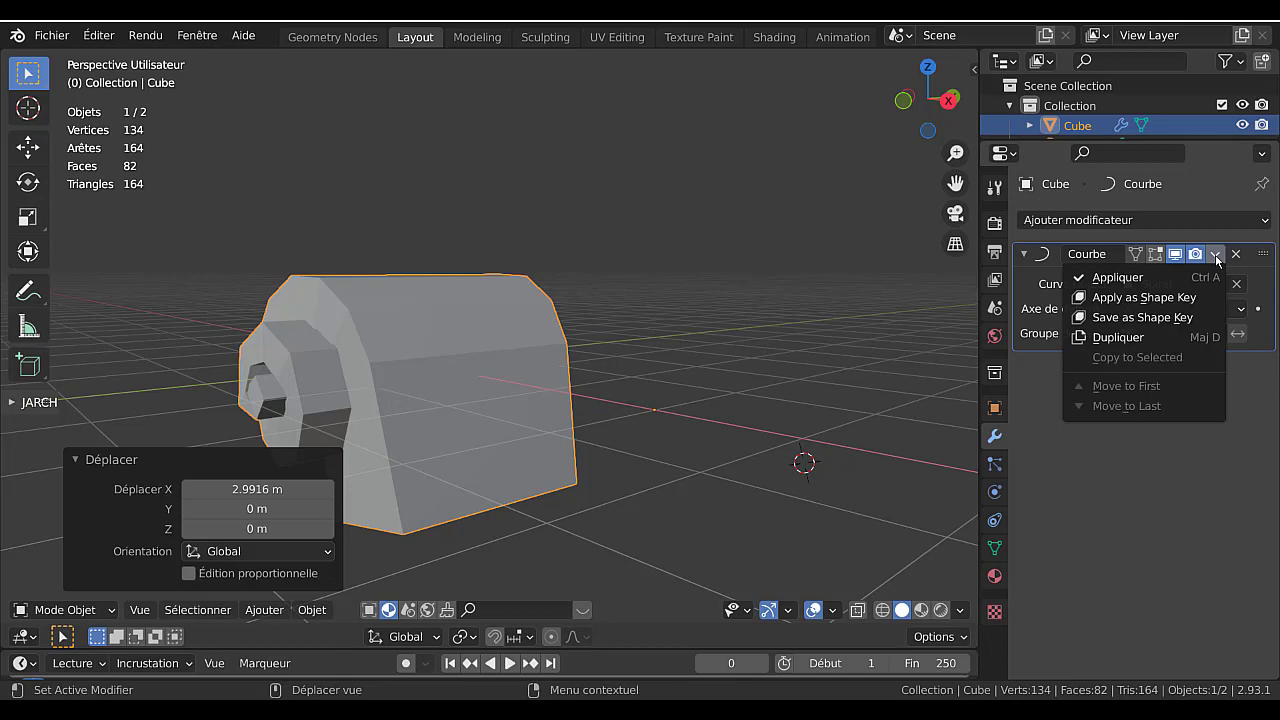
pyautogui.click(1117, 278)
pyautogui.press('Tab')
# Select the four small end faces at the spiral's centre on both sides and move them -0.16071 m in X and 0.075227 m in Z.
pyautogui.moveTo(740, 409); pyautogui.dragTo(820, 410, button='middle')
pyautogui.click(171, 611)
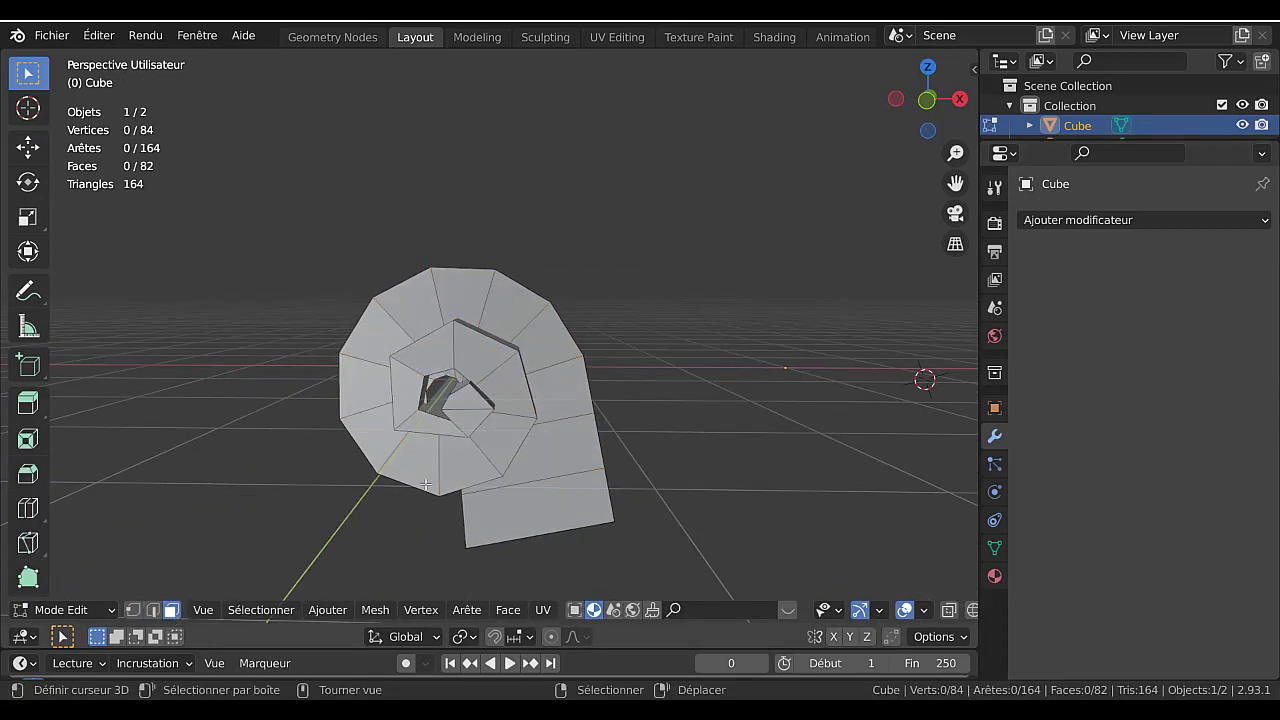
pyautogui.rightClick(476, 403)
pyautogui.keyDown('shift'); pyautogui.rightClick(466, 420); pyautogui.keyUp('shift')
pyautogui.moveTo(843, 385); pyautogui.dragTo(677, 450, button='middle')
pyautogui.keyDown('shift'); pyautogui.rightClick(530, 385); pyautogui.keyUp('shift')
pyautogui.keyDown('shift'); pyautogui.rightClick(536, 392); pyautogui.keyUp('shift')
pyautogui.press('KP_1')
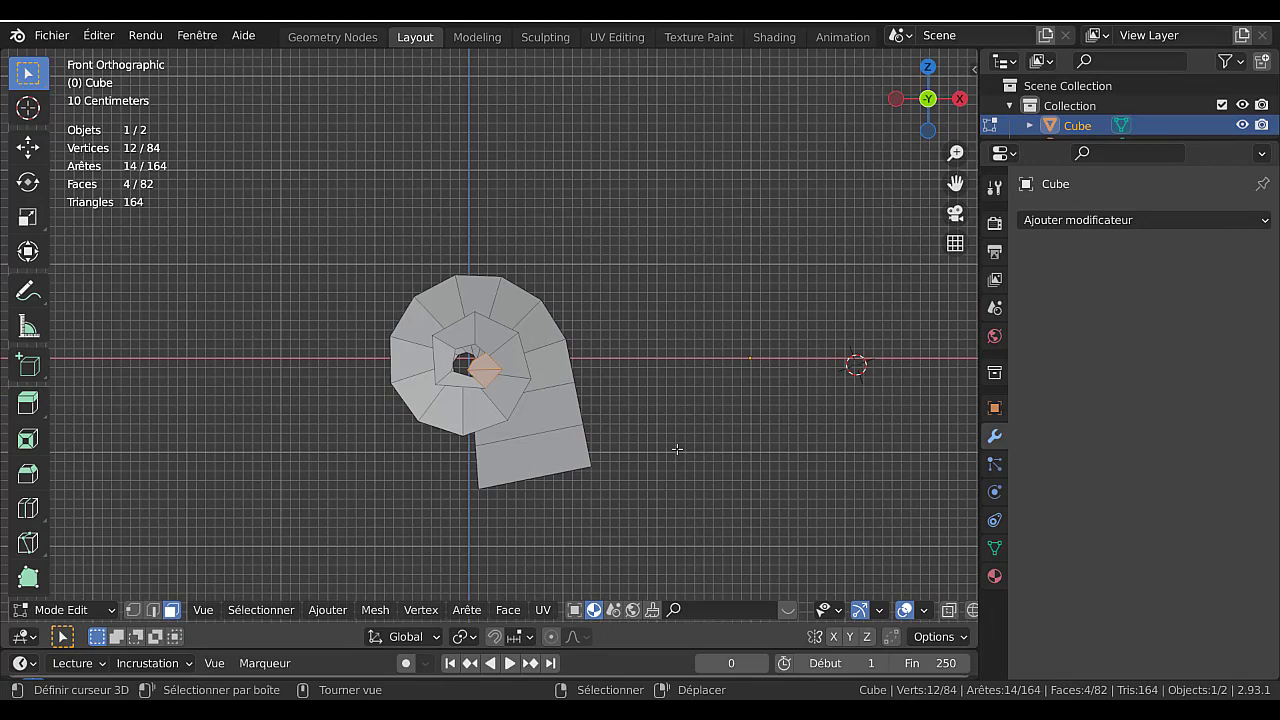
pyautogui.scroll(4, 597, 450)
pyautogui.press('g')
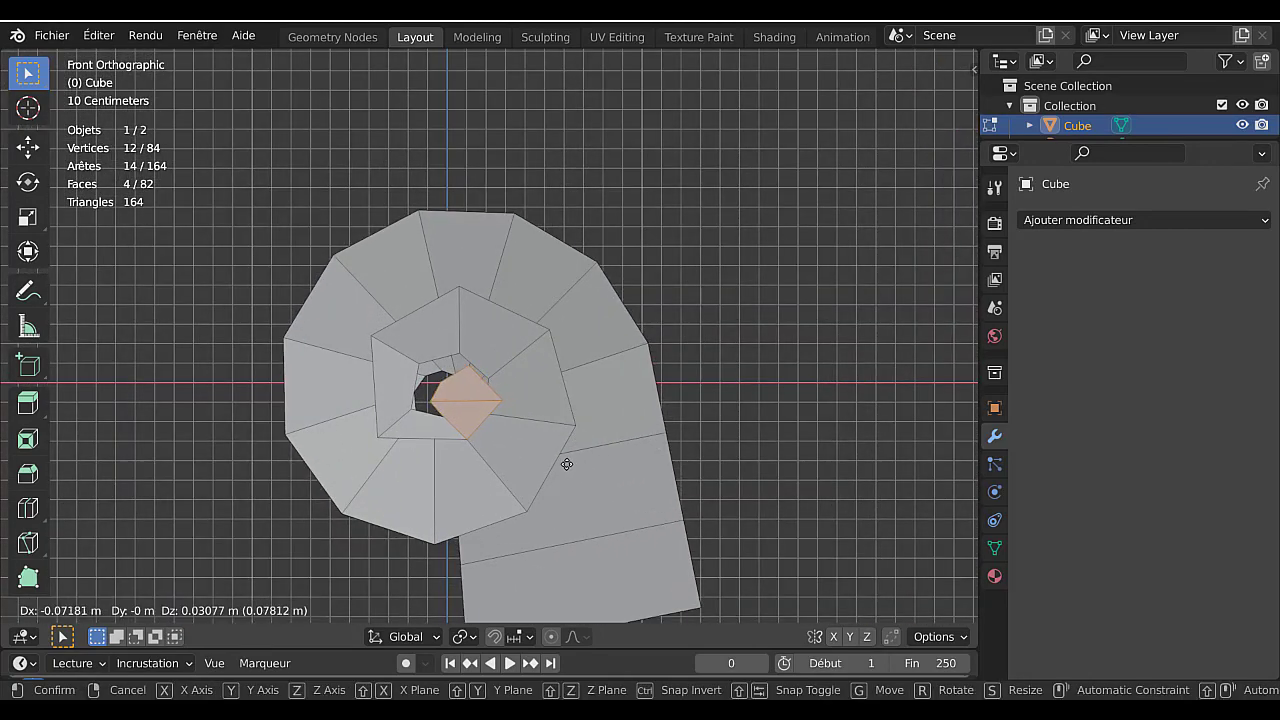
pyautogui.click(552, 456)
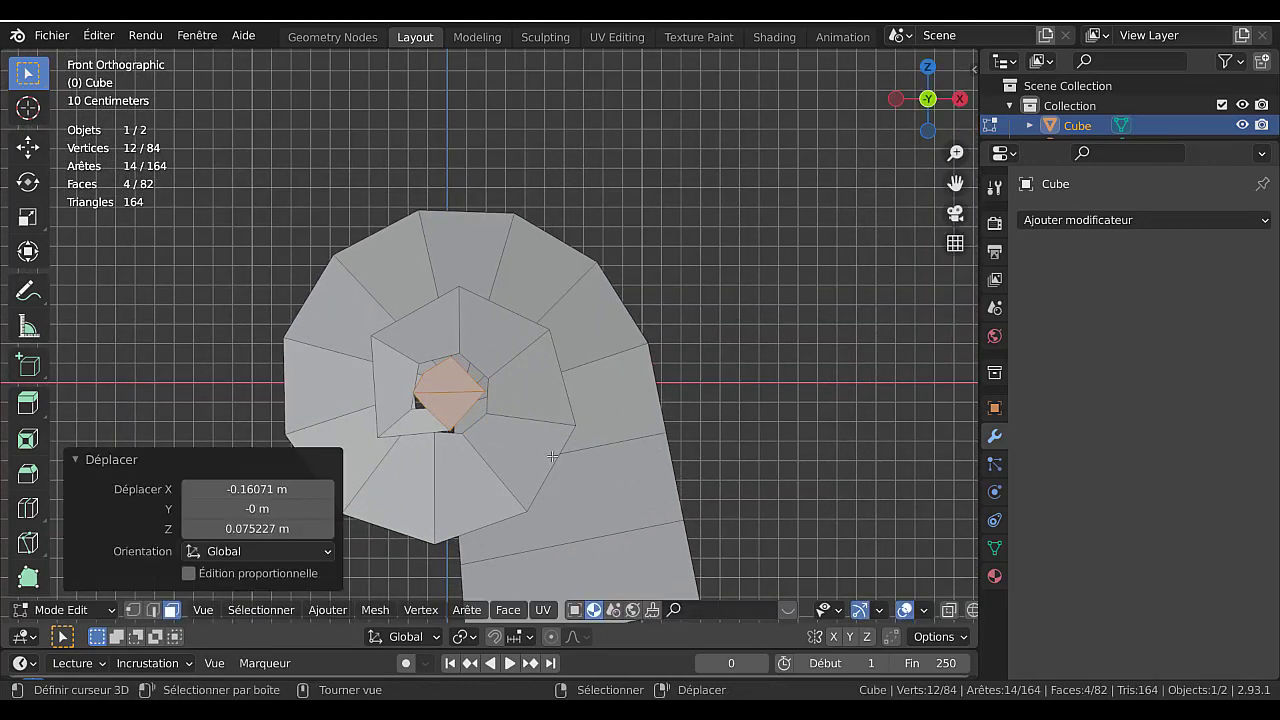
# Scale the selected centre end faces by about 1.31 and return to Object mode.
pyautogui.press('s')
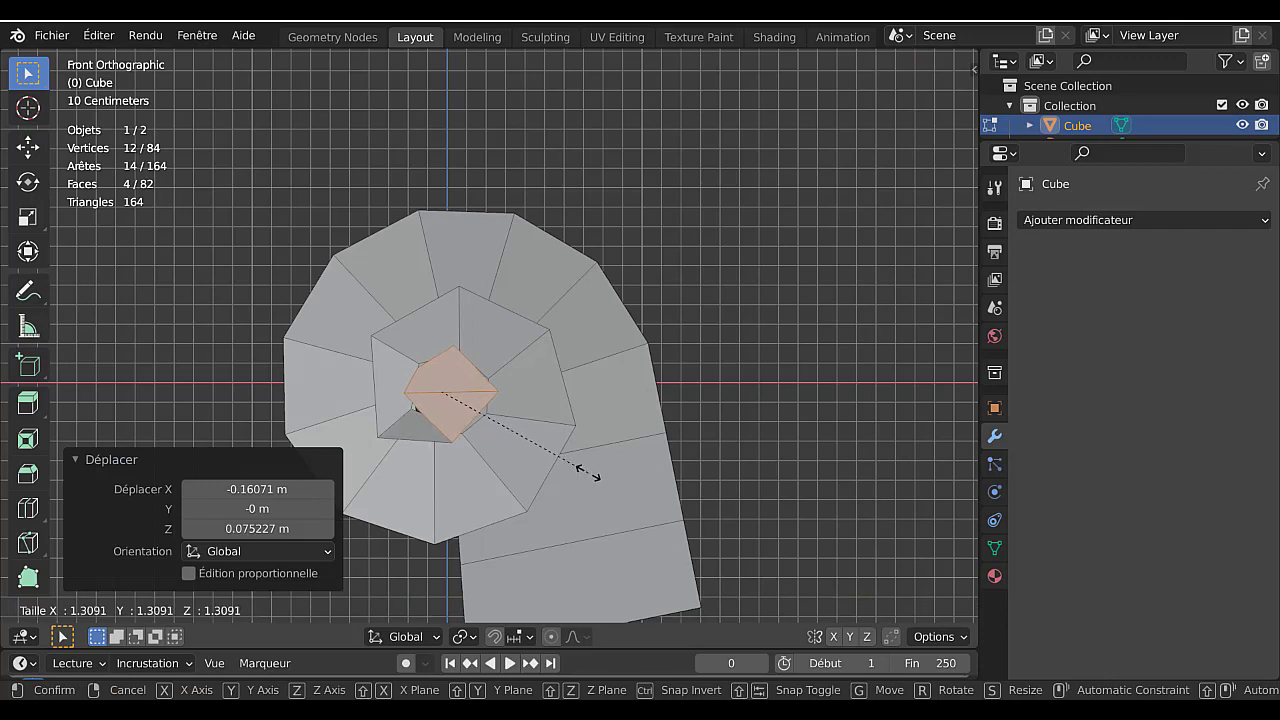
pyautogui.click(589, 472)
pyautogui.press('Tab')
pyautogui.moveTo(589, 472); pyautogui.dragTo(472, 514, button='middle')
pyautogui.scroll(-4, 574, 486)
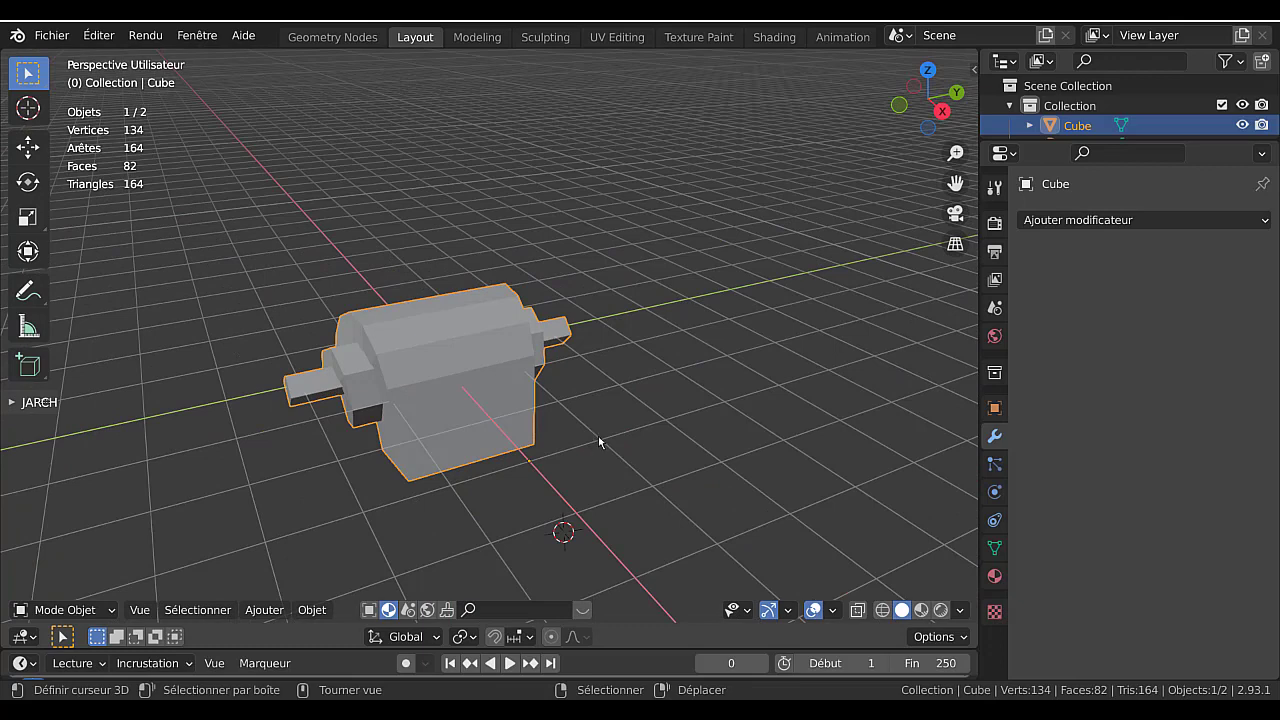
pyautogui.press('s')
pyautogui.press('y')
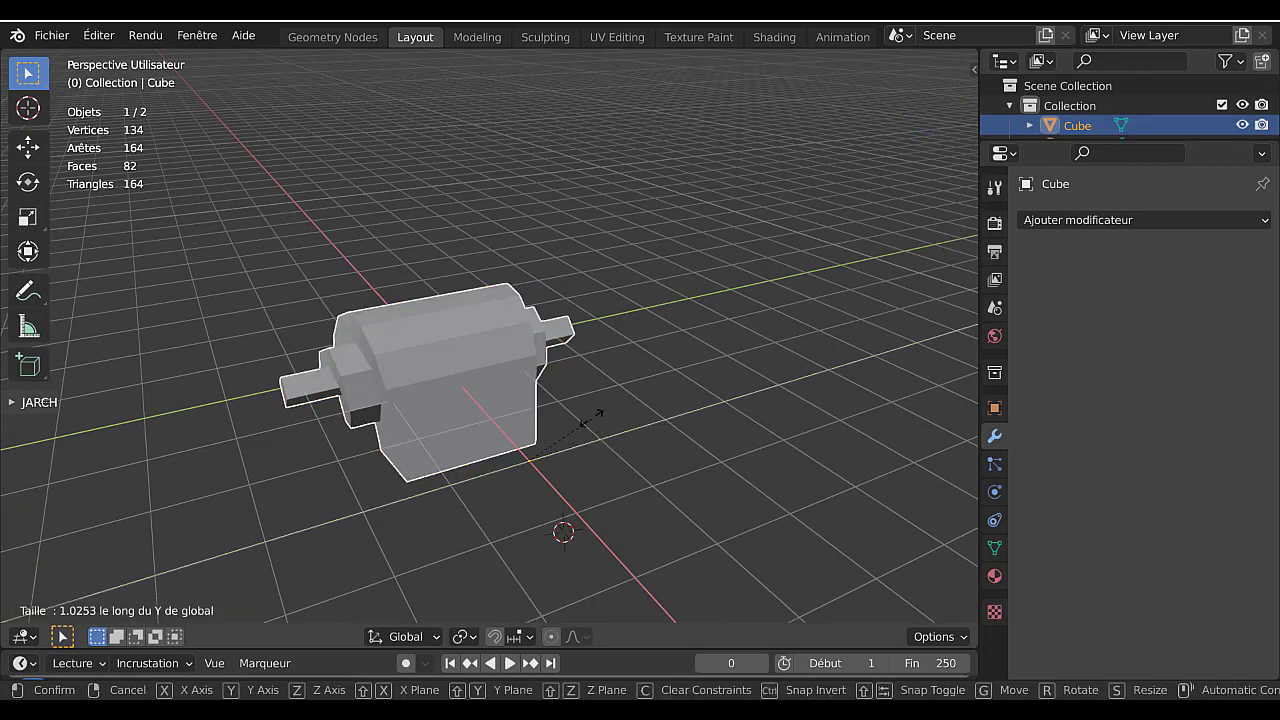
pyautogui.click(592, 425)
# In Edit mode, scale the spiral's centre end faces by 0.742 along Y to shorten the protruding ends.
pyautogui.press('Tab')
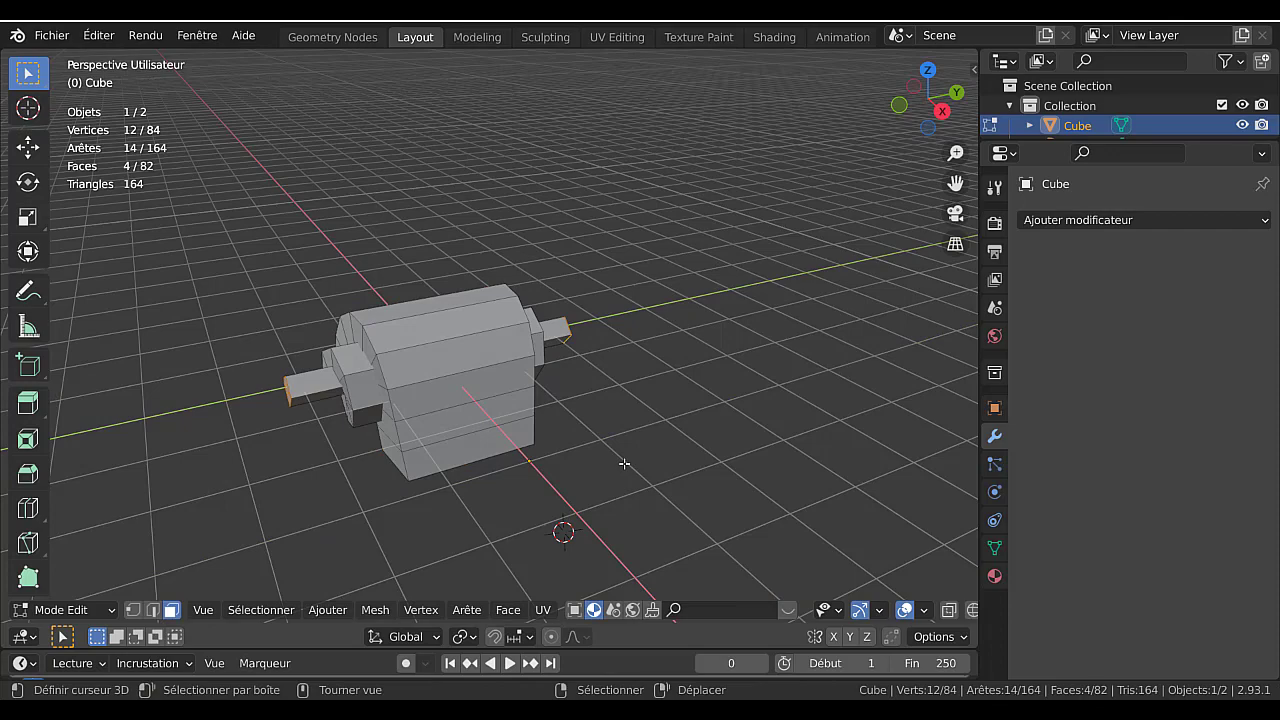
pyautogui.press('s')
pyautogui.press('y')
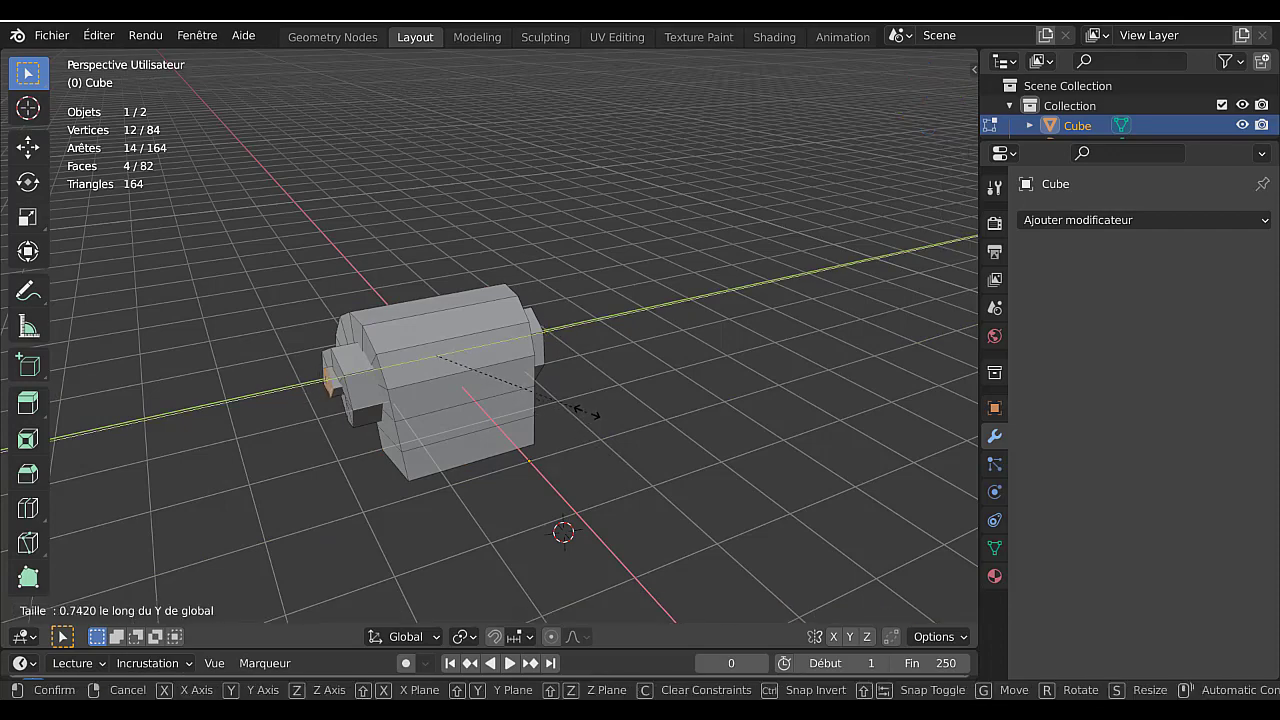
pyautogui.click(588, 412)
pyautogui.moveTo(590, 415); pyautogui.dragTo(613, 432, button='middle')
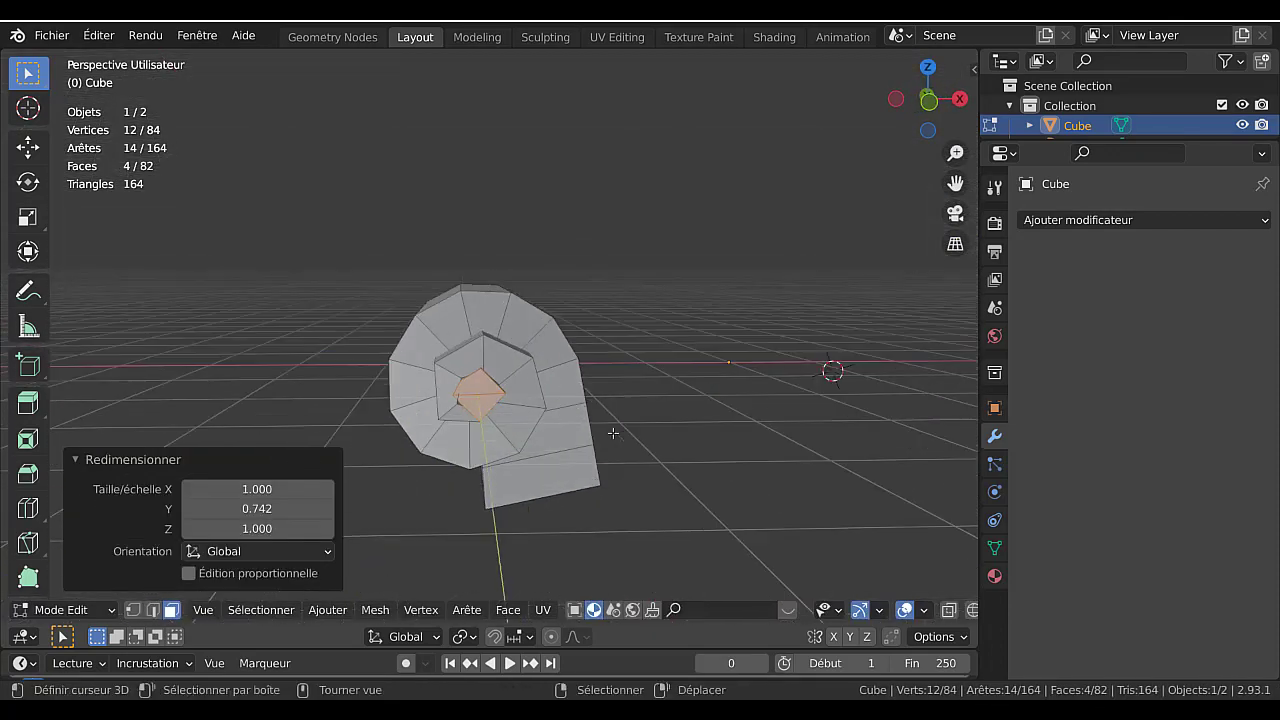
pyautogui.press('Tab')
pyautogui.press('Tab')
# Add a Subdivision Surface modifier to the scroll with viewport level 2 and return to Object mode.
pyautogui.moveTo(508, 419); pyautogui.dragTo(597, 427, button='middle')
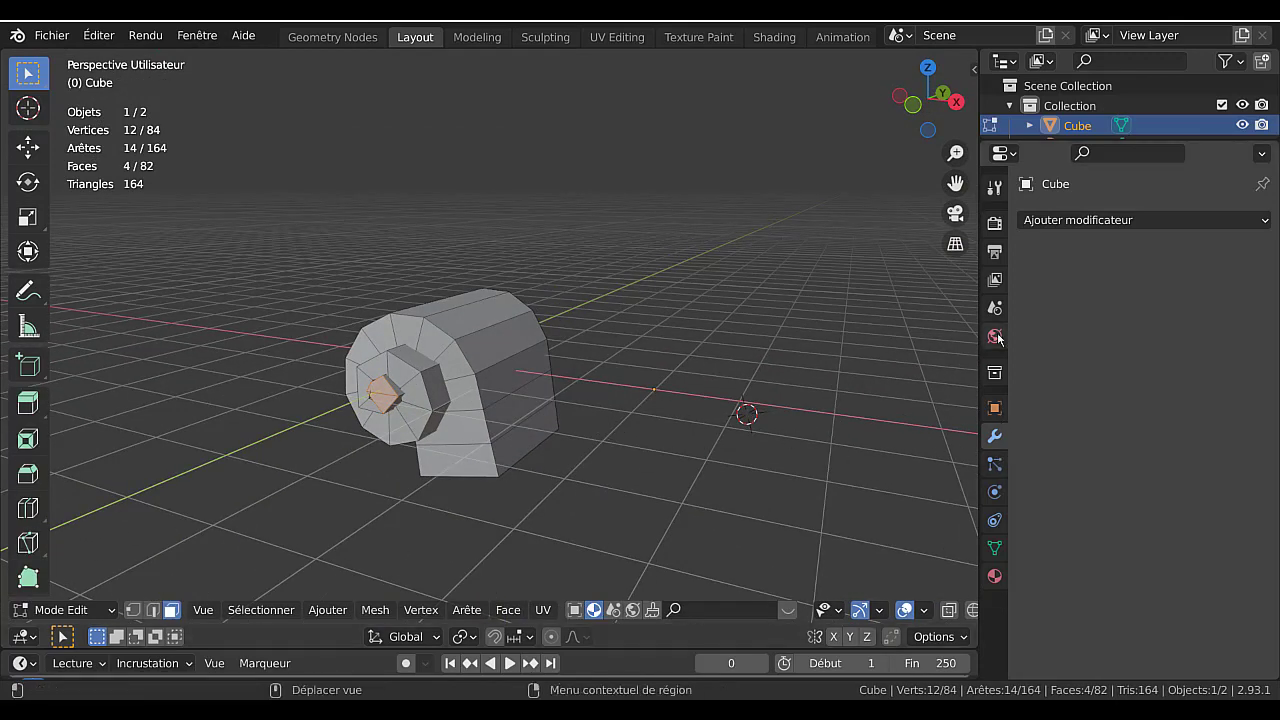
pyautogui.click(1094, 220)
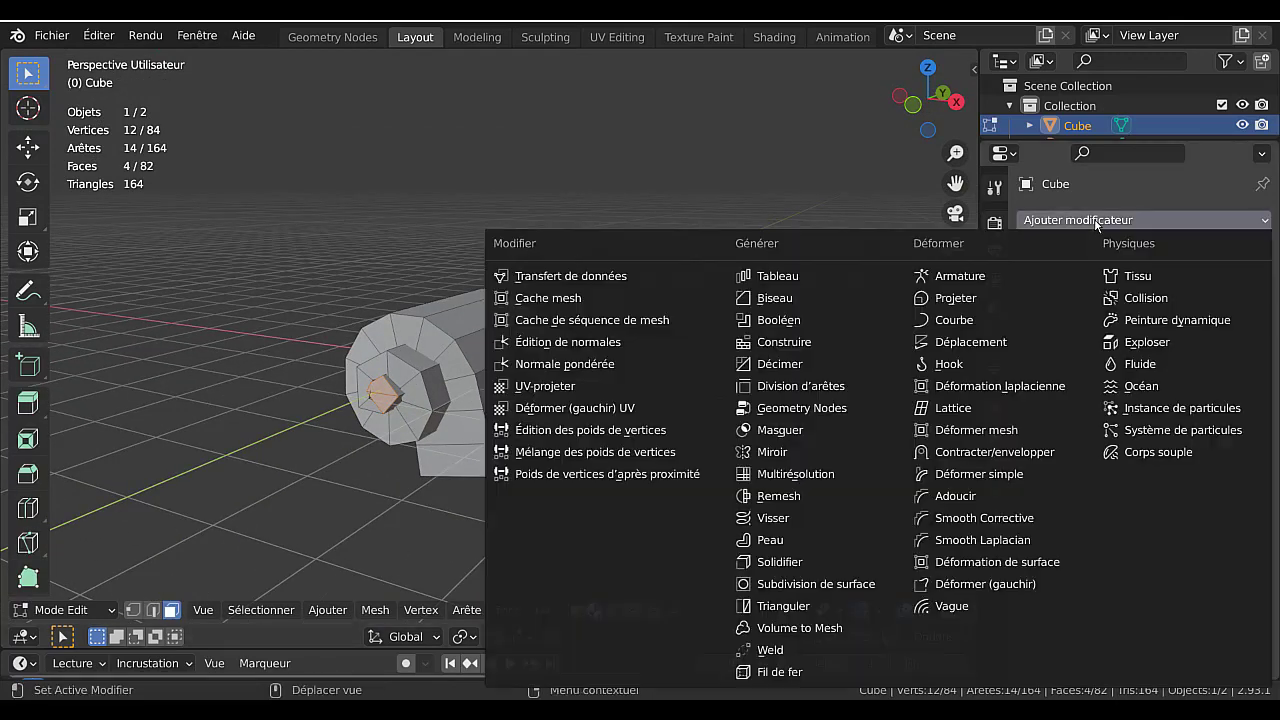
pyautogui.click(773, 590)
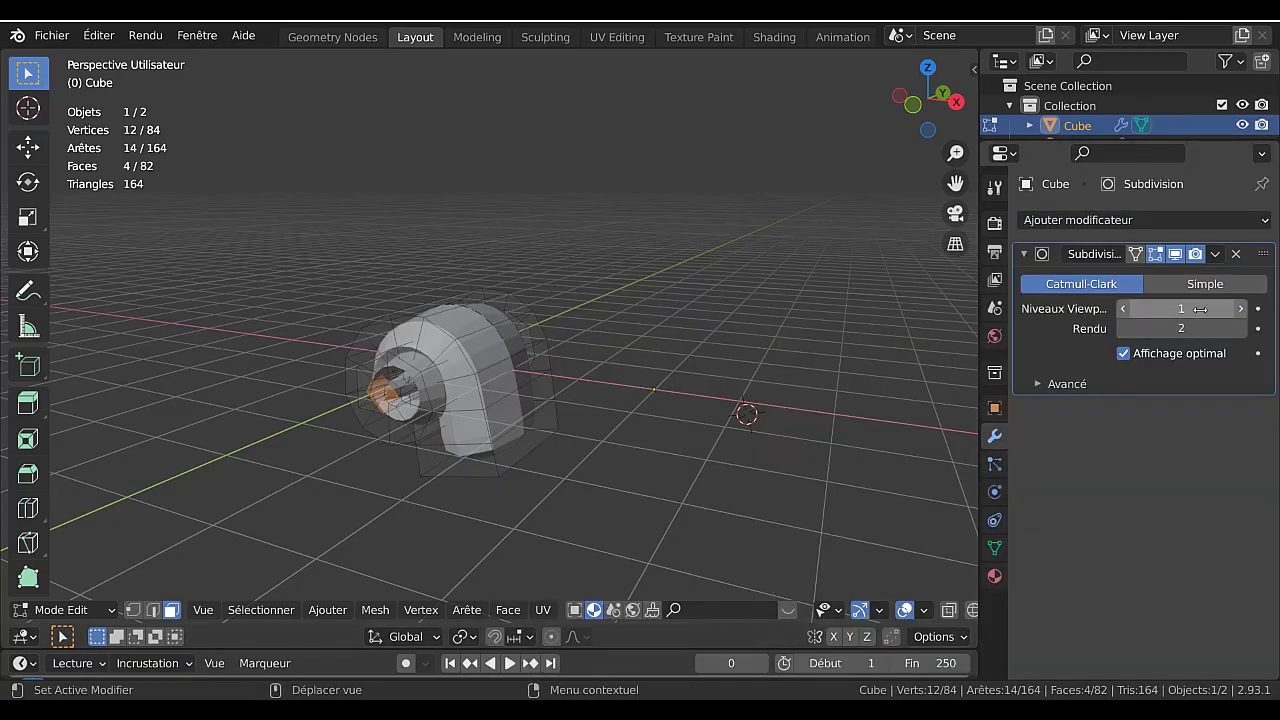
pyautogui.click(1241, 313)
pyautogui.press('Tab')
# In Edit mode, add one loop cut around the scroll and slide it to factor -0.939, close to one side face.
pyautogui.moveTo(430, 535); pyautogui.dragTo(617, 480, button='middle')
pyautogui.scroll(2, 517, 517)
pyautogui.press('Tab')
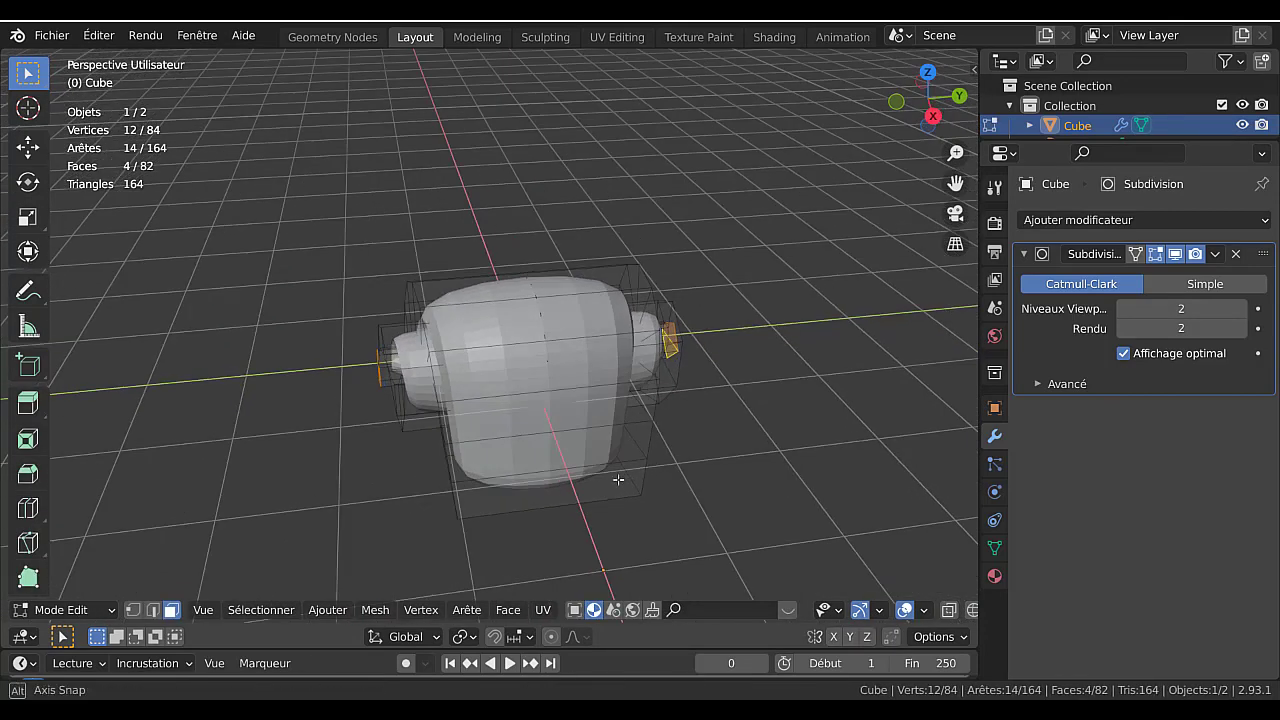
pyautogui.hotkey('ctrl', 'r')
pyautogui.click(530, 345)
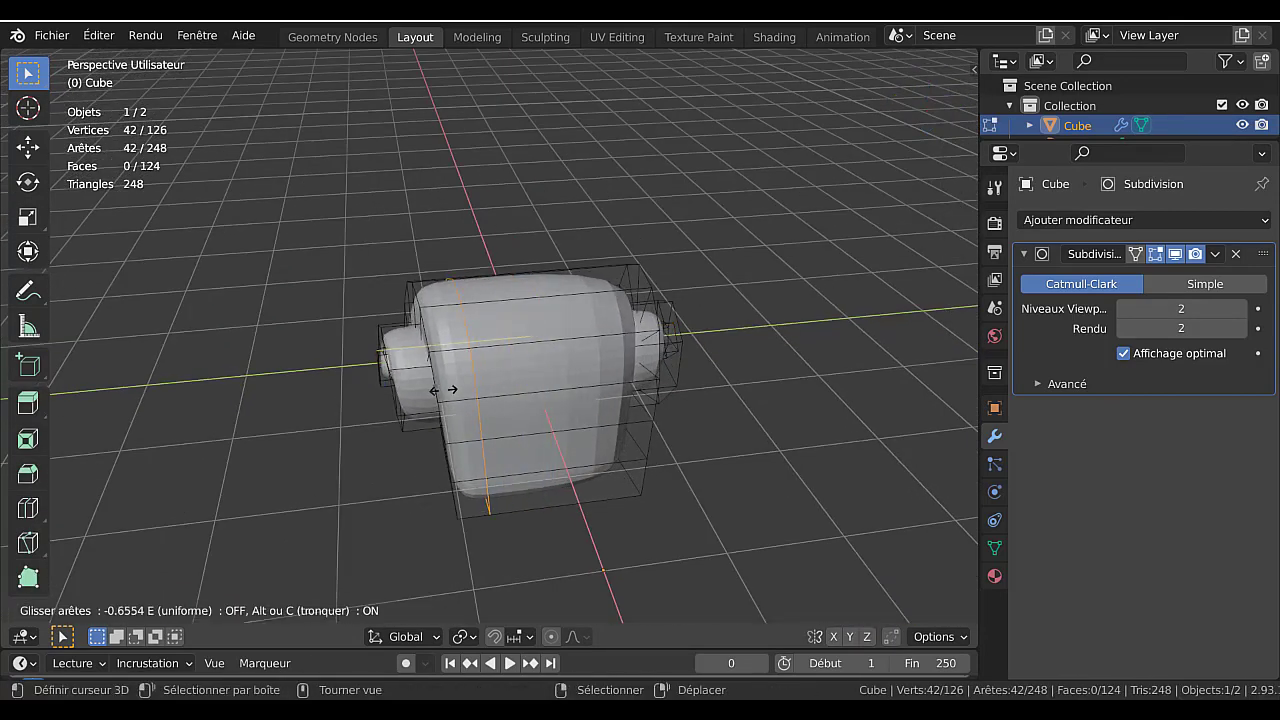
pyautogui.click(406, 439)
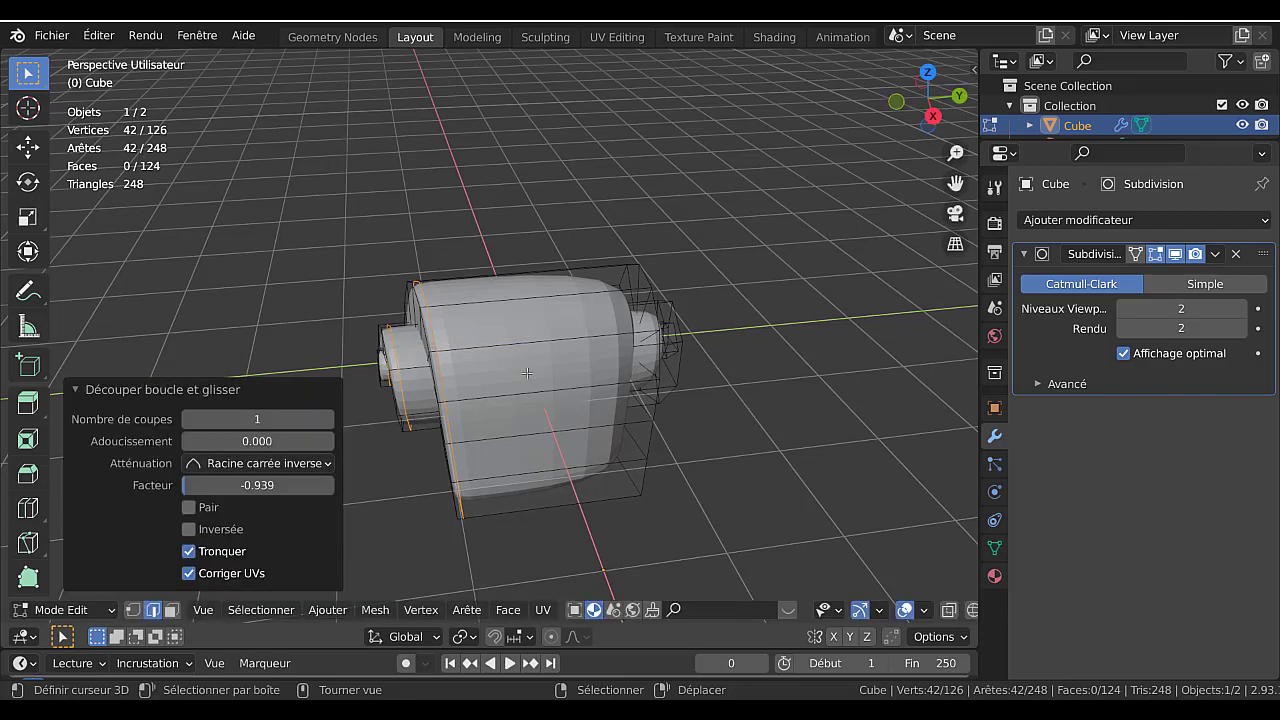
# Add a matching loop cut close to the scroll's opposite side face and return to Object mode.
pyautogui.hotkey('ctrl', 'r')
pyautogui.click(531, 357)
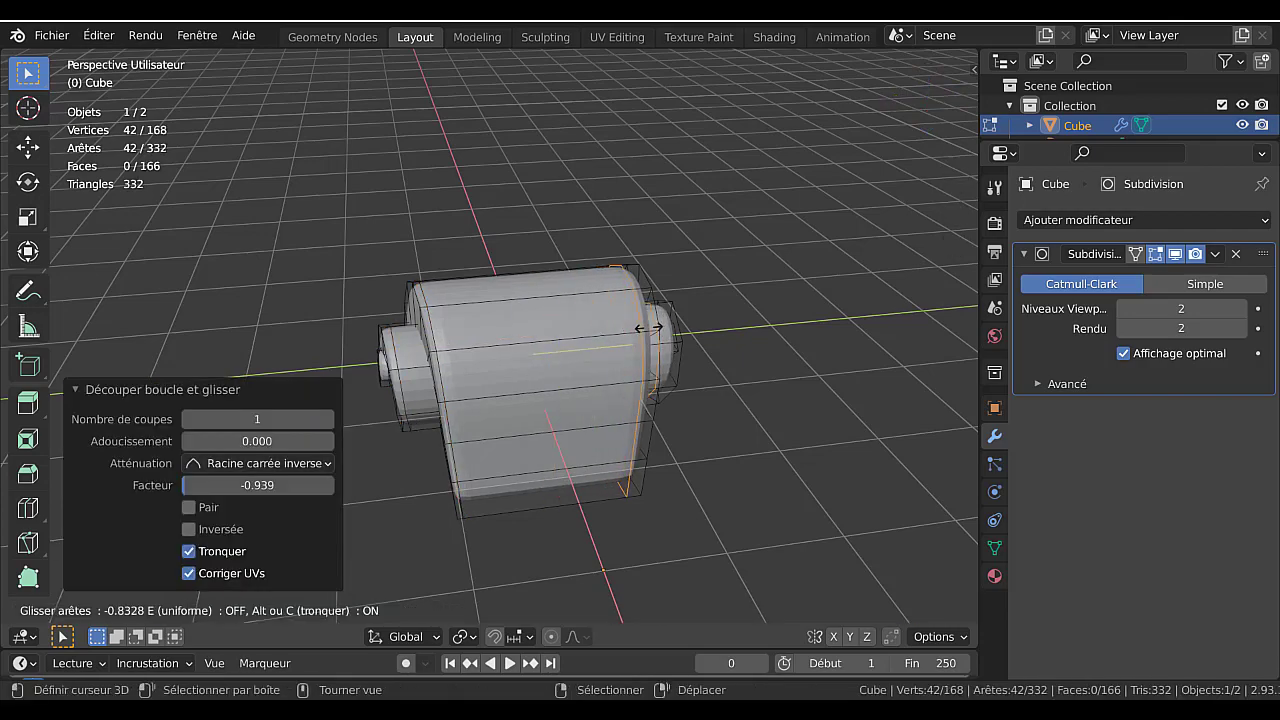
pyautogui.click(660, 352)
pyautogui.press('Tab')
# In the front view, clear the mesh selection and select the three edge loops crossing the straight stub below the scroll.
pyautogui.moveTo(665, 358); pyautogui.dragTo(766, 299, button='middle')
pyautogui.press('KP_1')
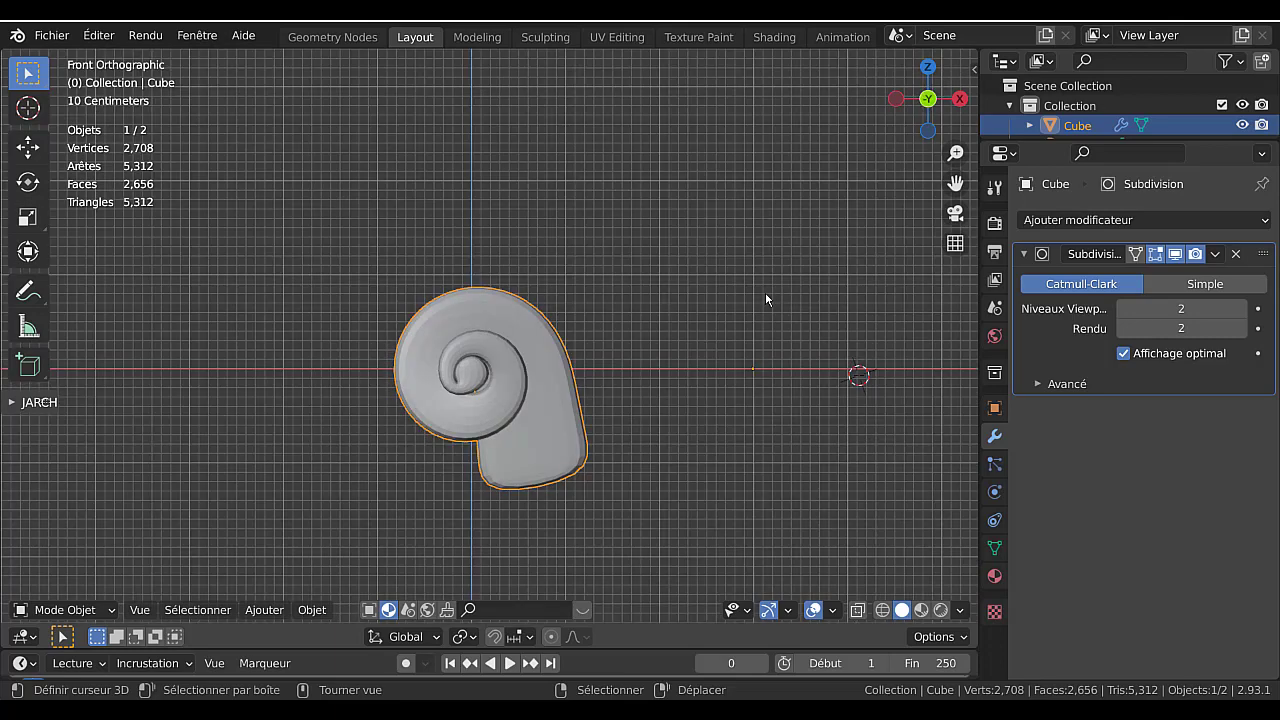
pyautogui.press('Tab')
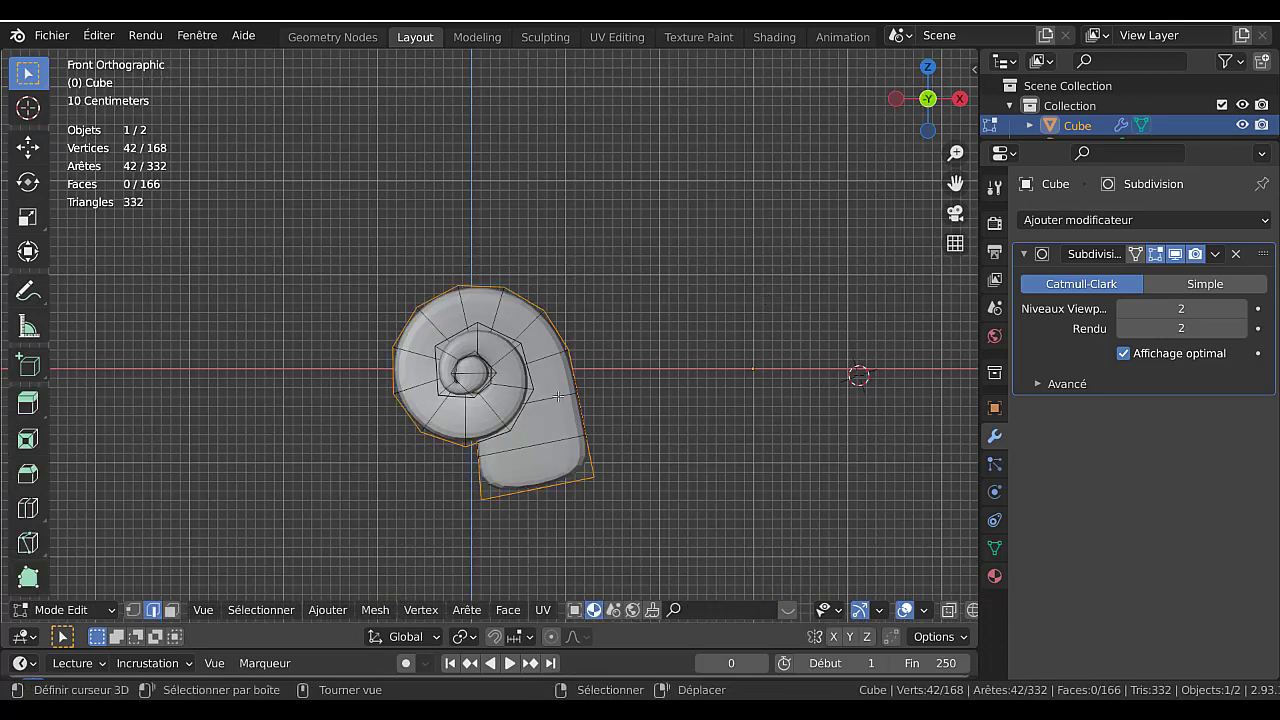
pyautogui.hotkey('alt', 'a')
pyautogui.keyDown('alt'); pyautogui.click(557, 357); pyautogui.keyUp('alt')
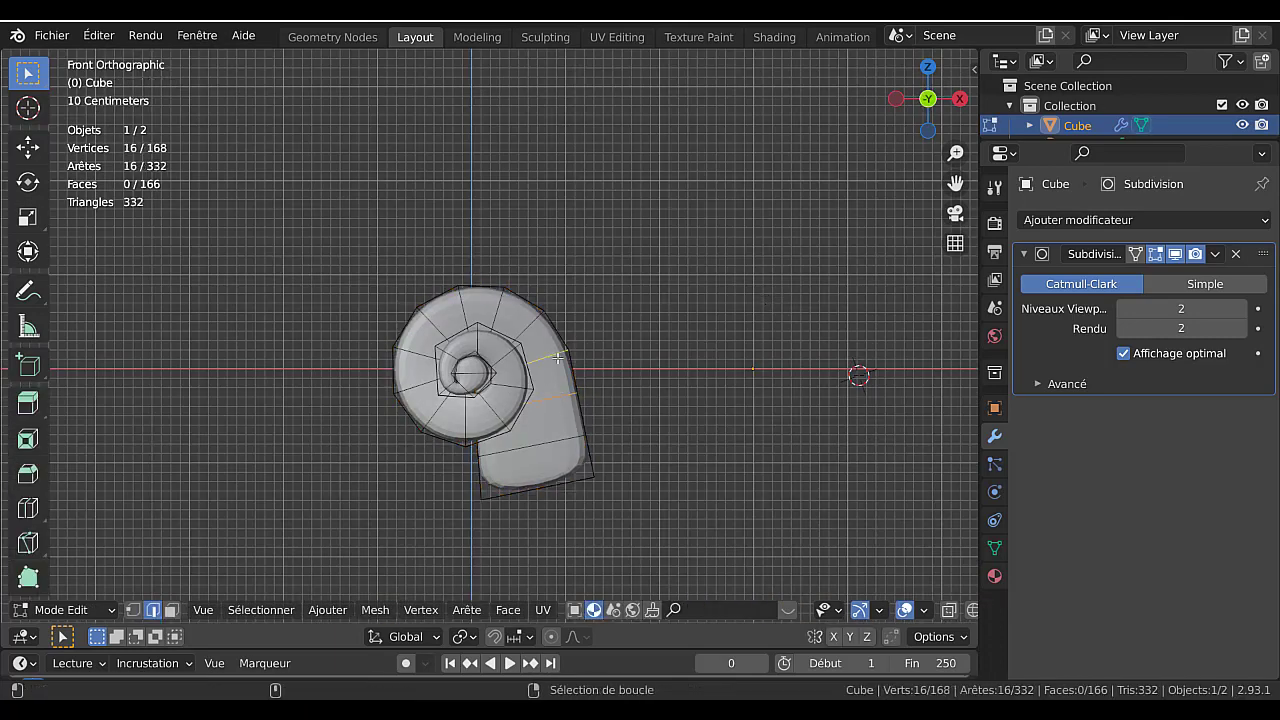
pyautogui.keyDown('alt'); pyautogui.keyDown('shift'); pyautogui.click(560, 459); pyautogui.keyUp('shift'); pyautogui.keyUp('alt')
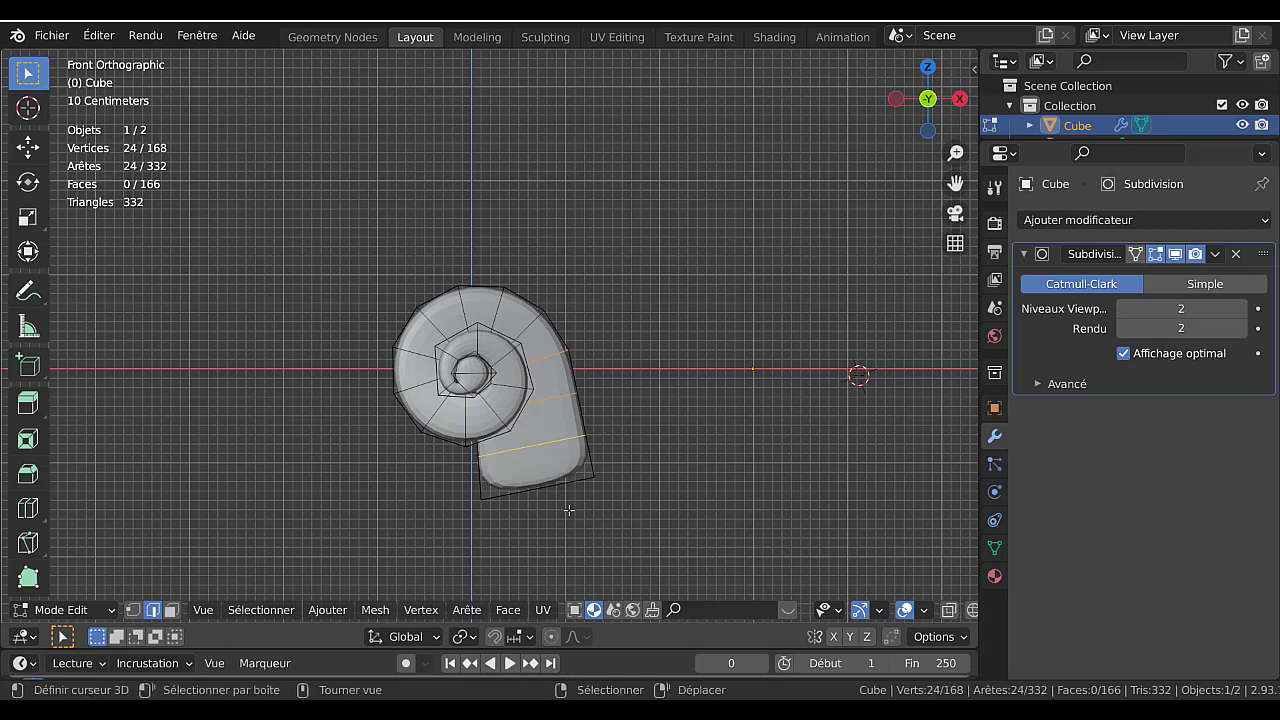
# Switch to vertex selection and add the stub's lower corner vertices to the selection with Circle Select.
pyautogui.click(135, 609)
pyautogui.click(154, 609)
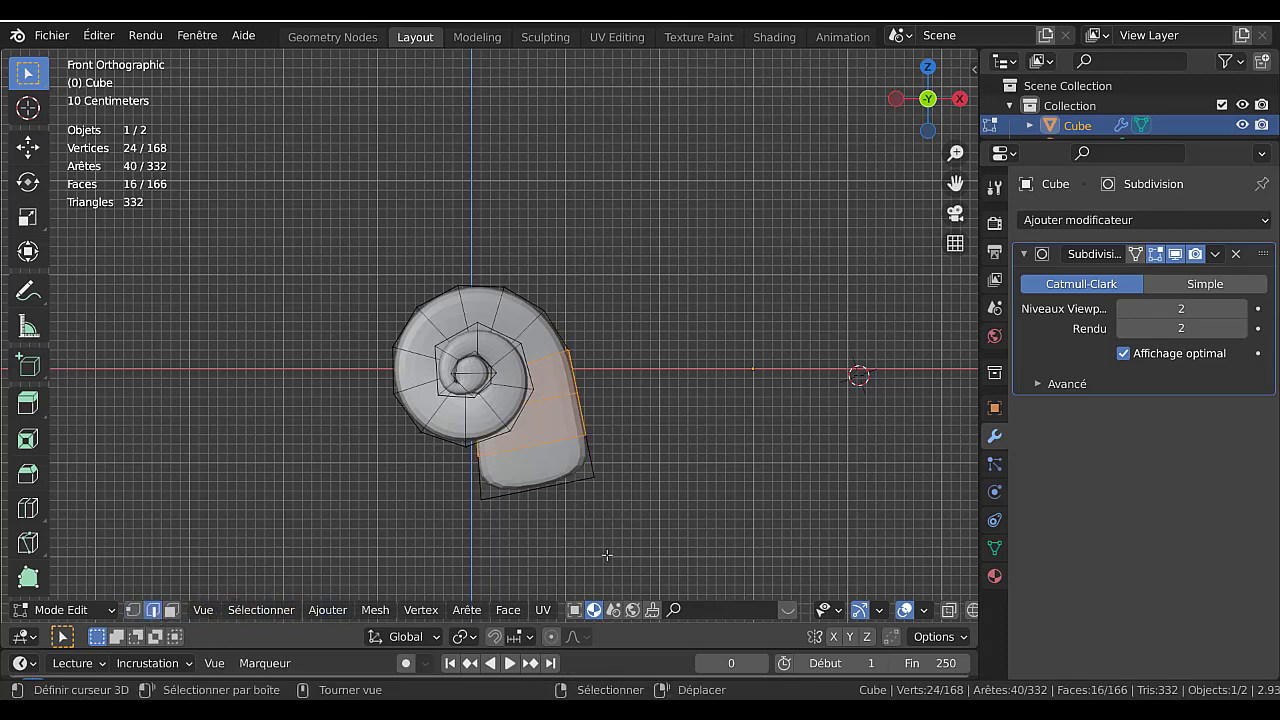
pyautogui.click(133, 609)
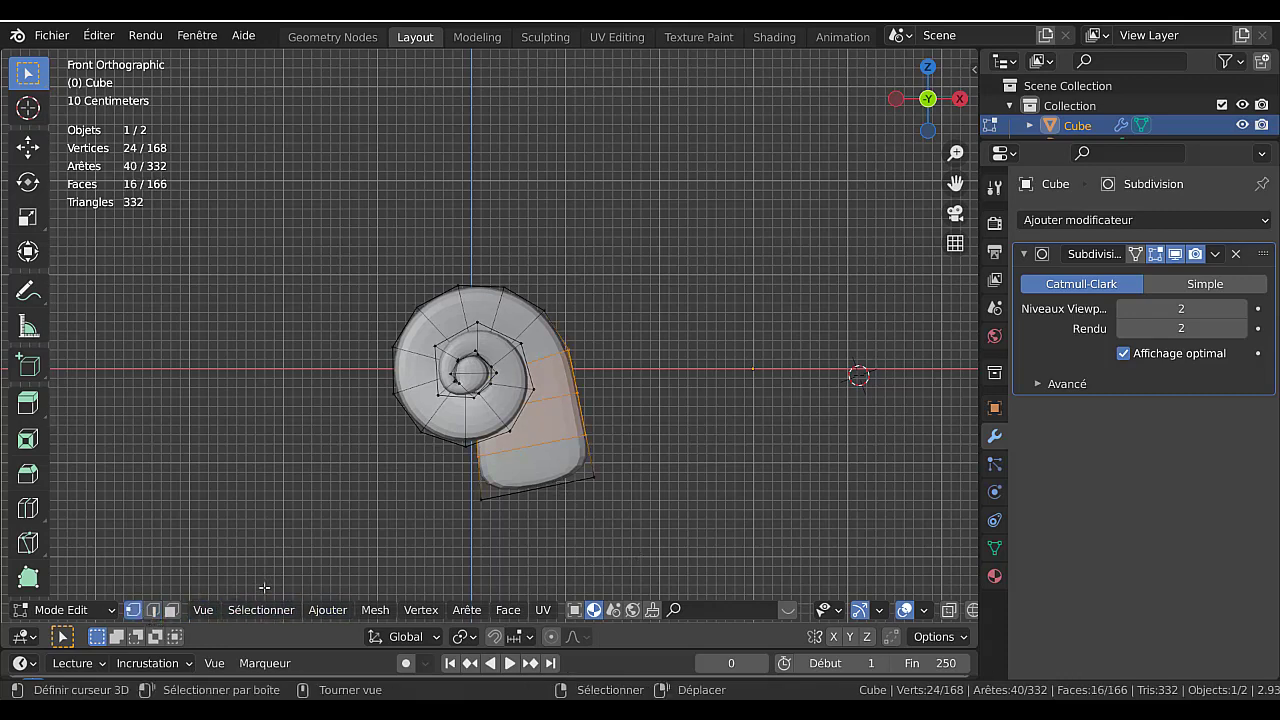
pyautogui.press('x')
pyautogui.press('c')
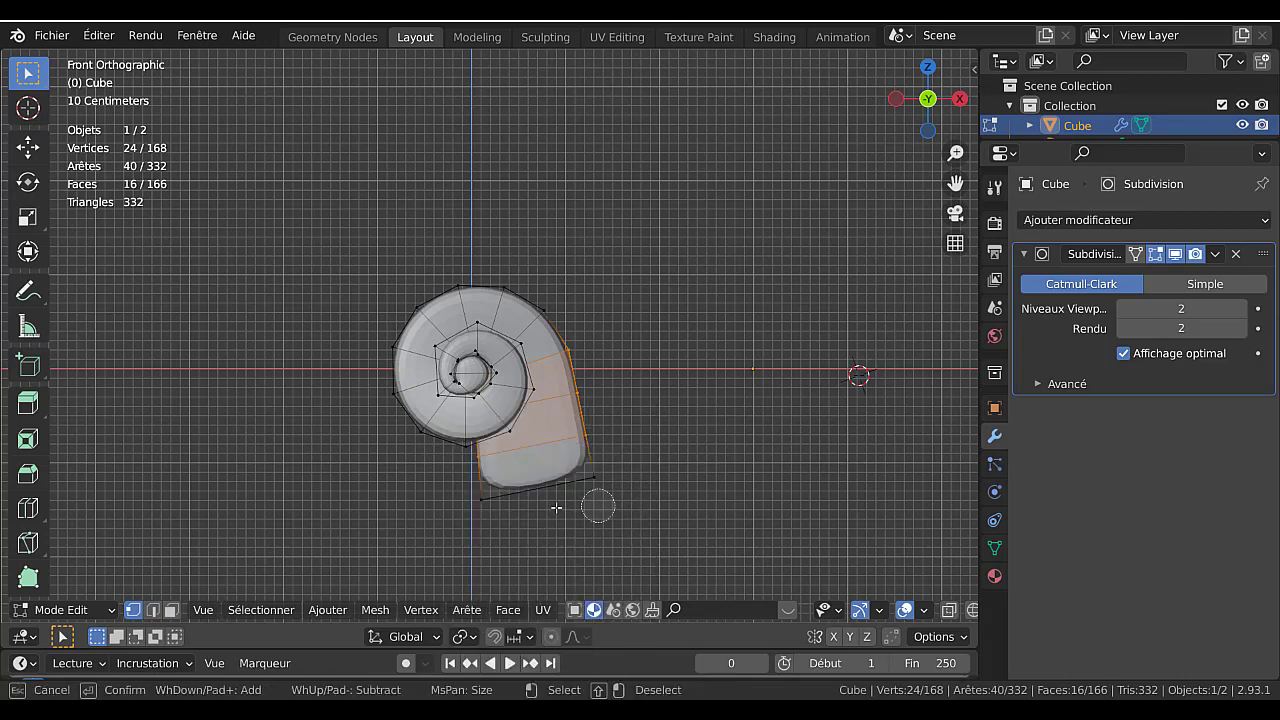
pyautogui.click(598, 472)
pyautogui.click(598, 472)
pyautogui.press('Escape')
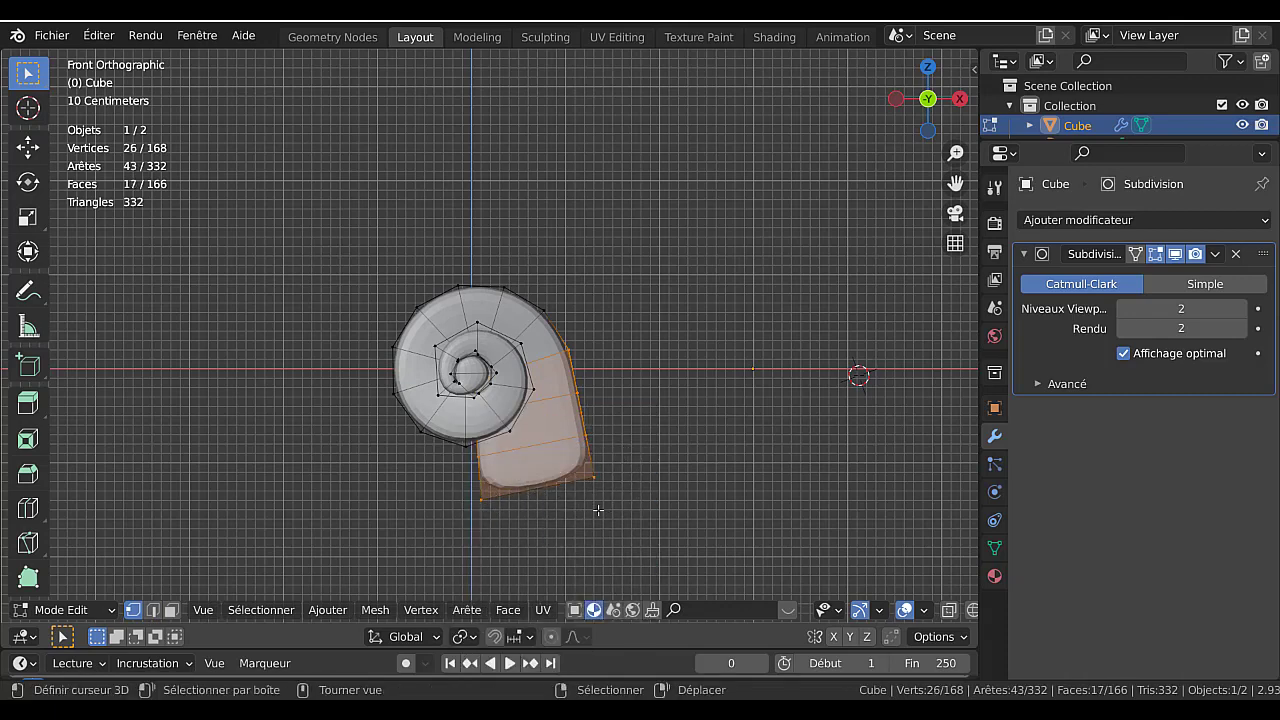
pyautogui.press('g')
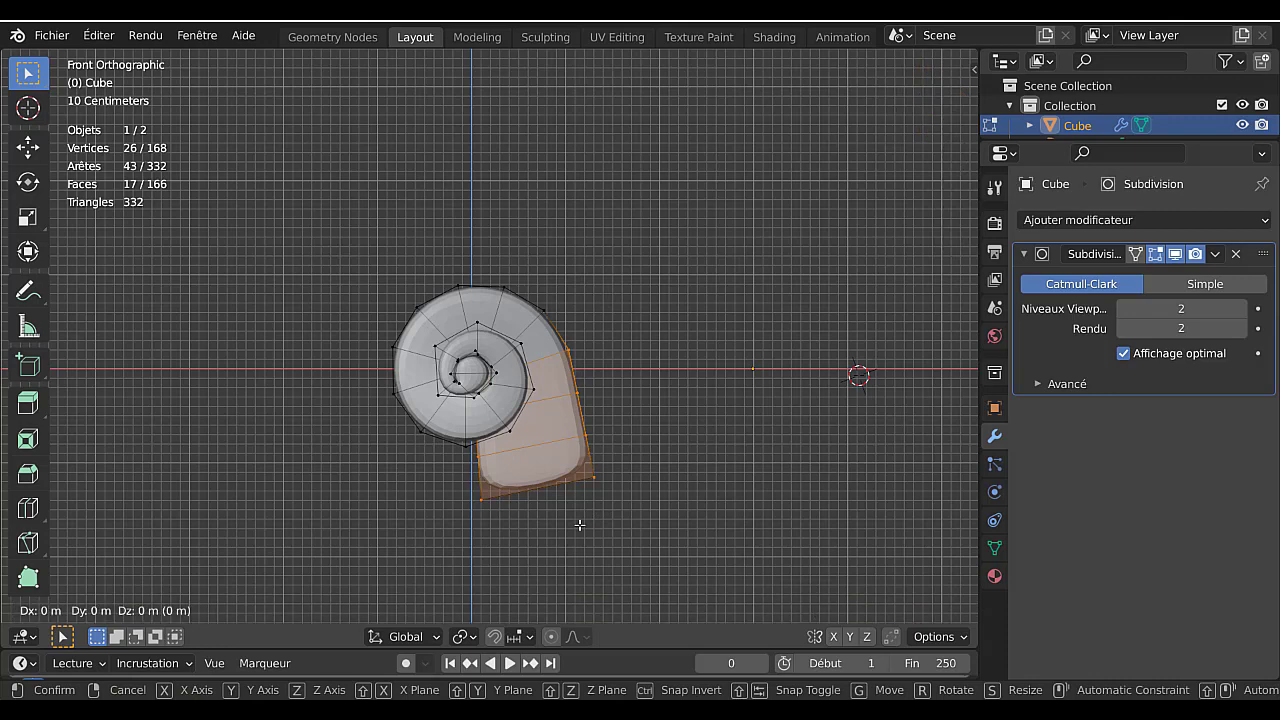
pyautogui.press('x')
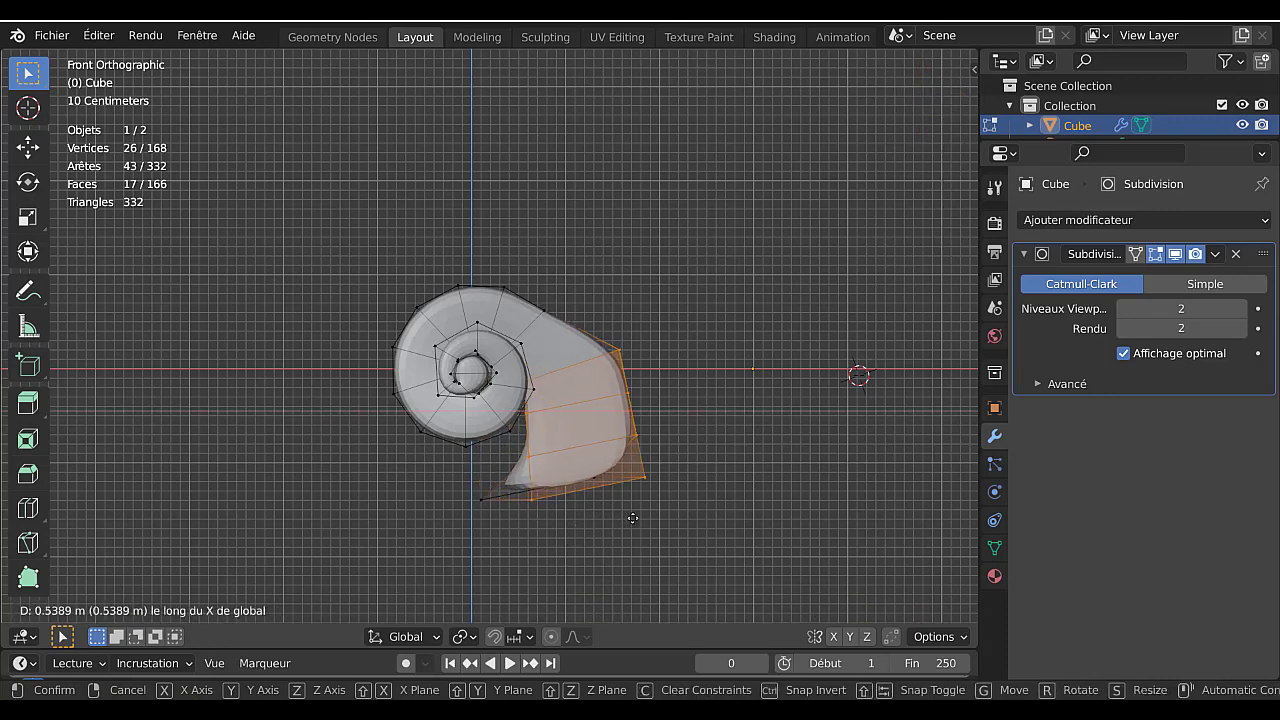
pyautogui.press('Escape')
pyautogui.press('c')
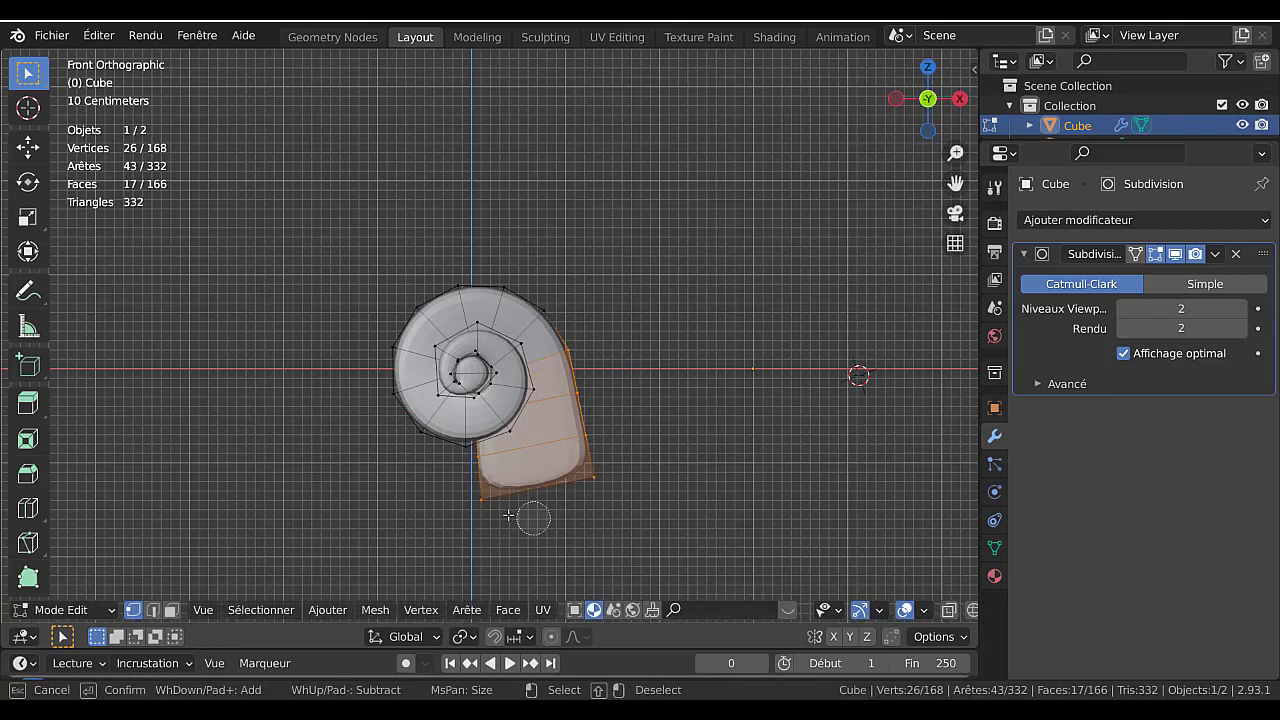
pyautogui.rightClick(559, 475)
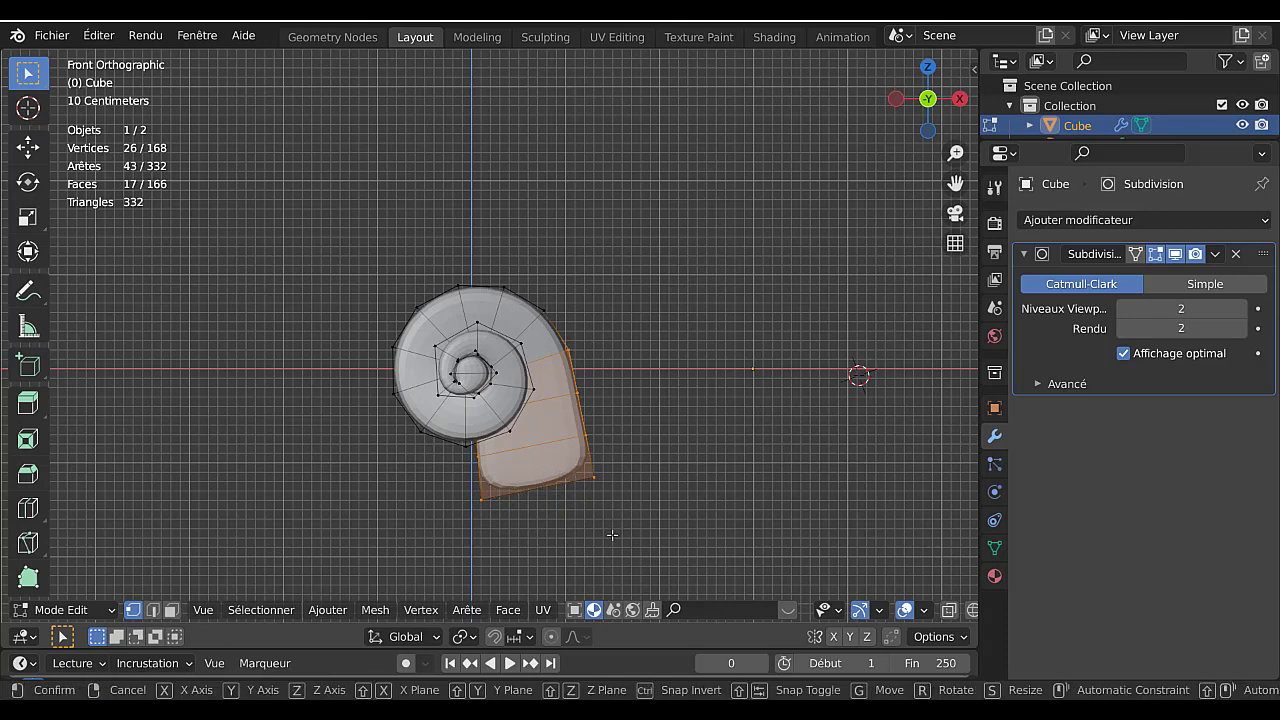
pyautogui.press('g')
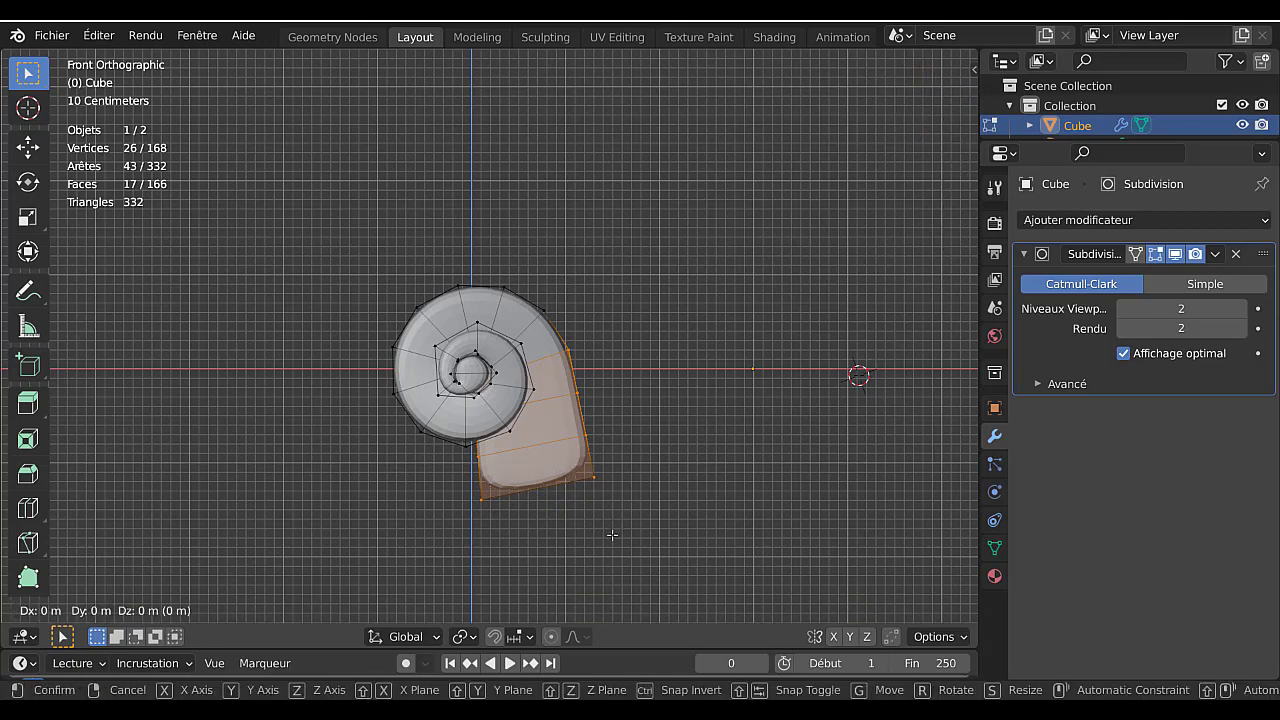
pyautogui.press('x')
pyautogui.rightClick(661, 534)
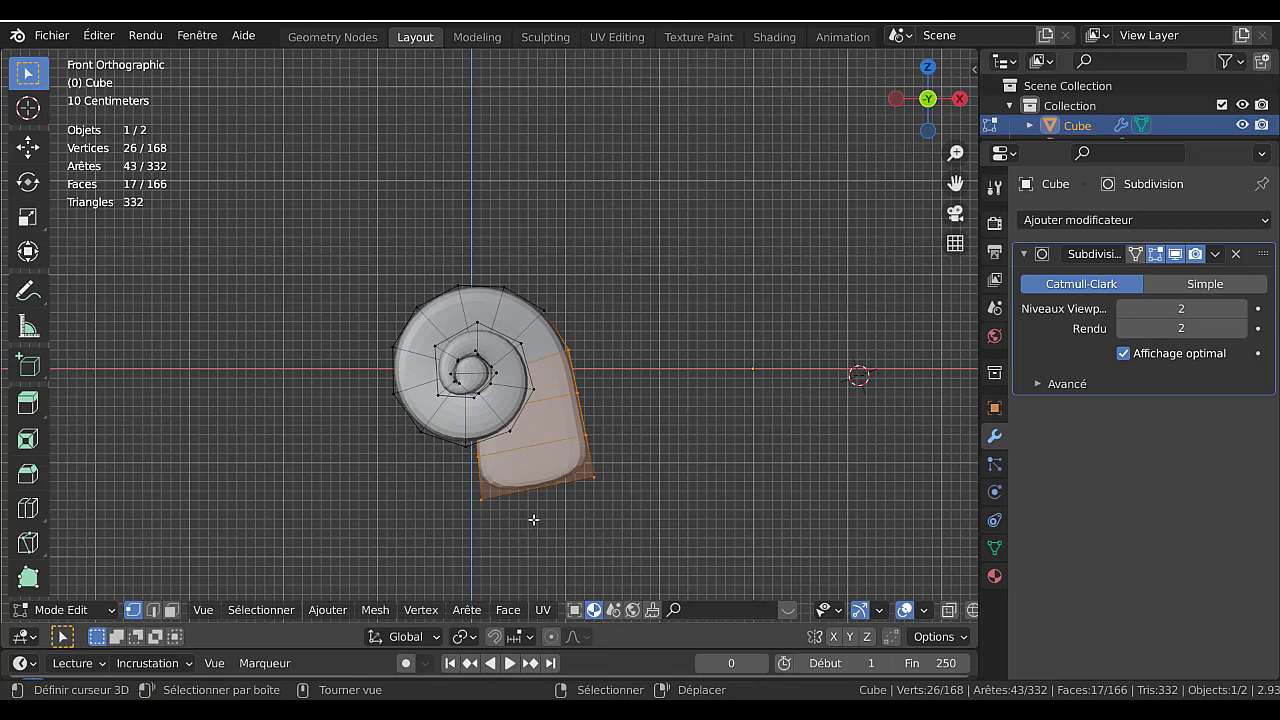
# Turn on X-ray and add the remaining hidden vertices along the stub's lower end to the selection with Circle Select.
pyautogui.hotkey('alt', 'z')
pyautogui.press('x')
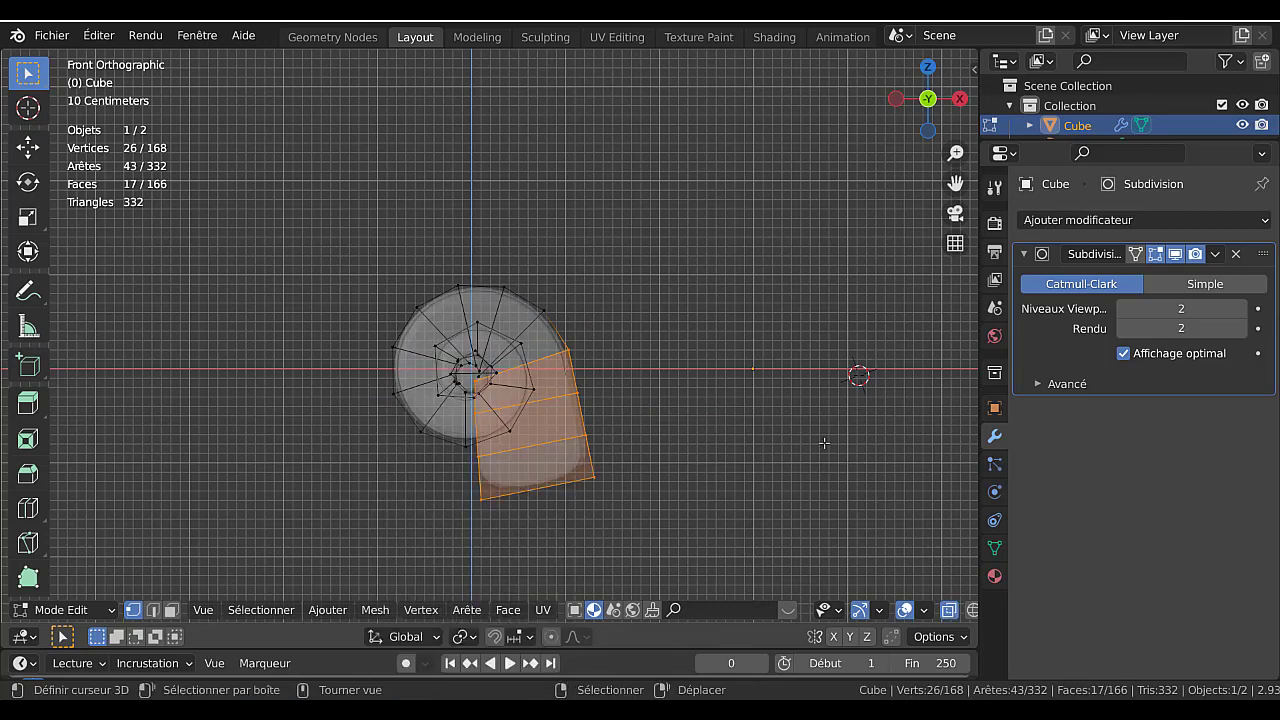
pyautogui.press('c')
pyautogui.moveTo(480, 501); pyautogui.dragTo(637, 466)
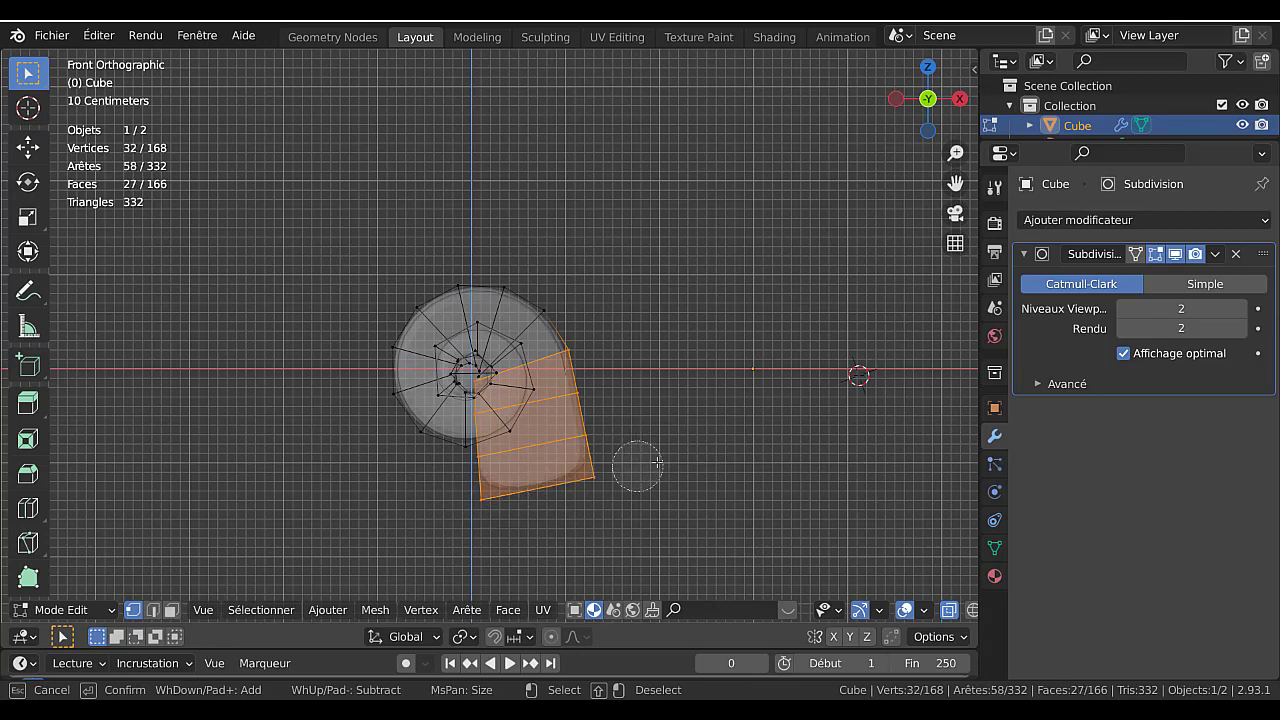
pyautogui.rightClick(680, 471)
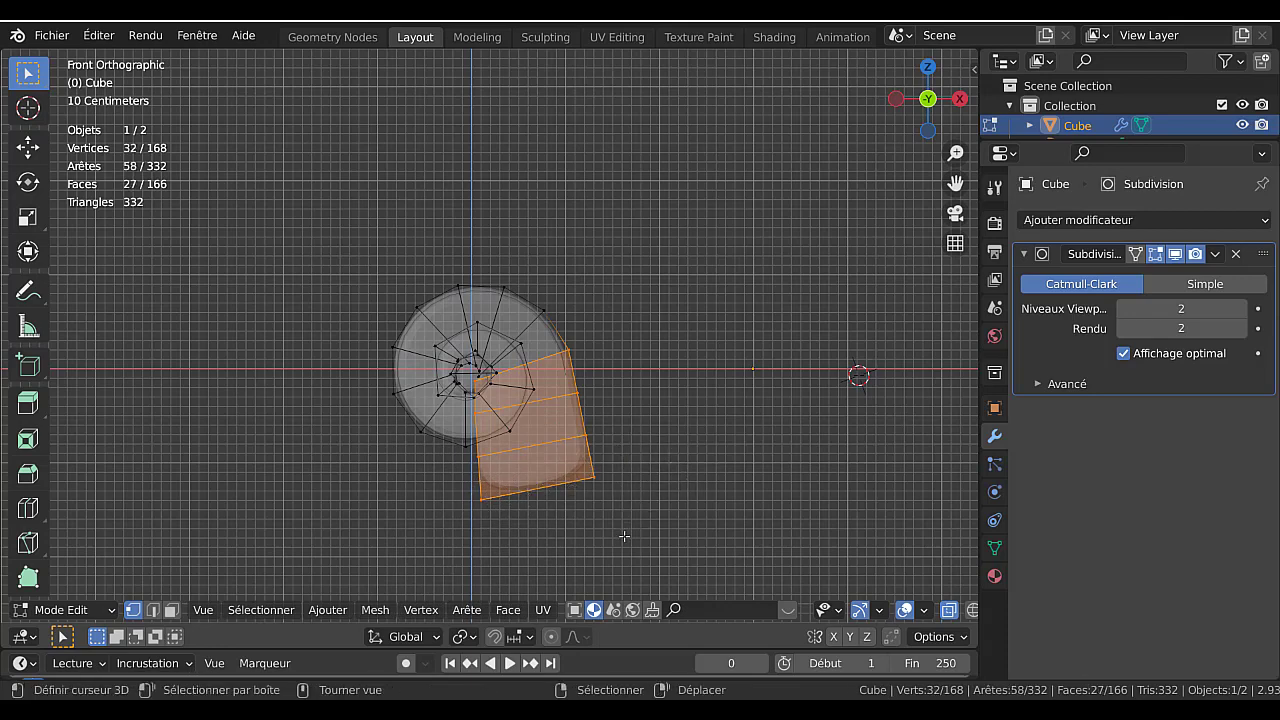
# Move the selected stub about 0.59 m along X, then shift it down about 0.13 m in the front view.
pyautogui.press('g')
pyautogui.press('x')
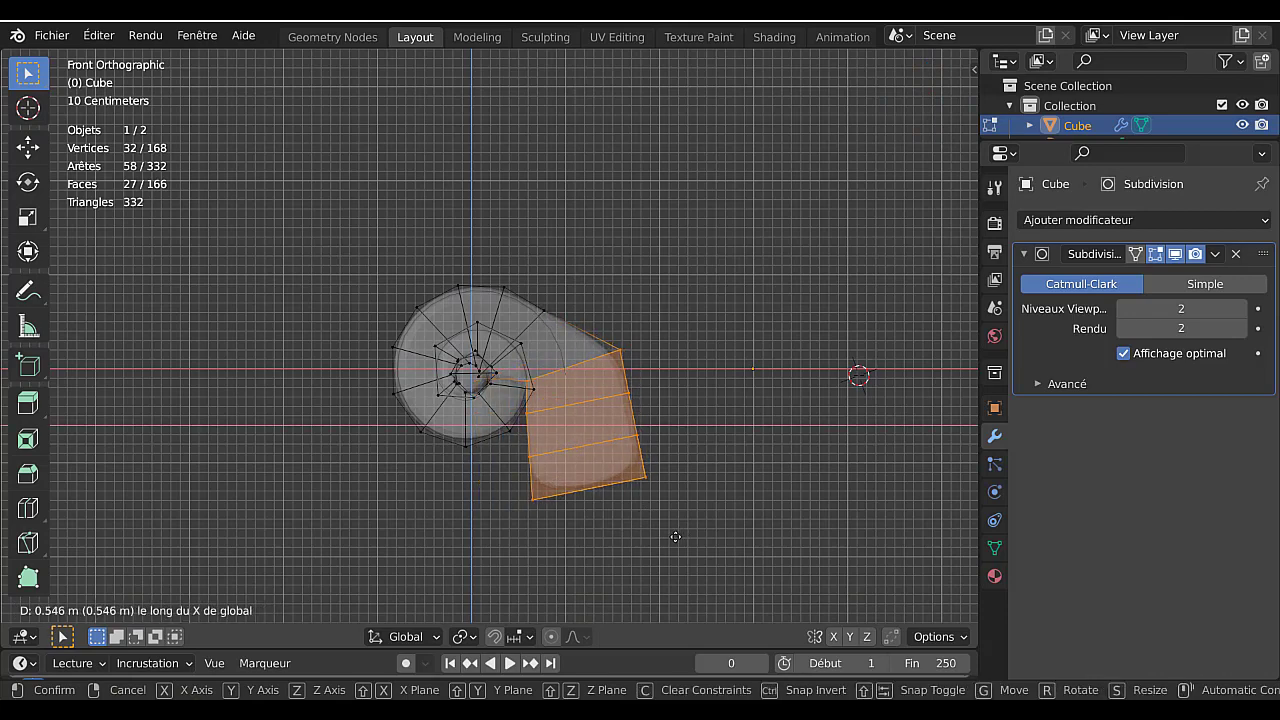
pyautogui.click(679, 536)
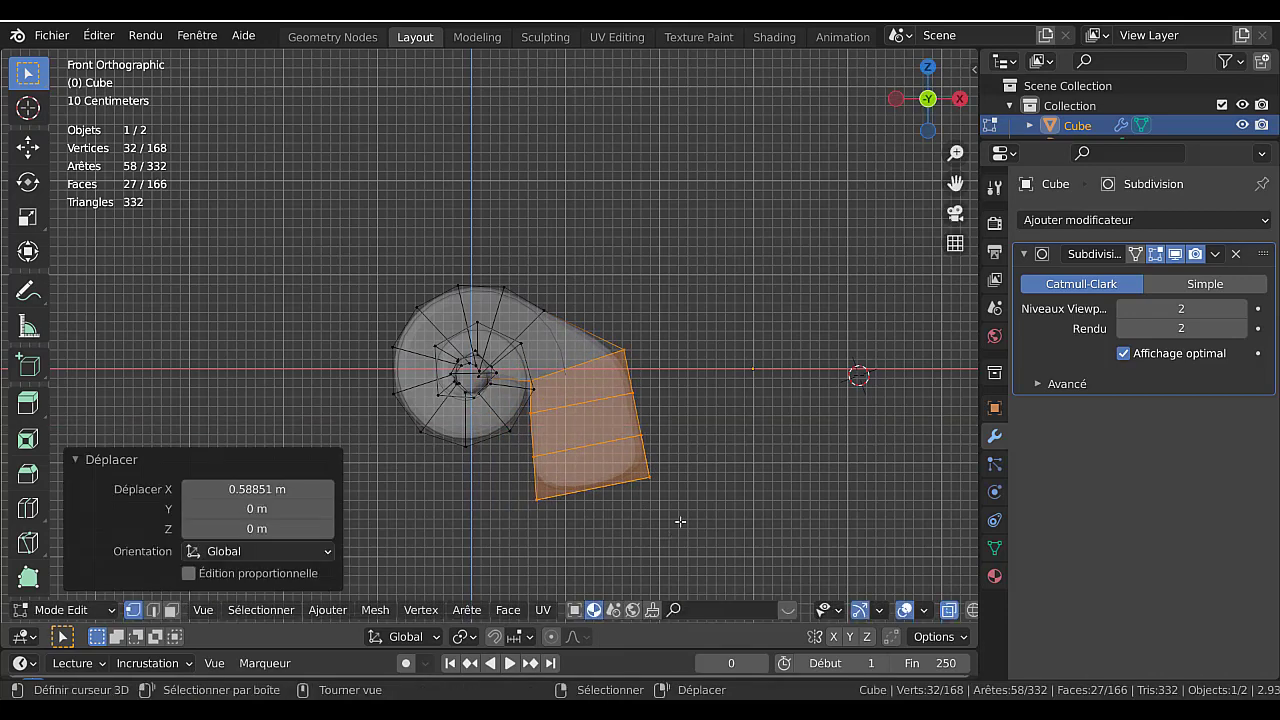
pyautogui.press('g')
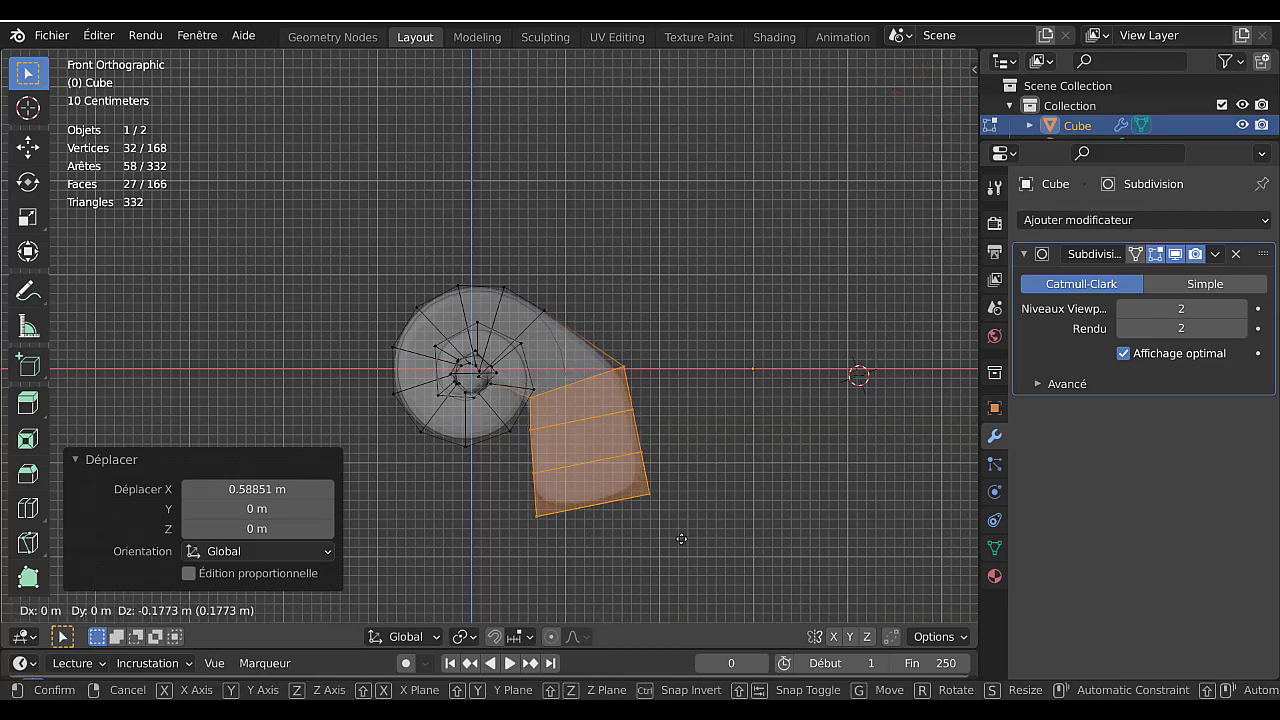
pyautogui.click(669, 498)
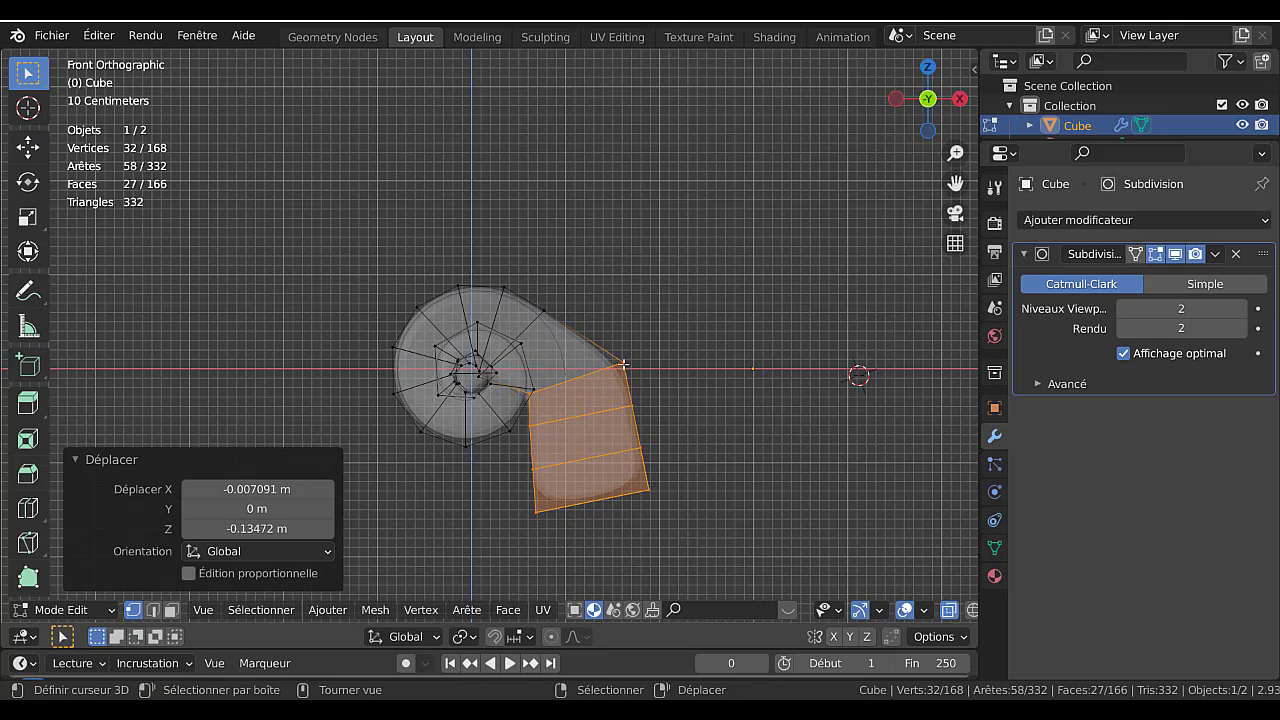
# Select only the outer vertices of the stub's top row and move them inward about 0.31 m in X and 0.06 m down.
pyautogui.hotkey('alt', 'a')
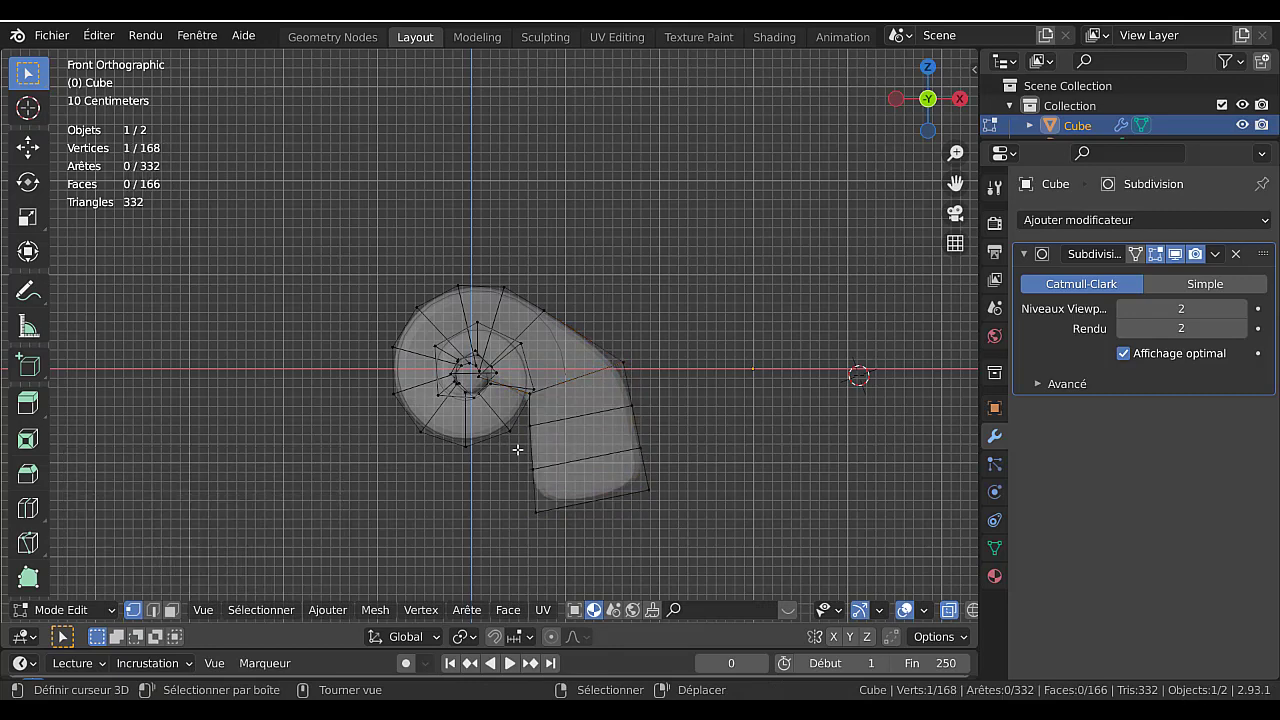
pyautogui.click(154, 609)
pyautogui.scroll(1, 557, 420)
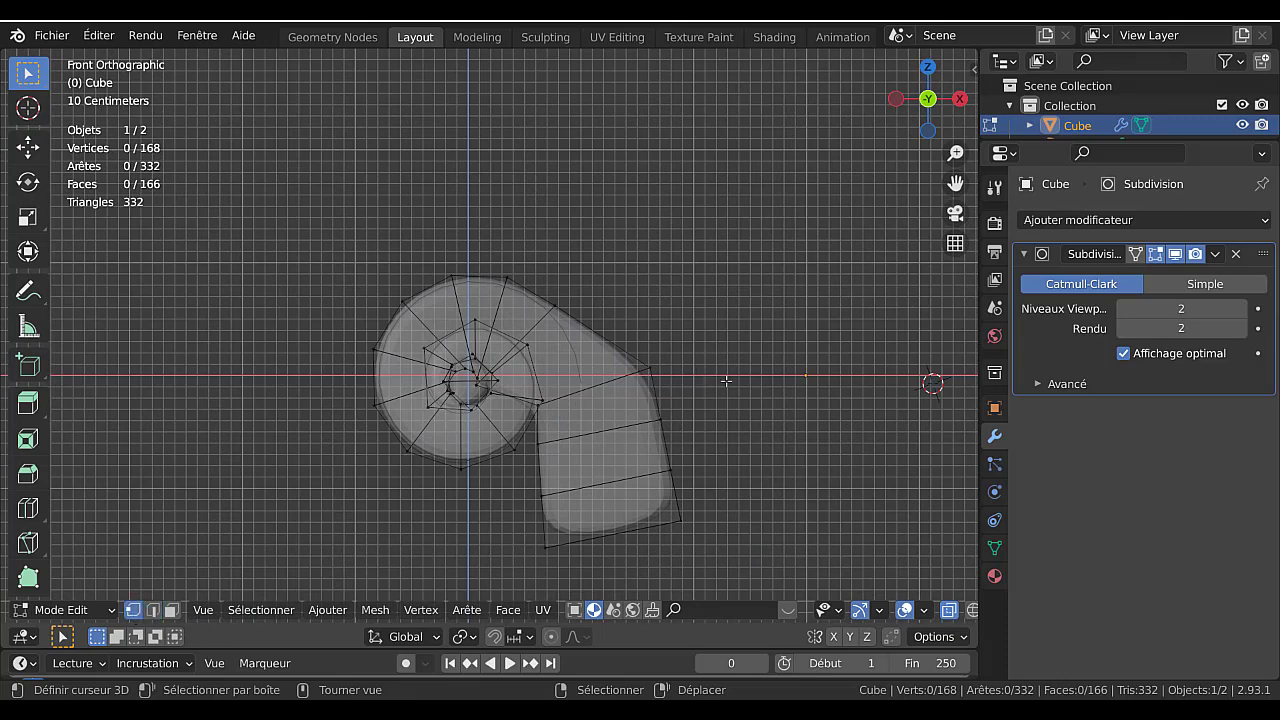
pyautogui.keyDown('alt'); pyautogui.click(648, 371); pyautogui.keyUp('alt')
pyautogui.press('g')
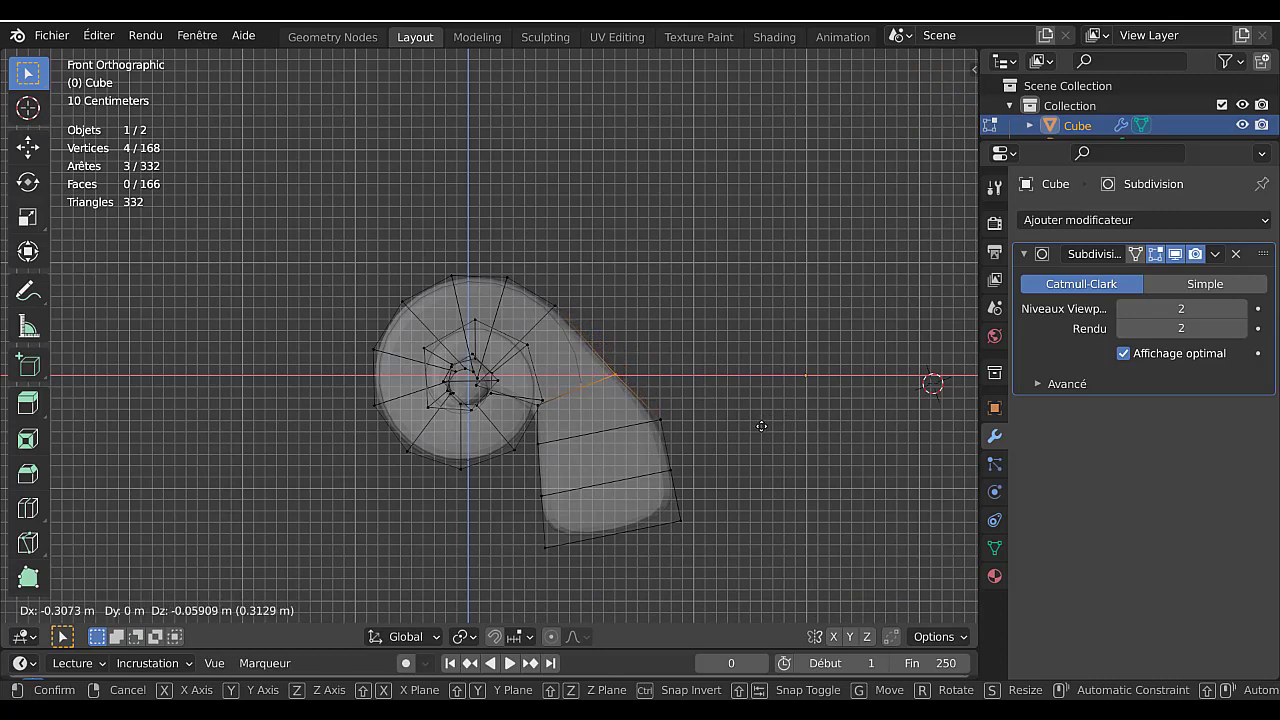
pyautogui.click(761, 426)
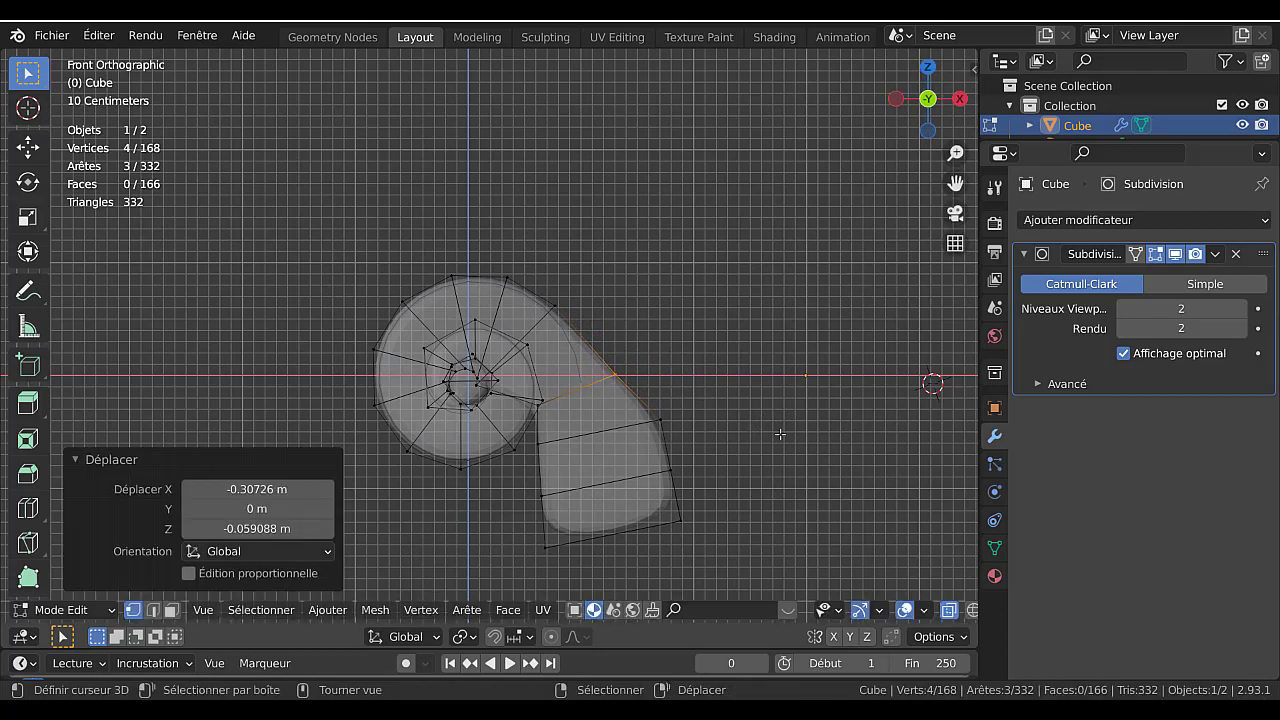
pyautogui.click(704, 423)
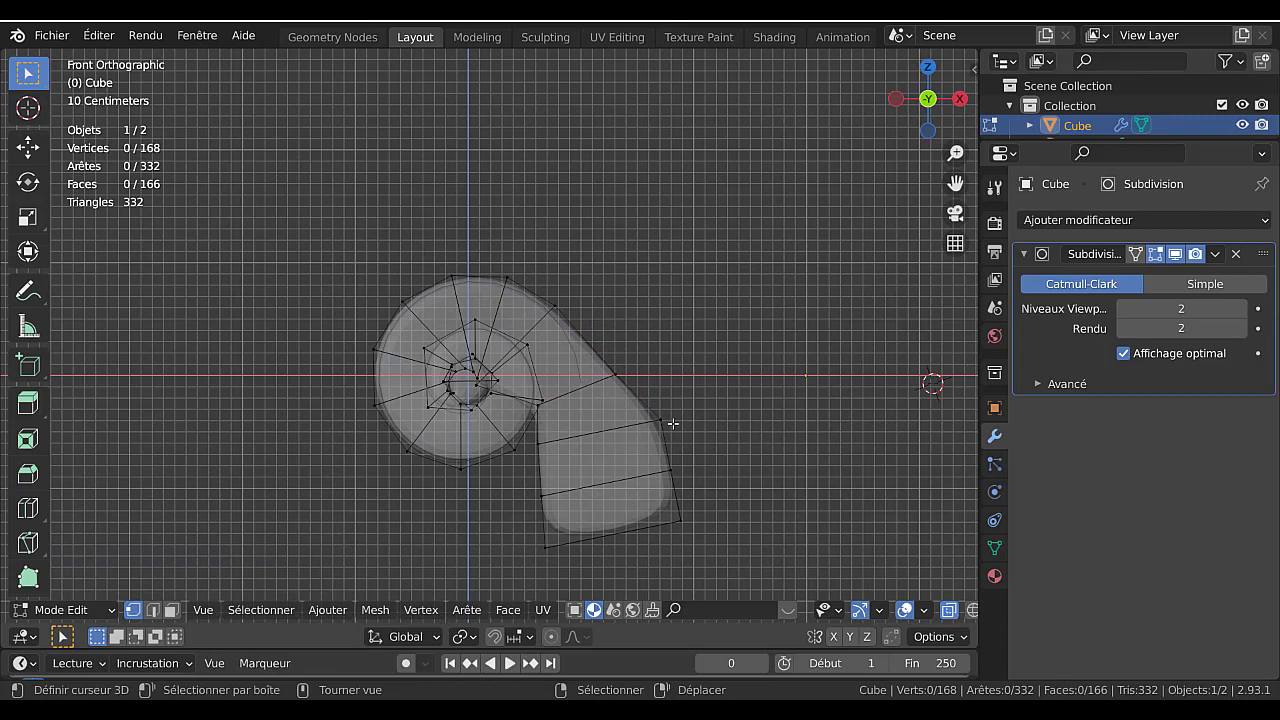
# Select the outer vertices of the stub's second row and move them inward about 0.3 m, slightly downward.
pyautogui.press('c')
pyautogui.click(666, 423)
pyautogui.rightClick(666, 423)
pyautogui.hotkey('alt', 'a')
pyautogui.keyDown('alt'); pyautogui.click(668, 437); pyautogui.keyUp('alt')
pyautogui.press('g')
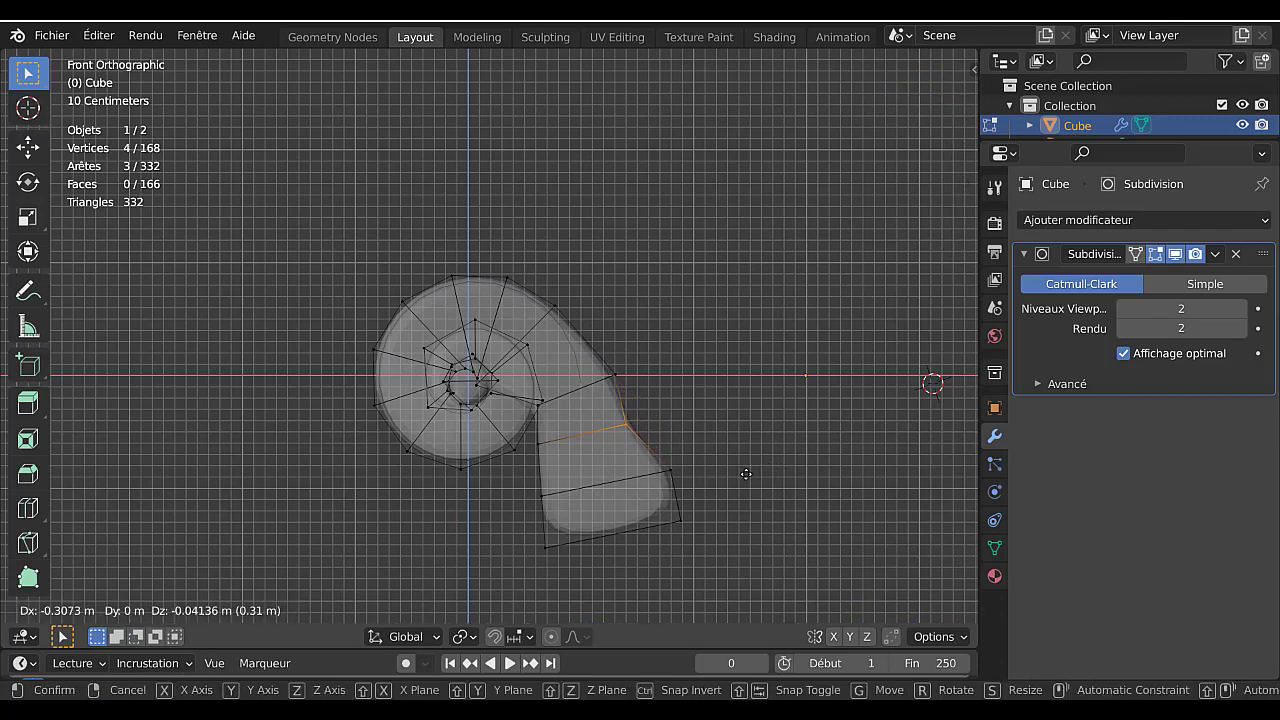
pyautogui.click(741, 479)
# Select the outer vertices of the stub's third row and move them inward in line with the row above.
pyautogui.hotkey('alt', 'a')
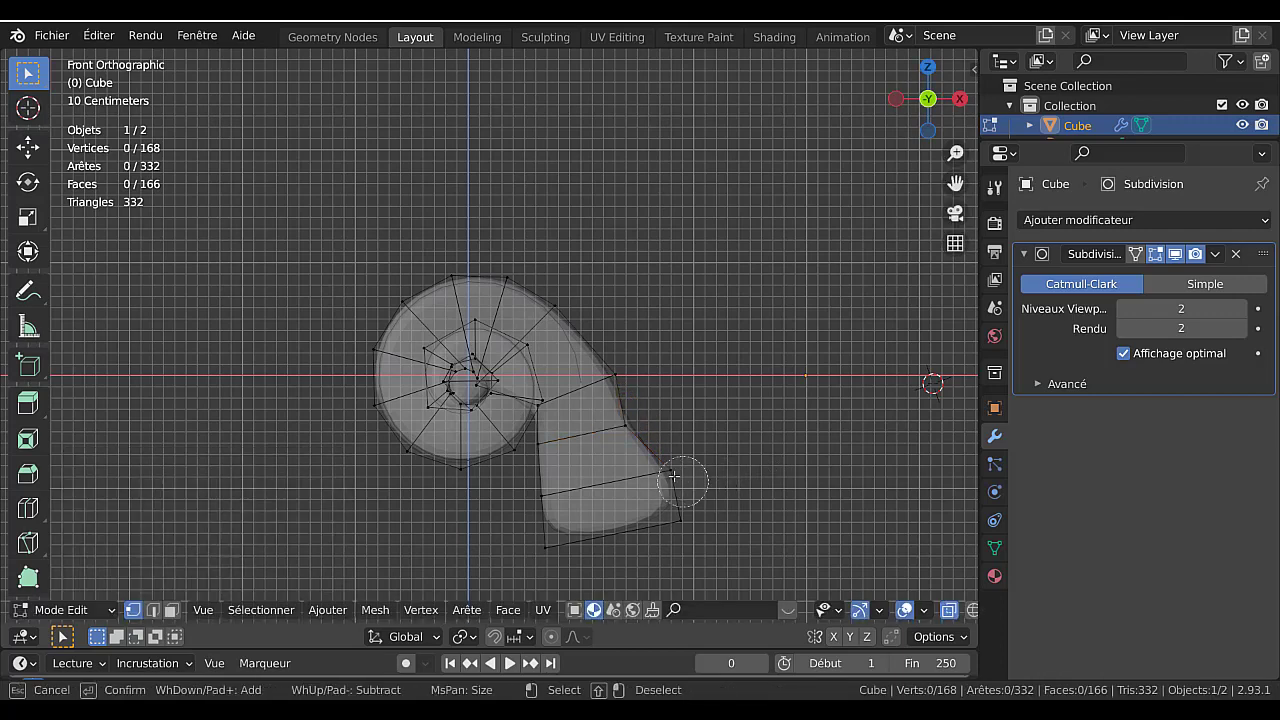
pyautogui.keyDown('alt'); pyautogui.click(670, 477); pyautogui.keyUp('alt')
pyautogui.press('g')
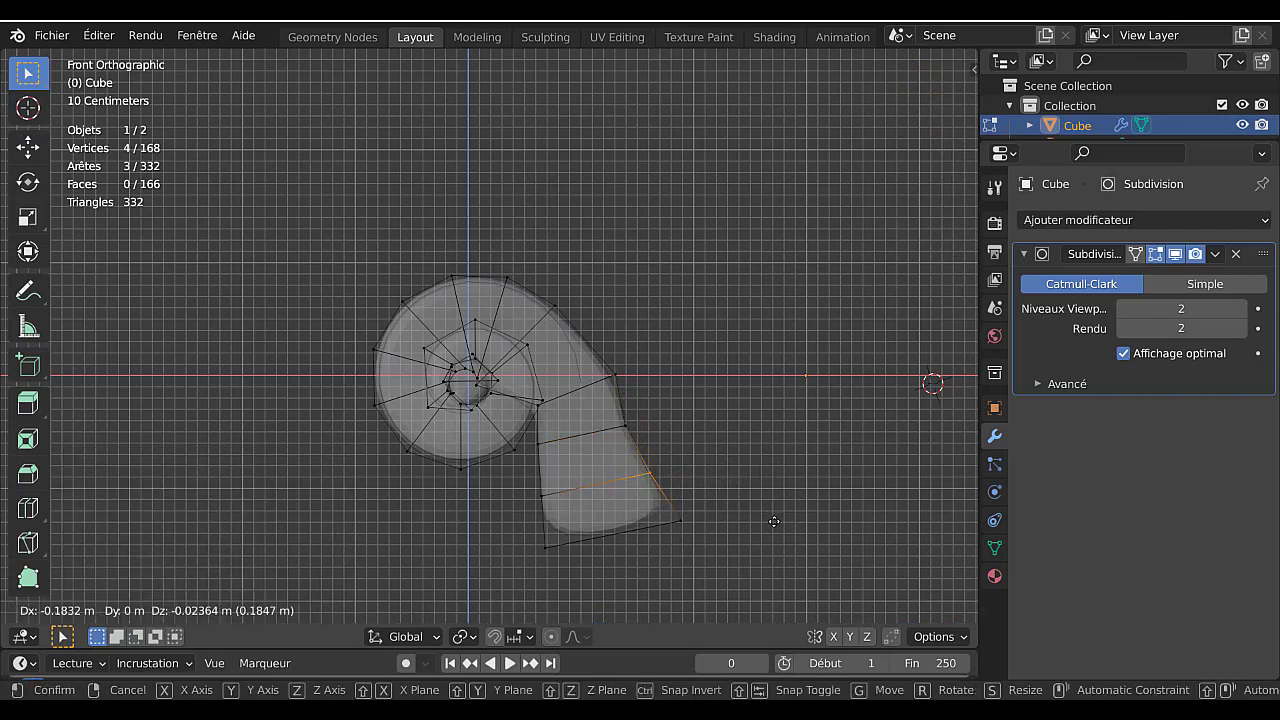
pyautogui.click(765, 523)
# Move the outer vertices of the stub's bottom corner about 0.40 m inward and 0.21 m down, then clear the selection.
pyautogui.hotkey('alt', 'a')
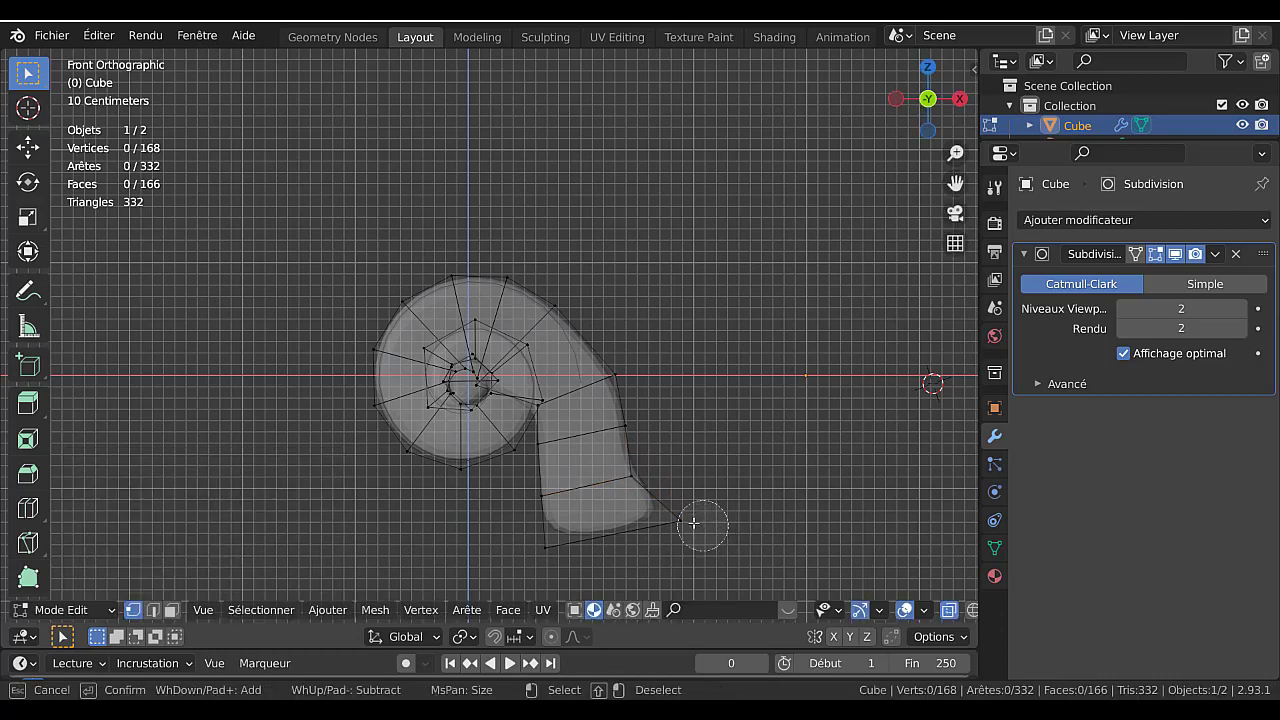
pyautogui.keyDown('alt'); pyautogui.click(677, 521); pyautogui.keyUp('alt')
pyautogui.press('g')
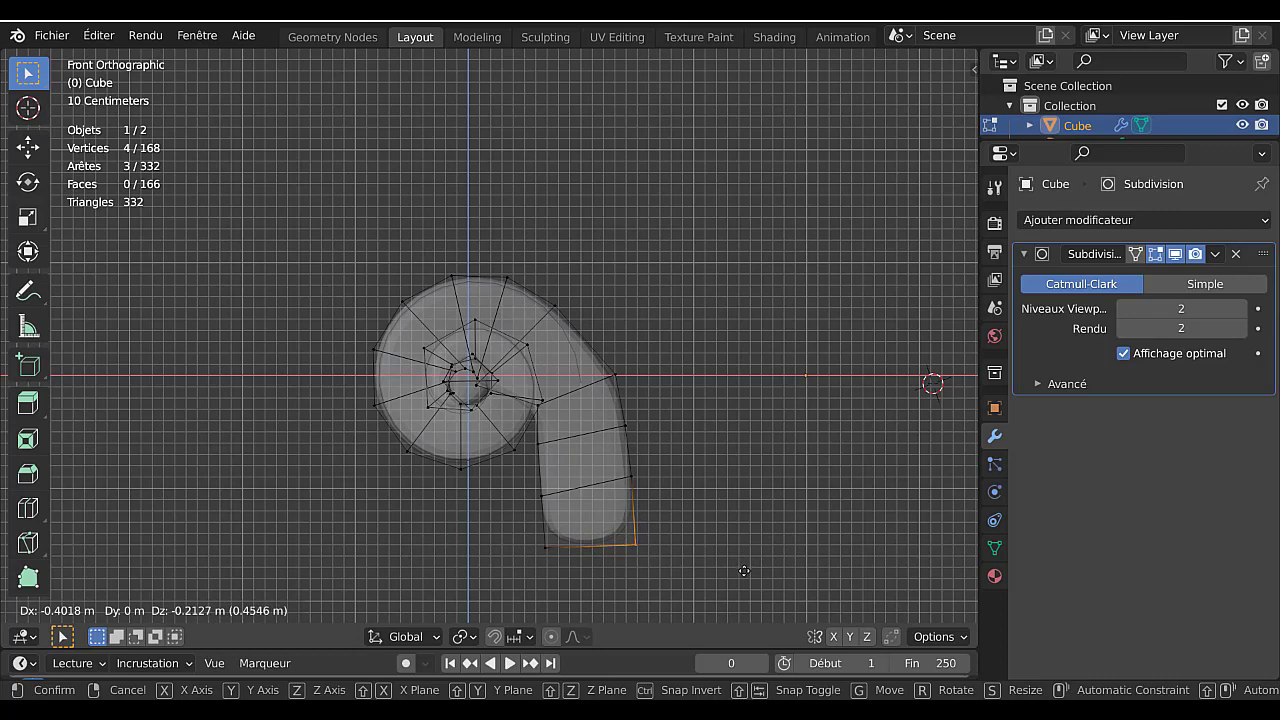
pyautogui.click(744, 571)
pyautogui.hotkey('alt', 'a')
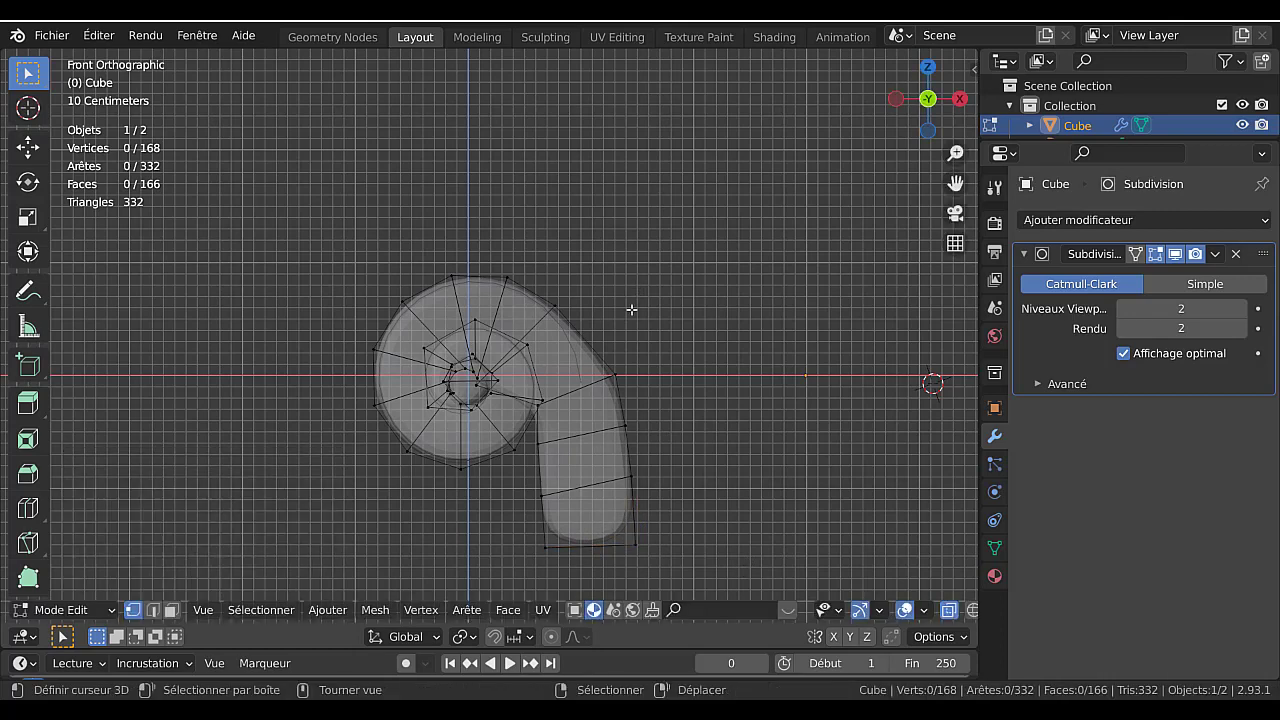
# Pick the outer vertices on the scroll's upper curve with Circle Select and move them outward about 0.09 m in X and 0.08 m in Z.
pyautogui.press('c')
pyautogui.click(563, 303)
pyautogui.rightClick(563, 303)
pyautogui.press('g')
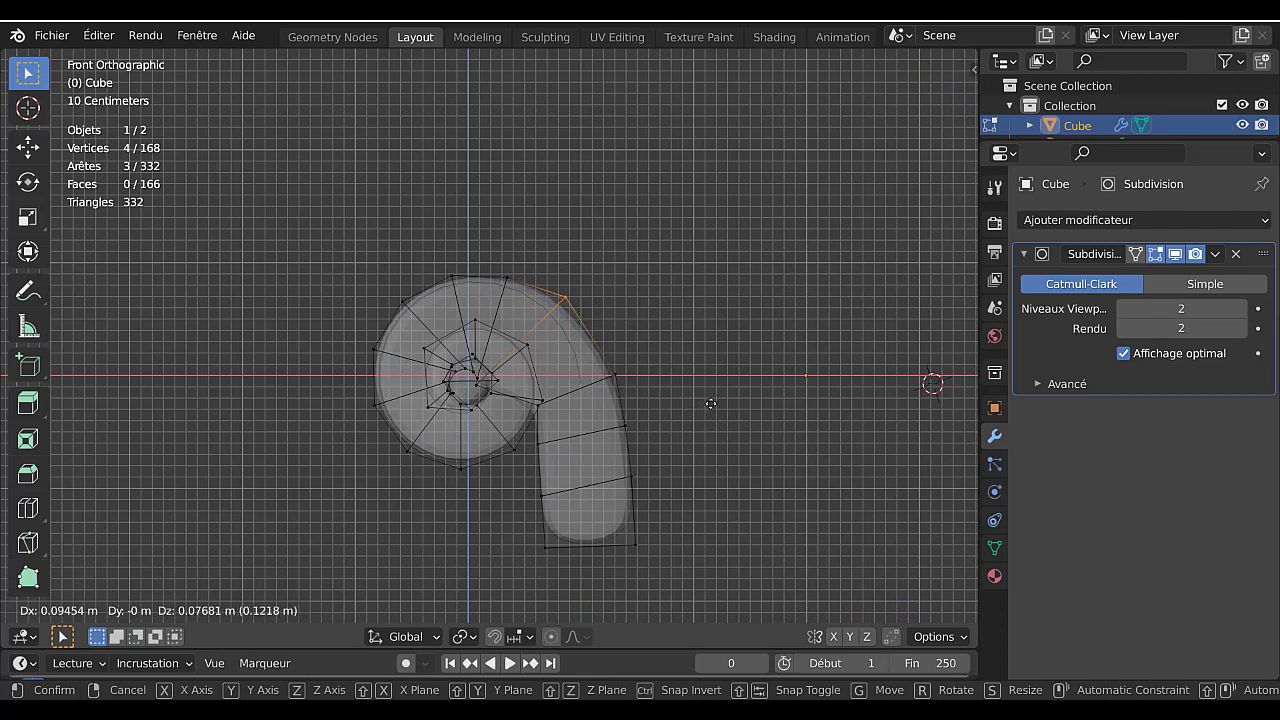
pyautogui.click(710, 403)
pyautogui.hotkey('alt', 'a')
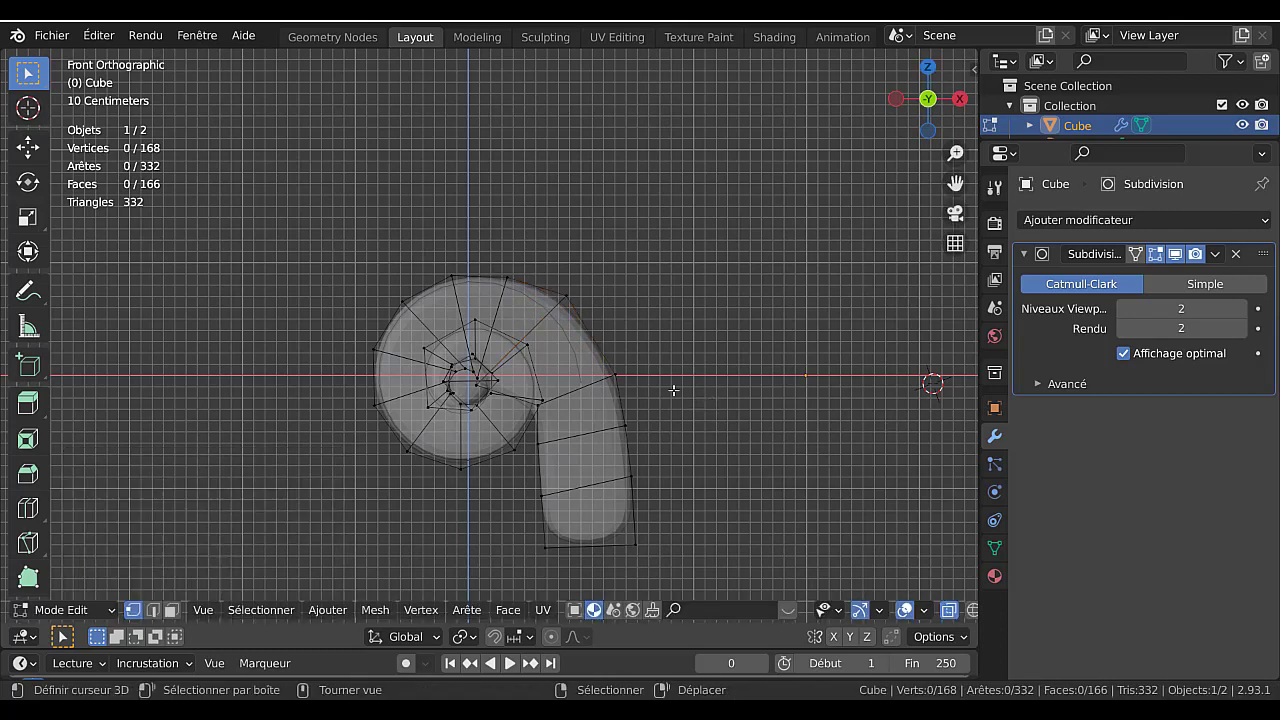
# Move the outer vertices of the stub's top row outward about 0.05 m in X and 0.07 m in Z, then return to Object mode without X-ray.
pyautogui.keyDown('alt'); pyautogui.click(624, 372); pyautogui.keyUp('alt')
pyautogui.press('g')
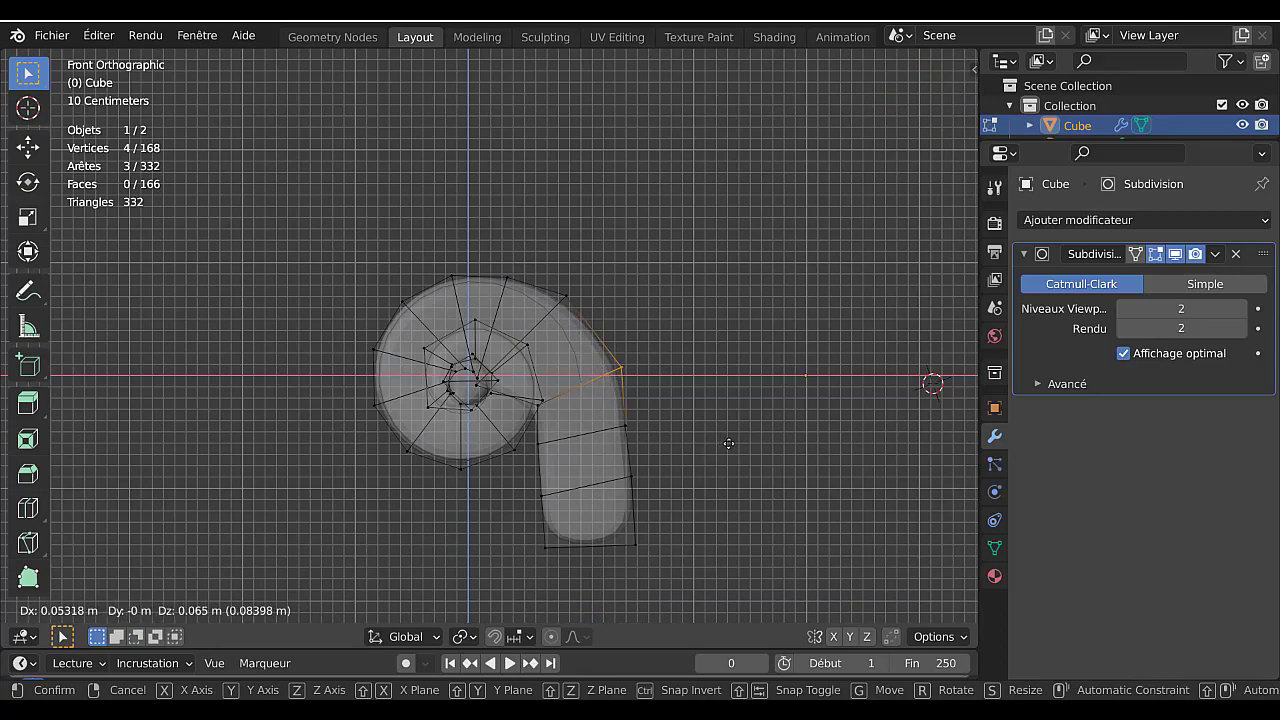
pyautogui.click(728, 443)
pyautogui.press('Tab')
pyautogui.moveTo(733, 434); pyautogui.dragTo(844, 425, button='middle')
pyautogui.hotkey('alt', 'z')
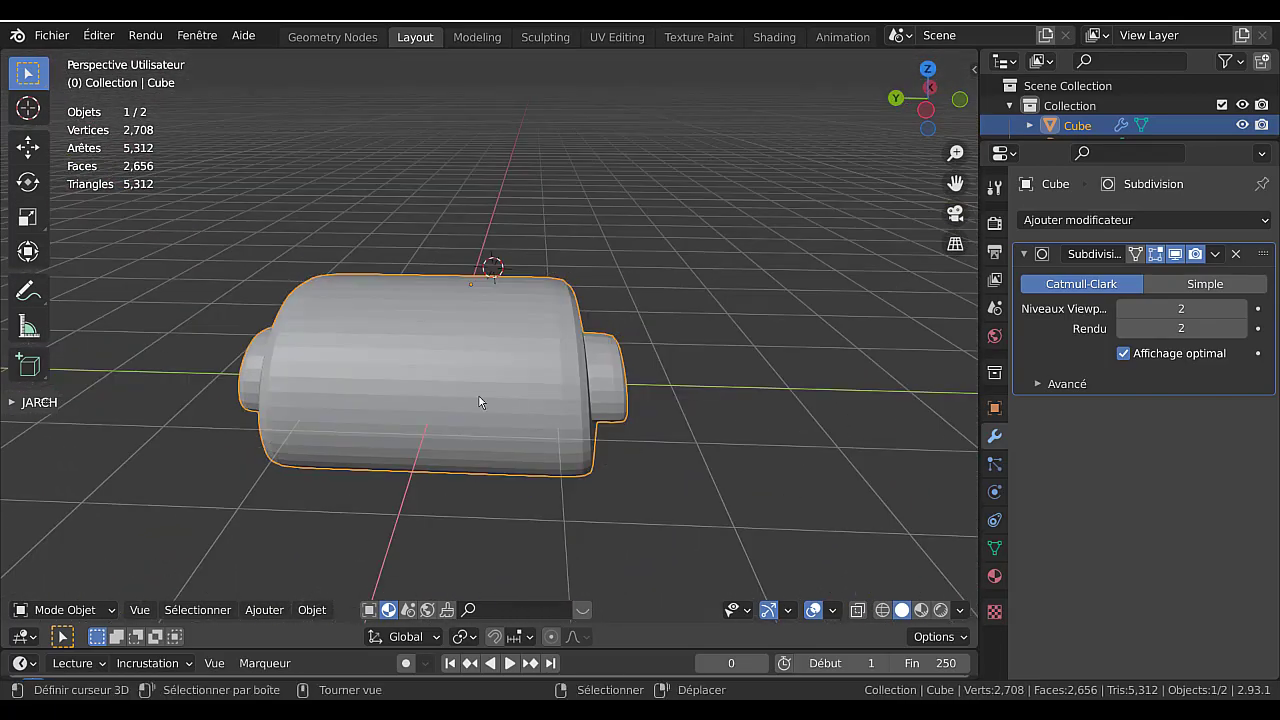
# Add a centred loop cut across the scroll's width and one more midway on each side of it.
pyautogui.press('Tab')
pyautogui.hotkey('ctrl', 'r')
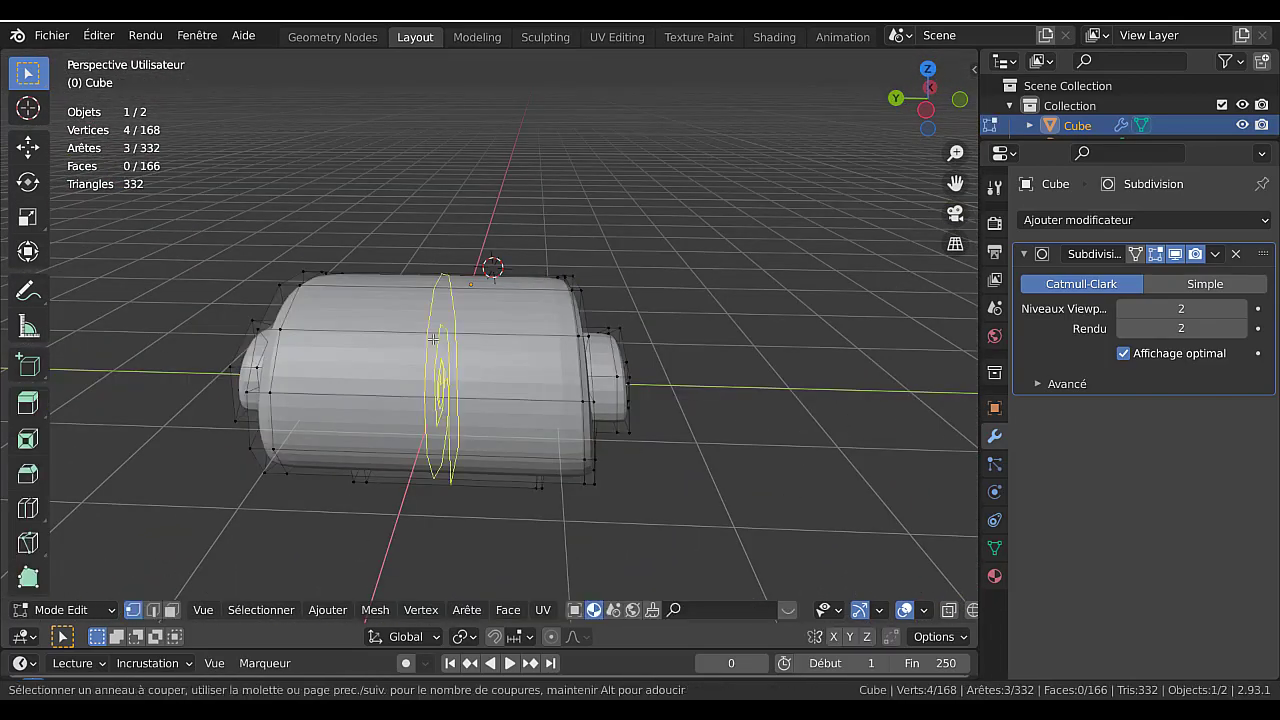
pyautogui.click(438, 341)
pyautogui.rightClick(433, 339)
pyautogui.hotkey('ctrl', 'r')
pyautogui.click(496, 342)
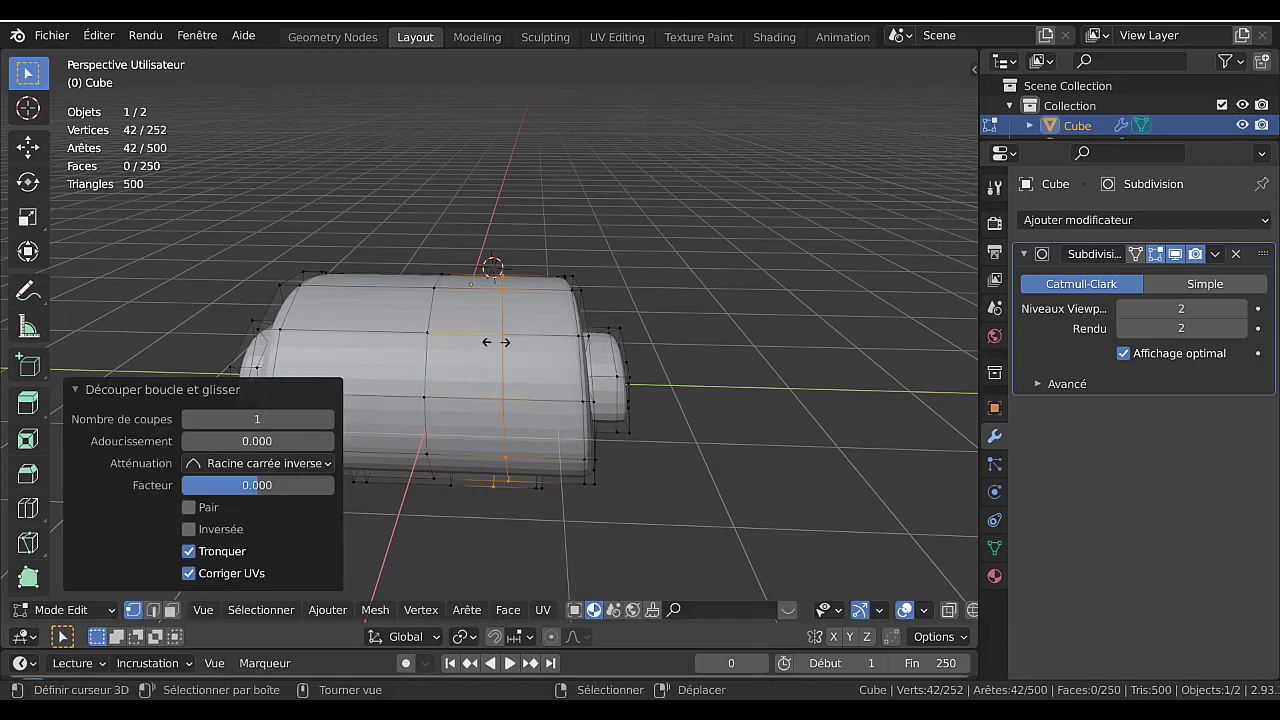
pyautogui.rightClick(496, 342)
pyautogui.hotkey('ctrl', 'r')
pyautogui.click(375, 341)
pyautogui.rightClick(424, 340)
# Add the matching loop cut on the other side of the centre to the selection and switch to edge selection.
pyautogui.moveTo(424, 340); pyautogui.dragTo(616, 333, button='middle')
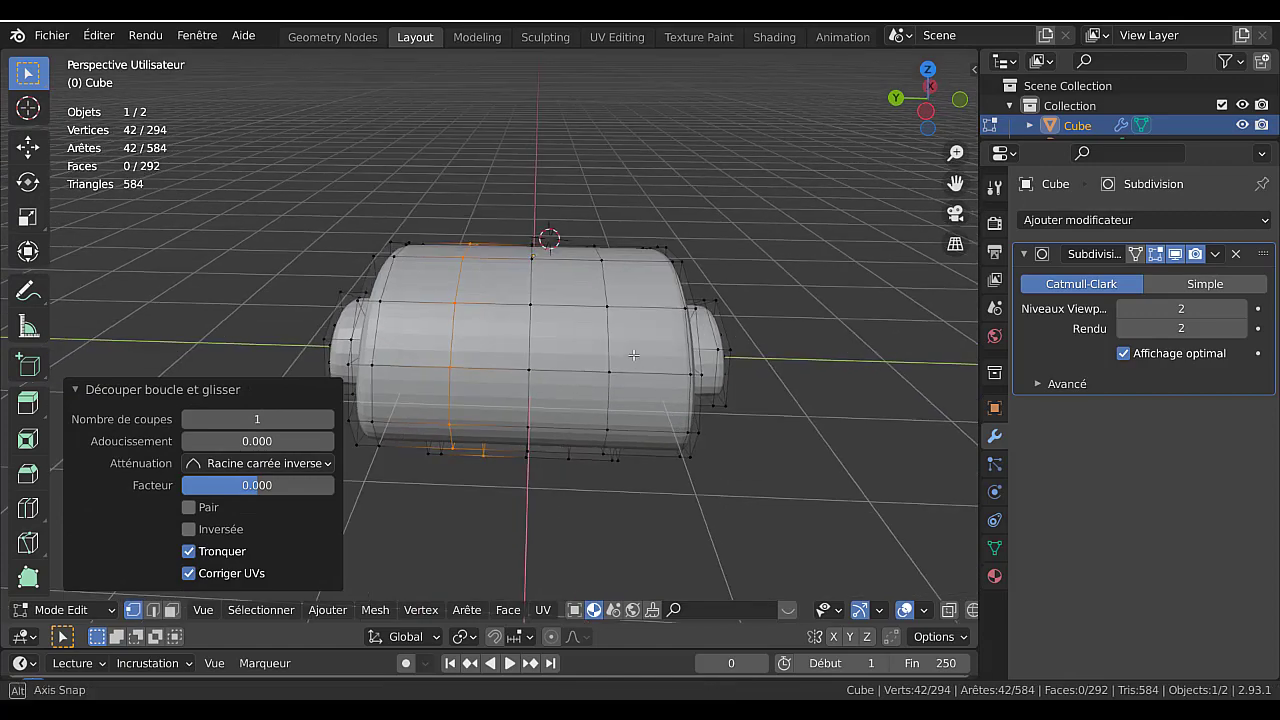
pyautogui.press('alt')
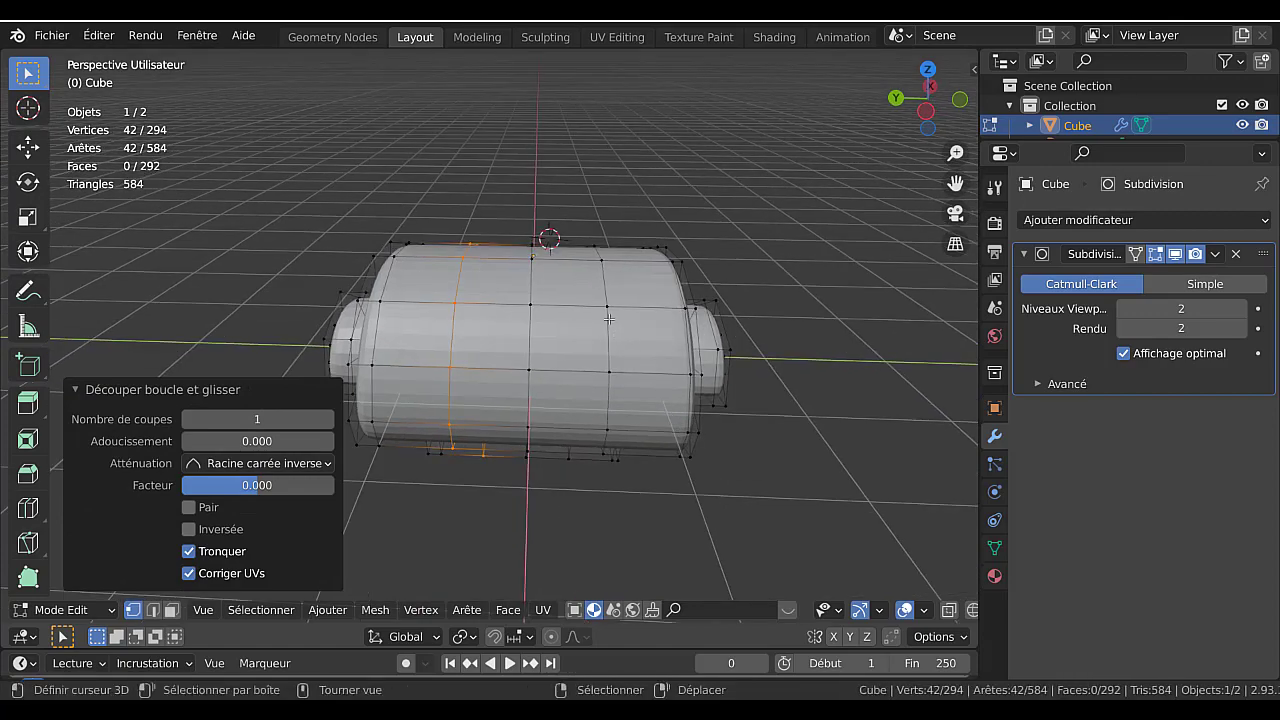
pyautogui.keyDown('alt'); pyautogui.keyDown('shift'); pyautogui.click(609, 319); pyautogui.keyUp('shift'); pyautogui.keyUp('alt')
pyautogui.moveTo(704, 406); pyautogui.dragTo(572, 403, button='middle')
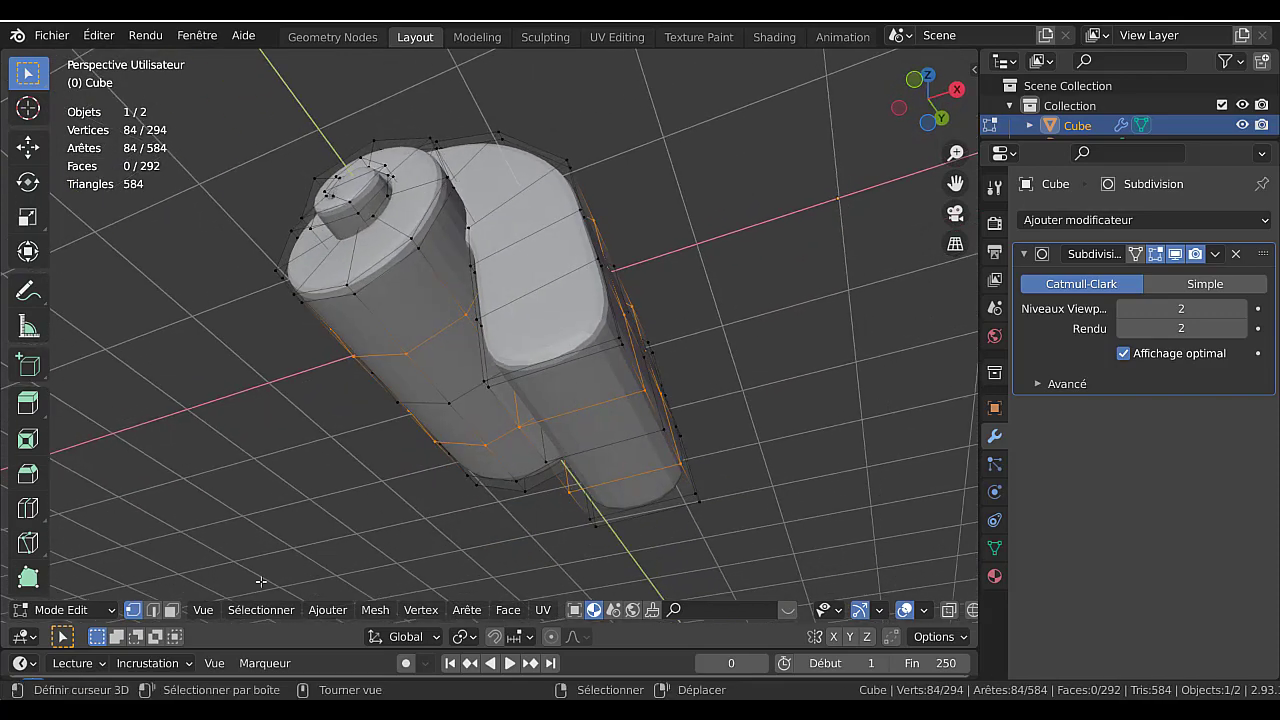
pyautogui.click(152, 610)
pyautogui.moveTo(746, 444); pyautogui.dragTo(648, 460, button='middle')
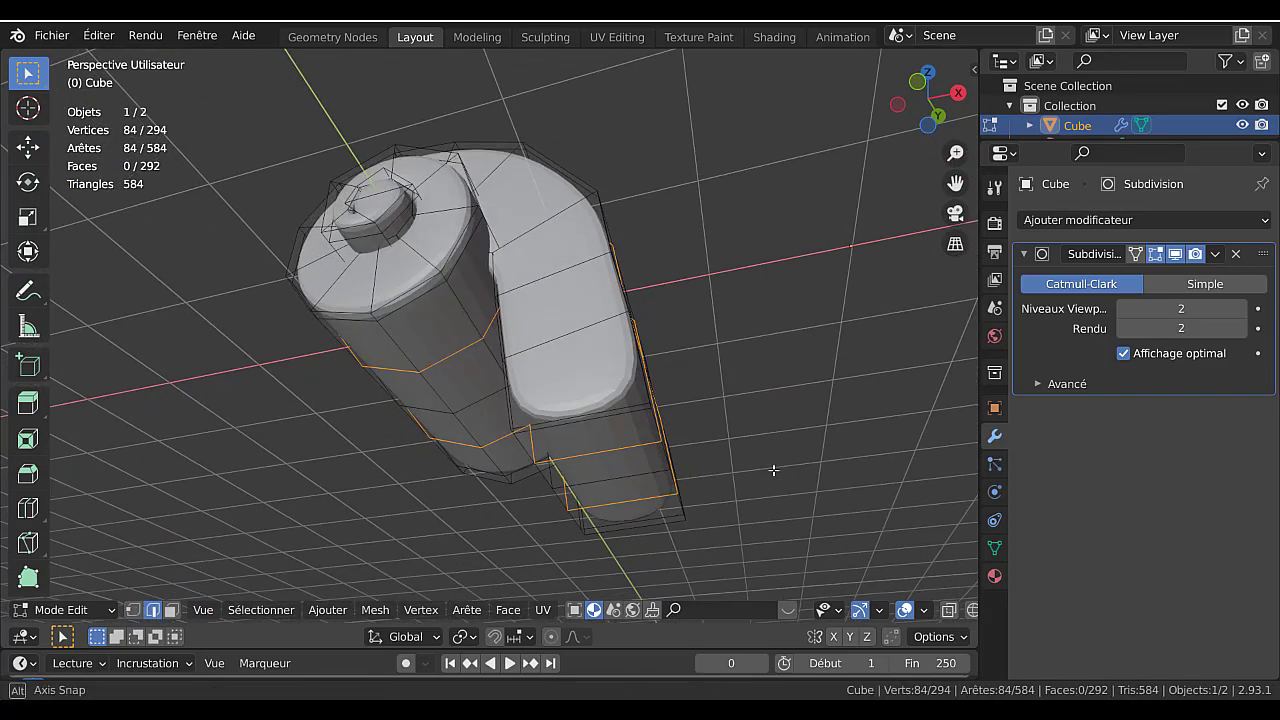
# Deselect the two loops' edges on the stub's bottom end with Circle Select.
pyautogui.press('c')
pyautogui.middleClick(620, 462)
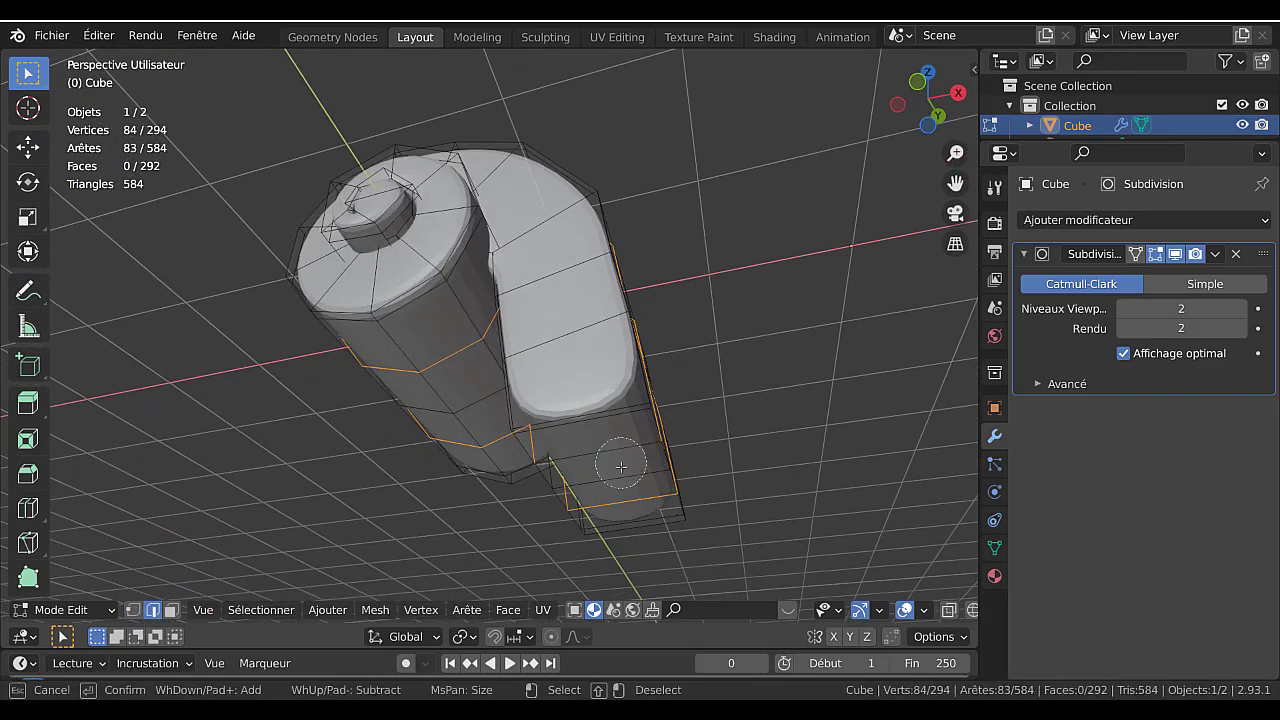
pyautogui.middleClick(632, 494)
pyautogui.rightClick(634, 496)
pyautogui.moveTo(807, 428); pyautogui.dragTo(702, 432, button='middle')
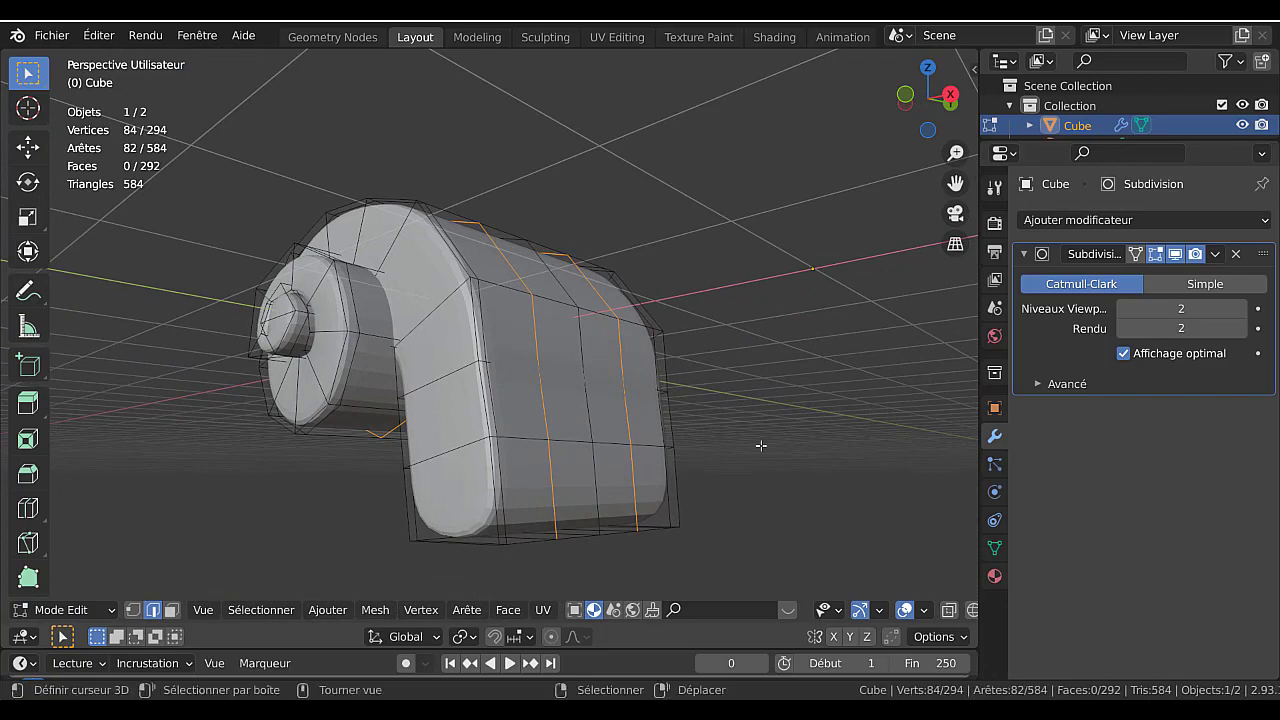
# Scale the selected edges of the two loops down to about 0.9 to form grooves, and check them in Object mode.
pyautogui.press('s')
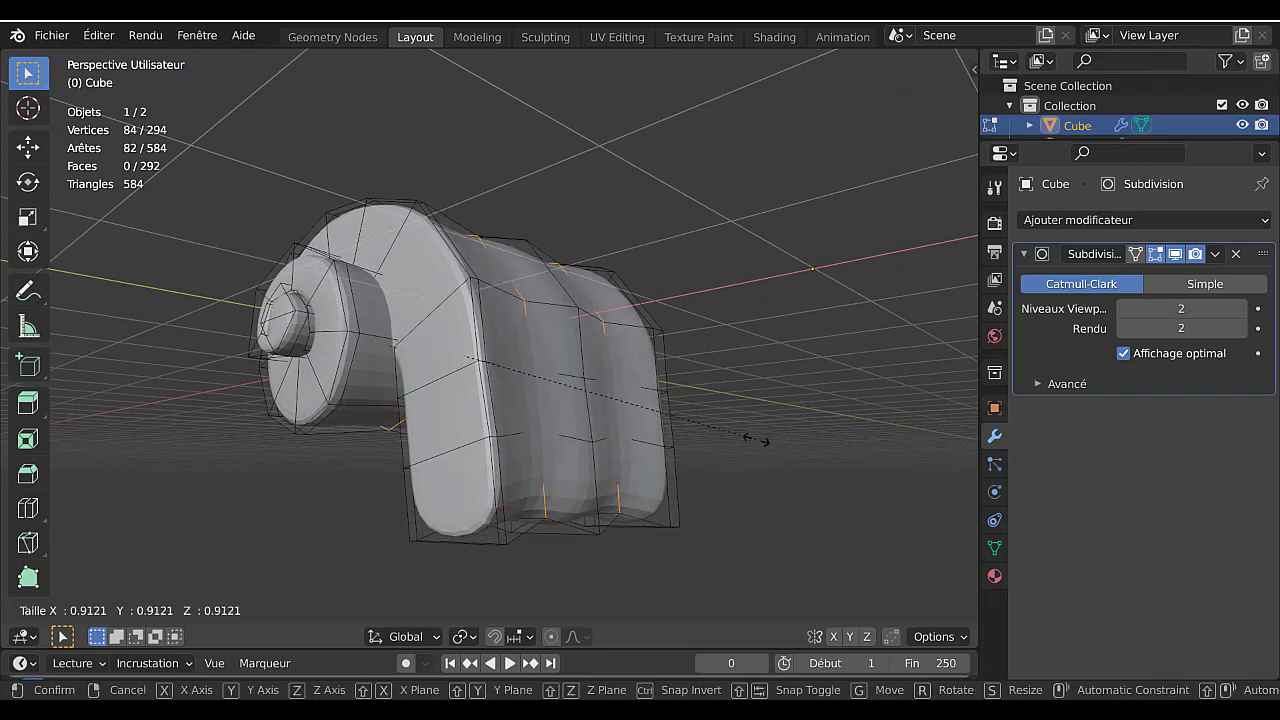
pyautogui.click(686, 433)
pyautogui.moveTo(686, 433); pyautogui.dragTo(770, 442, button='middle')
pyautogui.press('Tab')
pyautogui.press('Tab')
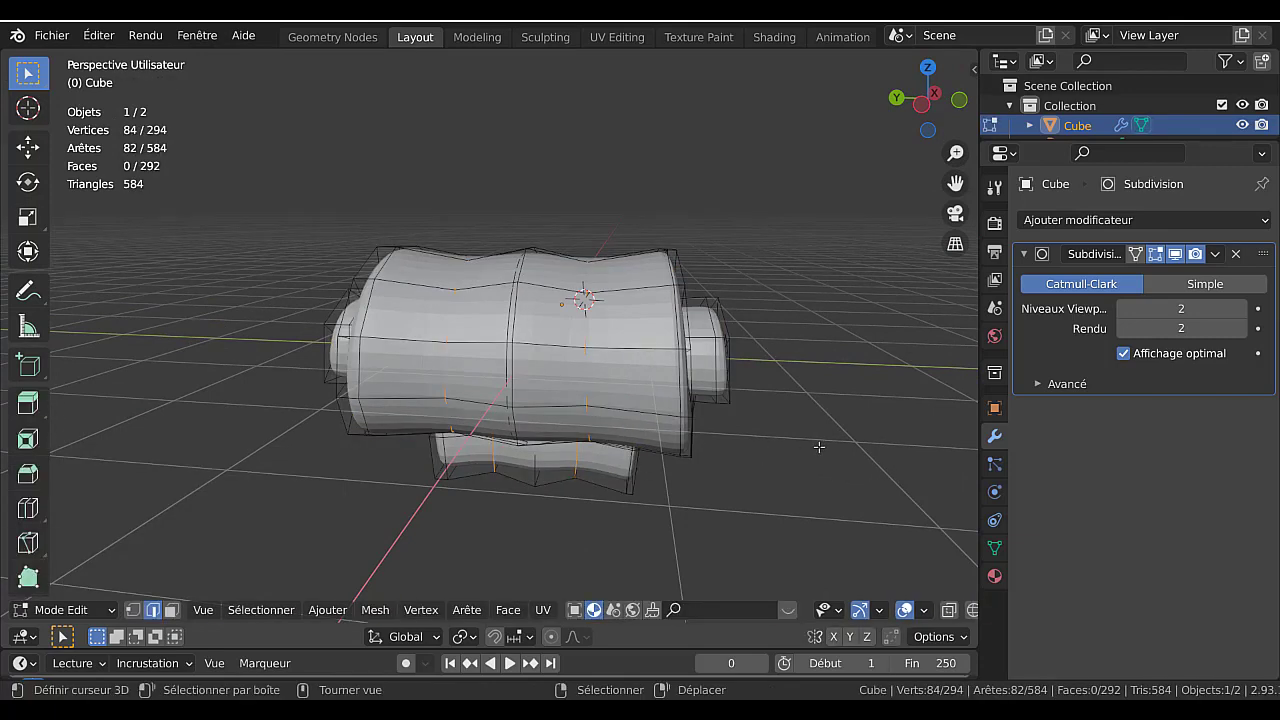
# Bevel the two groove loops by about 0.015 m with one segment and return to Object mode.
pyautogui.hotkey('ctrl', 'b')
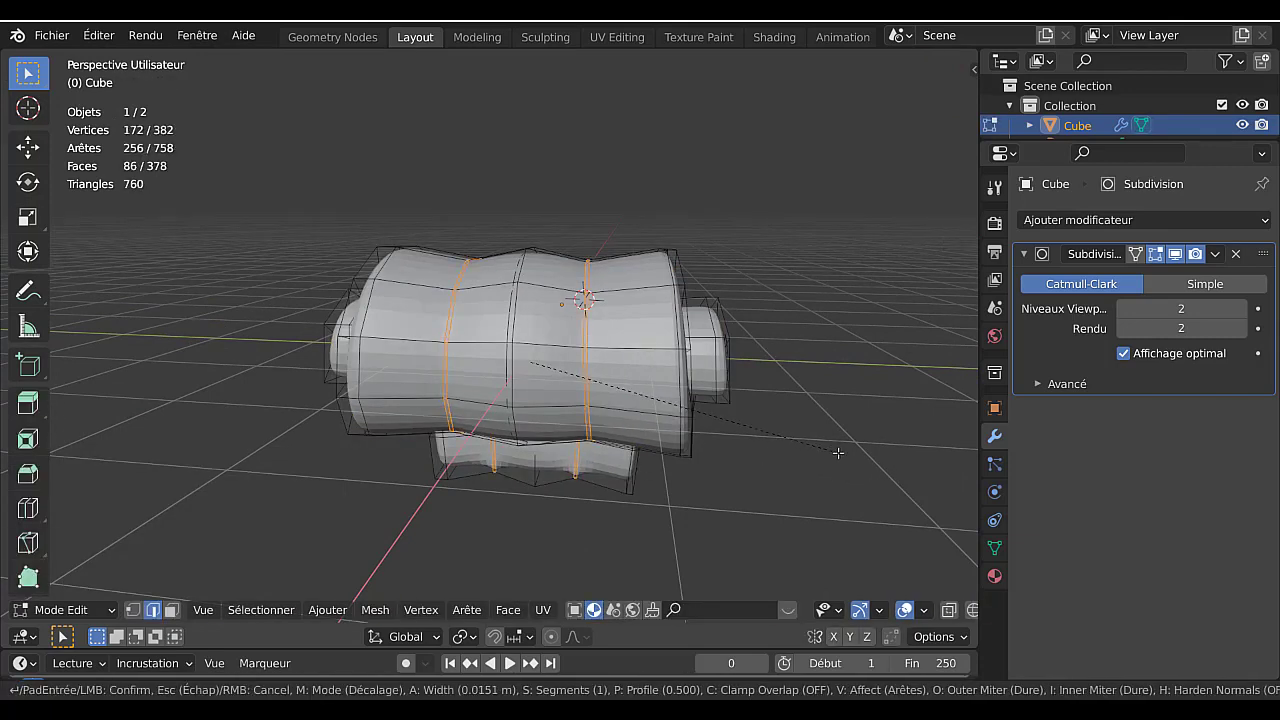
pyautogui.click(838, 453)
pyautogui.press('Tab')
# Apply smooth shading to the scroll and inspect the grooves from below.
pyautogui.moveTo(797, 450); pyautogui.dragTo(363, 536, button='middle')
pyautogui.click(312, 609)
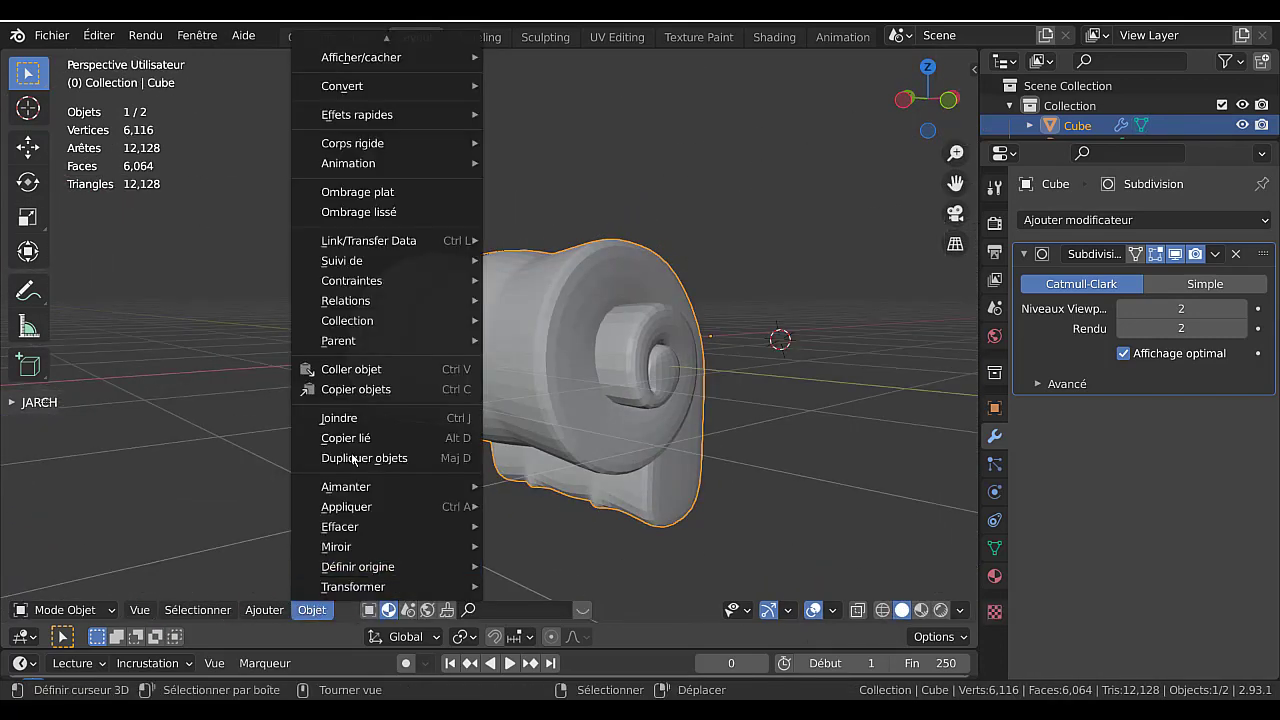
pyautogui.click(365, 210)
pyautogui.moveTo(629, 368); pyautogui.dragTo(616, 307, button='middle')
# Undo the smooth shading, the bevel and the scaling of the two groove loops.
pyautogui.press('Tab')
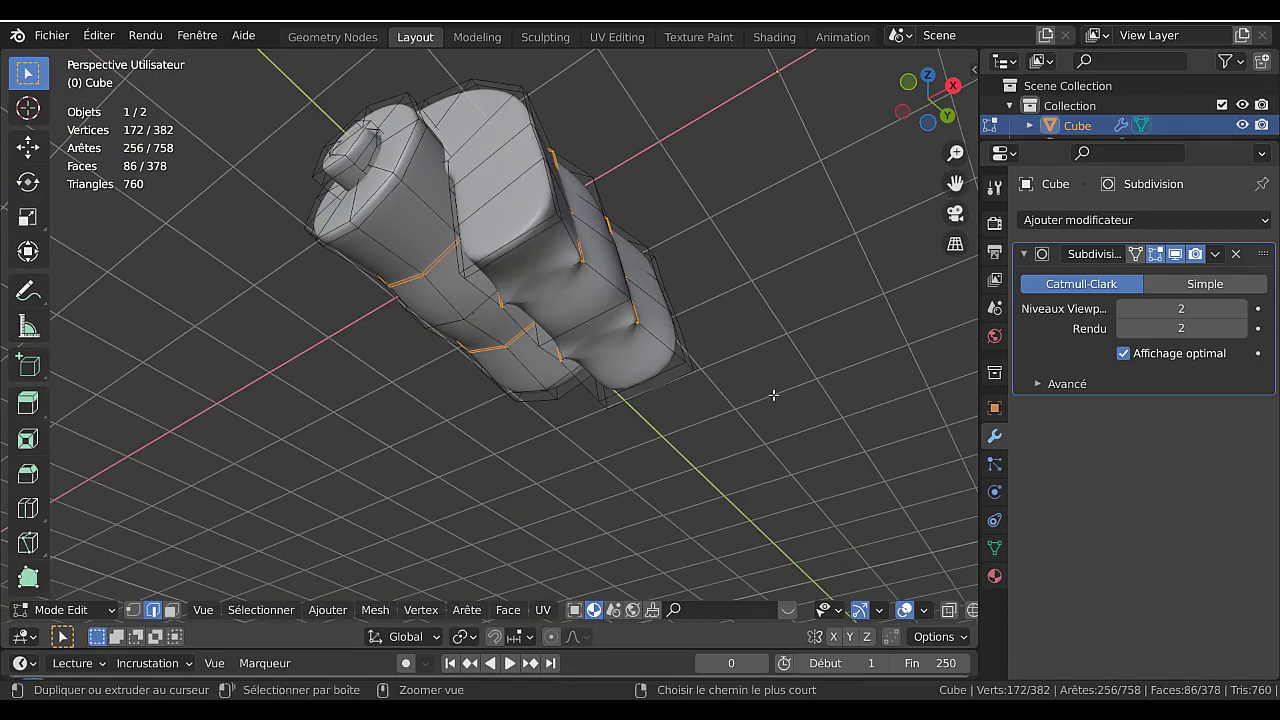
pyautogui.press('Tab')
pyautogui.press('Tab')
pyautogui.hotkey('ctrl', 'z')
pyautogui.press('Tab')
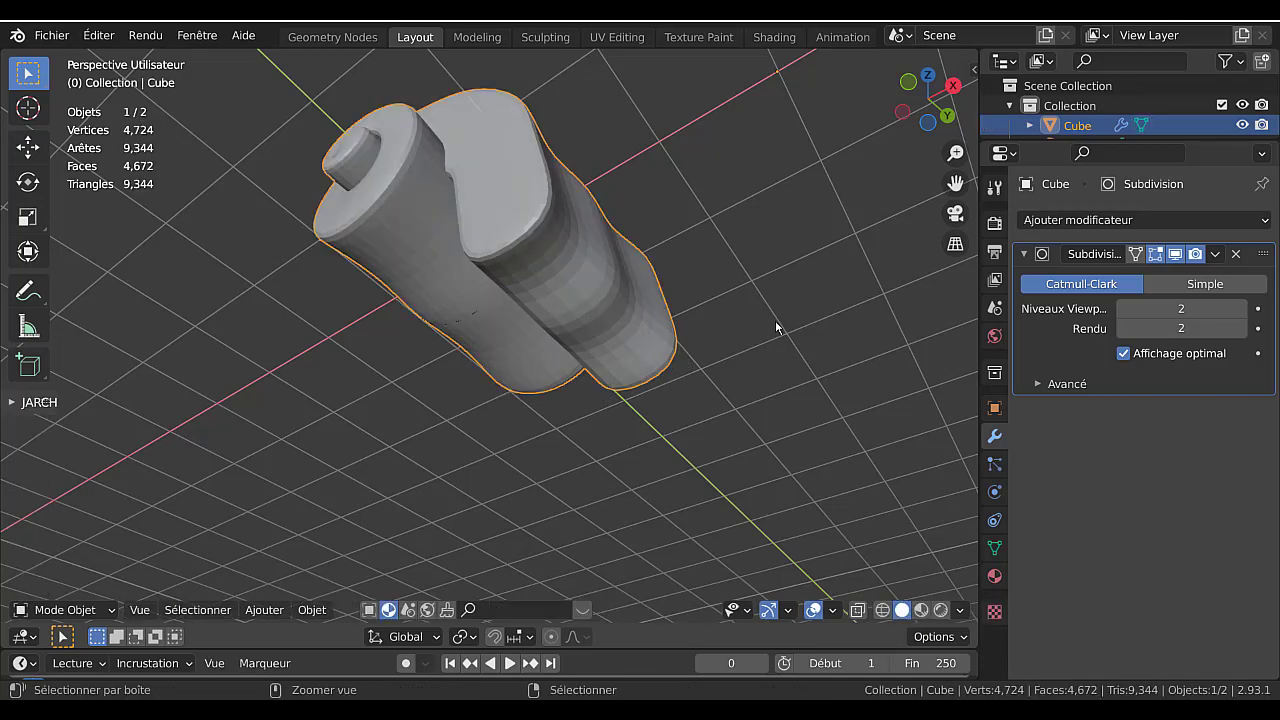
pyautogui.press('Tab')
# Select the two groove edge loops, scale them to about 0.909 and set the viewport subdivision level to 3.
pyautogui.moveTo(775, 320); pyautogui.dragTo(744, 362, button='middle')
pyautogui.keyDown('alt'); pyautogui.keyDown('shift'); pyautogui.click(586, 352); pyautogui.keyUp('shift'); pyautogui.keyUp('alt')
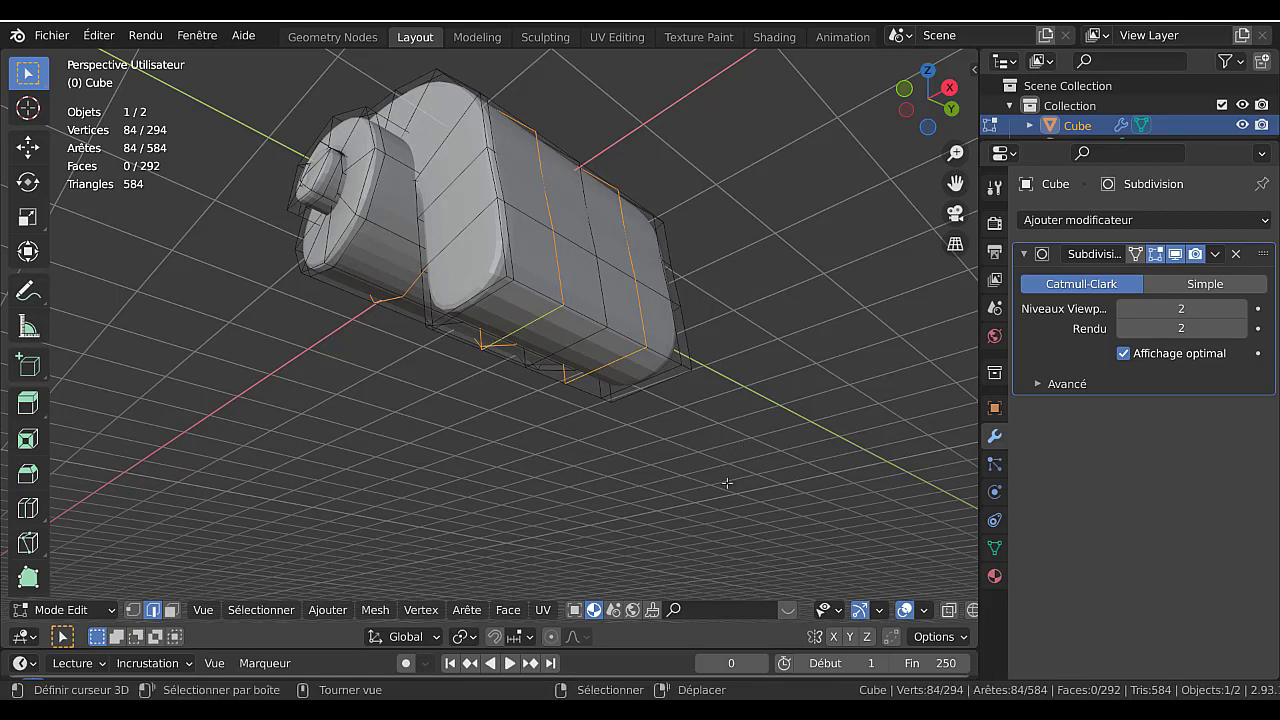
pyautogui.press('s')
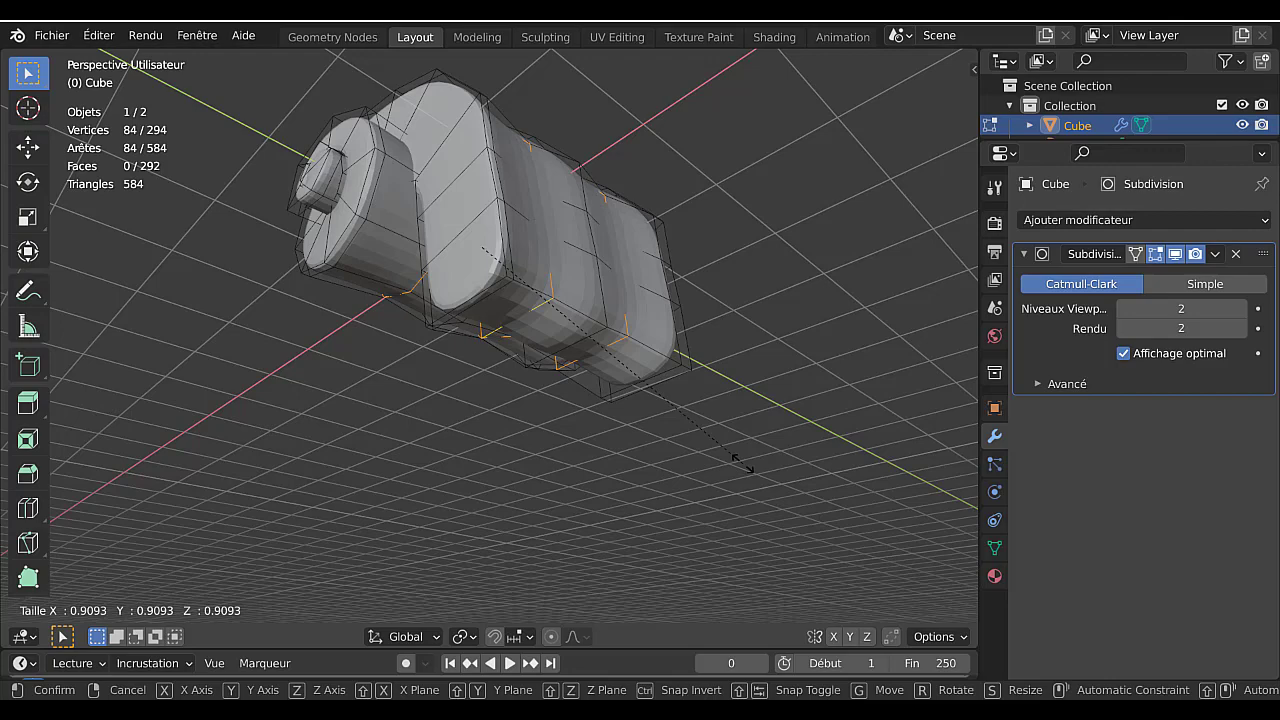
pyautogui.click(742, 462)
pyautogui.moveTo(742, 462); pyautogui.dragTo(836, 500, button='middle')
pyautogui.click(1240, 308)
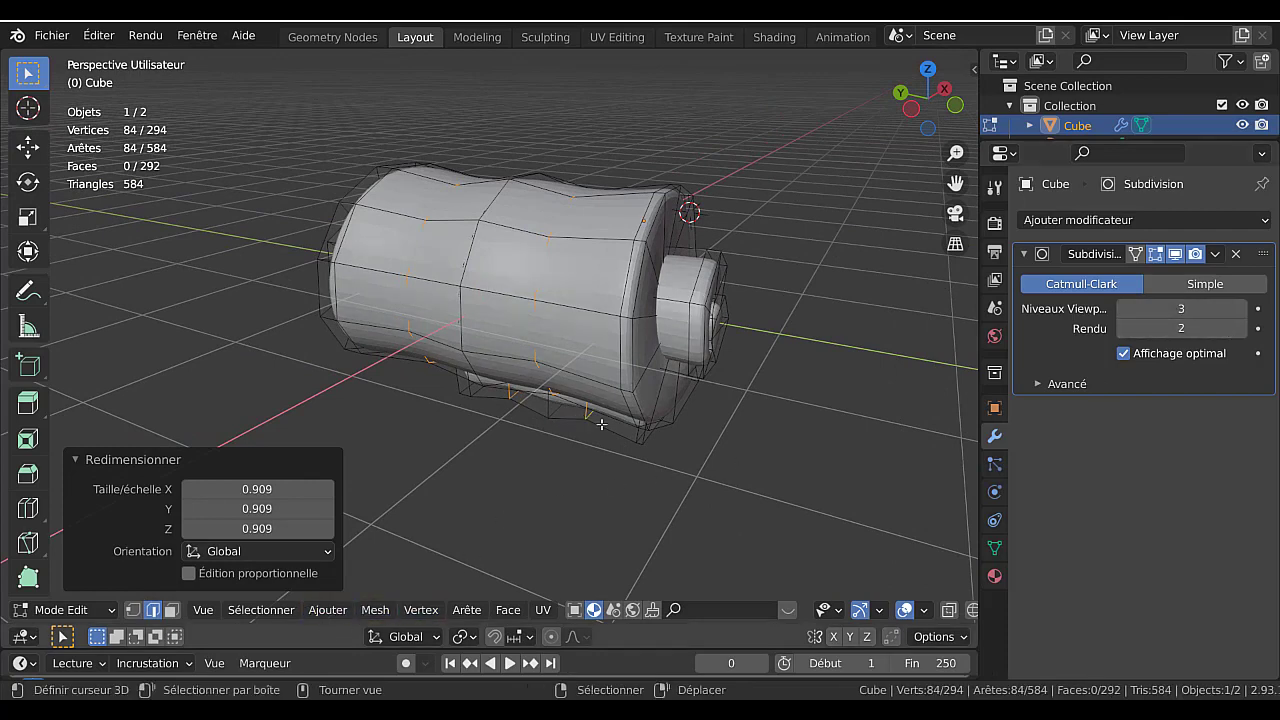
# Bevel the two groove loops by about 0.028 m with two segments.
pyautogui.moveTo(601, 424); pyautogui.dragTo(613, 303, button='middle')
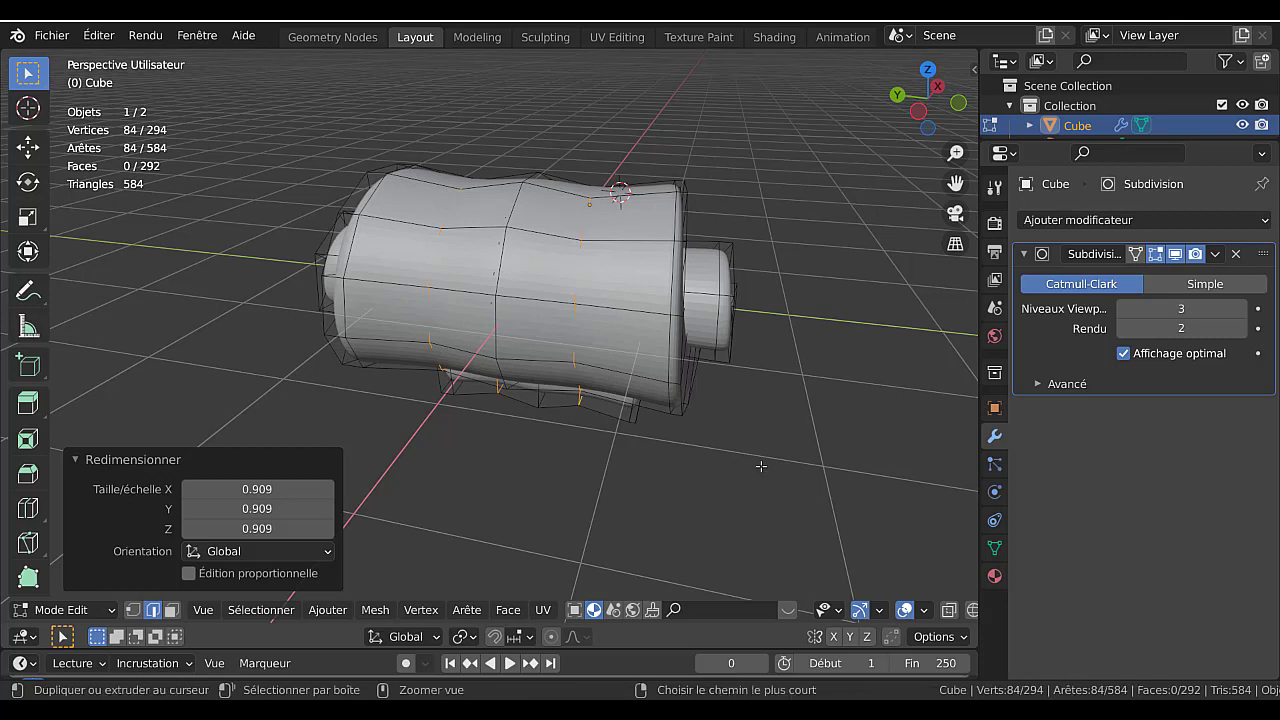
pyautogui.hotkey('ctrl', 'b')
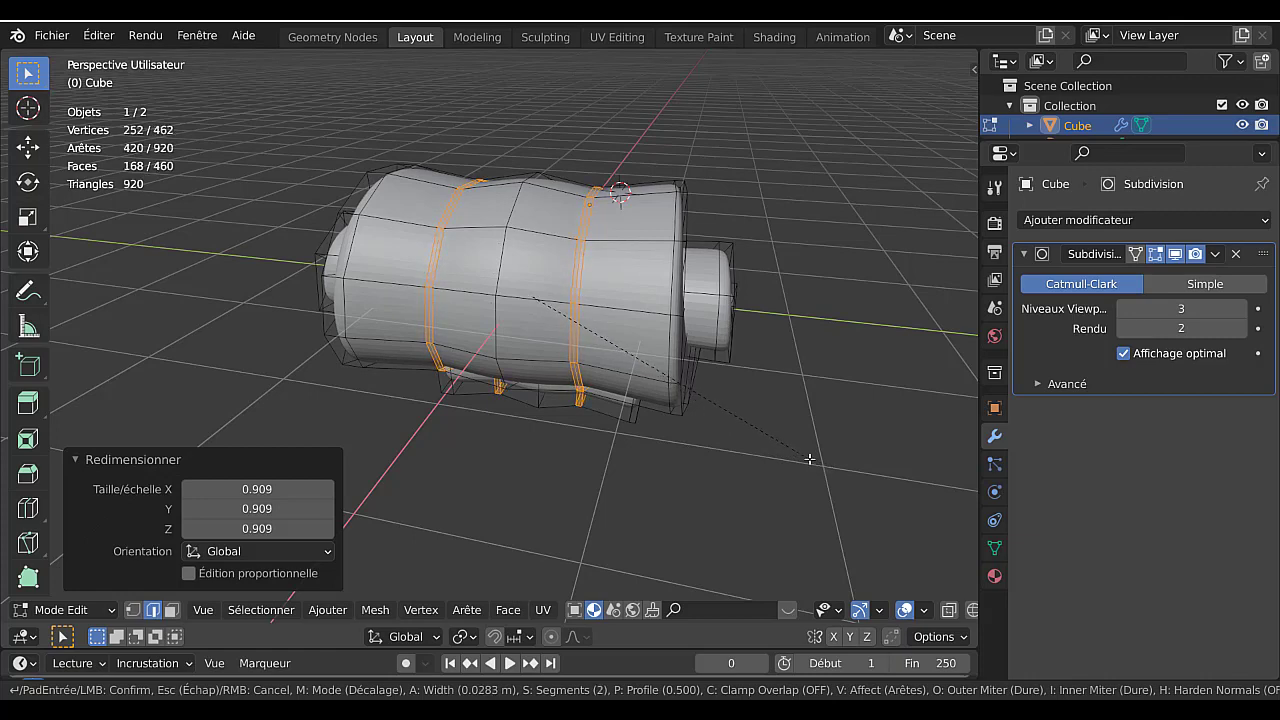
pyautogui.click(809, 459)
# Scale down the middle edge loops of both bevelled bands to deepen the grooves, and check them in Object mode.
pyautogui.scroll(4, 626, 355)
pyautogui.keyDown('alt'); pyautogui.click(626, 355); pyautogui.keyUp('alt')
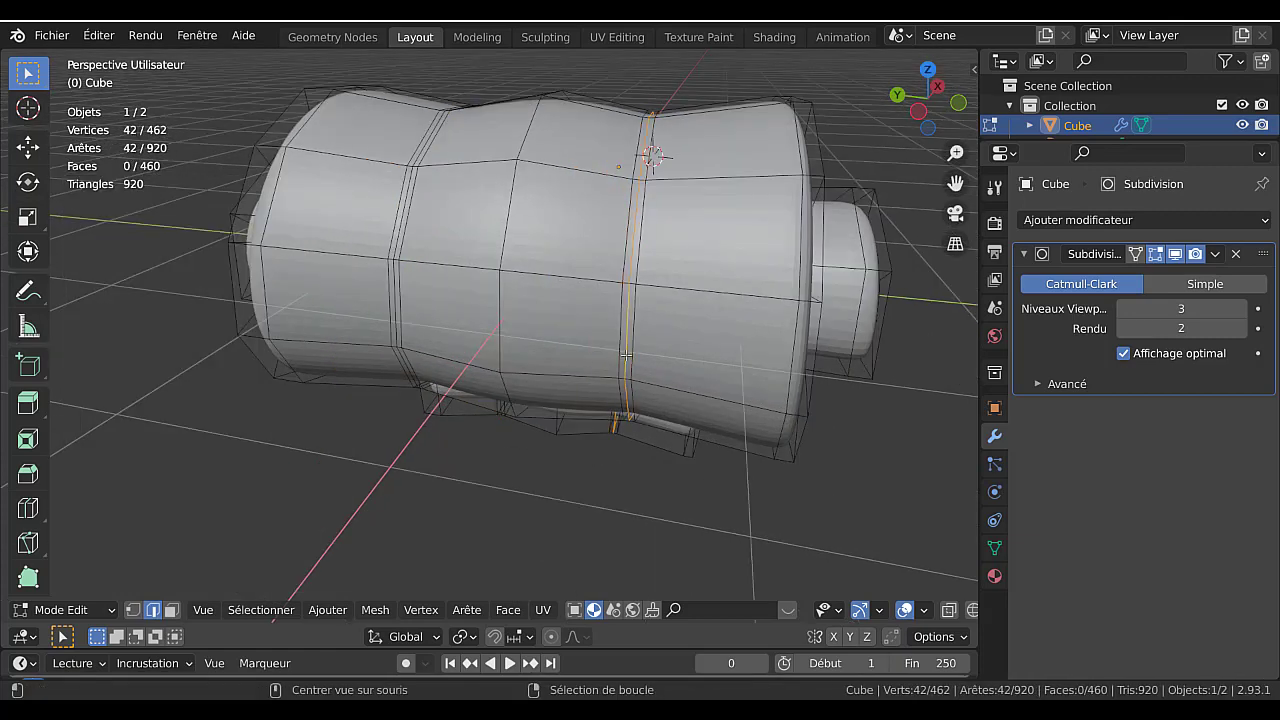
pyautogui.keyDown('alt'); pyautogui.keyDown('shift'); pyautogui.click(395, 318); pyautogui.keyUp('shift'); pyautogui.keyUp('alt')
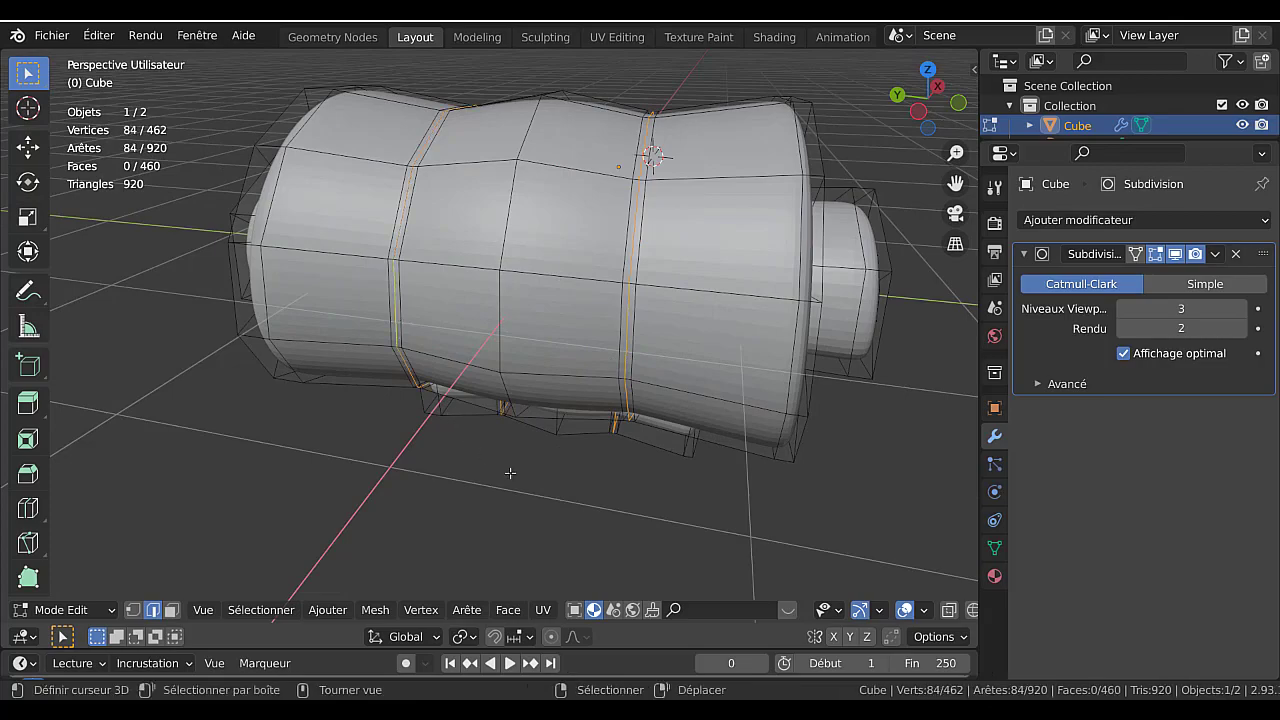
pyautogui.press('s')
pyautogui.click(508, 460)
pyautogui.press('Tab')
pyautogui.moveTo(523, 446); pyautogui.dragTo(449, 282, button='middle')
pyautogui.press('Tab')
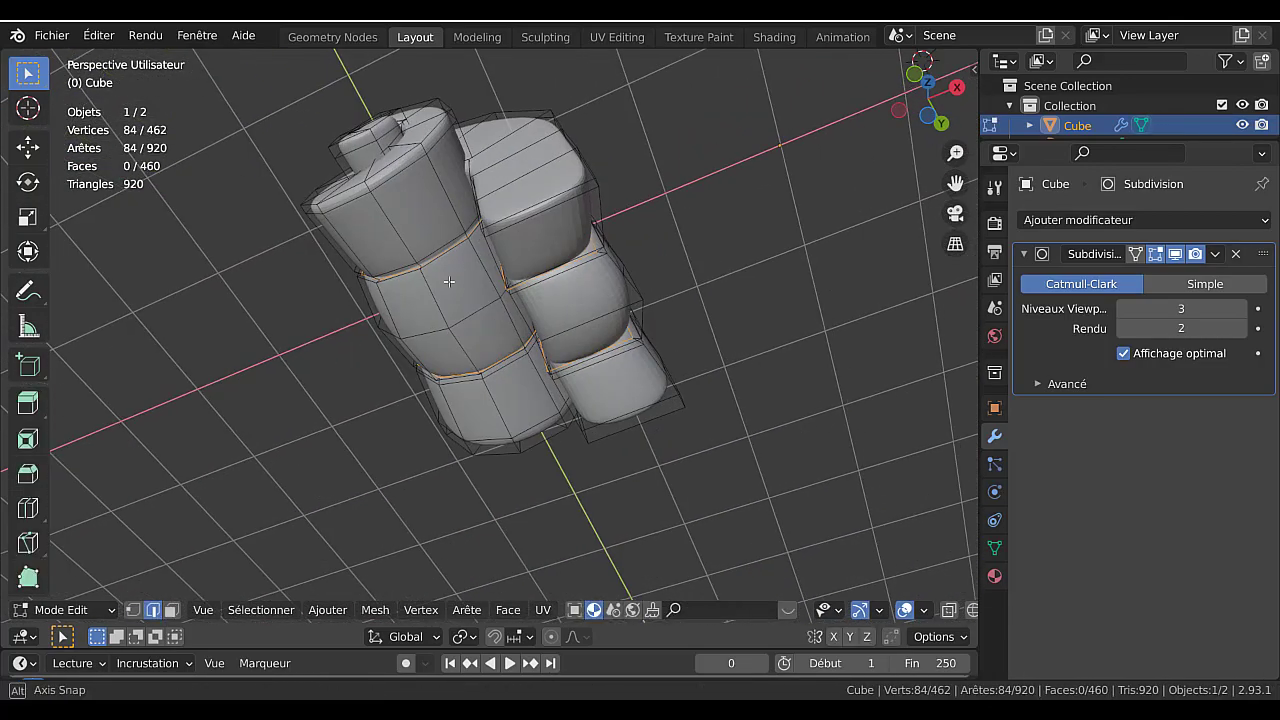
# Clear the selection and circle-select the faces on the underside of the scroll's stub in face mode.
pyautogui.click(702, 370)
pyautogui.click(170, 611)
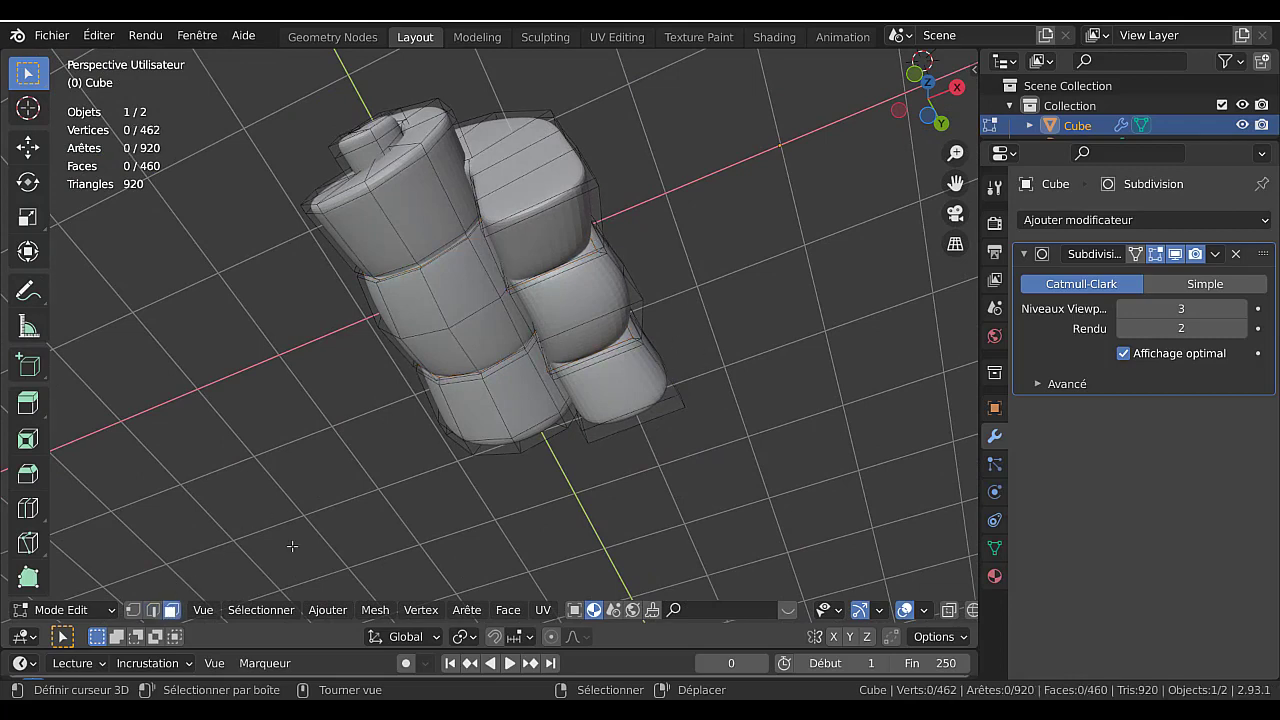
pyautogui.moveTo(588, 359); pyautogui.dragTo(436, 329, button='middle')
pyautogui.press('c')
pyautogui.moveTo(422, 253)
pyautogui.mouseDown()
pyautogui.moveTo(390, 246)
pyautogui.moveTo(561, 245)
pyautogui.moveTo(373, 244)
pyautogui.moveTo(342, 257)
pyautogui.mouseUp()
pyautogui.rightClick(388, 245)
pyautogui.press('c')
pyautogui.rightClick(373, 244)
pyautogui.press('c')
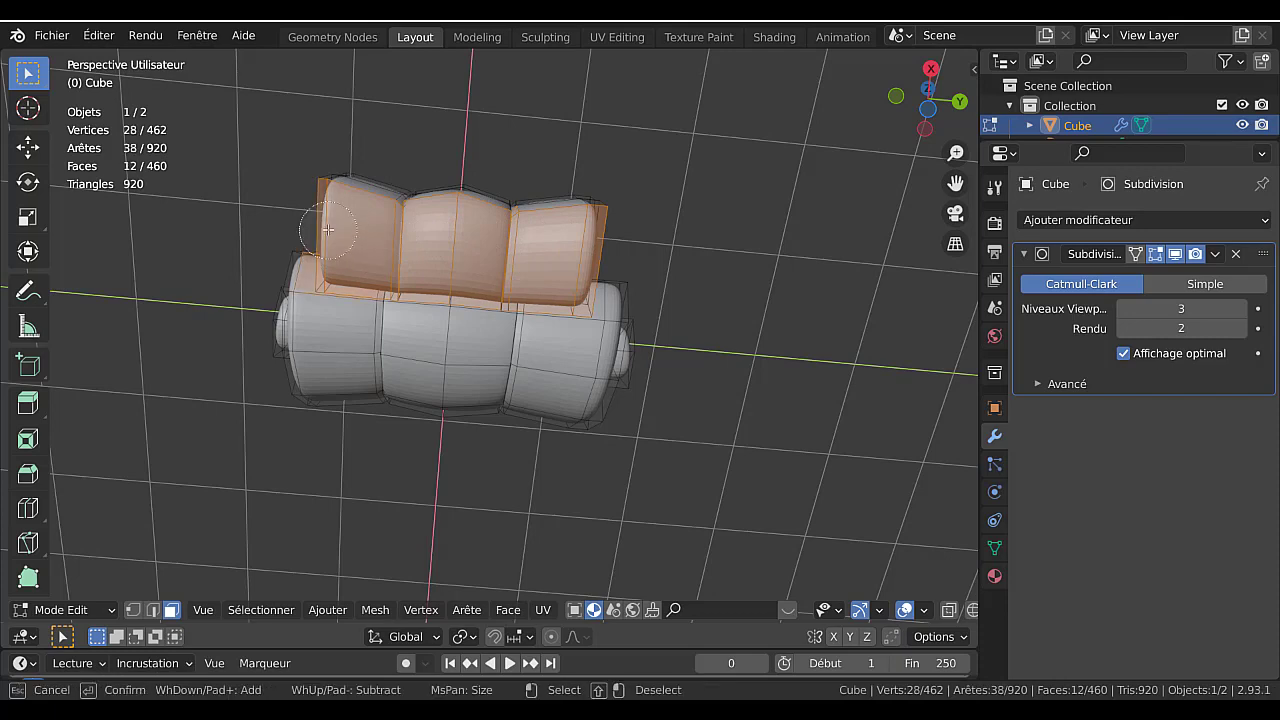
pyautogui.rightClick(342, 257)
# Remove the stray side faces from the selection with X-ray on, keeping only the stub's underside faces.
pyautogui.moveTo(510, 315); pyautogui.dragTo(496, 404, button='middle')
pyautogui.keyDown('shift'); pyautogui.click(357, 177); pyautogui.keyUp('shift')
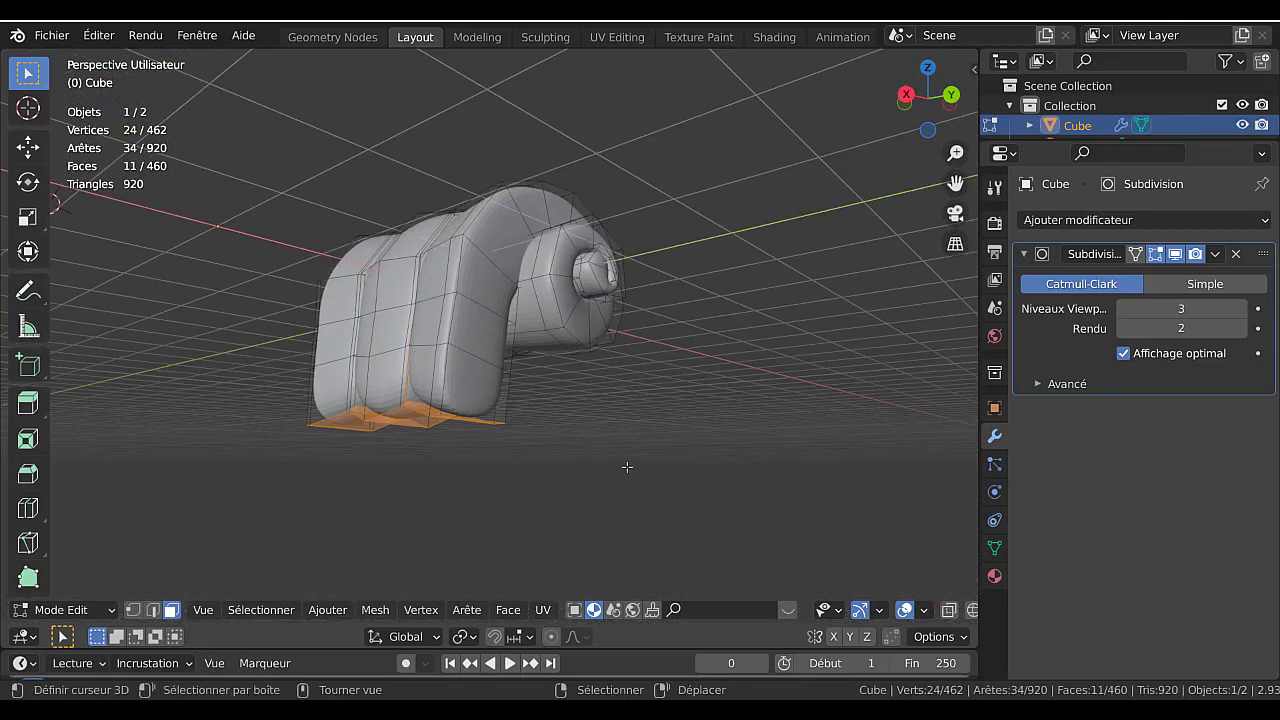
pyautogui.moveTo(593, 446); pyautogui.dragTo(660, 449, button='middle')
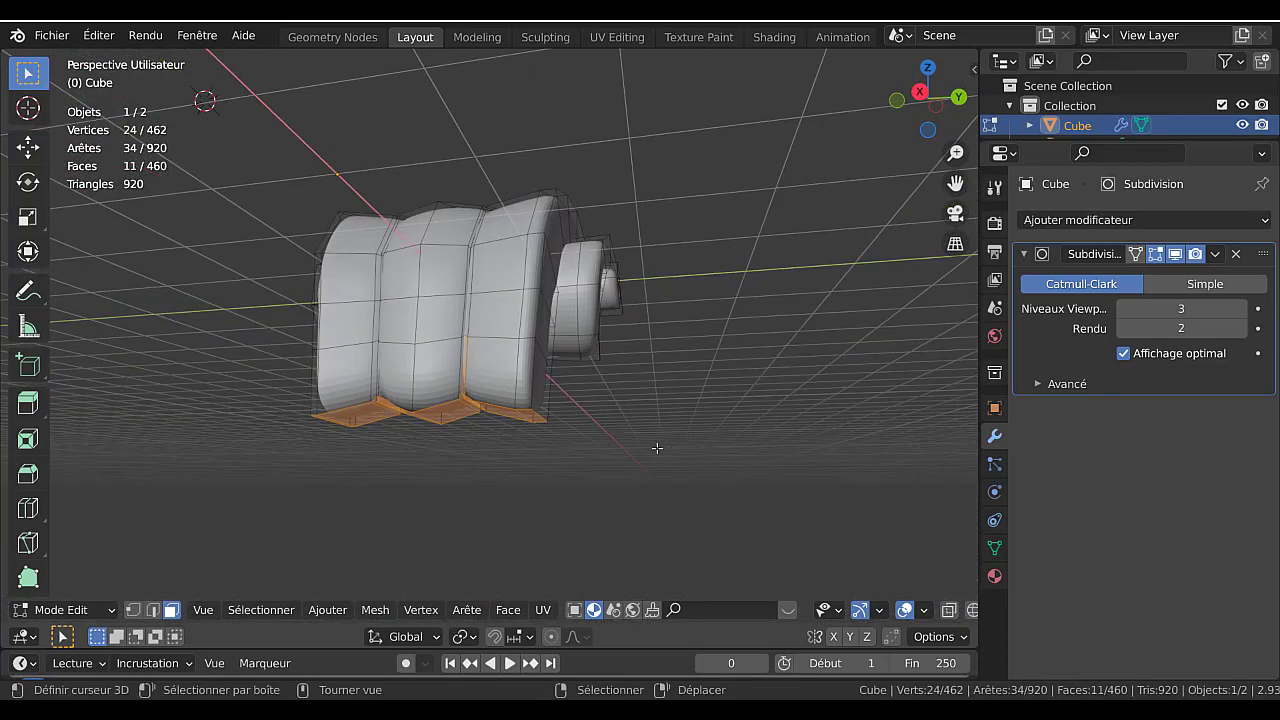
pyautogui.scroll(2, 657, 448)
pyautogui.hotkey('alt', 'z')
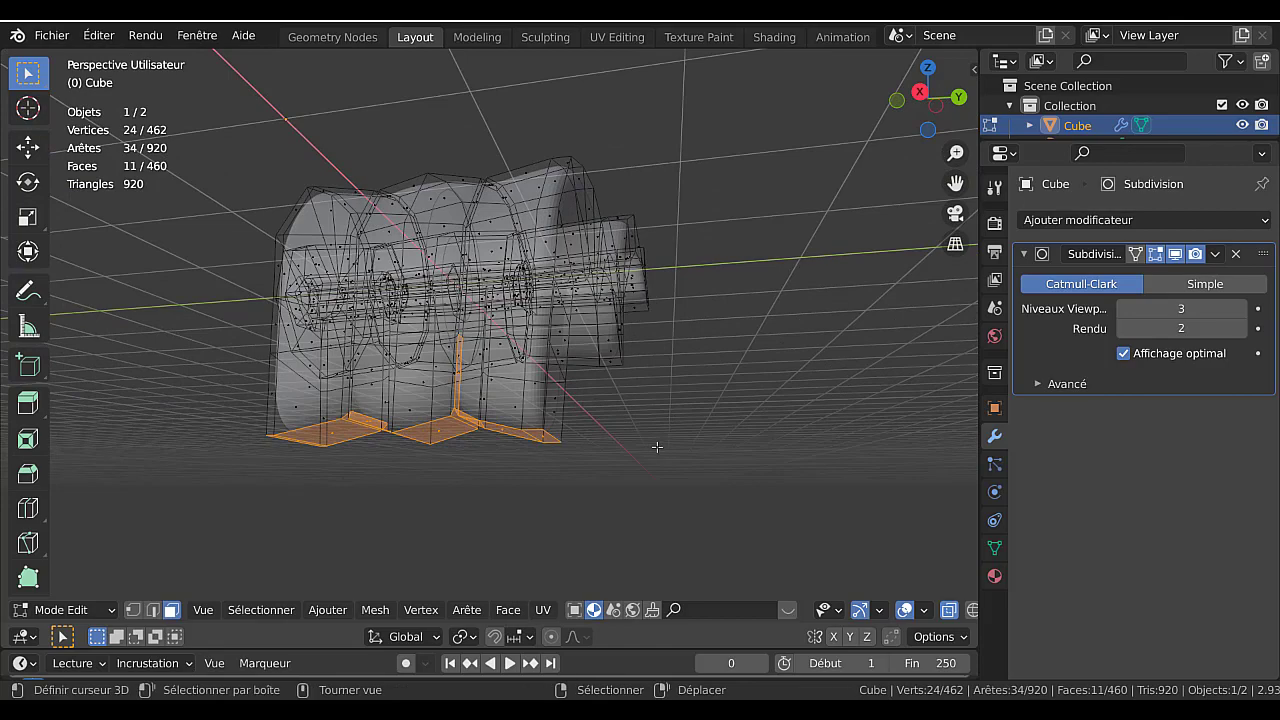
pyautogui.press('x')
pyautogui.keyDown('shift'); pyautogui.click(476, 354); pyautogui.keyUp('shift')
pyautogui.moveTo(680, 428); pyautogui.dragTo(695, 455, button='middle')
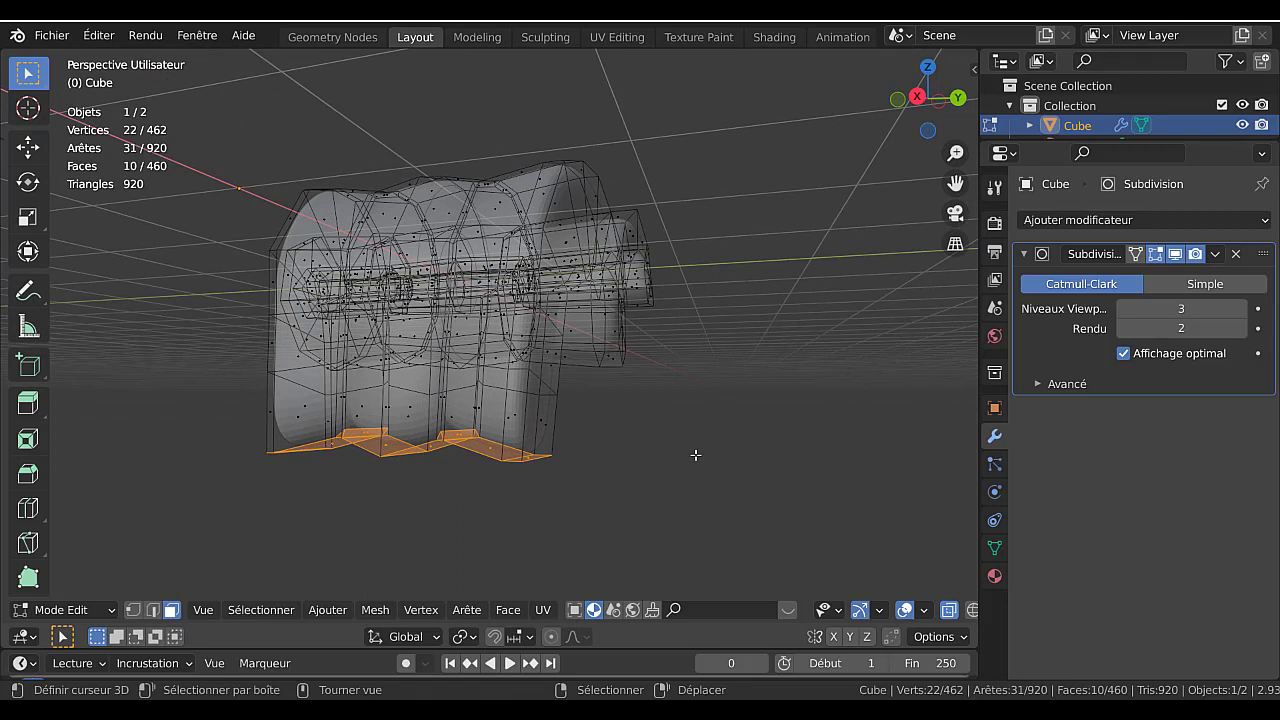
# Flatten the stub's underside by scaling the selected faces to 0 along Z, and check it in Object mode.
pyautogui.write('s')
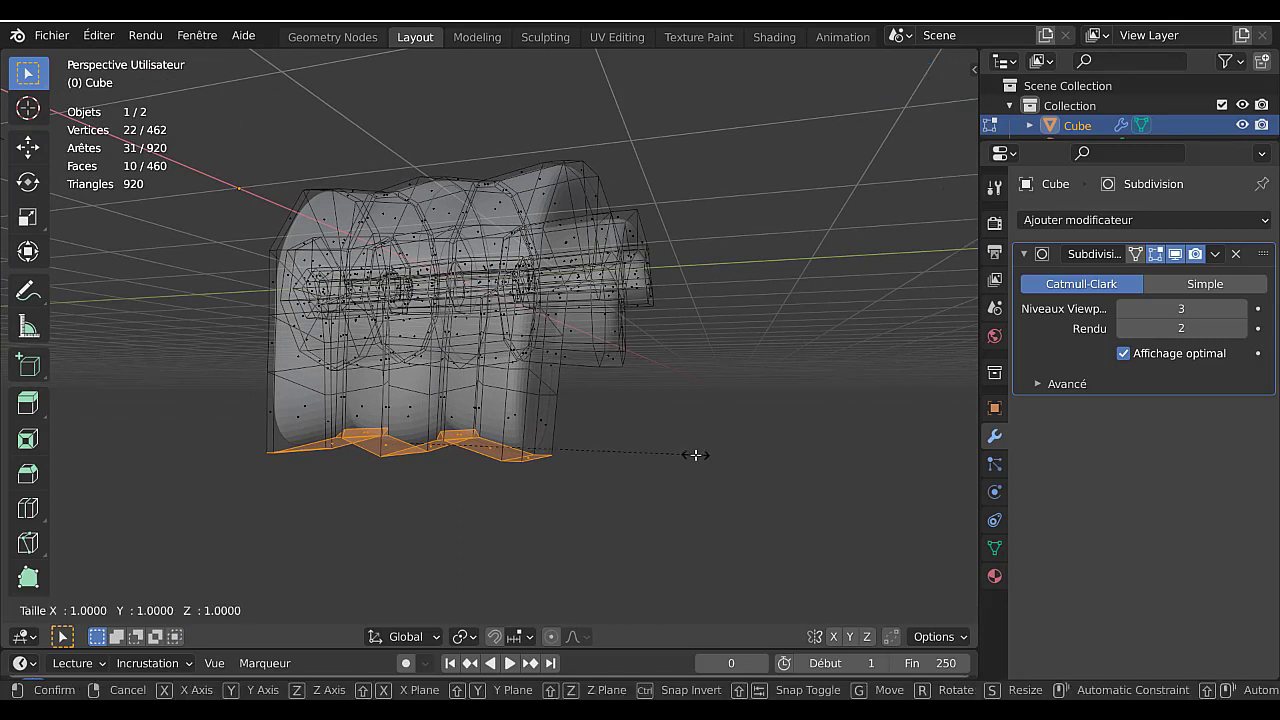
pyautogui.write('z')
pyautogui.write('0')
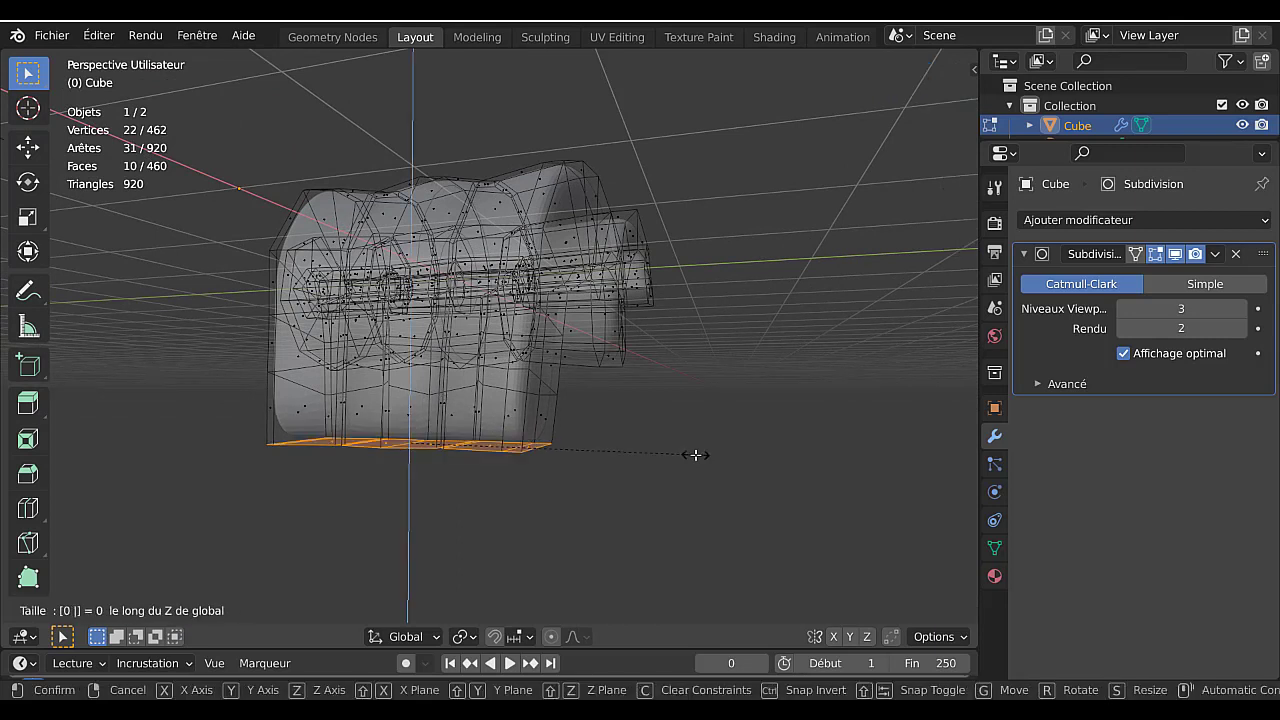
pyautogui.press('Return')
pyautogui.press('Tab')
pyautogui.moveTo(694, 454); pyautogui.dragTo(622, 471, button='middle')
pyautogui.press('Tab')
# Extrude the flattened underside faces slightly downwards and inspect the scroll from both sides in Object mode.
pyautogui.press('e')
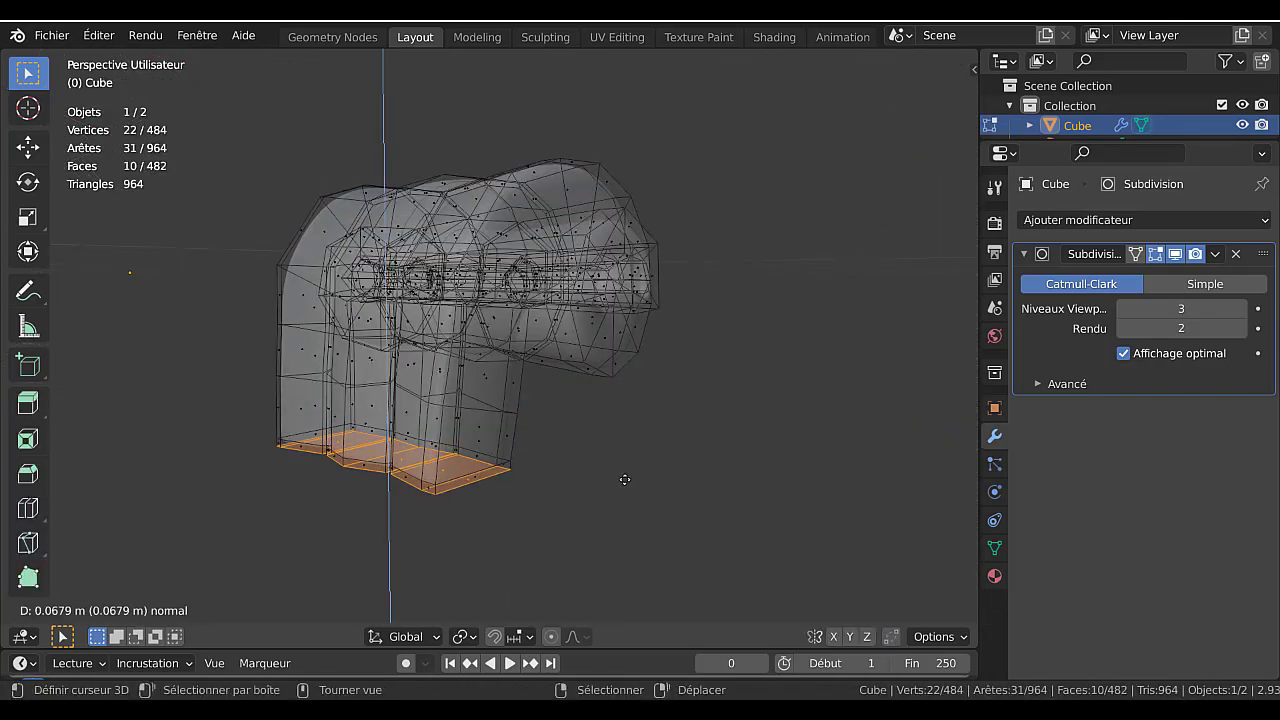
pyautogui.click(623, 475)
pyautogui.press('Tab')
pyautogui.moveTo(617, 477); pyautogui.dragTo(492, 507, button='middle')
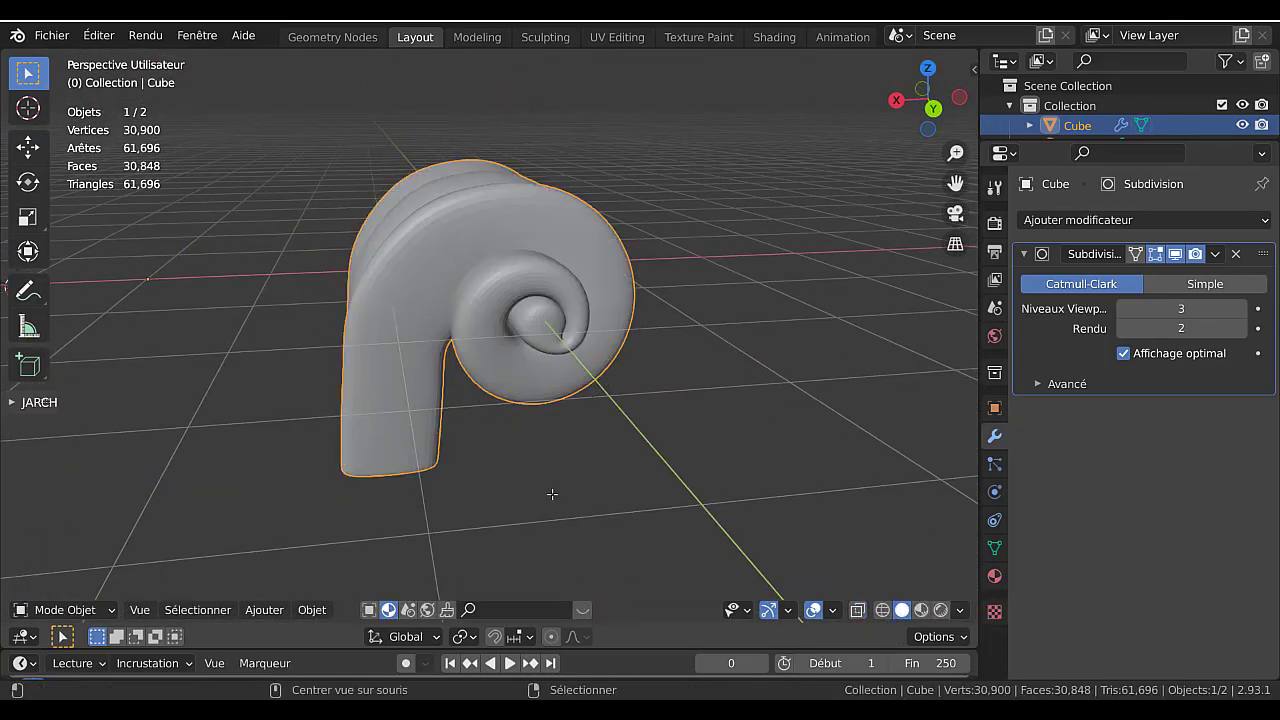
pyautogui.moveTo(552, 494); pyautogui.dragTo(766, 470, button='middle')
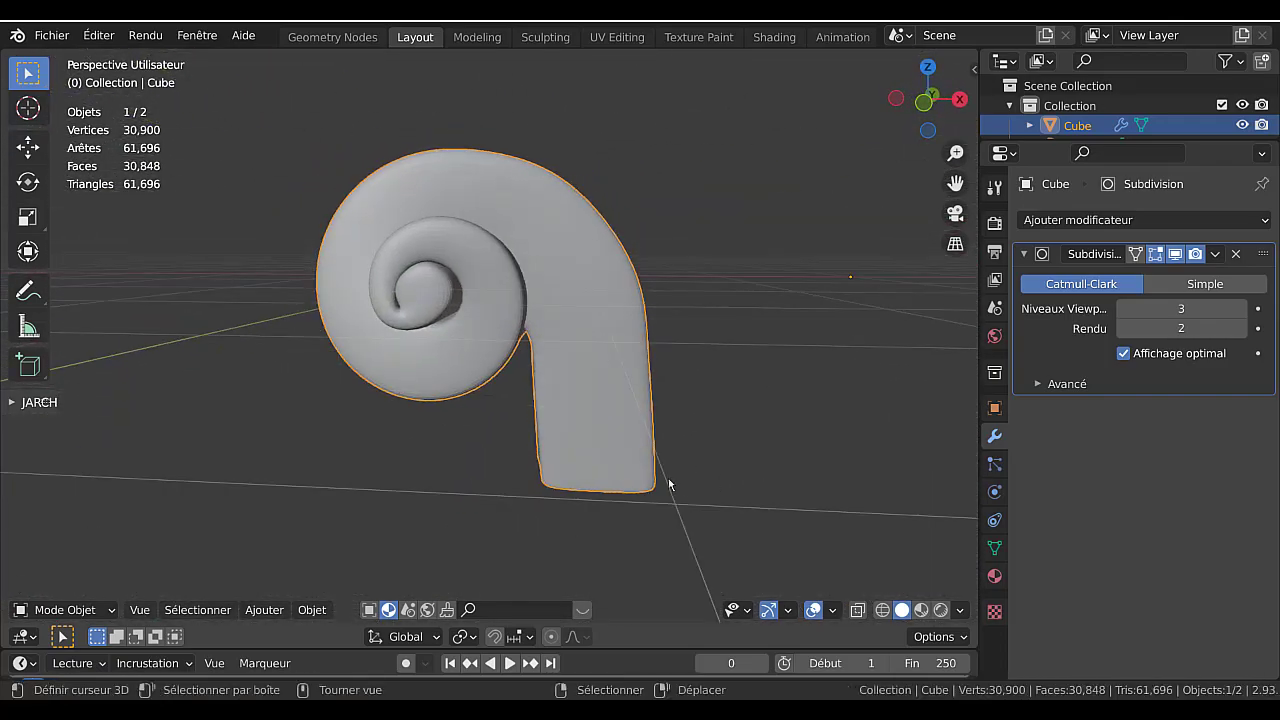
# Move the edge loop where the scroll meets the stub by about -0.07 m in X and -0.03 m in Z in front view.
pyautogui.press('Tab')
pyautogui.scroll(5, 600, 400)
pyautogui.click(610, 291)
pyautogui.hotkey('ctrl', 'l')
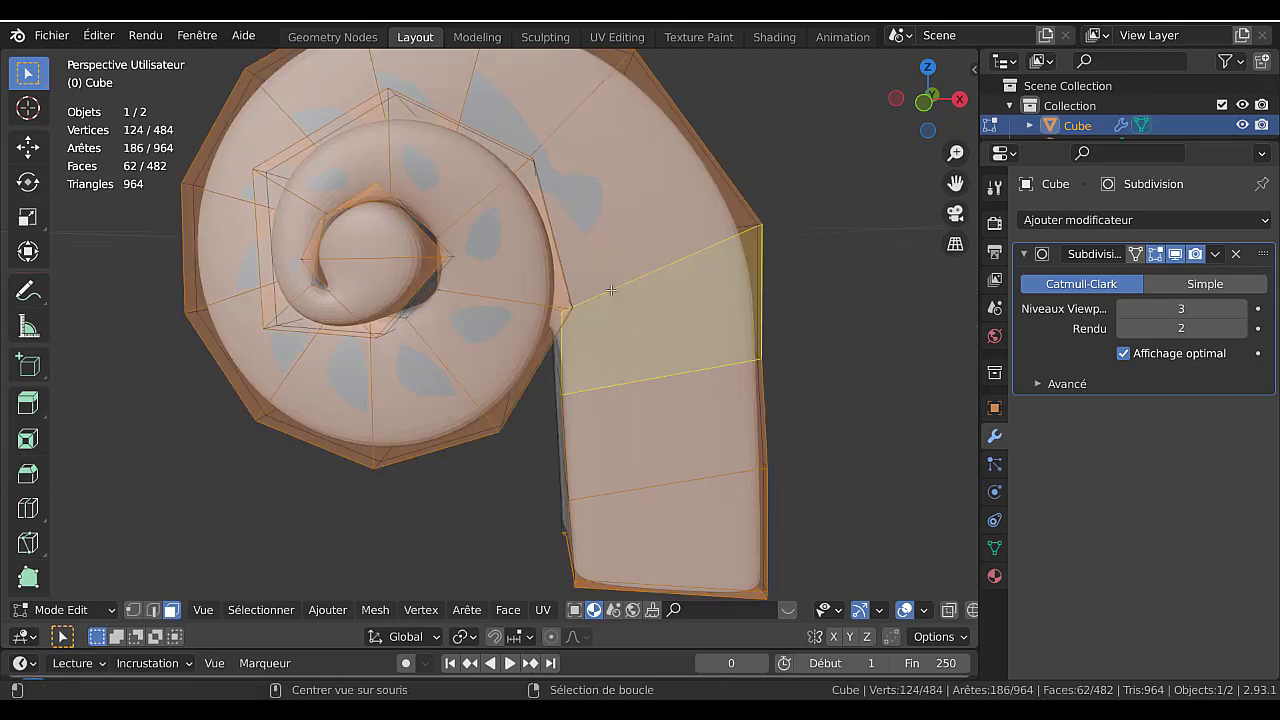
pyautogui.click(152, 609)
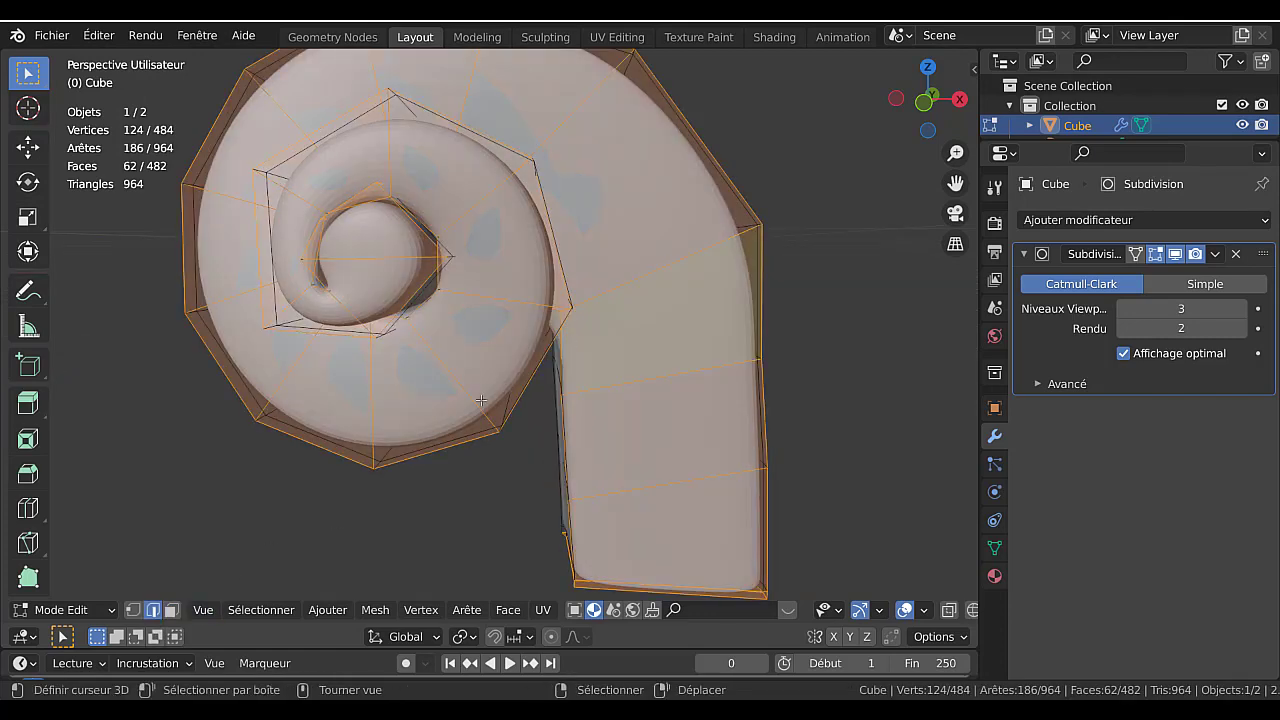
pyautogui.keyDown('alt'); pyautogui.click(640, 280); pyautogui.keyUp('alt')
pyautogui.scroll(-3, 745, 383)
pyautogui.press('KP_1')
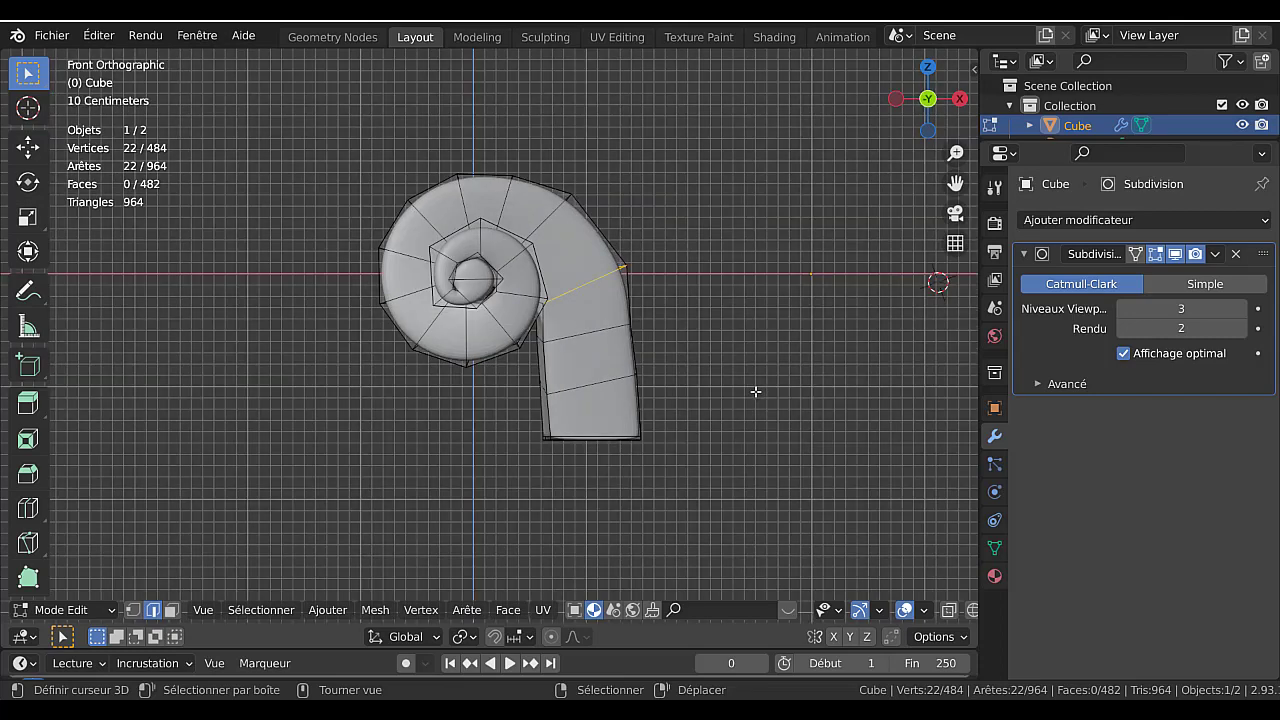
pyautogui.scroll(2, 755, 391)
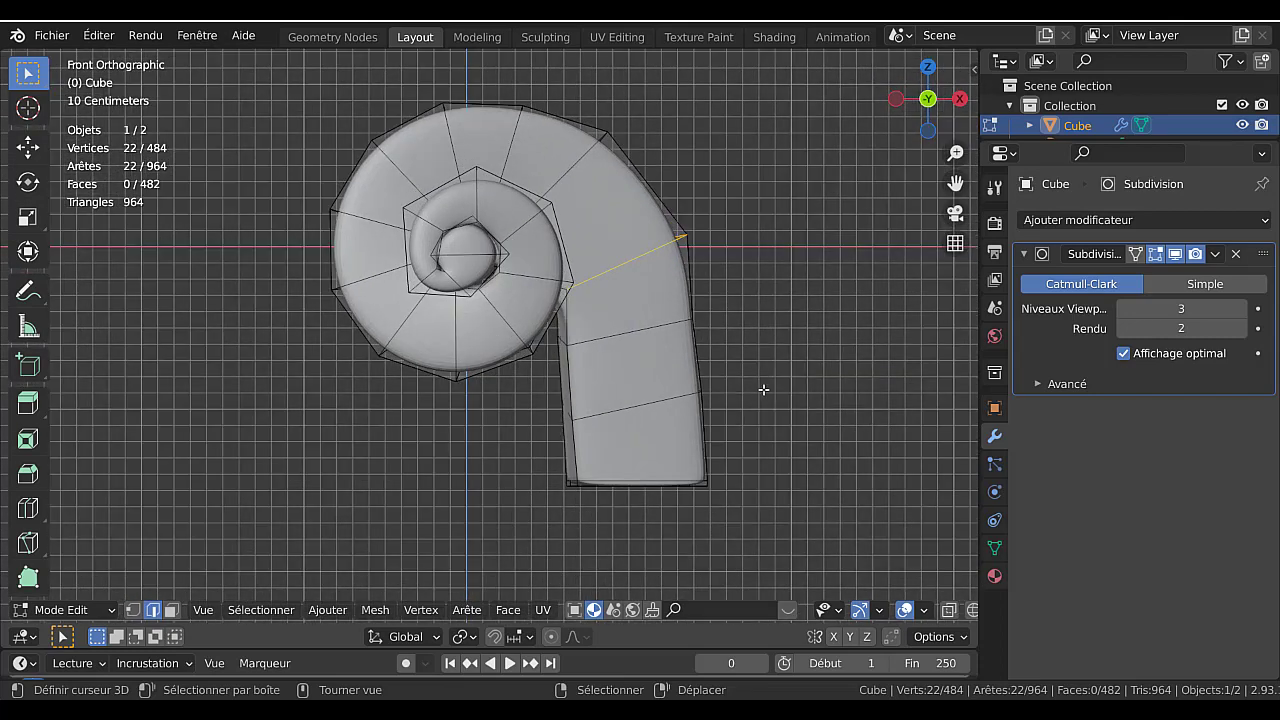
pyautogui.press('g')
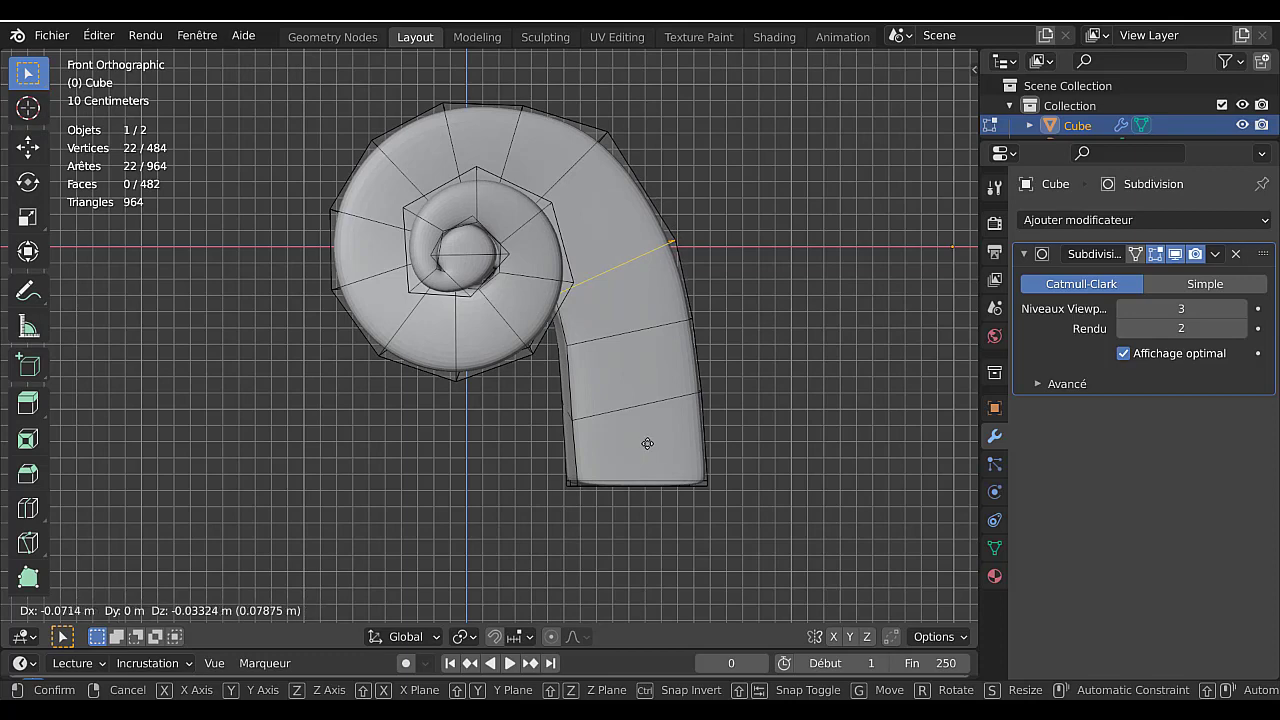
pyautogui.click(663, 445)
pyautogui.press('Tab')
pyautogui.press('Tab')
pyautogui.press('Tab')
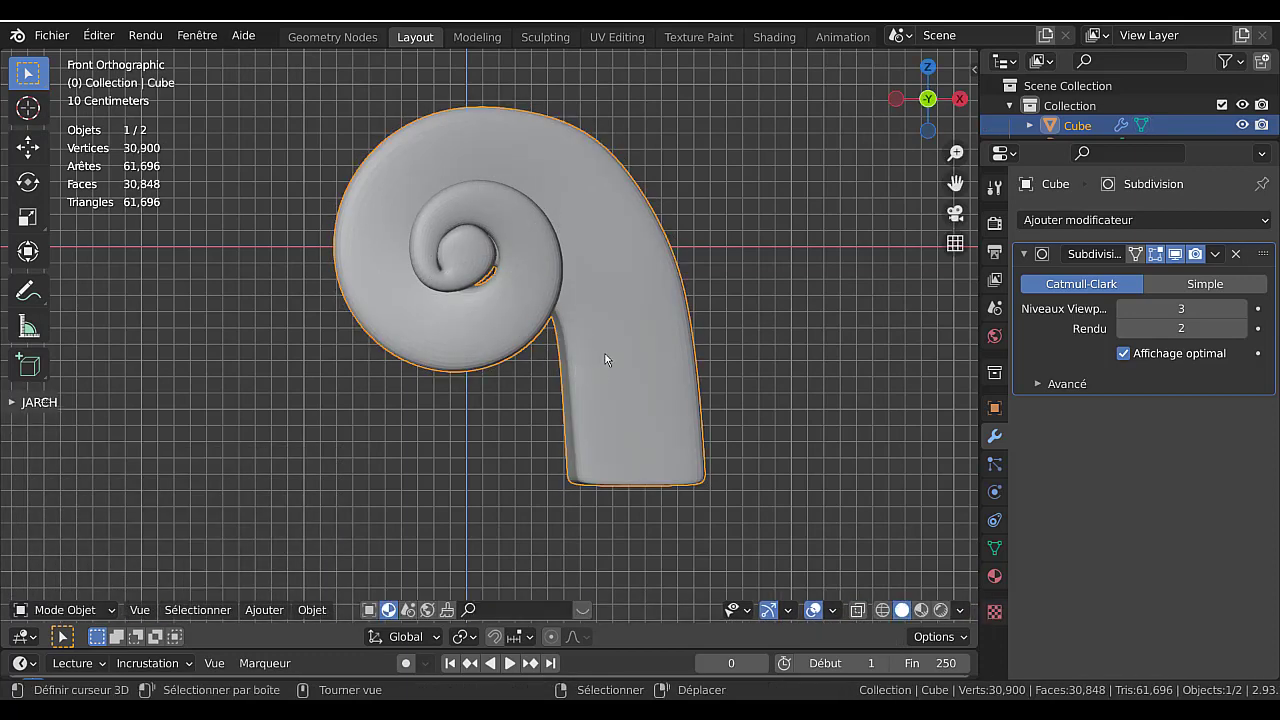
# Move the next edge loop down the stub by about -0.03 m in X and -0.004 m in Z.
pyautogui.press('Tab')
pyautogui.keyDown('alt'); pyautogui.click(616, 340); pyautogui.keyUp('alt')
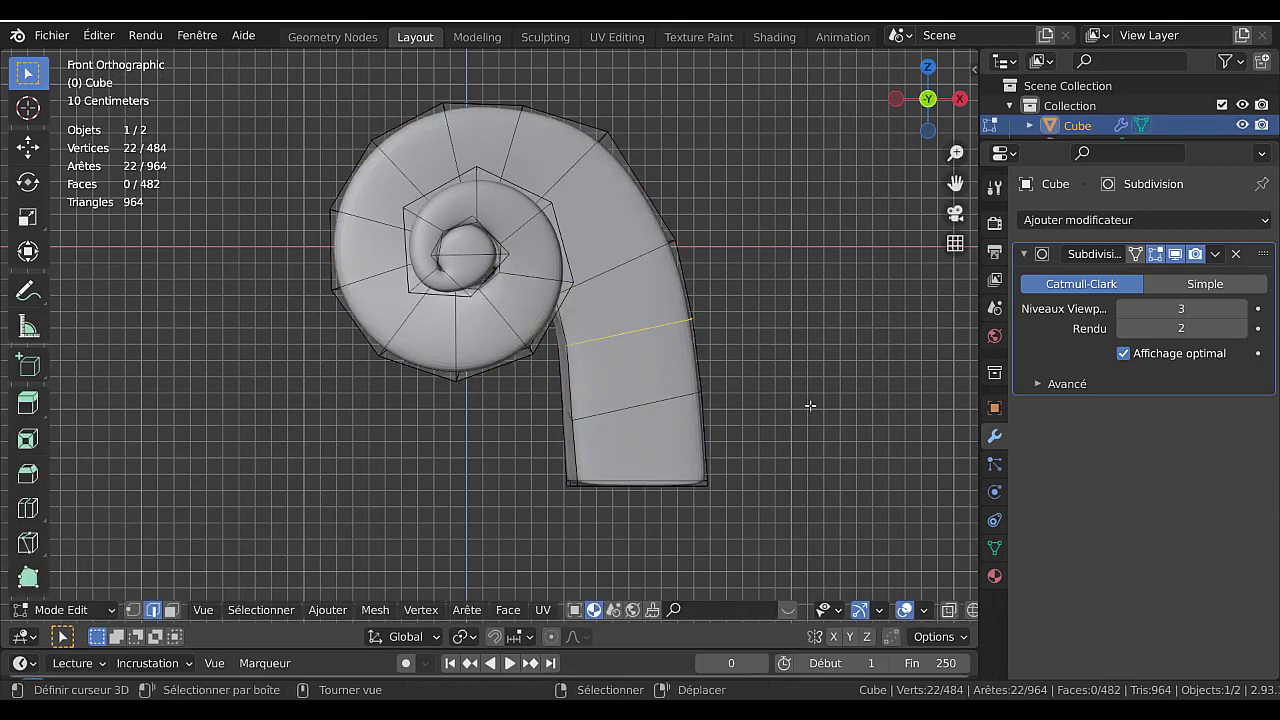
pyautogui.press('g')
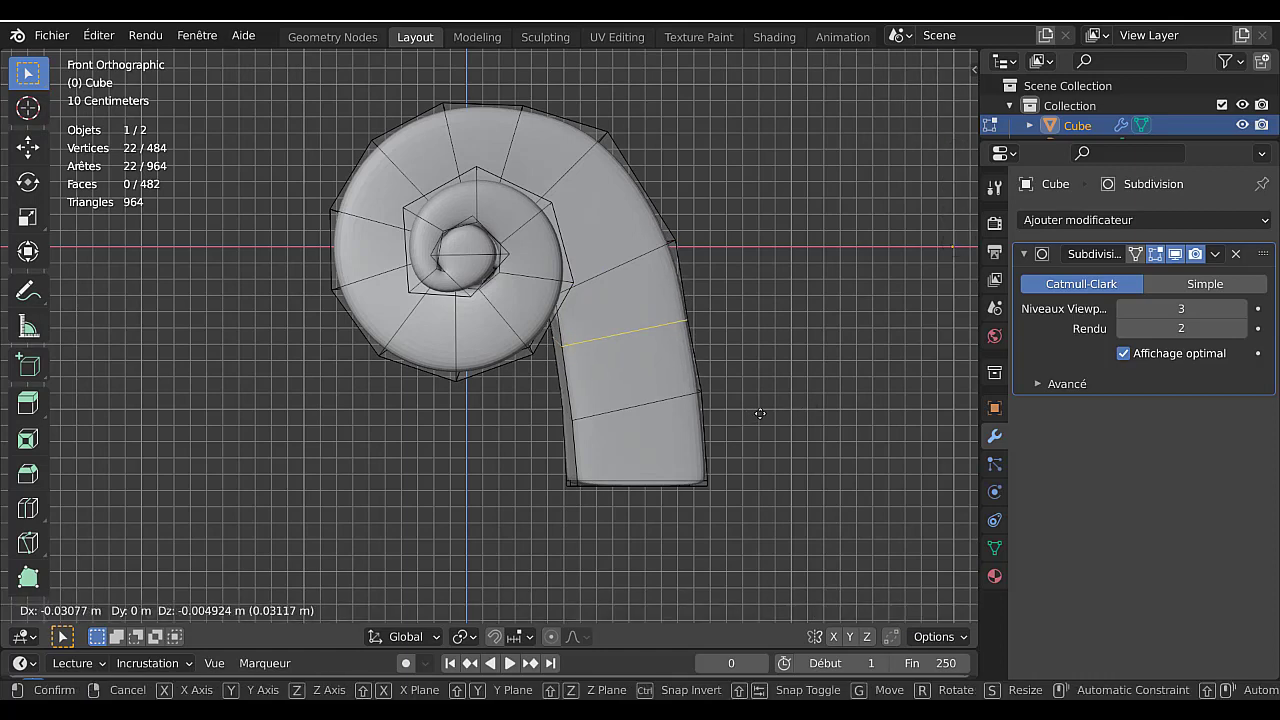
pyautogui.click(752, 417)
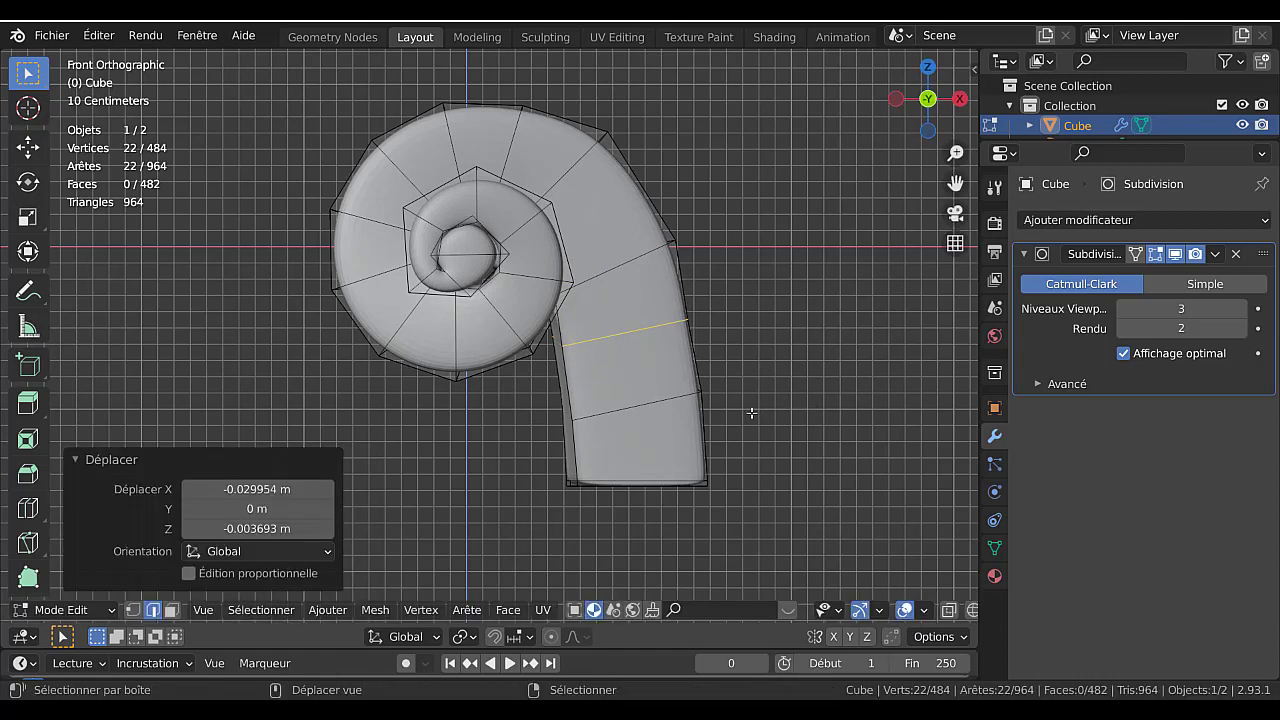
# Move the stub's lowest intermediate edge loop by about -0.029 m in X and -0.012 m in Z, and check the smoothed profile.
pyautogui.click(650, 407)
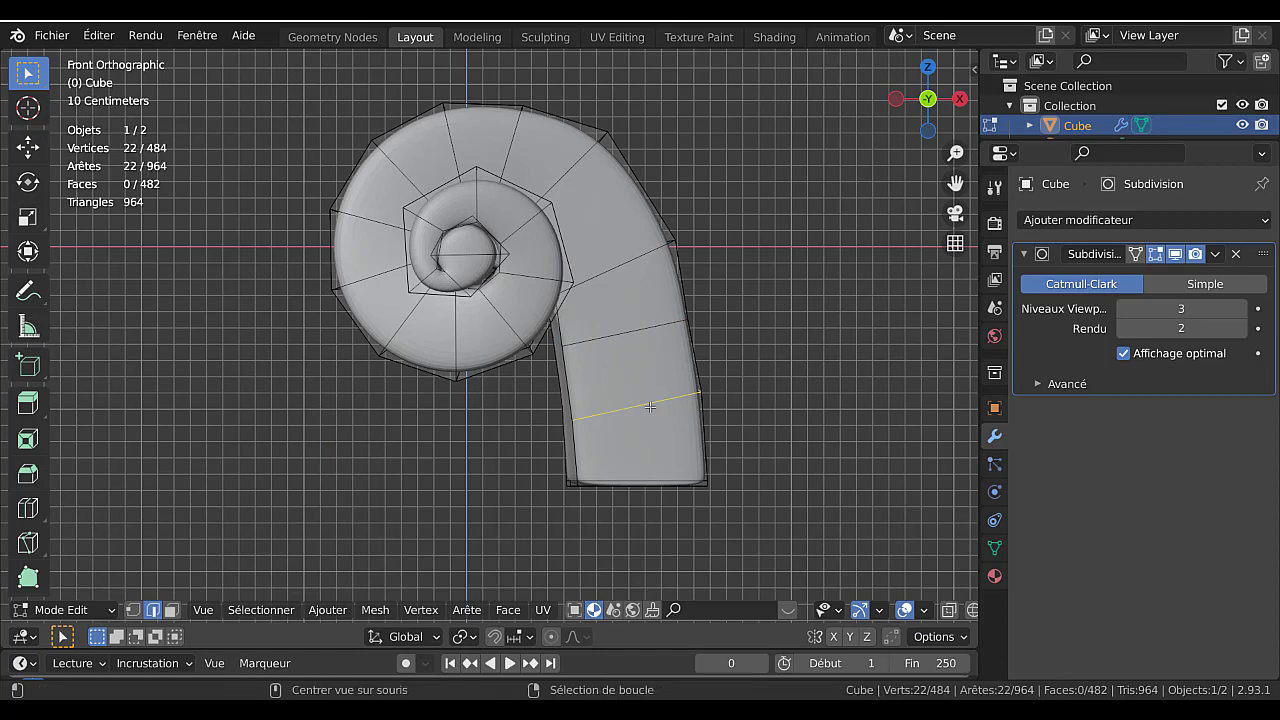
pyautogui.keyDown('alt'); pyautogui.click(678, 416); pyautogui.keyUp('alt')
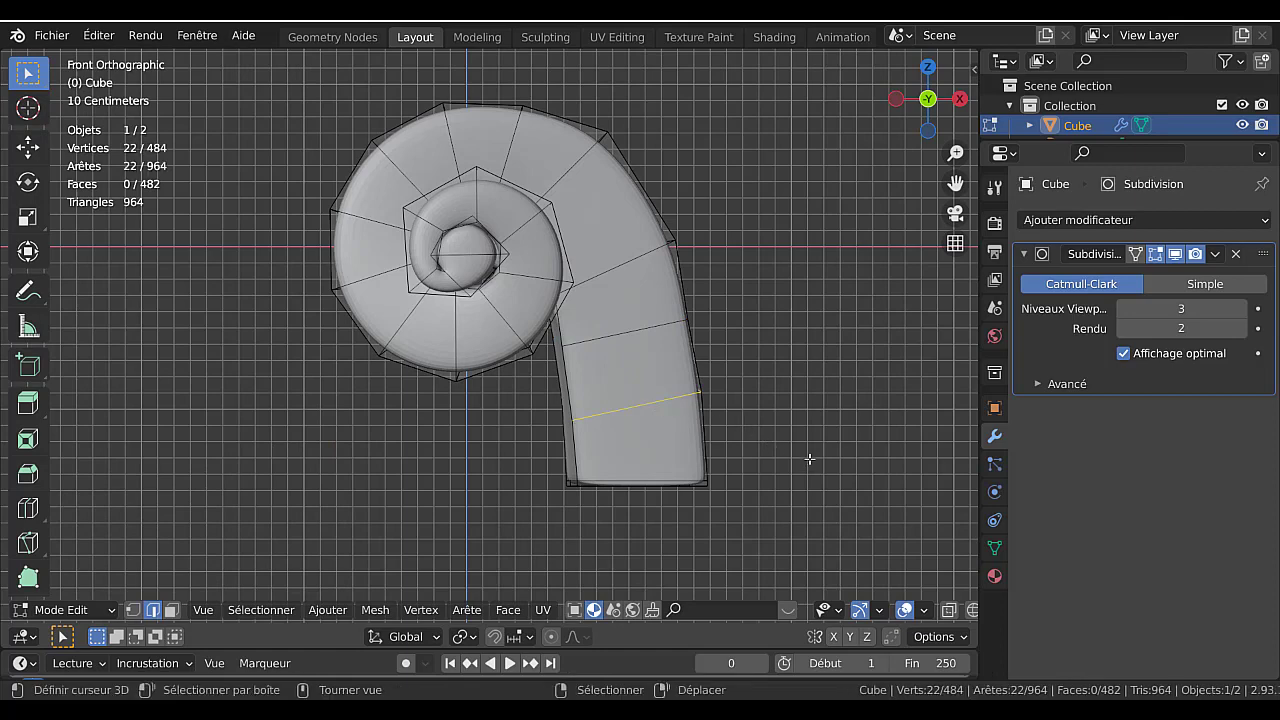
pyautogui.press('g')
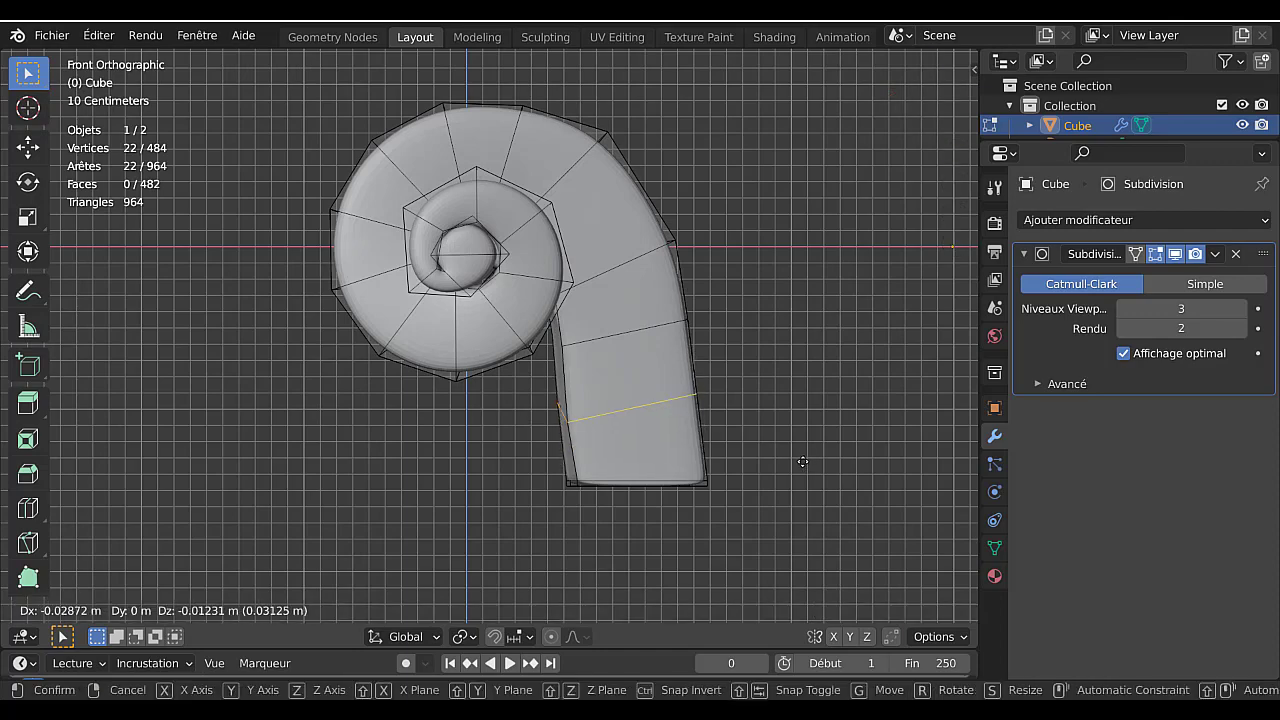
pyautogui.click(801, 460)
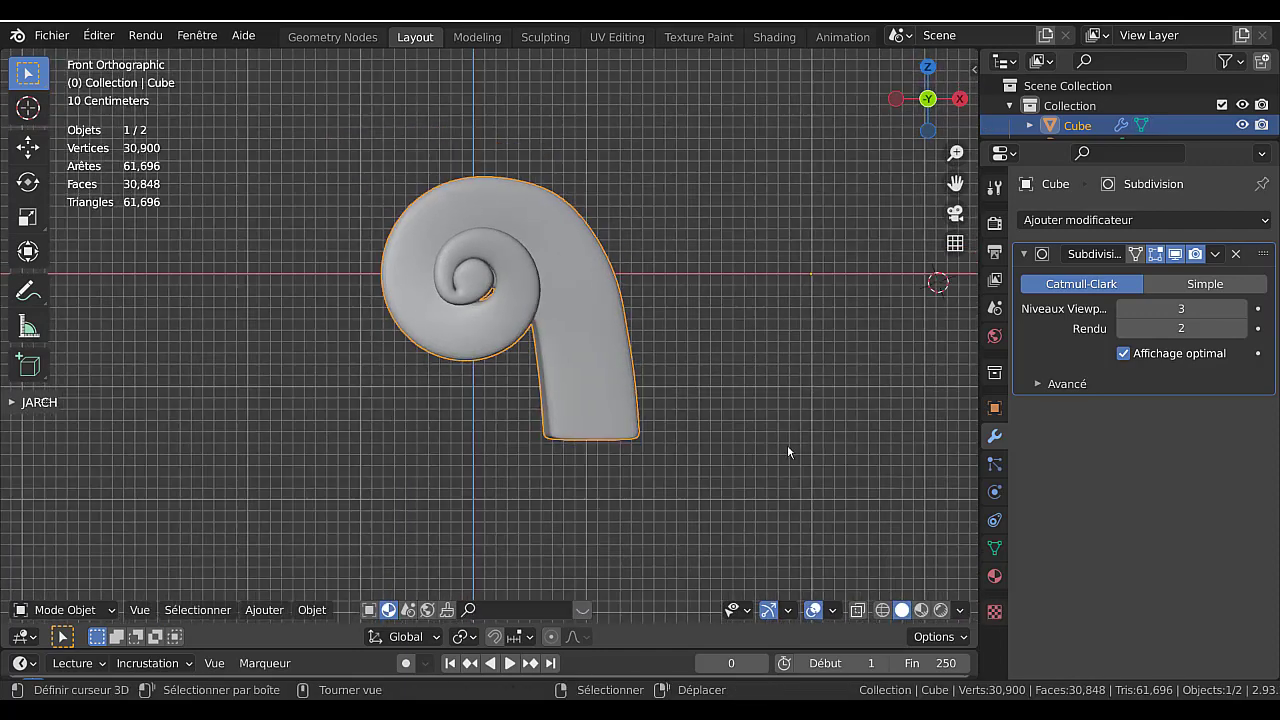
pyautogui.moveTo(787, 451); pyautogui.dragTo(763, 471, button='middle')
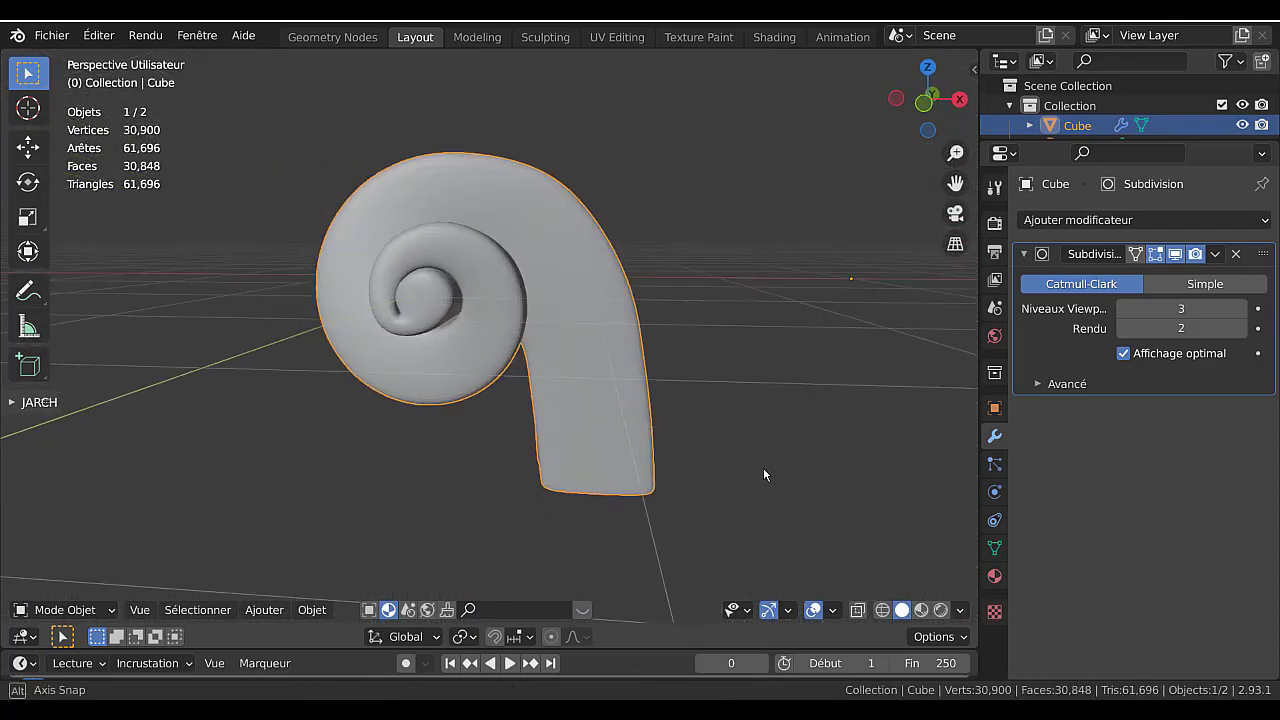
pyautogui.scroll(-3, 645, 392)
pyautogui.press('Tab')
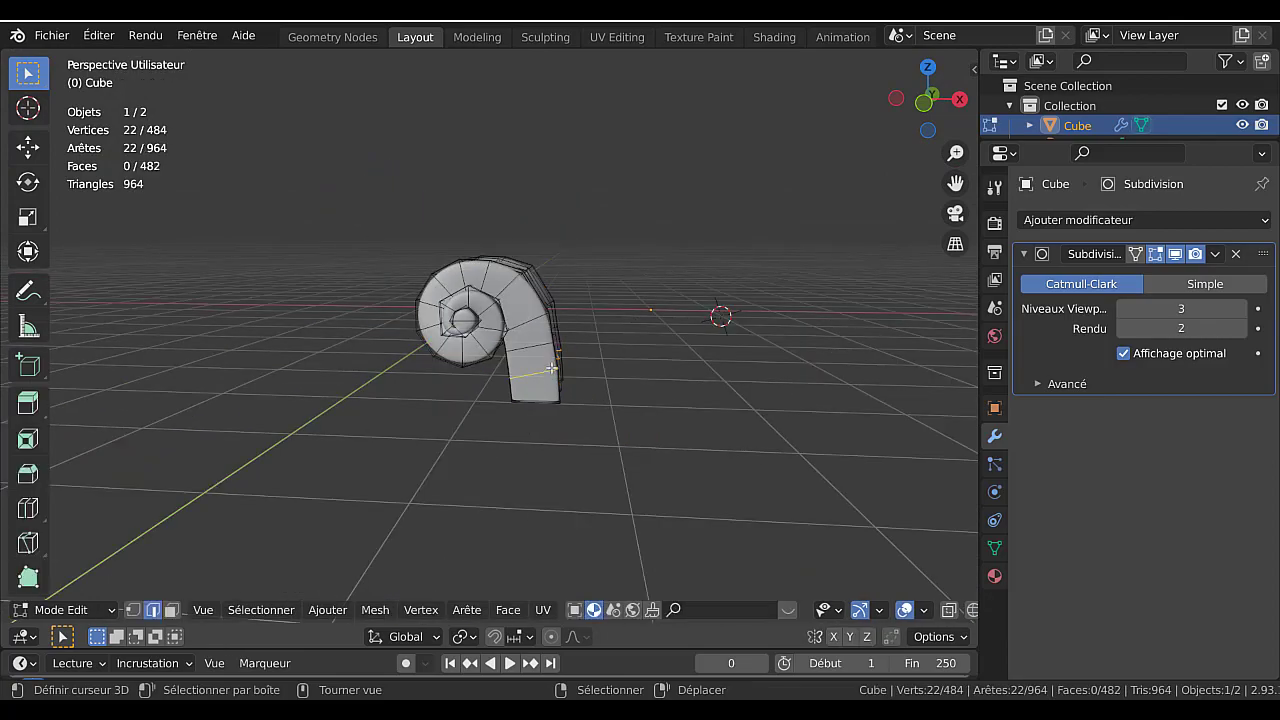
pyautogui.moveTo(535, 376)
pyautogui.mouseDown(button='middle')
pyautogui.moveTo(564, 394)
pyautogui.moveTo(523, 398)
pyautogui.mouseUp(button='middle')
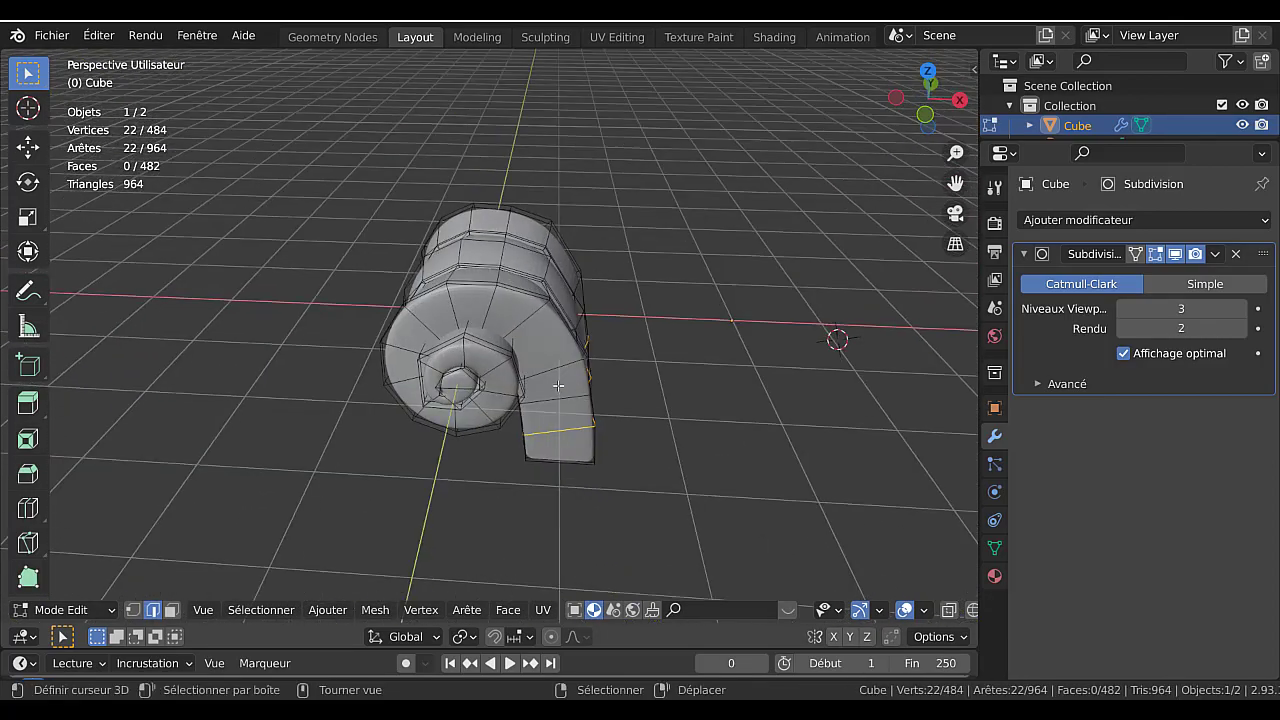
# Add a single loop cut along the middle of the scroll's flat side faces, following the spiral down to the stub.
pyautogui.scroll(2, 553, 332)
pyautogui.press('Tab')
pyautogui.press('Tab')
pyautogui.hotkey('ctrl', 'r')
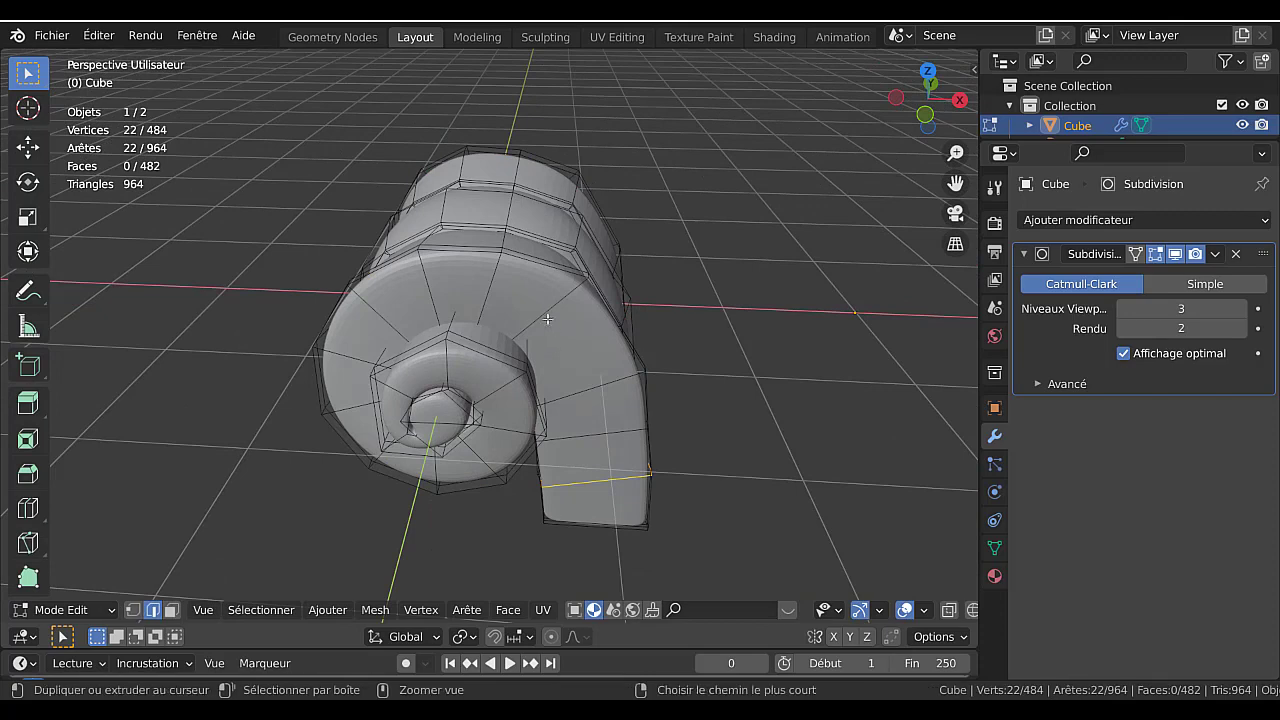
pyautogui.click(620, 380)
pyautogui.click(620, 380)
pyautogui.moveTo(613, 394); pyautogui.dragTo(545, 368, button='middle')
pyautogui.scroll(-2, 612, 400)
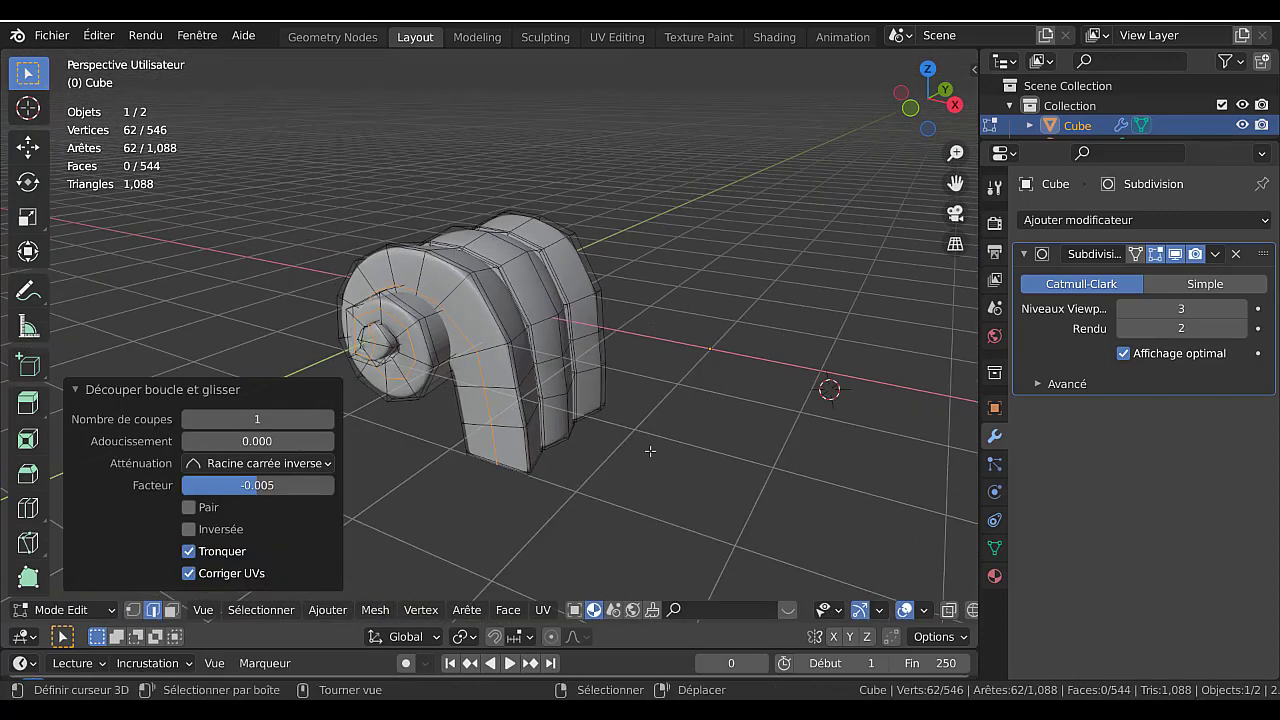
pyautogui.press('s')
pyautogui.press('y')
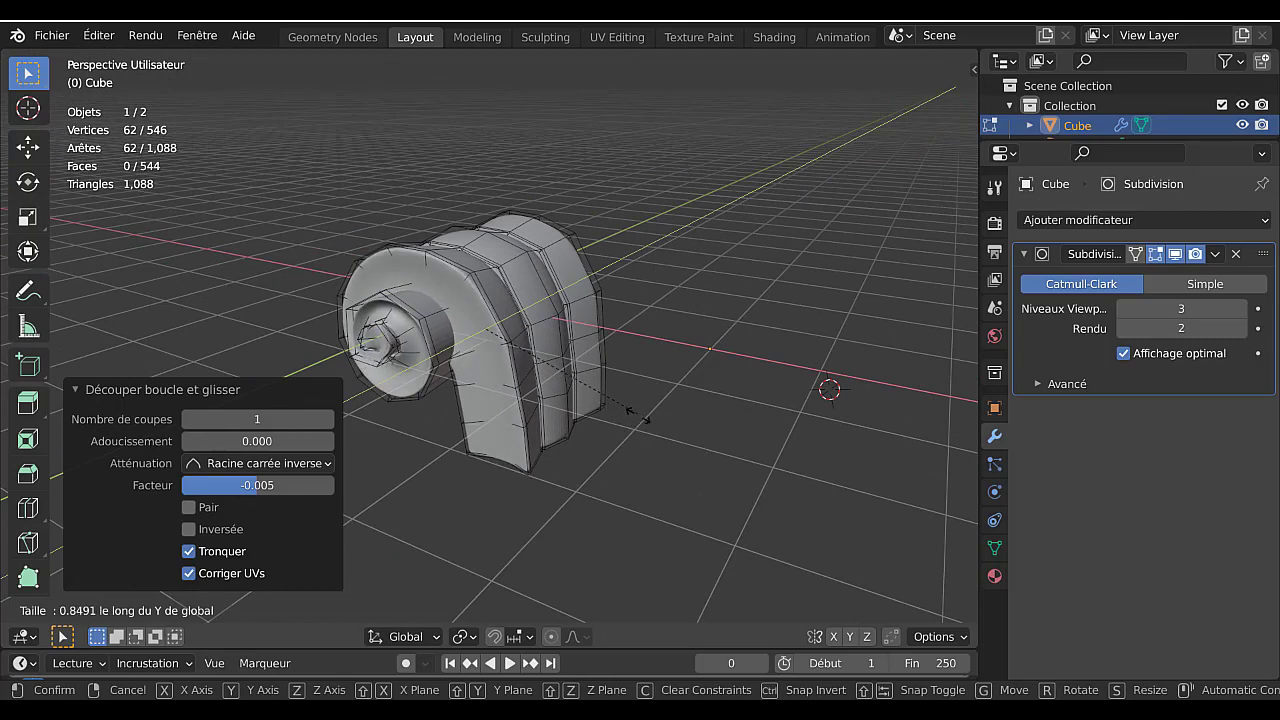
pyautogui.click(645, 438)
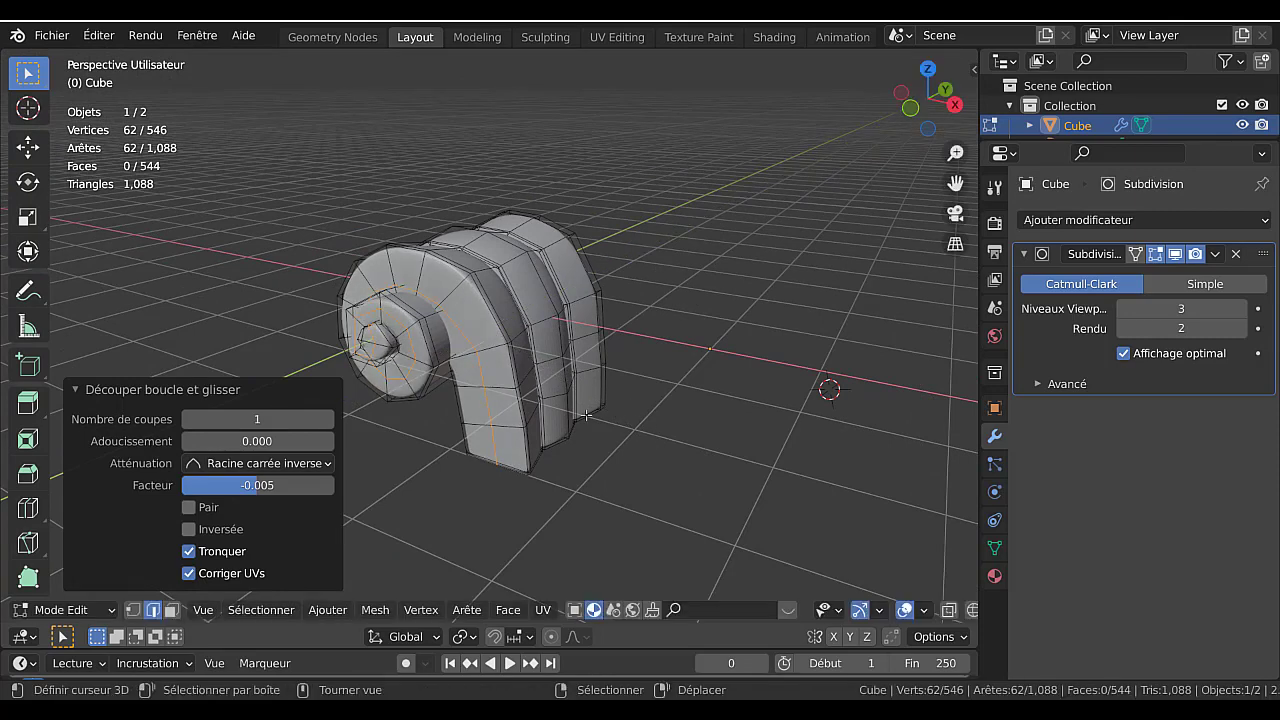
# Deselect the edges at the centre of both spirals and scale the remaining middle loop inwards along Y to hollow the side faces.
pyautogui.moveTo(645, 438); pyautogui.dragTo(486, 350, button='middle')
pyautogui.keyDown('shift'); pyautogui.click(486, 350); pyautogui.keyUp('shift')
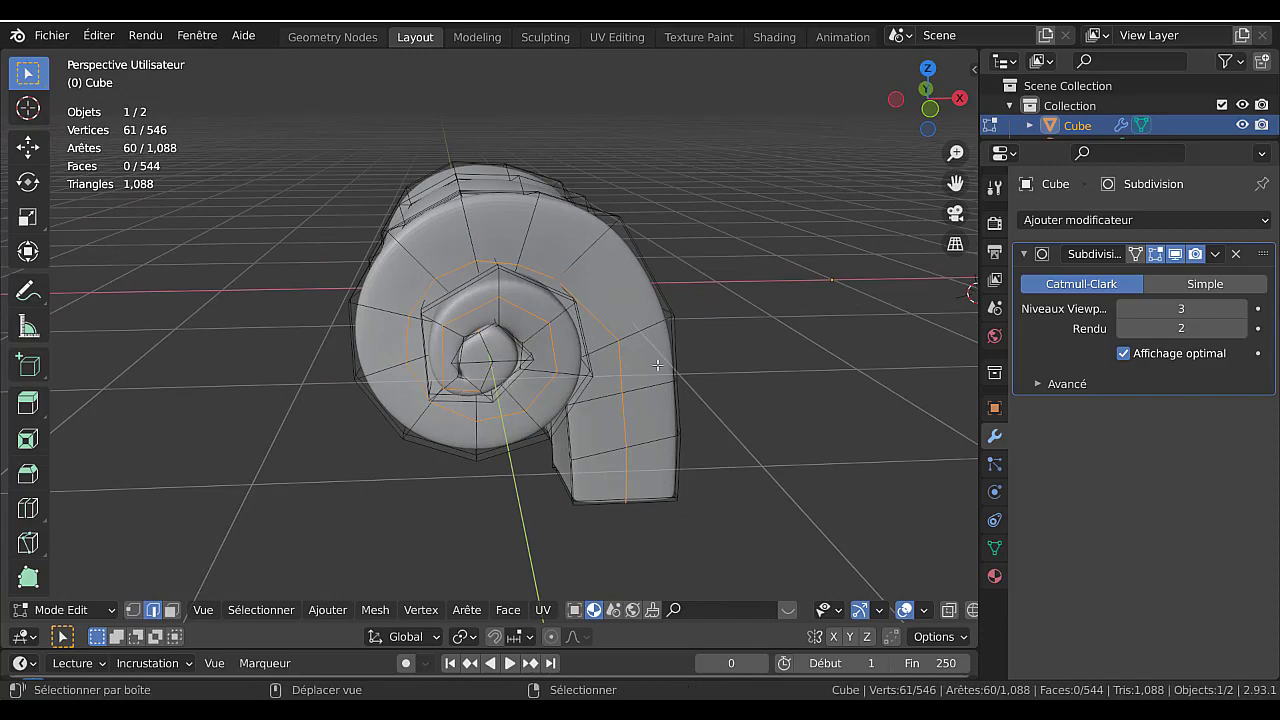
pyautogui.moveTo(657, 365); pyautogui.dragTo(497, 345, button='middle')
pyautogui.keyDown('shift'); pyautogui.click(497, 345); pyautogui.keyUp('shift')
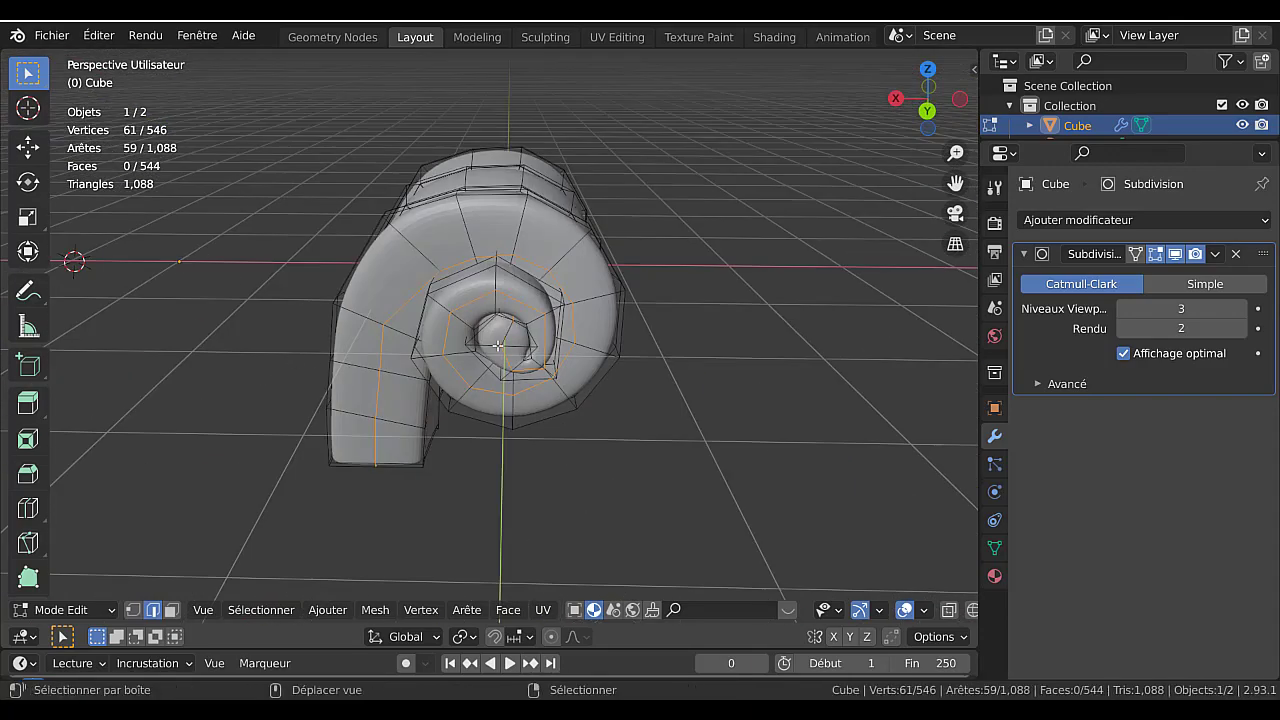
pyautogui.keyDown('shift'); pyautogui.click(505, 352); pyautogui.keyUp('shift')
pyautogui.moveTo(728, 402); pyautogui.dragTo(685, 441, button='middle')
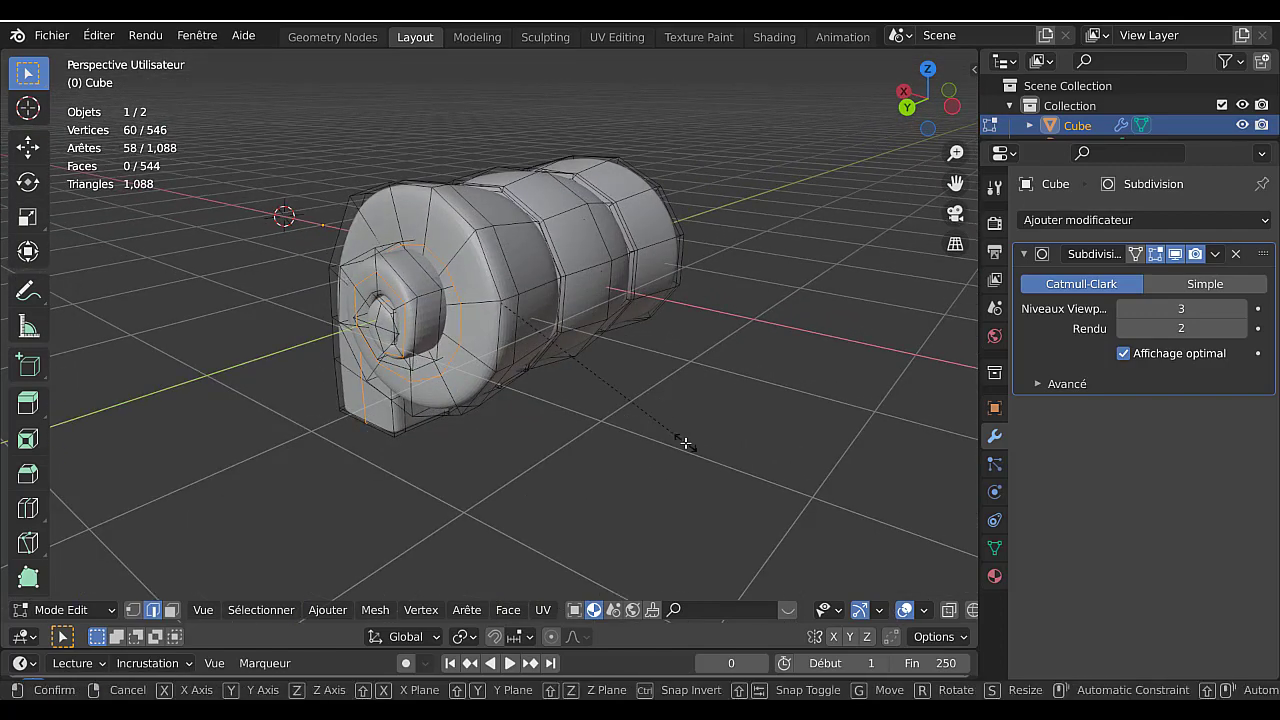
pyautogui.press('s')
pyautogui.press('y')
pyautogui.click(678, 414)
pyautogui.press('Tab')
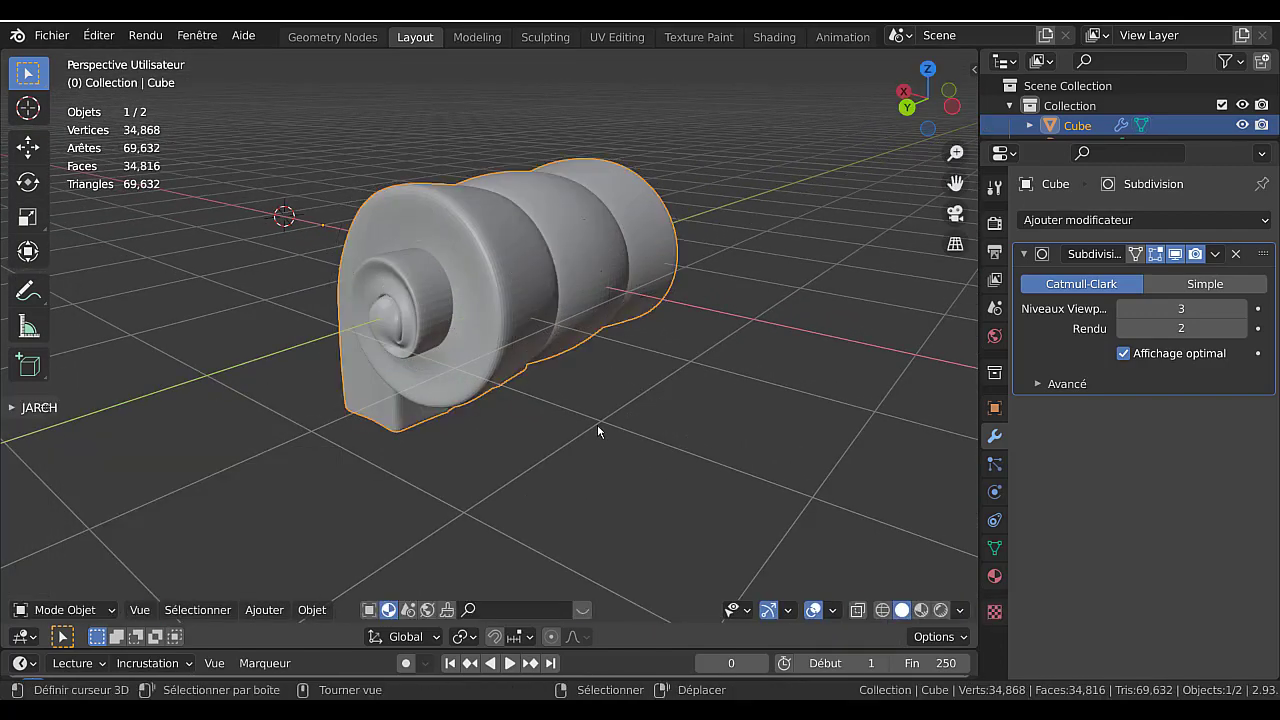
pyautogui.moveTo(600, 428); pyautogui.dragTo(798, 410, button='middle')
pyautogui.press('Tab')
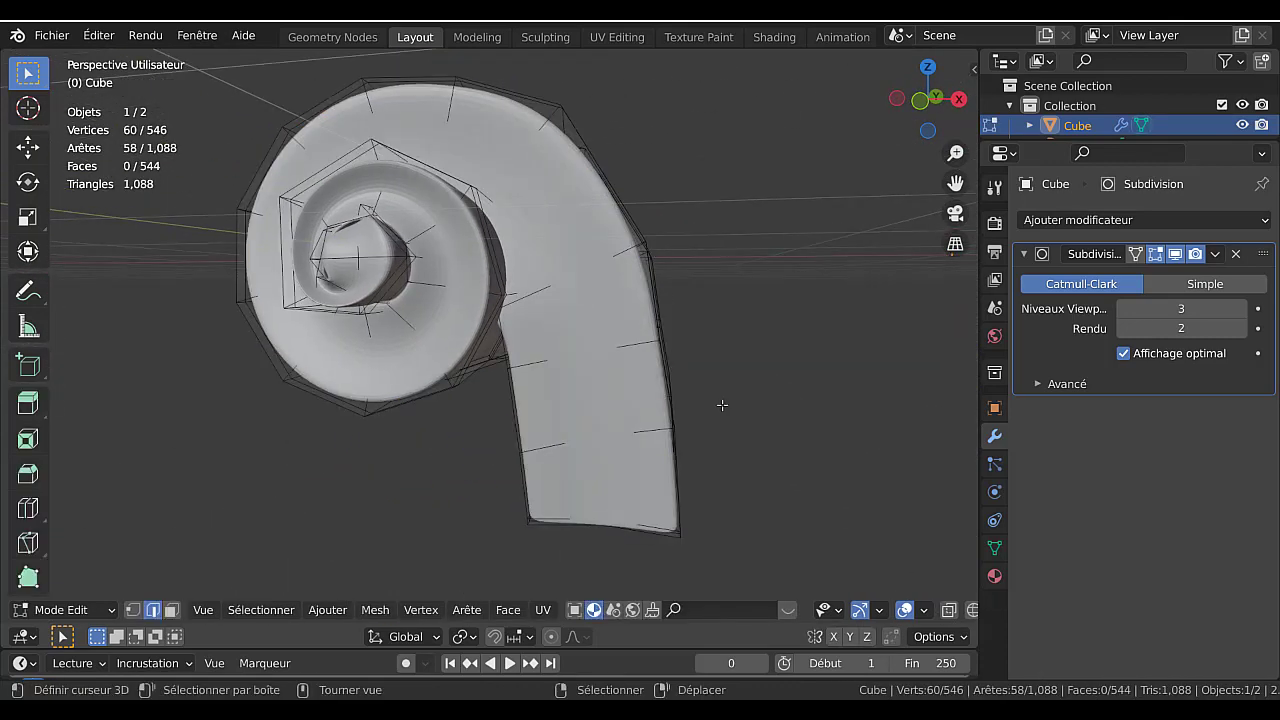
# Try a loop cut close beside the groove's centre line and inspect it in Object mode.
pyautogui.hotkey('ctrl', 'r')
pyautogui.moveTo(636, 345); pyautogui.dragTo(580, 368)
pyautogui.press('Tab')
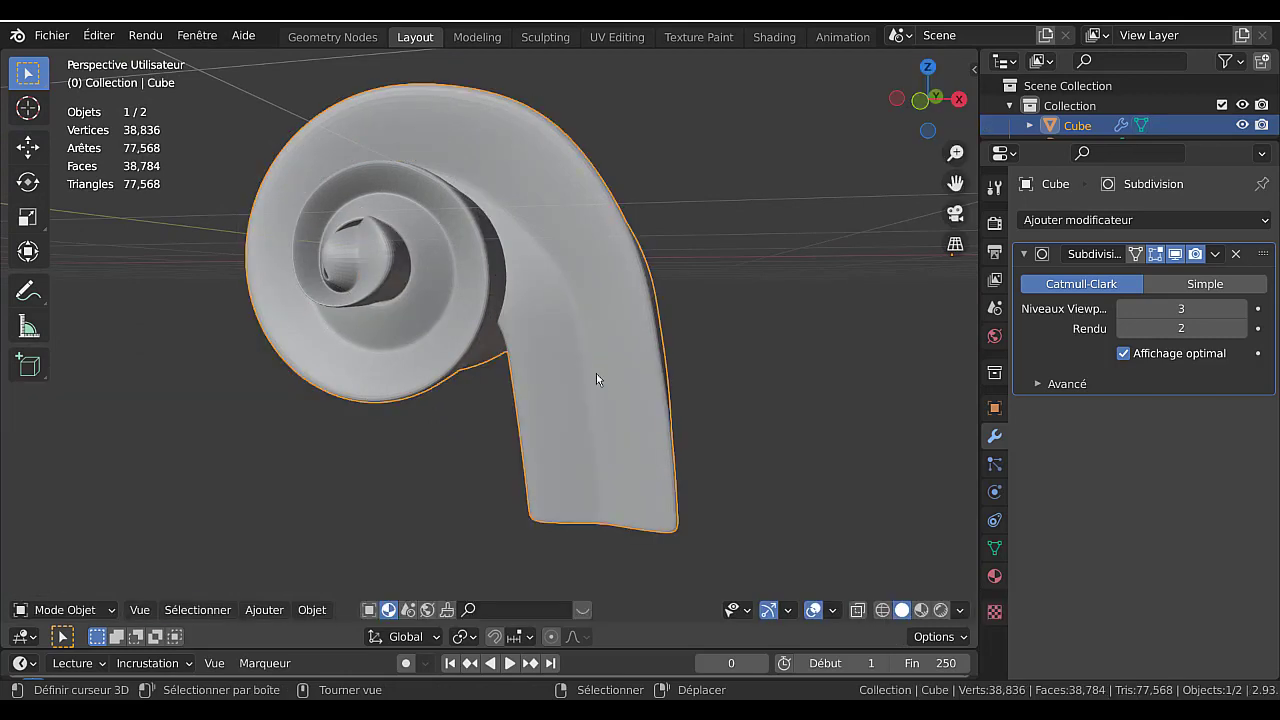
pyautogui.moveTo(596, 373); pyautogui.dragTo(501, 294, button='middle')
pyautogui.press('Tab')
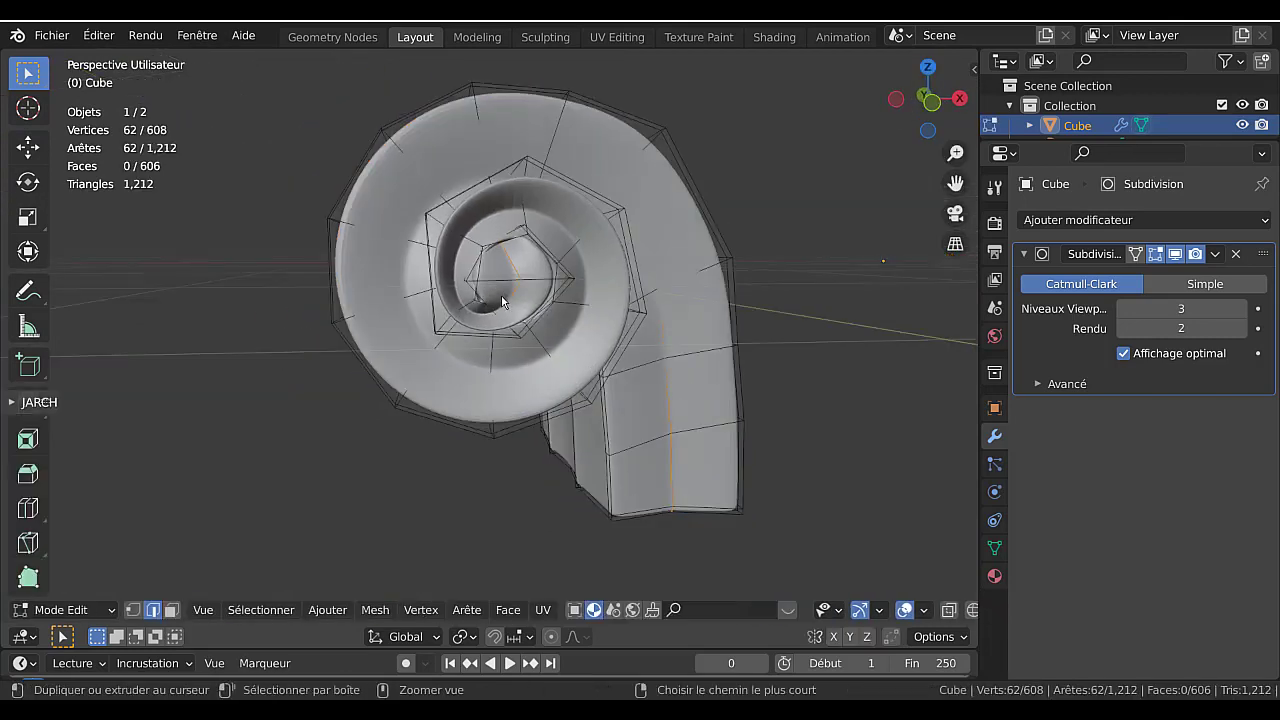
pyautogui.press('Tab')
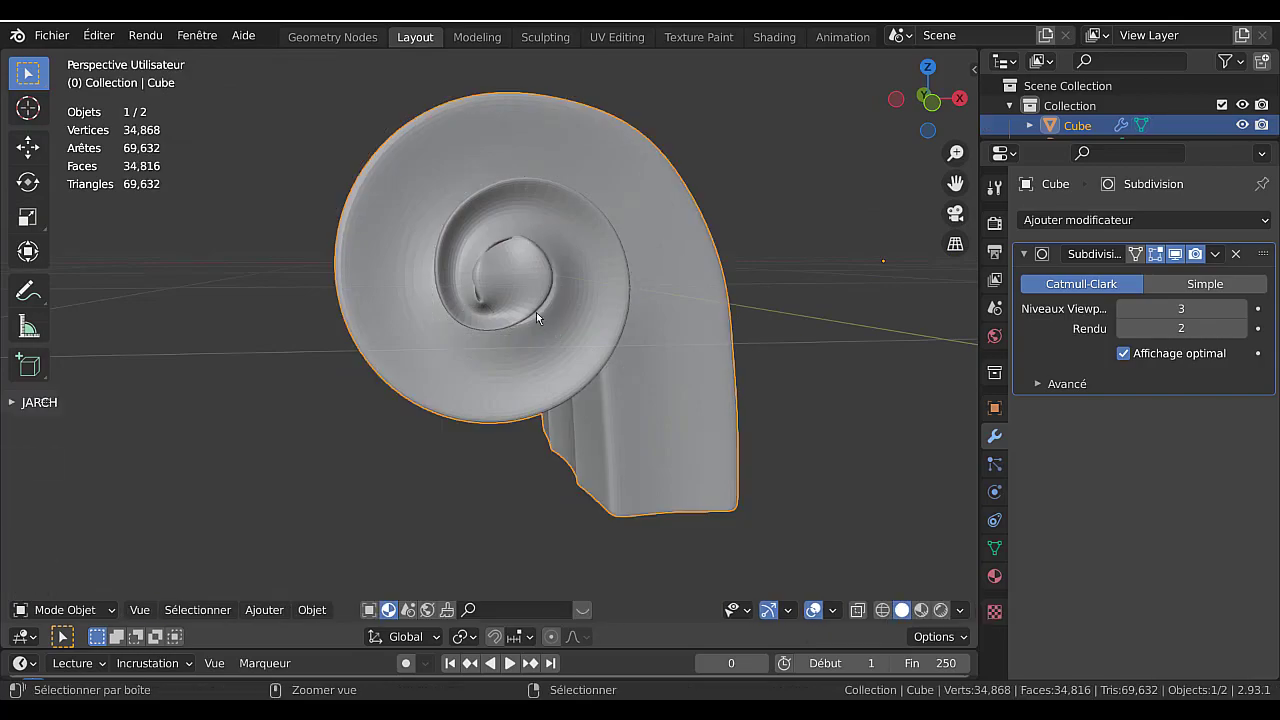
# Add a loop cut between the groove's centre line and the scroll's outer rim, slide it into place and inspect the groove.
pyautogui.press('Tab')
pyautogui.scroll(-3, 634, 346)
pyautogui.moveTo(634, 346); pyautogui.dragTo(409, 405, button='middle')
pyautogui.scroll(3, 409, 405)
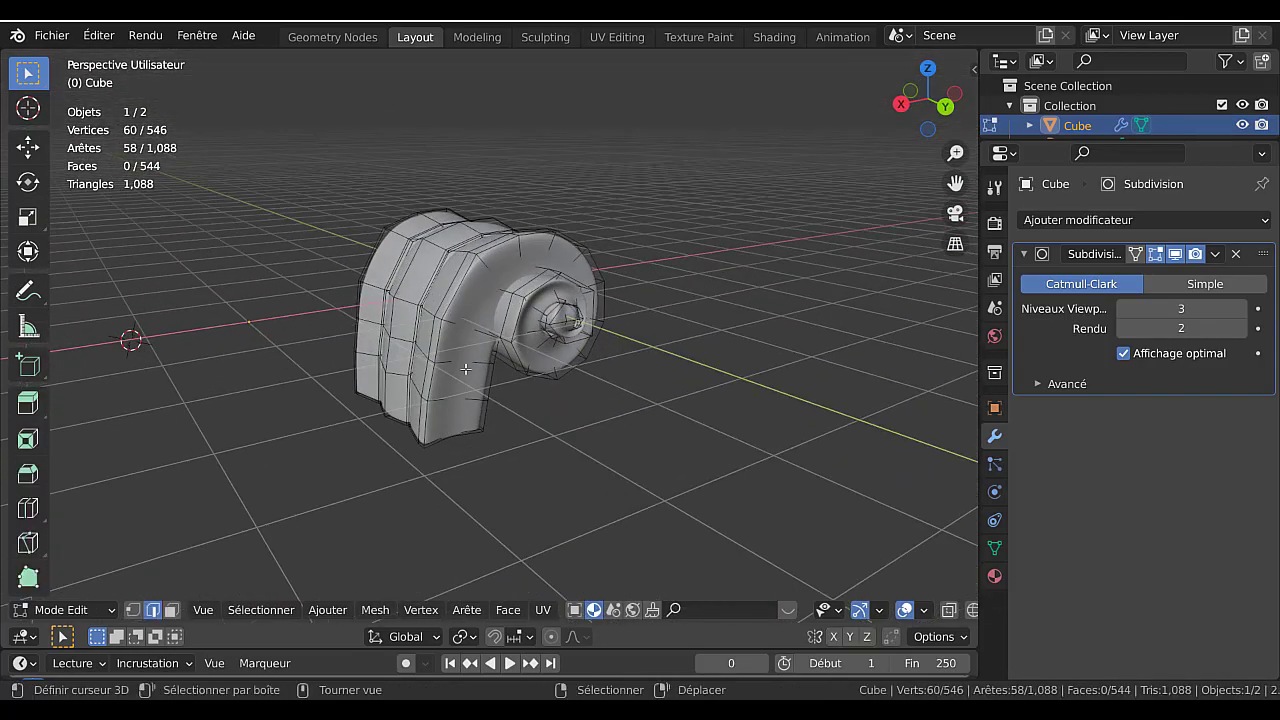
pyautogui.press('Tab')
pyautogui.press('Tab')
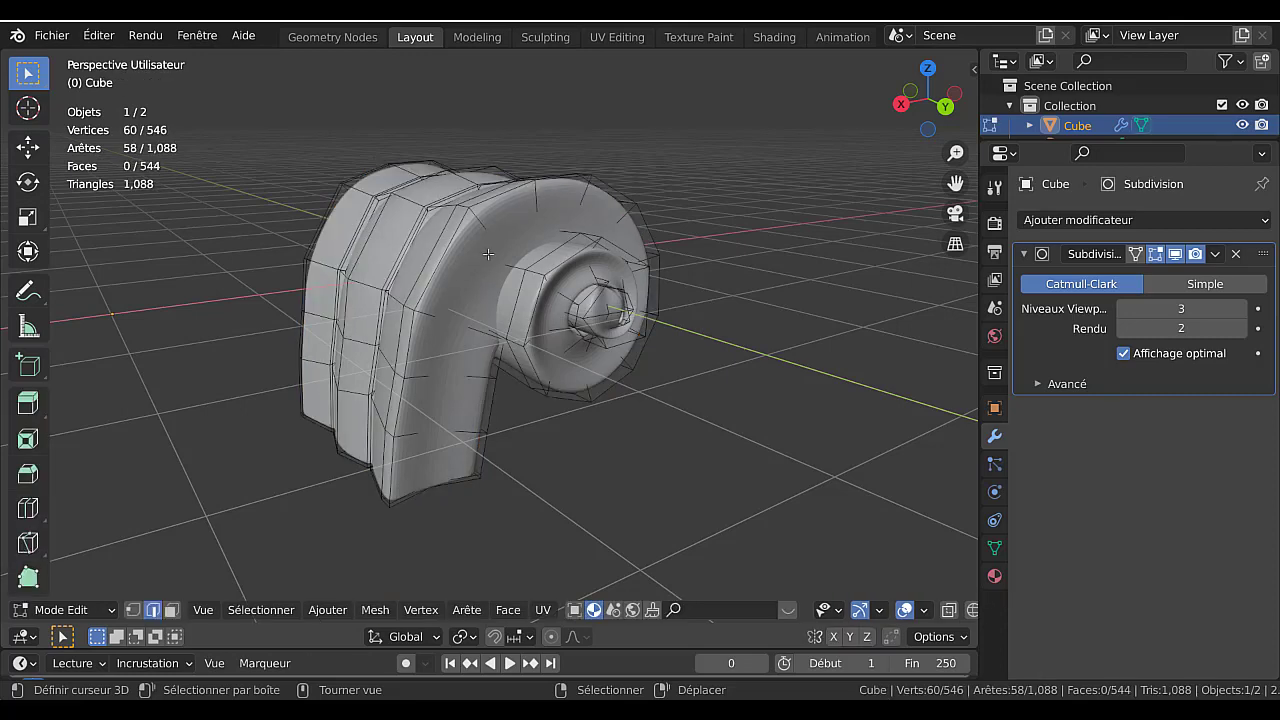
pyautogui.hotkey('ctrl', 'r')
pyautogui.click(483, 260)
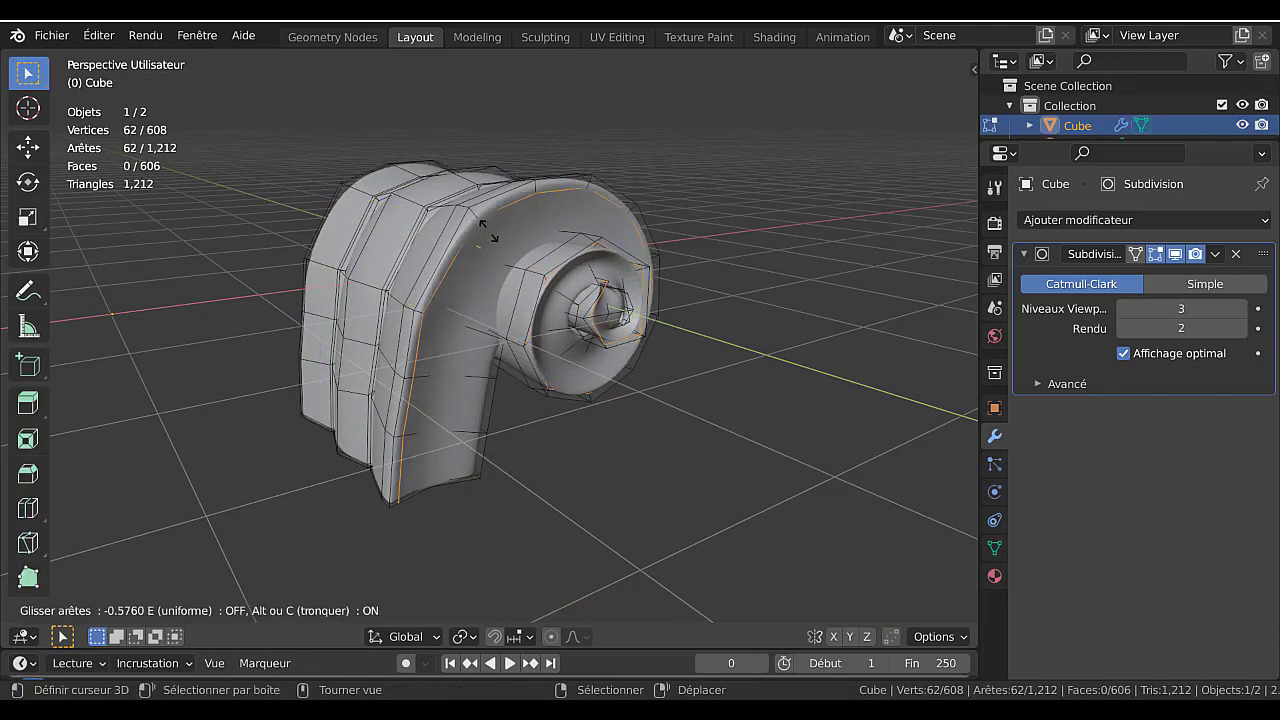
pyautogui.click(471, 316)
pyautogui.press('Tab')
pyautogui.moveTo(471, 316); pyautogui.dragTo(598, 338, button='middle')
pyautogui.press('Tab')
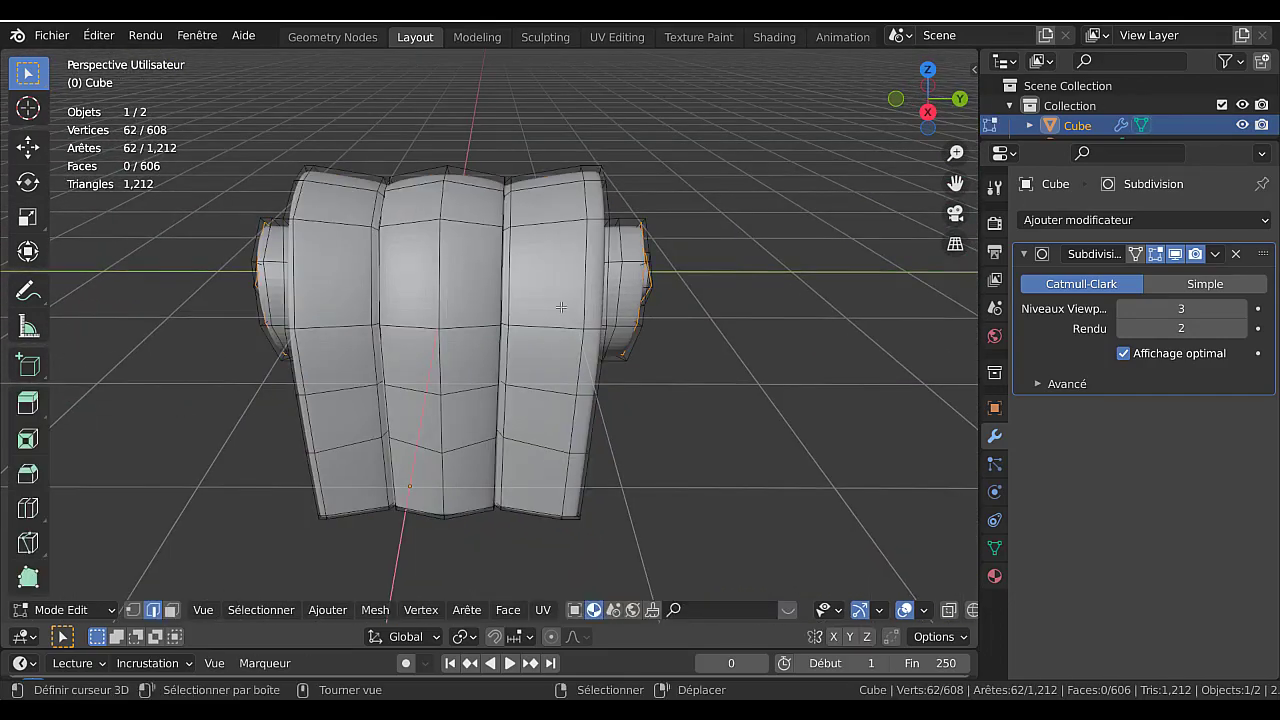
# Add one centred loop cut to each of the two outer bands on the scroll's back.
pyautogui.hotkey('ctrl', 'r')
pyautogui.click(545, 332)
pyautogui.rightClick(545, 332)
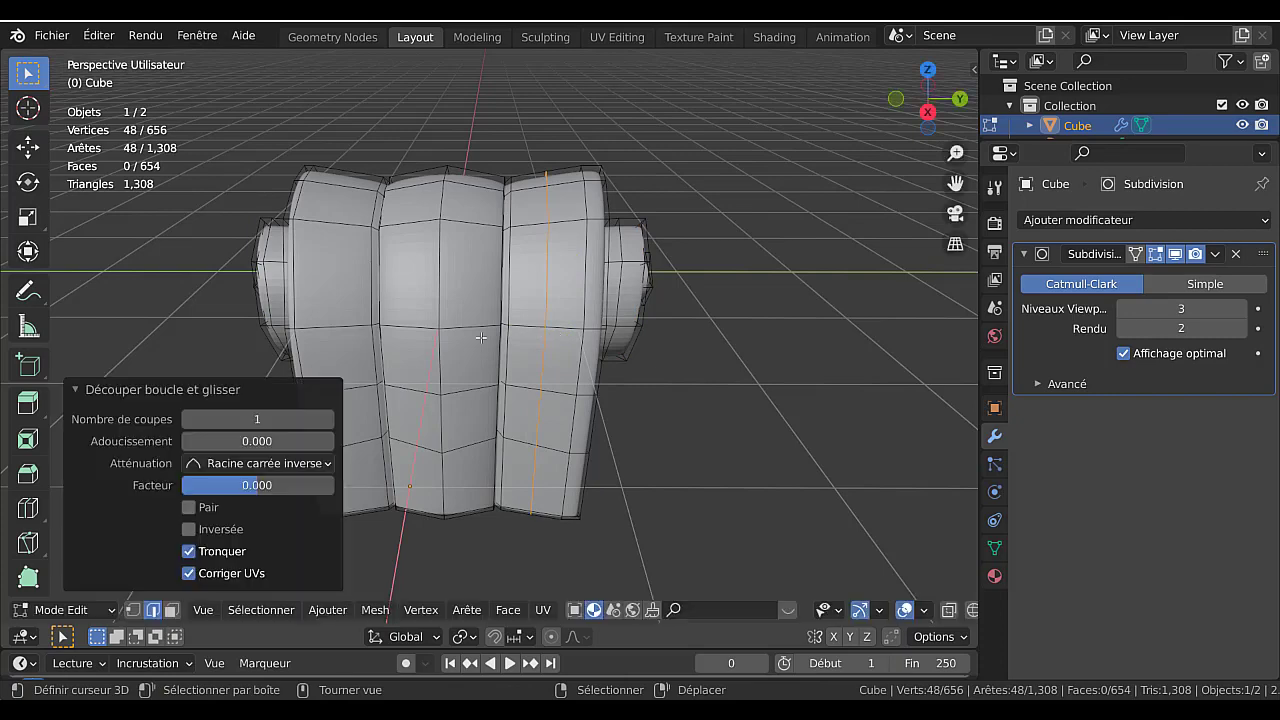
pyautogui.hotkey('ctrl', 'r')
pyautogui.click(341, 337)
pyautogui.rightClick(341, 337)
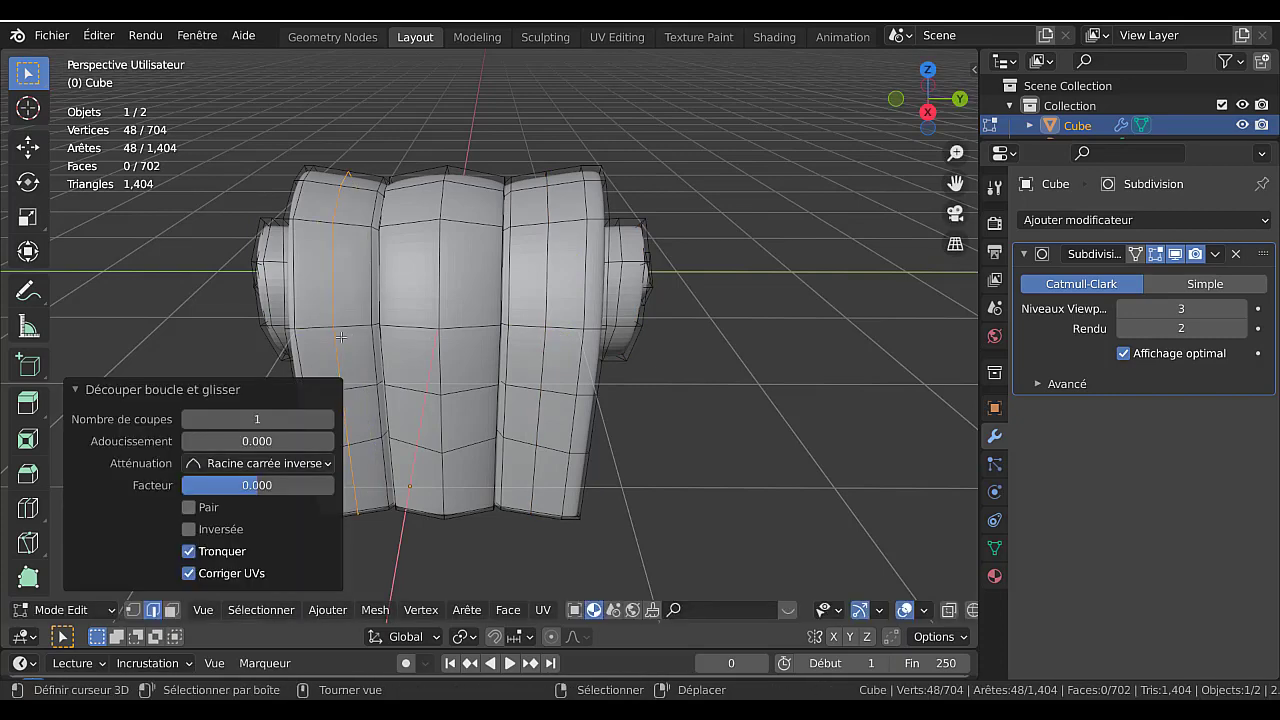
# Scale both new outer-band loops up so the bands bulge outwards, and inspect the smoothed scroll in Object mode.
pyautogui.keyDown('alt'); pyautogui.keyDown('shift'); pyautogui.click(542, 313); pyautogui.keyUp('shift'); pyautogui.keyUp('alt')
pyautogui.scroll(-2, 640, 370)
pyautogui.press('s')
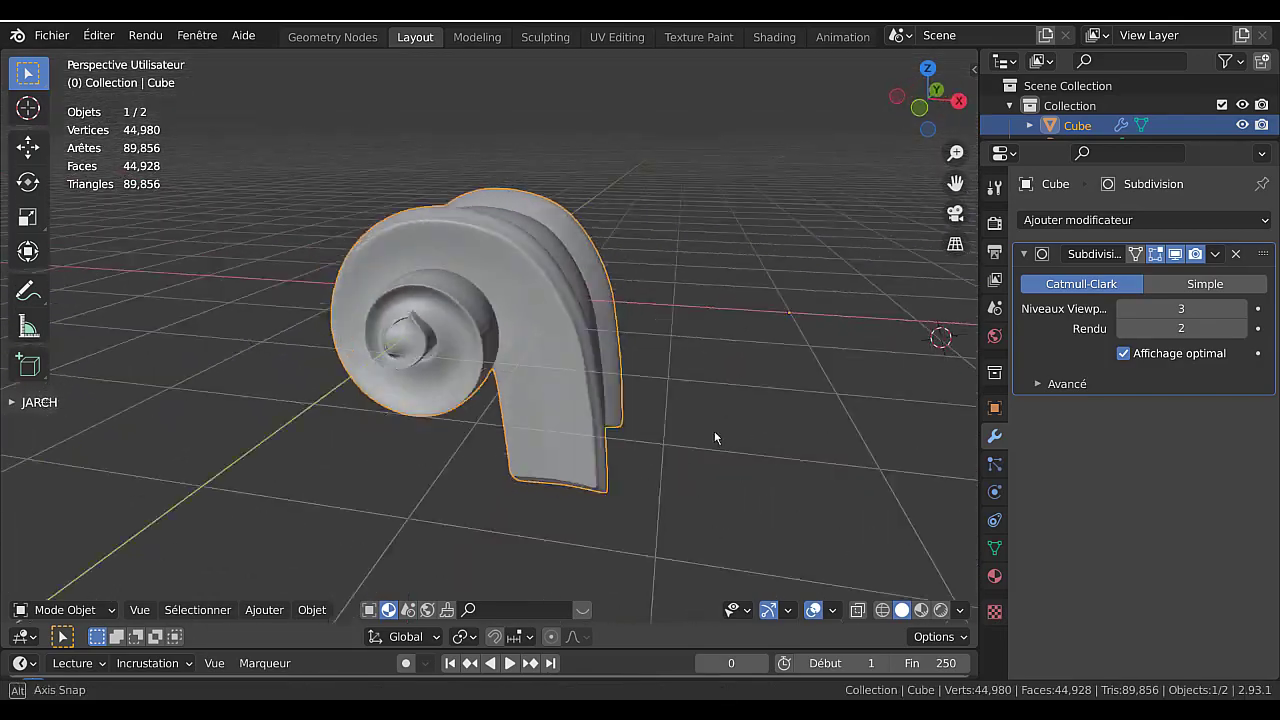
pyautogui.moveTo(714, 438); pyautogui.dragTo(643, 381, button='middle')
pyautogui.press('Tab')
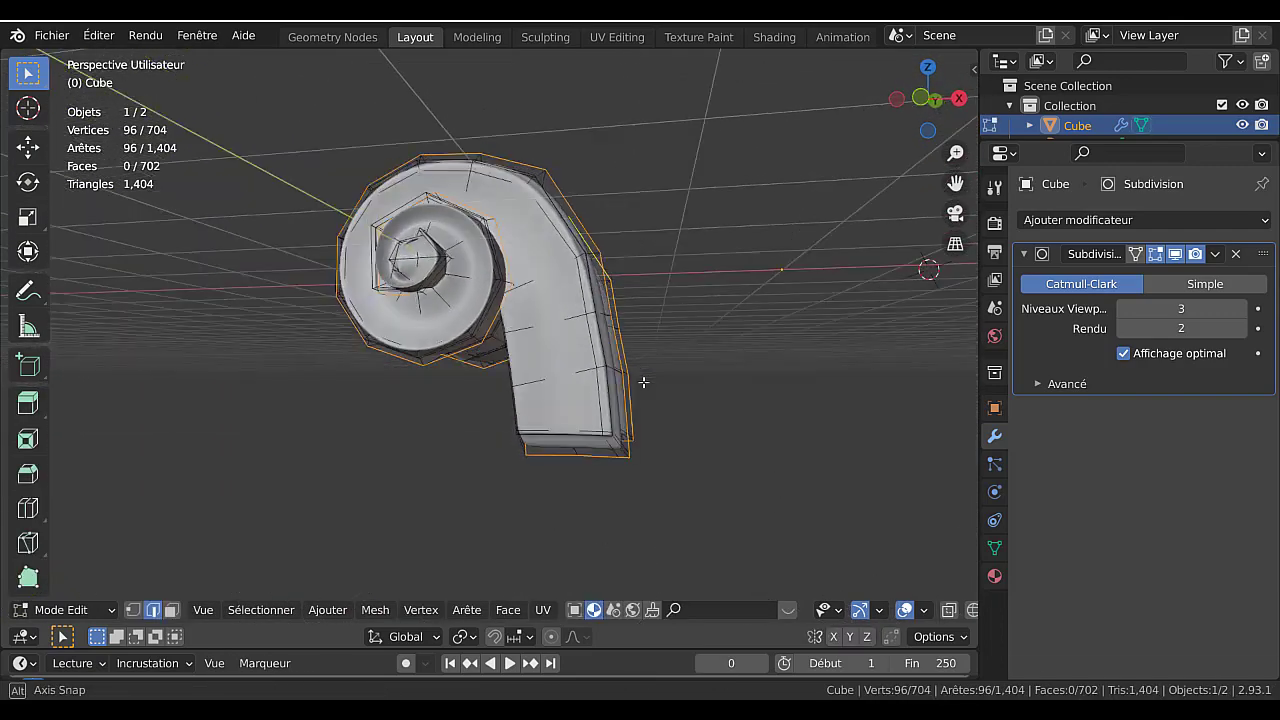
pyautogui.press('KP_1')
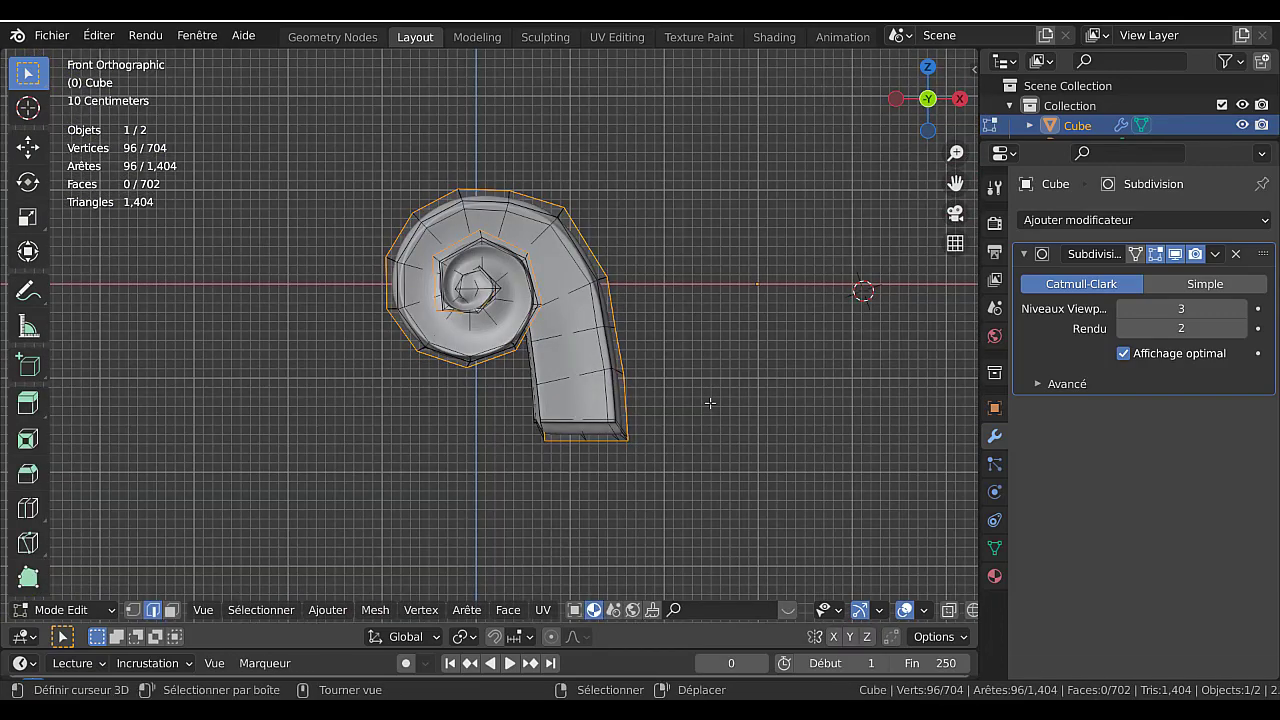
pyautogui.press('Tab')
pyautogui.moveTo(746, 360); pyautogui.dragTo(512, 387, button='middle')
pyautogui.moveTo(692, 375); pyautogui.dragTo(757, 464, button='middle')
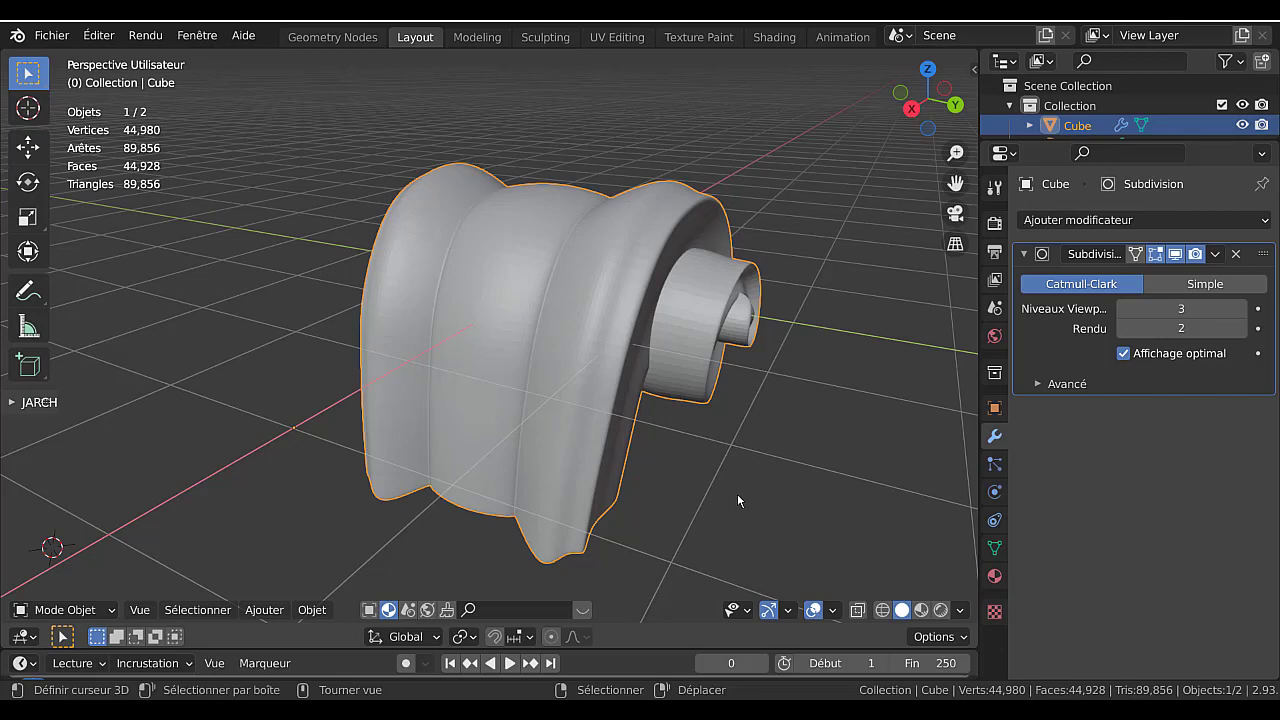
pyautogui.moveTo(740, 500); pyautogui.dragTo(685, 464, button='middle')
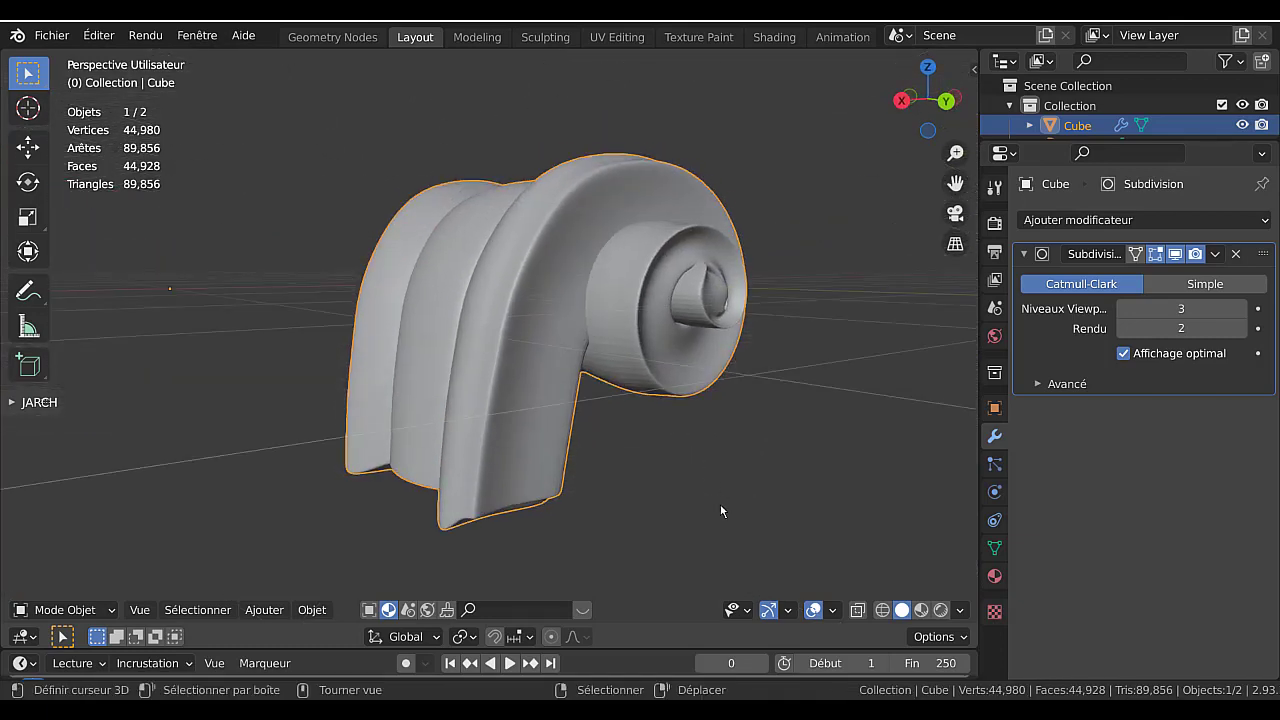